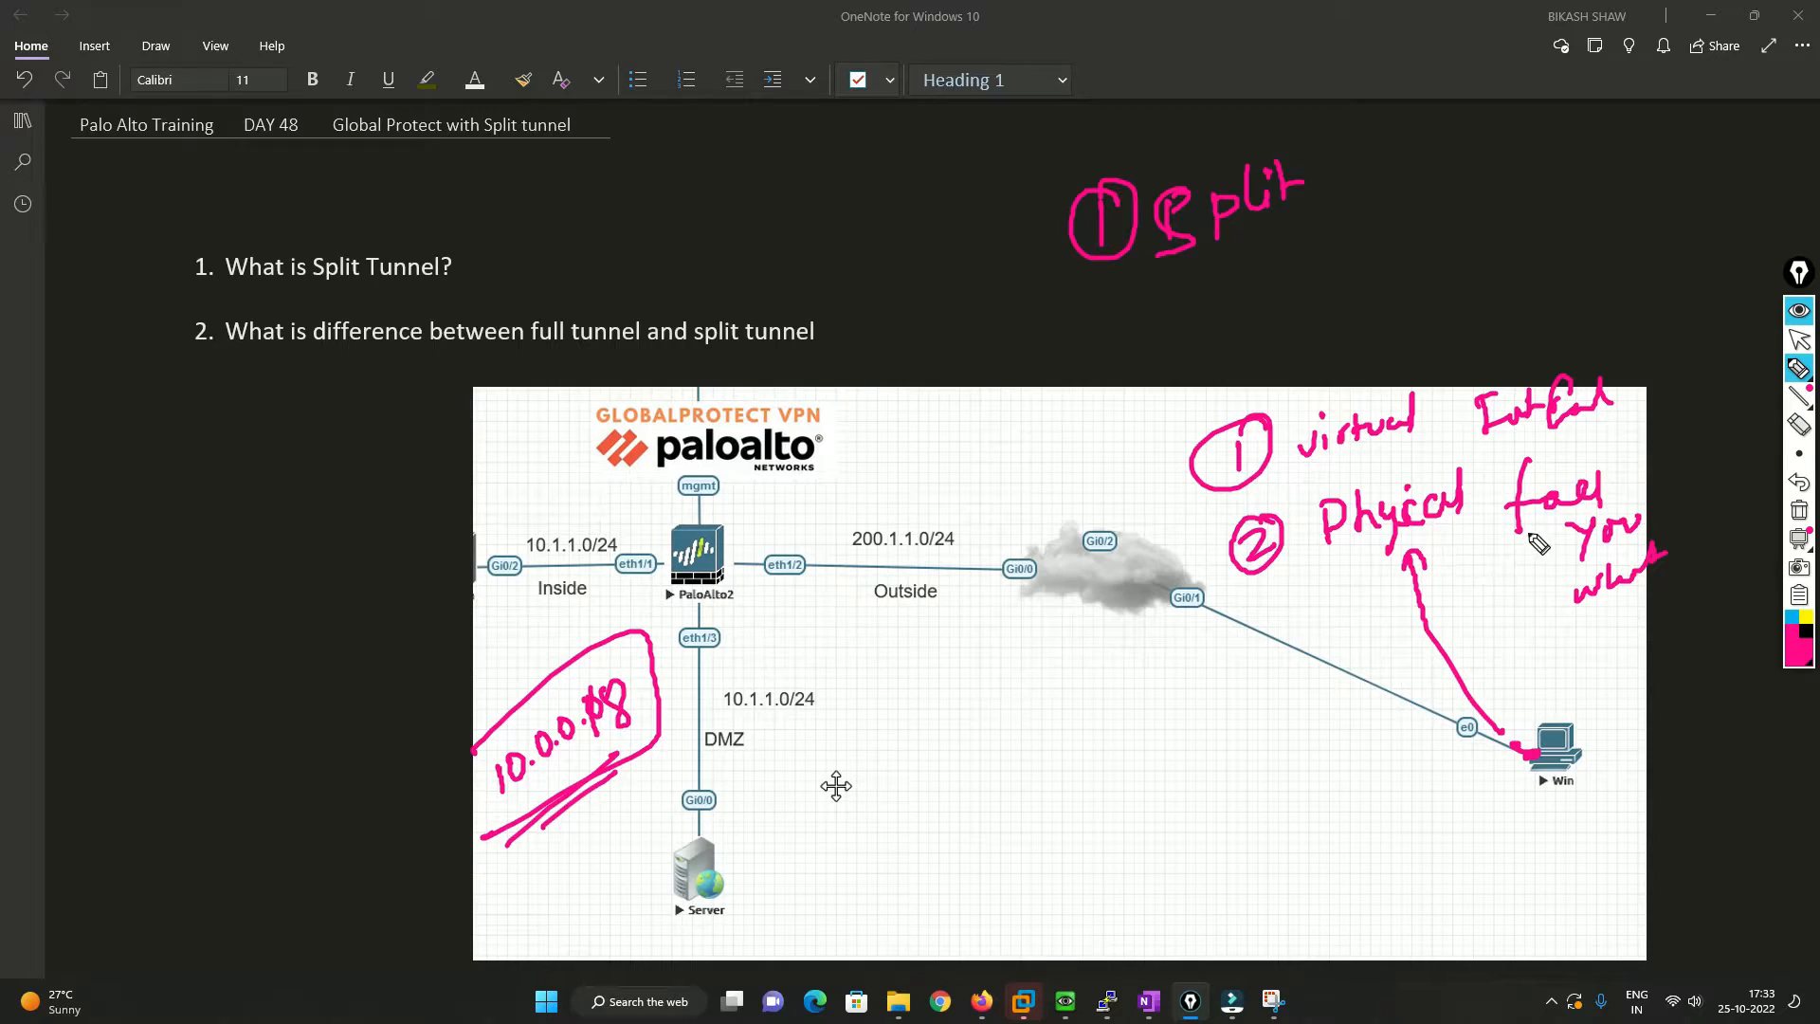
Step: Clear the existing ink, then handwrite a circled 1 with "full" above the network diagram and "1 virtual Inter" and "physical" on it
{"action": "left_click", "coordinate": [1799, 511]}
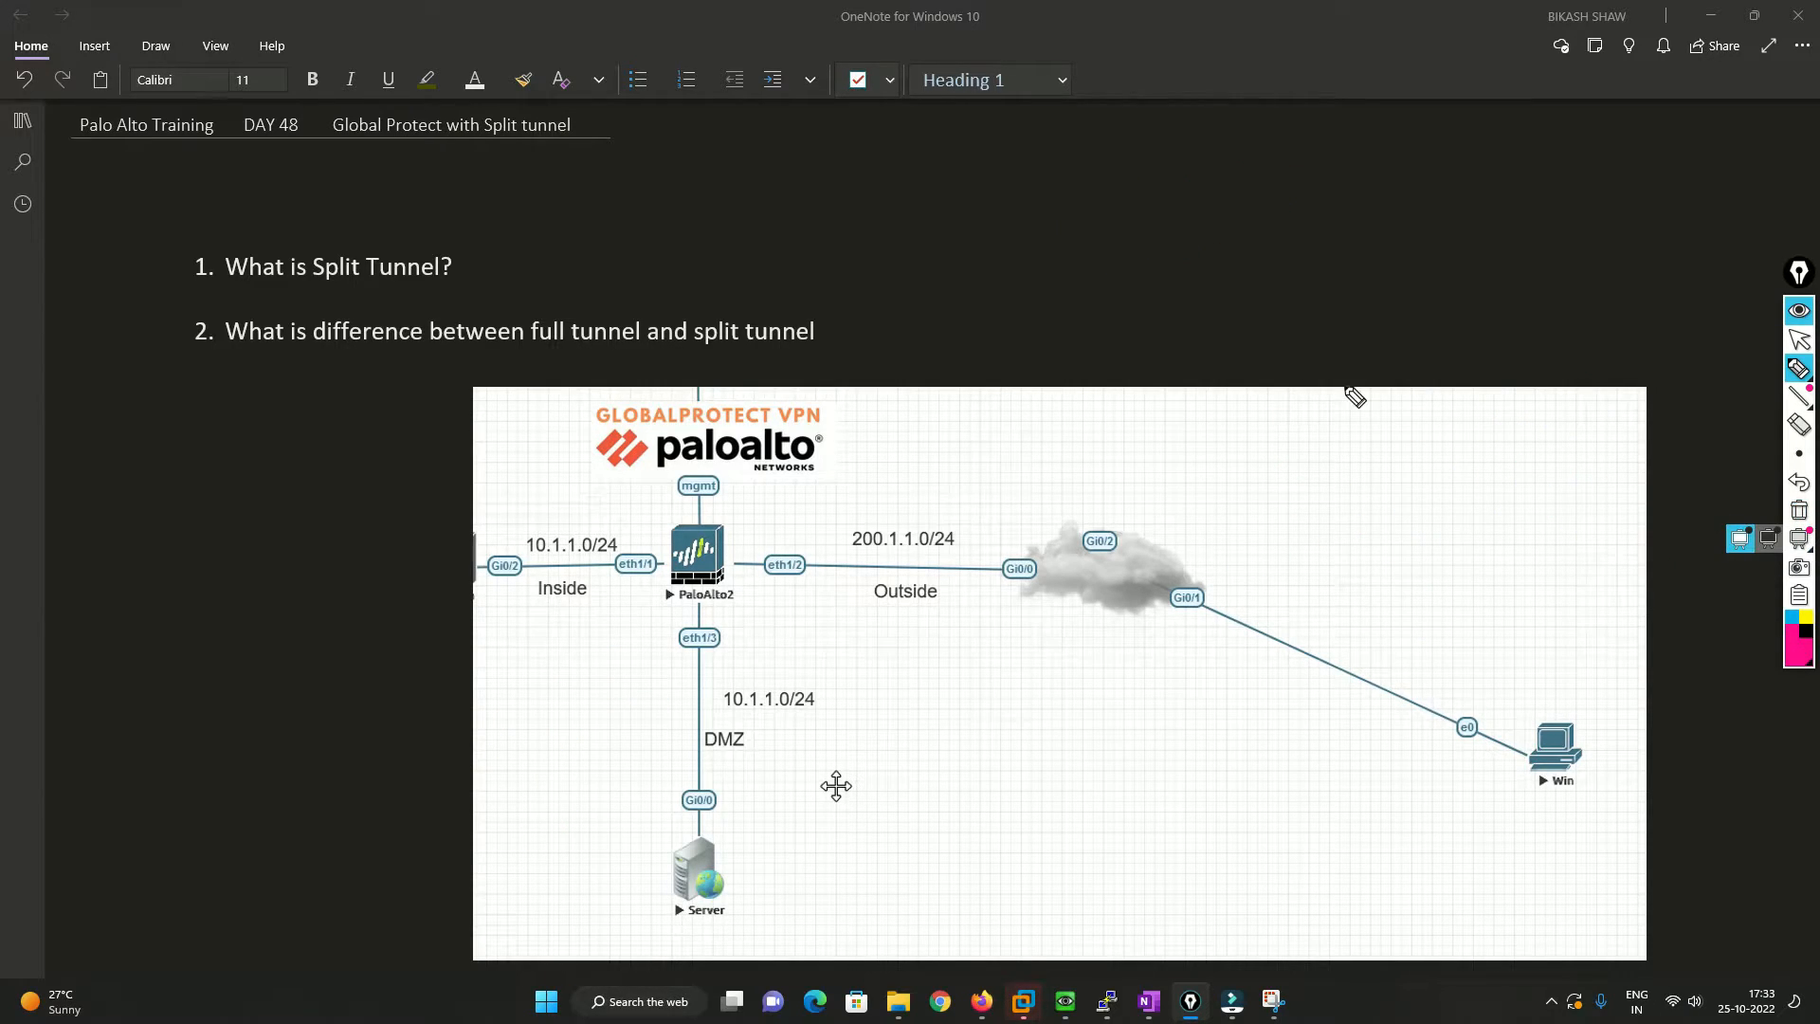
{"action": "mouse_move", "coordinate": [1128, 180]}
{"action": "left_mouse_down"}
{"action": "mouse_move", "coordinate": [1124, 227]}
{"action": "mouse_move", "coordinate": [1142, 180]}
{"action": "mouse_move", "coordinate": [1180, 228]}
{"action": "mouse_move", "coordinate": [1223, 195]}
{"action": "mouse_move", "coordinate": [1242, 218]}
{"action": "left_mouse_up"}
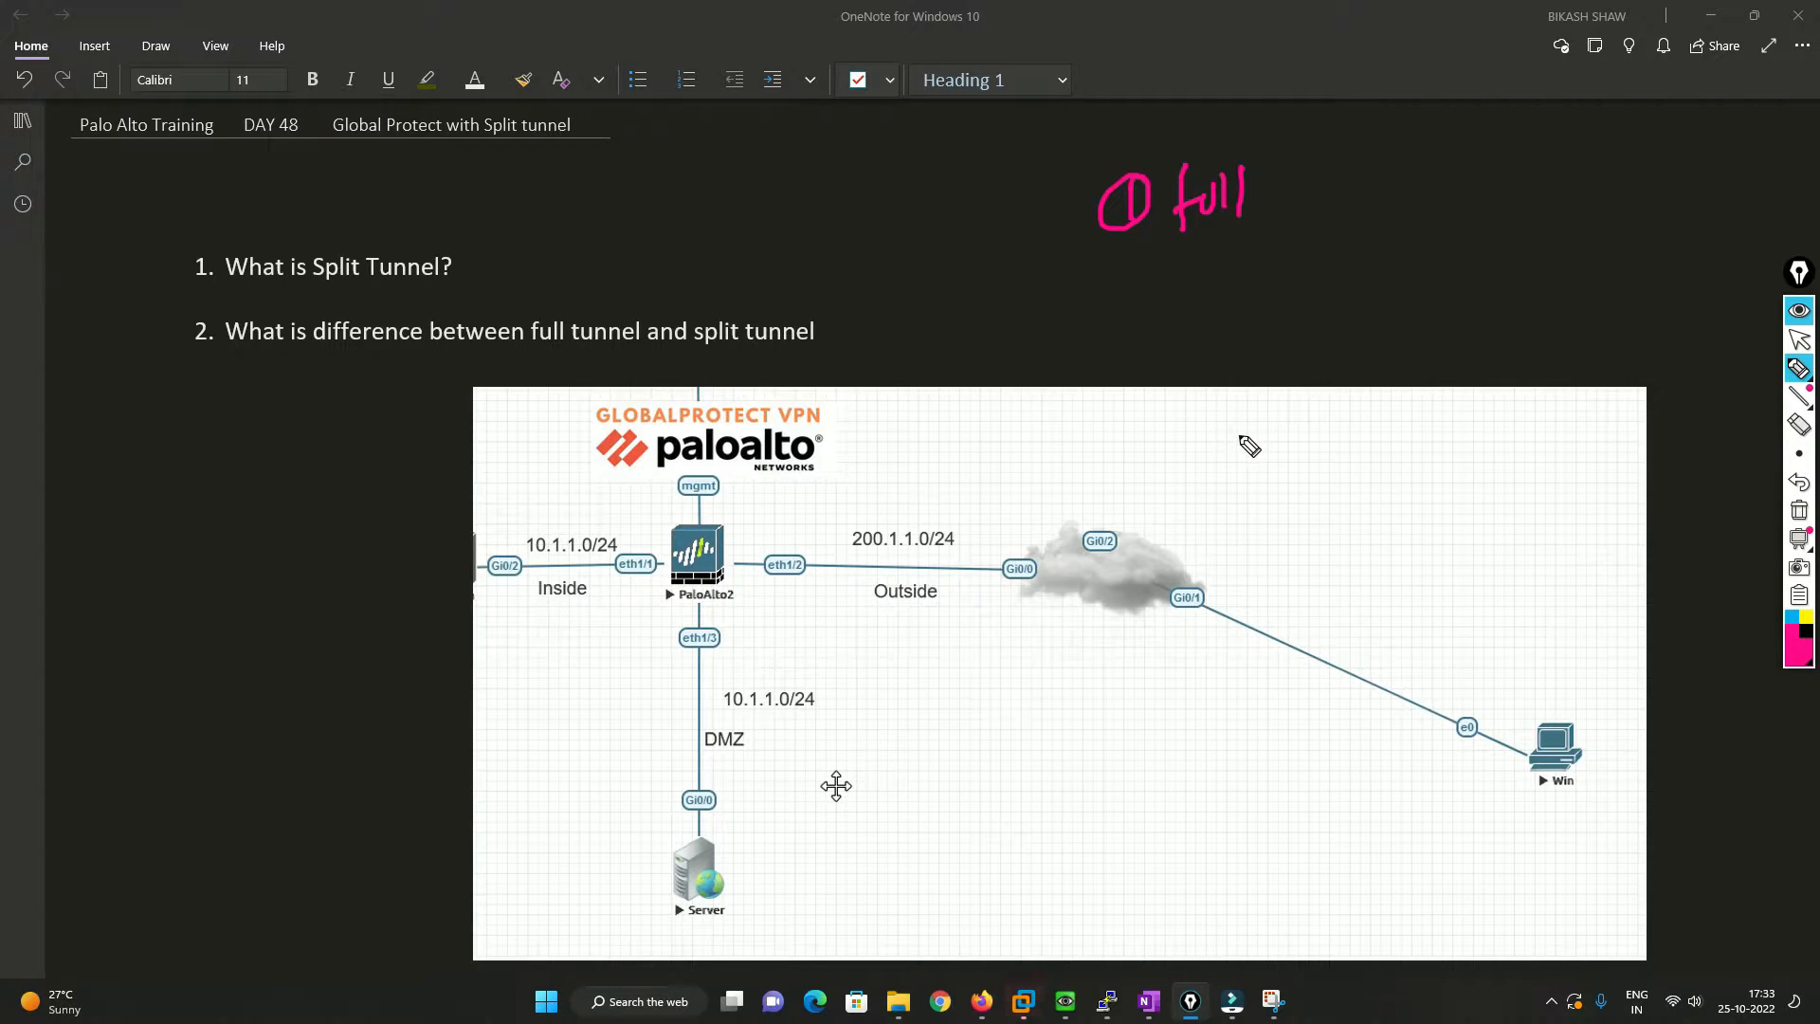
{"action": "mouse_move", "coordinate": [1229, 437]}
{"action": "left_mouse_down"}
{"action": "mouse_move", "coordinate": [1230, 471]}
{"action": "mouse_move", "coordinate": [1244, 438]}
{"action": "left_mouse_up"}
{"action": "mouse_move", "coordinate": [1270, 451]}
{"action": "left_mouse_down"}
{"action": "mouse_move", "coordinate": [1290, 439]}
{"action": "mouse_move", "coordinate": [1302, 459]}
{"action": "mouse_move", "coordinate": [1329, 432]}
{"action": "left_mouse_up"}
{"action": "left_click", "coordinate": [1298, 430]}
{"action": "mouse_move", "coordinate": [1335, 421]}
{"action": "left_mouse_down"}
{"action": "mouse_move", "coordinate": [1334, 452]}
{"action": "mouse_move", "coordinate": [1346, 431]}
{"action": "left_mouse_up"}
{"action": "left_click_drag", "start_coordinate": [1347, 438], "coordinate": [1367, 446]}
{"action": "mouse_move", "coordinate": [1380, 438]}
{"action": "left_mouse_down"}
{"action": "mouse_move", "coordinate": [1386, 453]}
{"action": "mouse_move", "coordinate": [1463, 408]}
{"action": "left_mouse_up"}
{"action": "mouse_move", "coordinate": [1442, 410]}
{"action": "left_mouse_down"}
{"action": "mouse_move", "coordinate": [1442, 446]}
{"action": "mouse_move", "coordinate": [1541, 412]}
{"action": "left_mouse_up"}
{"action": "mouse_move", "coordinate": [1449, 472]}
{"action": "left_mouse_down"}
{"action": "mouse_move", "coordinate": [1454, 502]}
{"action": "mouse_move", "coordinate": [1516, 466]}
{"action": "mouse_move", "coordinate": [1612, 455]}
{"action": "left_mouse_up"}
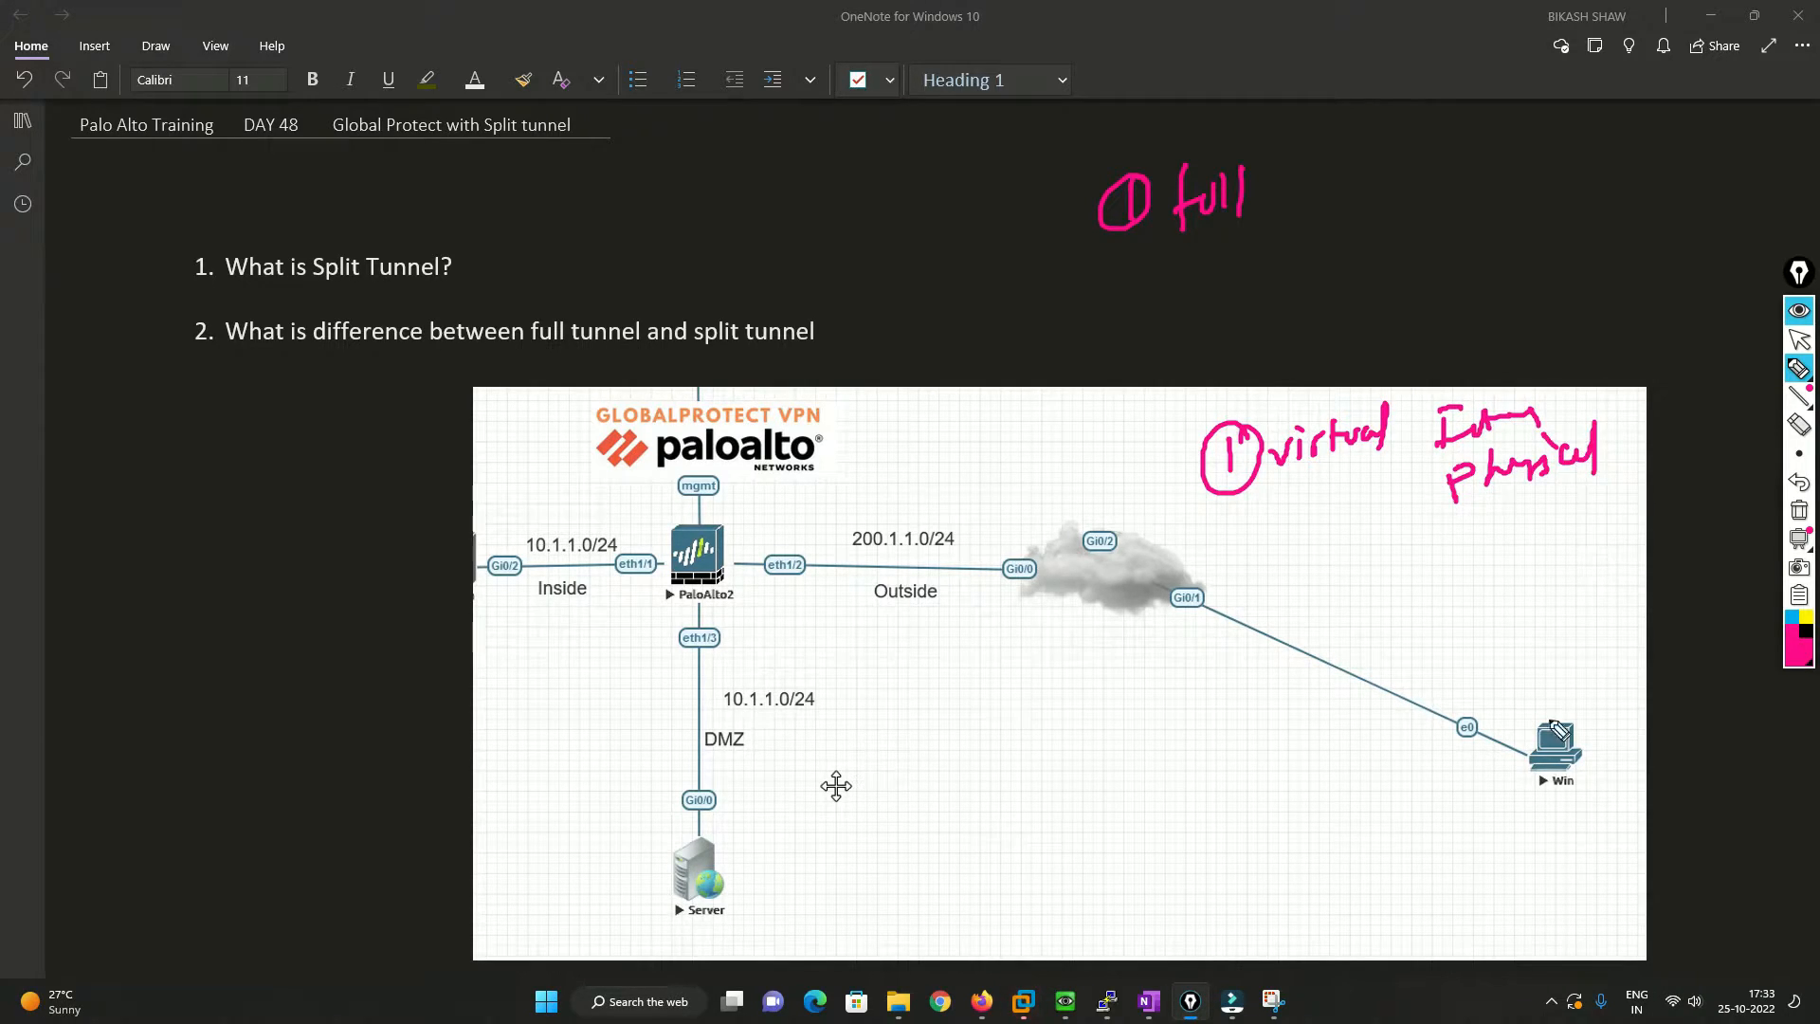
Step: Draw the tunnel between Win and PaloAlto2 with labelled onward traffic paths, circle the firewall, and mark the outgoing path with an X
{"action": "mouse_move", "coordinate": [1537, 763]}
{"action": "left_mouse_down"}
{"action": "mouse_move", "coordinate": [1242, 618]}
{"action": "mouse_move", "coordinate": [730, 568]}
{"action": "mouse_move", "coordinate": [1123, 524]}
{"action": "mouse_move", "coordinate": [1513, 759]}
{"action": "mouse_move", "coordinate": [730, 574]}
{"action": "left_mouse_up"}
{"action": "mouse_move", "coordinate": [1576, 753]}
{"action": "left_mouse_down"}
{"action": "mouse_move", "coordinate": [1431, 682]}
{"action": "mouse_move", "coordinate": [921, 565]}
{"action": "mouse_move", "coordinate": [687, 596]}
{"action": "mouse_move", "coordinate": [683, 823]}
{"action": "mouse_move", "coordinate": [602, 877]}
{"action": "mouse_move", "coordinate": [634, 900]}
{"action": "left_mouse_up"}
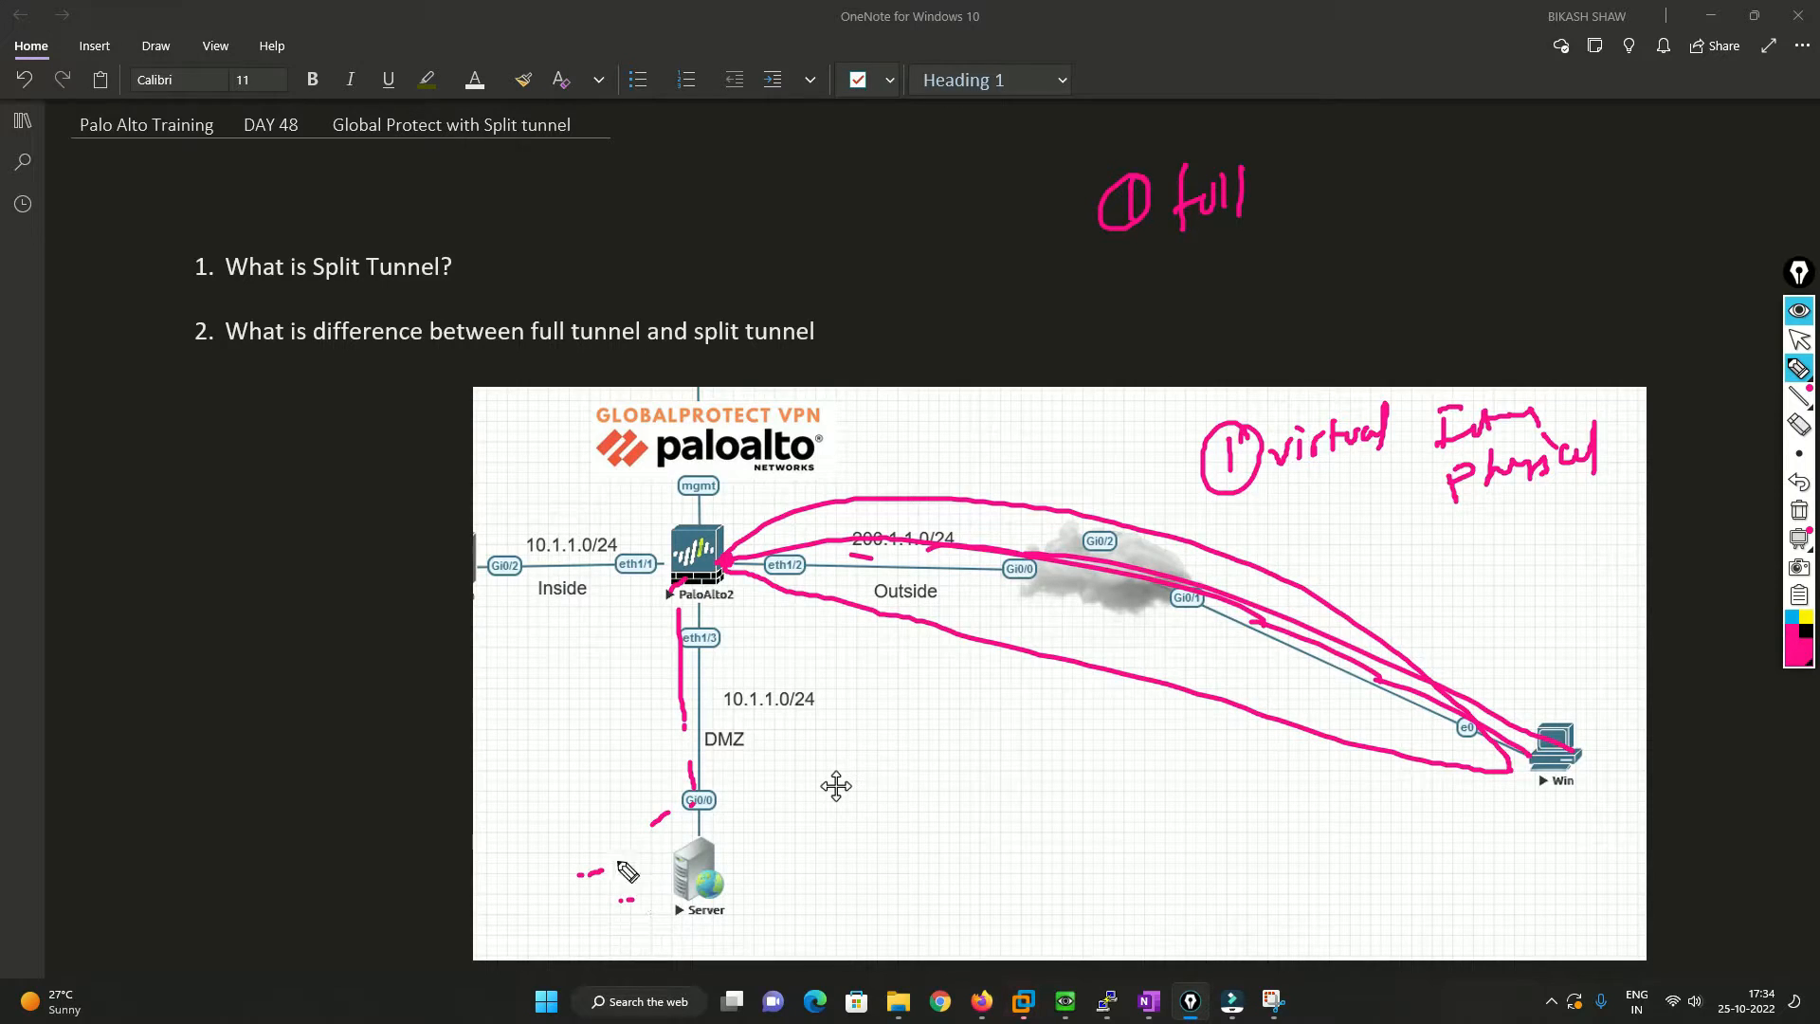
{"action": "mouse_move", "coordinate": [575, 783]}
{"action": "left_mouse_down"}
{"action": "mouse_move", "coordinate": [595, 827]}
{"action": "mouse_move", "coordinate": [630, 779]}
{"action": "left_mouse_up"}
{"action": "mouse_move", "coordinate": [866, 565]}
{"action": "left_mouse_down"}
{"action": "mouse_move", "coordinate": [806, 531]}
{"action": "mouse_move", "coordinate": [1075, 399]}
{"action": "left_mouse_up"}
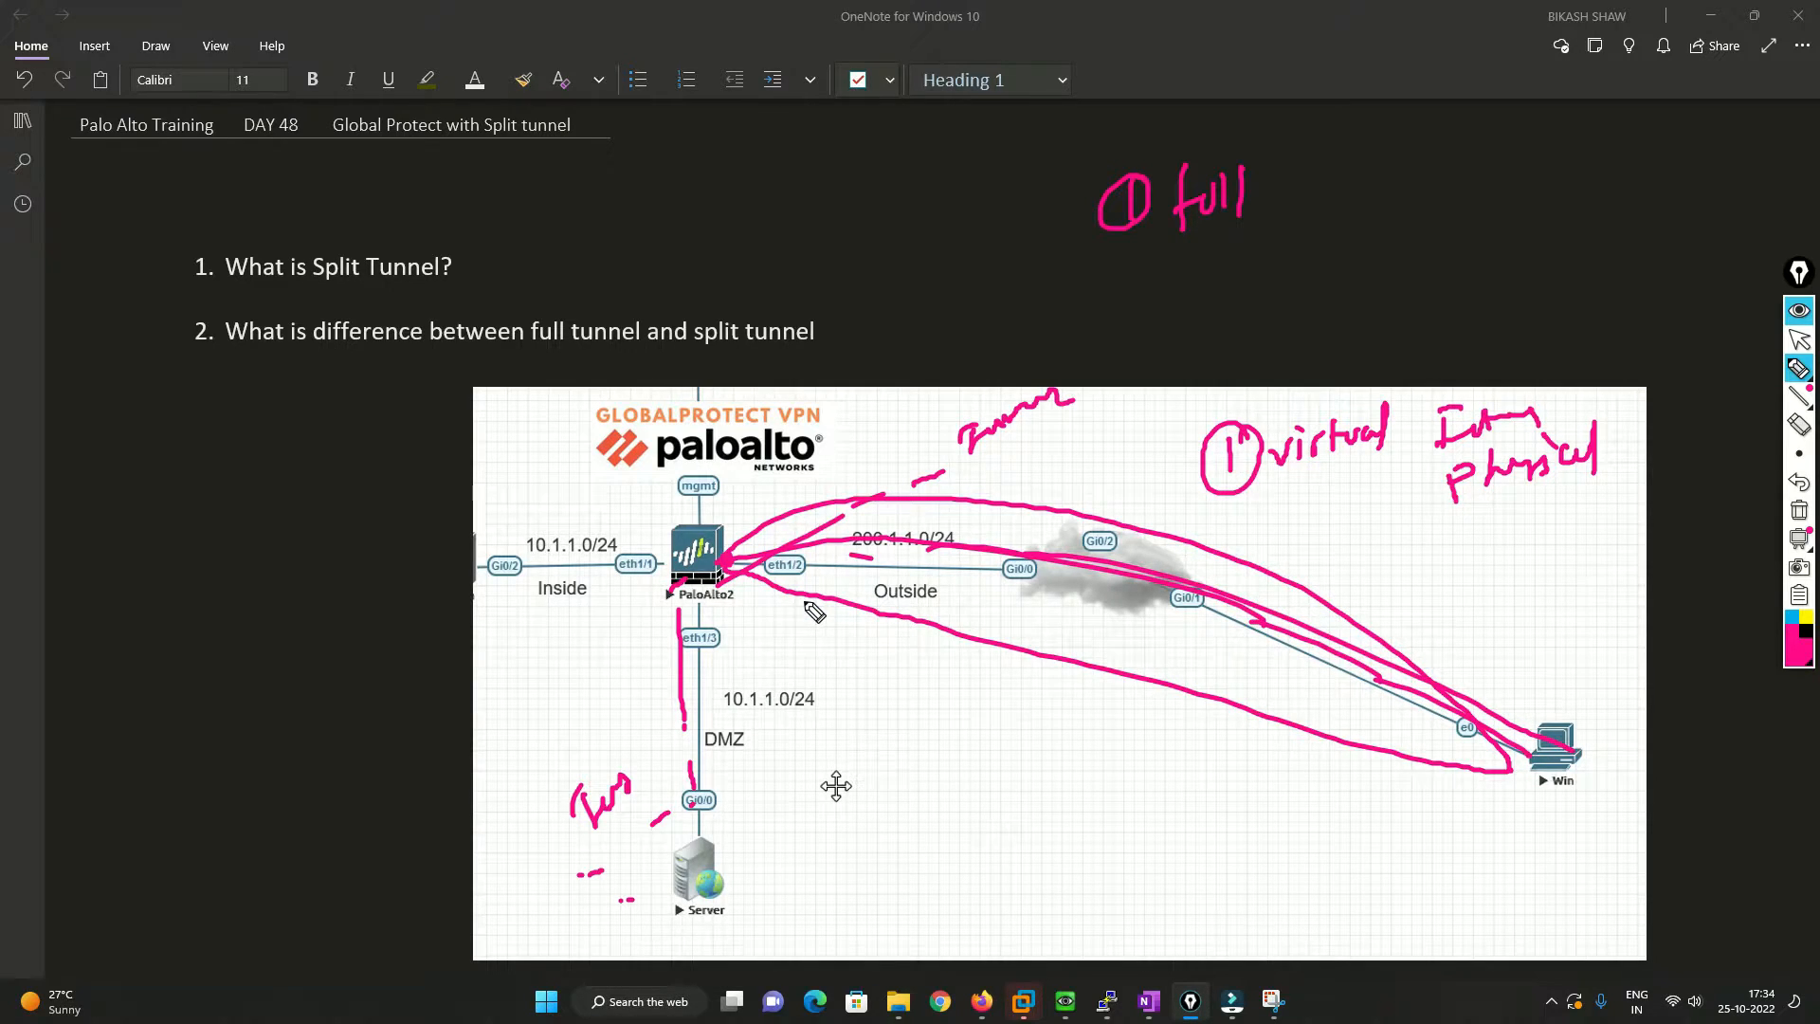
{"action": "mouse_move", "coordinate": [721, 545]}
{"action": "left_mouse_down"}
{"action": "mouse_move", "coordinate": [694, 506]}
{"action": "mouse_move", "coordinate": [675, 618]}
{"action": "mouse_move", "coordinate": [763, 561]}
{"action": "mouse_move", "coordinate": [678, 512]}
{"action": "left_mouse_up"}
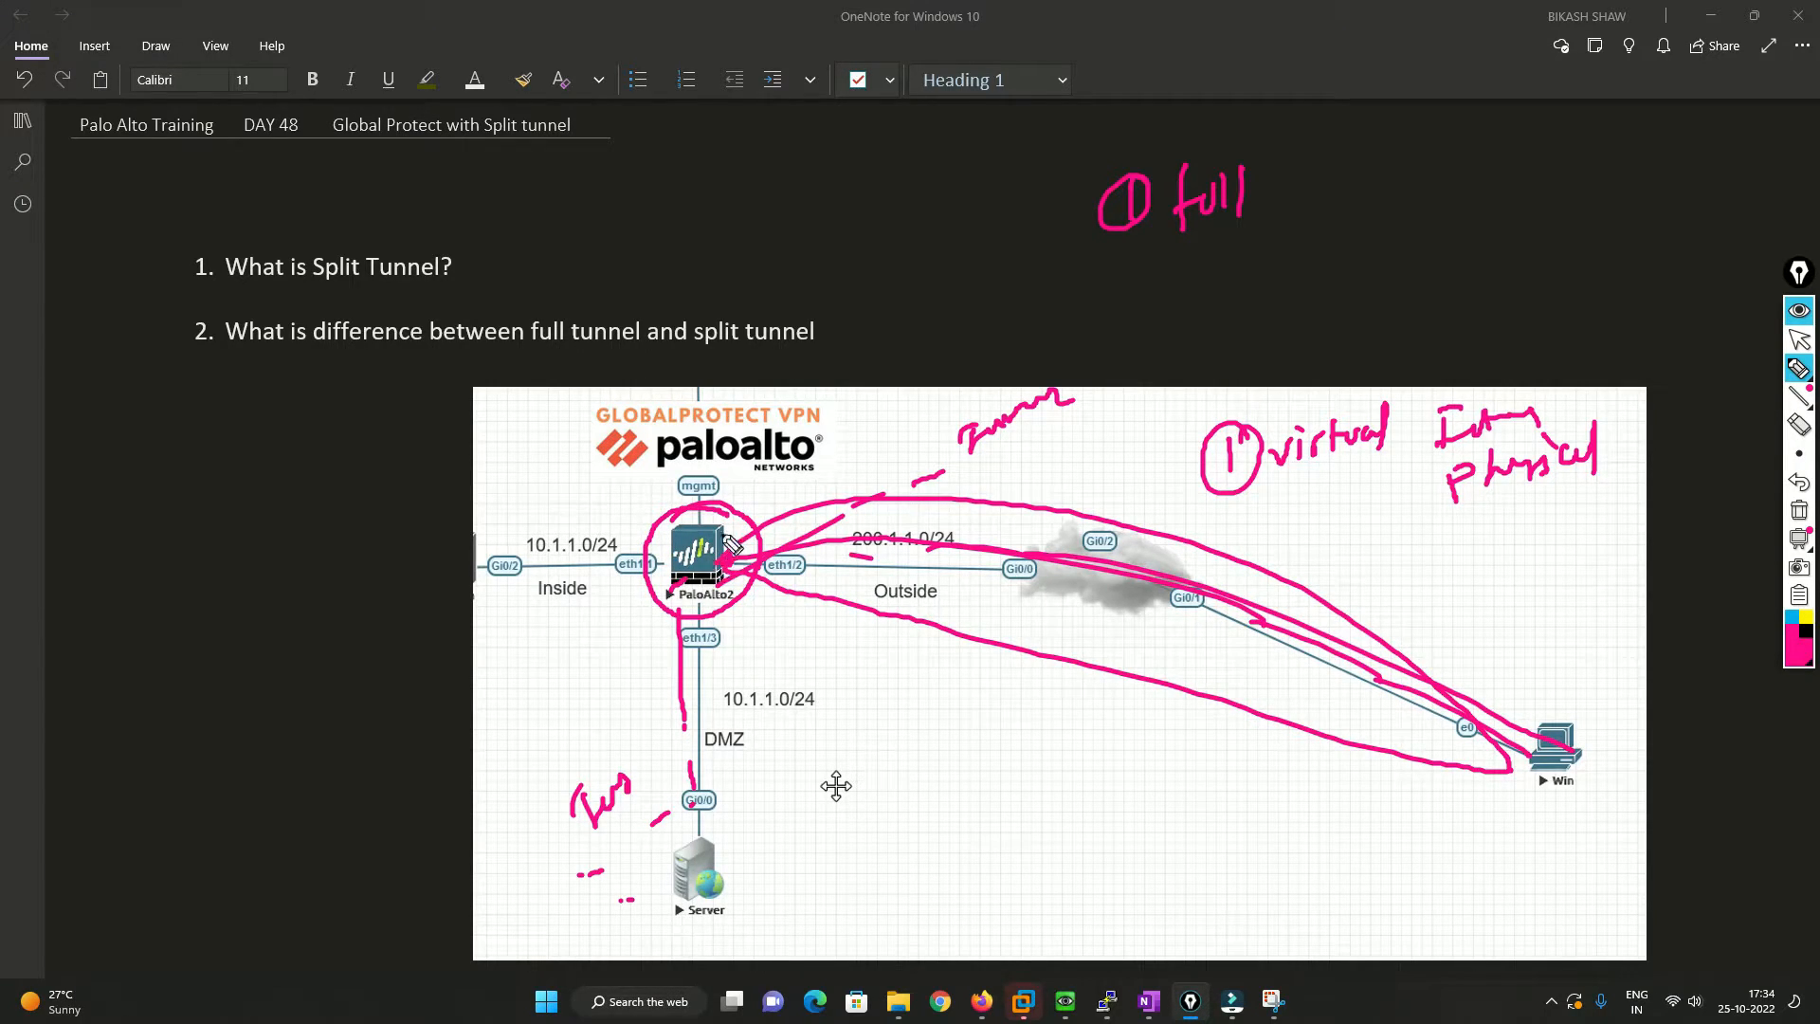
{"action": "mouse_move", "coordinate": [735, 566]}
{"action": "left_mouse_down"}
{"action": "mouse_move", "coordinate": [965, 457]}
{"action": "mouse_move", "coordinate": [939, 478]}
{"action": "left_mouse_up"}
{"action": "left_click_drag", "start_coordinate": [940, 449], "coordinate": [913, 481]}
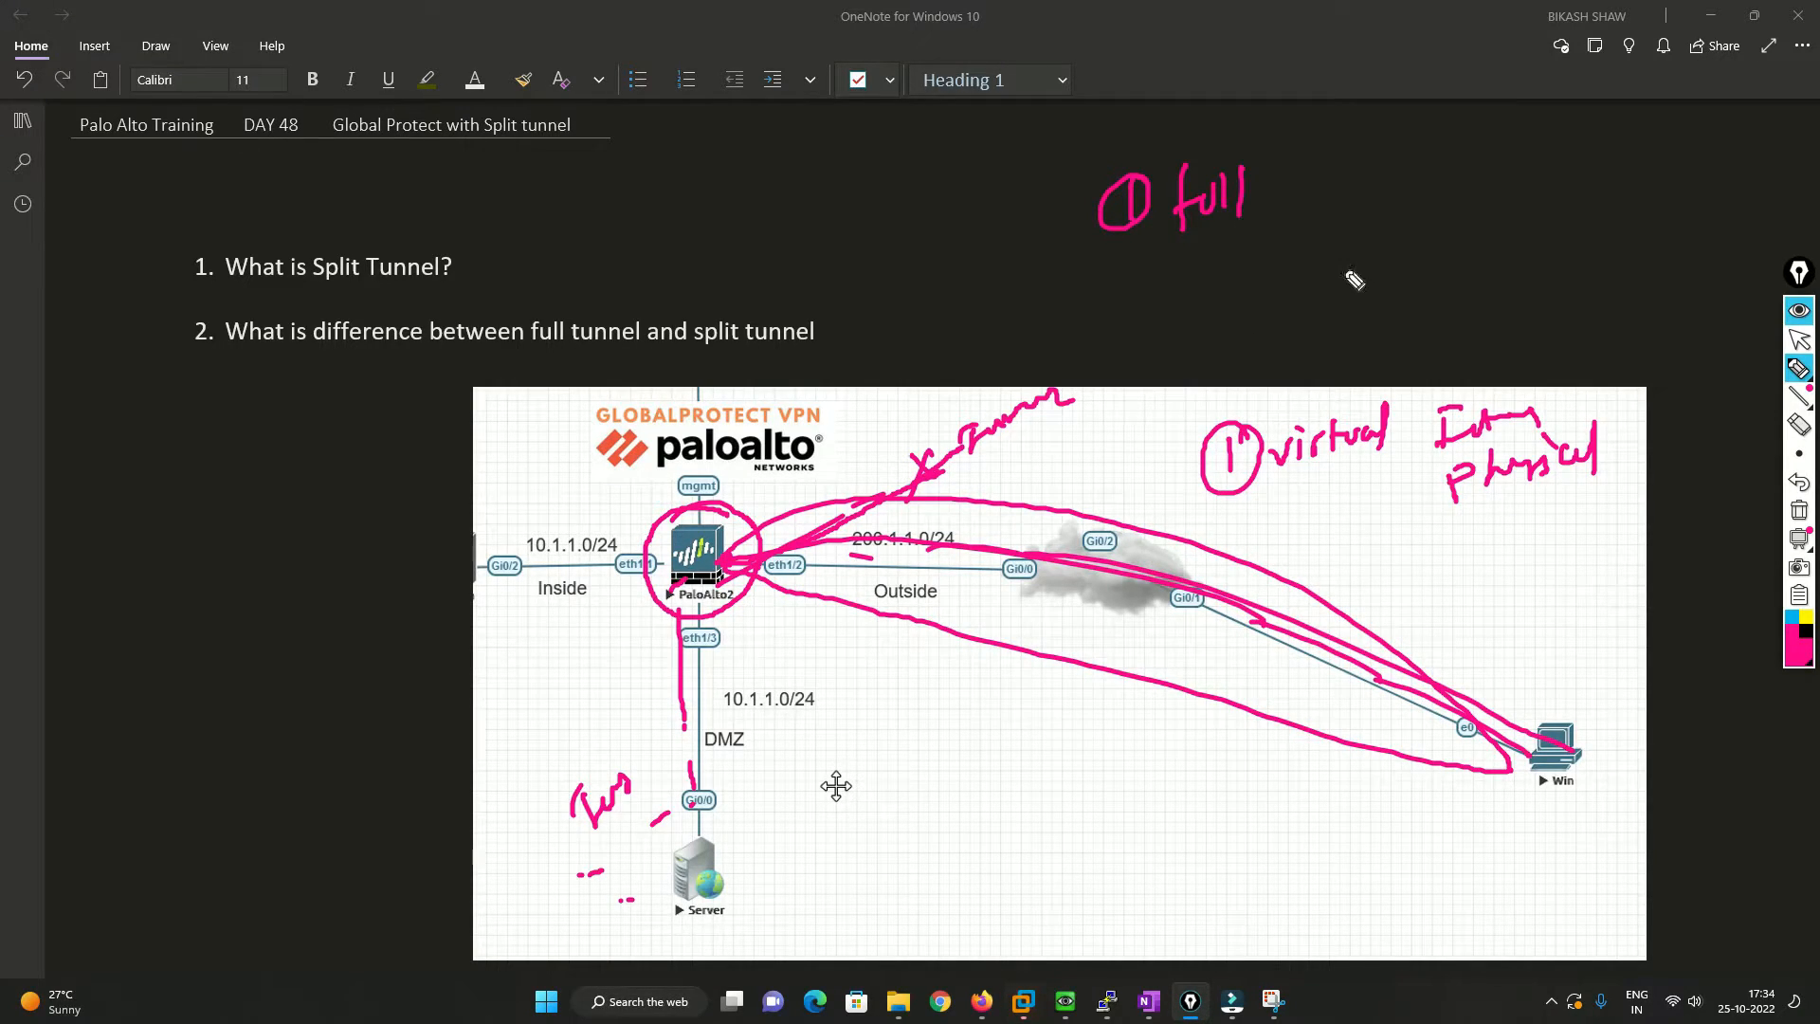
Step: Underline "full", handwrite a circled 2 with "split" beneath it, and sketch a traffic path from Win towards the server
{"action": "left_click_drag", "start_coordinate": [1215, 250], "coordinate": [1267, 228]}
{"action": "mouse_move", "coordinate": [1145, 327]}
{"action": "left_mouse_down"}
{"action": "mouse_move", "coordinate": [1168, 346]}
{"action": "mouse_move", "coordinate": [1172, 311]}
{"action": "mouse_move", "coordinate": [1192, 365]}
{"action": "left_mouse_up"}
{"action": "mouse_move", "coordinate": [1229, 305]}
{"action": "left_mouse_down"}
{"action": "mouse_move", "coordinate": [1254, 313]}
{"action": "mouse_move", "coordinate": [1280, 275]}
{"action": "mouse_move", "coordinate": [1301, 287]}
{"action": "left_mouse_up"}
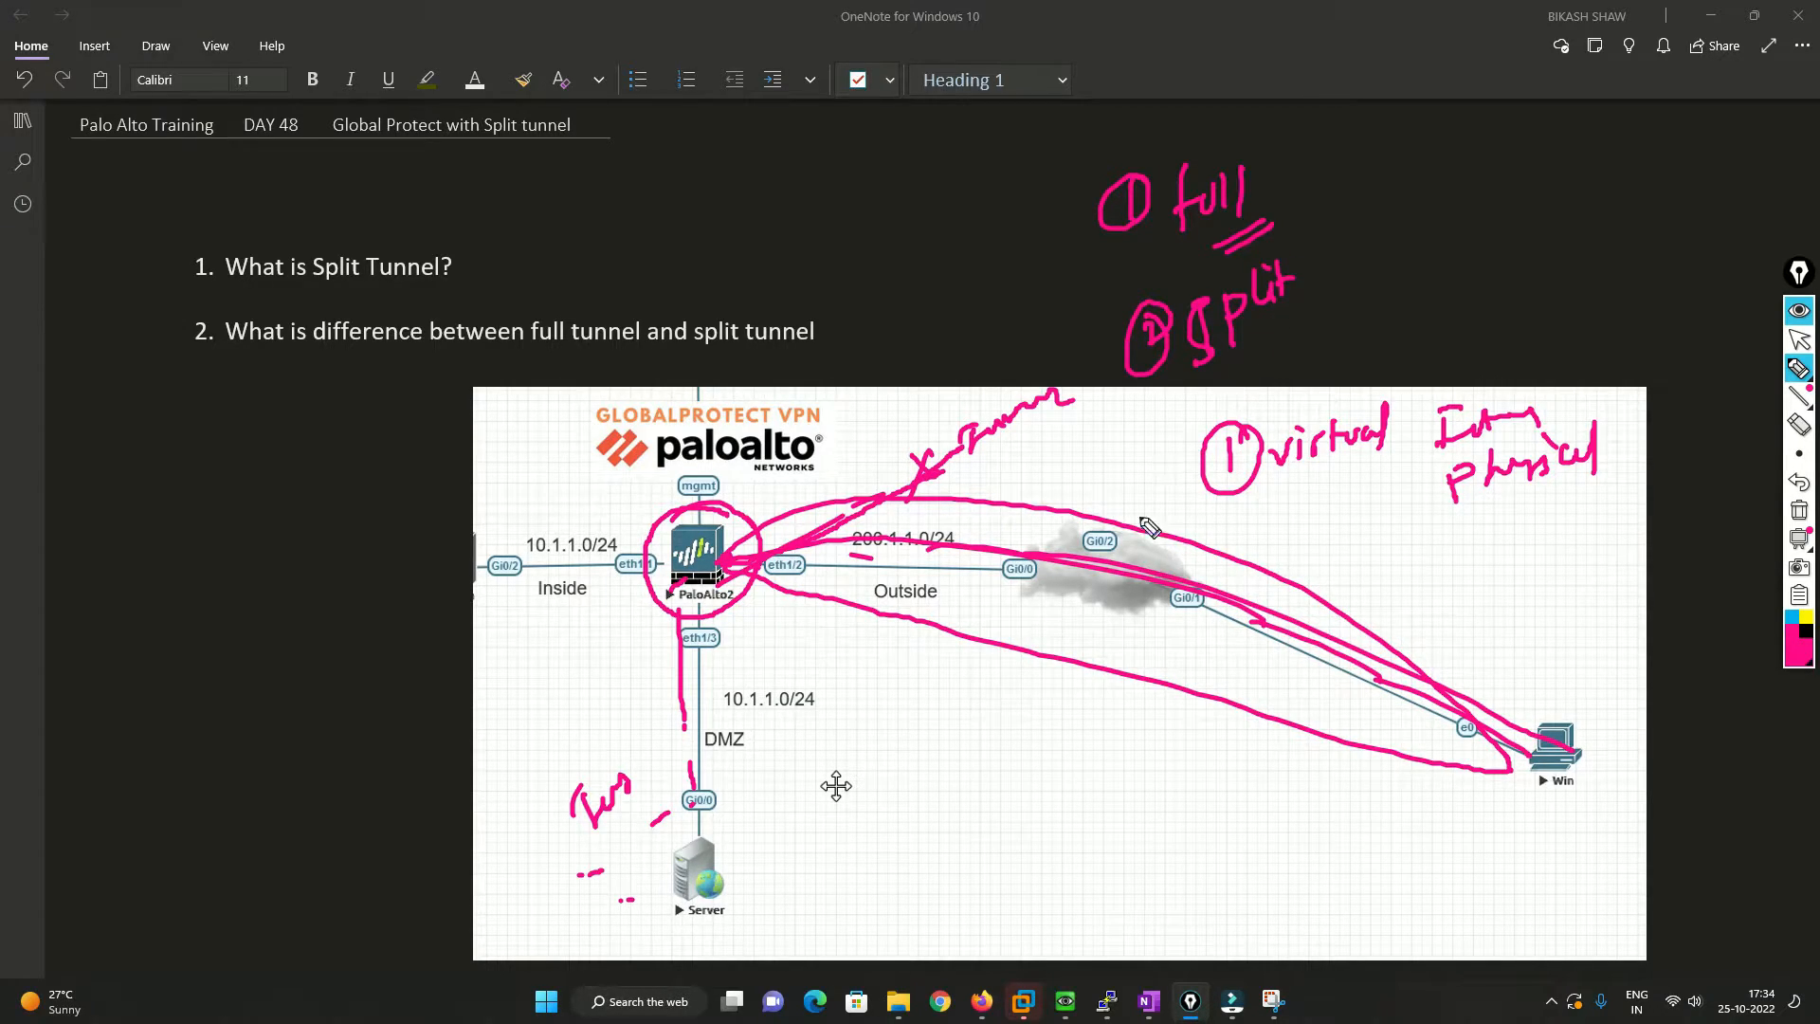
{"action": "mouse_move", "coordinate": [1504, 761]}
{"action": "left_mouse_down"}
{"action": "mouse_move", "coordinate": [667, 756]}
{"action": "mouse_move", "coordinate": [693, 754]}
{"action": "left_mouse_up"}
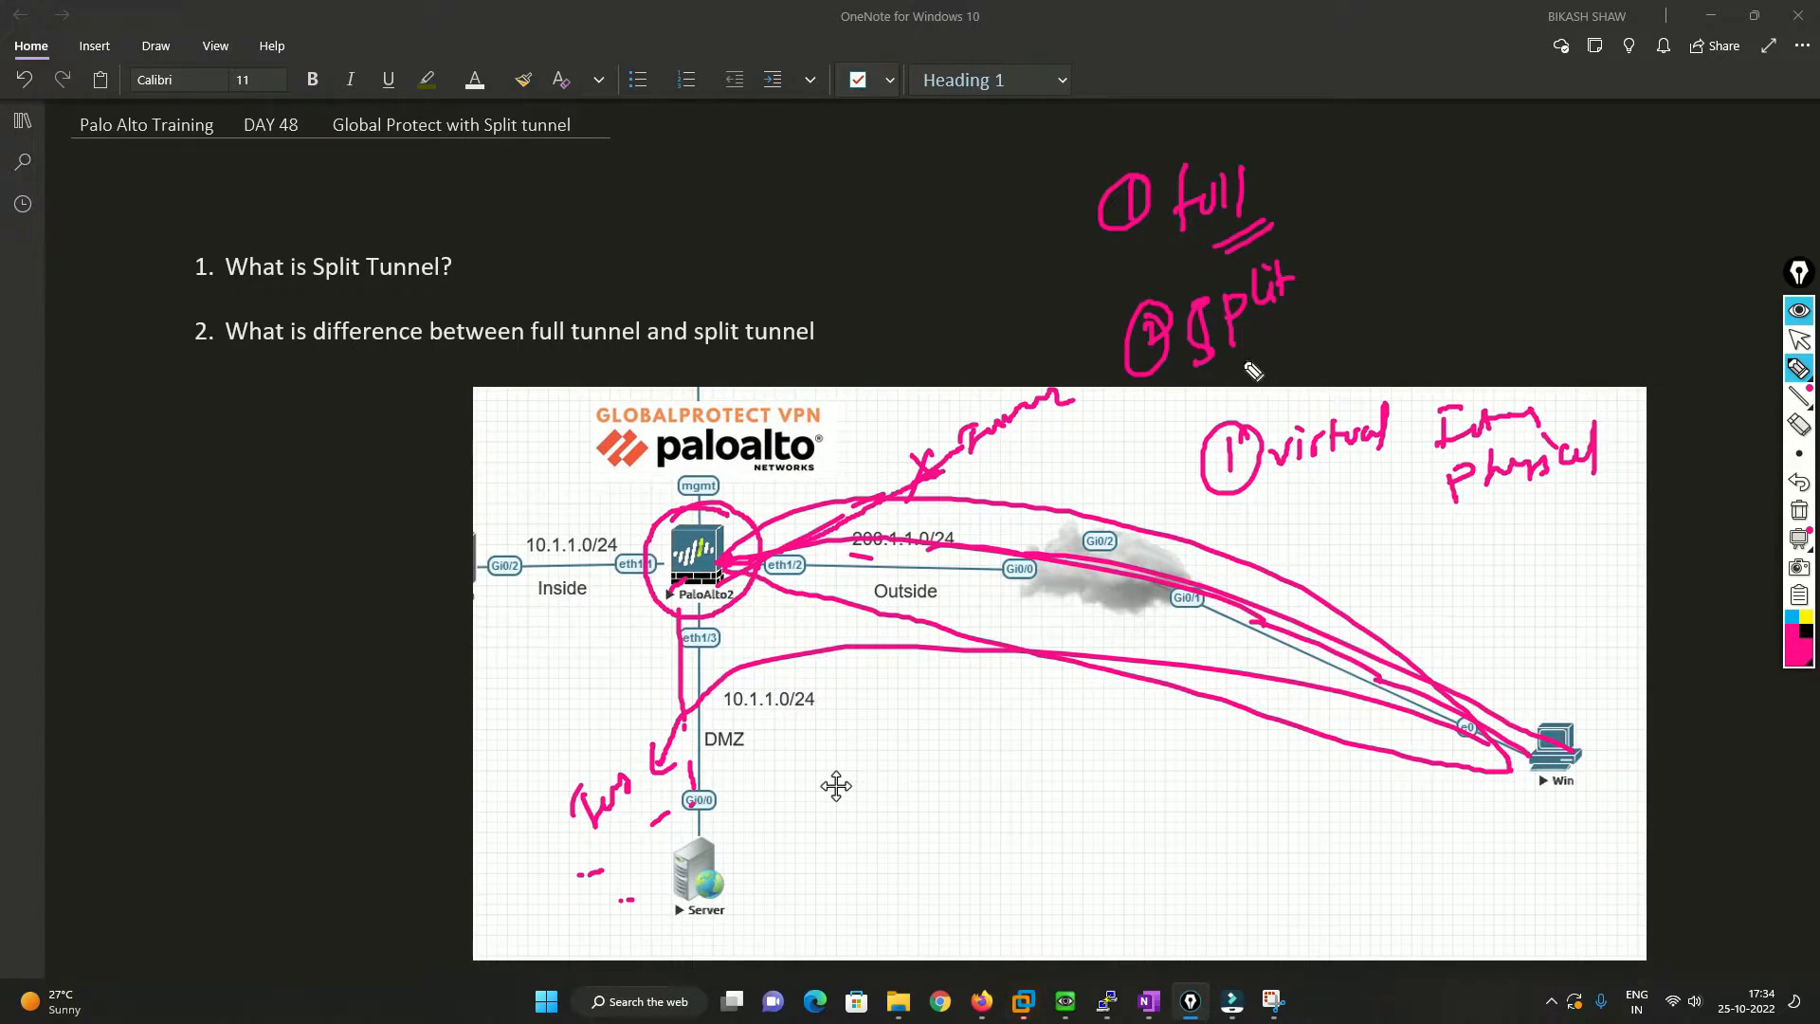
{"action": "left_click_drag", "start_coordinate": [1233, 357], "coordinate": [1295, 301]}
{"action": "left_click_drag", "start_coordinate": [1245, 377], "coordinate": [1365, 250]}
{"action": "mouse_move", "coordinate": [1297, 178]}
{"action": "left_mouse_down"}
{"action": "mouse_move", "coordinate": [1370, 163]}
{"action": "mouse_move", "coordinate": [1351, 182]}
{"action": "left_mouse_up"}
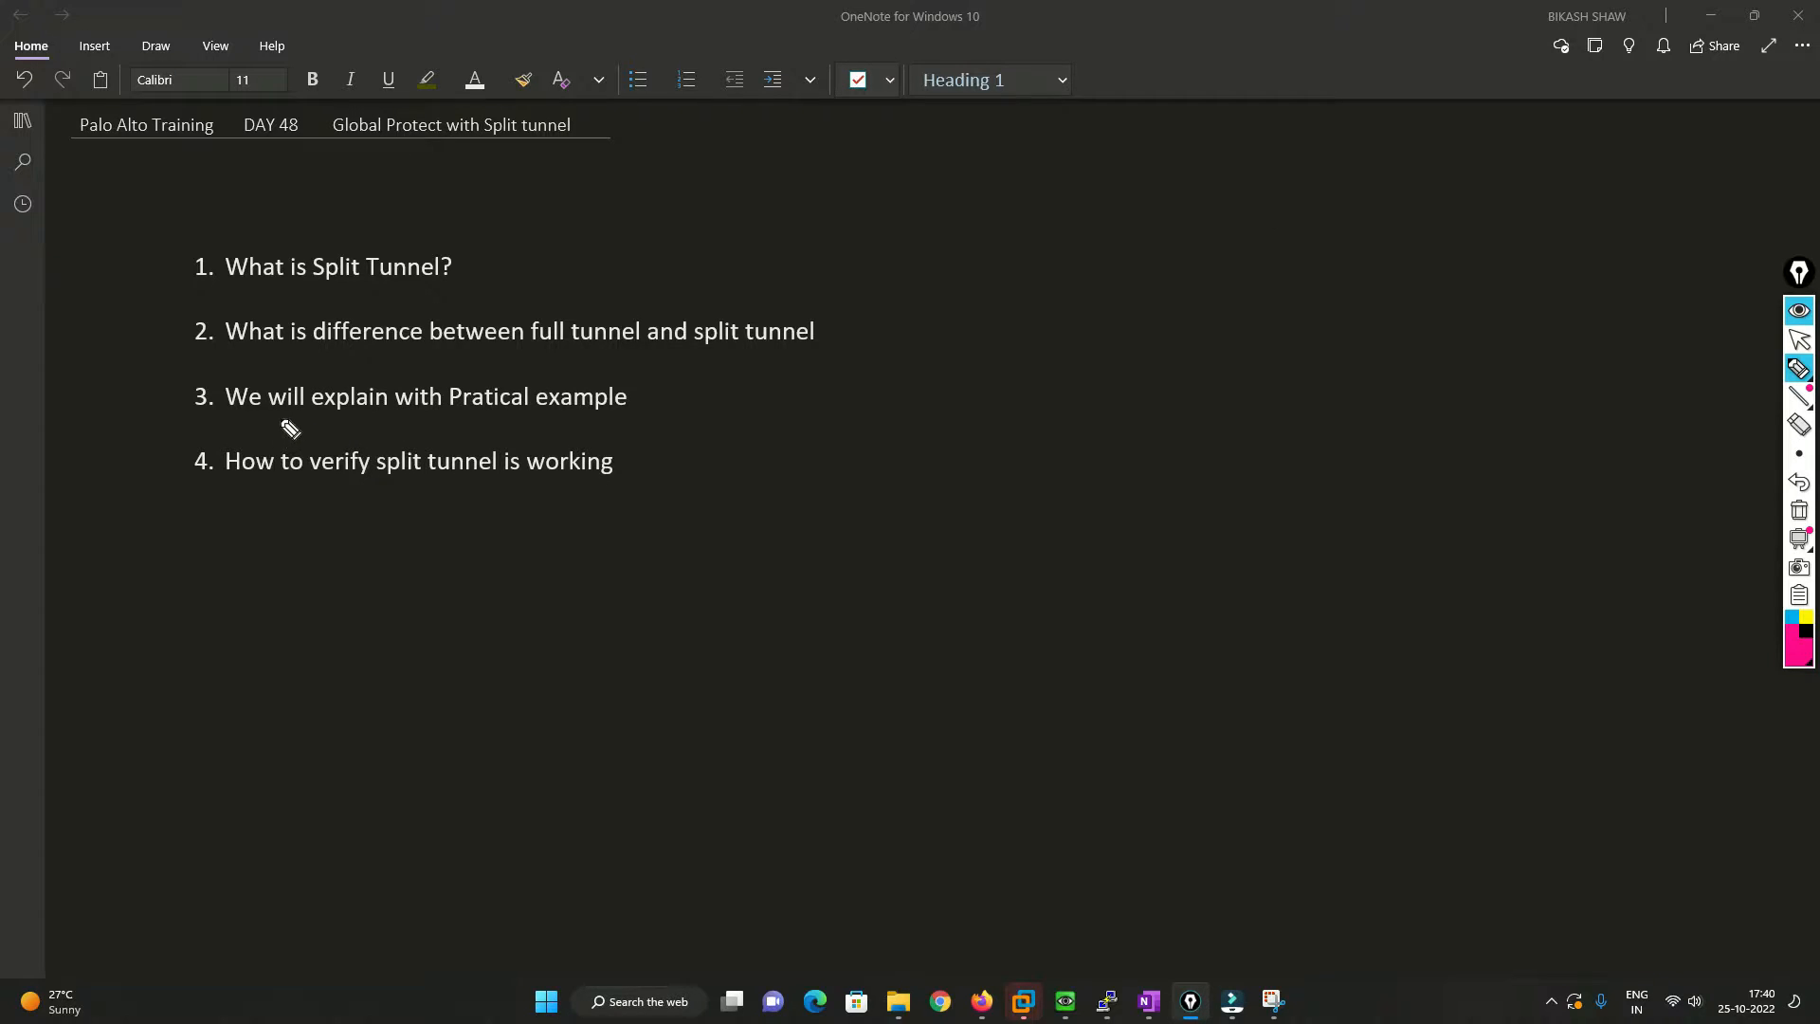
Step: Underline agenda item 3 and annotate it with "Lab", and underline agenda item 4 about verifying the split tunnel
{"action": "mouse_move", "coordinate": [274, 418]}
{"action": "left_mouse_down"}
{"action": "mouse_move", "coordinate": [673, 405]}
{"action": "mouse_move", "coordinate": [710, 369]}
{"action": "mouse_move", "coordinate": [727, 410]}
{"action": "left_mouse_up"}
{"action": "left_click_drag", "start_coordinate": [689, 430], "coordinate": [730, 420]}
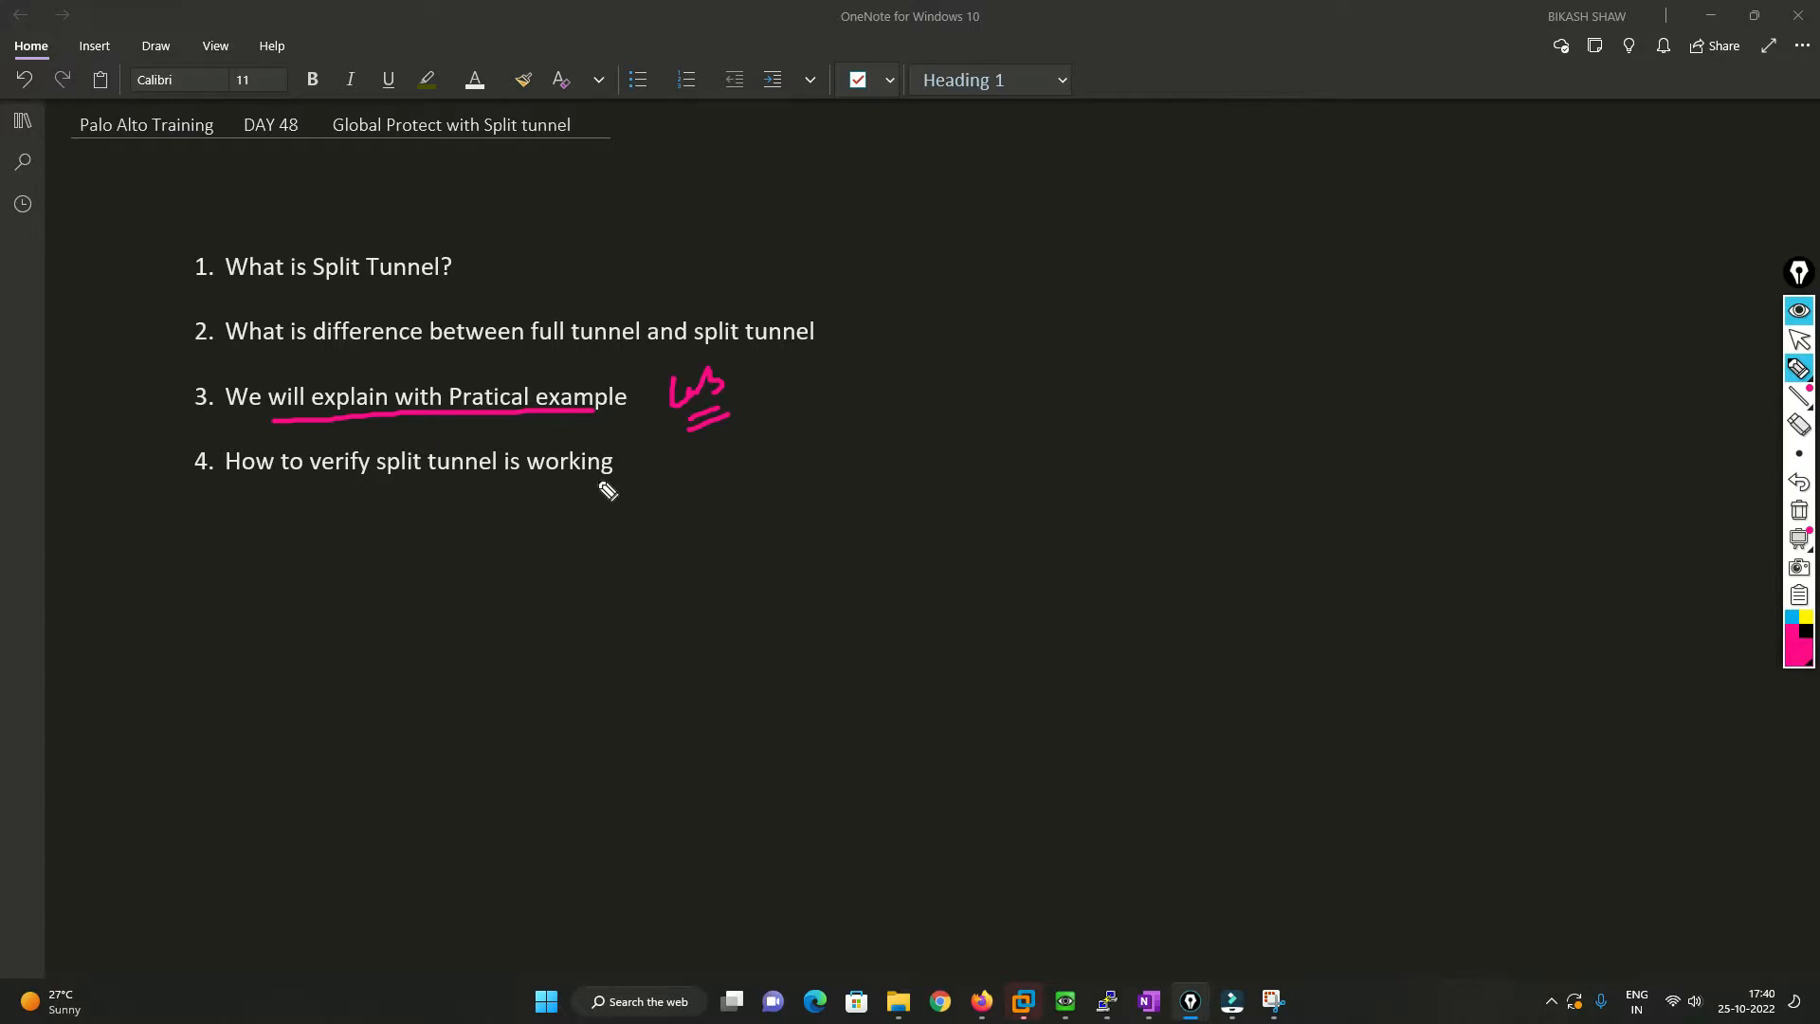
{"action": "left_click_drag", "start_coordinate": [563, 495], "coordinate": [649, 479]}
{"action": "left_click_drag", "start_coordinate": [380, 489], "coordinate": [482, 484]}
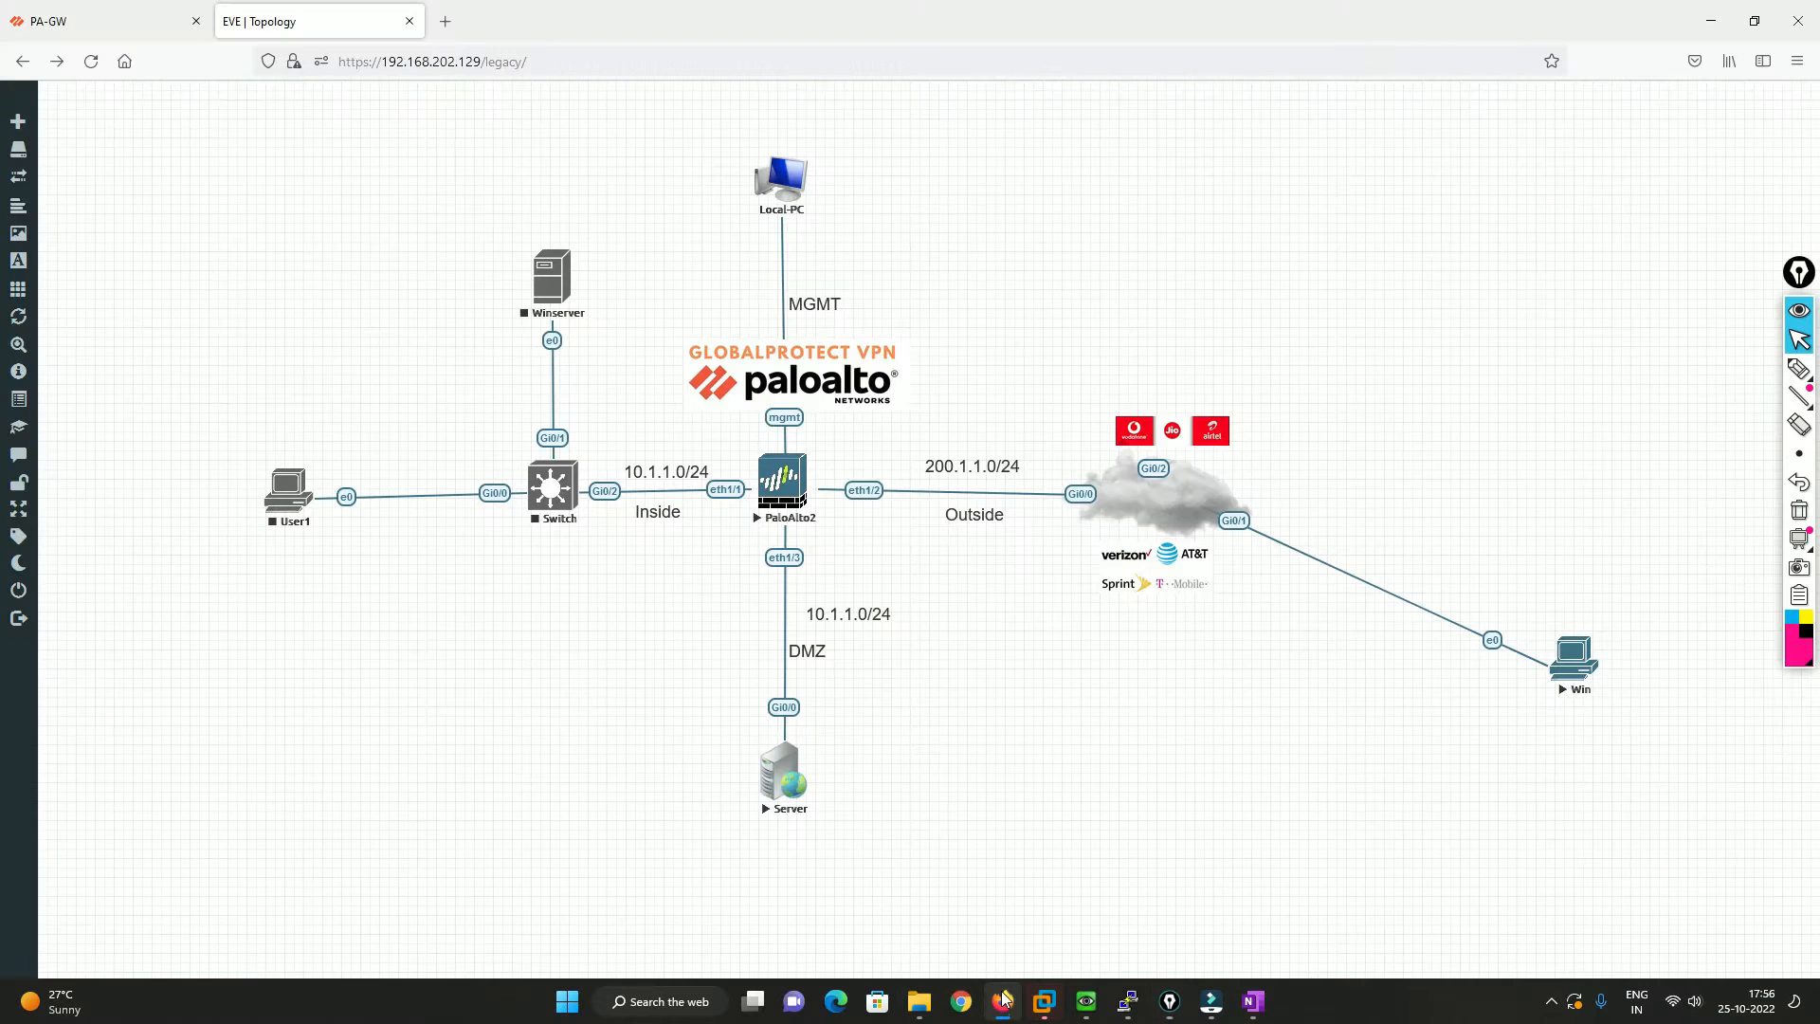
Step: Switch to the EVE topology in Firefox and handwrite "Day 45 - 47" and "48" above the cloud, circling Day 45 and 48
{"action": "left_click", "coordinate": [1002, 1001]}
{"action": "left_click", "coordinate": [1799, 368]}
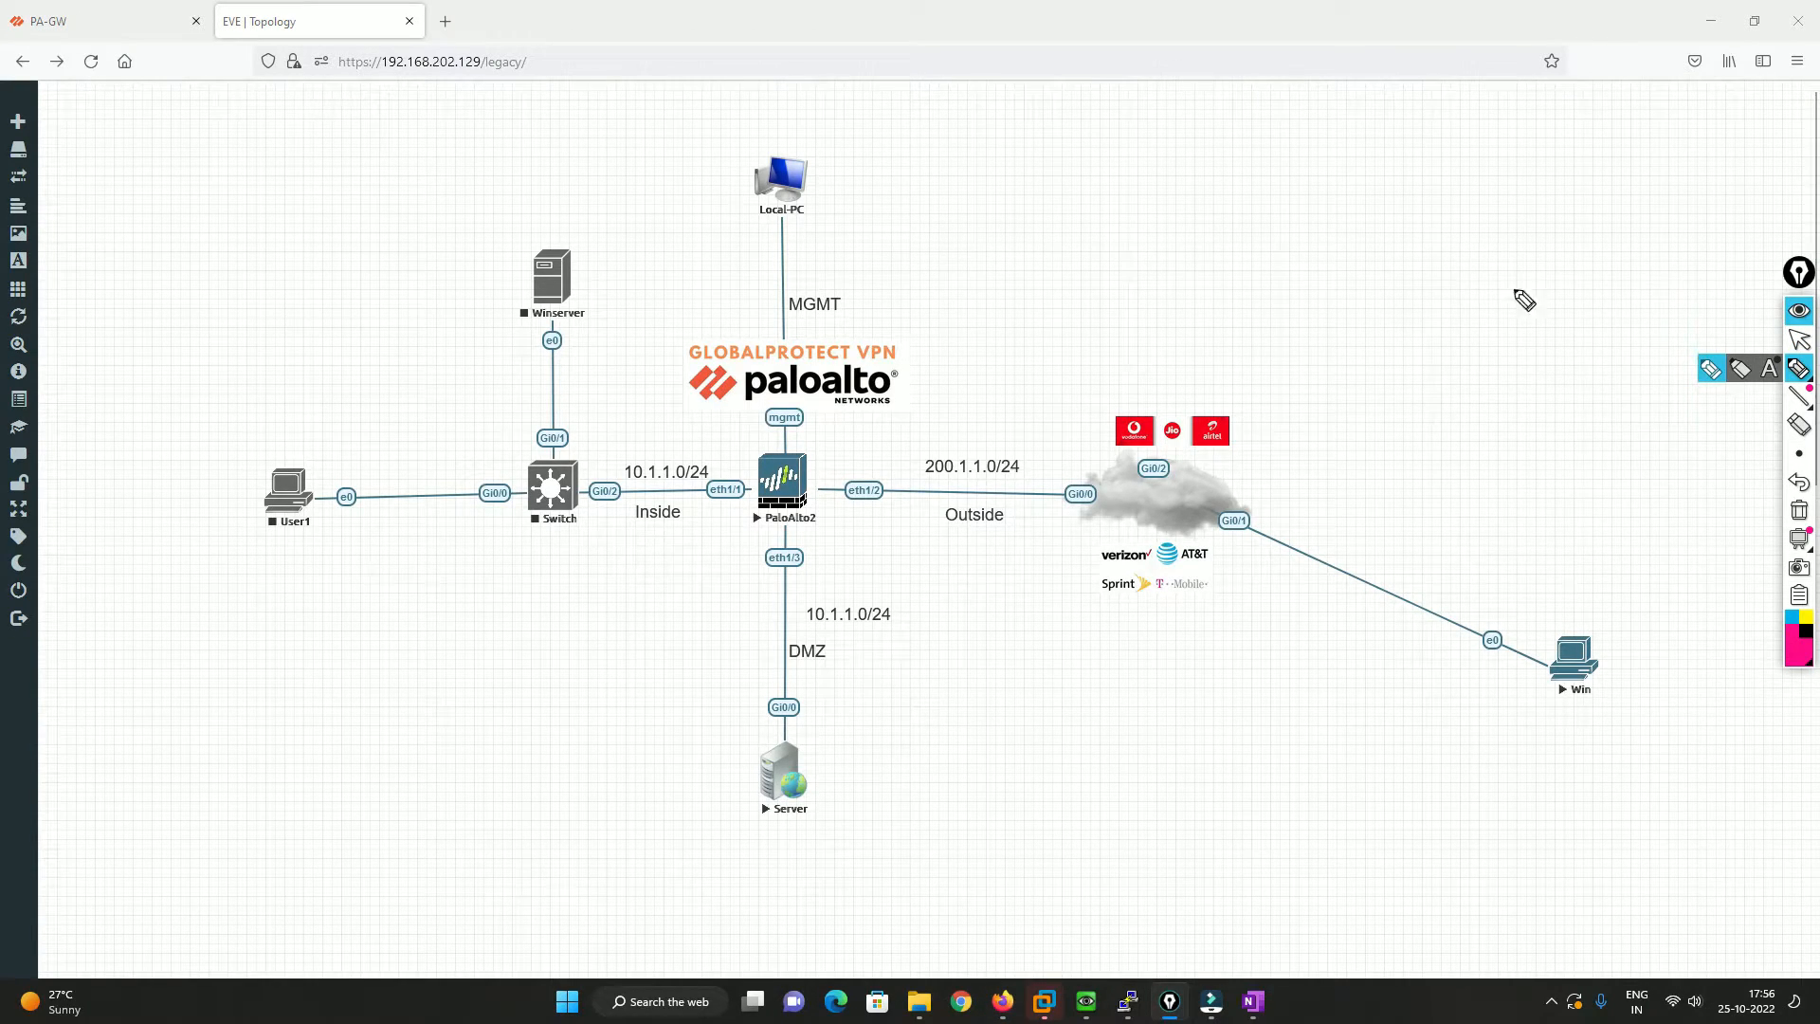
{"action": "mouse_move", "coordinate": [1049, 260]}
{"action": "left_mouse_down"}
{"action": "mouse_move", "coordinate": [1052, 280]}
{"action": "mouse_move", "coordinate": [1150, 231]}
{"action": "mouse_move", "coordinate": [1160, 189]}
{"action": "mouse_move", "coordinate": [1177, 234]}
{"action": "mouse_move", "coordinate": [1197, 201]}
{"action": "mouse_move", "coordinate": [1233, 193]}
{"action": "mouse_move", "coordinate": [1238, 242]}
{"action": "left_mouse_up"}
{"action": "mouse_move", "coordinate": [1235, 226]}
{"action": "left_mouse_down"}
{"action": "mouse_move", "coordinate": [1235, 251]}
{"action": "mouse_move", "coordinate": [1256, 228]}
{"action": "mouse_move", "coordinate": [1284, 270]}
{"action": "left_mouse_up"}
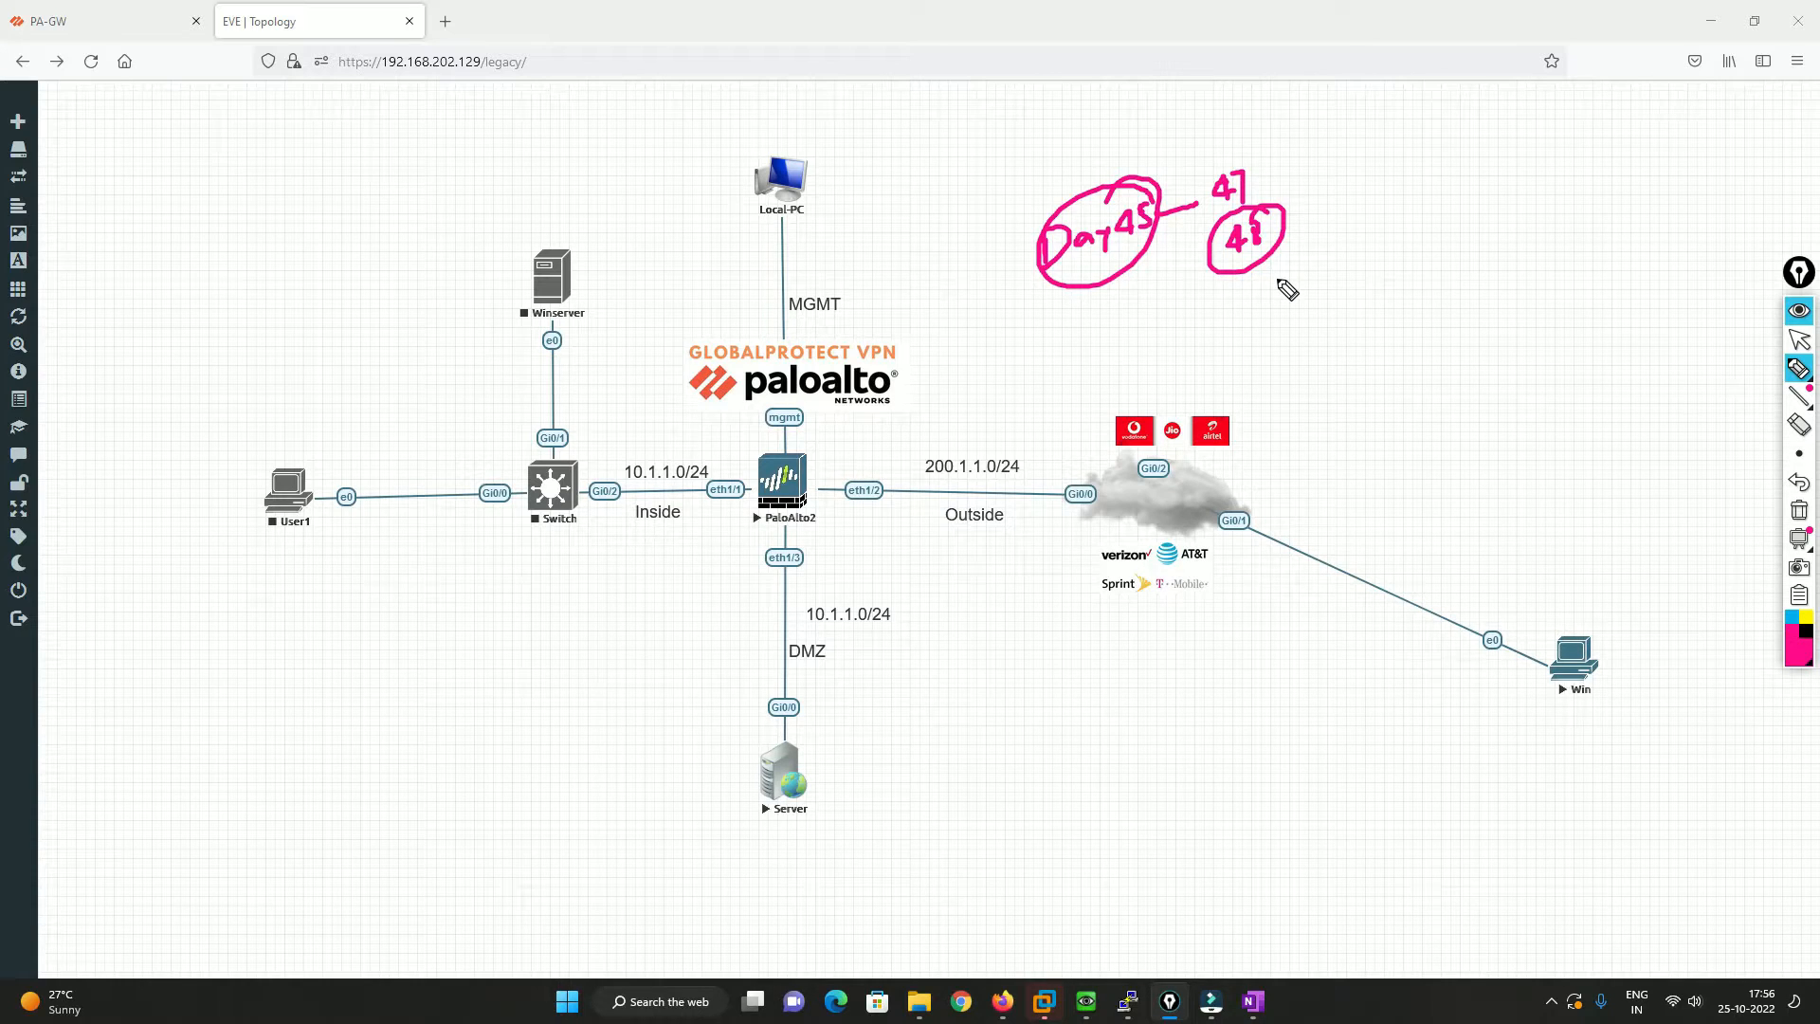
Step: Circle the MGMT, DMZ, Outside and Inside zone labels on the topology and cross out the User1-to-Switch segment
{"action": "left_click_drag", "start_coordinate": [833, 275], "coordinate": [854, 289]}
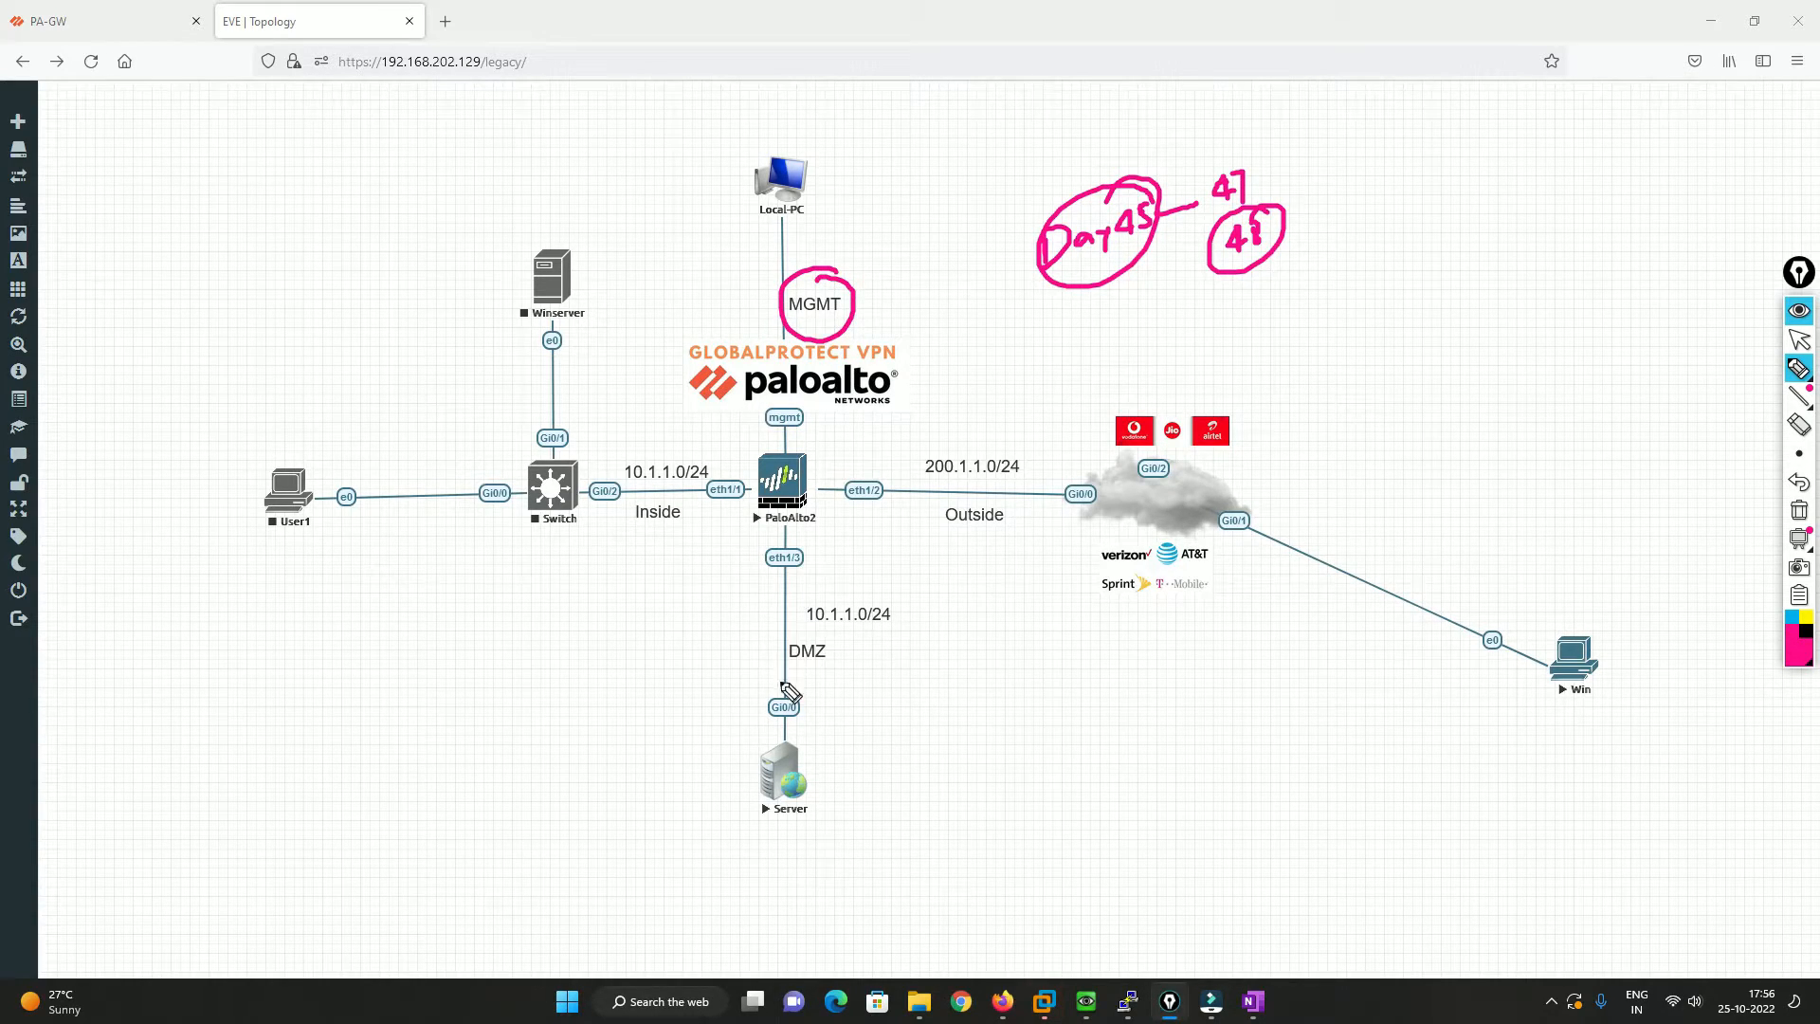
{"action": "mouse_move", "coordinate": [817, 616]}
{"action": "left_mouse_down"}
{"action": "mouse_move", "coordinate": [841, 662]}
{"action": "mouse_move", "coordinate": [826, 655]}
{"action": "left_mouse_up"}
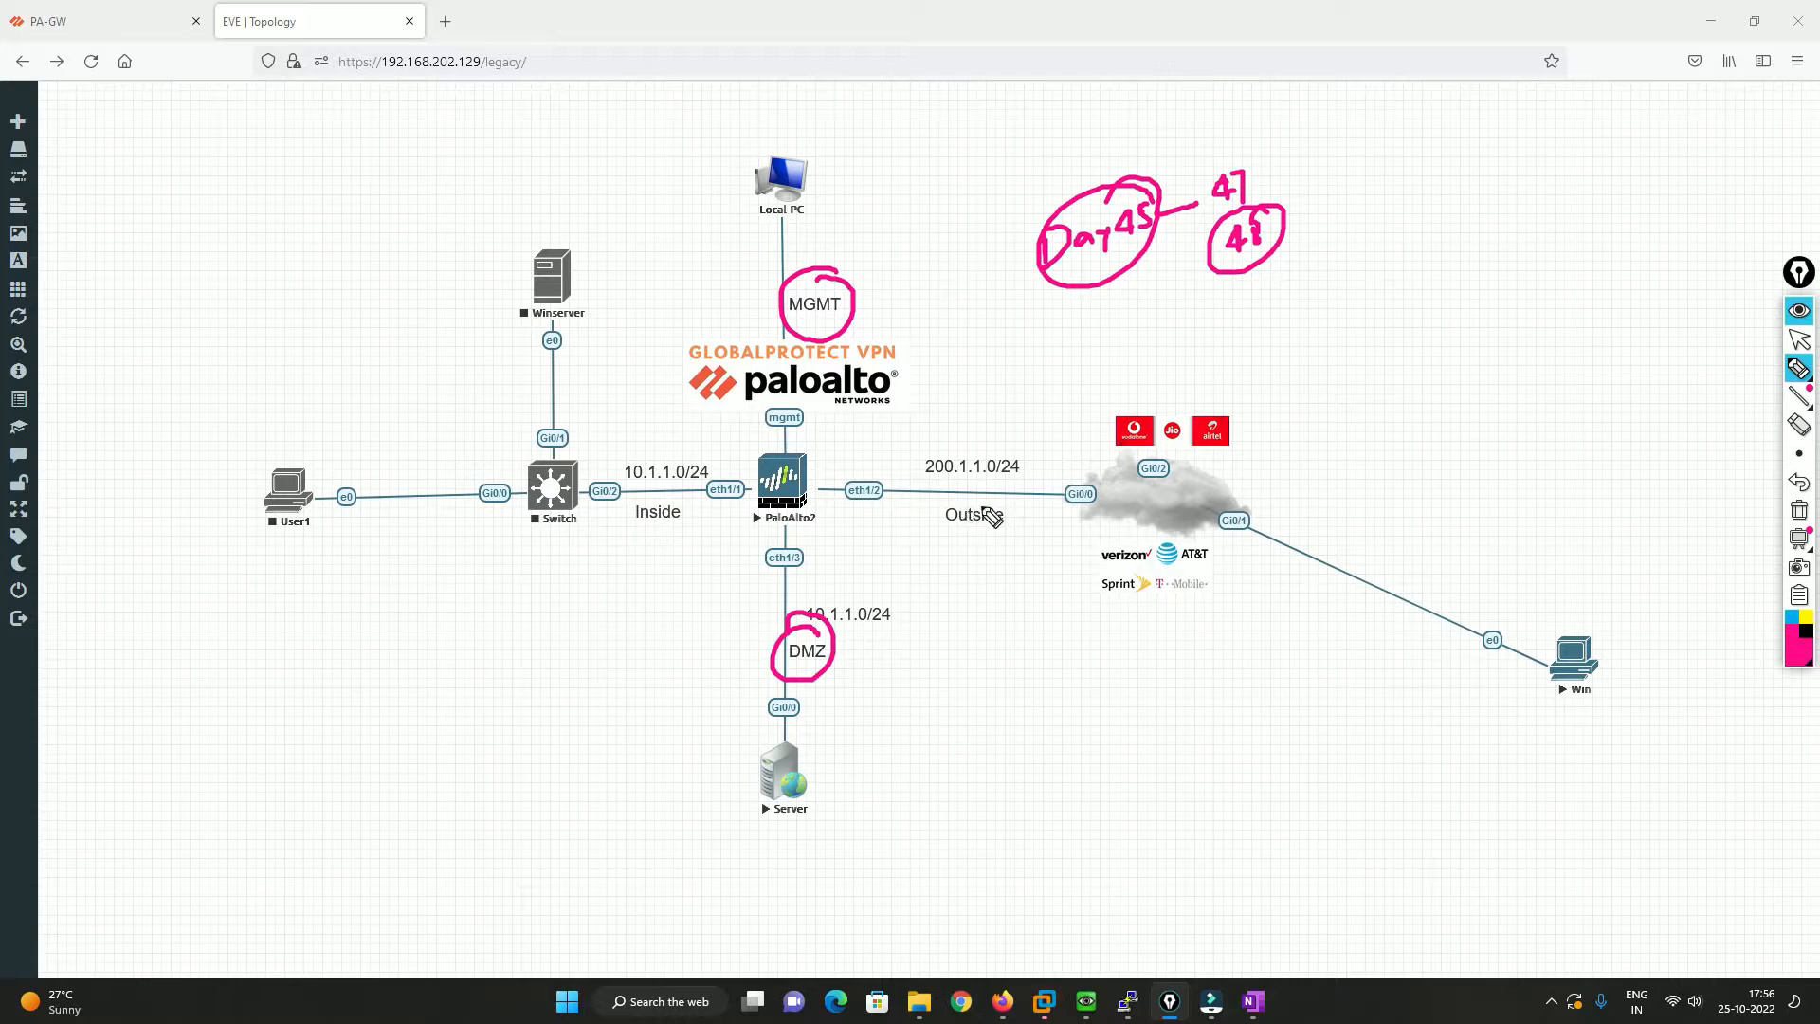
{"action": "left_click_drag", "start_coordinate": [991, 517], "coordinate": [964, 549]}
{"action": "mouse_move", "coordinate": [675, 491]}
{"action": "left_mouse_down"}
{"action": "mouse_move", "coordinate": [668, 527]}
{"action": "mouse_move", "coordinate": [666, 487]}
{"action": "left_mouse_up"}
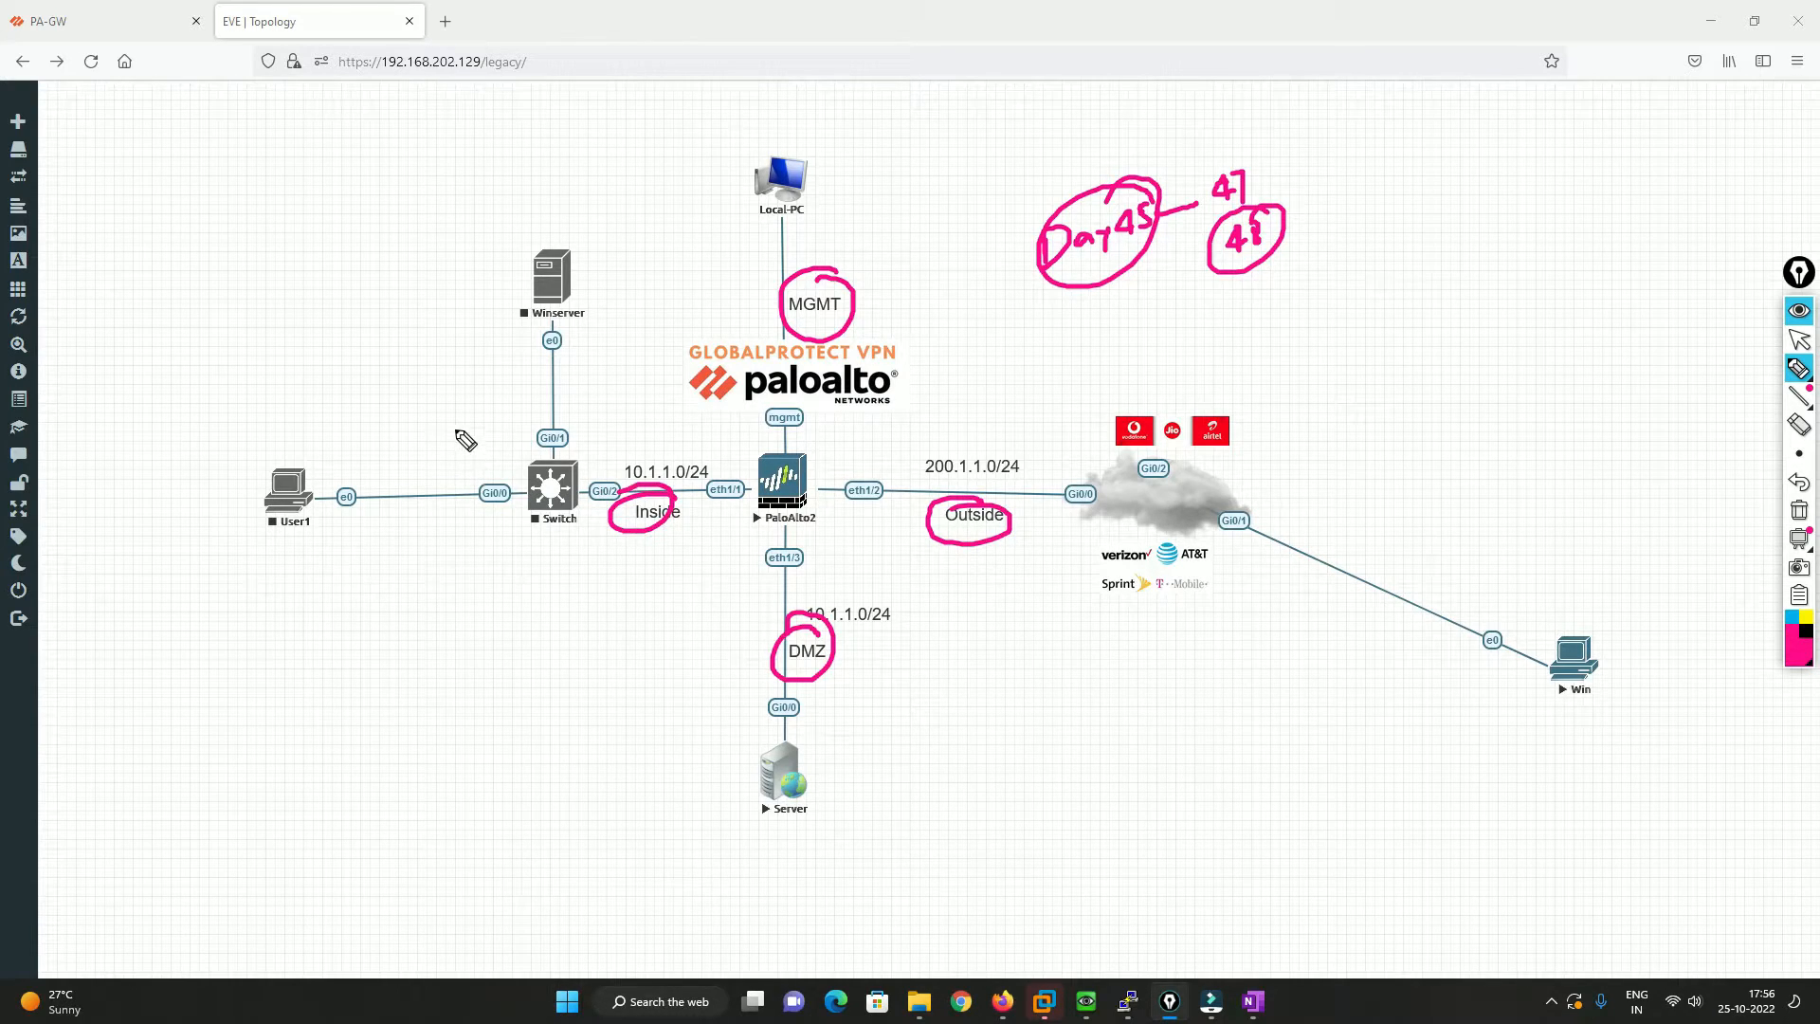
{"action": "left_click_drag", "start_coordinate": [457, 432], "coordinate": [494, 457]}
{"action": "left_click_drag", "start_coordinate": [492, 430], "coordinate": [456, 472]}
Step: Circle Win, draw arrows from it to PaloAlto2 and from the firewall towards MGMT and DMZ, and label the server "test"
{"action": "mouse_move", "coordinate": [1613, 603]}
{"action": "left_mouse_down"}
{"action": "mouse_move", "coordinate": [1514, 713]}
{"action": "mouse_move", "coordinate": [1611, 596]}
{"action": "mouse_move", "coordinate": [955, 436]}
{"action": "mouse_move", "coordinate": [840, 474]}
{"action": "mouse_move", "coordinate": [872, 472]}
{"action": "left_mouse_up"}
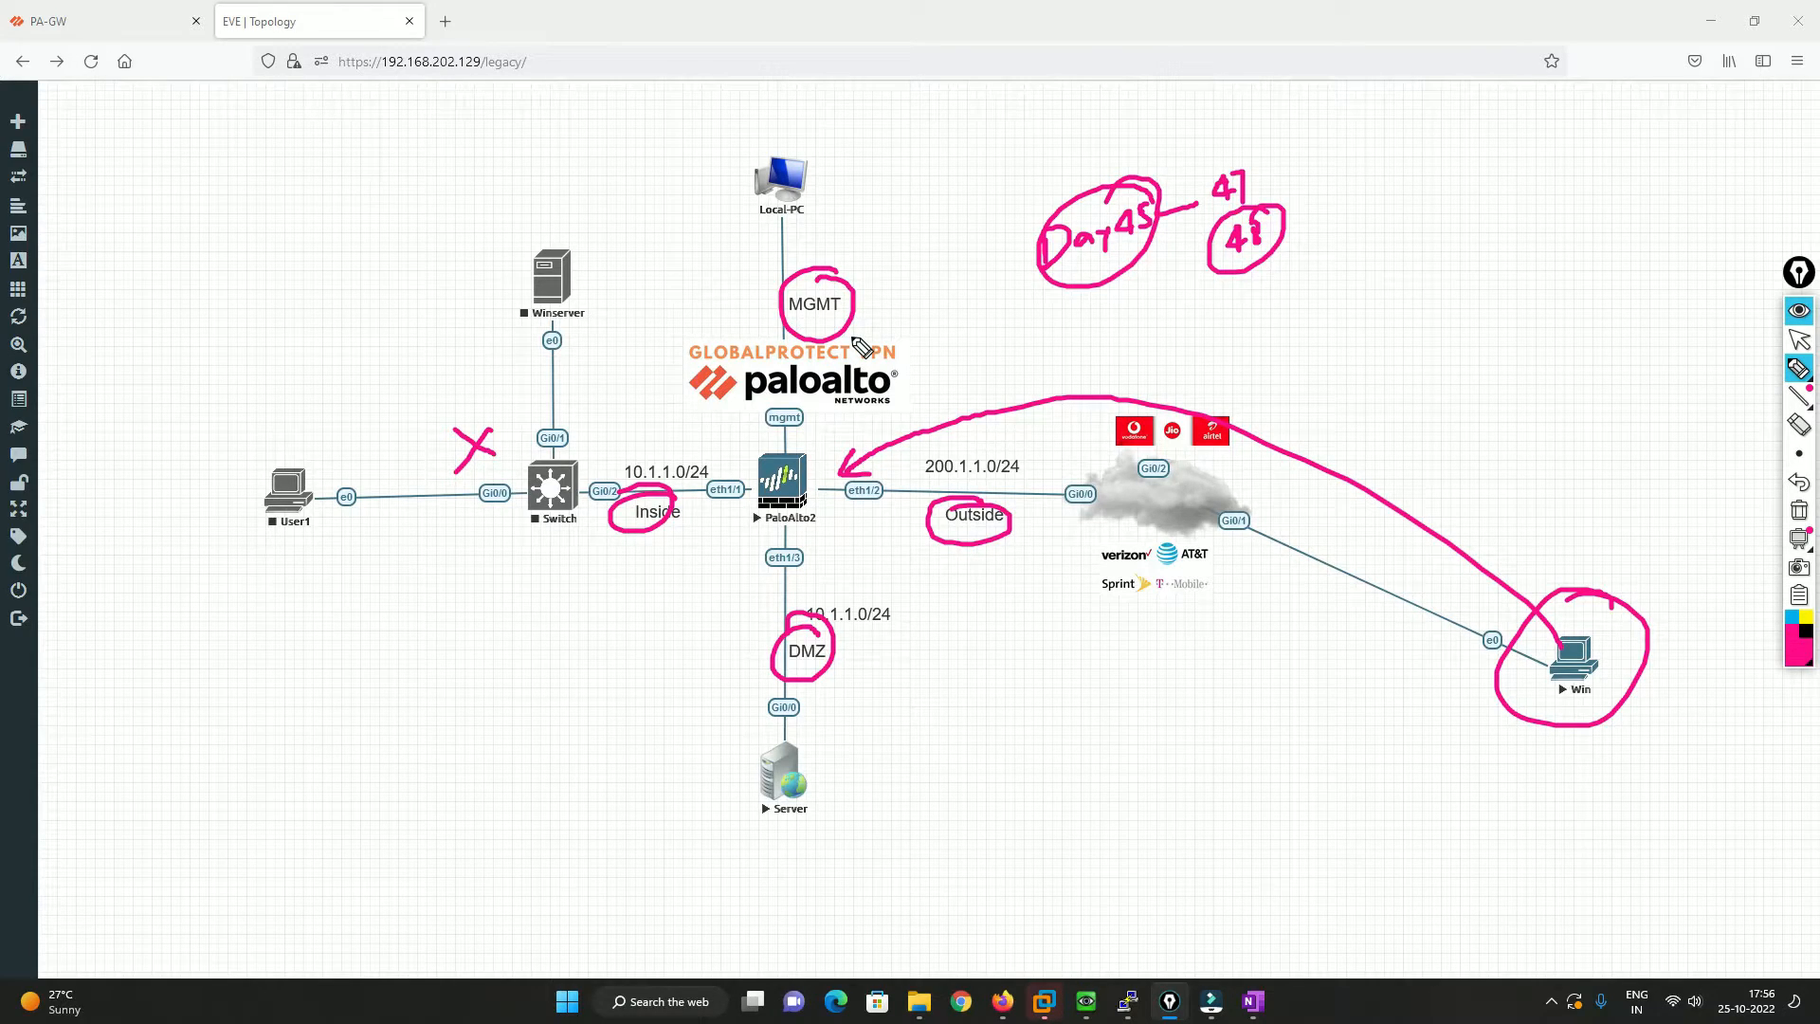
{"action": "left_click_drag", "start_coordinate": [782, 344], "coordinate": [790, 258]}
{"action": "left_click", "coordinate": [768, 625]}
{"action": "mouse_move", "coordinate": [785, 527]}
{"action": "left_mouse_down"}
{"action": "mouse_move", "coordinate": [785, 654]}
{"action": "mouse_move", "coordinate": [788, 631]}
{"action": "left_mouse_up"}
{"action": "mouse_move", "coordinate": [823, 728]}
{"action": "left_mouse_down"}
{"action": "mouse_move", "coordinate": [827, 763]}
{"action": "mouse_move", "coordinate": [853, 743]}
{"action": "left_mouse_up"}
{"action": "left_click_drag", "start_coordinate": [844, 732], "coordinate": [866, 722]}
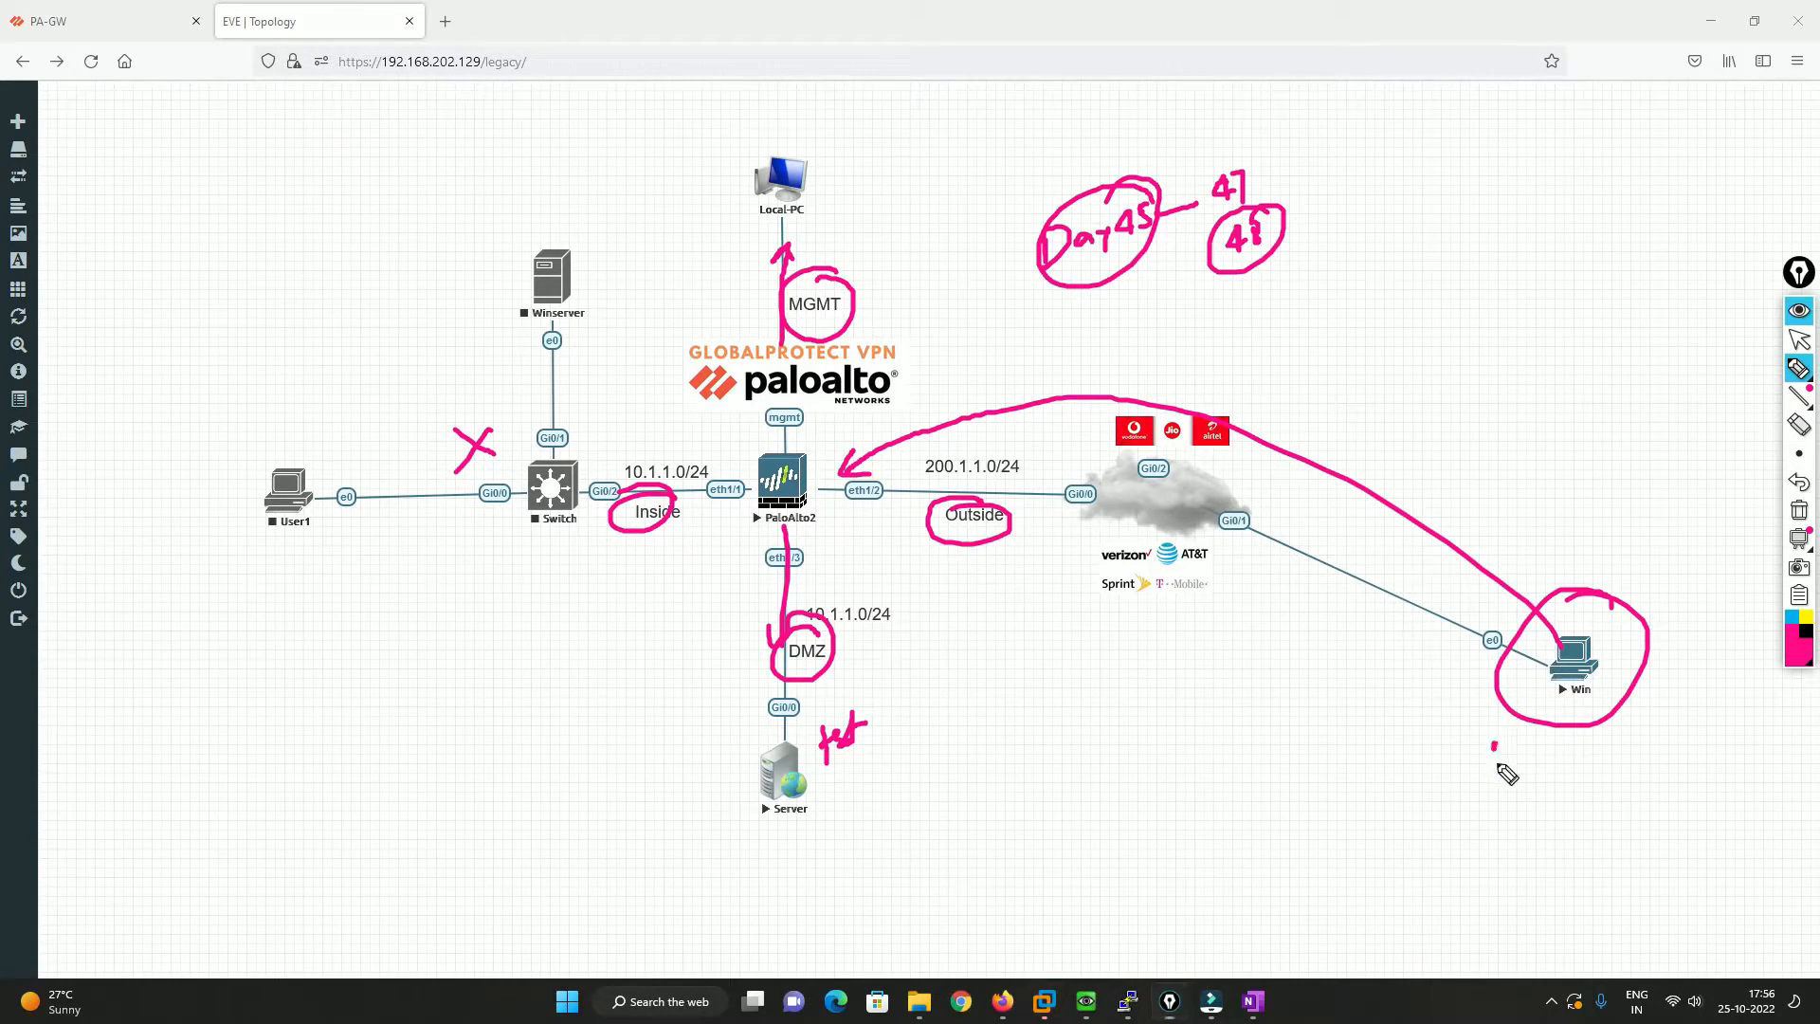
Step: Label Win "test", draw its path to a circled PaloAlto2 annotated as PA, then erase all ink and leave drawing mode
{"action": "left_click_drag", "start_coordinate": [1496, 747], "coordinate": [1496, 785]}
{"action": "left_click_drag", "start_coordinate": [1487, 762], "coordinate": [1549, 752]}
{"action": "mouse_move", "coordinate": [1546, 677]}
{"action": "left_mouse_down"}
{"action": "mouse_move", "coordinate": [1179, 539]}
{"action": "mouse_move", "coordinate": [831, 502]}
{"action": "mouse_move", "coordinate": [749, 450]}
{"action": "mouse_move", "coordinate": [817, 438]}
{"action": "left_mouse_up"}
{"action": "left_click_drag", "start_coordinate": [833, 438], "coordinate": [915, 406]}
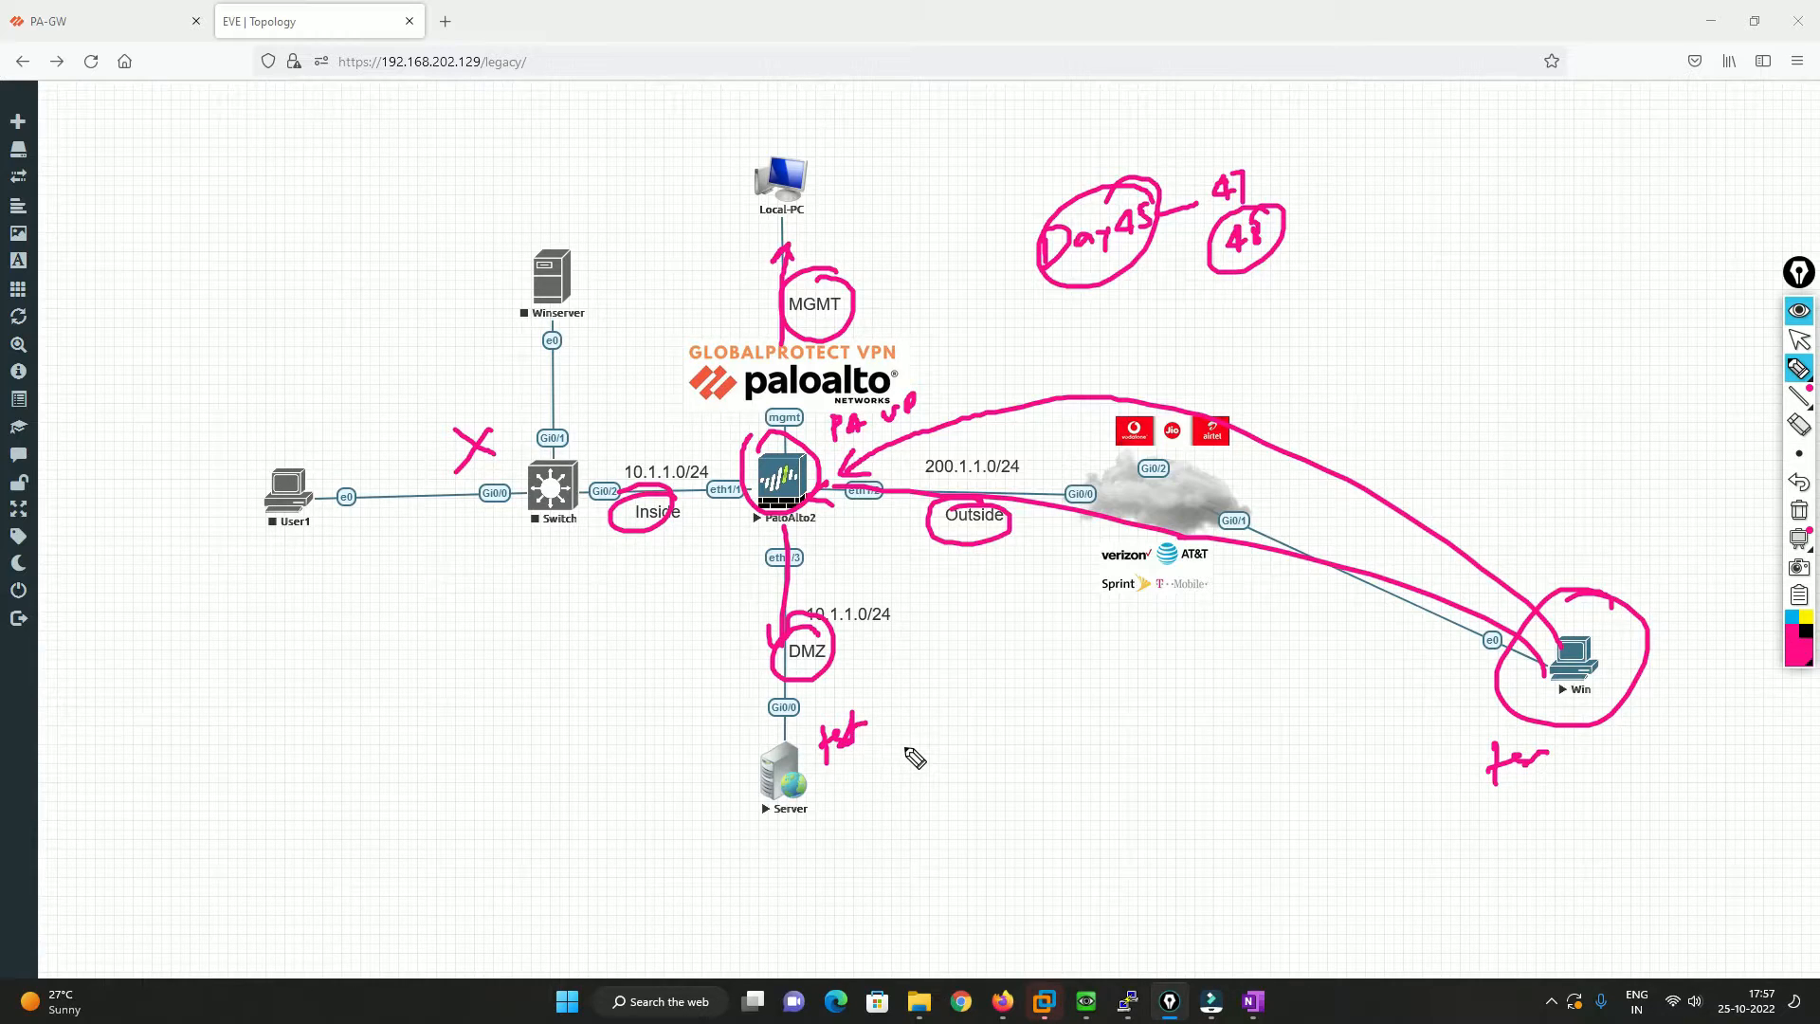
{"action": "left_click", "coordinate": [1800, 510]}
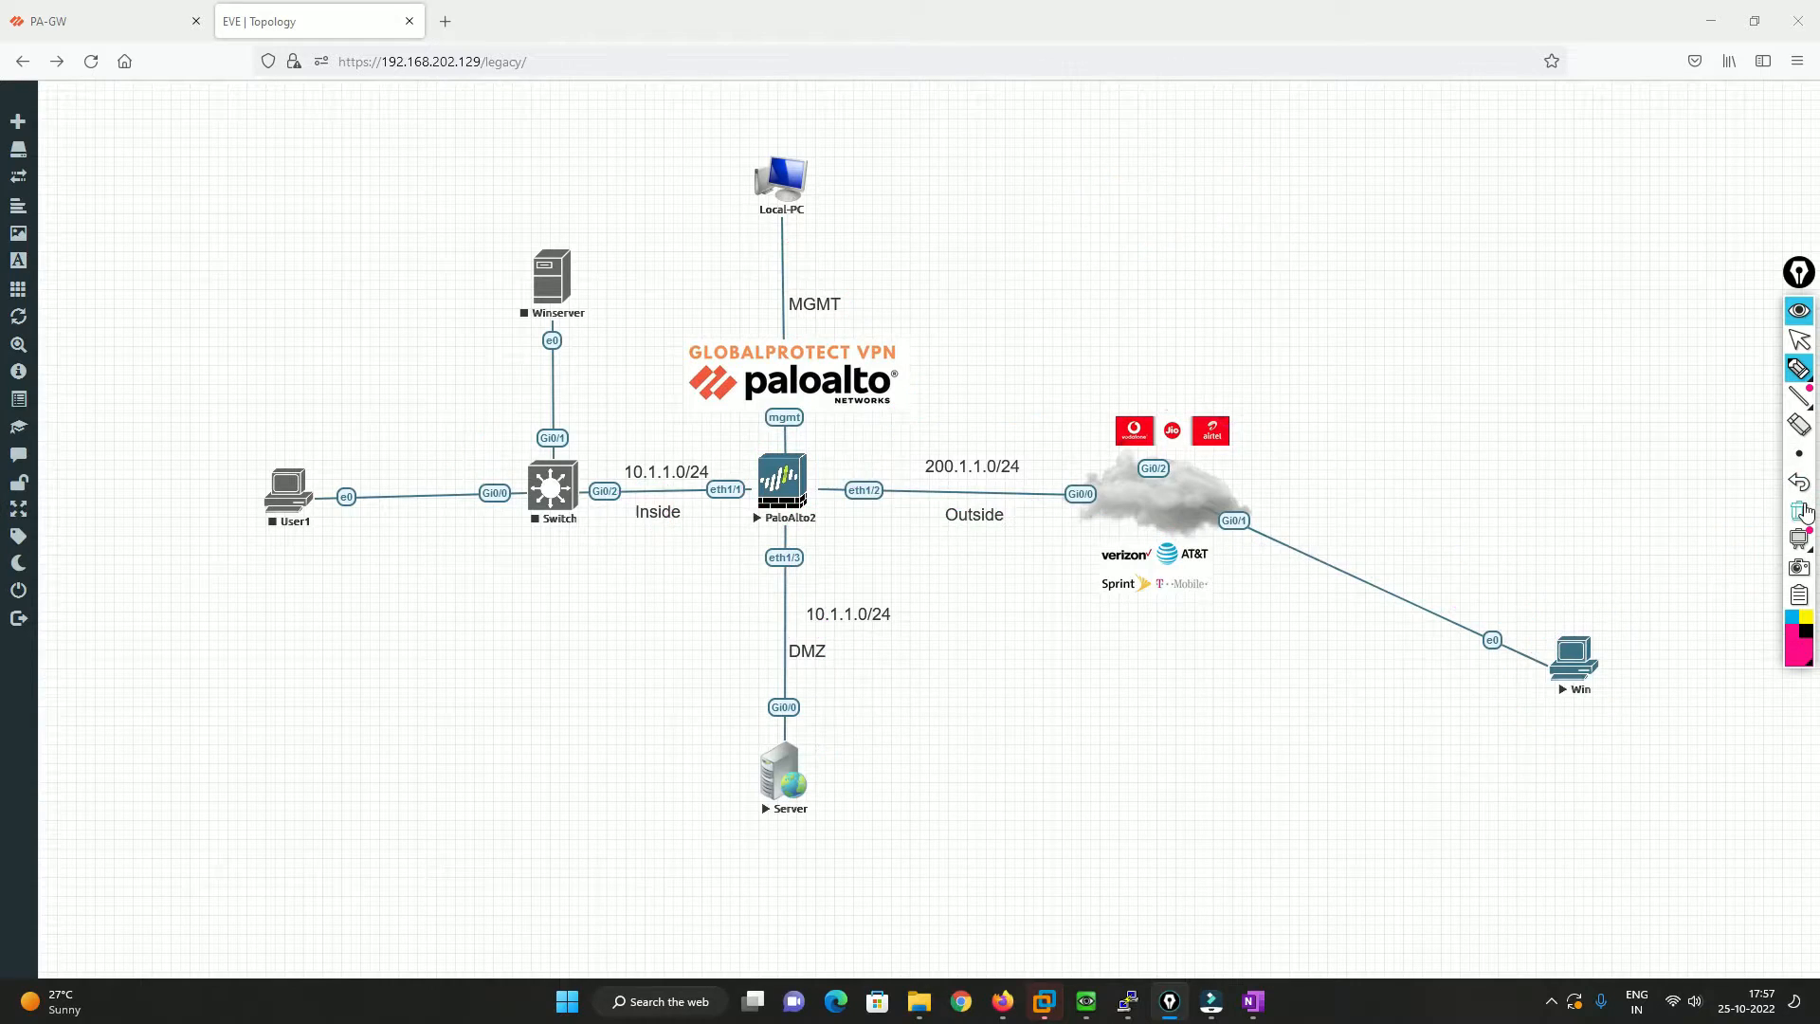
{"action": "left_click", "coordinate": [1799, 340]}
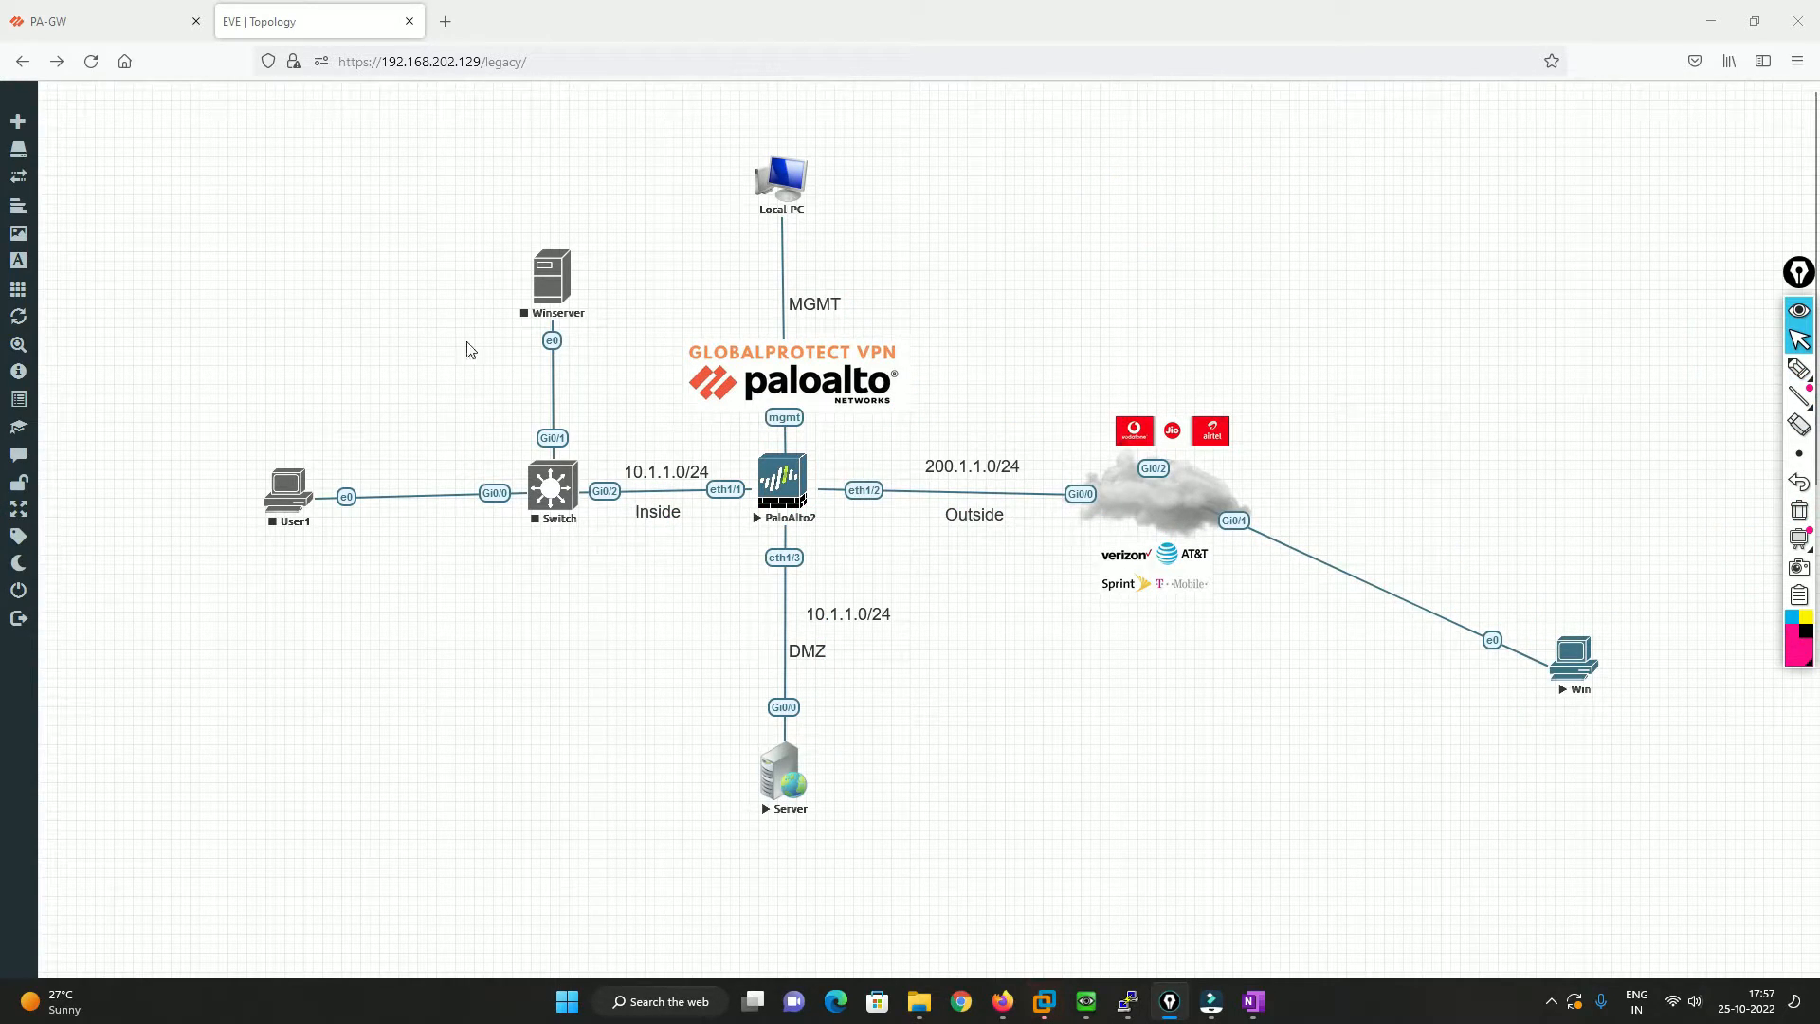
Step: Bring up the PA-GW firewall dashboard, handwrite and circle "Day 45" with an arrow to "full tunnel", then erase the ink
{"action": "left_click", "coordinate": [52, 21]}
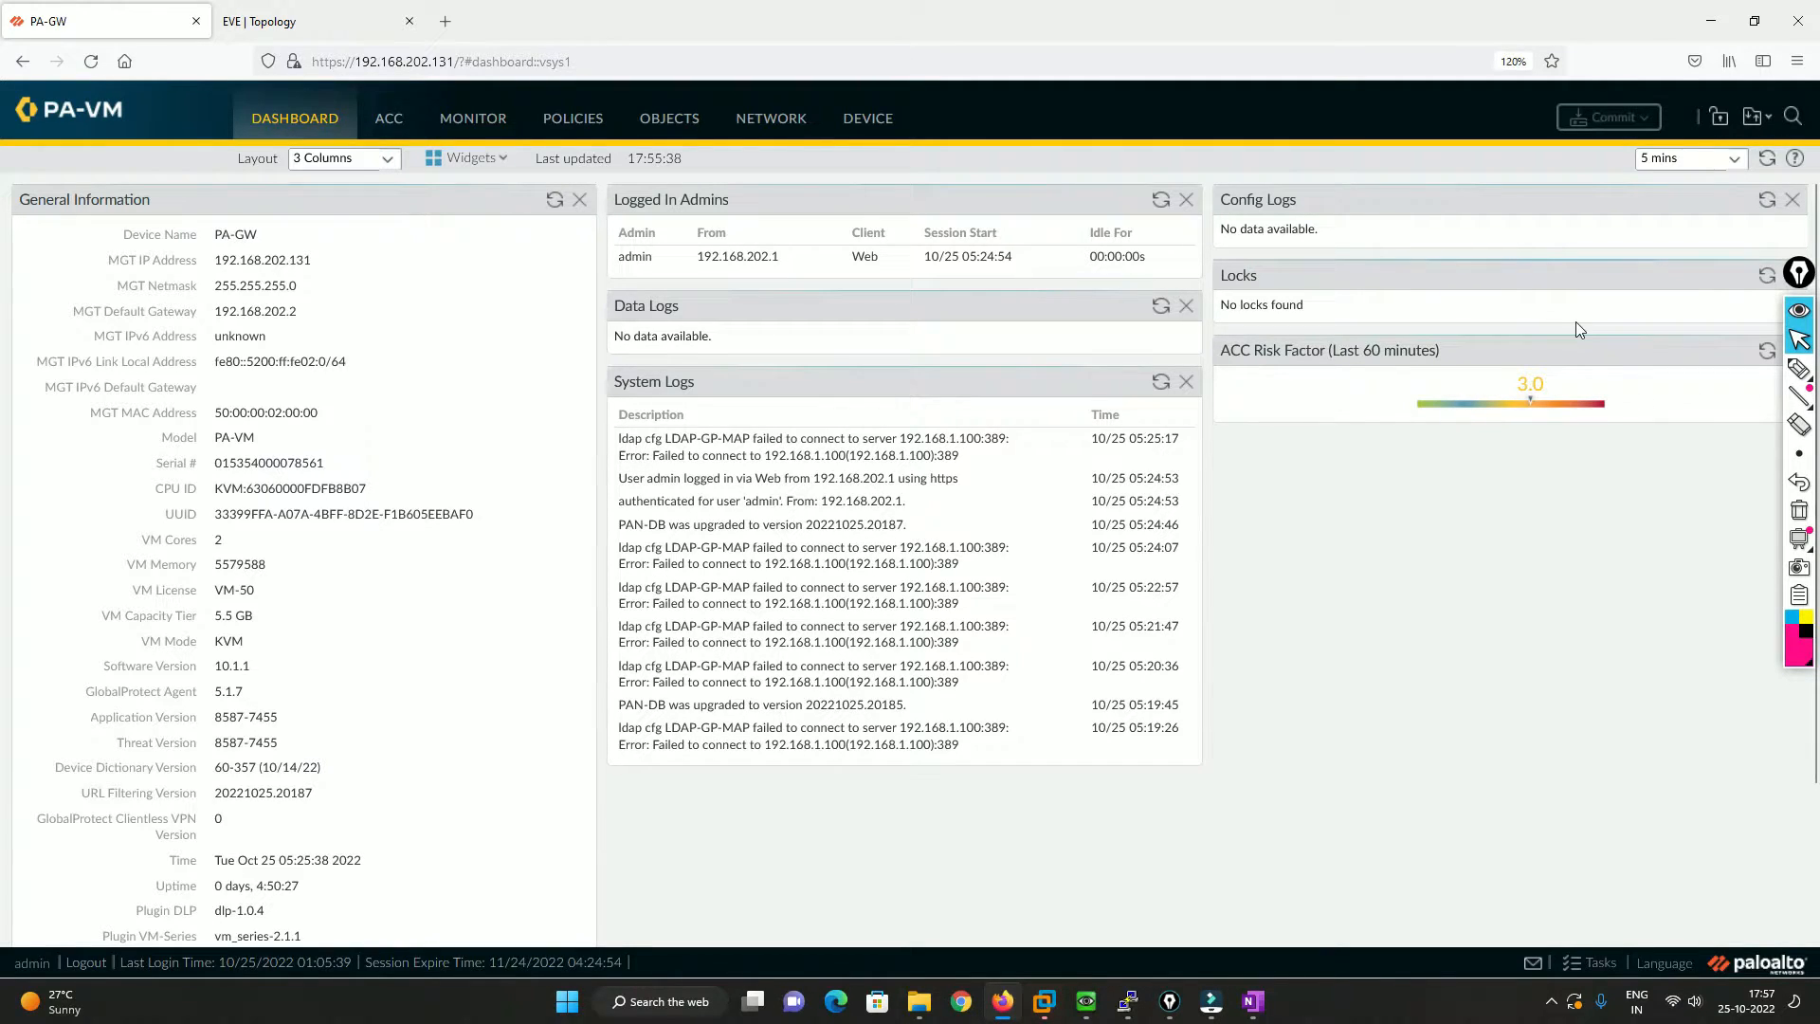
{"action": "left_click", "coordinate": [1798, 369]}
{"action": "mouse_move", "coordinate": [1333, 491]}
{"action": "left_mouse_down"}
{"action": "mouse_move", "coordinate": [1333, 521]}
{"action": "mouse_move", "coordinate": [1424, 517]}
{"action": "mouse_move", "coordinate": [1436, 499]}
{"action": "mouse_move", "coordinate": [1430, 516]}
{"action": "mouse_move", "coordinate": [1443, 485]}
{"action": "left_mouse_up"}
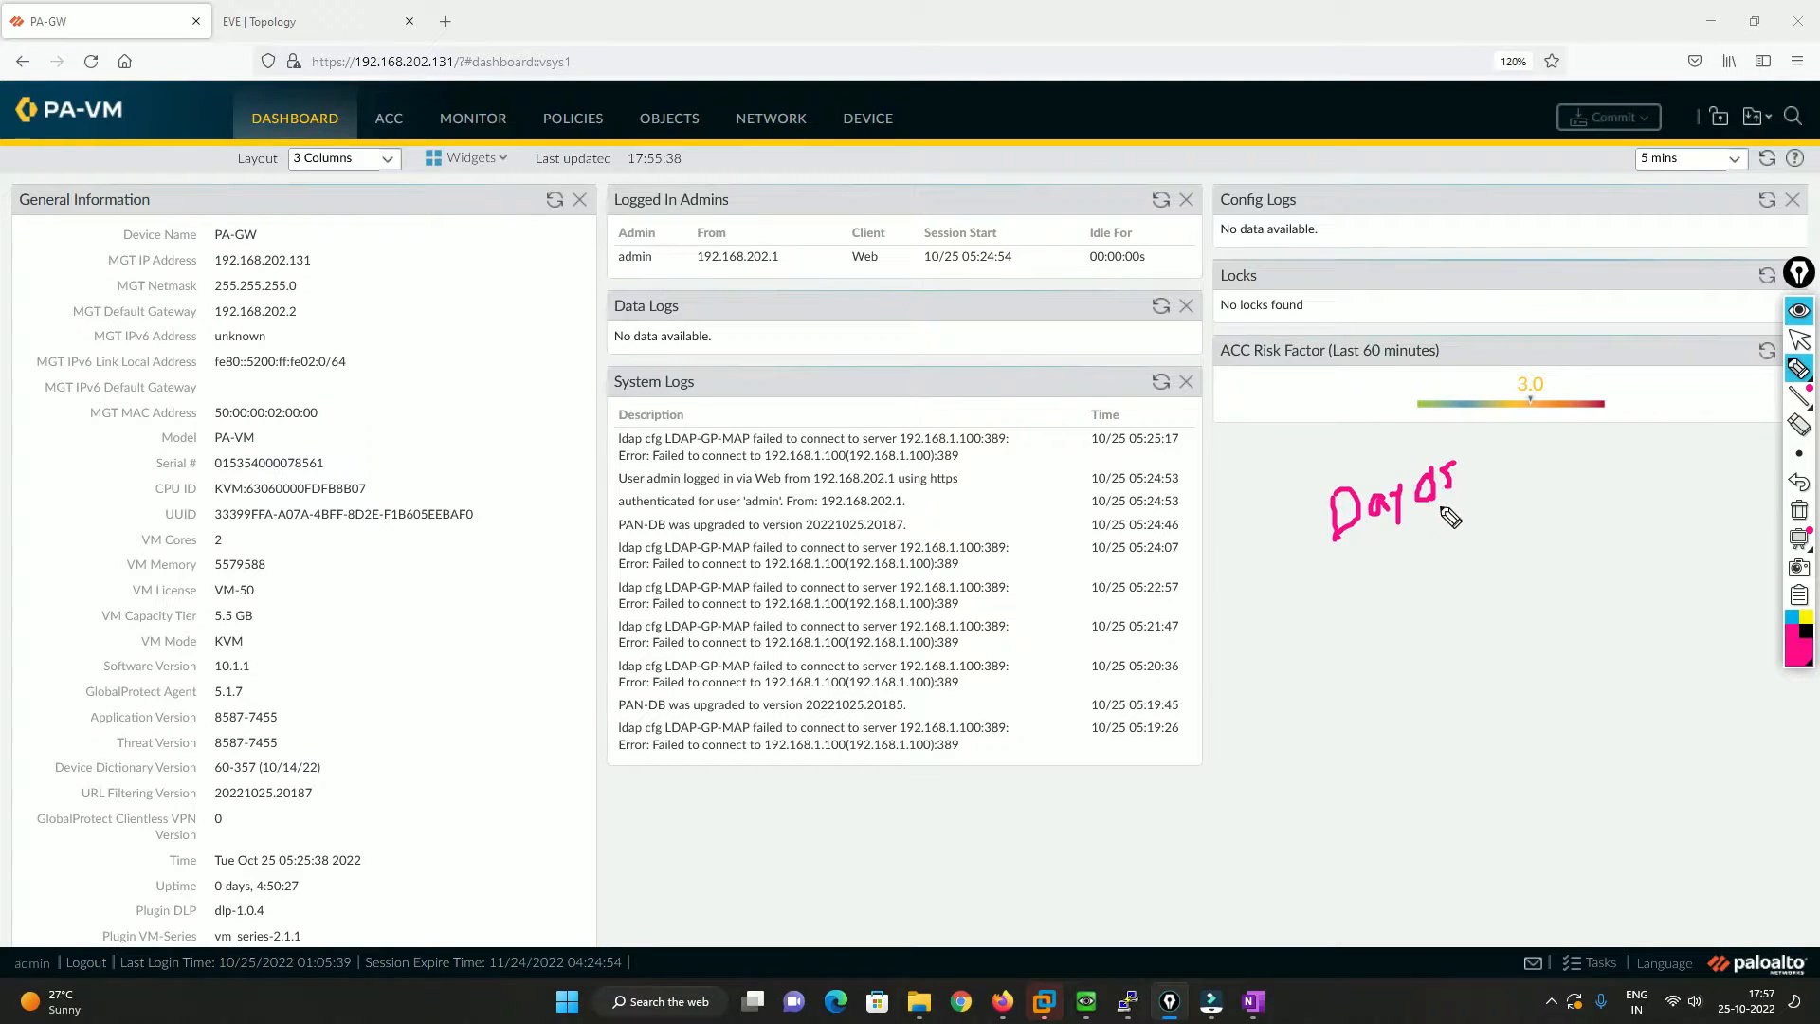
{"action": "mouse_move", "coordinate": [1420, 558]}
{"action": "left_mouse_down"}
{"action": "mouse_move", "coordinate": [1412, 664]}
{"action": "mouse_move", "coordinate": [1528, 557]}
{"action": "left_mouse_up"}
{"action": "mouse_move", "coordinate": [1451, 699]}
{"action": "left_mouse_down"}
{"action": "mouse_move", "coordinate": [1384, 427]}
{"action": "mouse_move", "coordinate": [1552, 643]}
{"action": "left_mouse_up"}
{"action": "left_click_drag", "start_coordinate": [1534, 557], "coordinate": [1607, 553]}
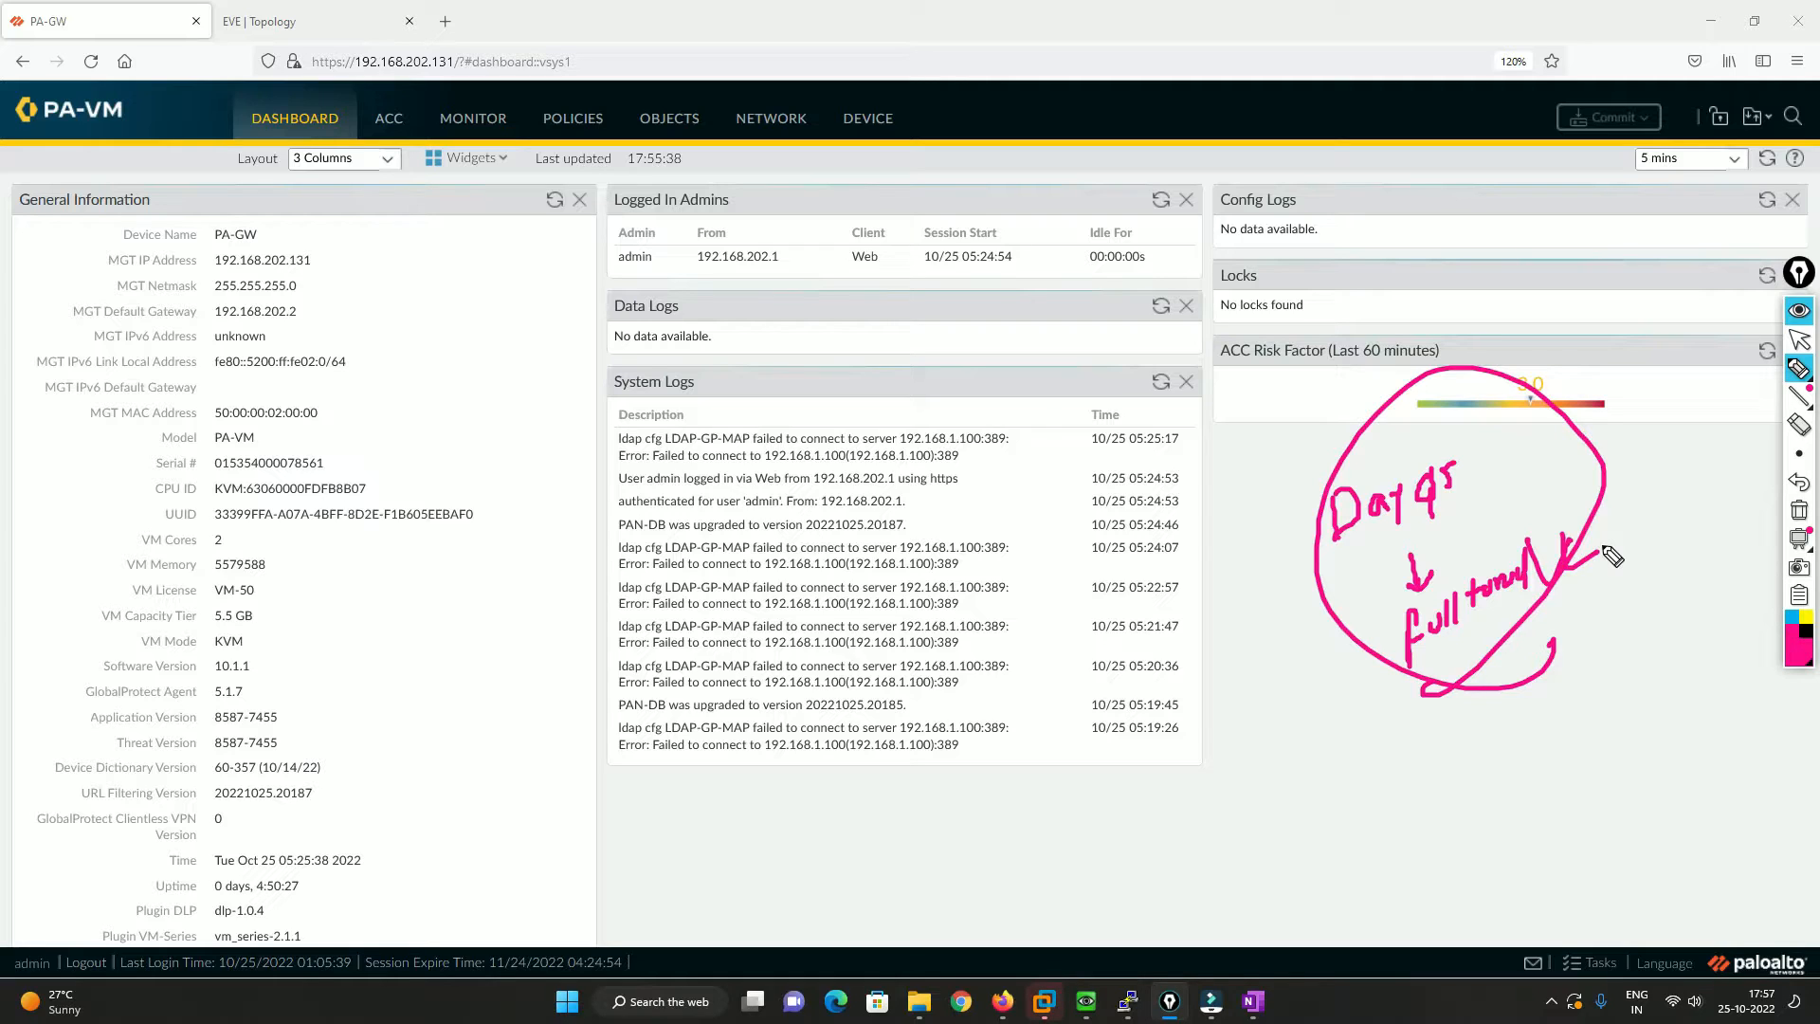
{"action": "left_click", "coordinate": [1800, 510]}
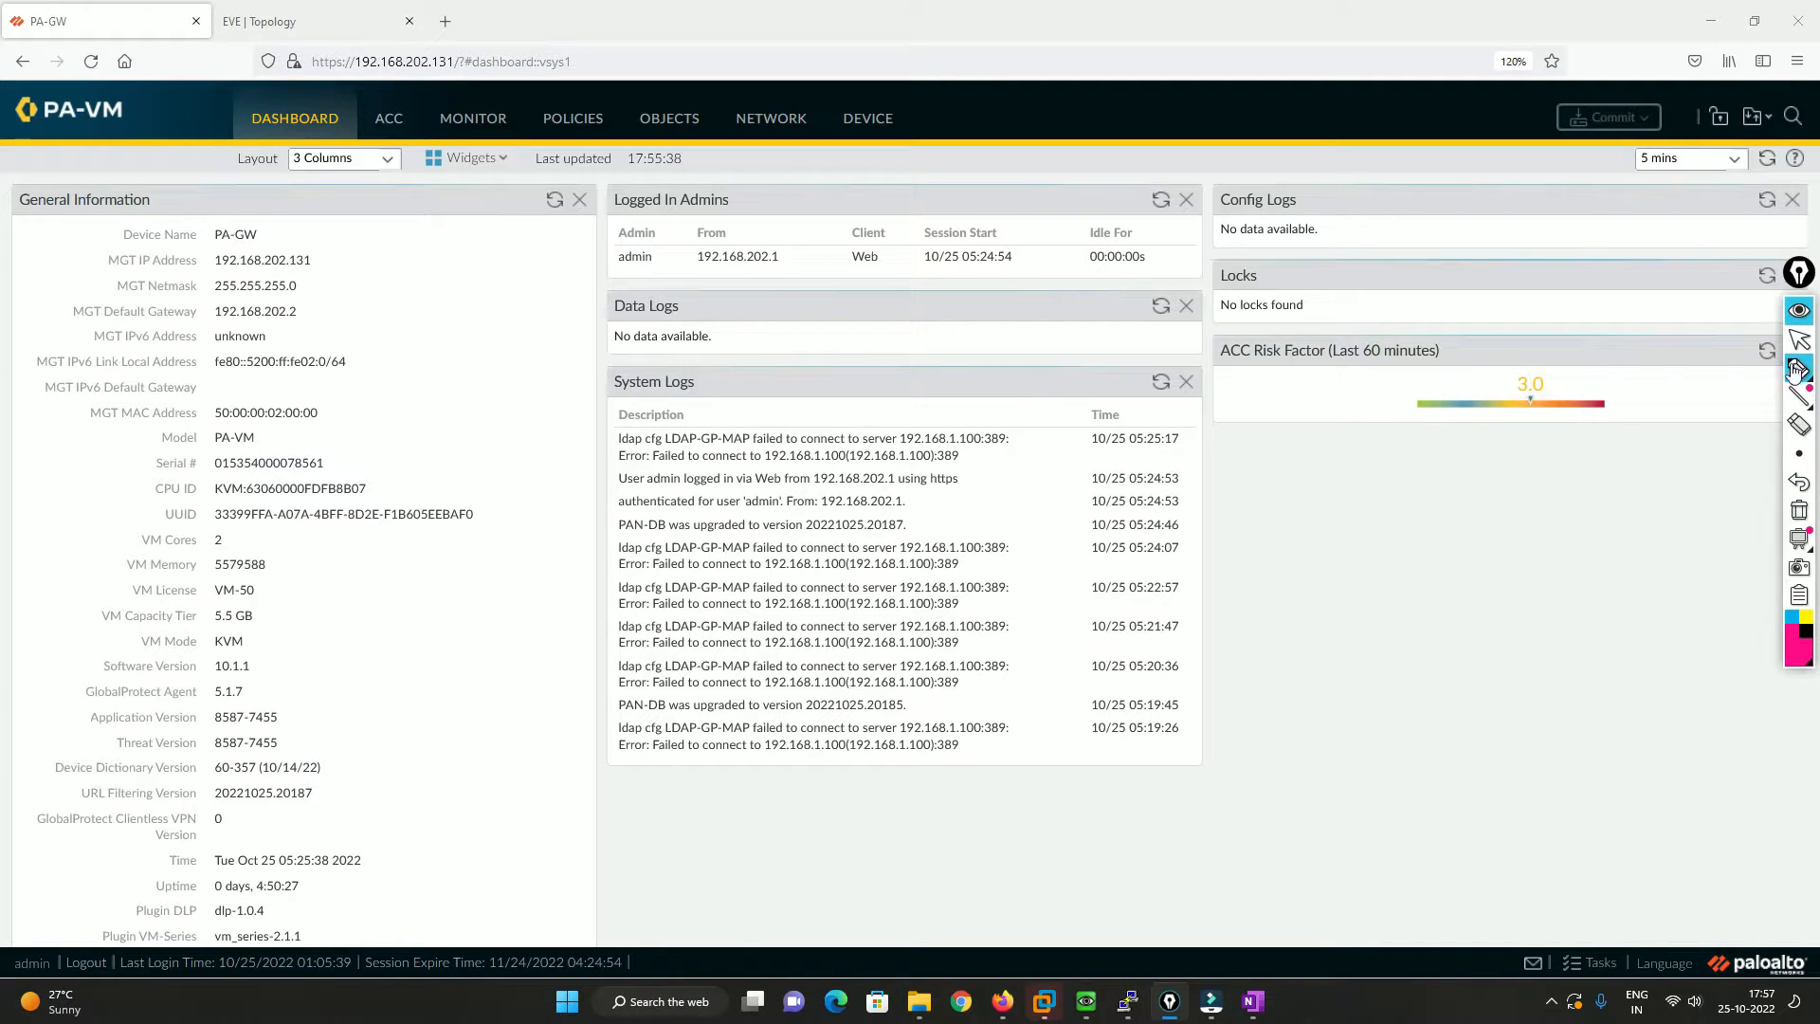
Step: Open the Win machine's console from the EVE topology and connect its GlobalProtect client
{"action": "left_click", "coordinate": [321, 22]}
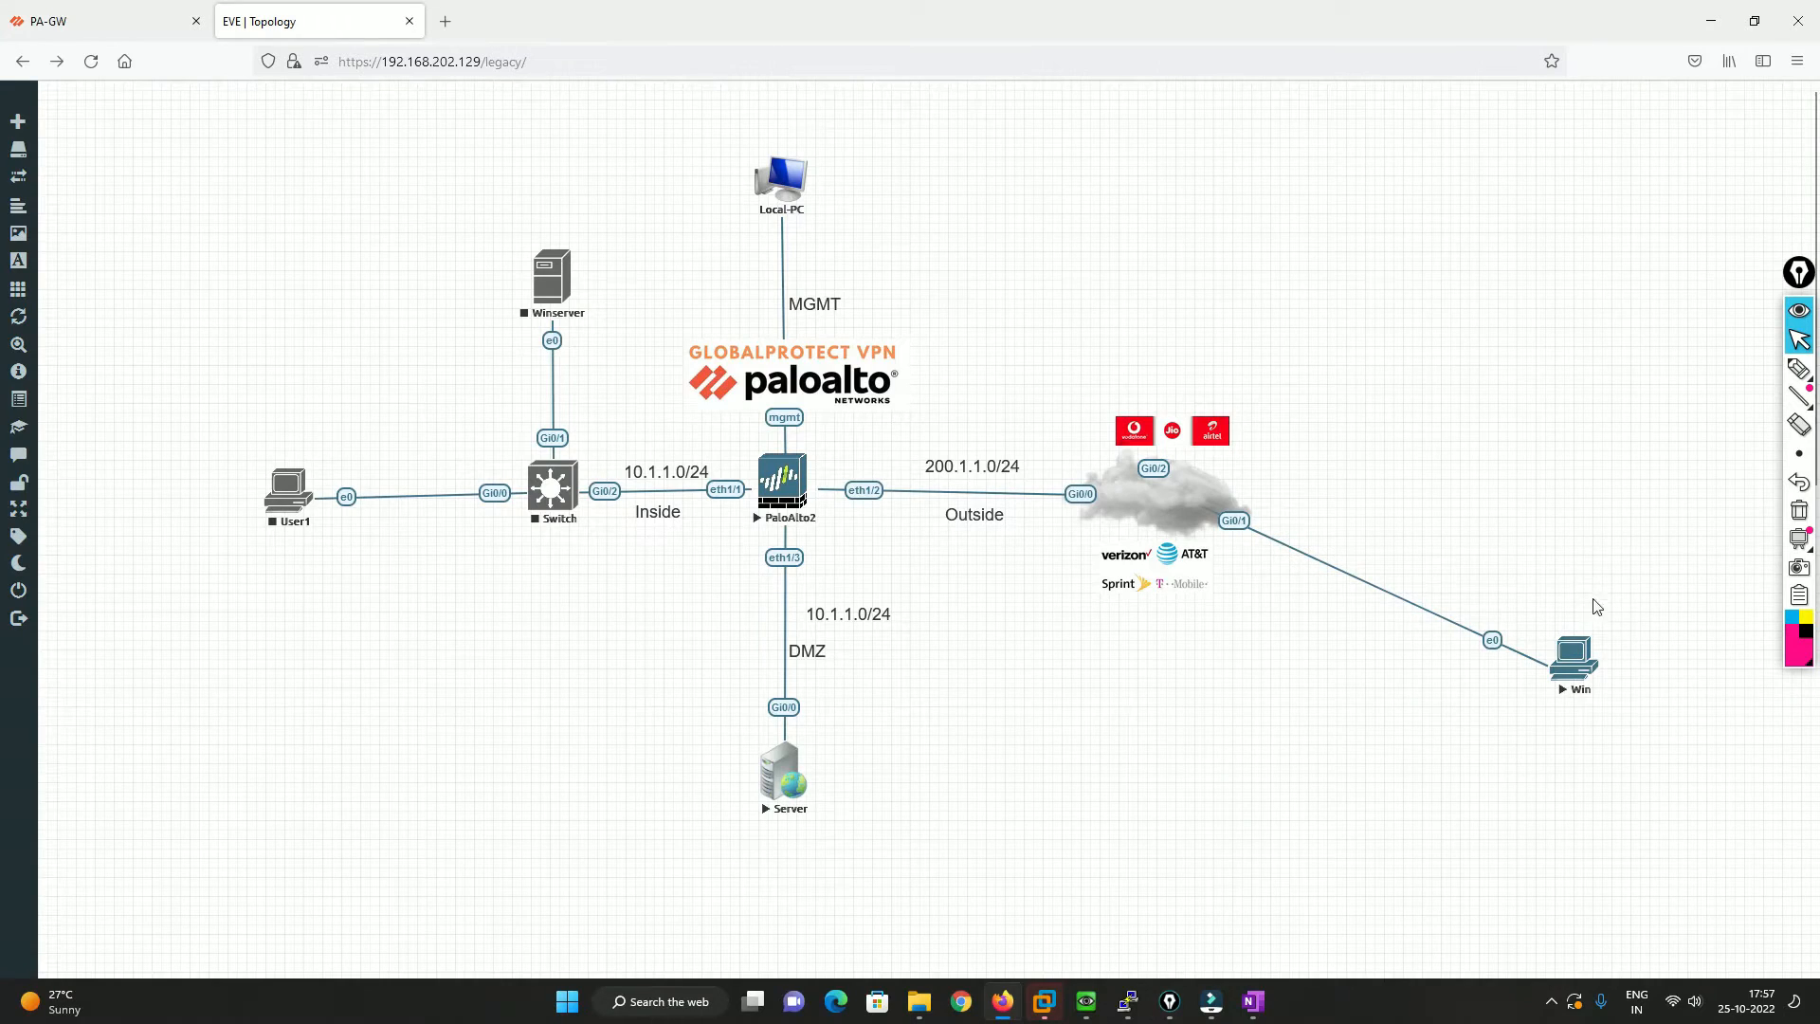
{"action": "left_click", "coordinate": [1588, 669]}
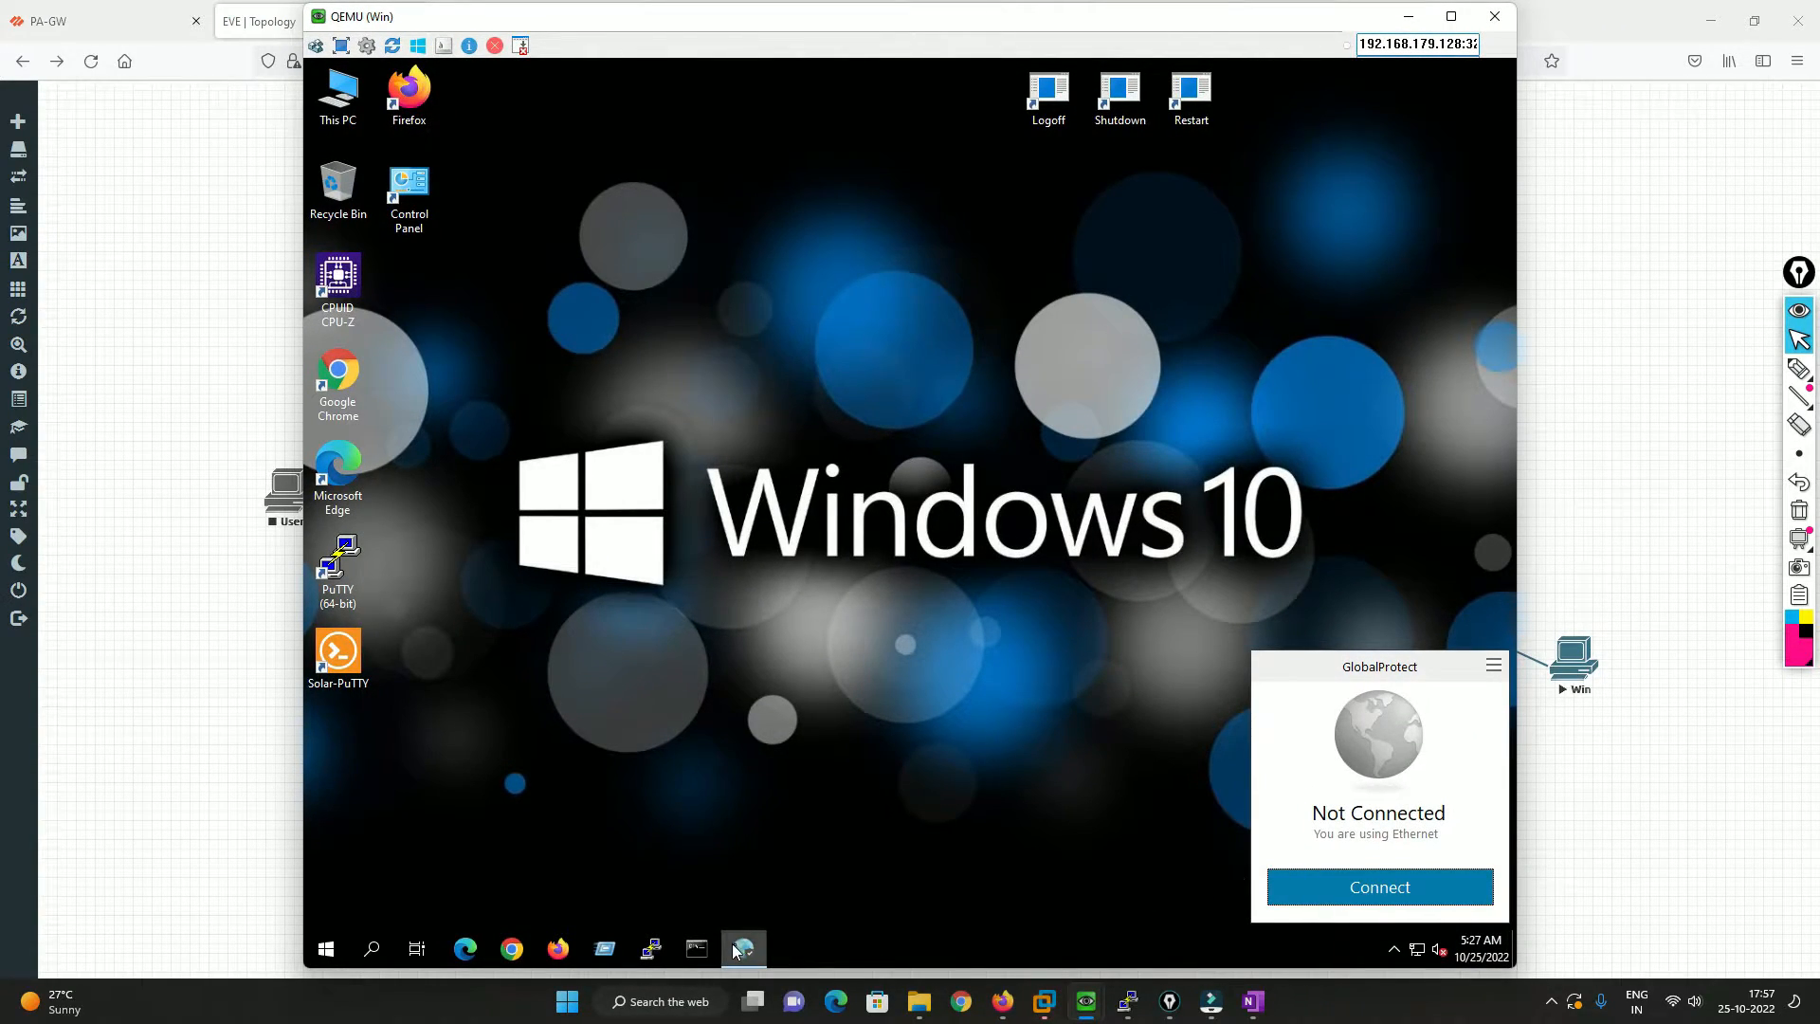
{"action": "left_click", "coordinate": [1377, 892]}
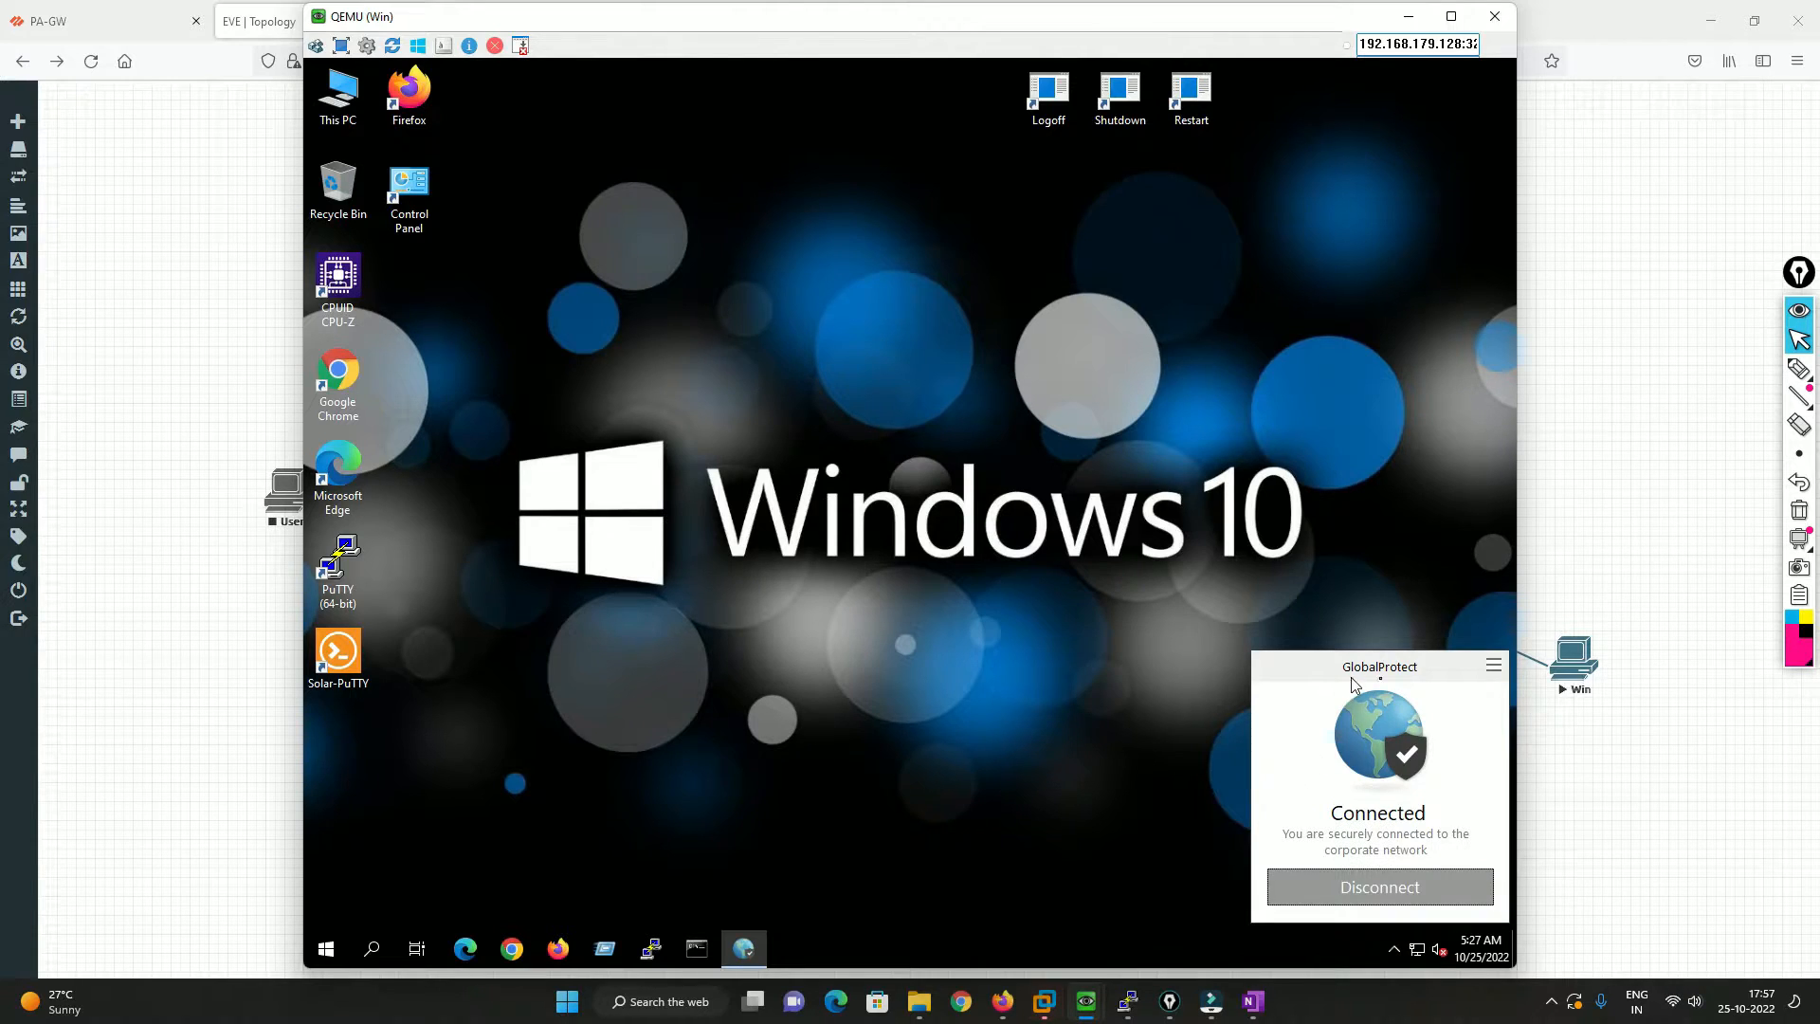
Step: Run "ipconfig /all" in a Command Prompt on the Win machine and review the start of its output
{"action": "left_click", "coordinate": [697, 948]}
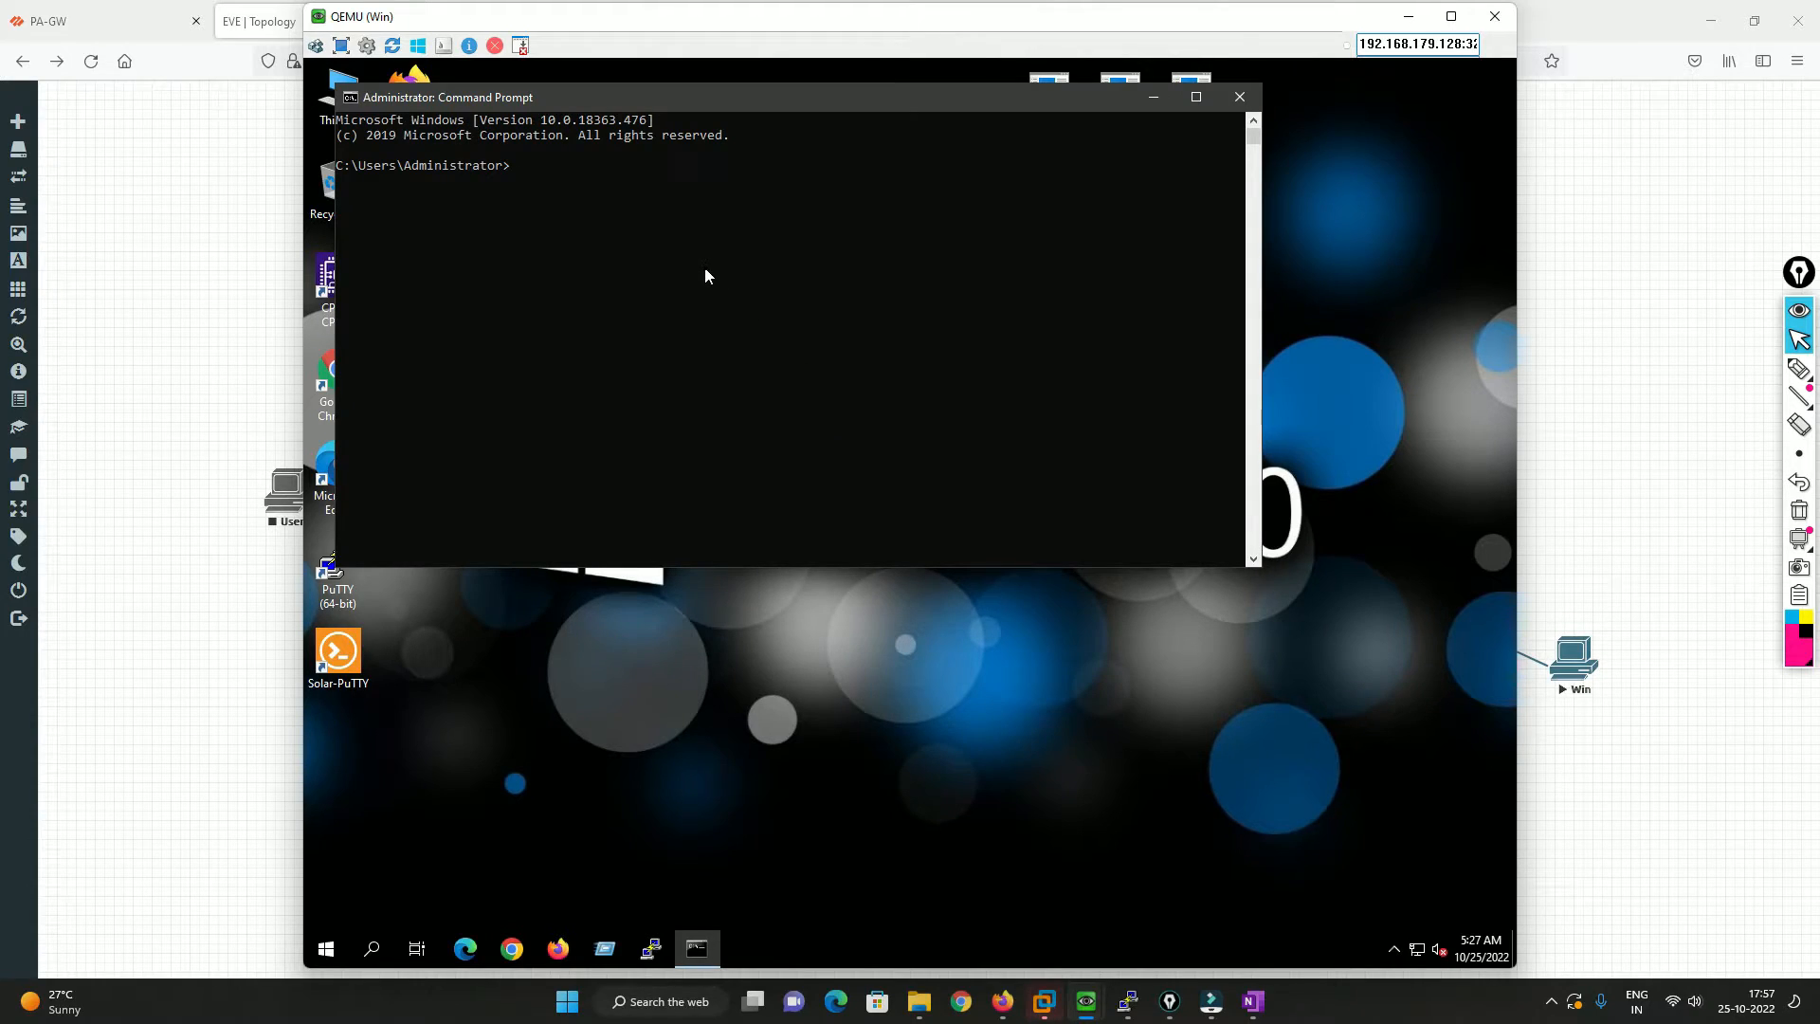
{"action": "type", "text": "ipconfig /all"}
{"action": "key", "text": "Return"}
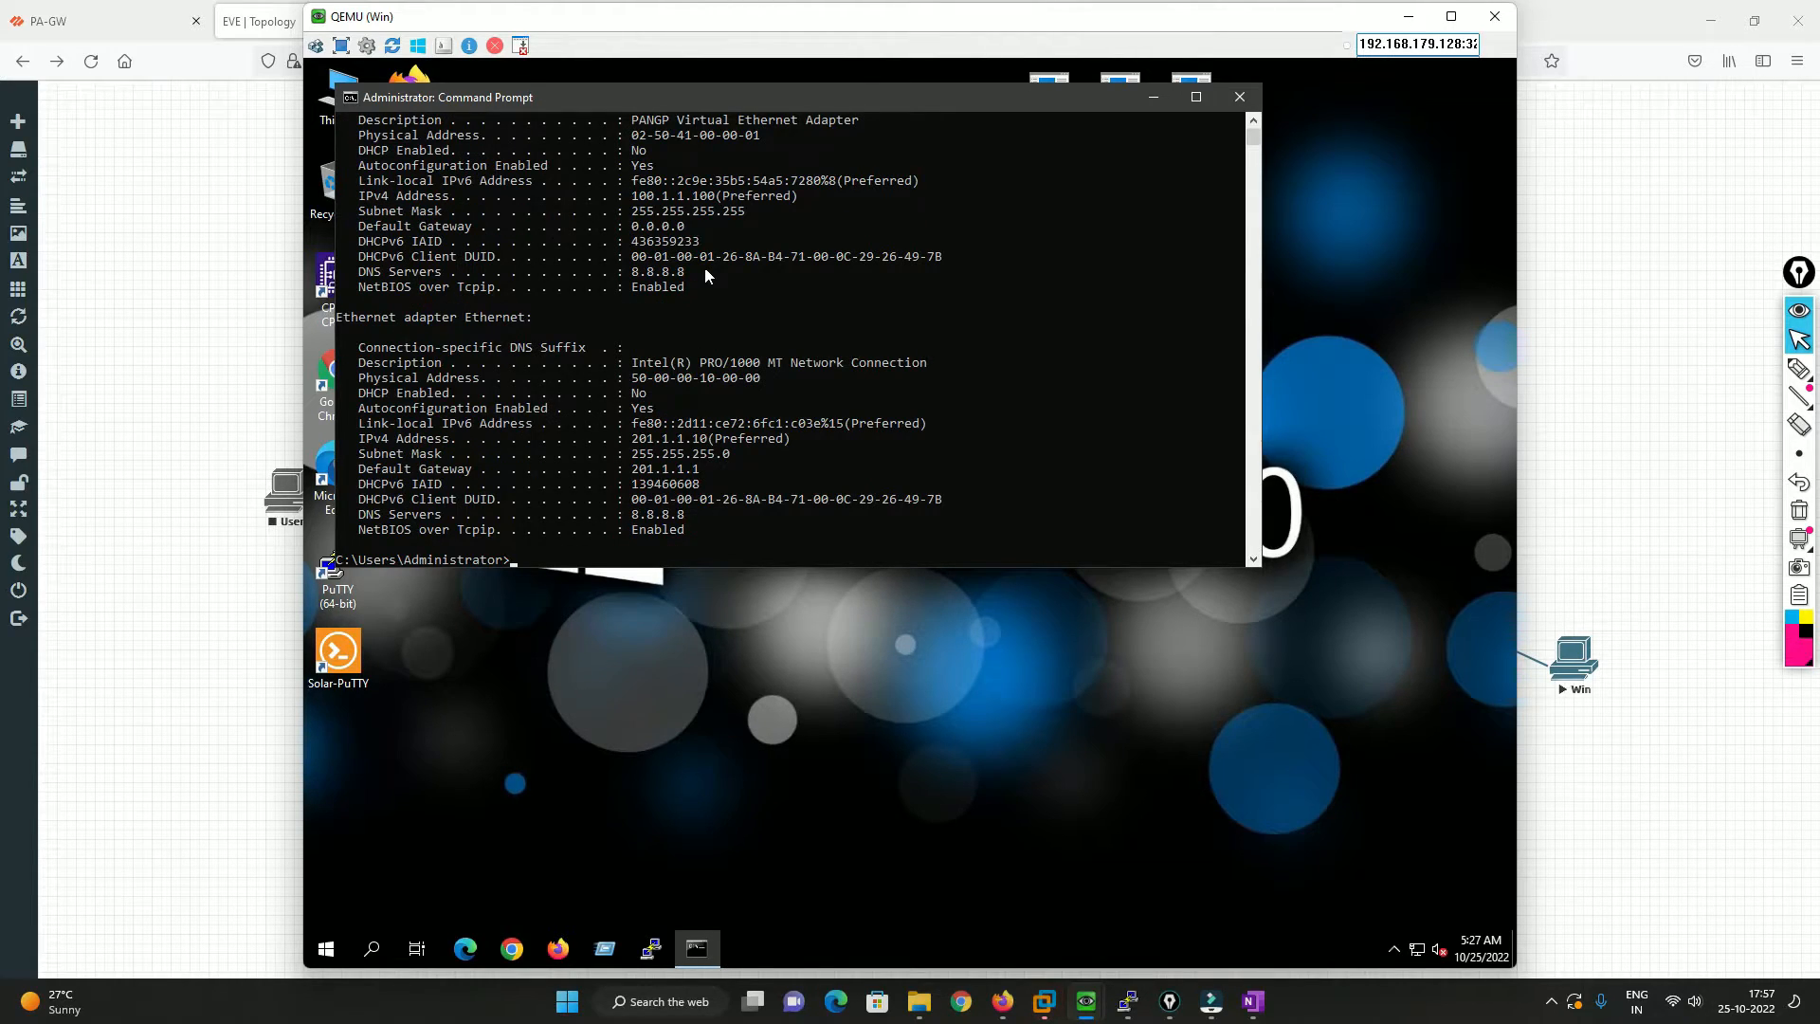
{"action": "scroll", "coordinate": [705, 269], "scroll_direction": "up", "scroll_amount": 5}
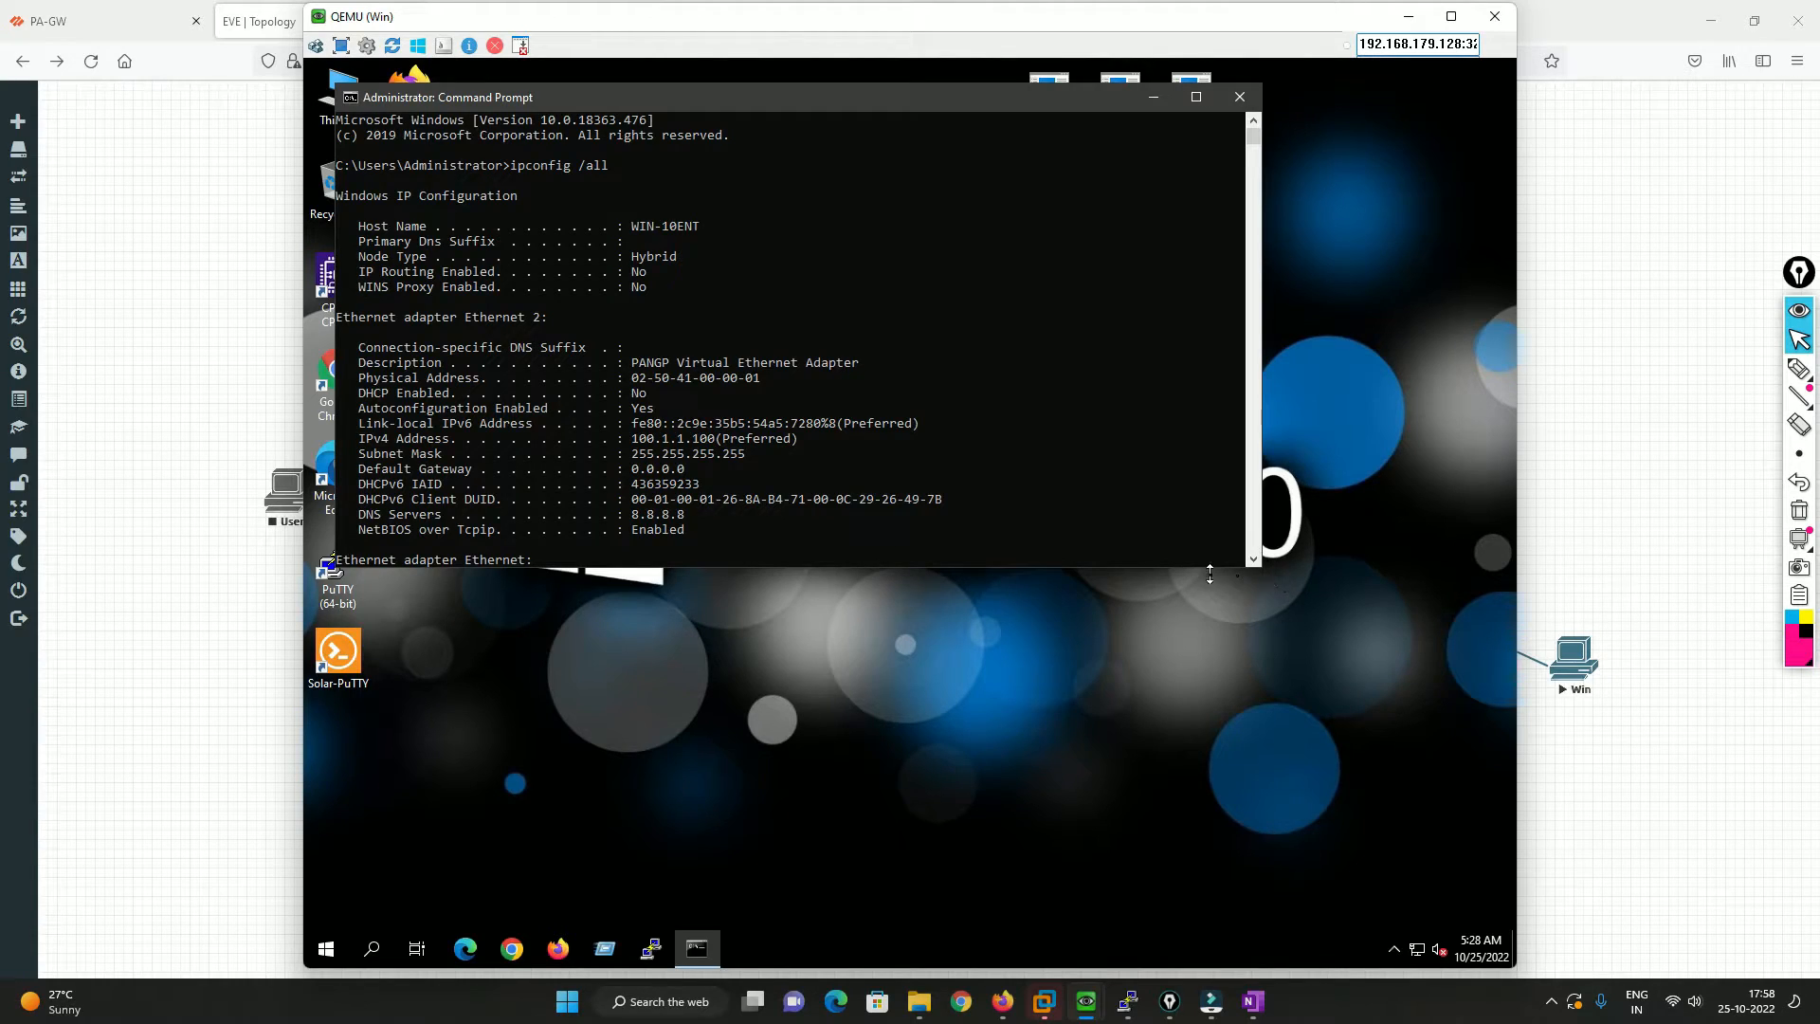
Step: Enlarge the Command Prompt downwards to show both adapters and highlight the heading of Ethernet adapter Ethernet 2
{"action": "left_click_drag", "start_coordinate": [1207, 577], "coordinate": [1203, 769]}
{"action": "left_click_drag", "start_coordinate": [1194, 829], "coordinate": [1192, 821]}
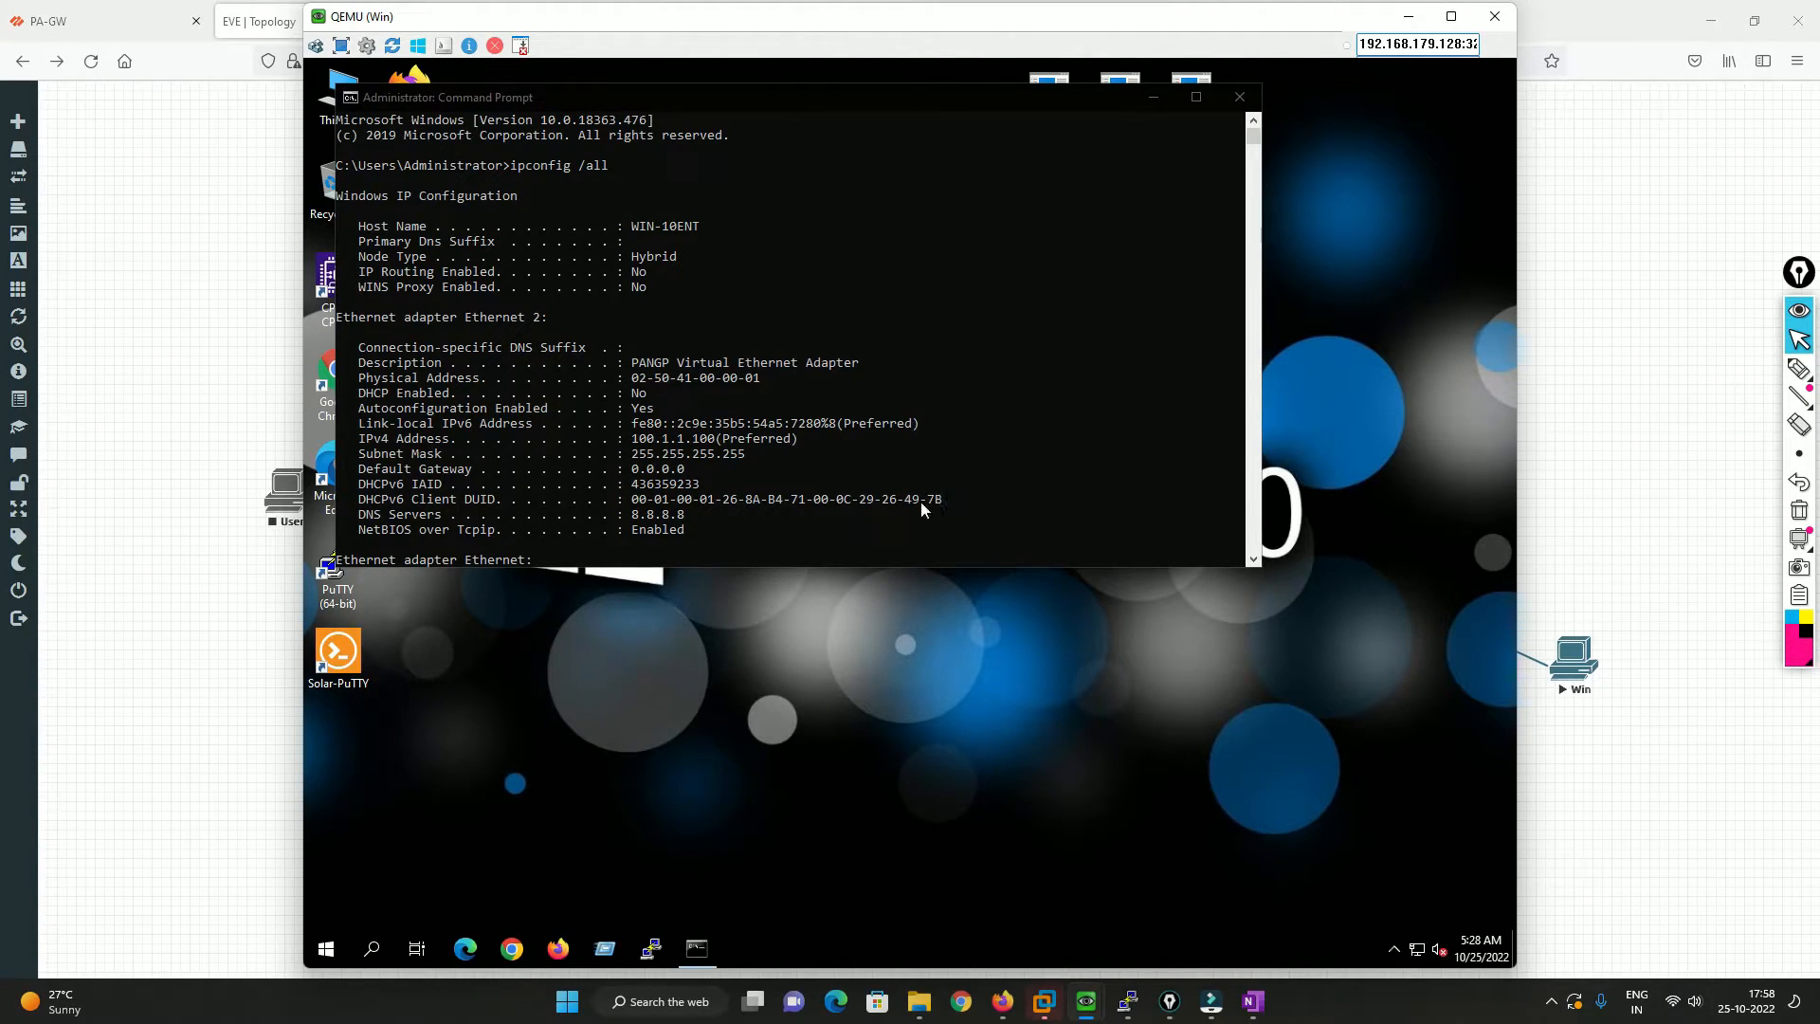
{"action": "left_click", "coordinate": [910, 586]}
{"action": "left_click_drag", "start_coordinate": [910, 590], "coordinate": [896, 808]}
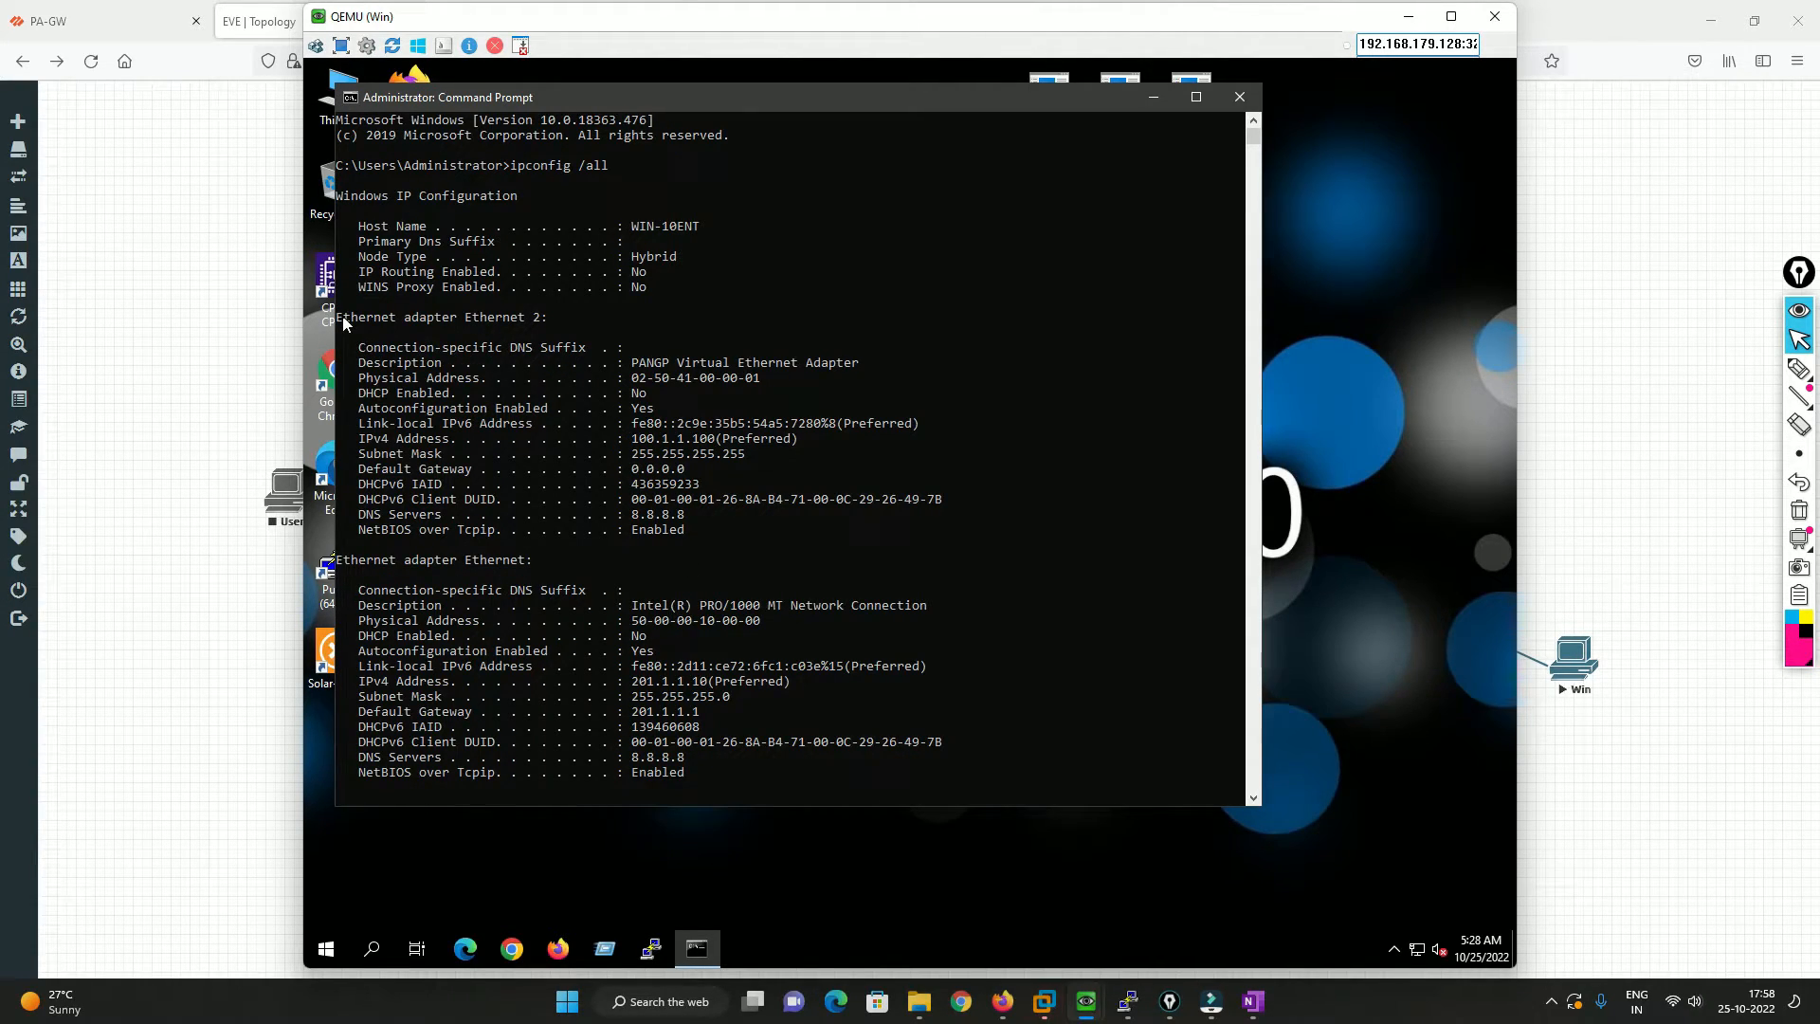
{"action": "left_click_drag", "start_coordinate": [343, 323], "coordinate": [708, 353]}
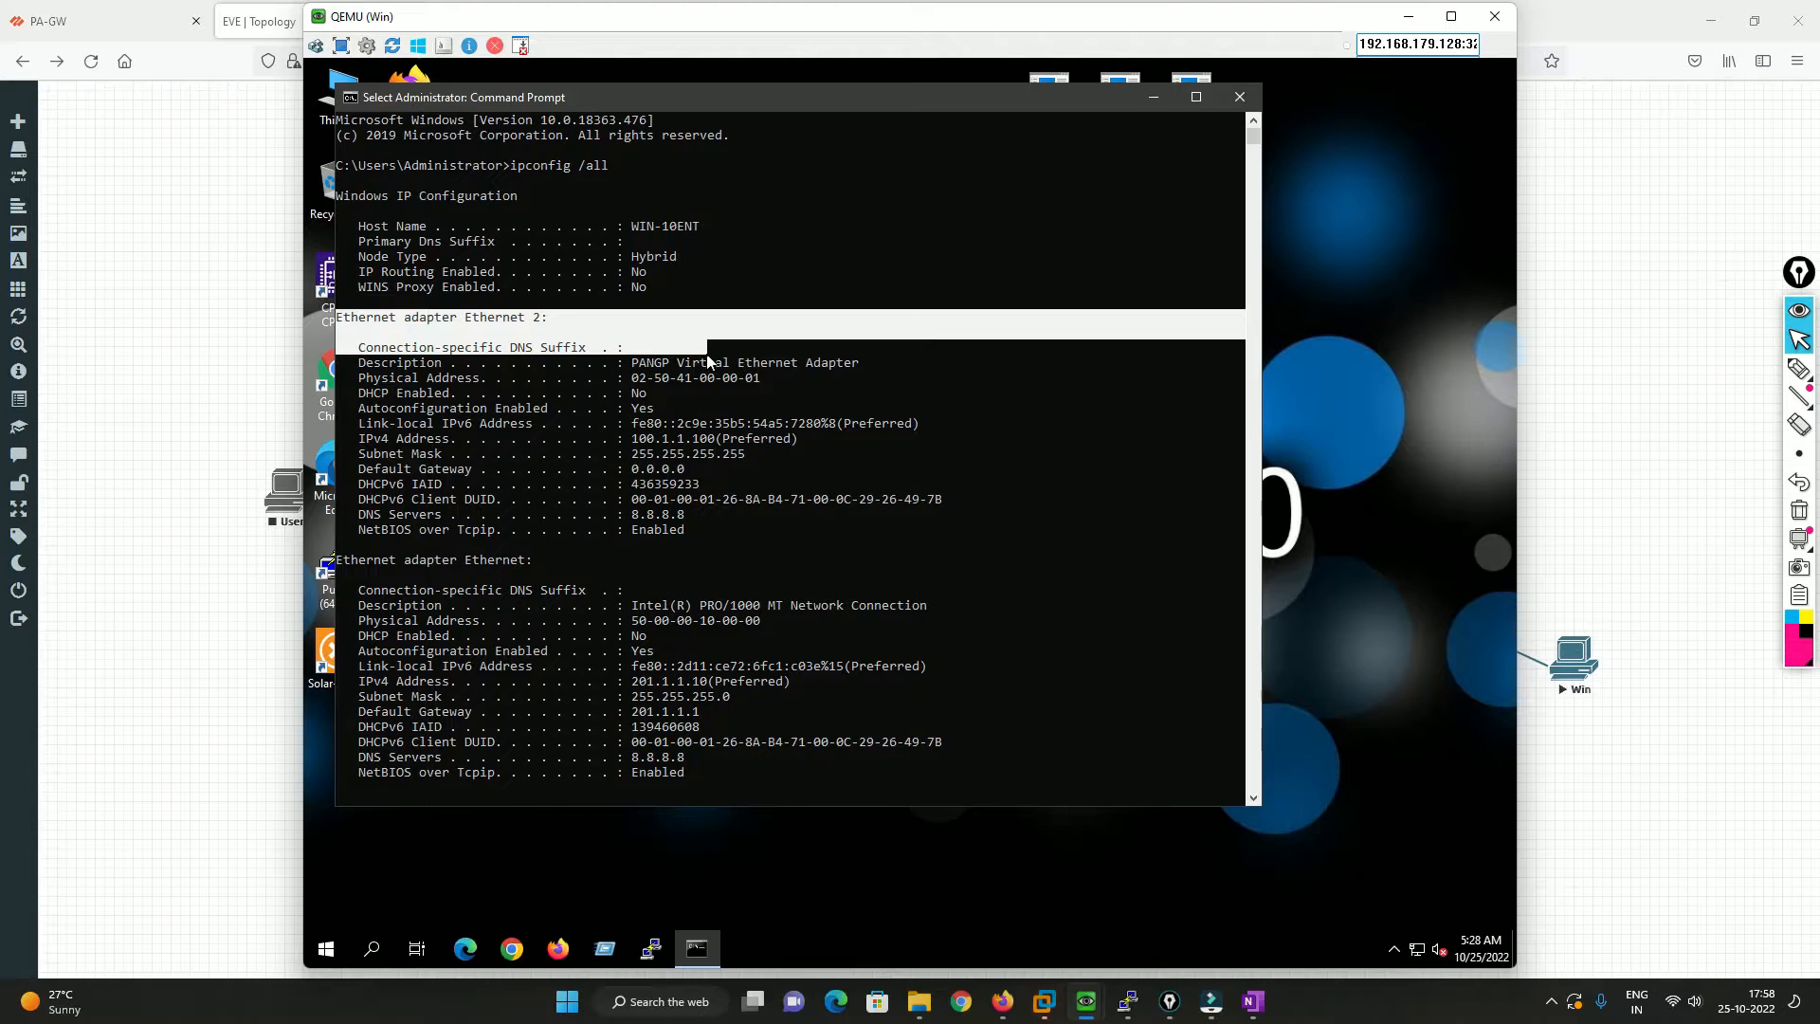
Step: Highlight the PANGP adapter's description, IPv4 address, default gateway and DNS server in the output, enlarging the console text
{"action": "left_click", "coordinate": [642, 368]}
{"action": "double_click", "coordinate": [650, 370]}
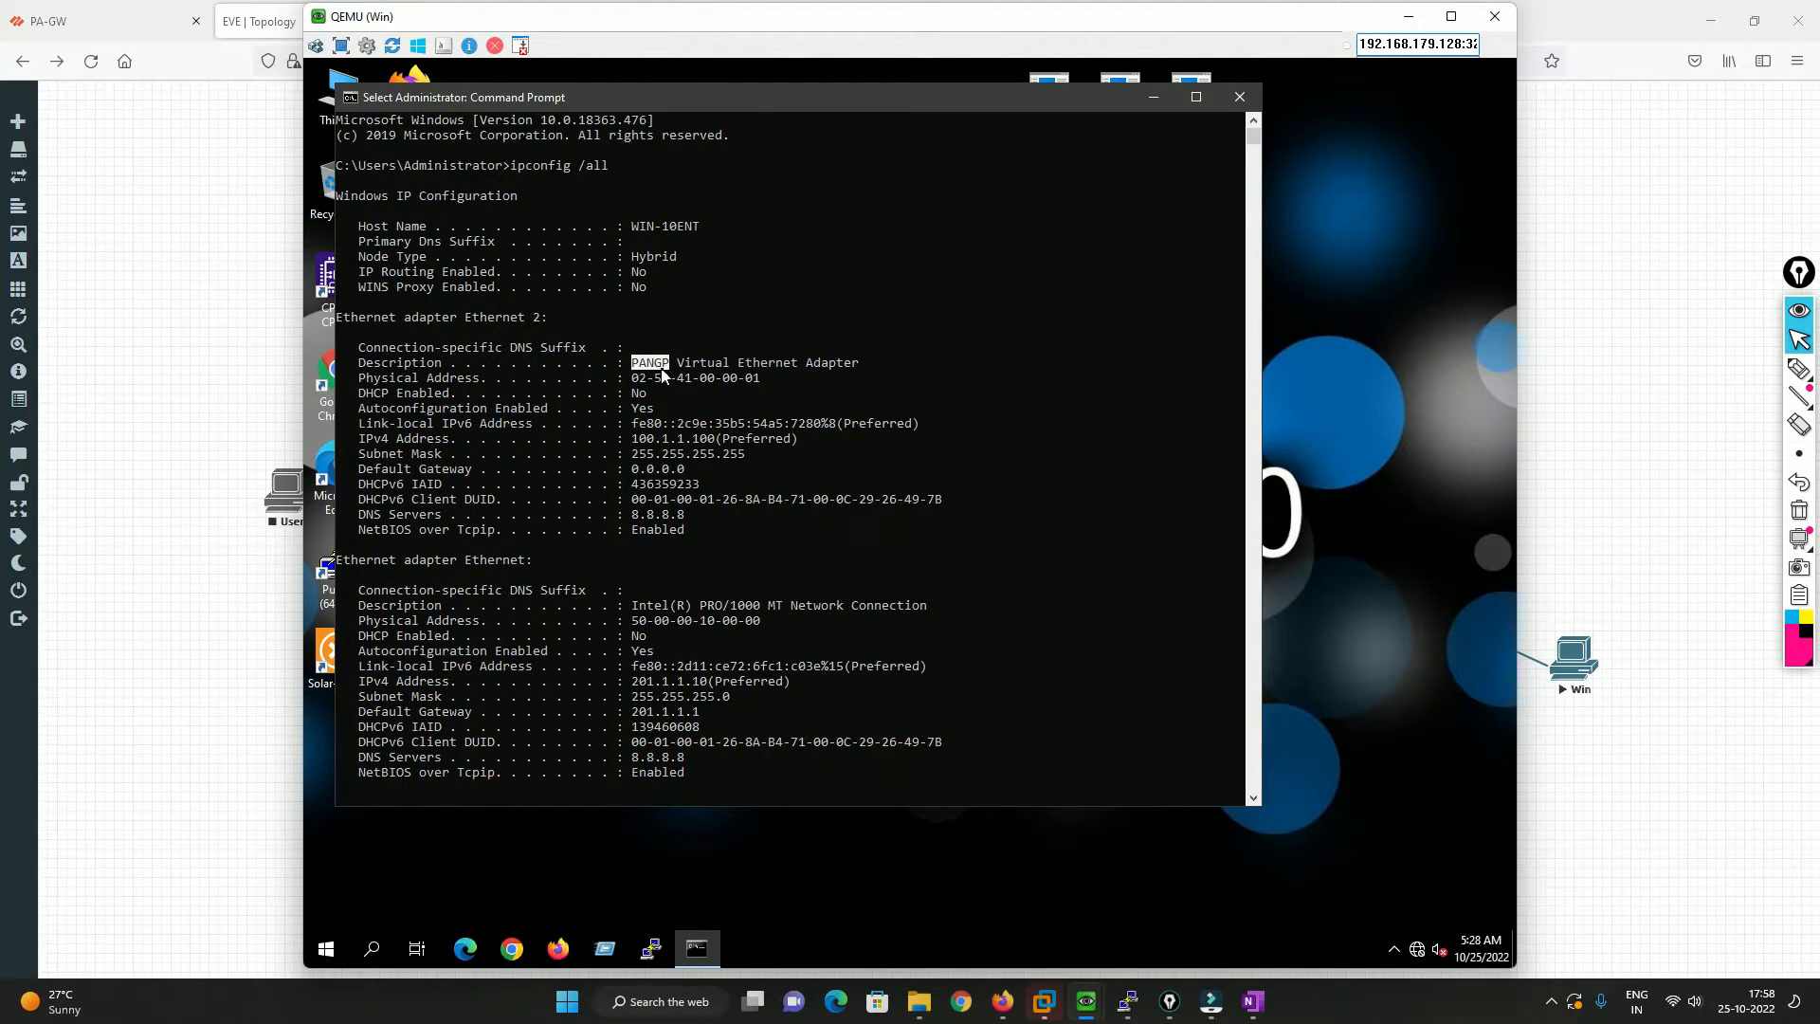
{"action": "left_click_drag", "start_coordinate": [693, 370], "coordinate": [889, 372]}
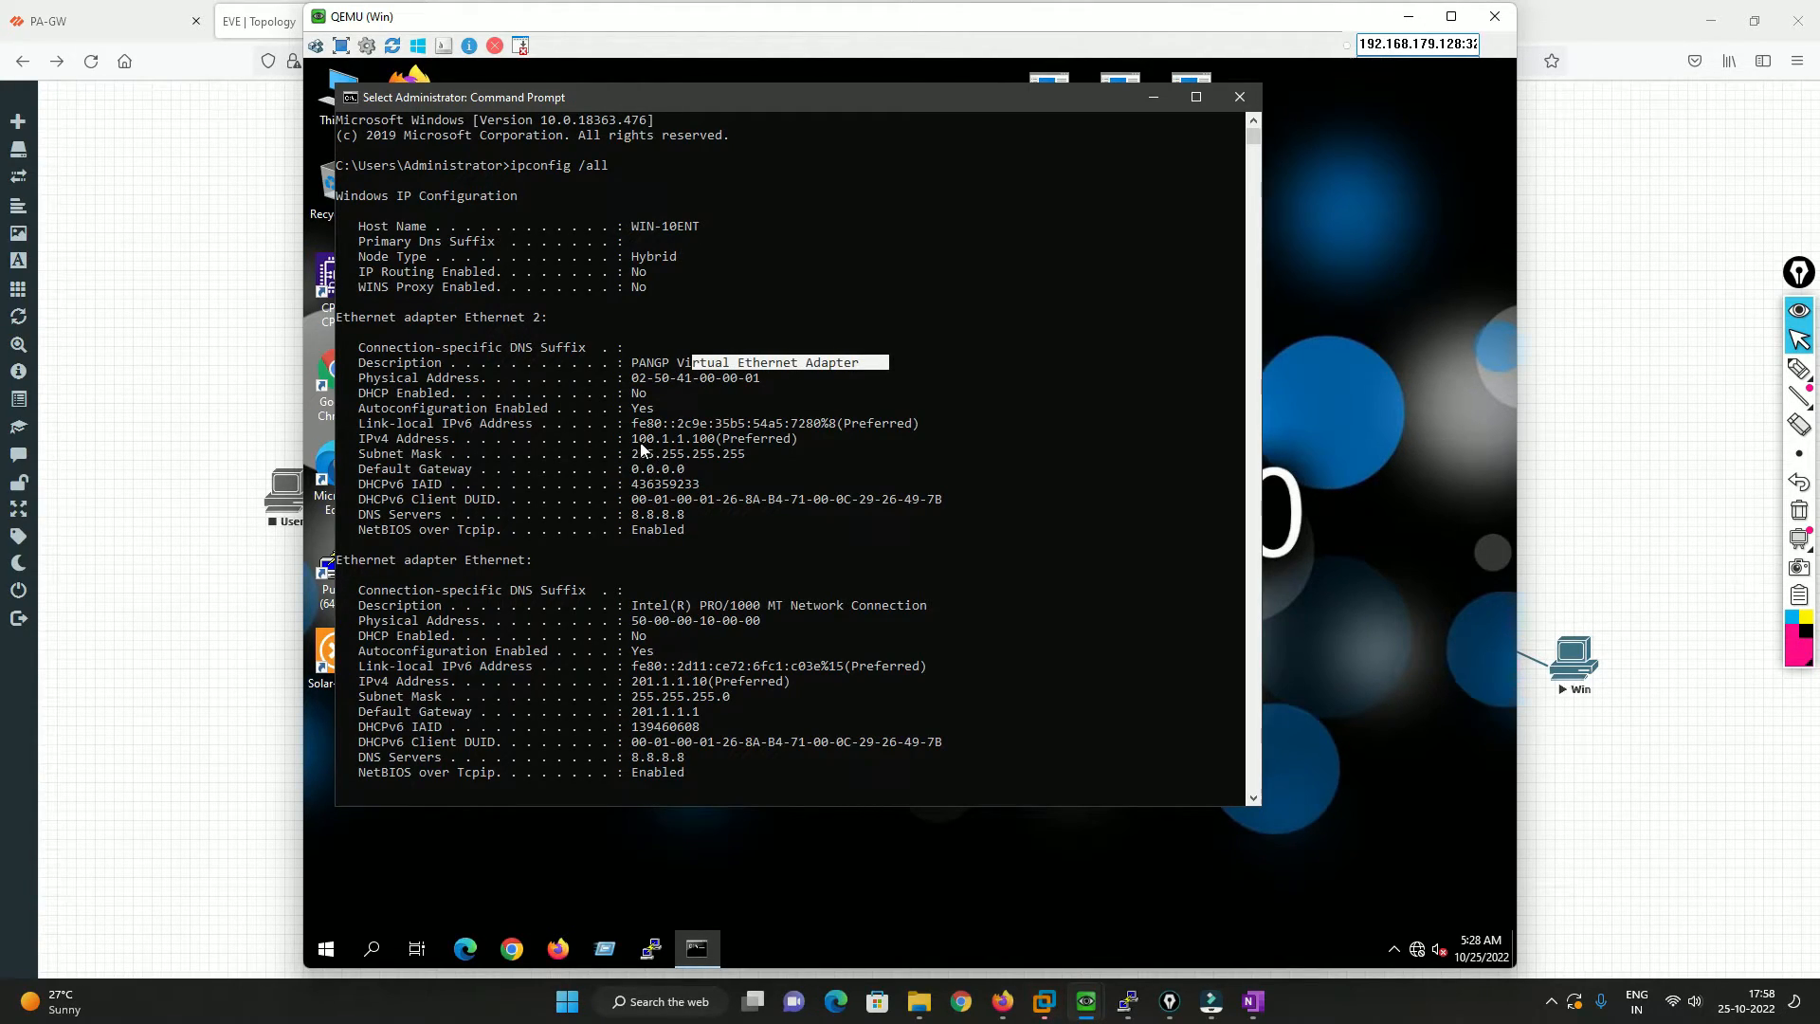
{"action": "left_click_drag", "start_coordinate": [640, 442], "coordinate": [693, 446]}
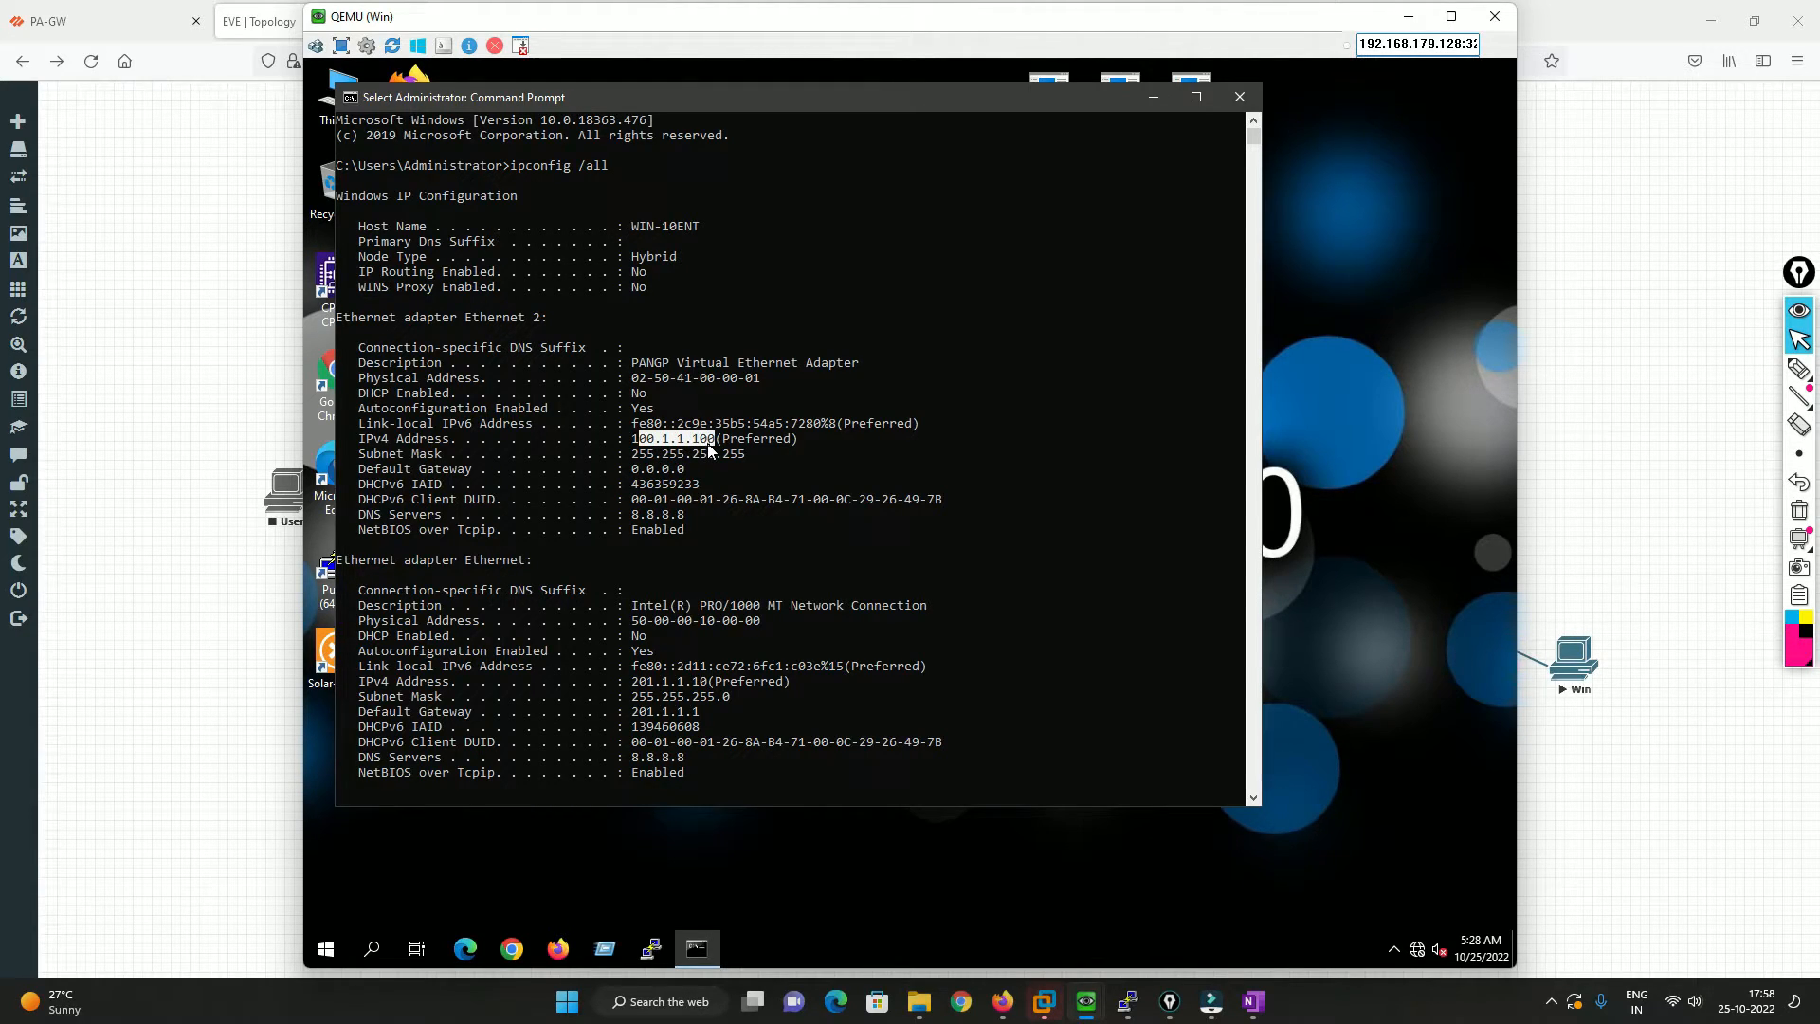
{"action": "scroll", "coordinate": [735, 513], "scroll_direction": "up", "scroll_amount": 1}
{"action": "scroll", "coordinate": [735, 513], "scroll_direction": "up", "scroll_amount": 1}
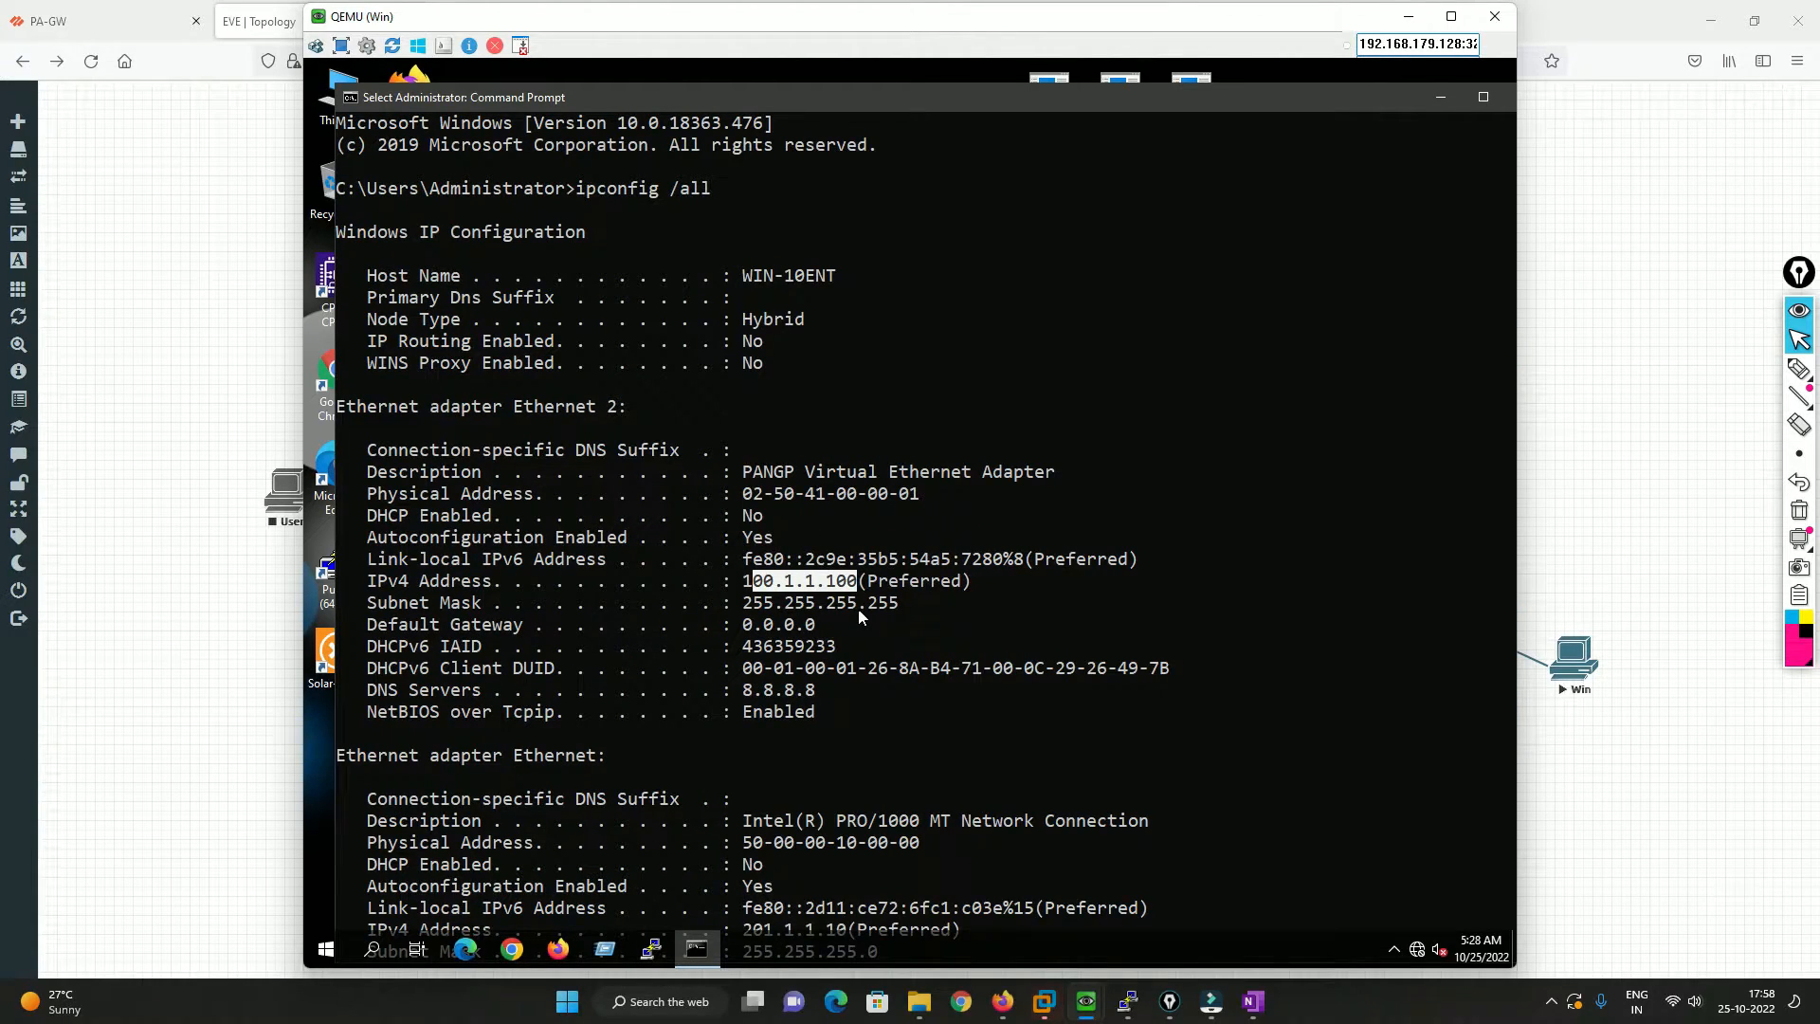
{"action": "left_click", "coordinate": [859, 605]}
{"action": "left_click_drag", "start_coordinate": [748, 590], "coordinate": [852, 588]}
{"action": "left_click_drag", "start_coordinate": [745, 629], "coordinate": [819, 631]}
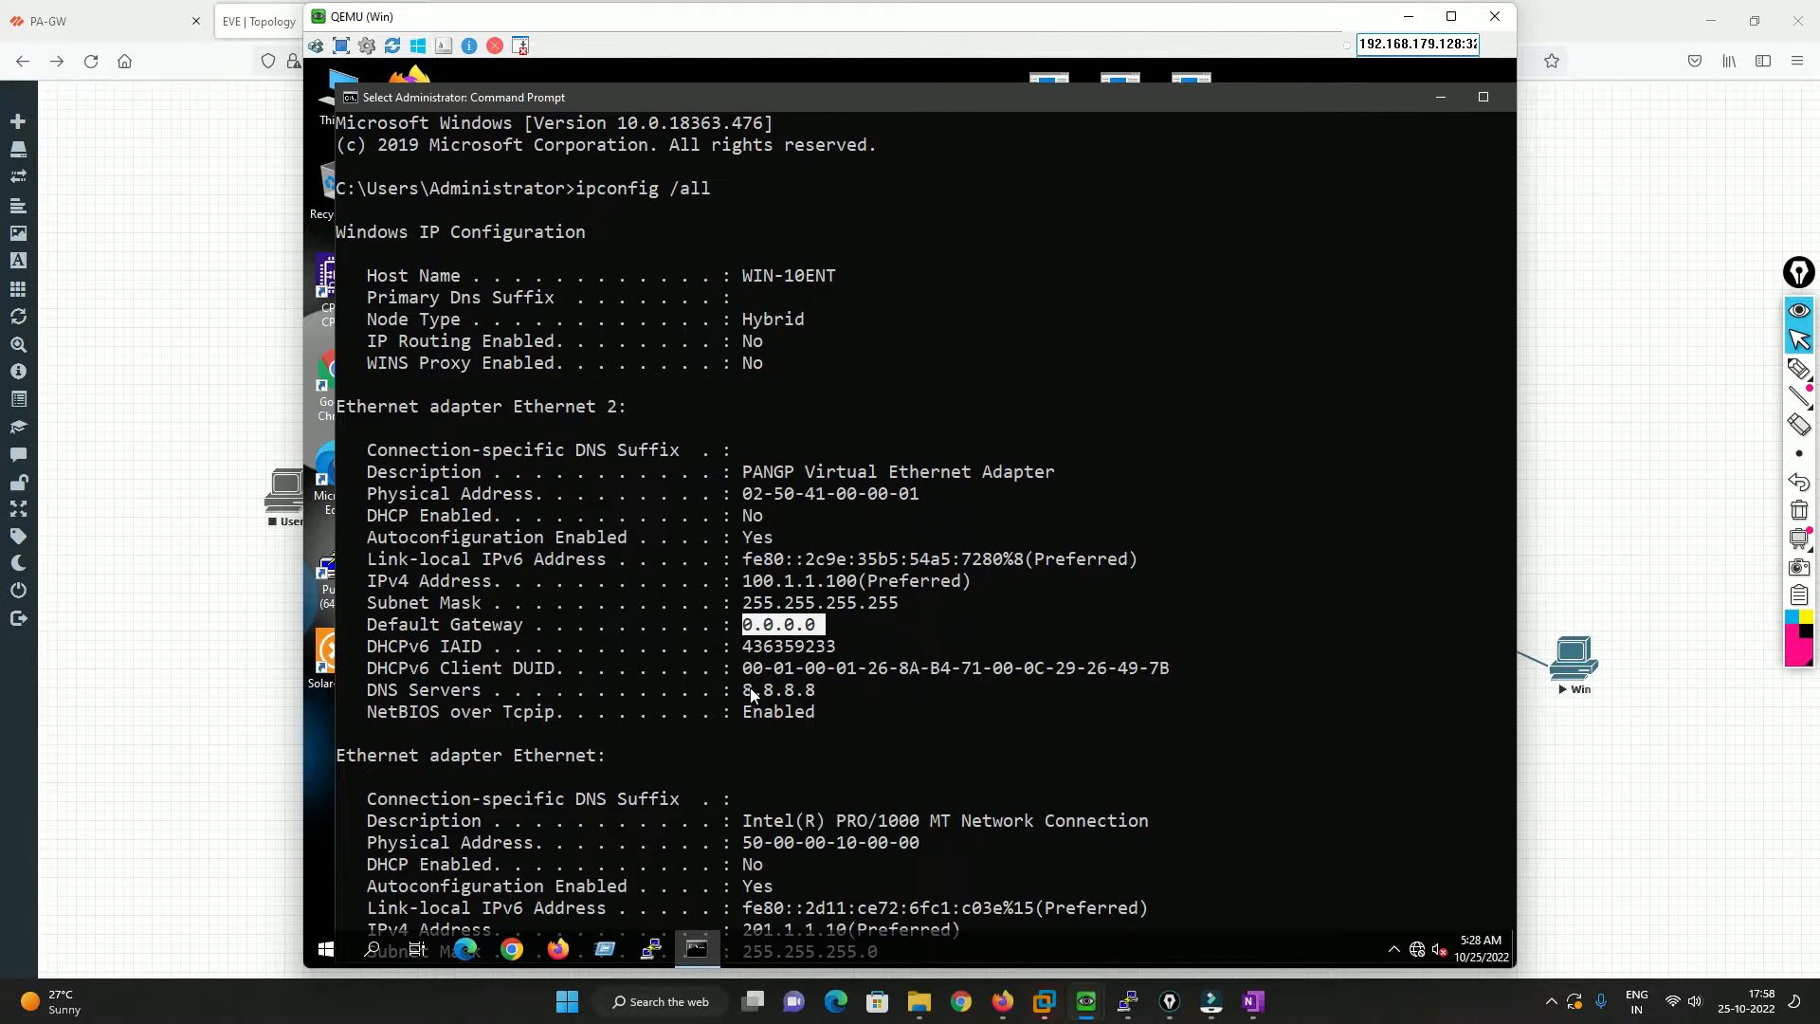
{"action": "left_click_drag", "start_coordinate": [745, 691], "coordinate": [836, 701]}
Step: Highlight the physical Ethernet adapter's heading, IPv4 address and DNS server in the ipconfig output
{"action": "scroll", "coordinate": [836, 702], "scroll_direction": "down", "scroll_amount": 1}
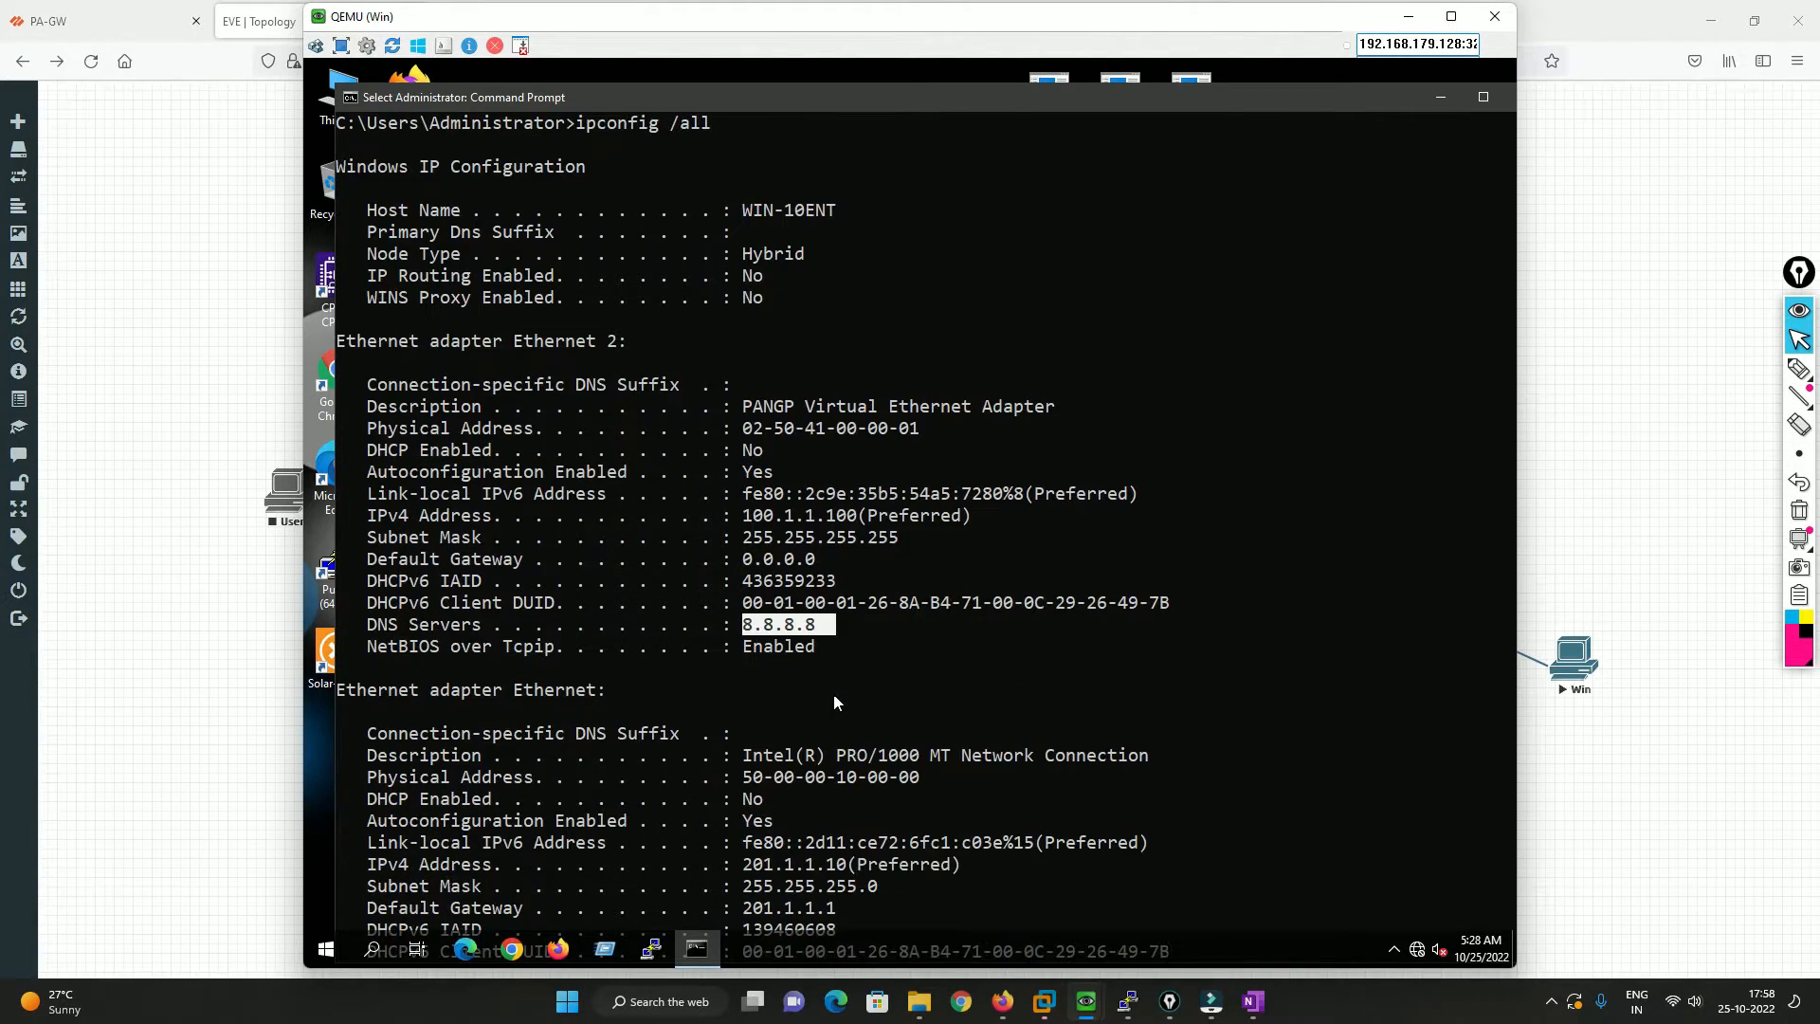
{"action": "scroll", "coordinate": [835, 727], "scroll_direction": "down", "scroll_amount": 5}
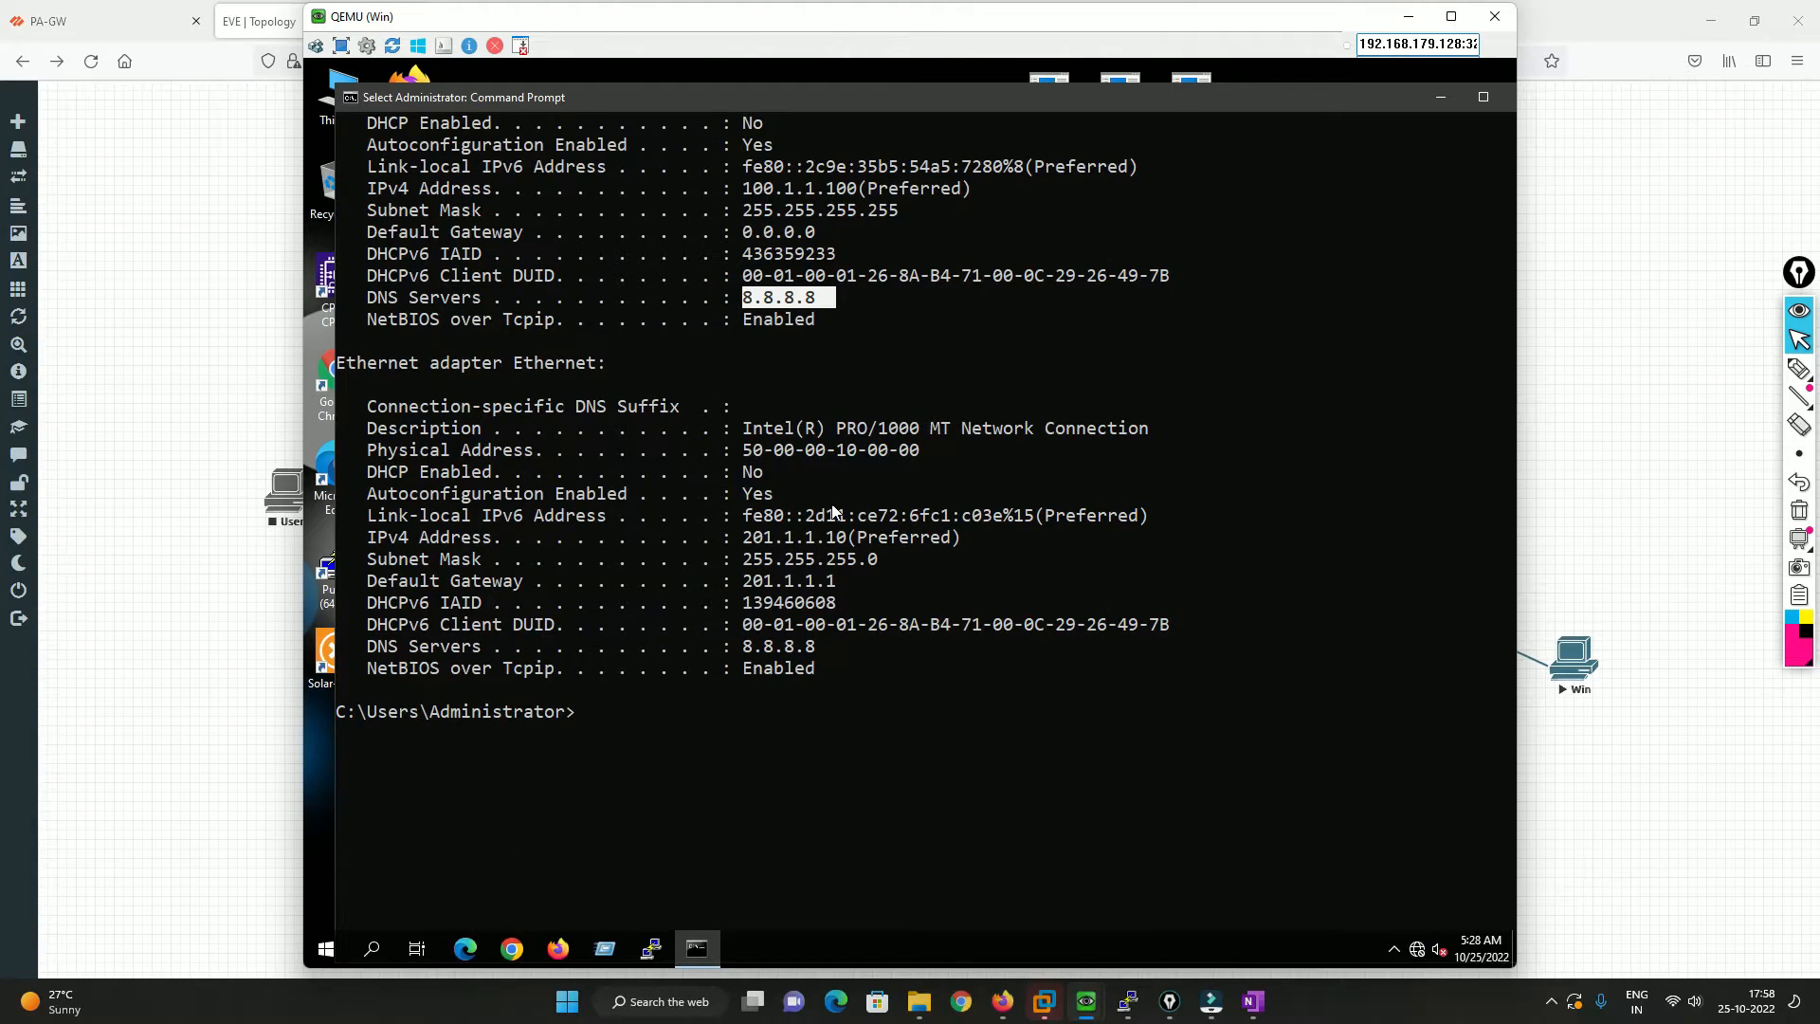
{"action": "left_click_drag", "start_coordinate": [745, 540], "coordinate": [846, 542]}
{"action": "left_click_drag", "start_coordinate": [349, 364], "coordinate": [592, 365]}
{"action": "left_click_drag", "start_coordinate": [745, 541], "coordinate": [860, 544]}
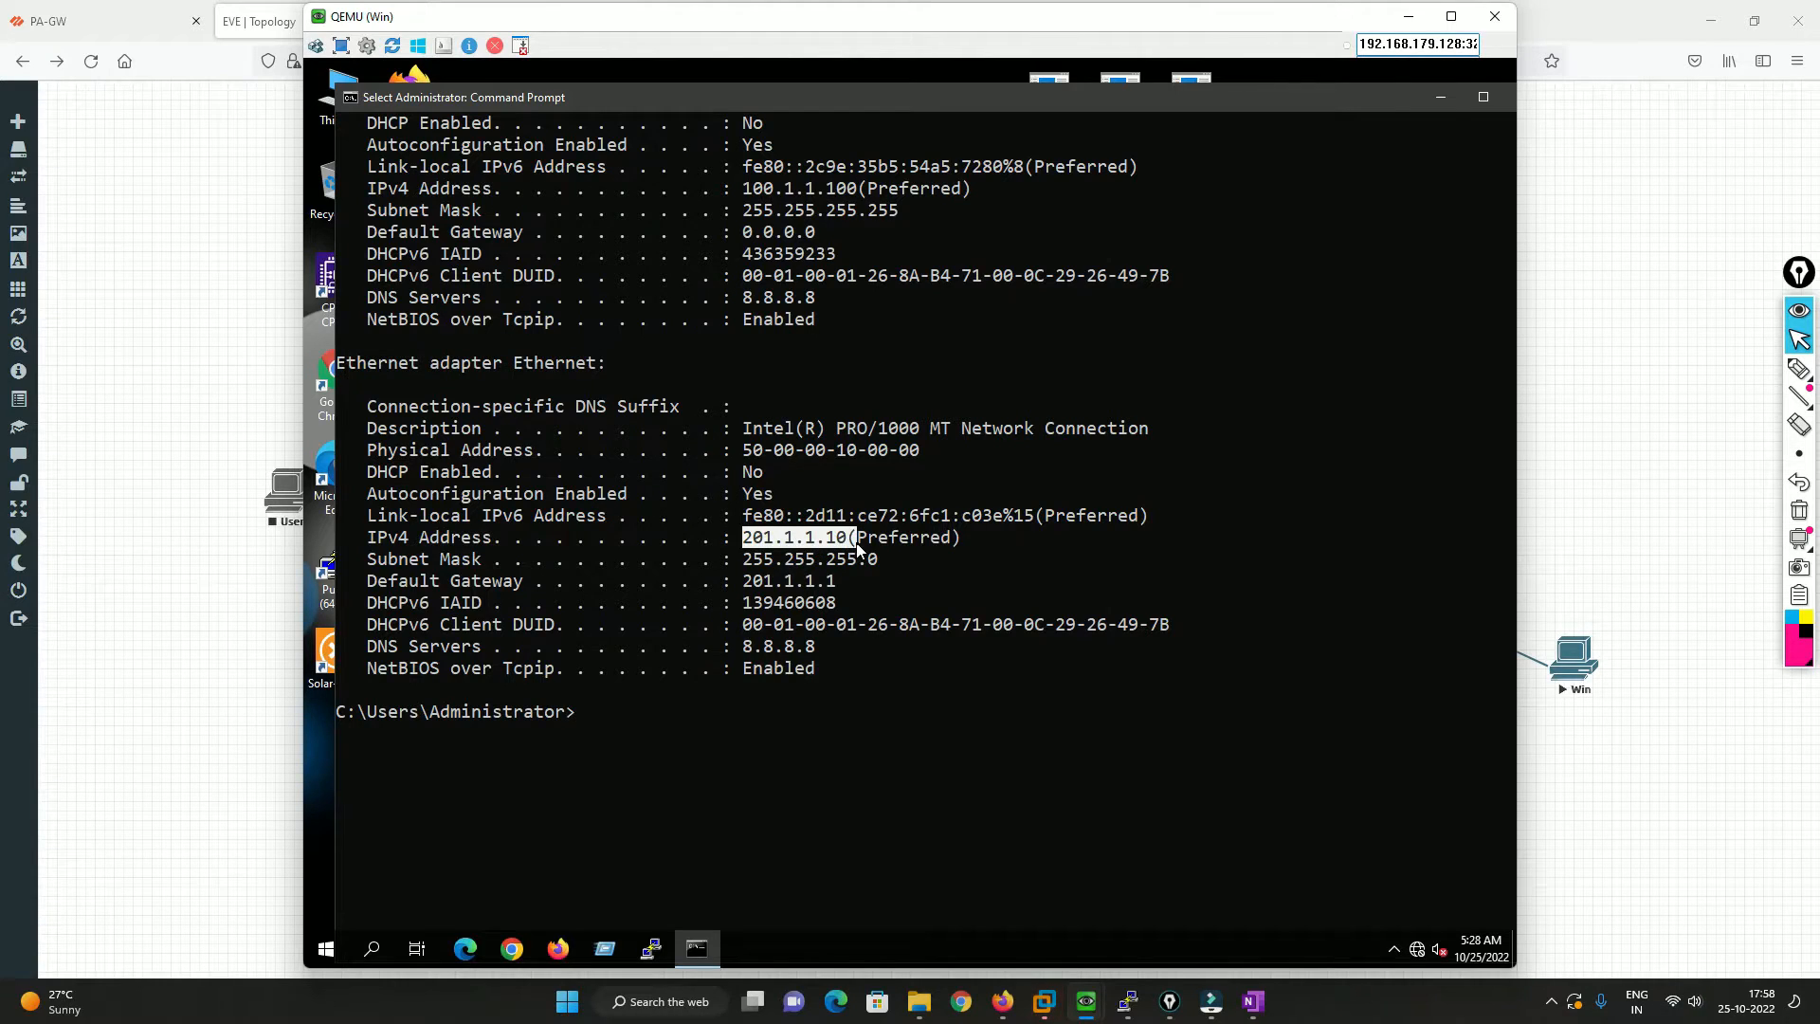
{"action": "left_click_drag", "start_coordinate": [751, 565], "coordinate": [851, 647]}
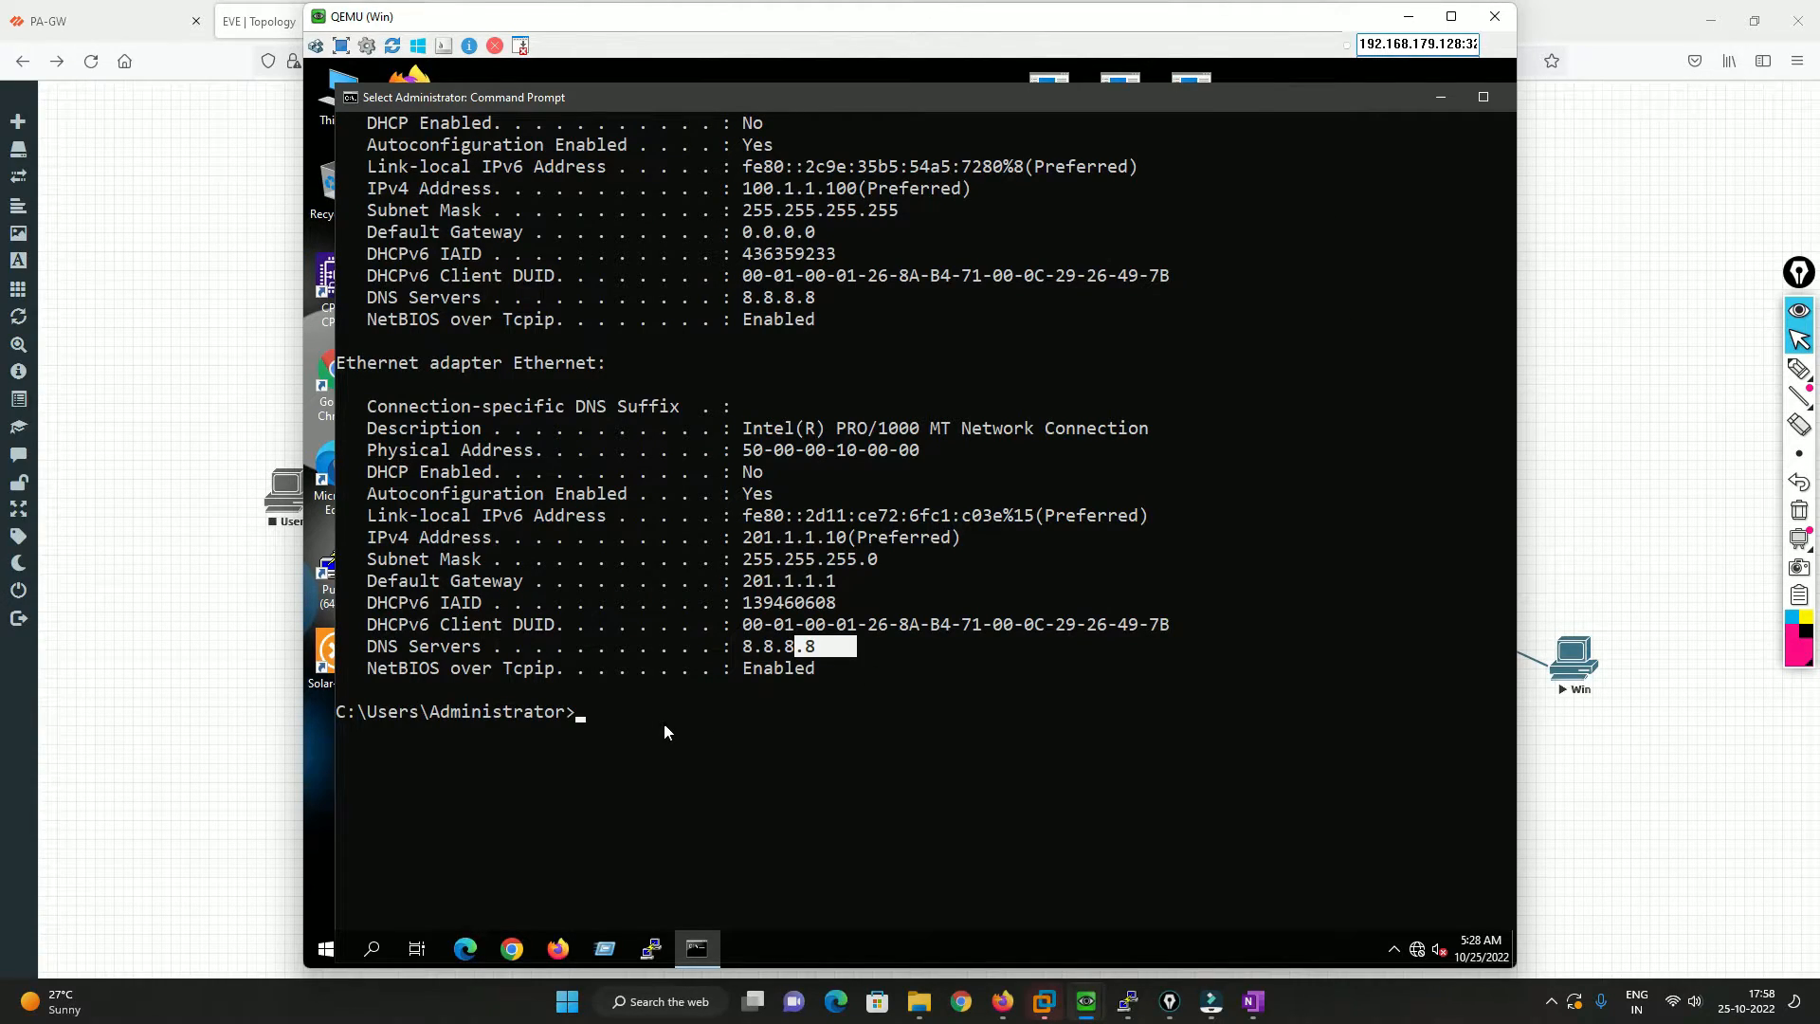
Step: Run "route print" and highlight the IPv4 default route through the 100.1.1.100 interface, including its metric
{"action": "type", "text": "rou"}
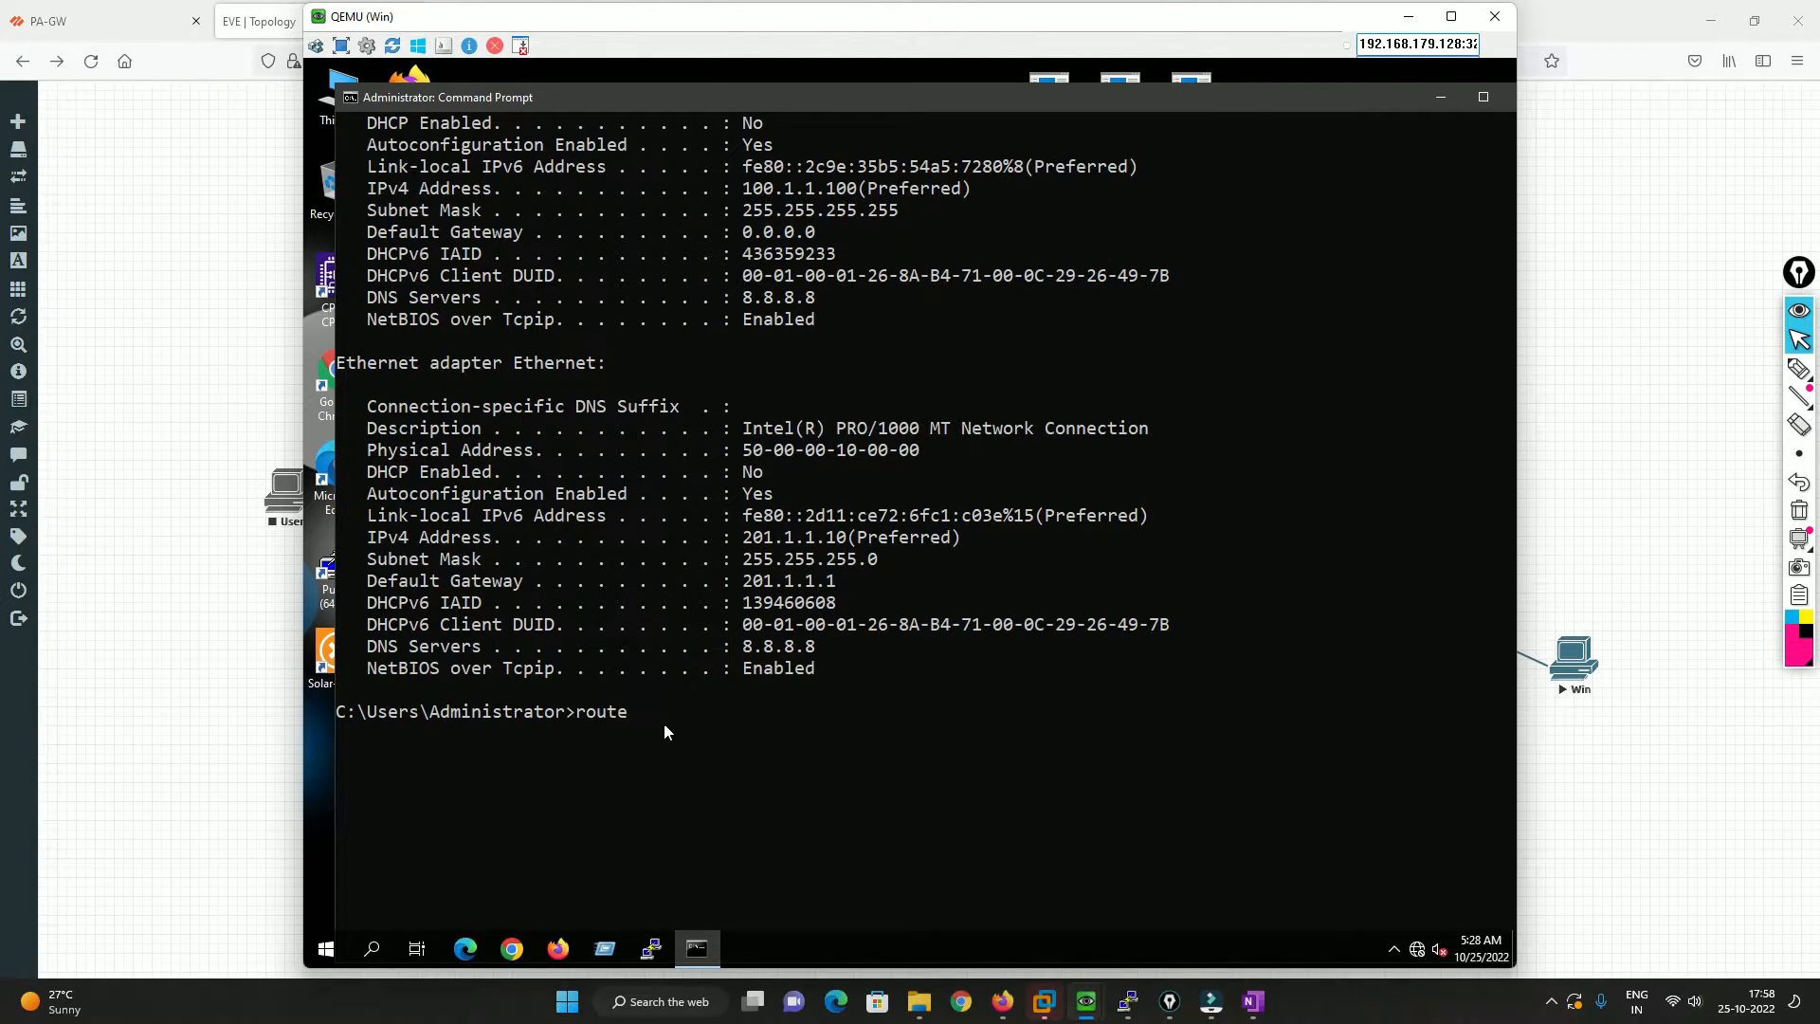
{"action": "type", "text": "te print"}
{"action": "key", "text": "Return"}
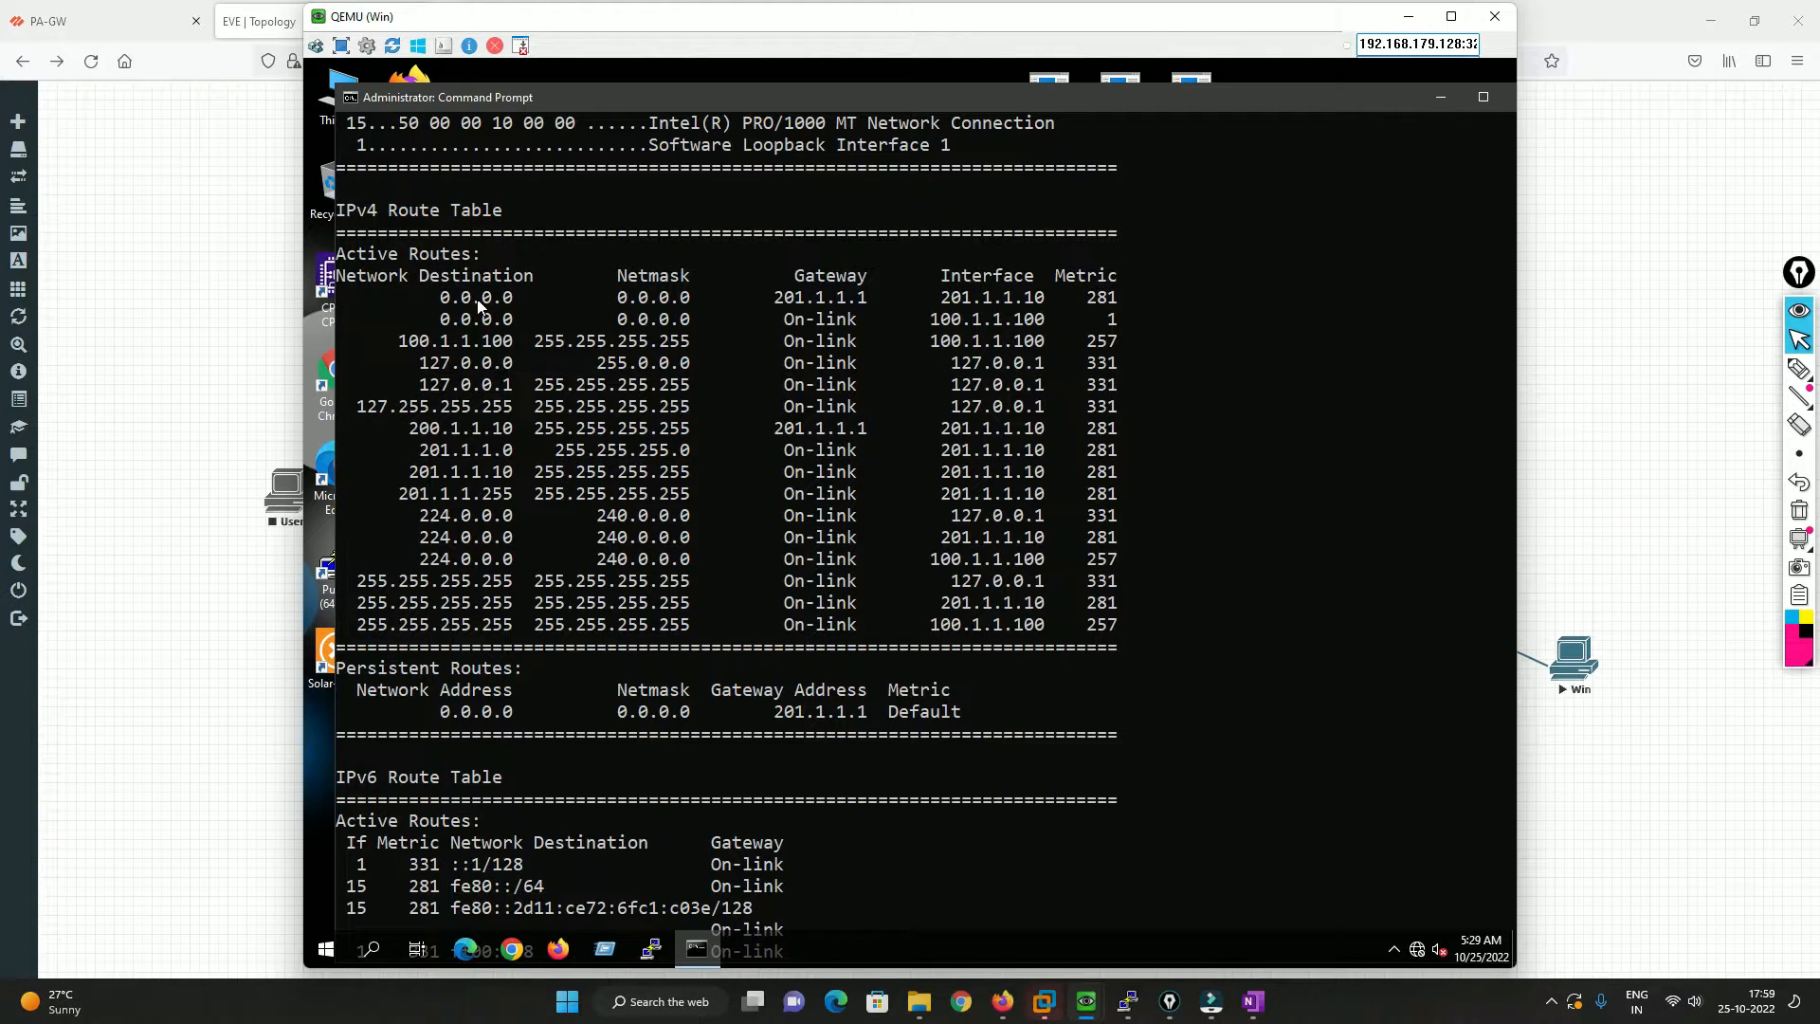
{"action": "left_click_drag", "start_coordinate": [443, 306], "coordinate": [1110, 325]}
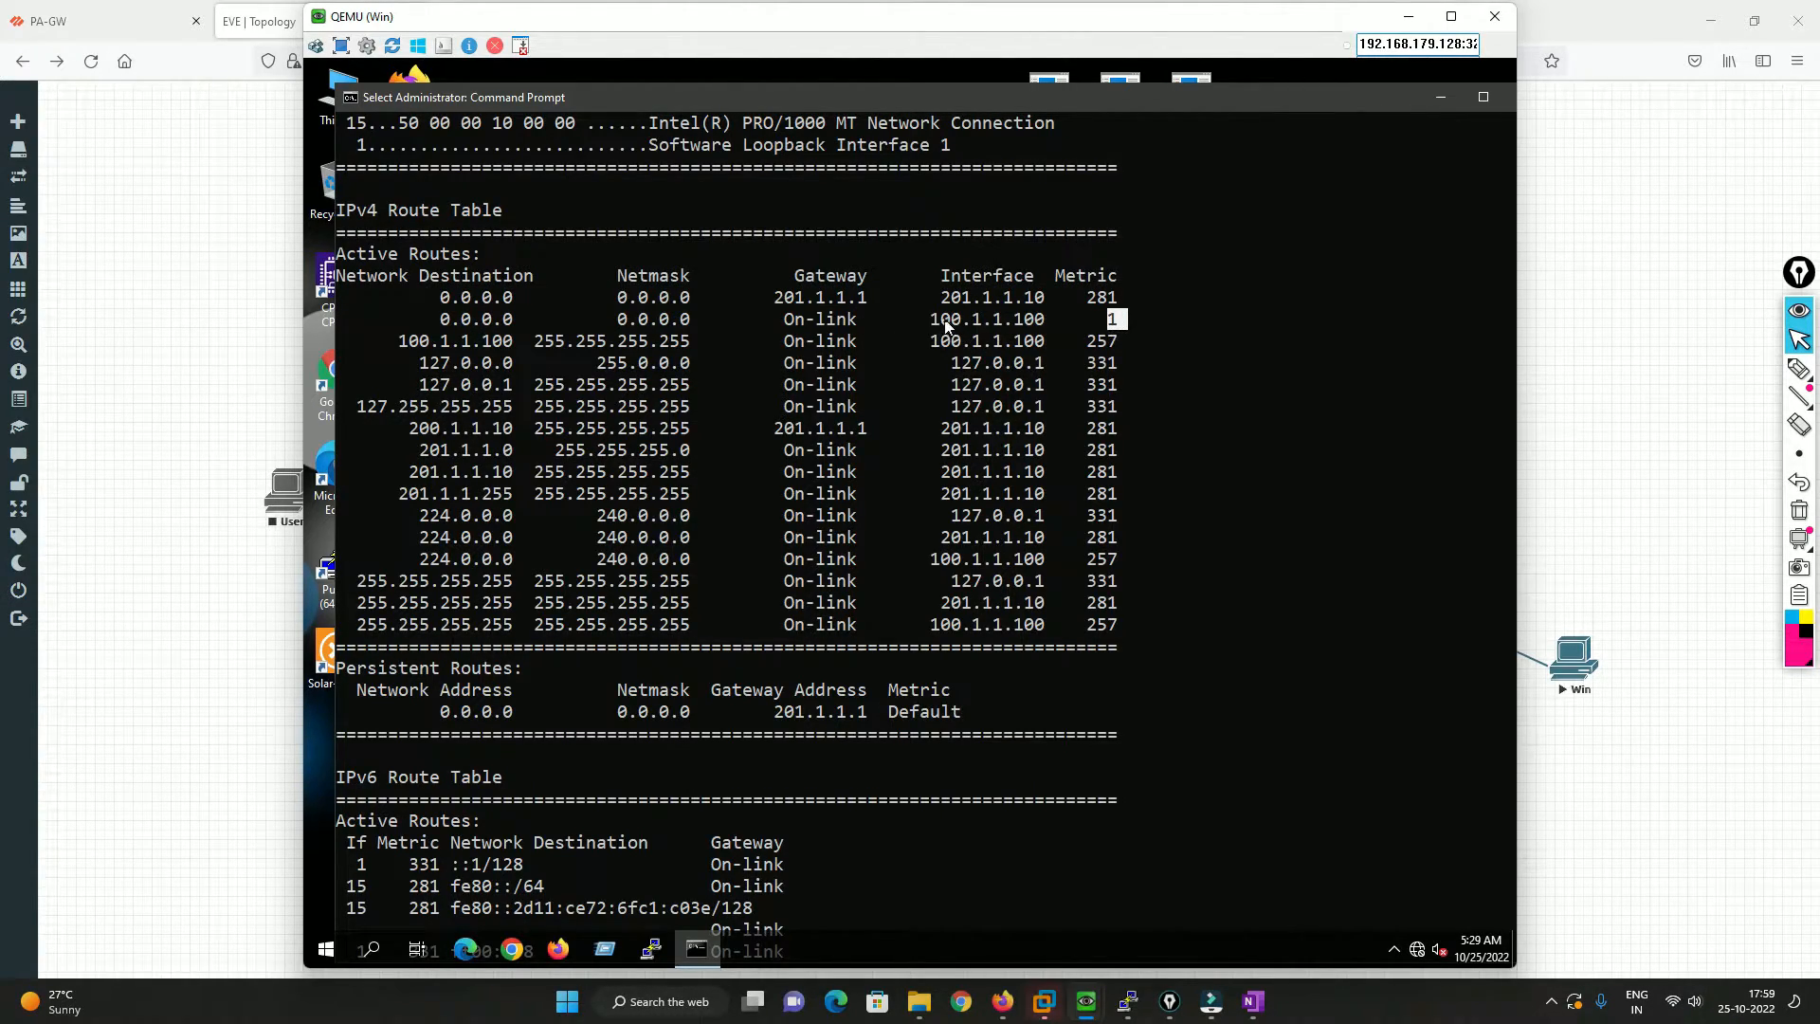
{"action": "left_click_drag", "start_coordinate": [940, 324], "coordinate": [1040, 329]}
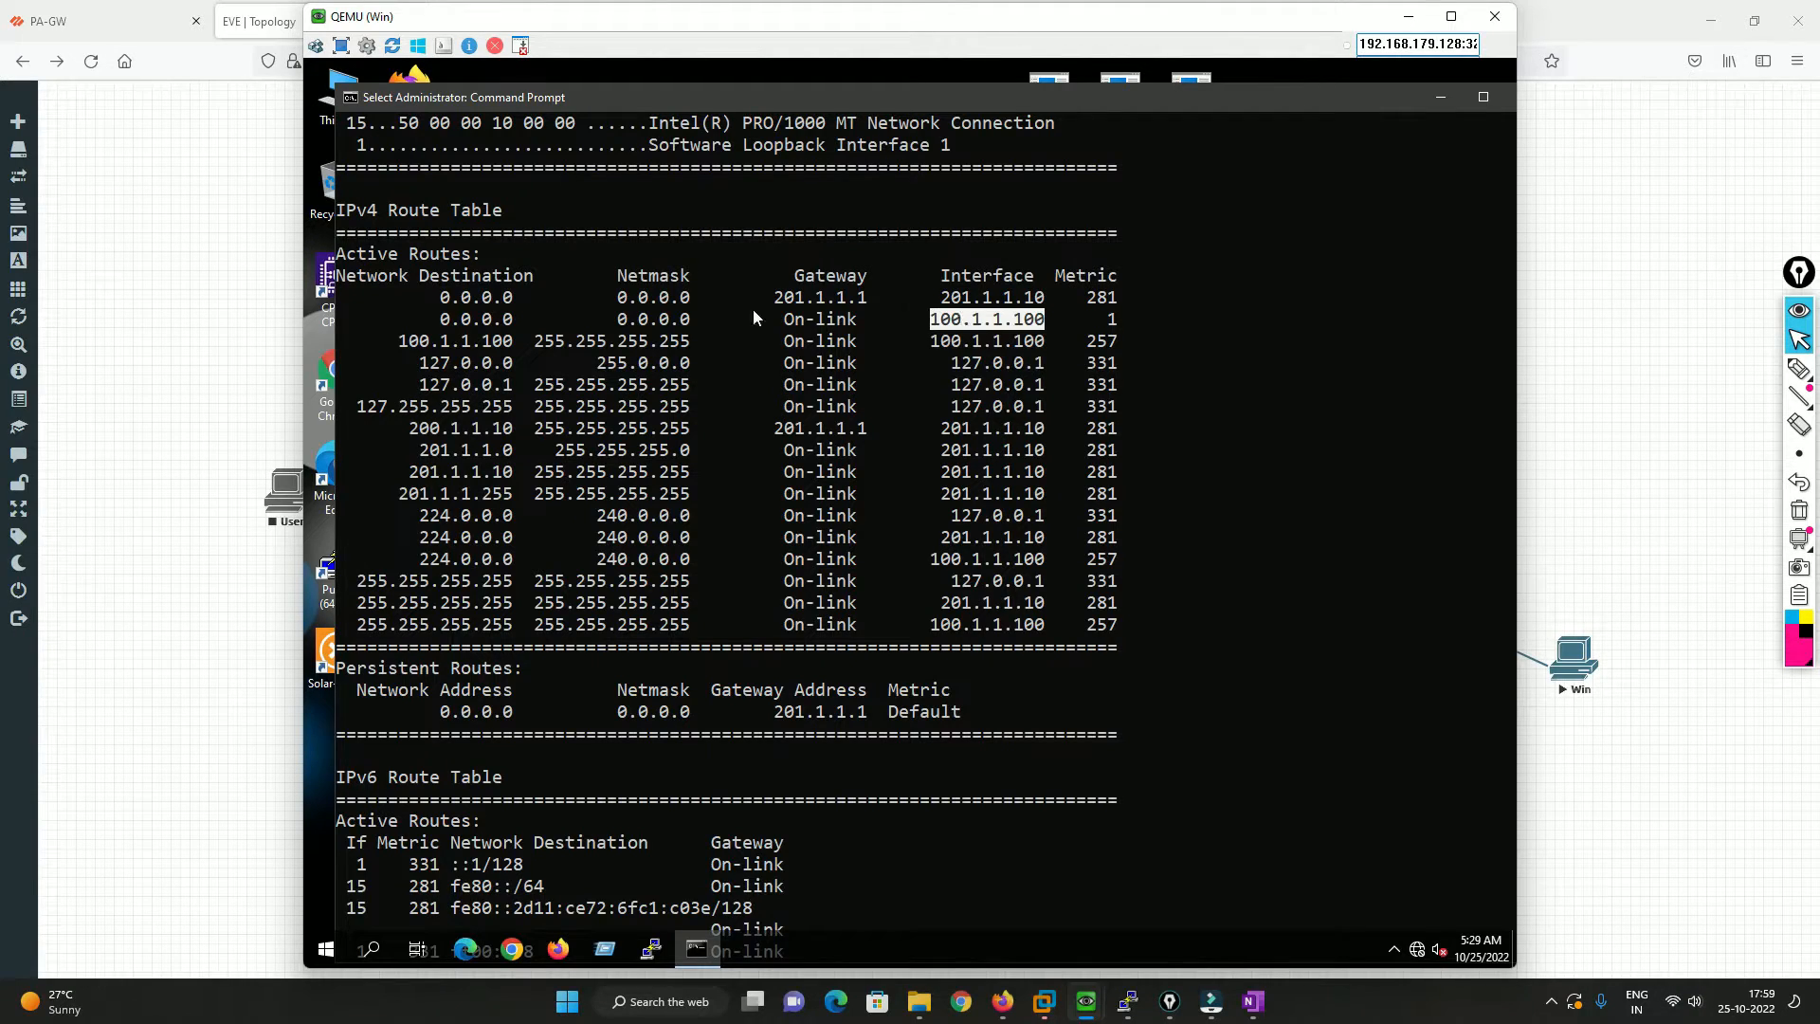
{"action": "left_click_drag", "start_coordinate": [452, 319], "coordinate": [1040, 326]}
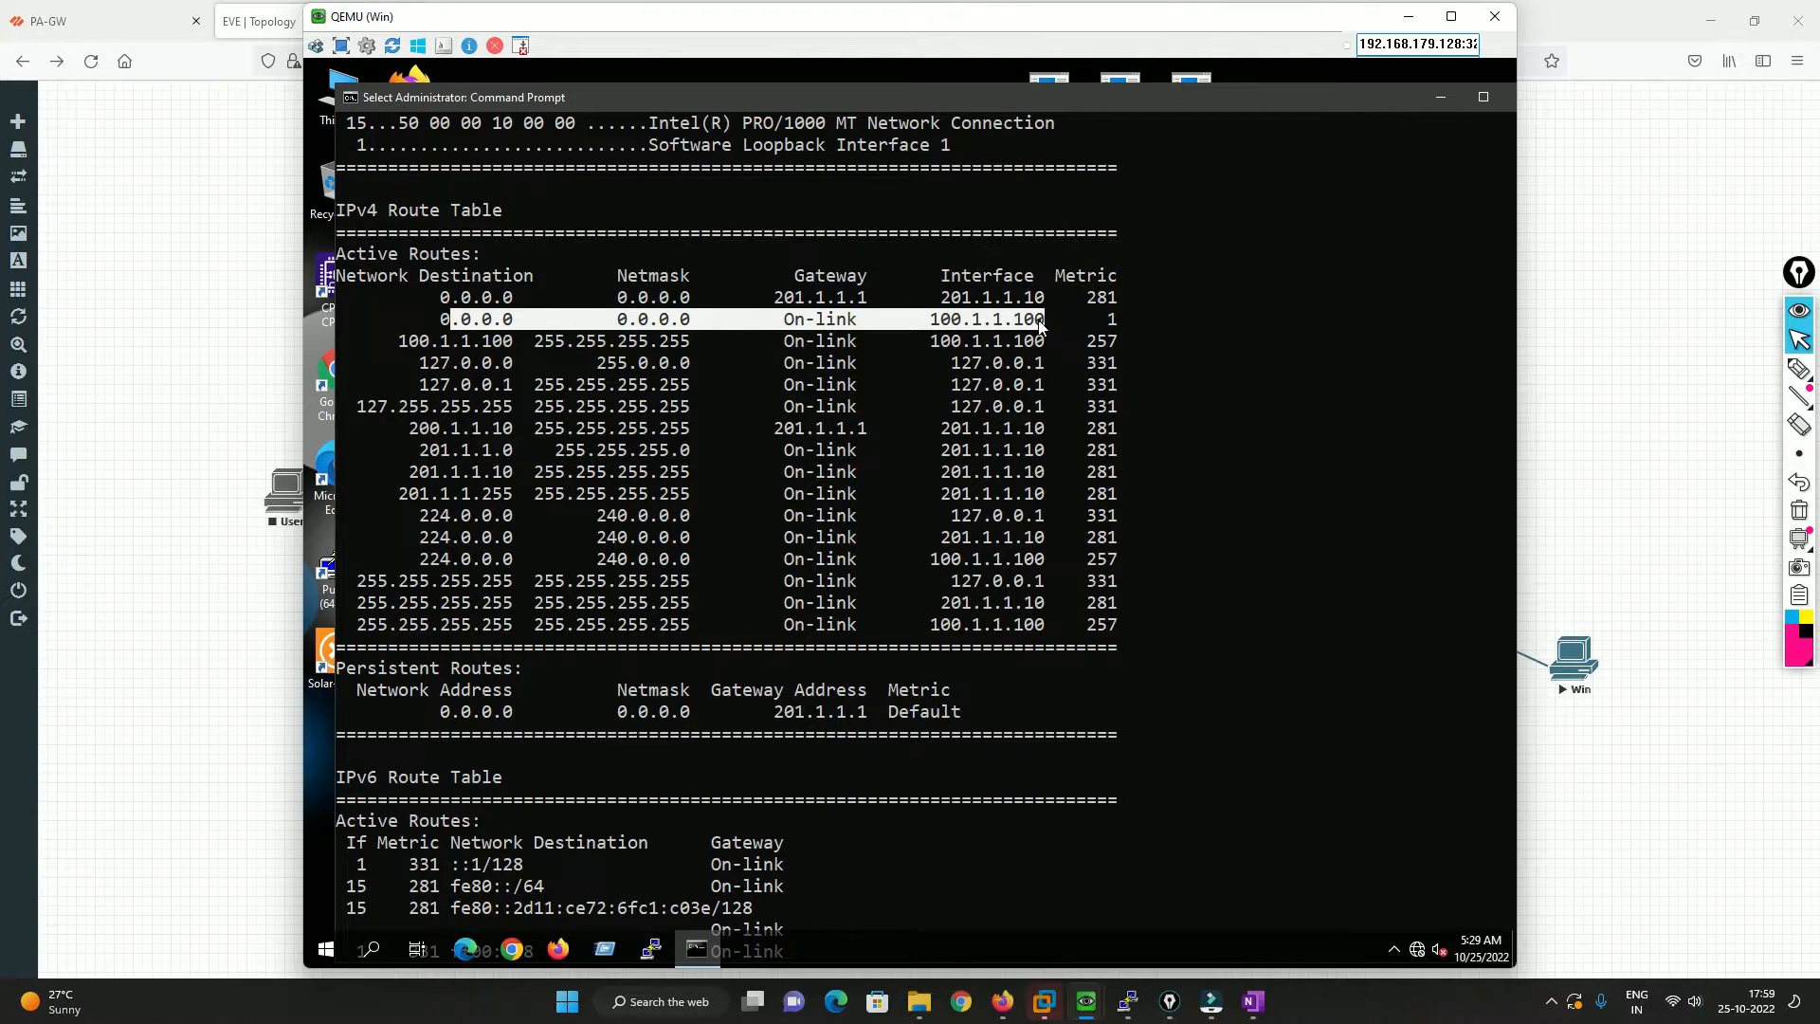
{"action": "left_click", "coordinate": [1112, 328]}
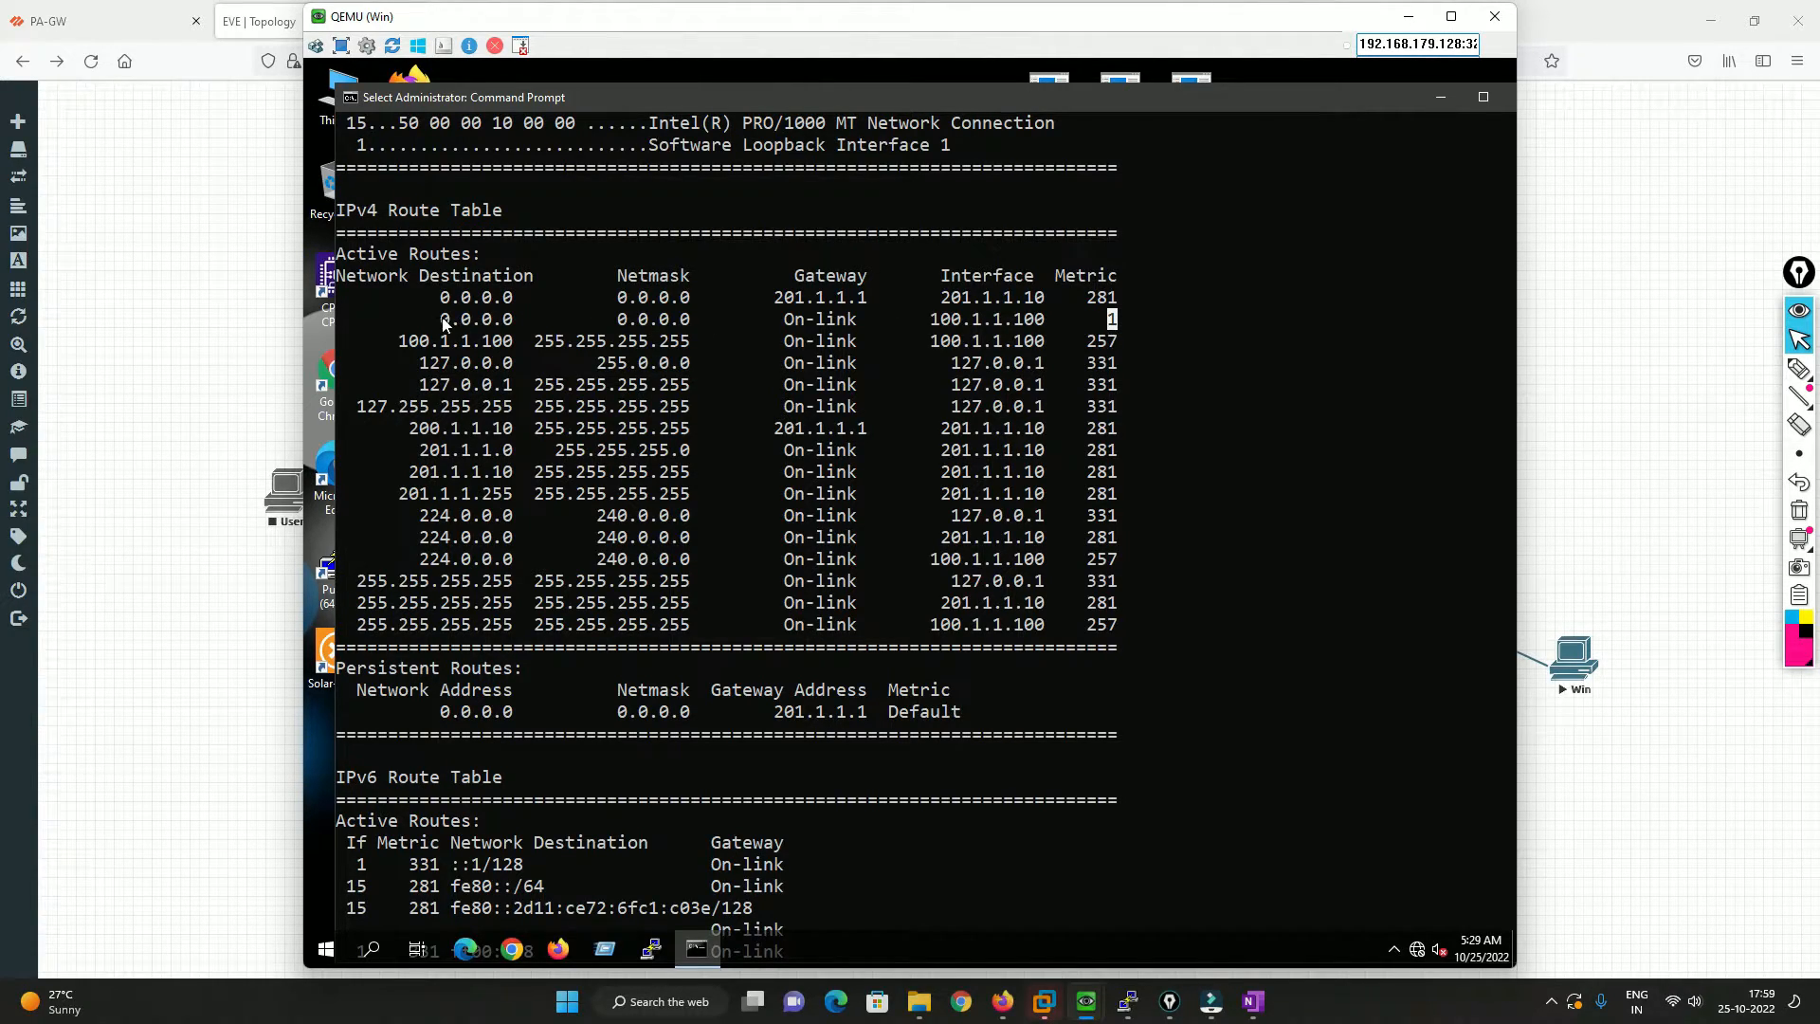
{"action": "left_click_drag", "start_coordinate": [443, 327], "coordinate": [1114, 328]}
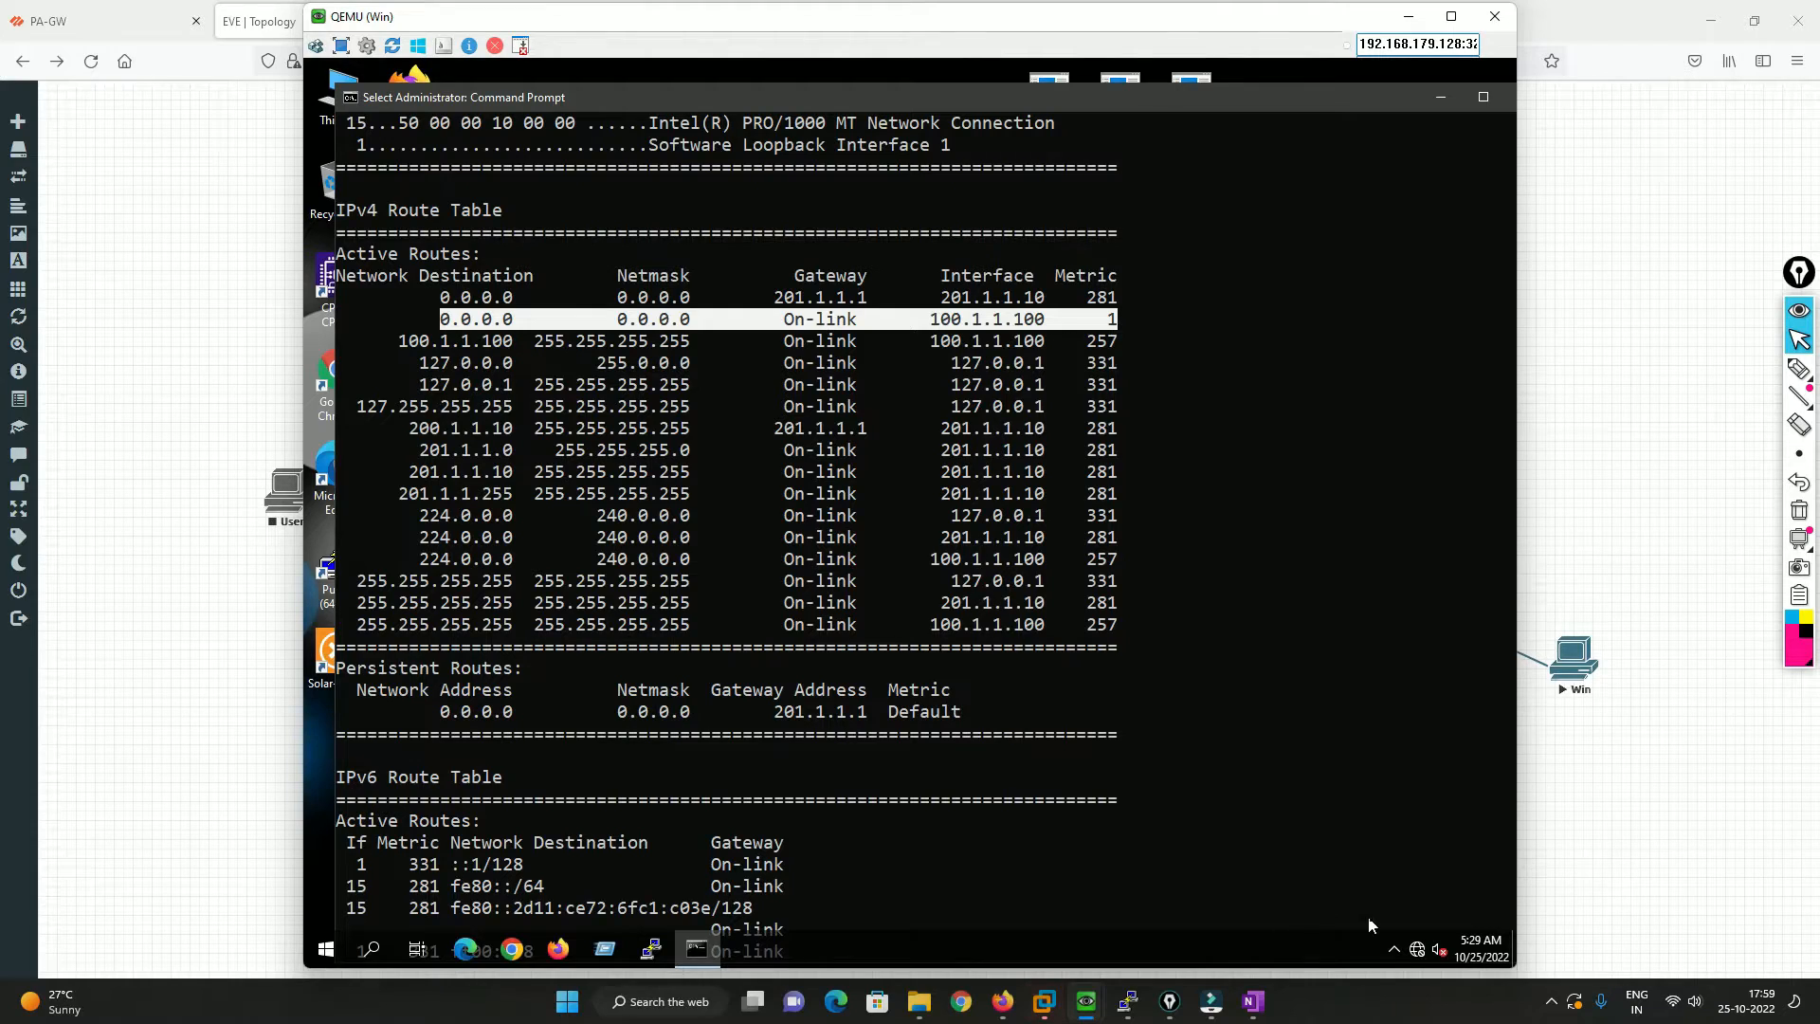
Step: Disconnect the GlobalProtect client and run "route print" again in the Command Prompt
{"action": "left_click", "coordinate": [1394, 950]}
{"action": "left_click", "coordinate": [1413, 876]}
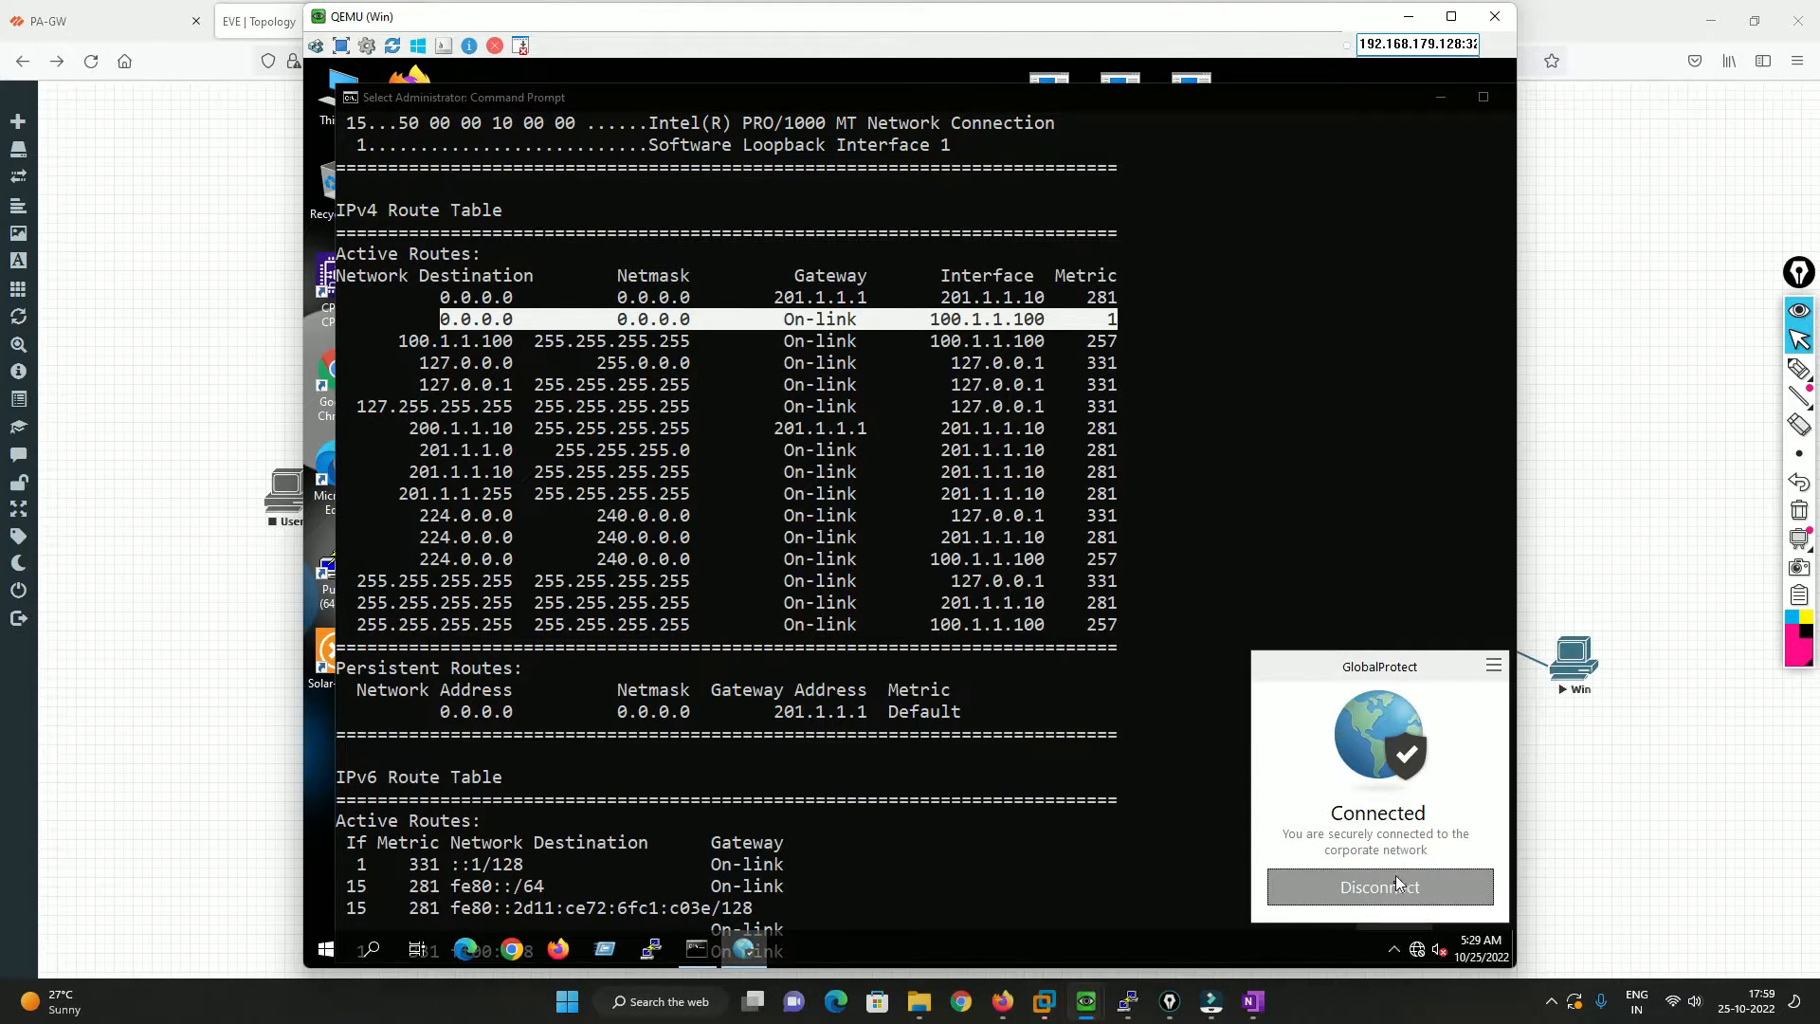
{"action": "left_click", "coordinate": [1396, 883]}
{"action": "left_click", "coordinate": [930, 868]}
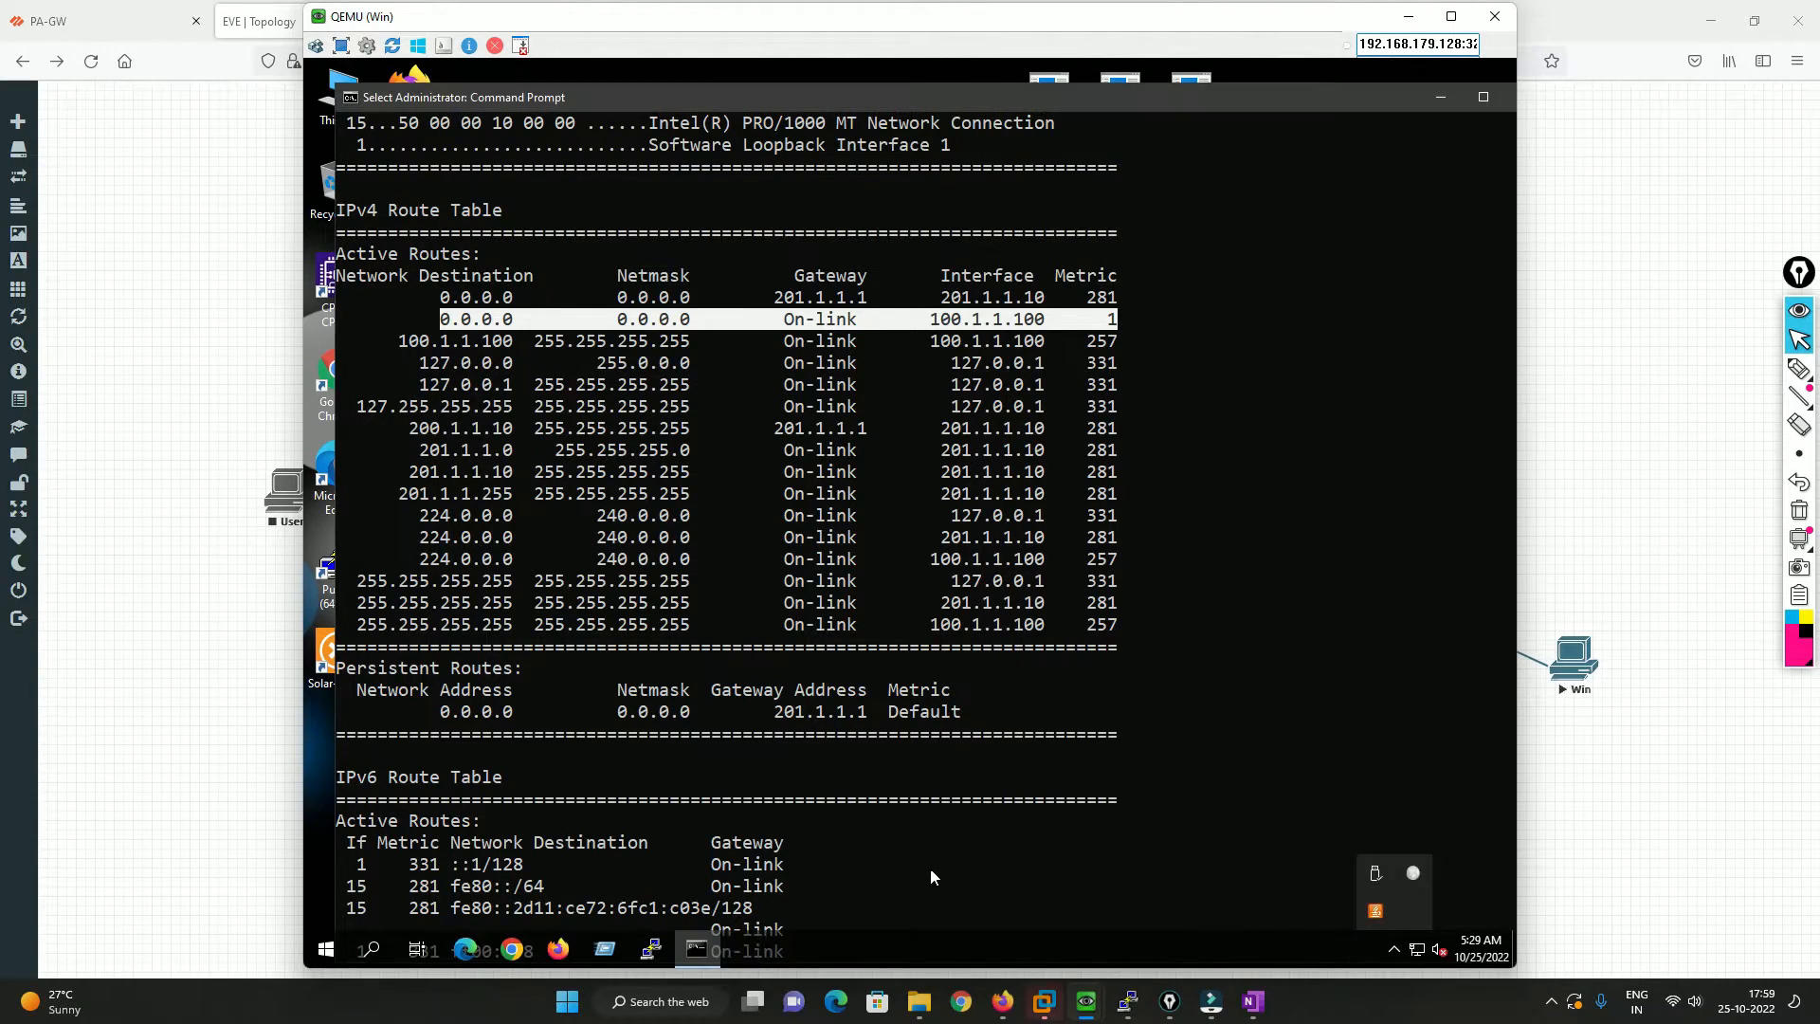
{"action": "right_click", "coordinate": [931, 868]}
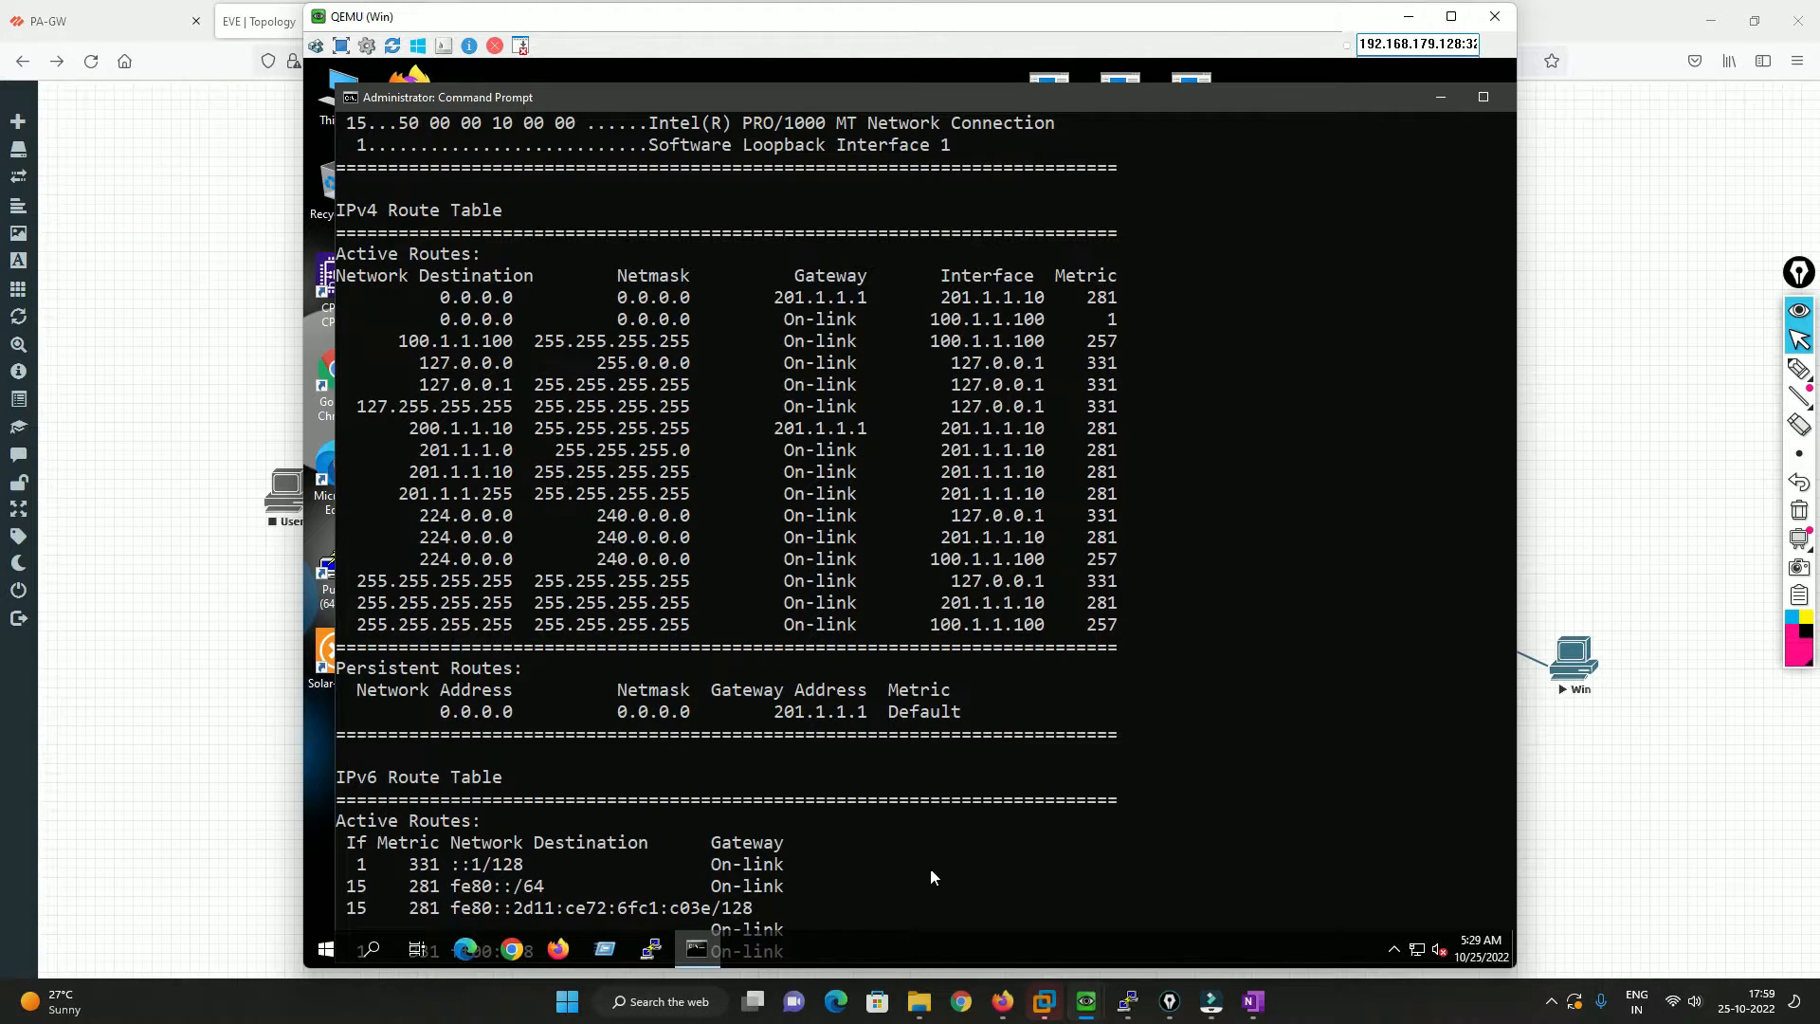
{"action": "key", "text": "Up"}
{"action": "scroll", "coordinate": [930, 867], "scroll_direction": "down", "scroll_amount": 5}
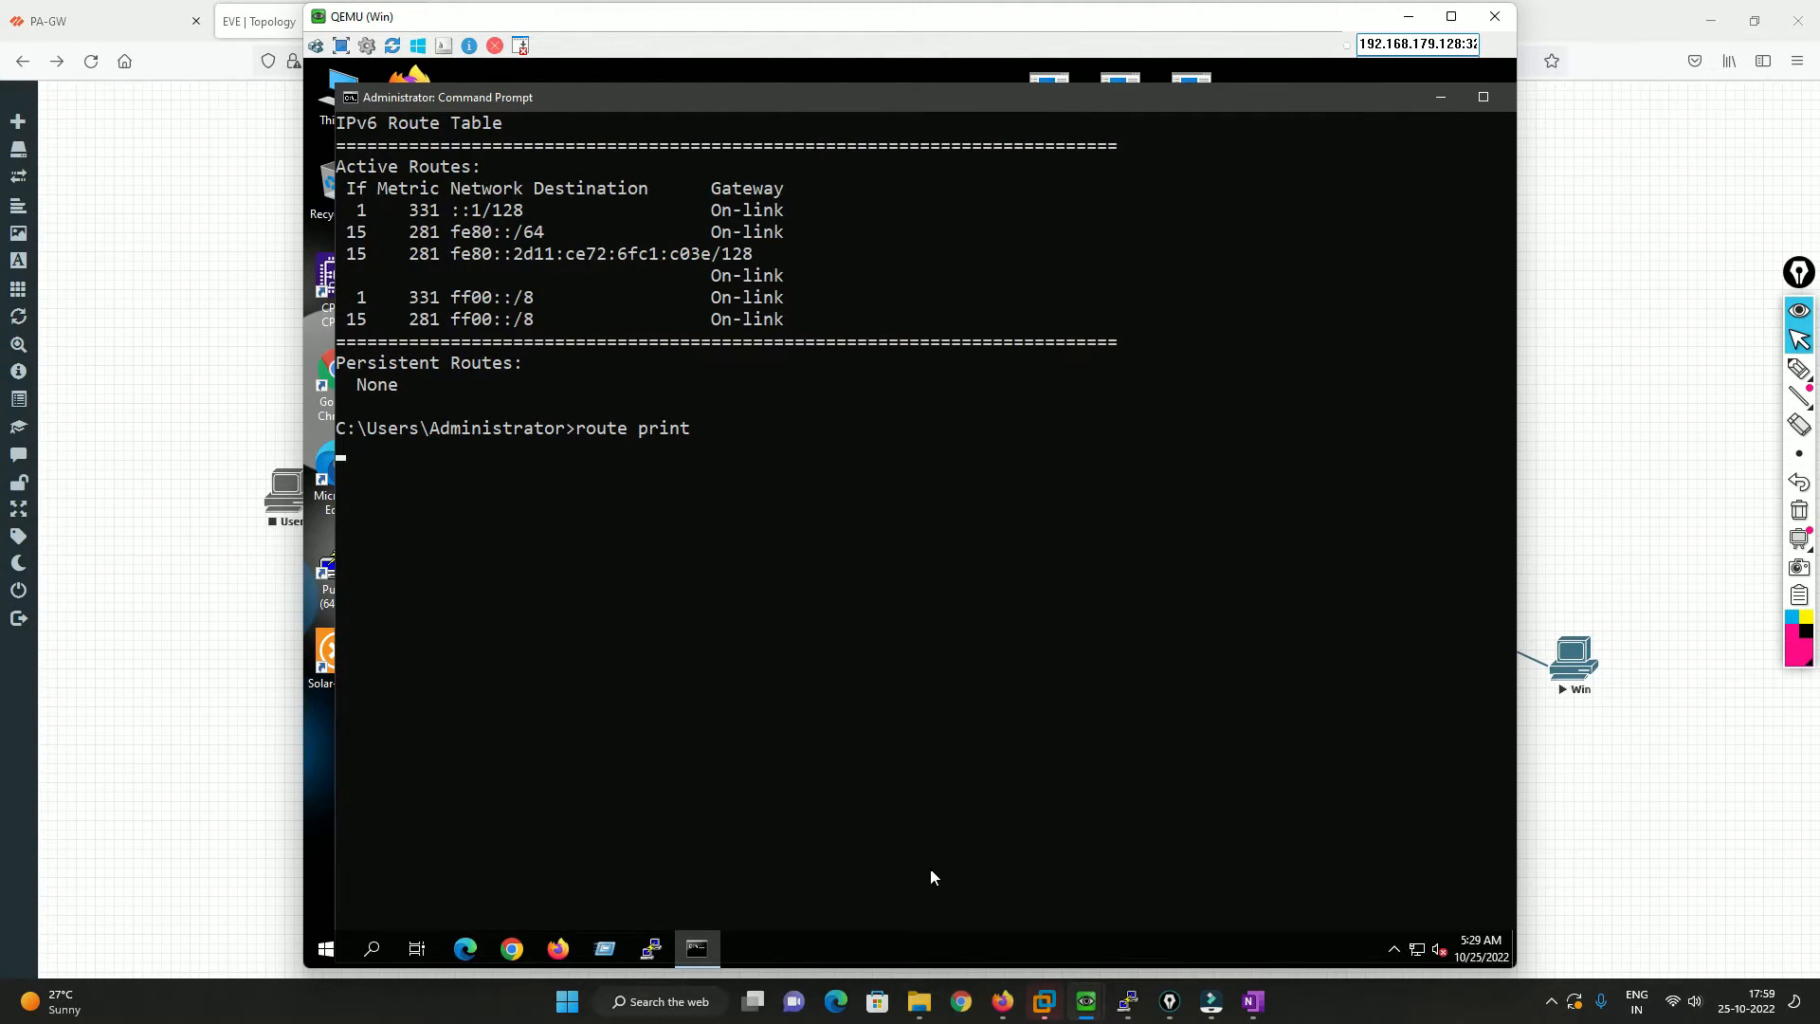
{"action": "key", "text": "Return"}
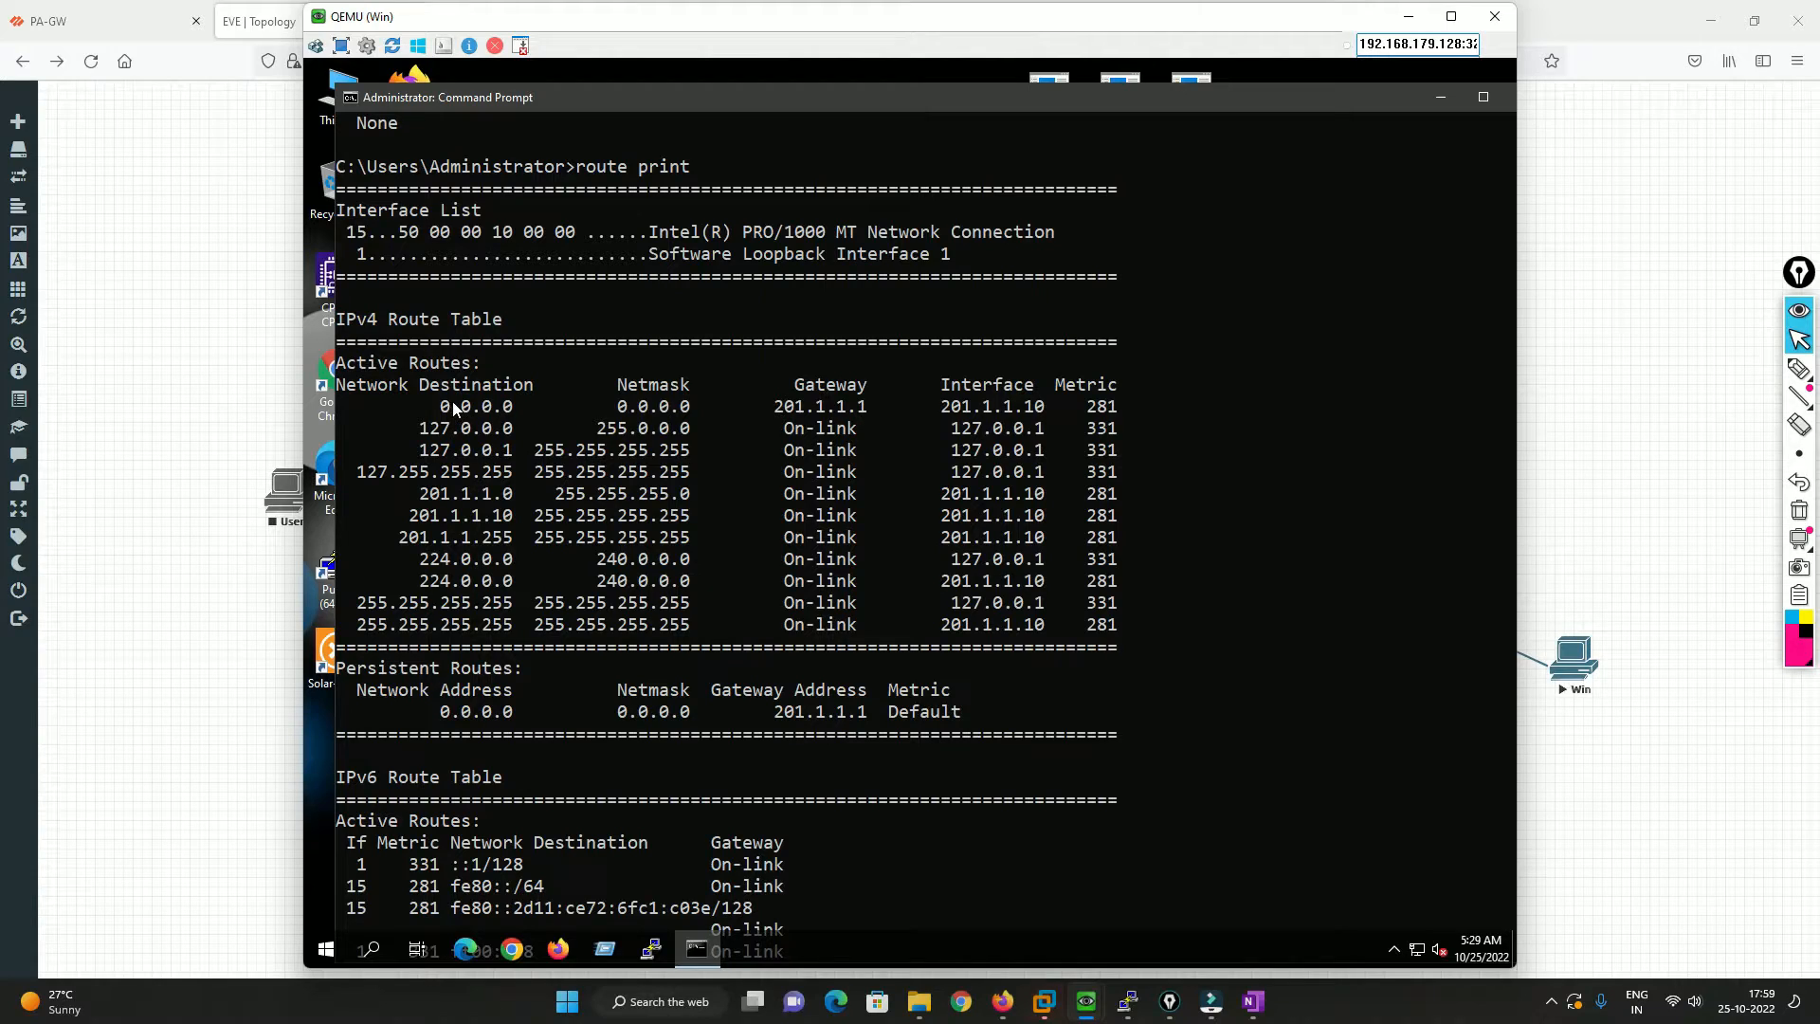
Step: Highlight the default route in the new route table and compare its interface with the physical Ethernet adapter's IPv4 address
{"action": "left_click_drag", "start_coordinate": [445, 409], "coordinate": [1120, 408]}
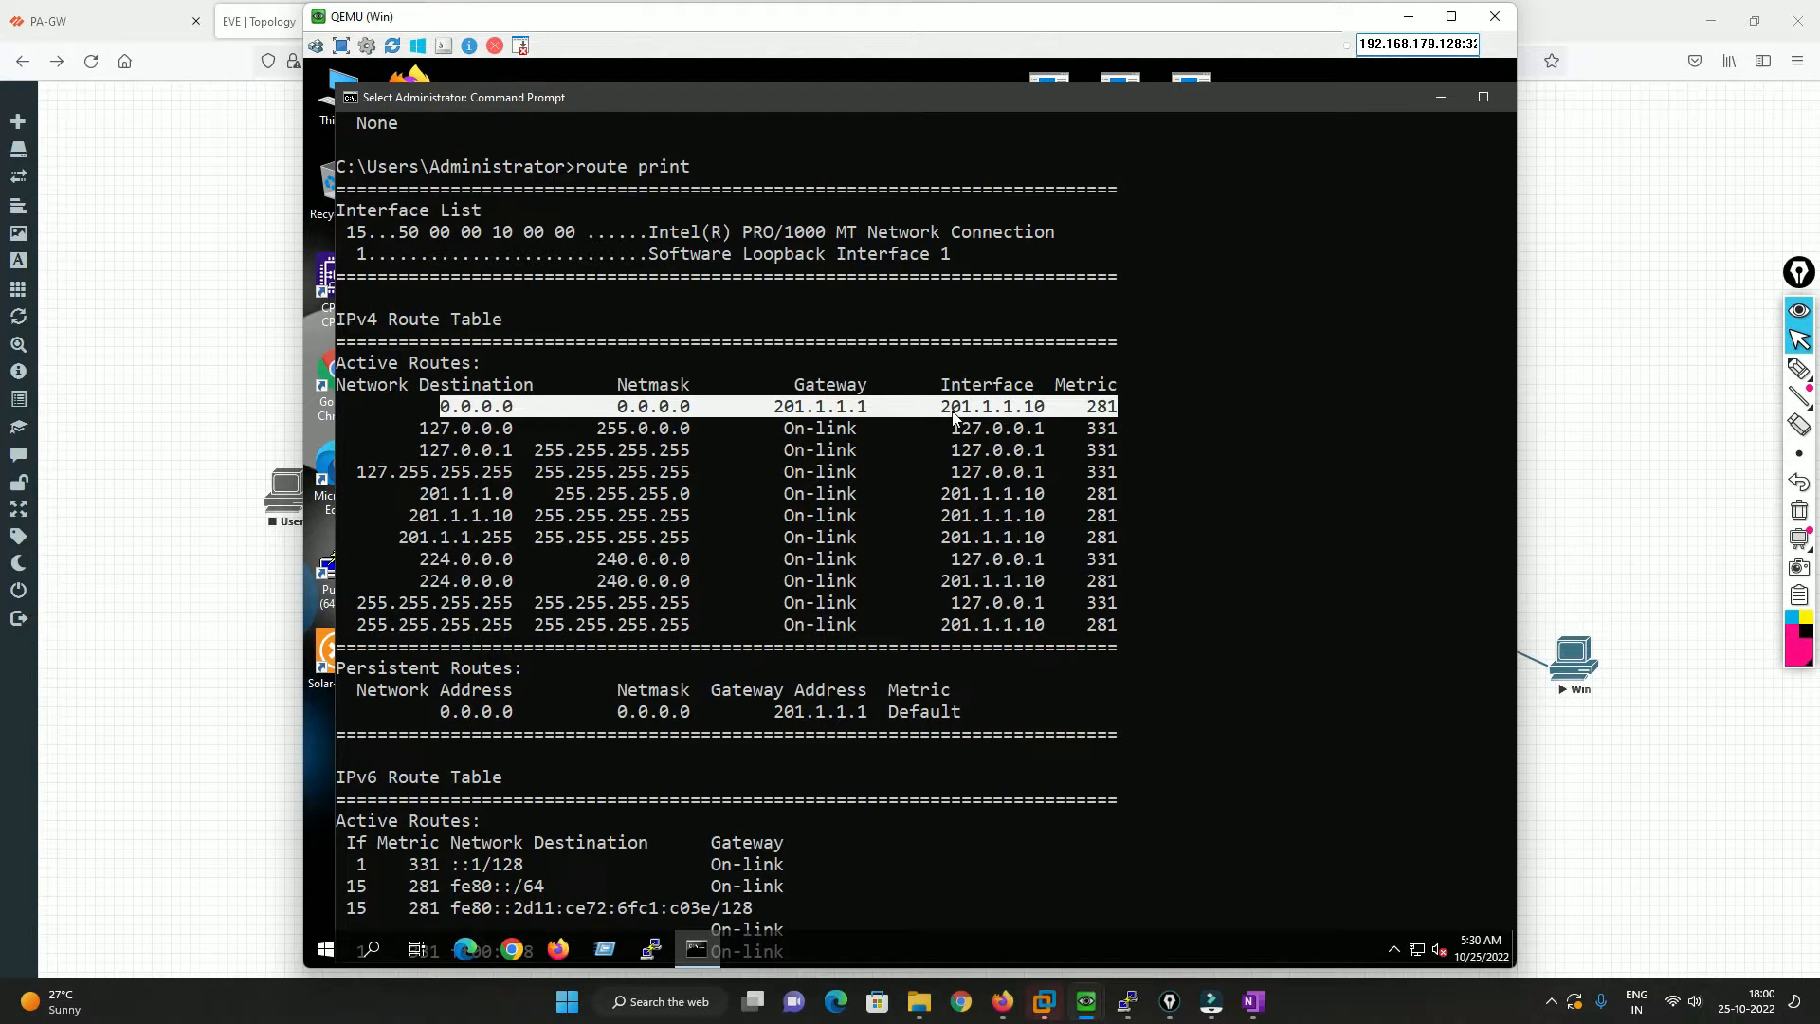
{"action": "scroll", "coordinate": [895, 546], "scroll_direction": "up", "scroll_amount": 11}
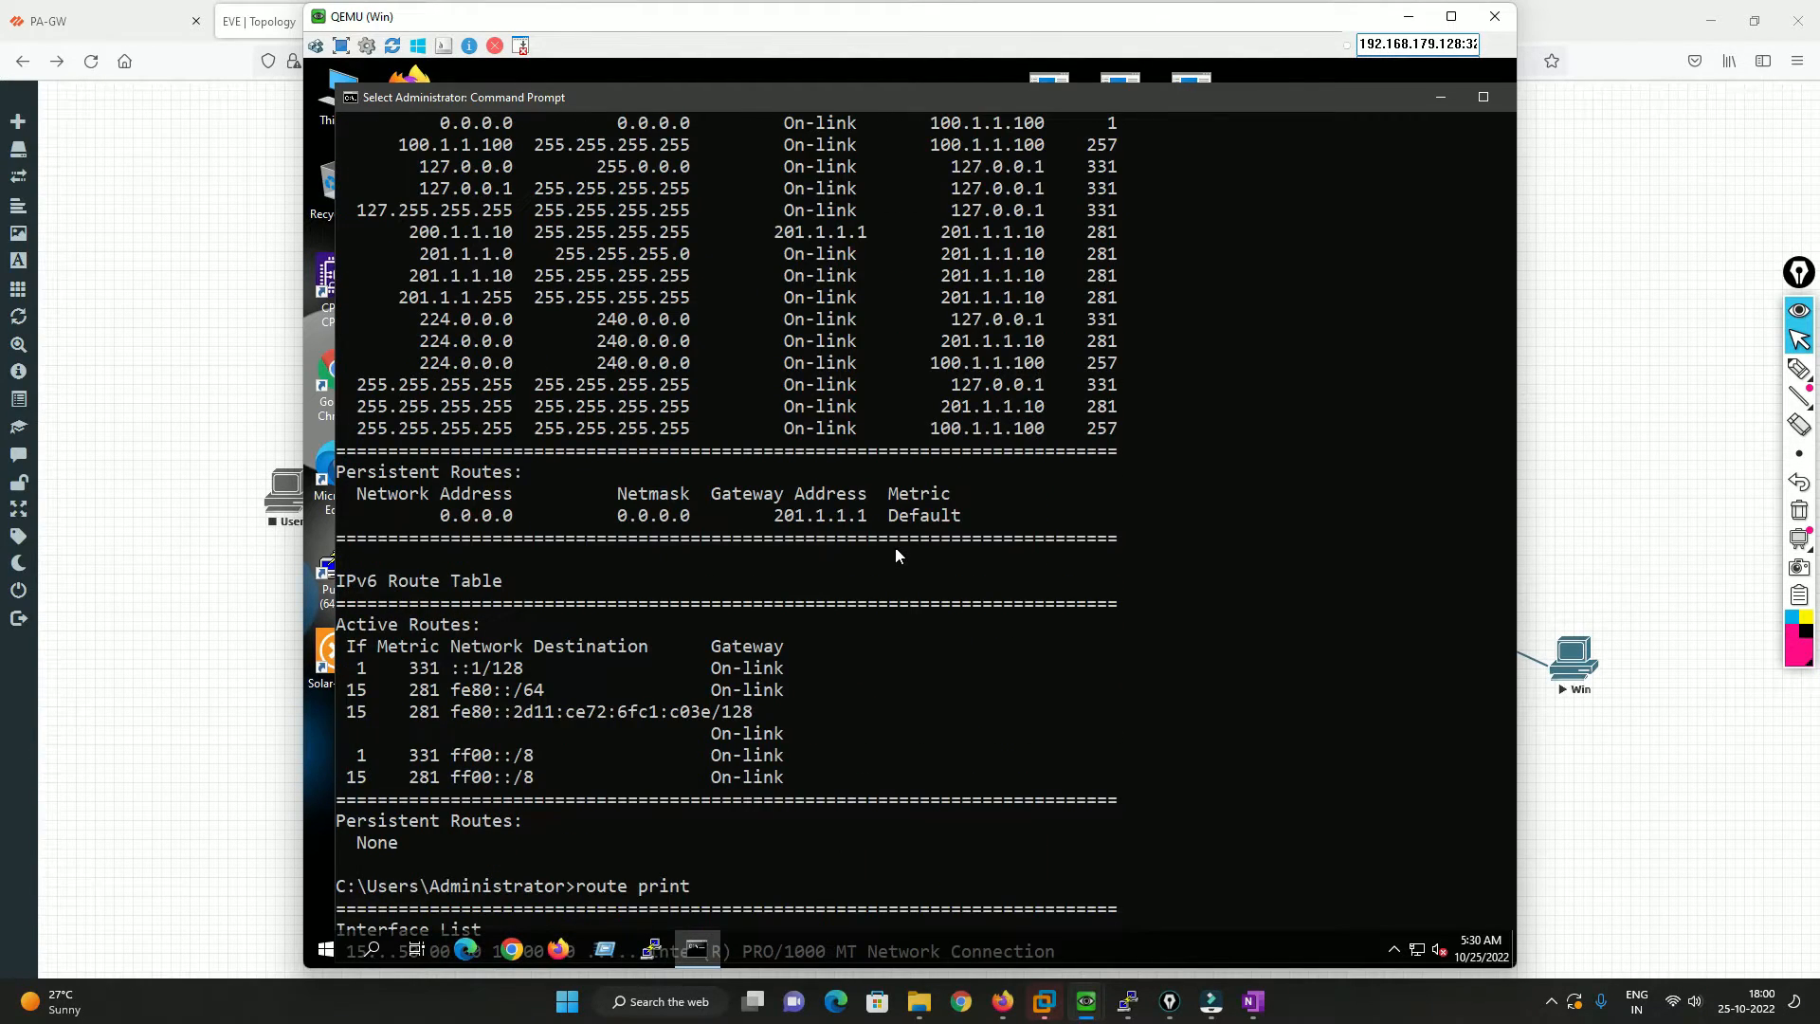
{"action": "scroll", "coordinate": [895, 548], "scroll_direction": "up", "scroll_amount": 14}
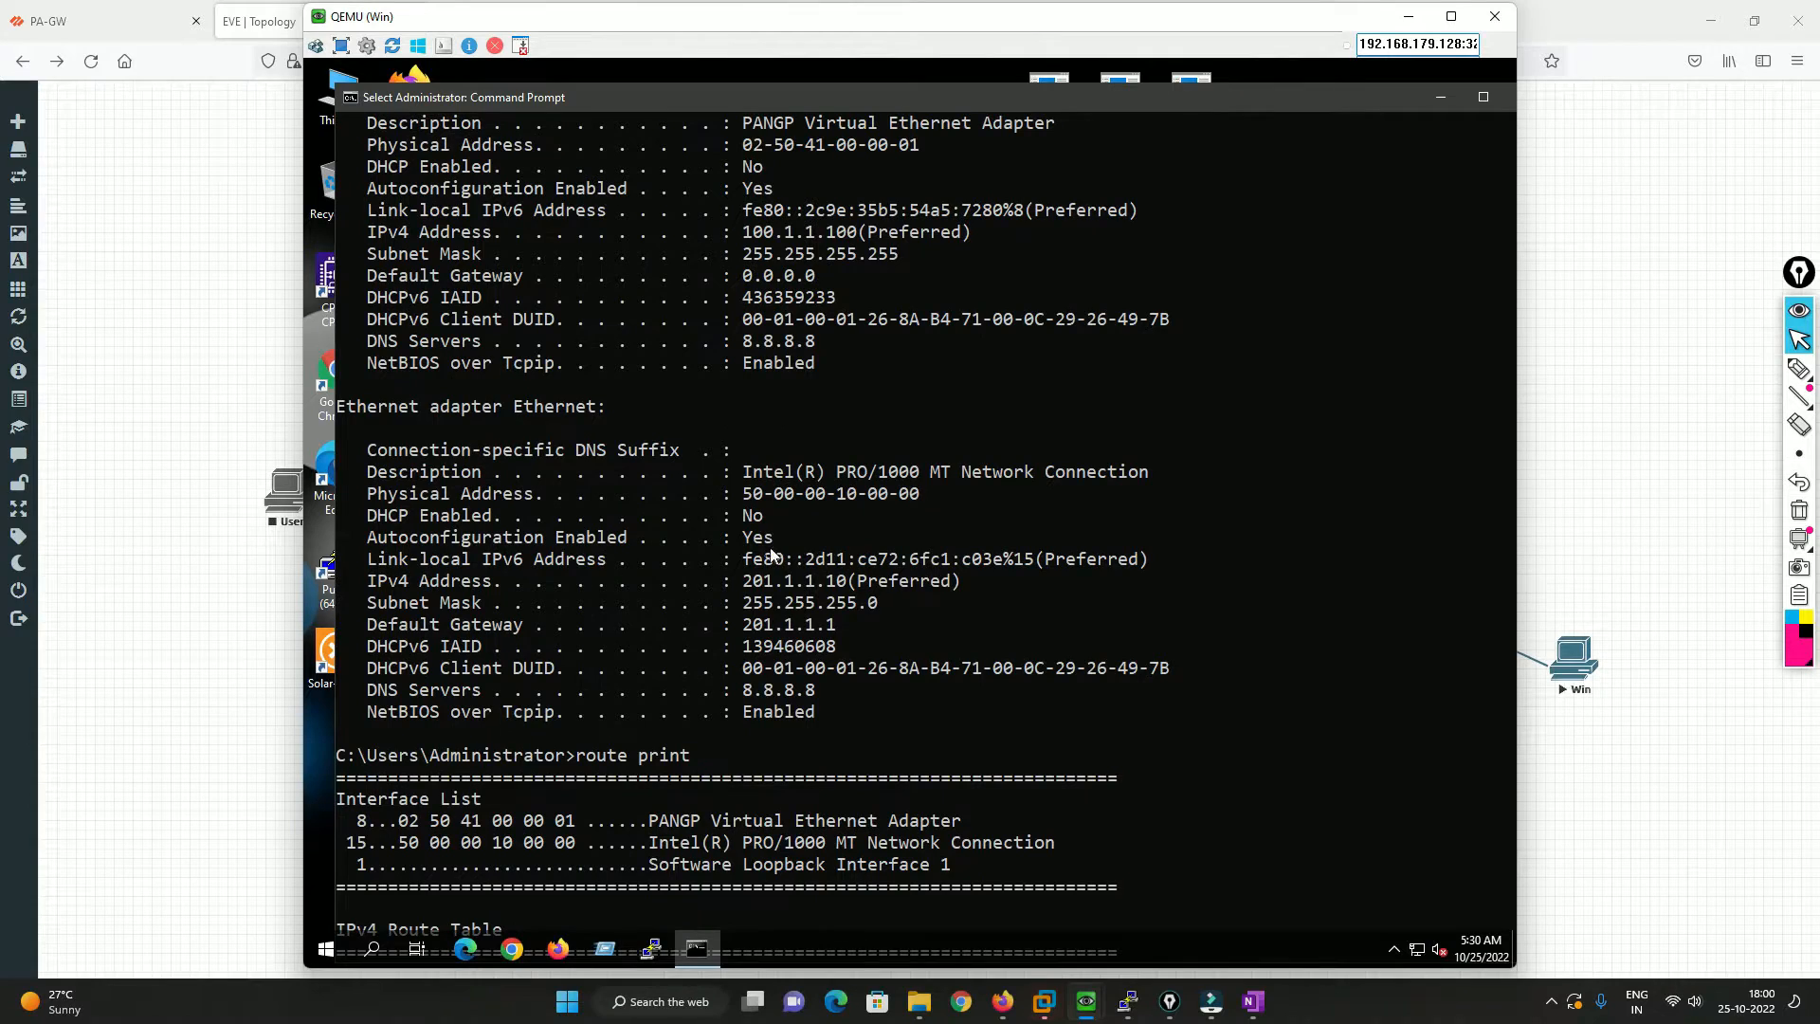
{"action": "left_click_drag", "start_coordinate": [745, 582], "coordinate": [842, 586]}
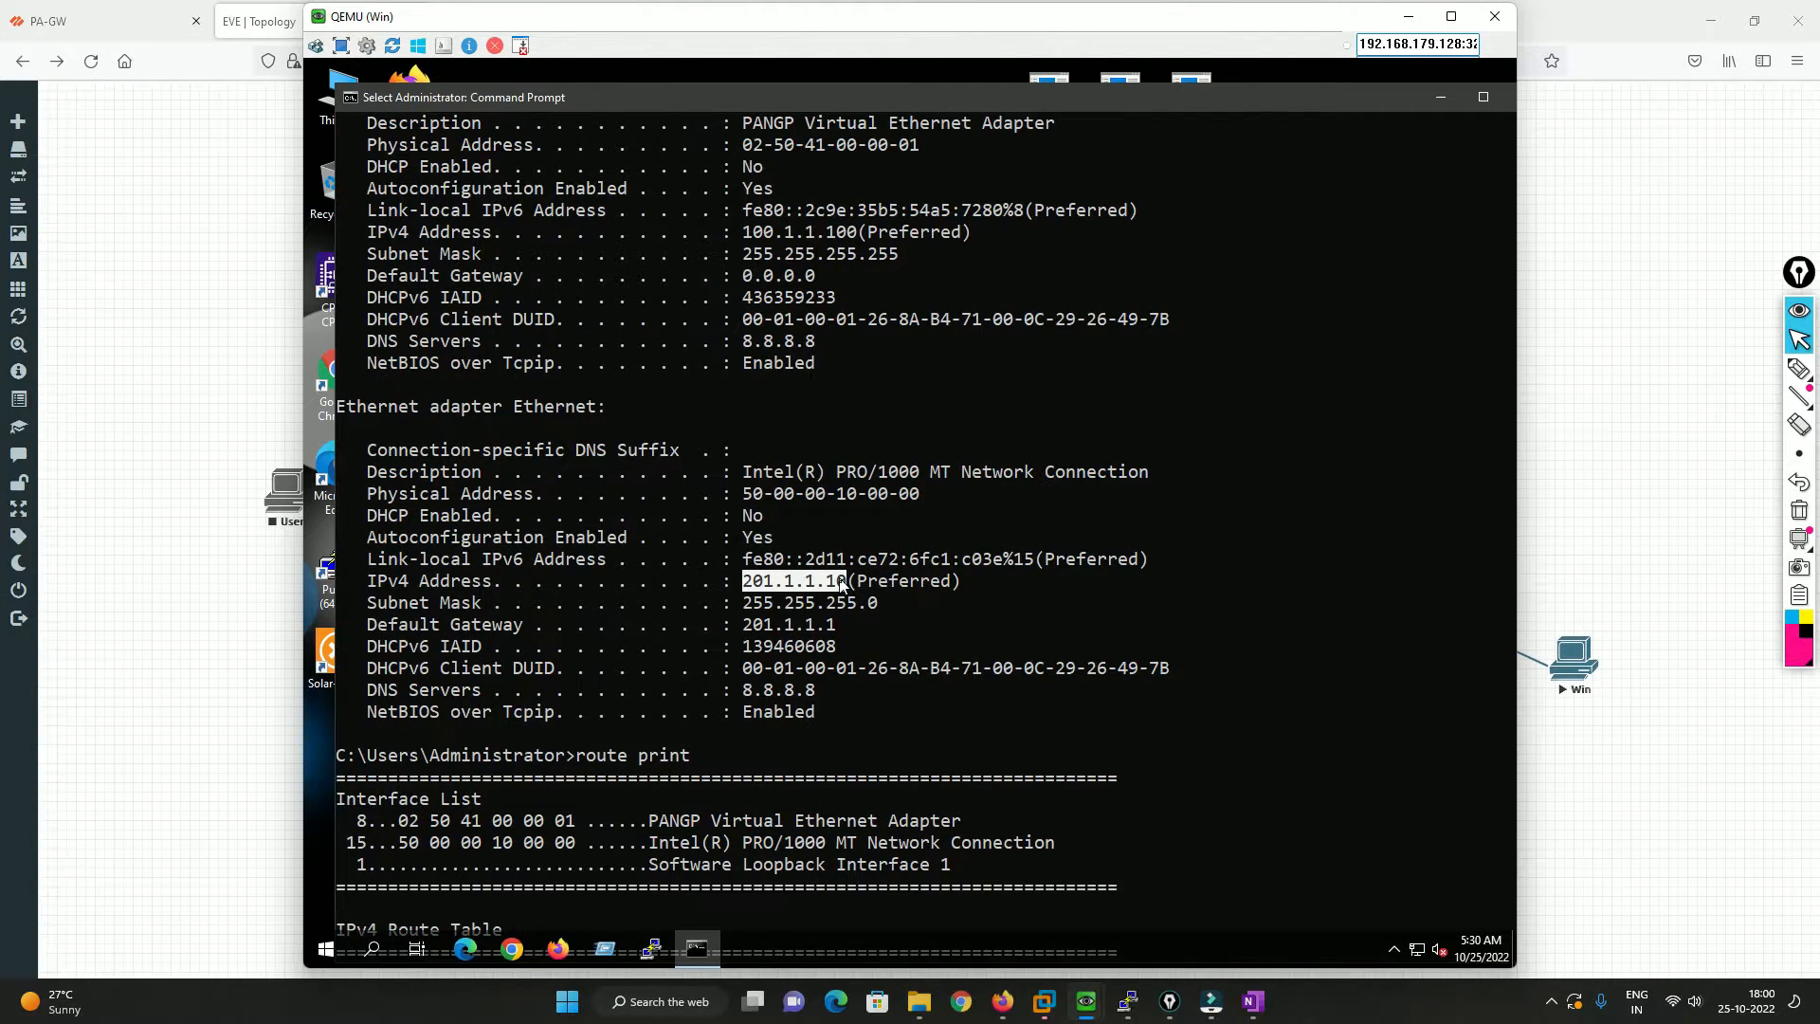
{"action": "scroll", "coordinate": [907, 684], "scroll_direction": "down", "scroll_amount": 20}
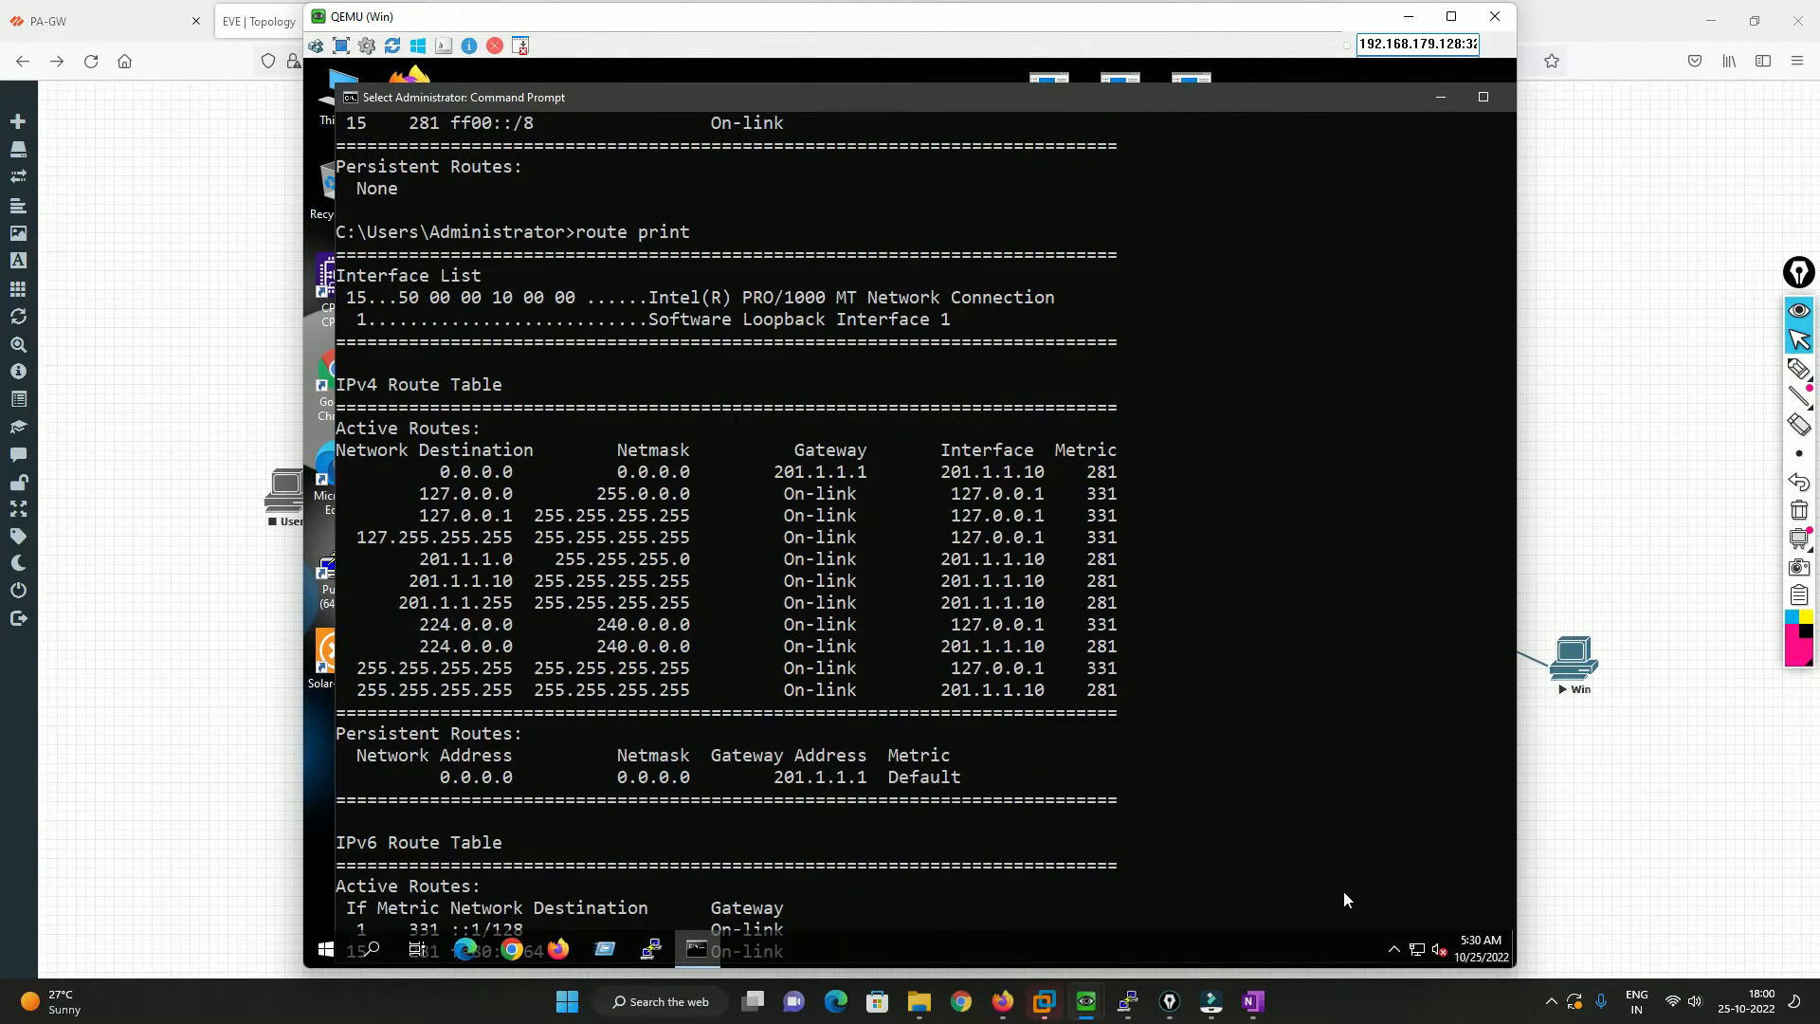
Step: Reconnect the GlobalProtect client while reviewing the earlier route table with the PANGP adapter's default route
{"action": "left_click", "coordinate": [1395, 949]}
{"action": "left_click", "coordinate": [1413, 872]}
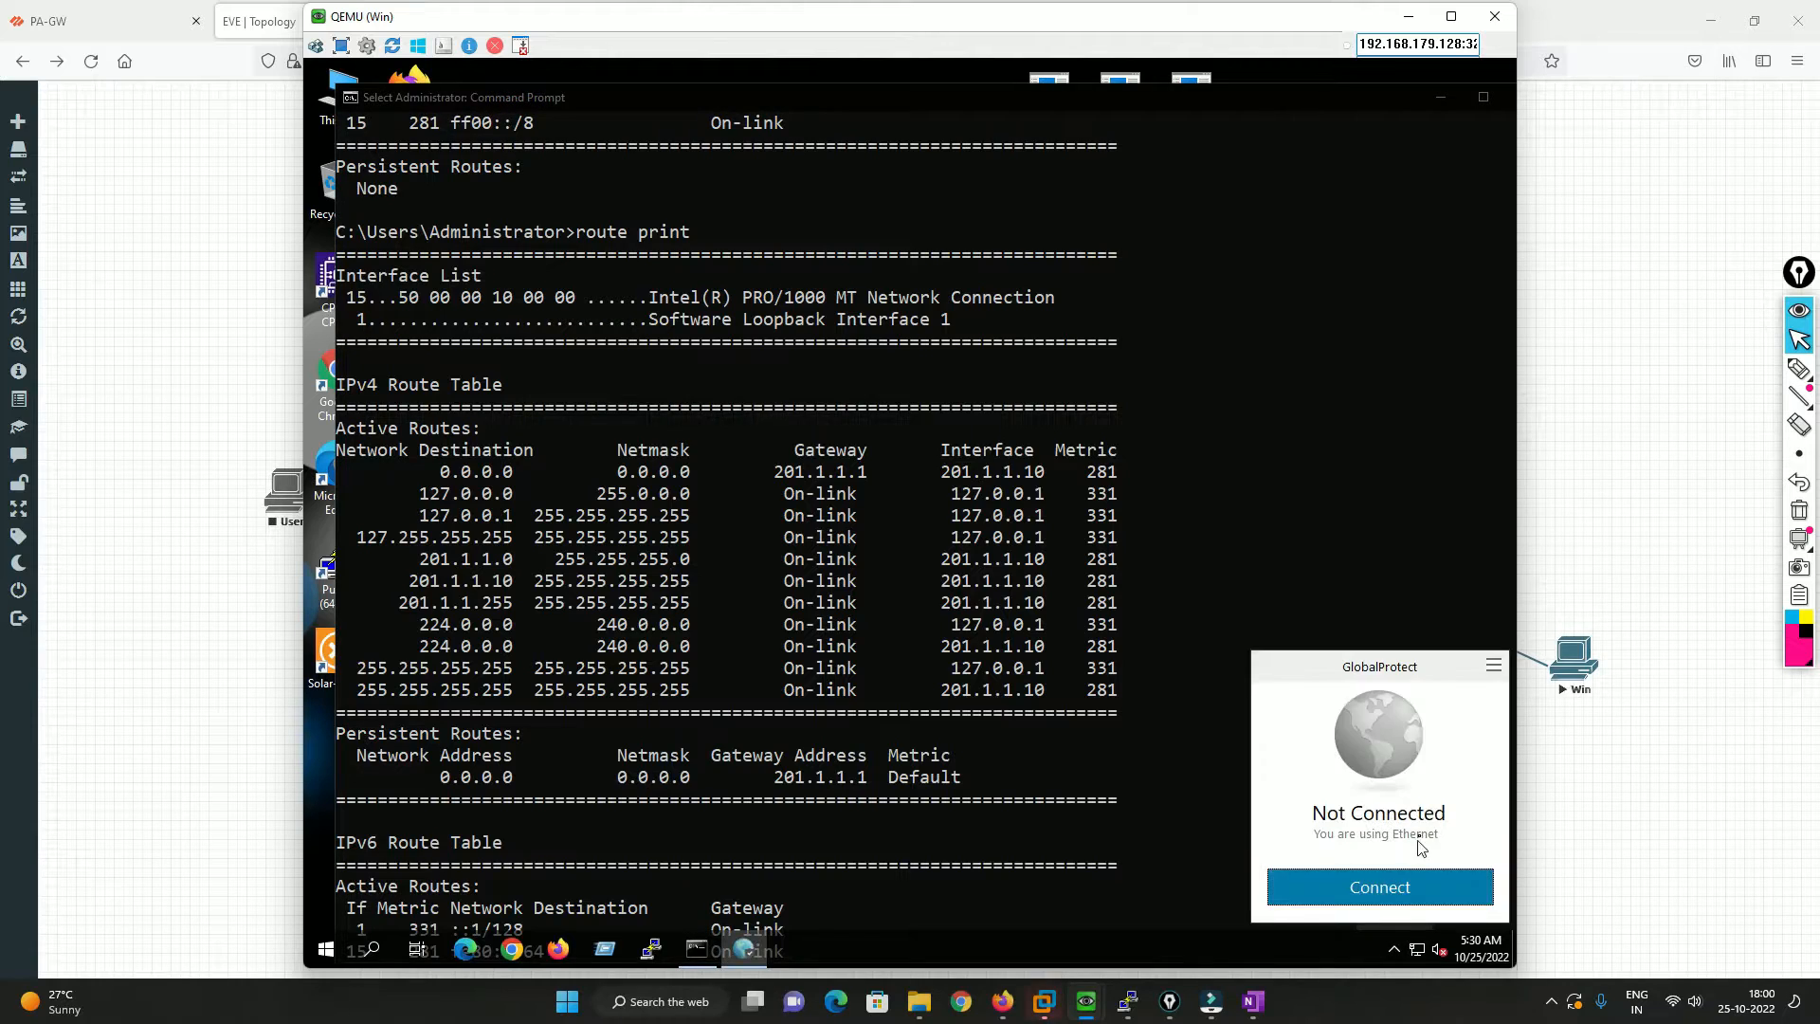
{"action": "left_click", "coordinate": [1402, 888]}
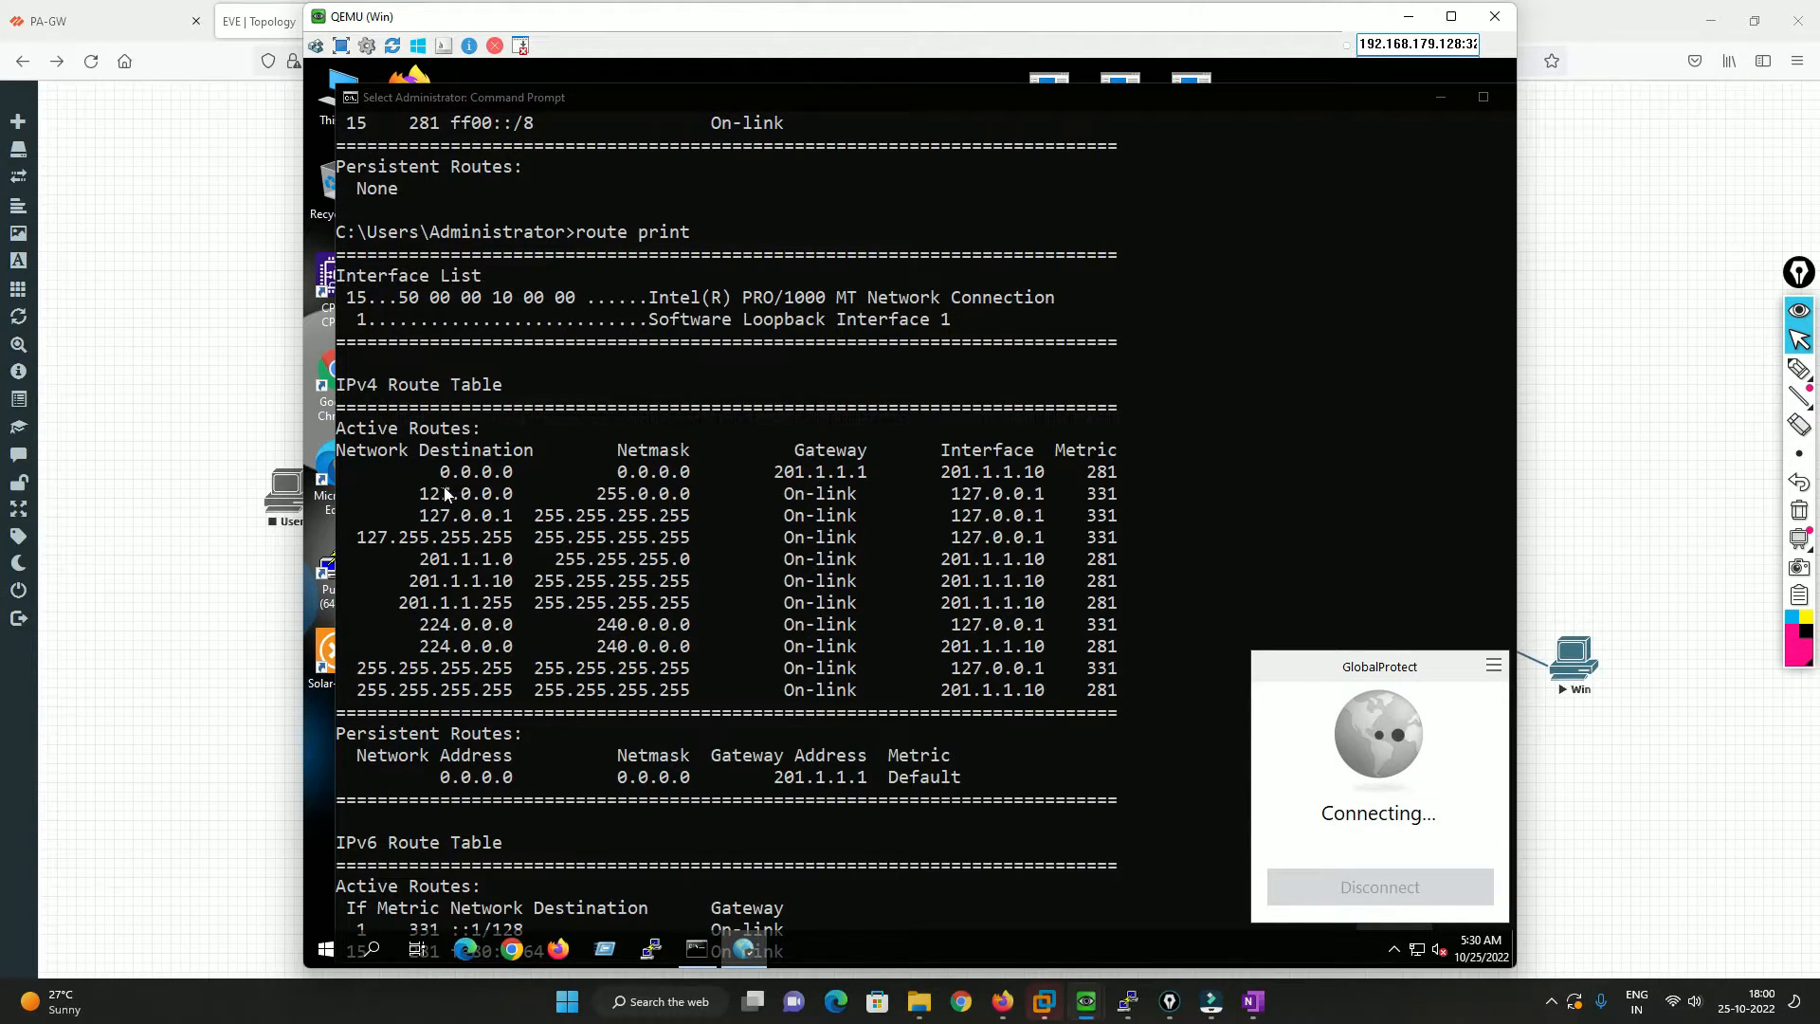
{"action": "scroll", "coordinate": [983, 631], "scroll_direction": "up", "scroll_amount": 4}
{"action": "scroll", "coordinate": [981, 623], "scroll_direction": "down", "scroll_amount": 20}
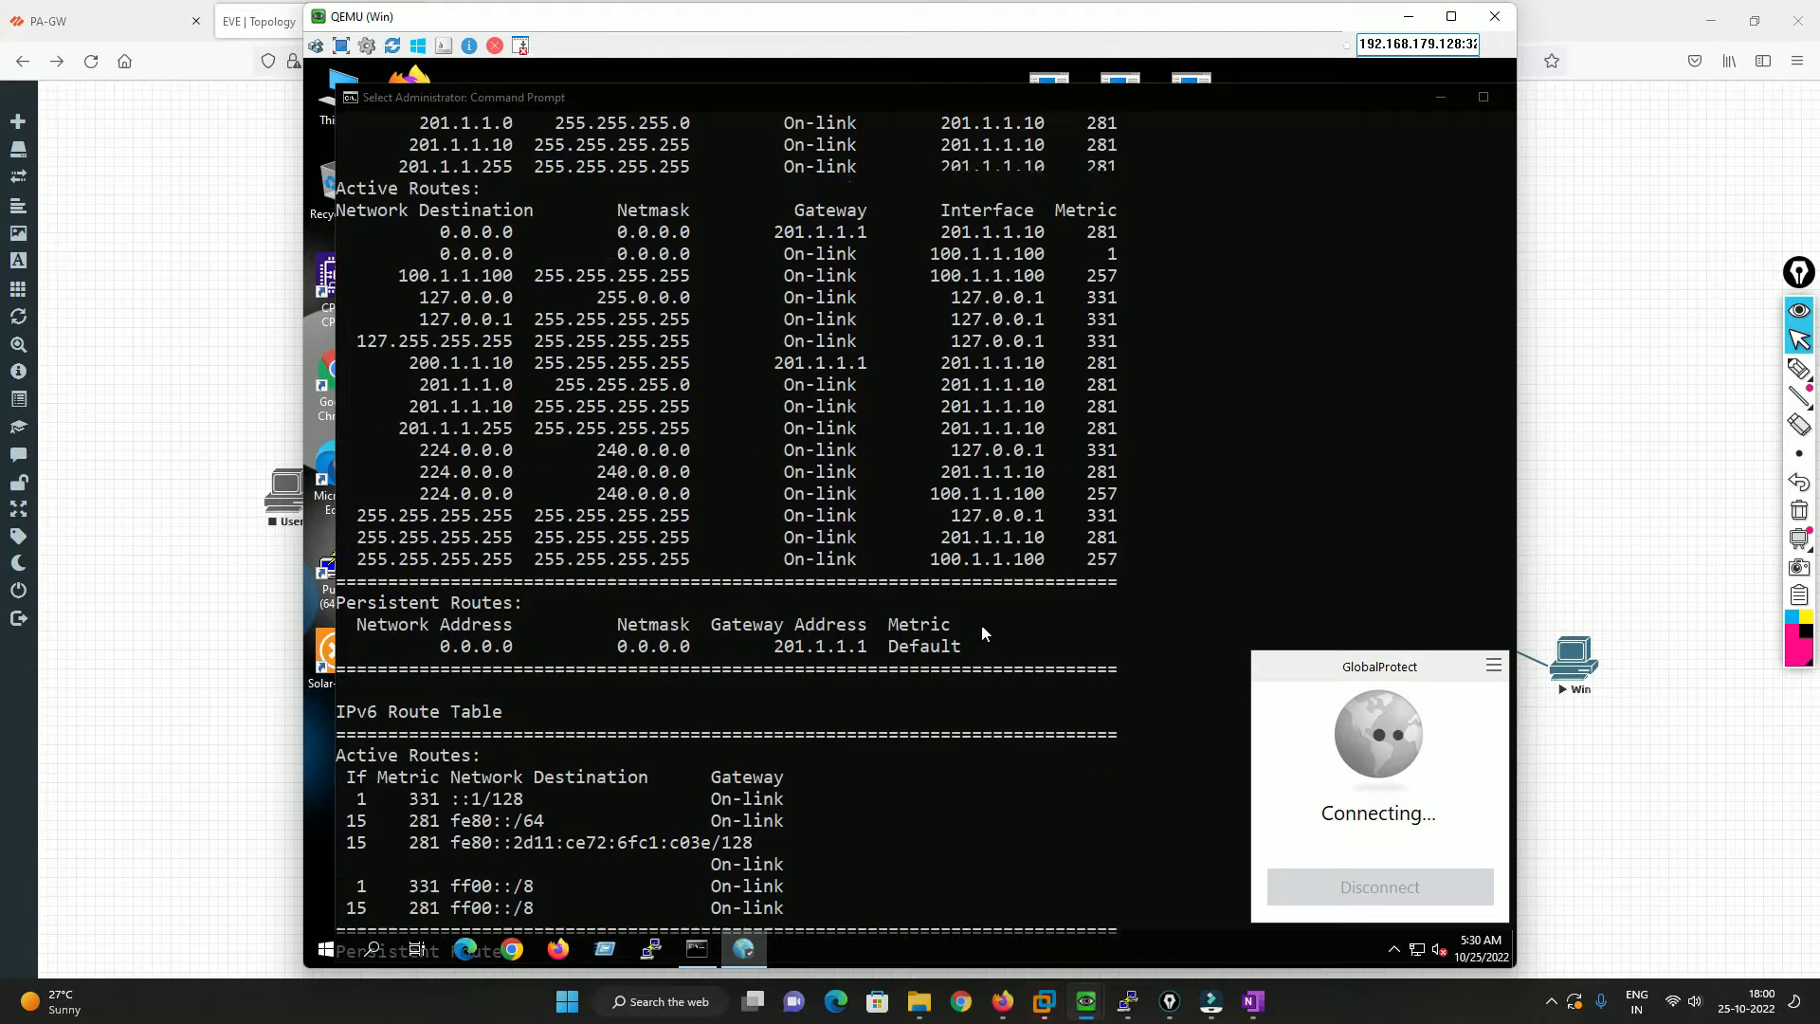
{"action": "scroll", "coordinate": [981, 624], "scroll_direction": "up", "scroll_amount": 4}
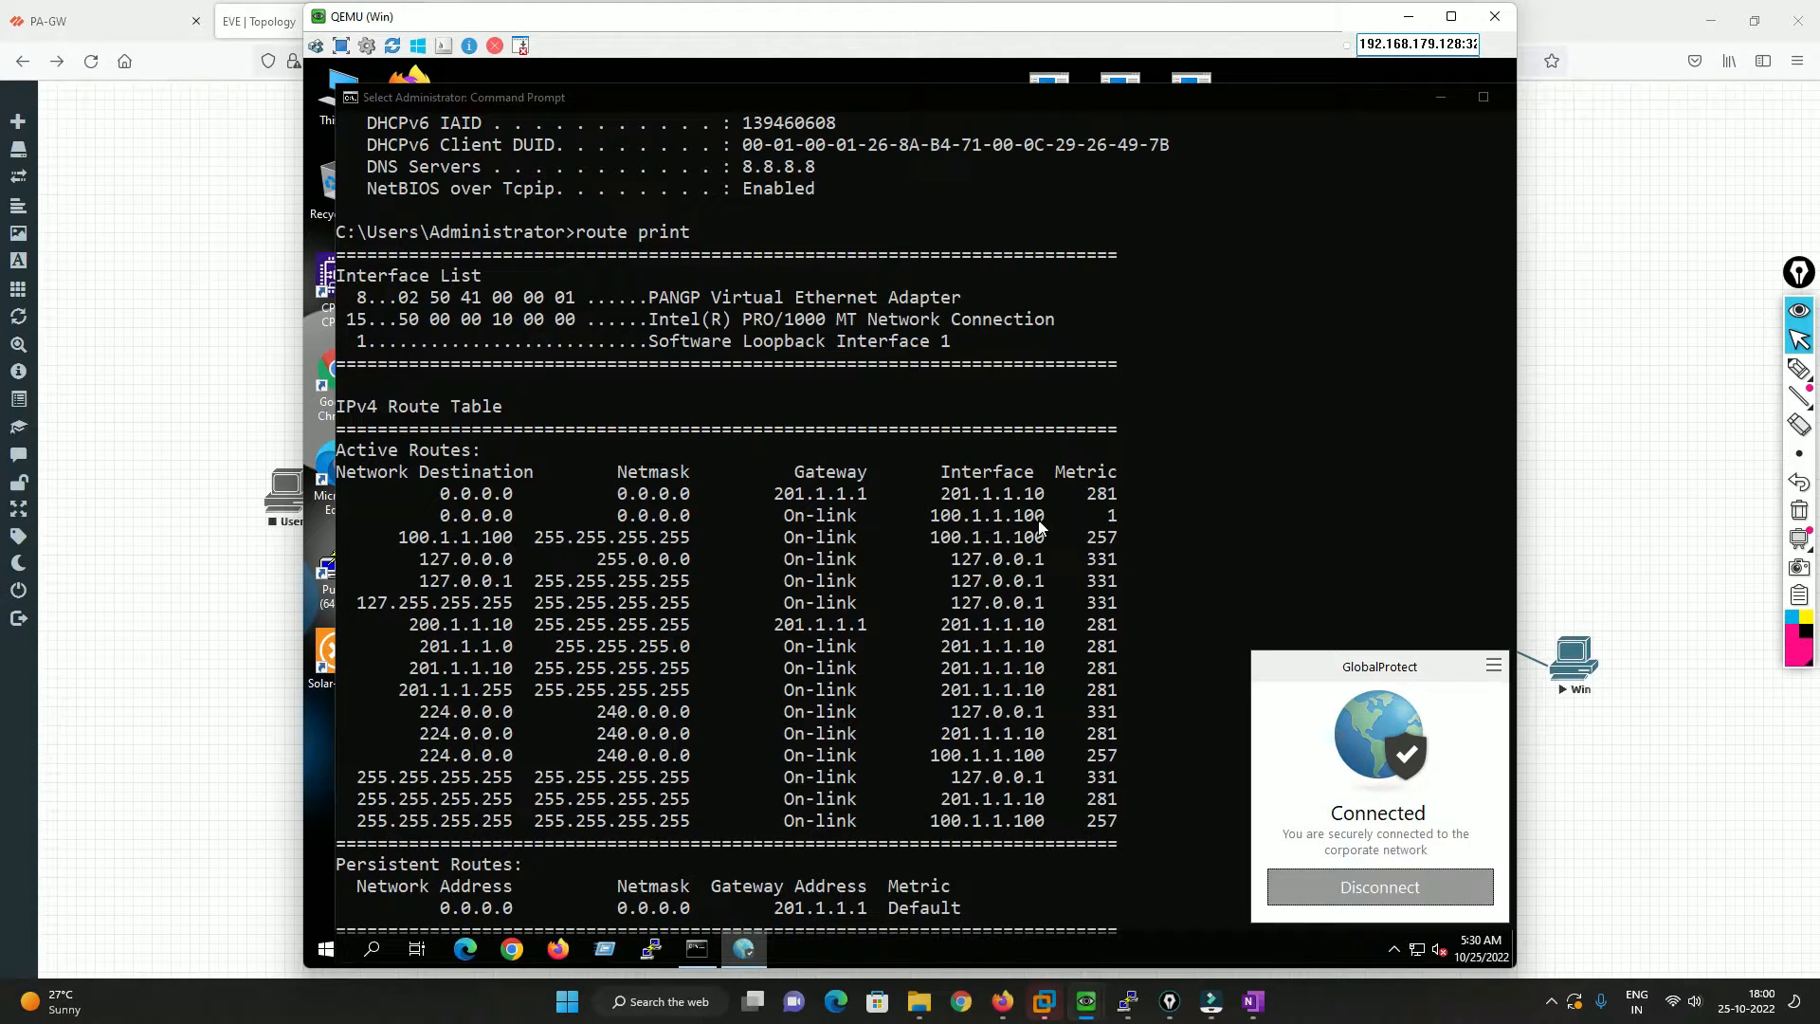
Step: Open the GlobalProtect settings and show the connection details of gateway GP-GW
{"action": "left_click", "coordinate": [1497, 669]}
{"action": "left_click", "coordinate": [1389, 677]}
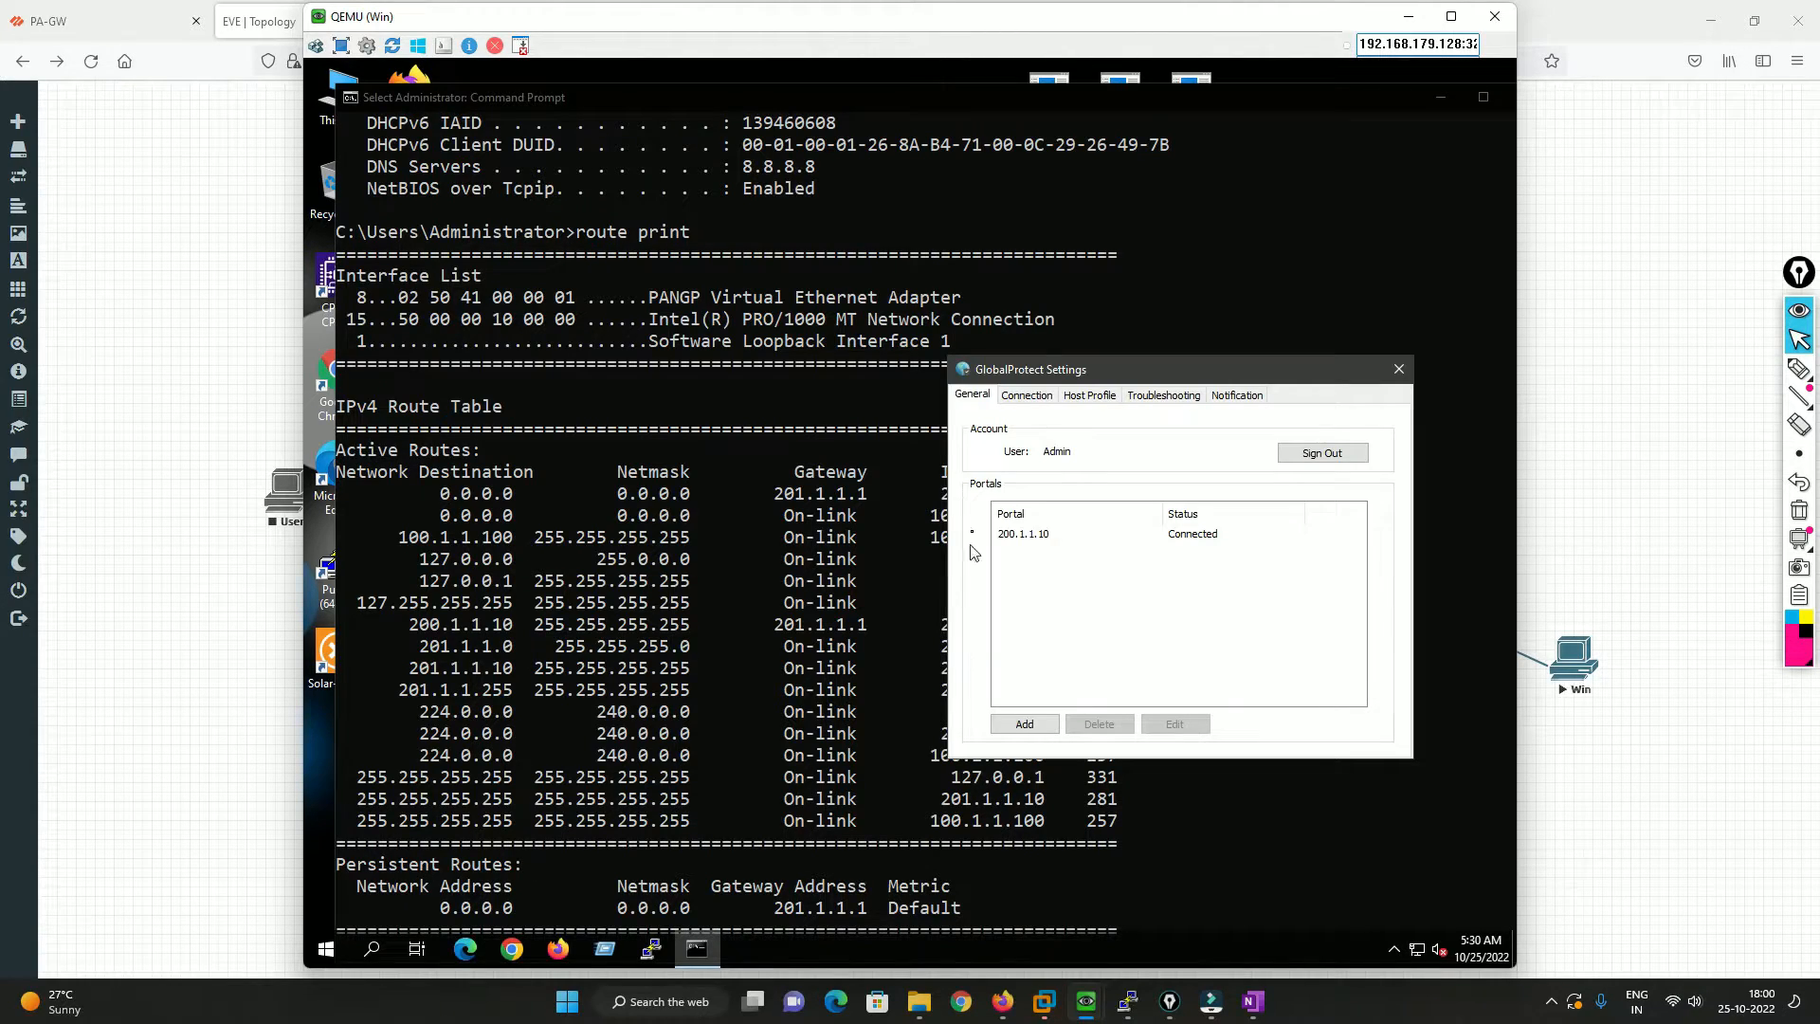
{"action": "left_click", "coordinate": [1030, 397]}
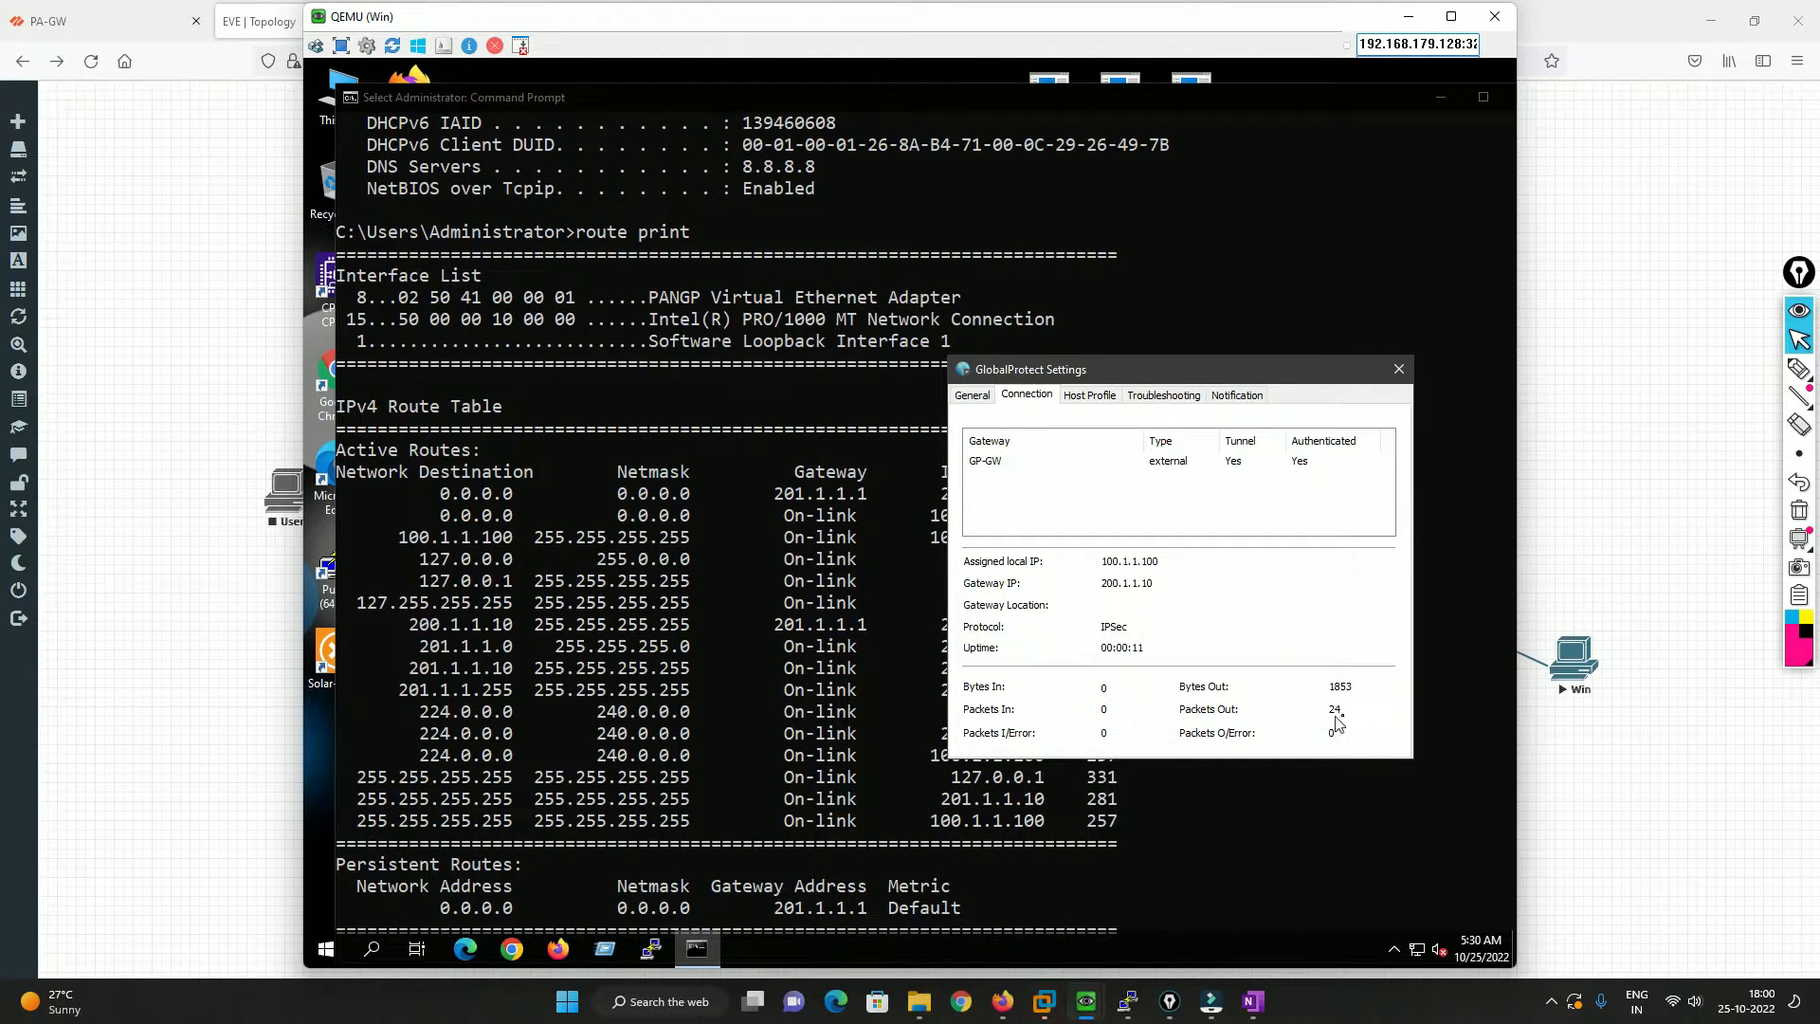
{"action": "left_click", "coordinate": [558, 948]}
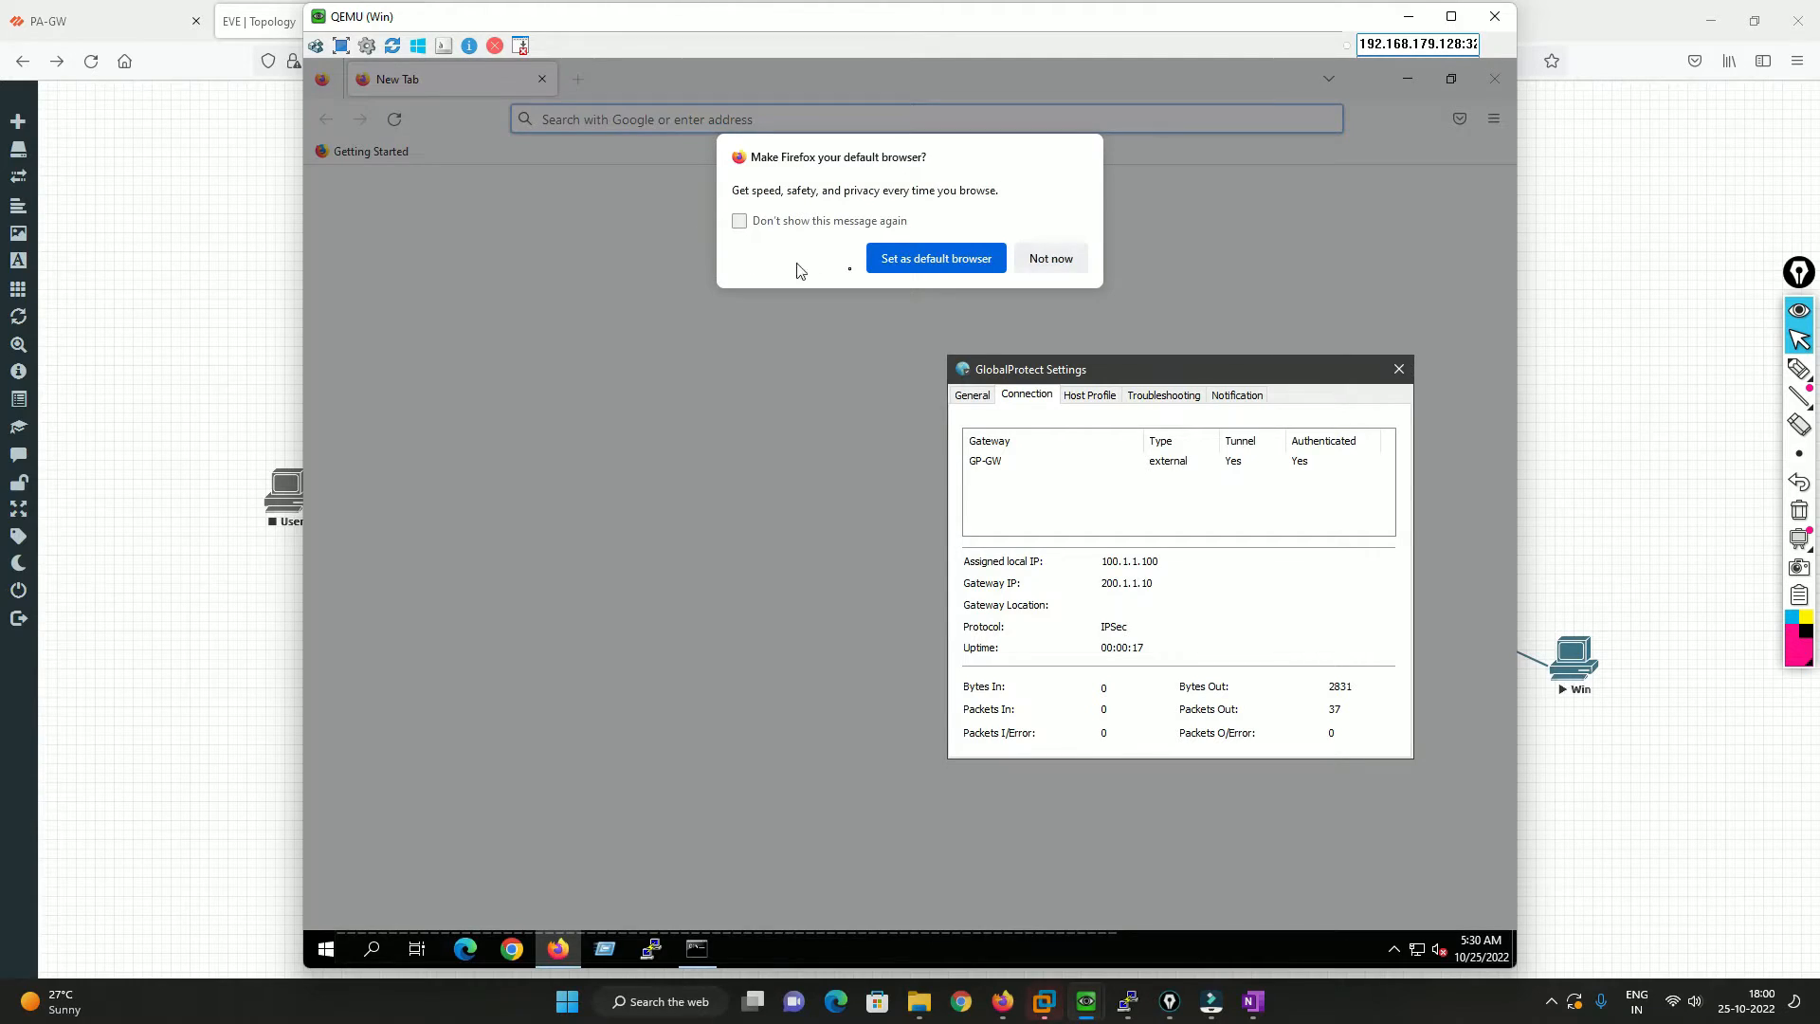
{"action": "left_click", "coordinate": [1051, 259]}
{"action": "left_click", "coordinate": [726, 672]}
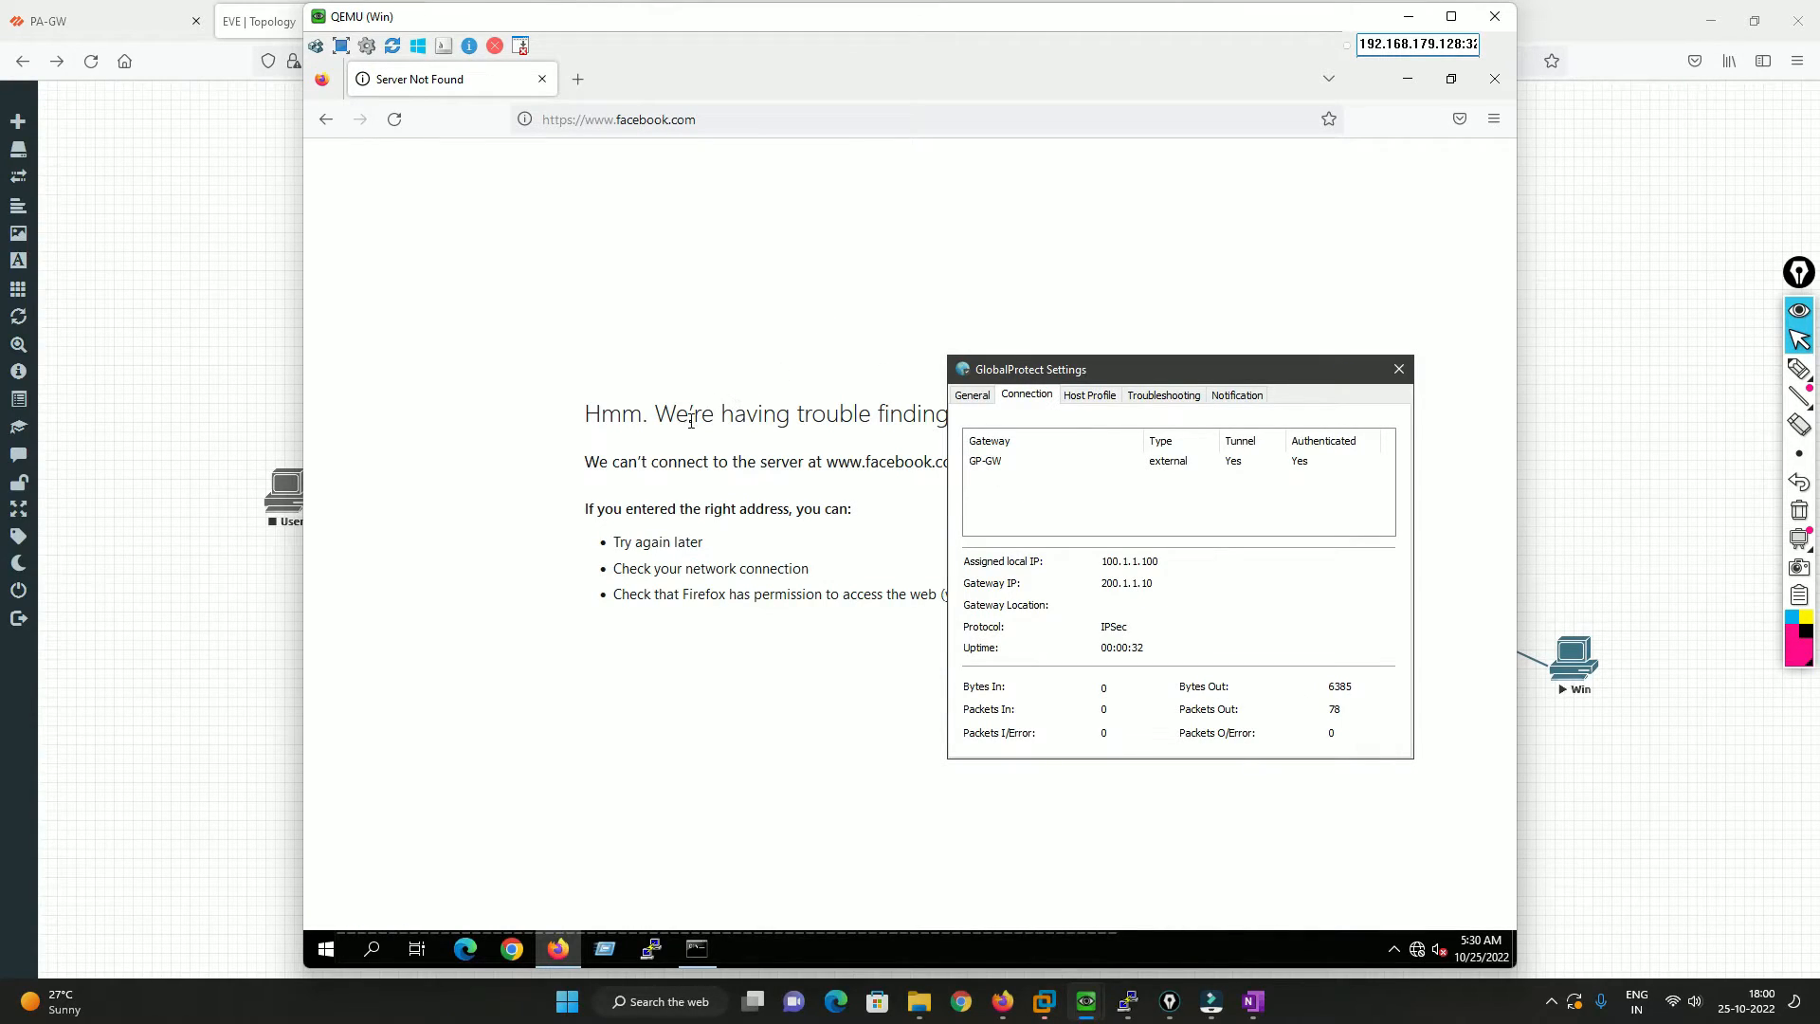
{"action": "left_click_drag", "start_coordinate": [691, 418], "coordinate": [887, 421]}
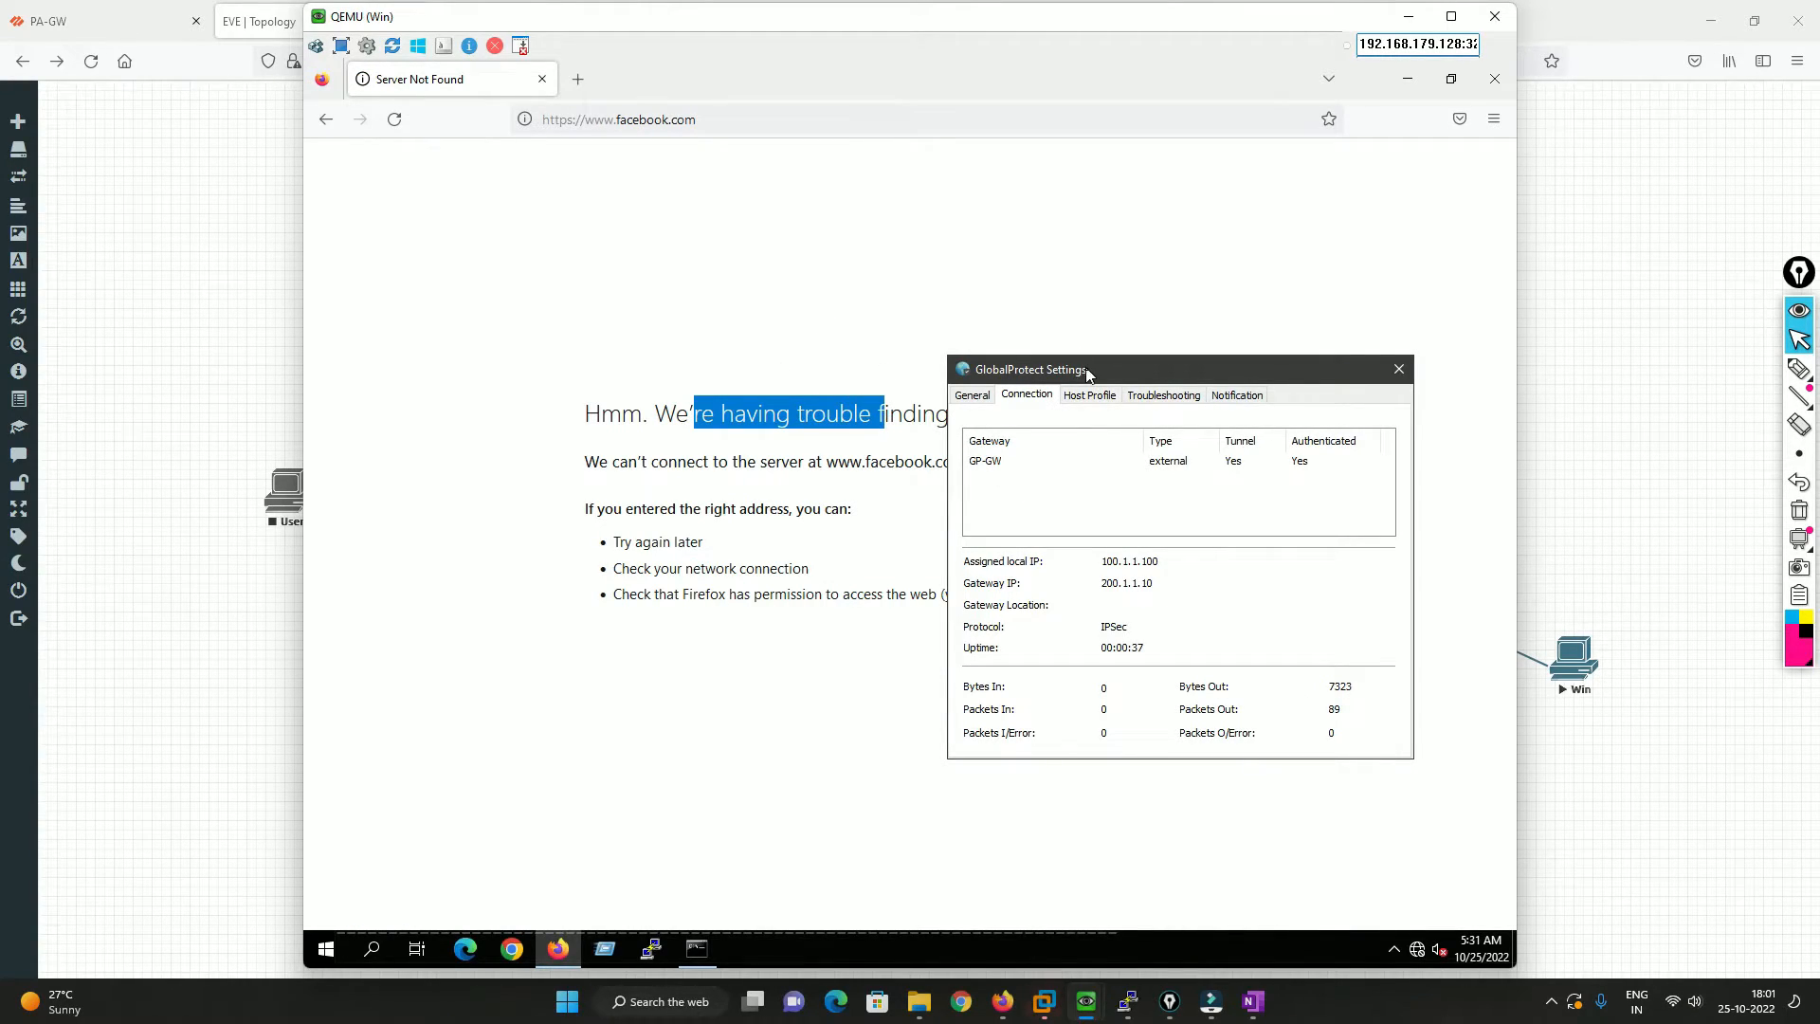
Step: Move the GlobalProtect settings window aside, switch to the PA-GW firewall, and show its traffic logs without the 10.1.1.2 destination filter
{"action": "left_click_drag", "start_coordinate": [1081, 373], "coordinate": [844, 289]}
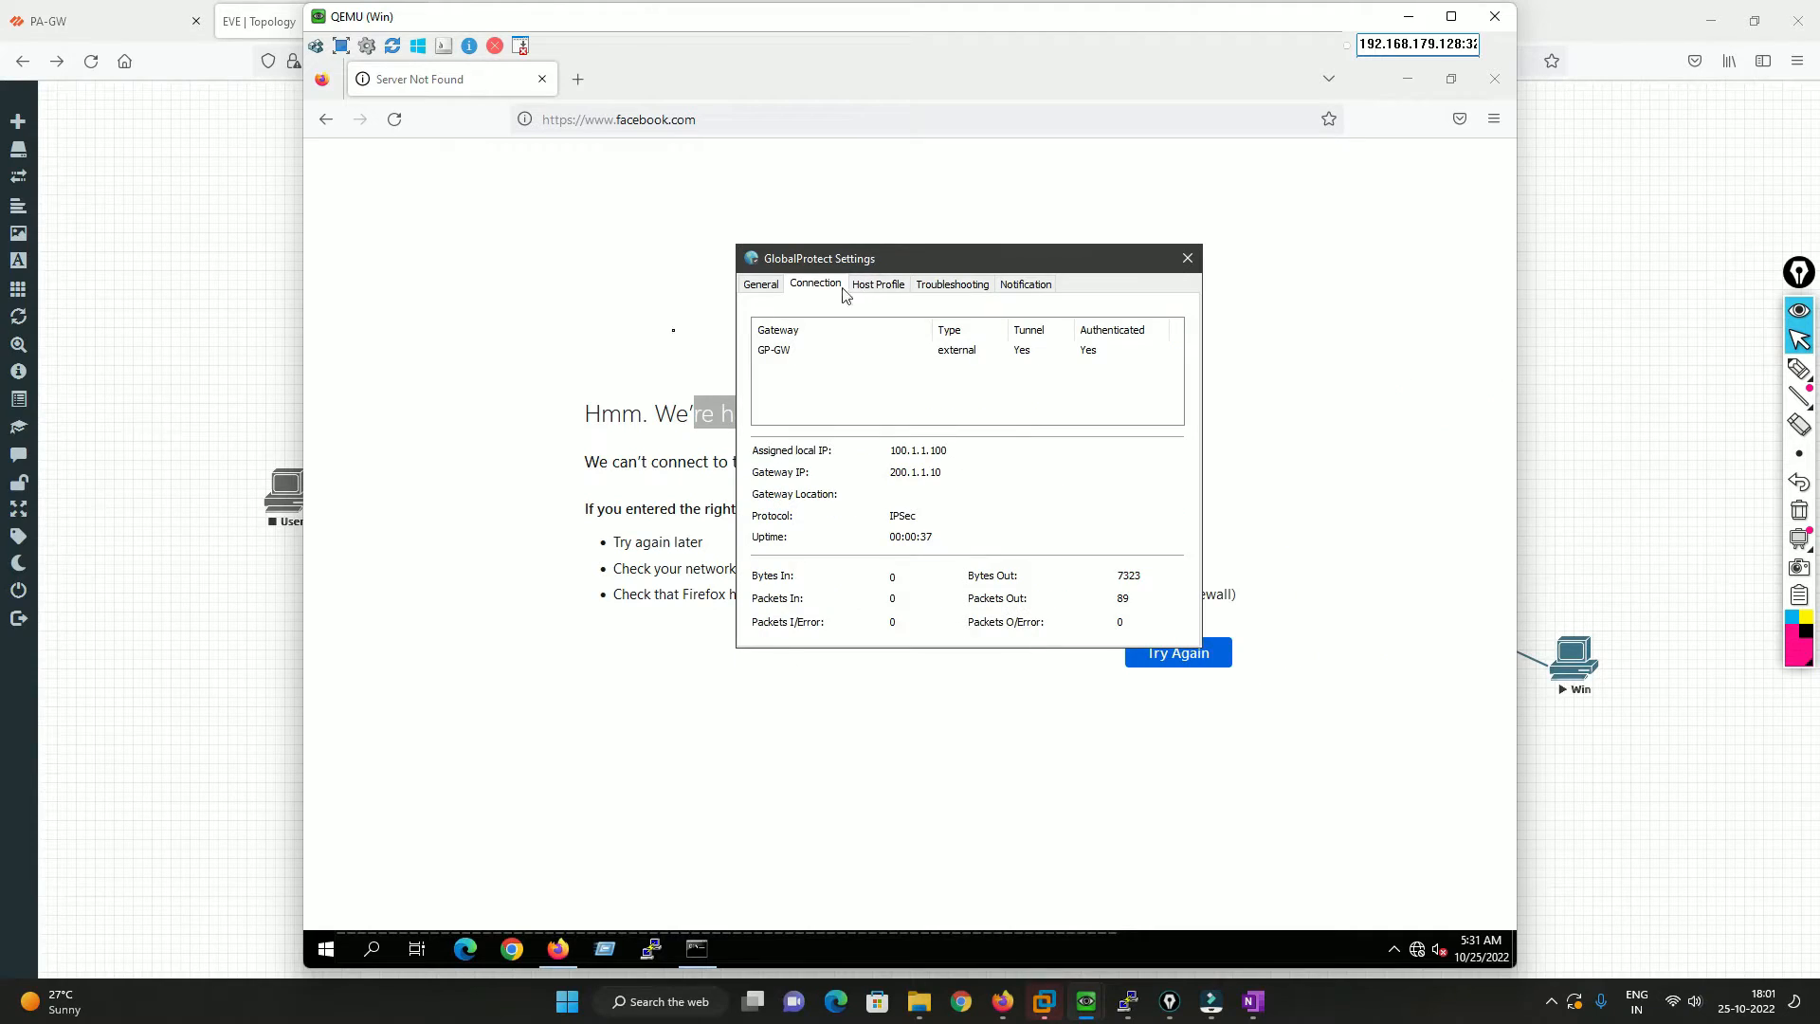
{"action": "left_click", "coordinate": [132, 351]}
{"action": "left_click", "coordinate": [66, 11]}
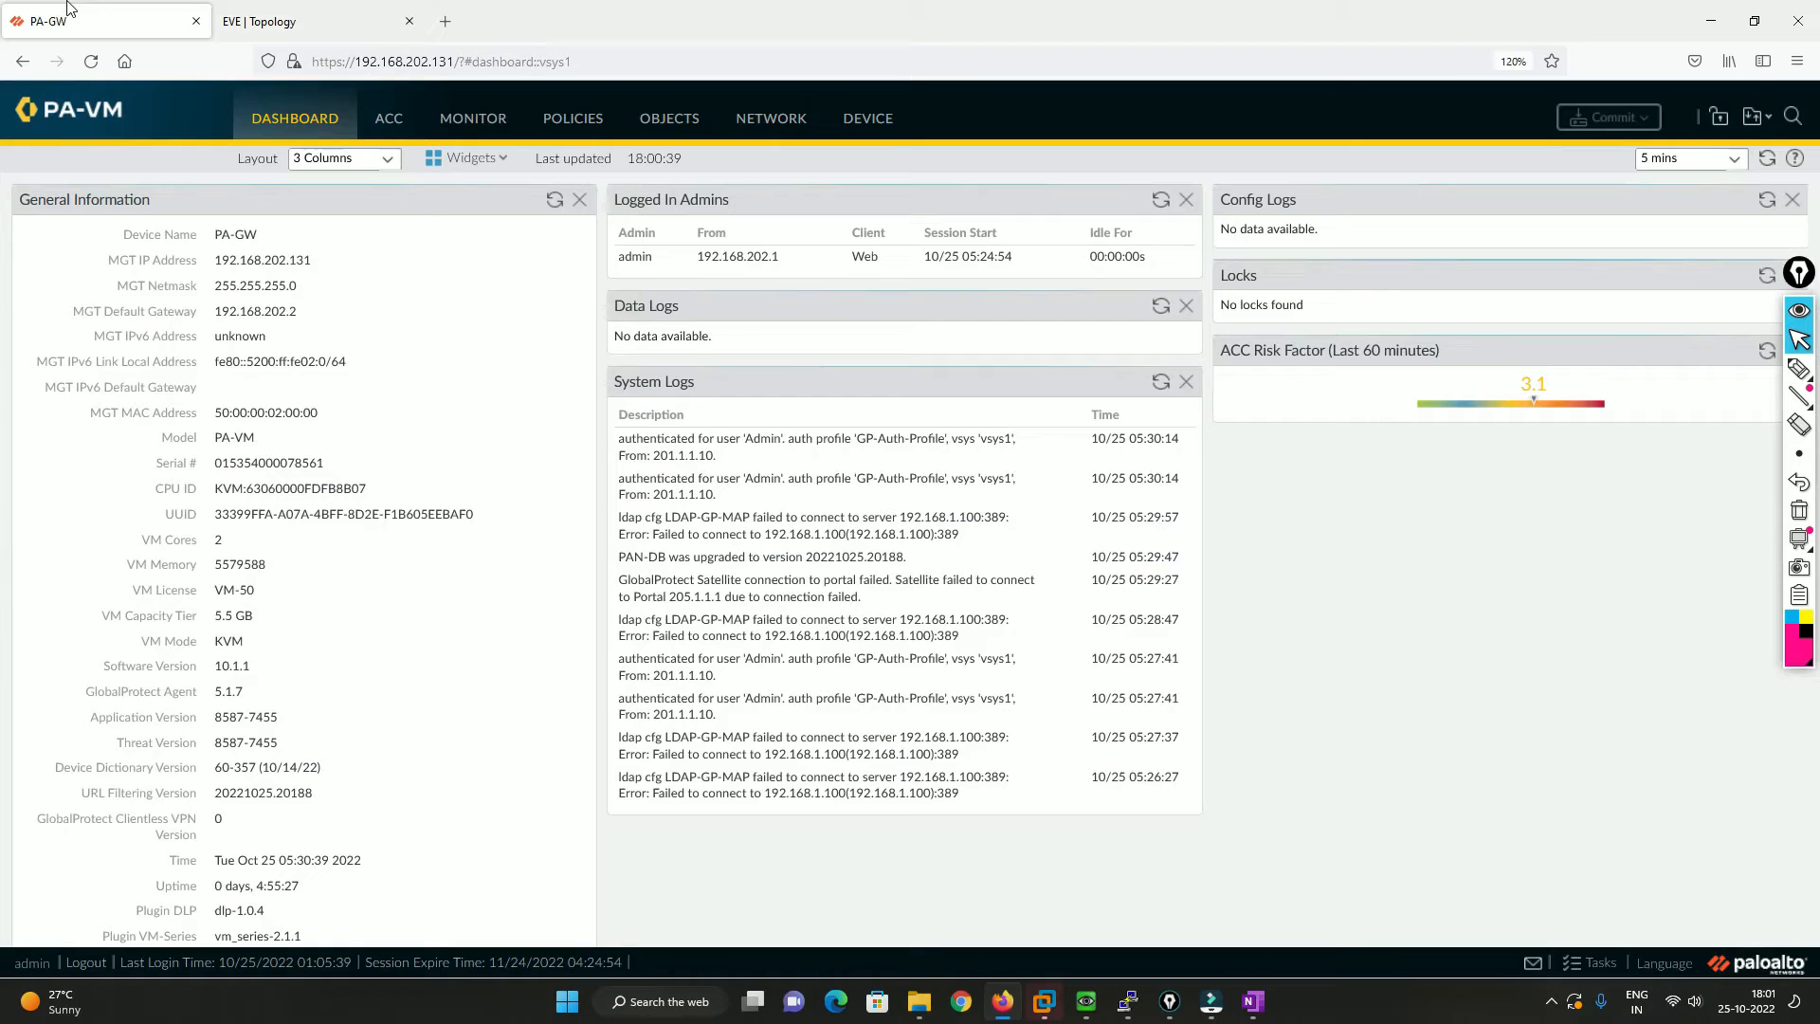
{"action": "left_click", "coordinate": [473, 118]}
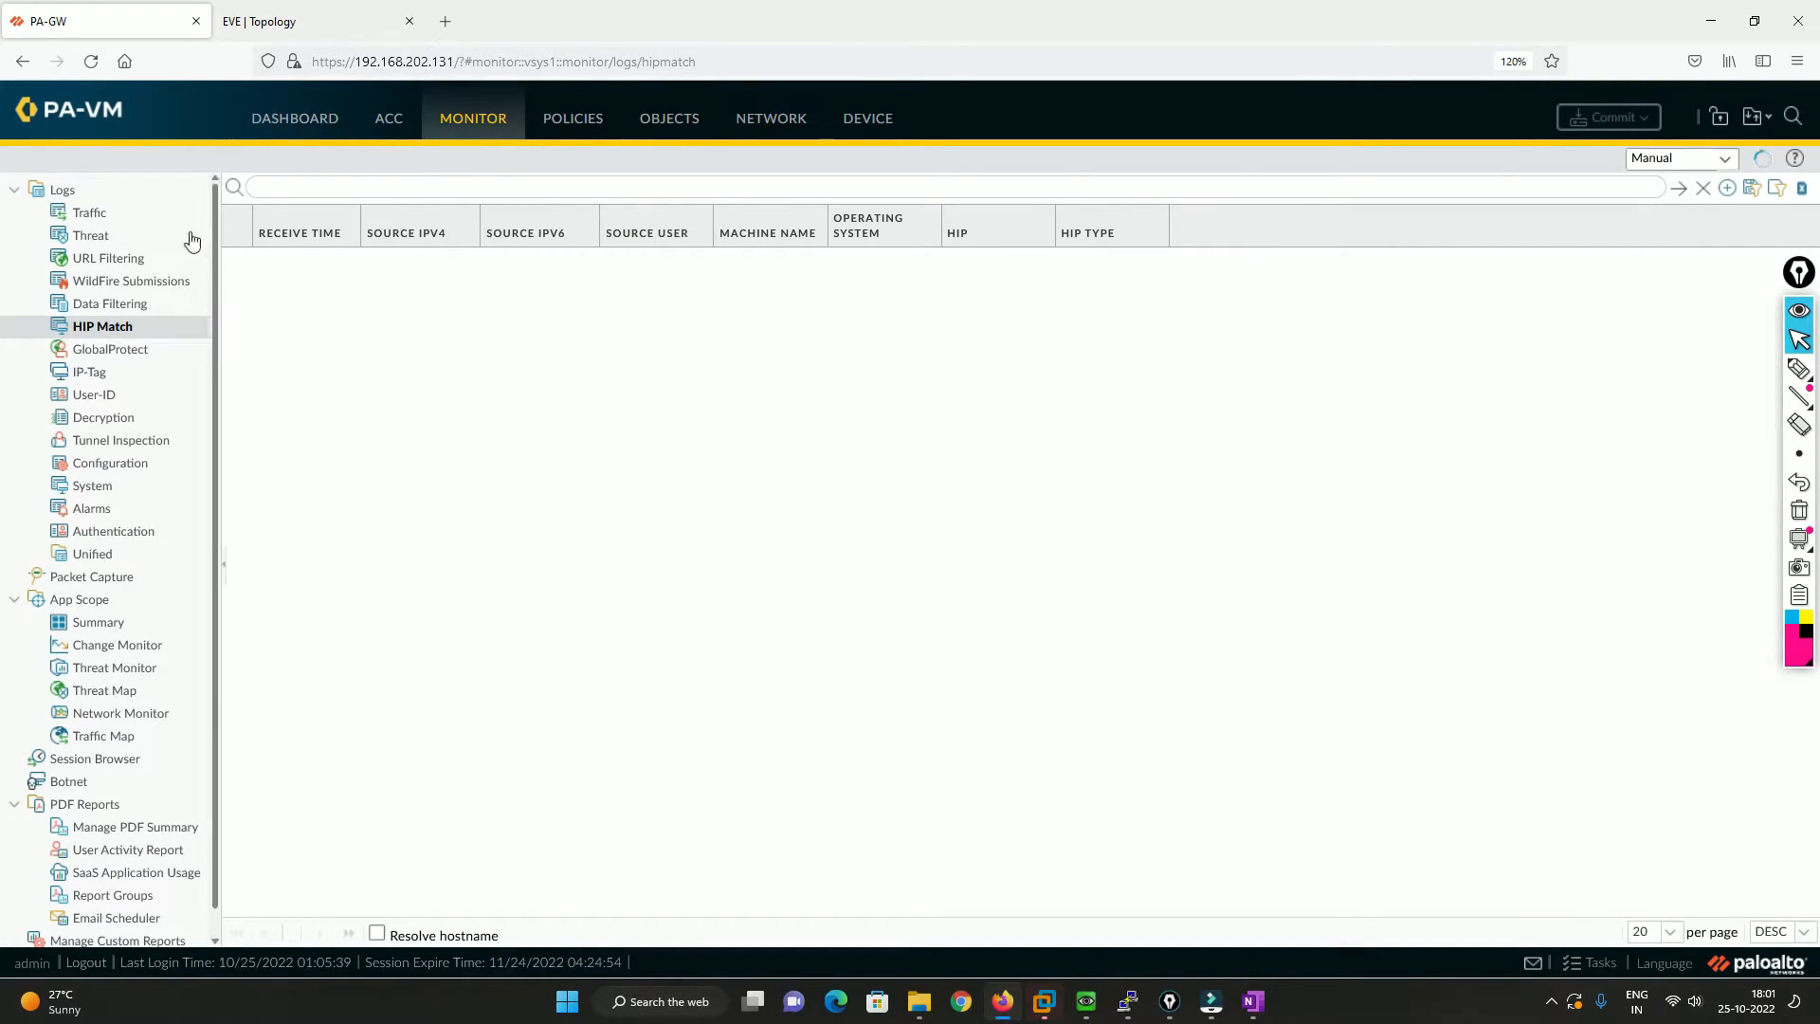
{"action": "left_click", "coordinate": [111, 214]}
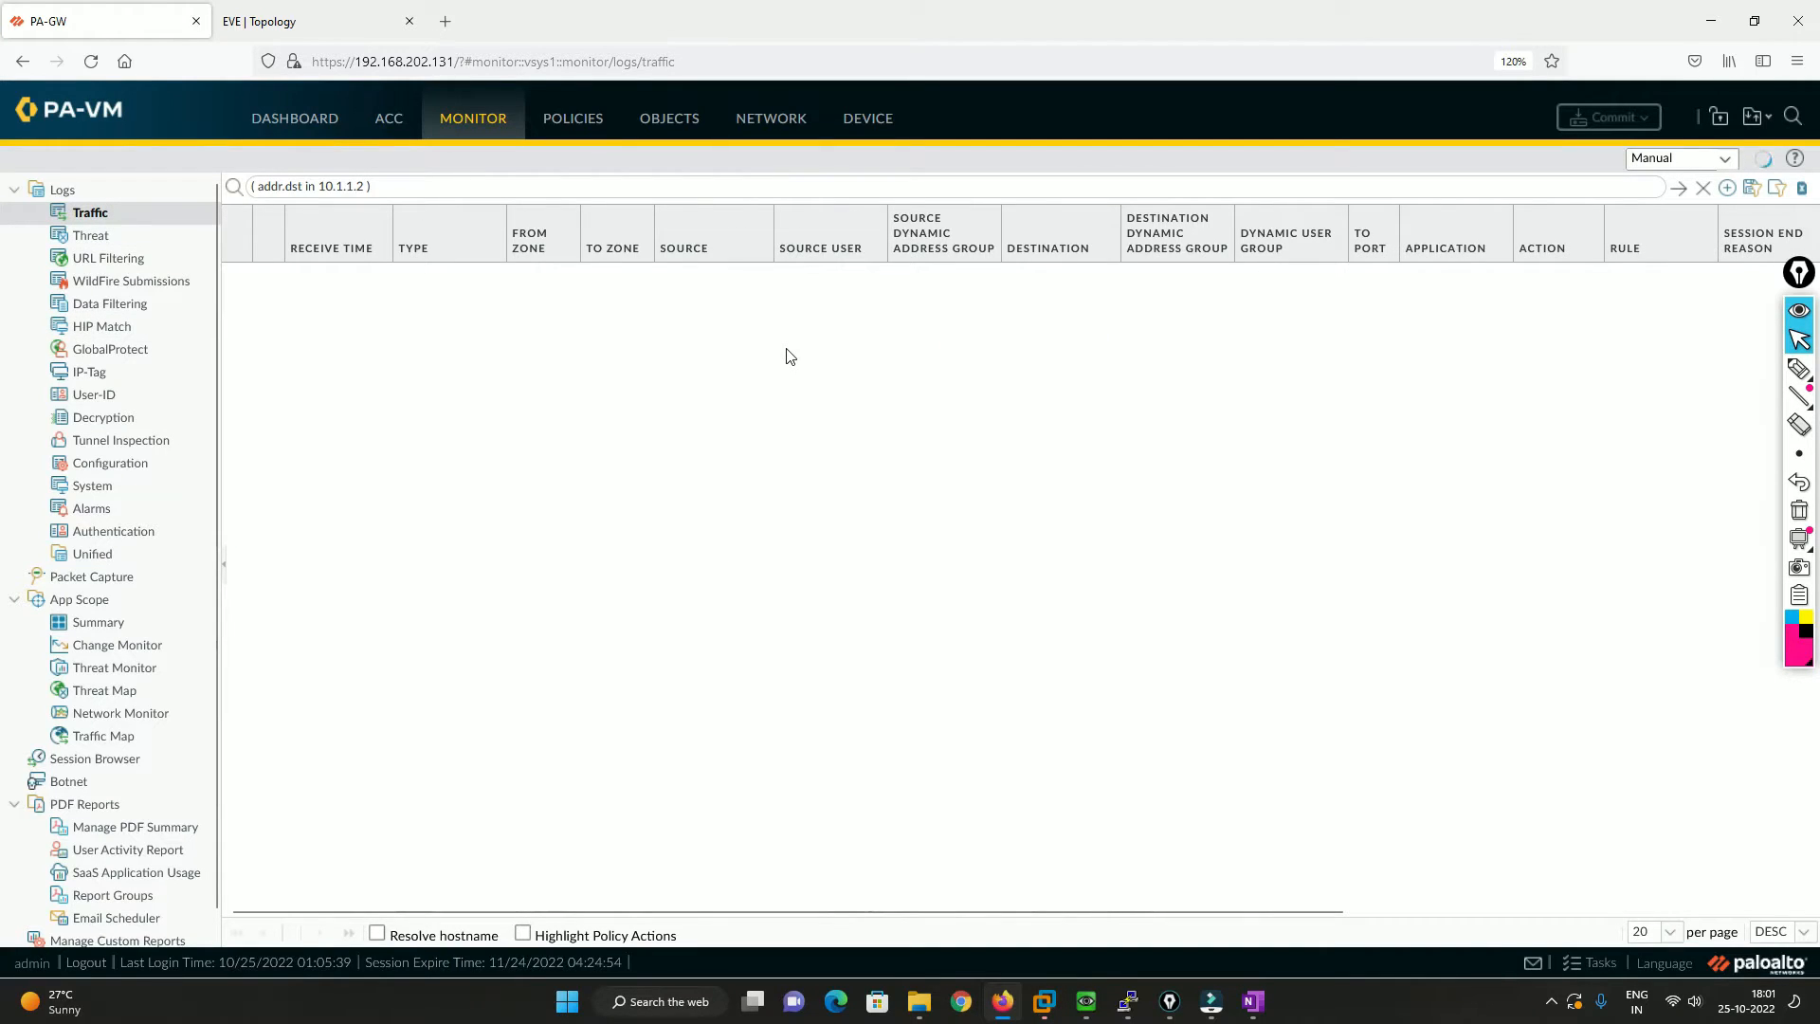
{"action": "left_click_drag", "start_coordinate": [387, 191], "coordinate": [118, 160]}
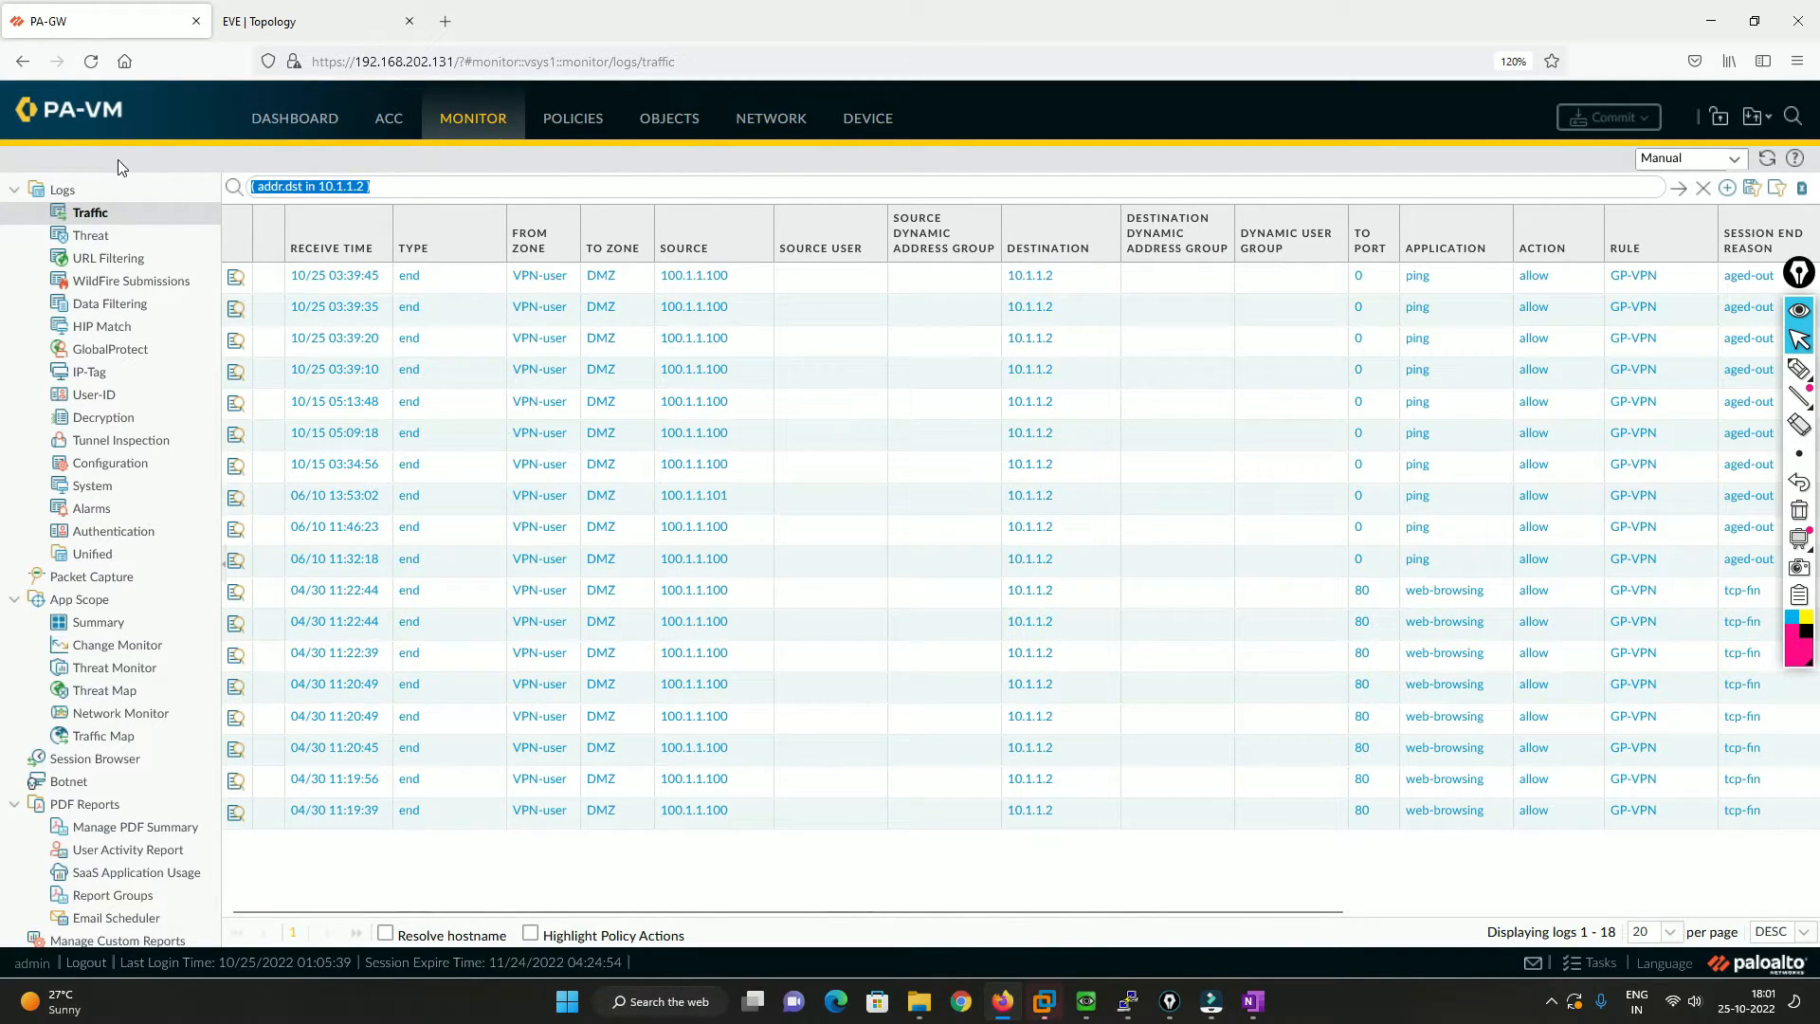
{"action": "key", "text": "BackSpace"}
{"action": "key", "text": "Return"}
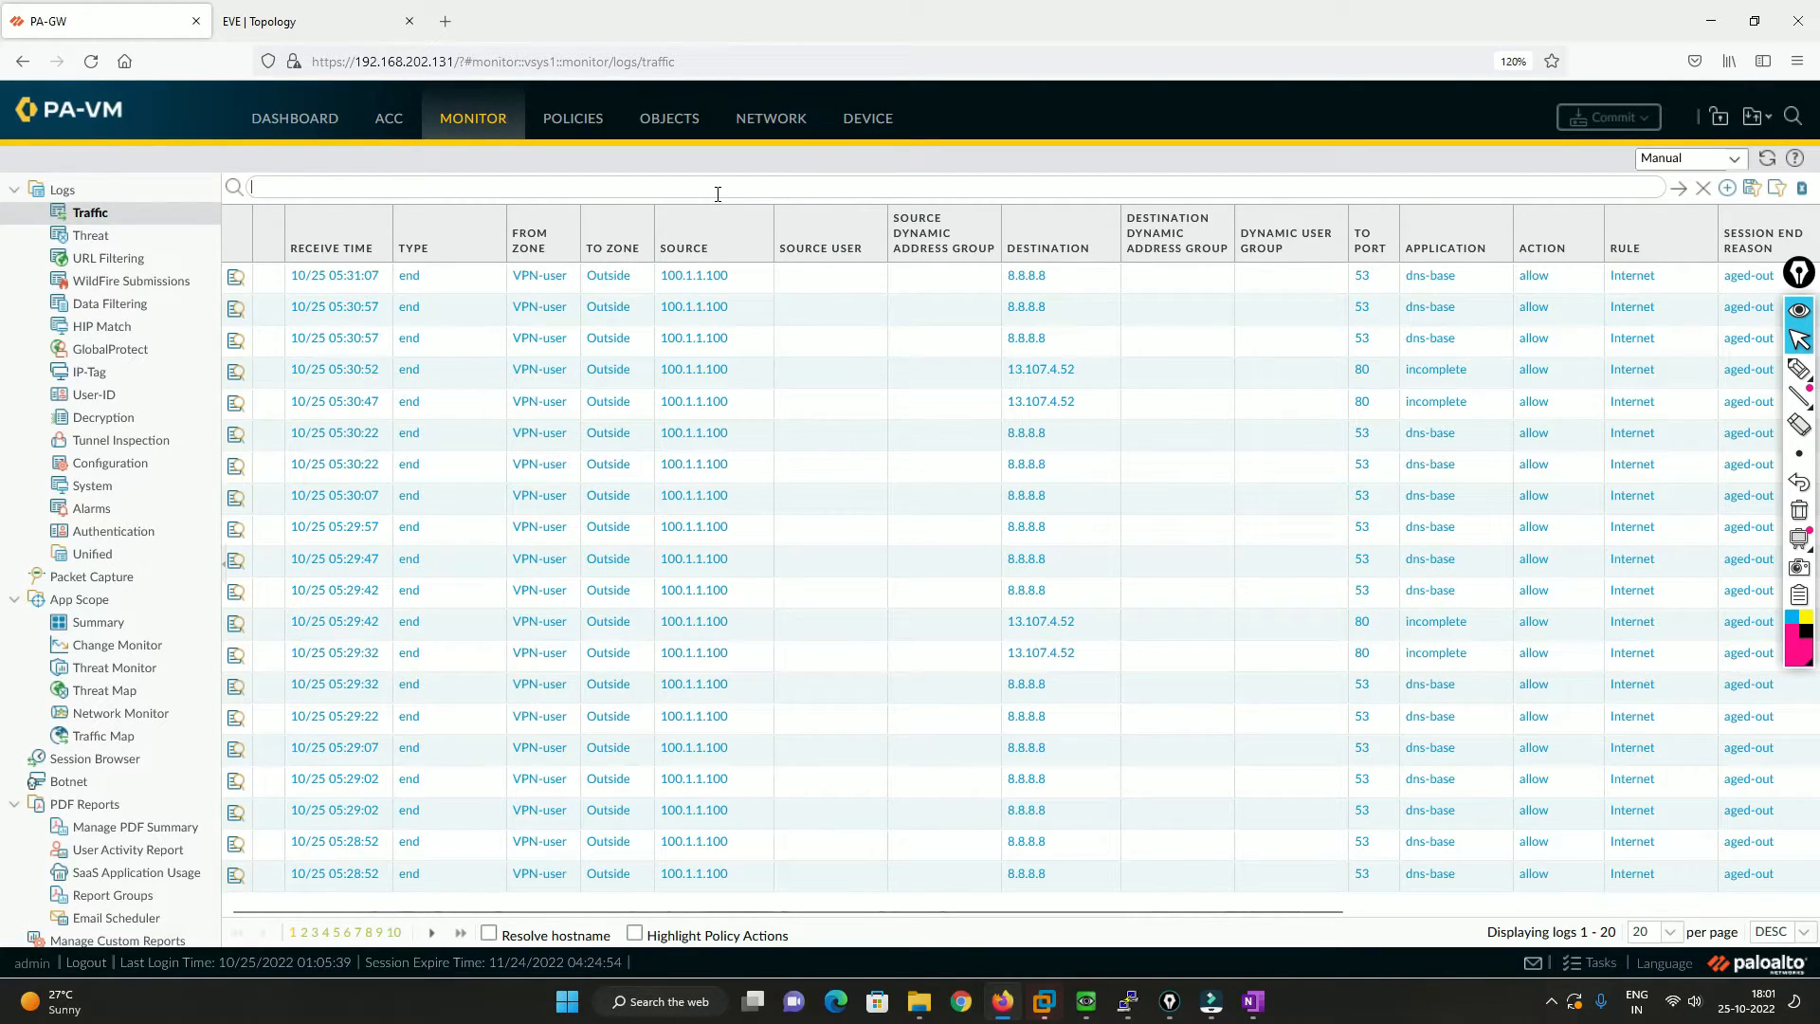
Step: Check the firewall in the EVE topology and inspect the detailed log of the latest session from 100.1.1.100 to 8.8.8.8
{"action": "left_click", "coordinate": [303, 21]}
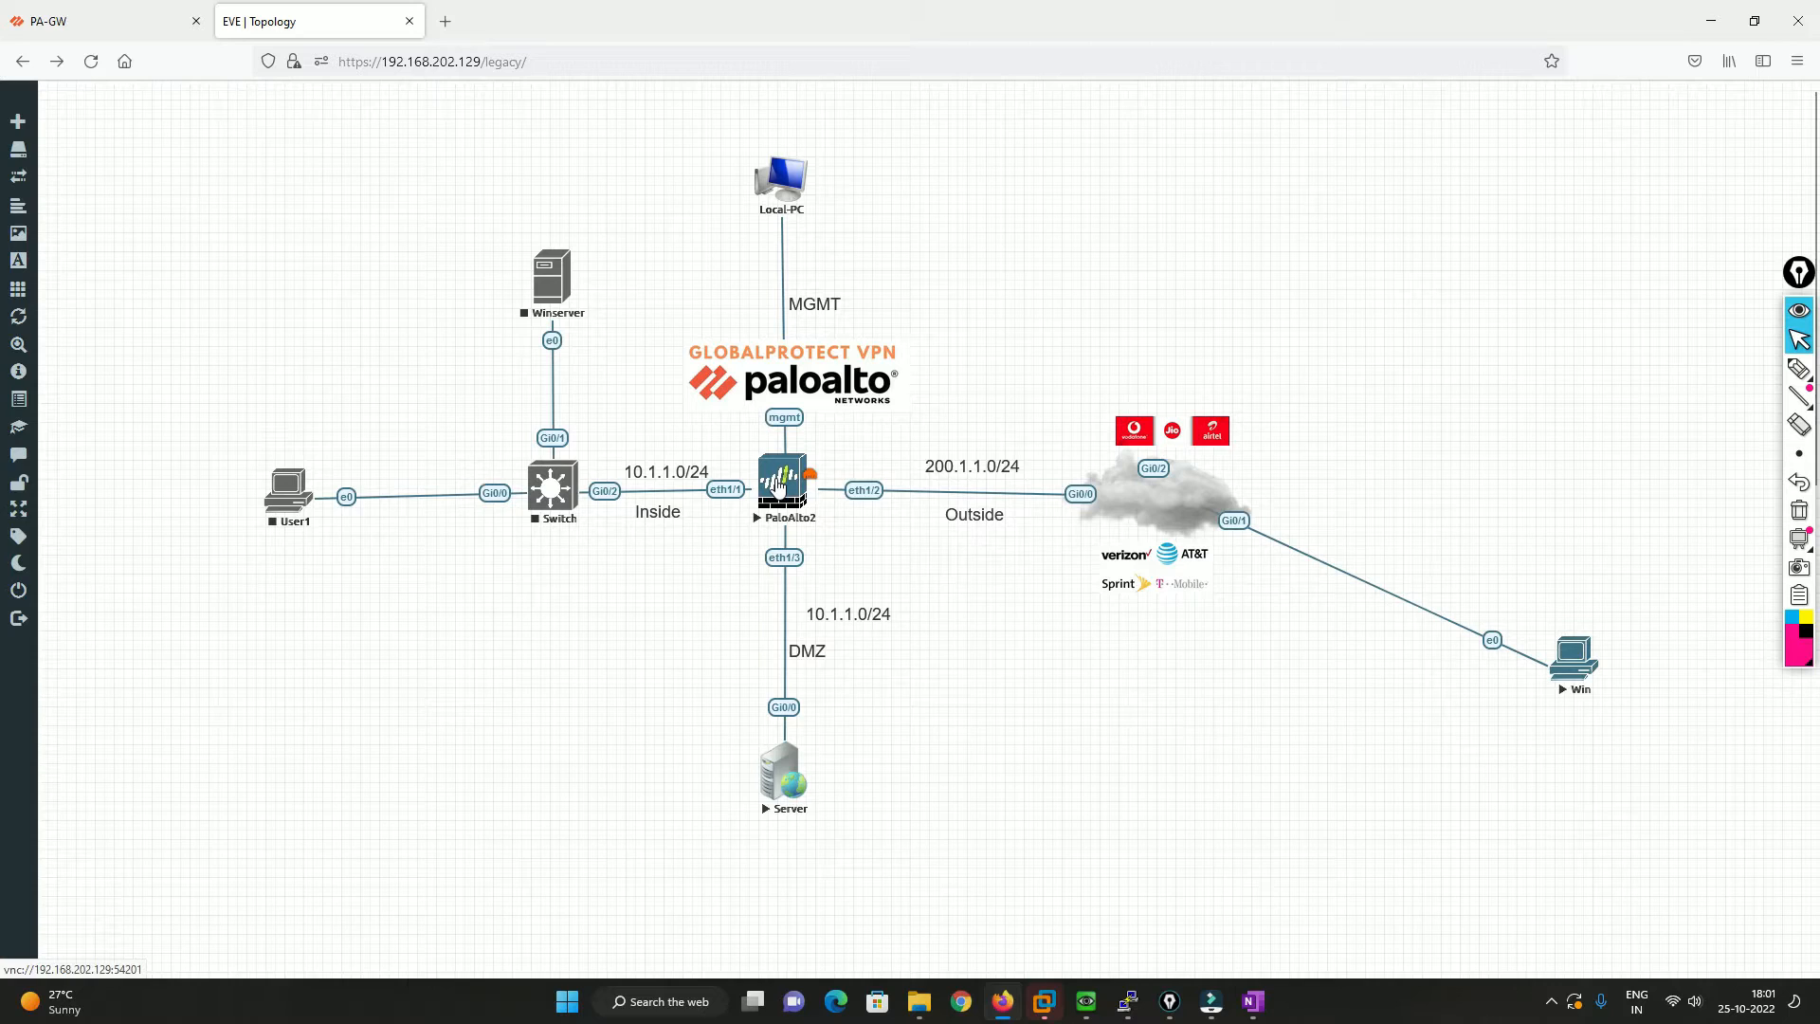
{"action": "left_click", "coordinate": [95, 21]}
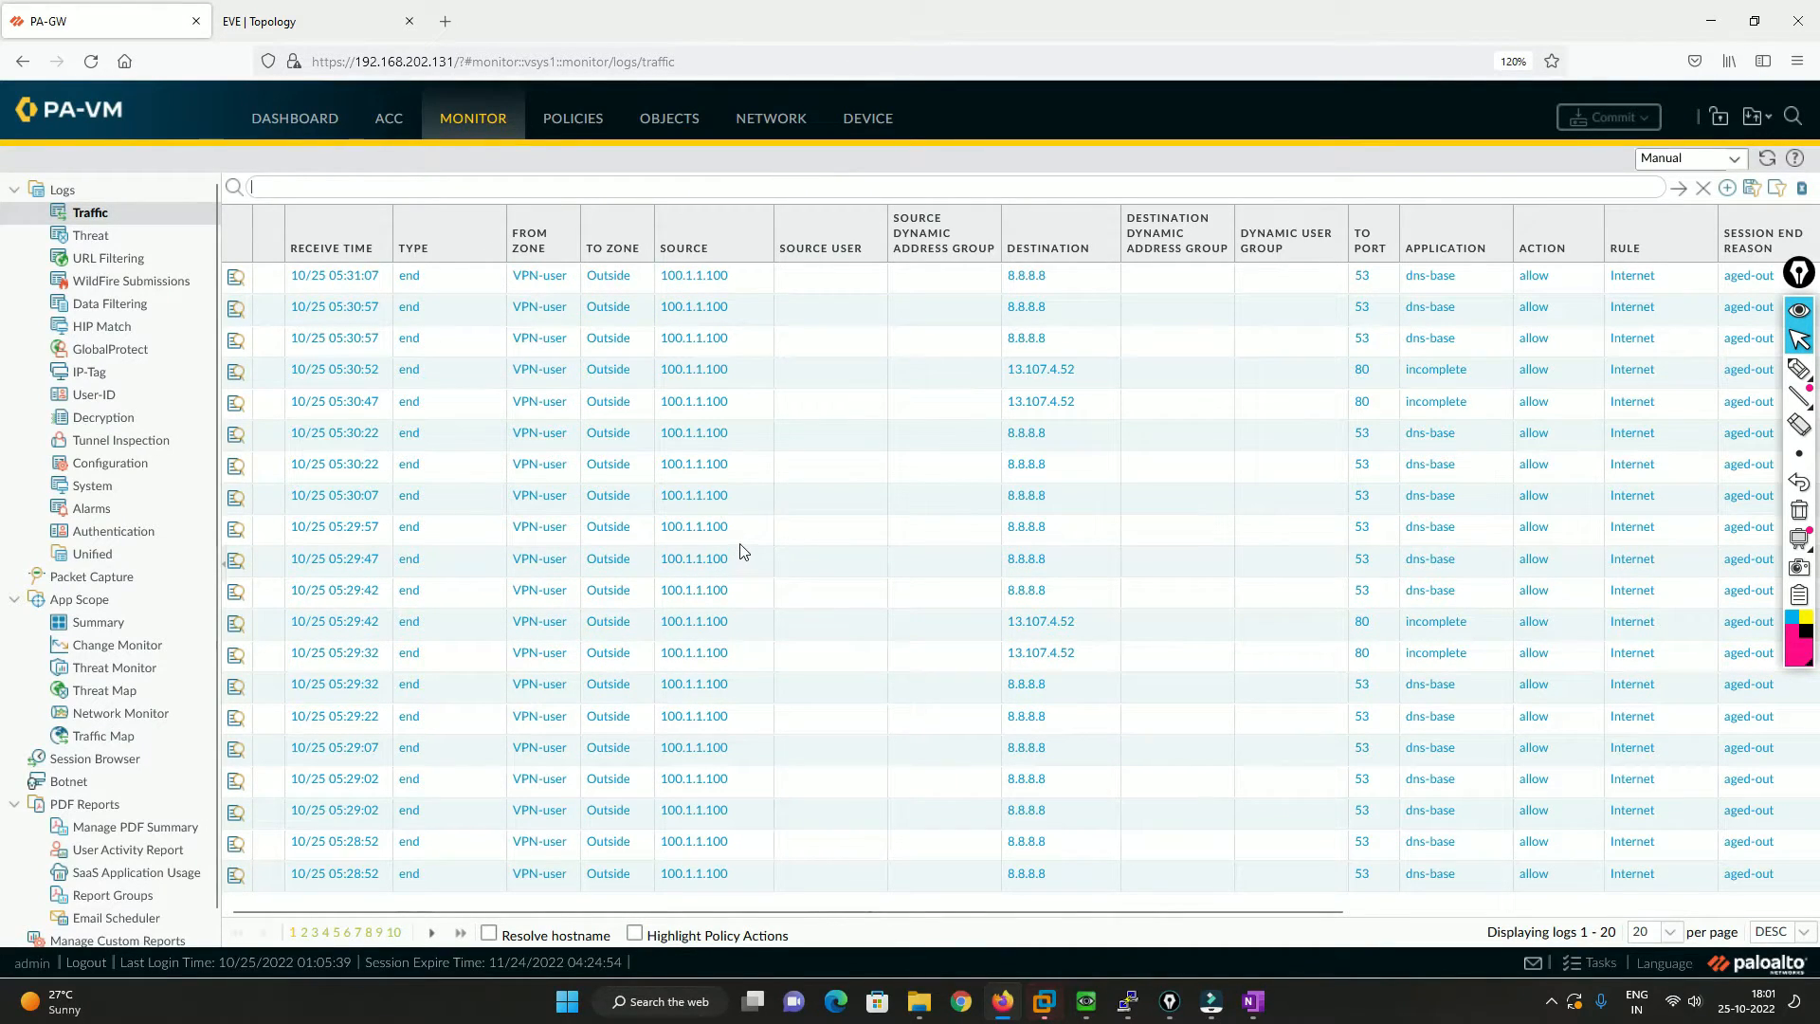
{"action": "left_click", "coordinate": [235, 277]}
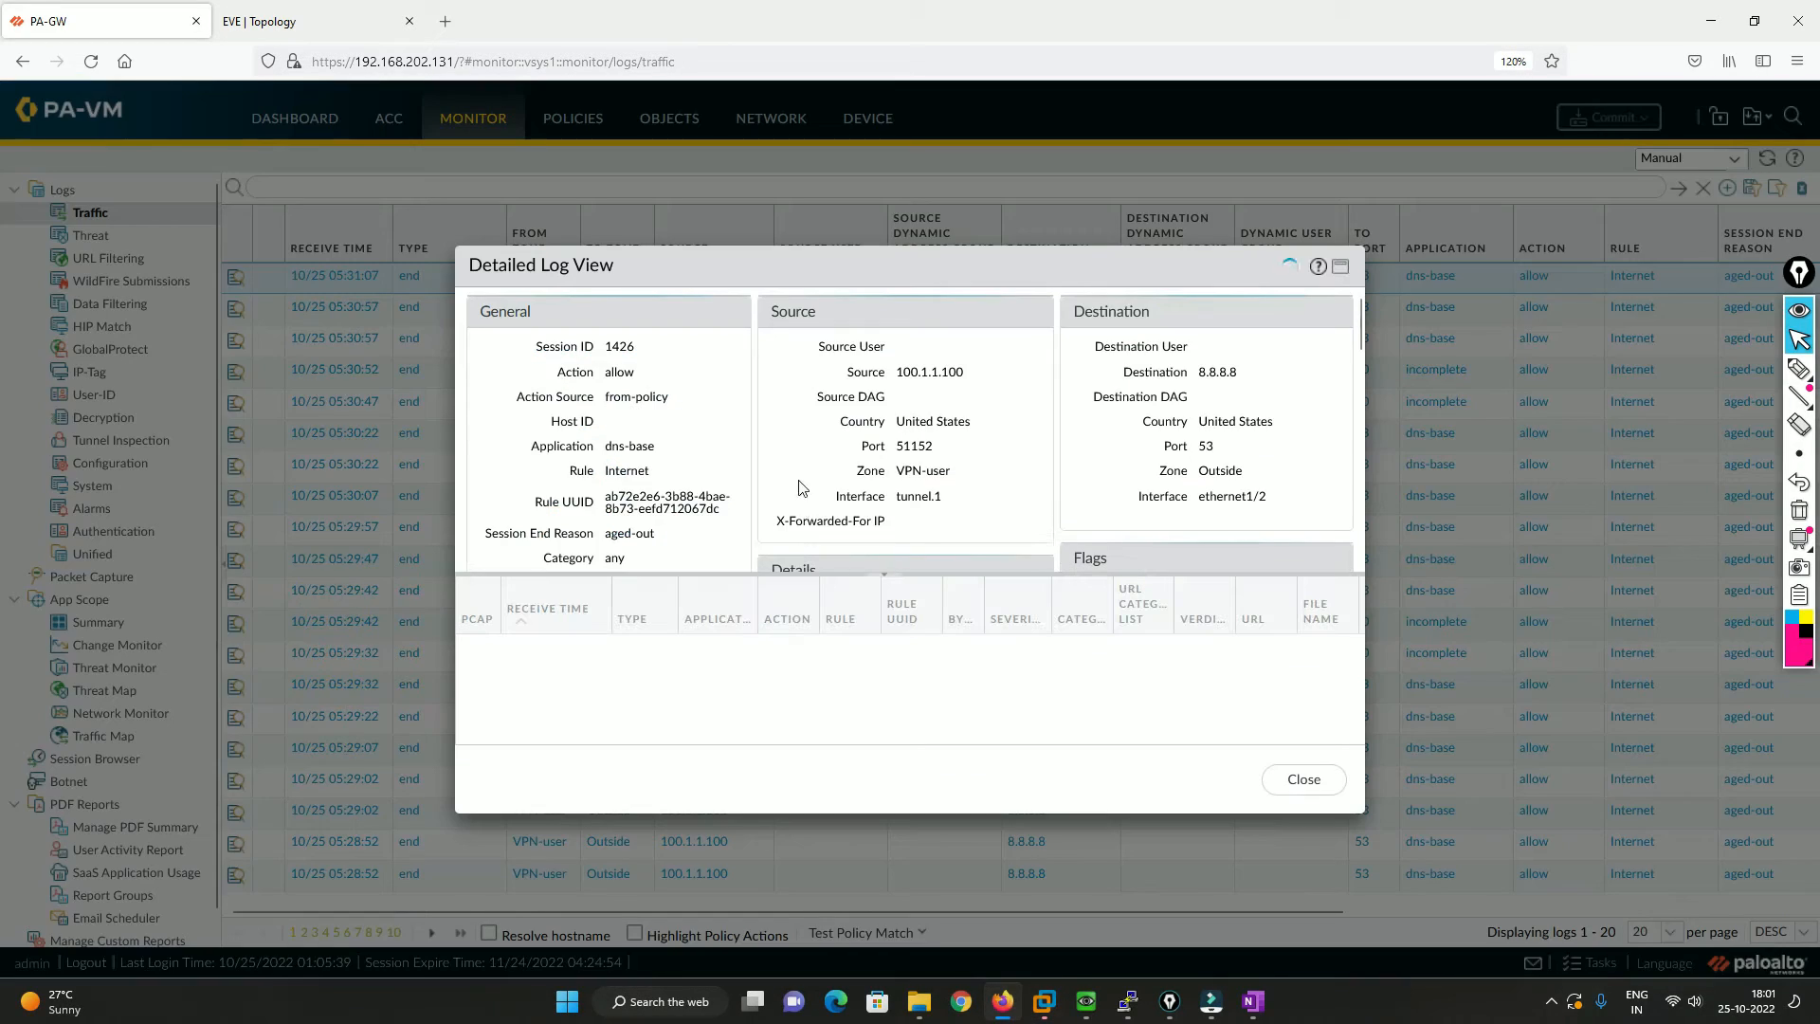
{"action": "scroll", "coordinate": [924, 471], "scroll_direction": "down", "scroll_amount": 5}
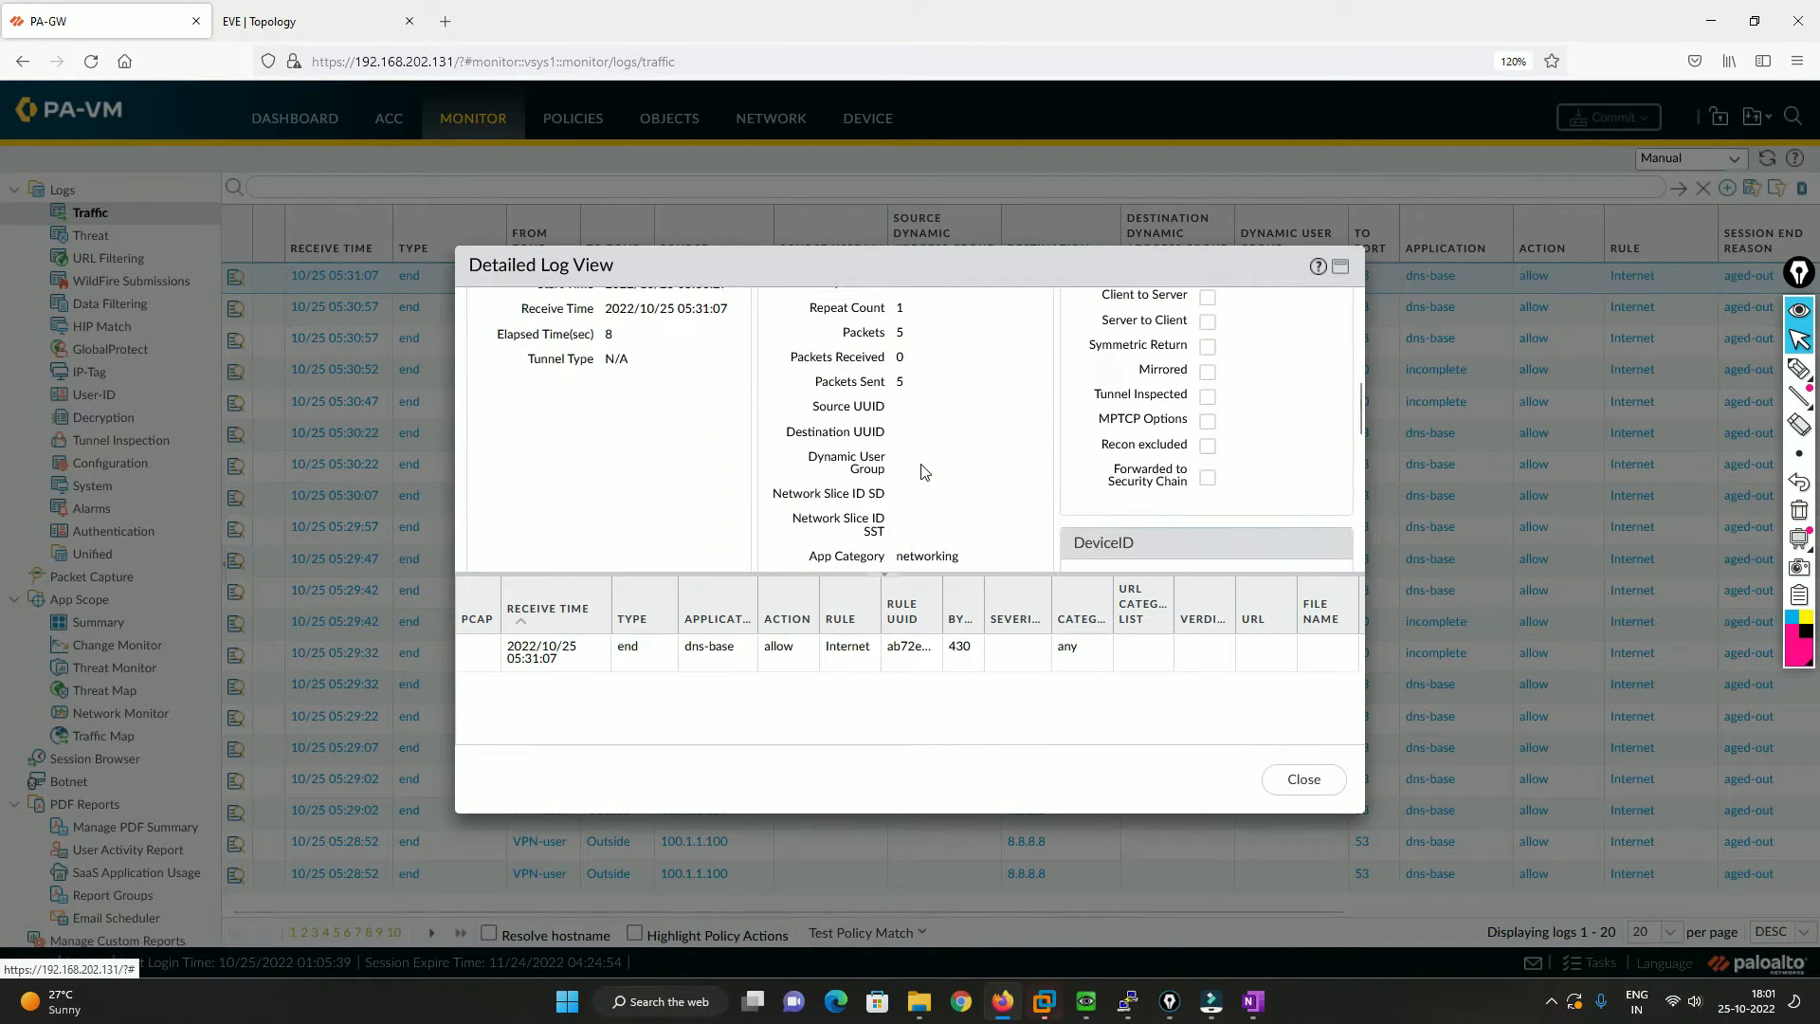
{"action": "scroll", "coordinate": [924, 472], "scroll_direction": "up", "scroll_amount": 3}
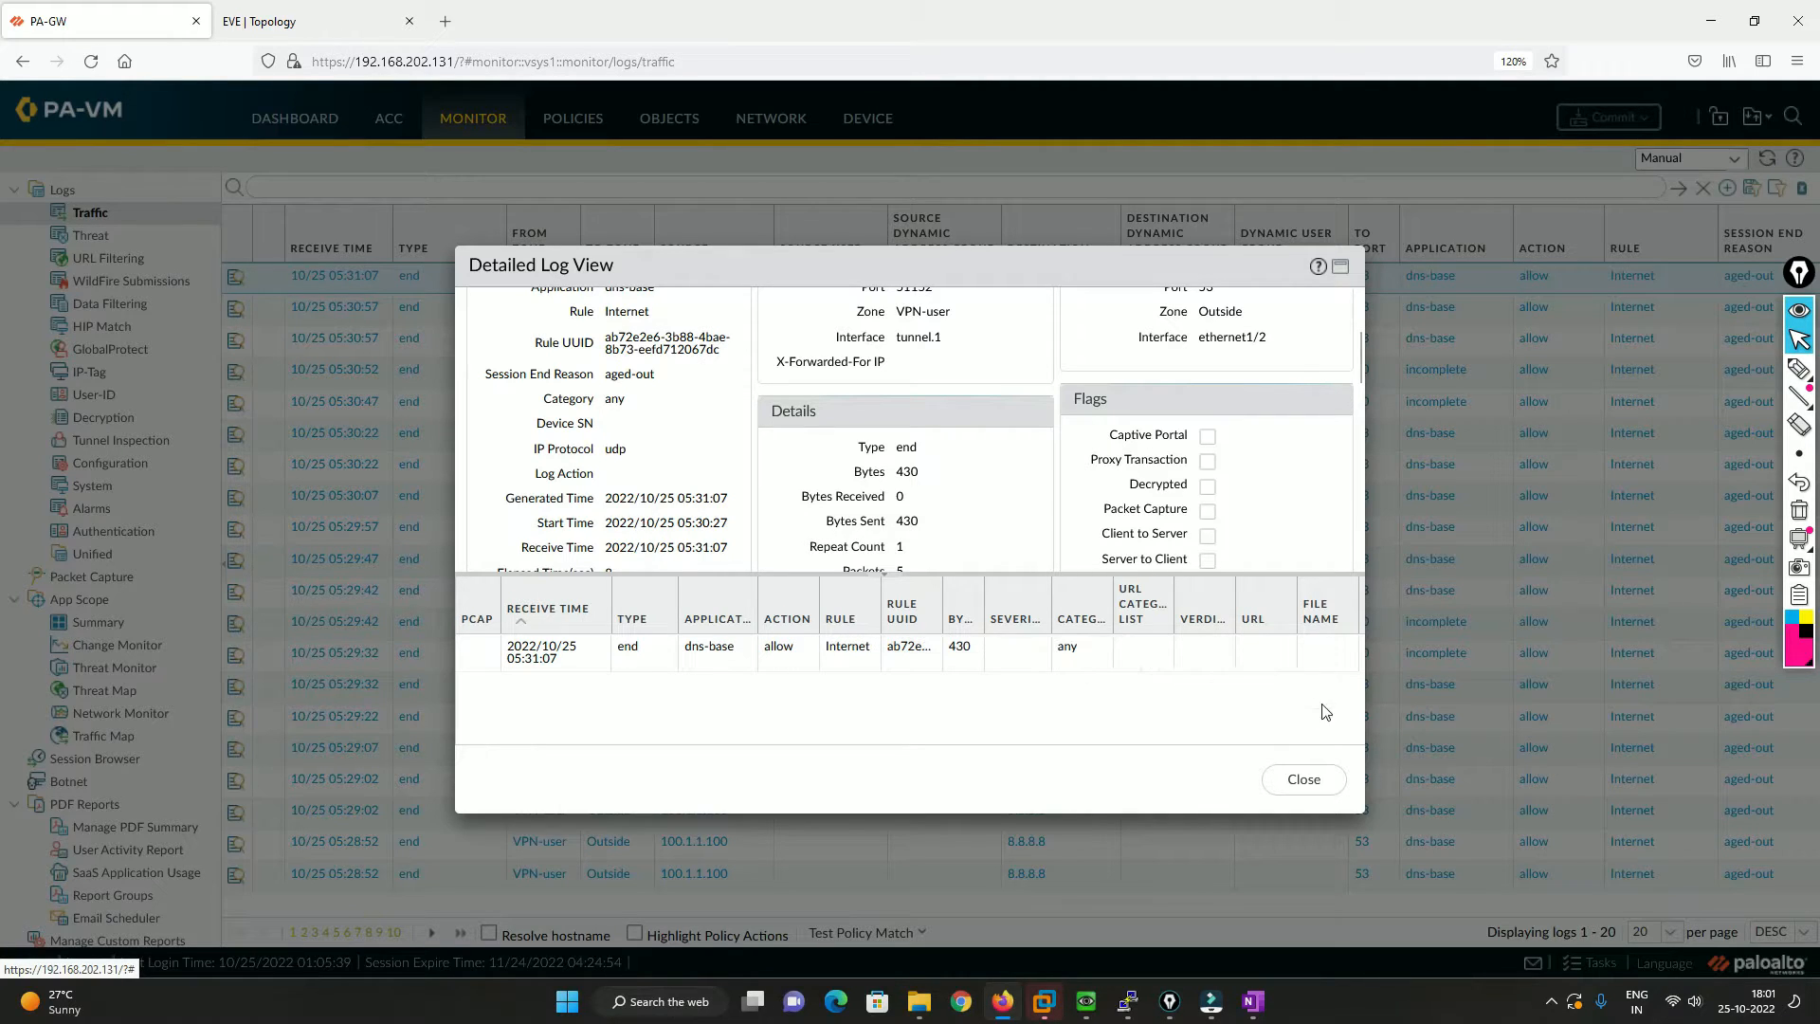
{"action": "left_click", "coordinate": [1304, 779]}
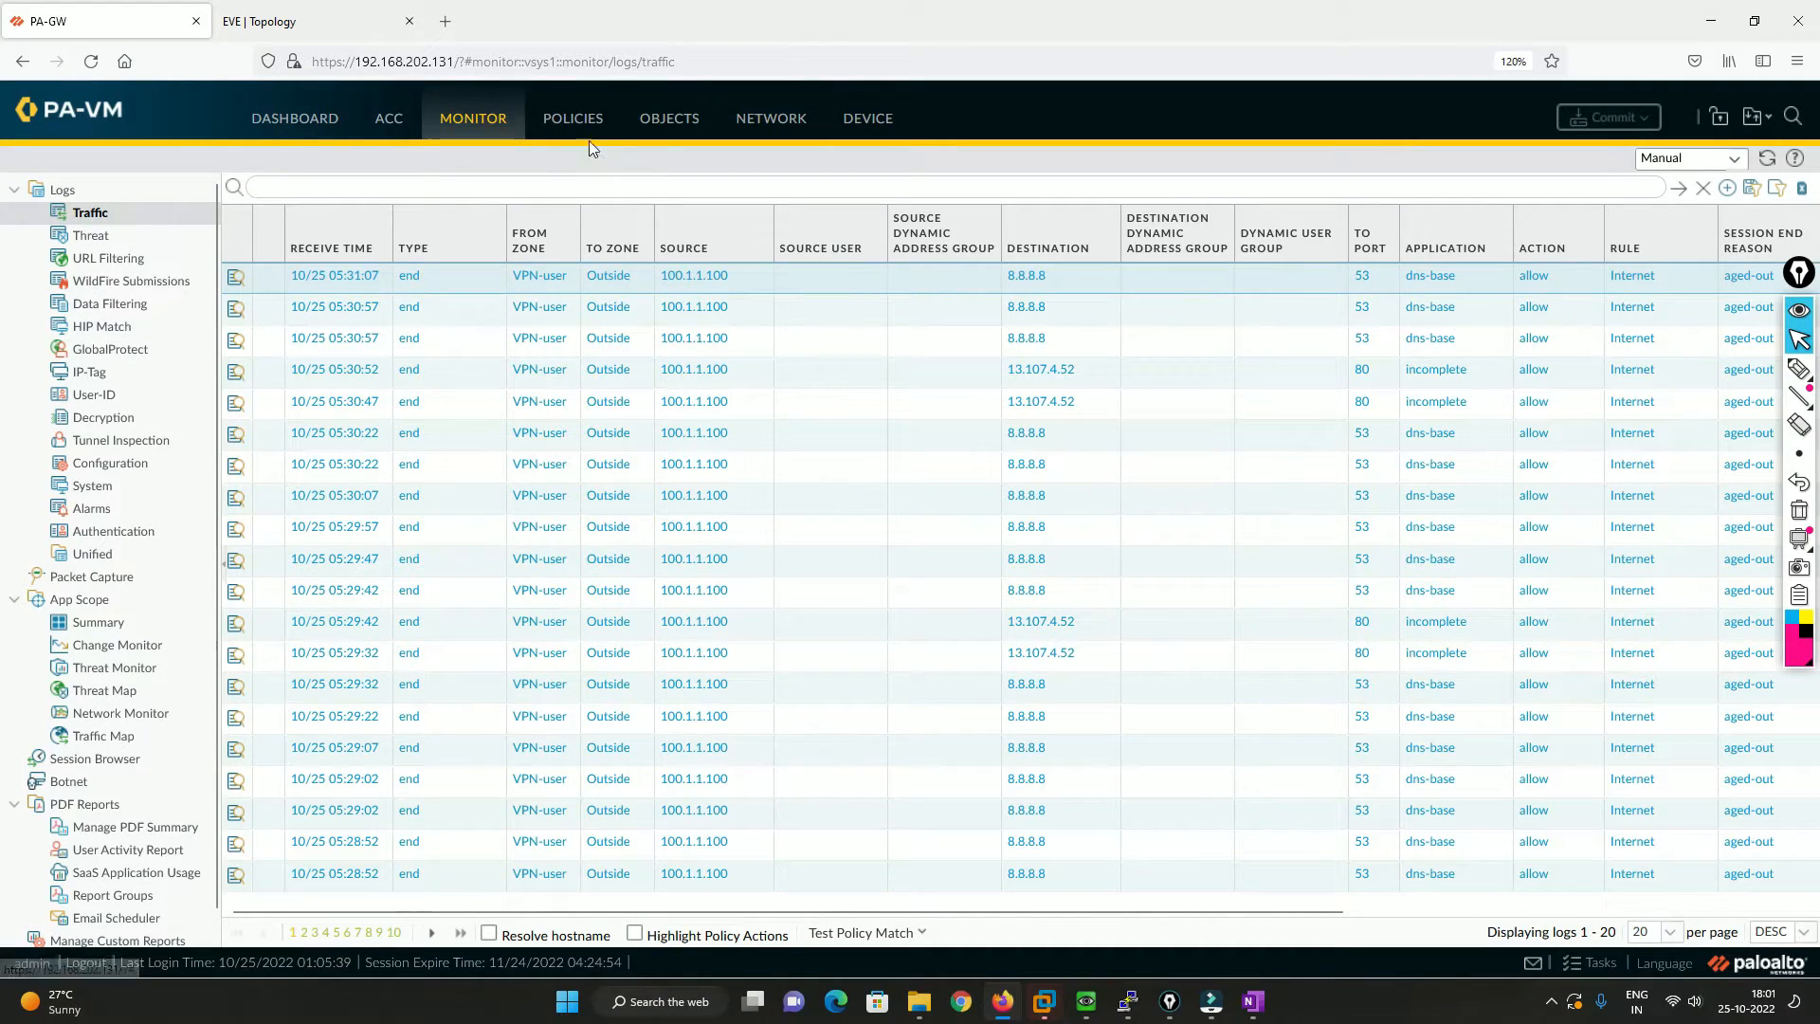
Step: Review the firewall's security and NAT rulebases, and trace the Win client's internet path through PaloAlto2 in the EVE topology
{"action": "left_click", "coordinate": [573, 121]}
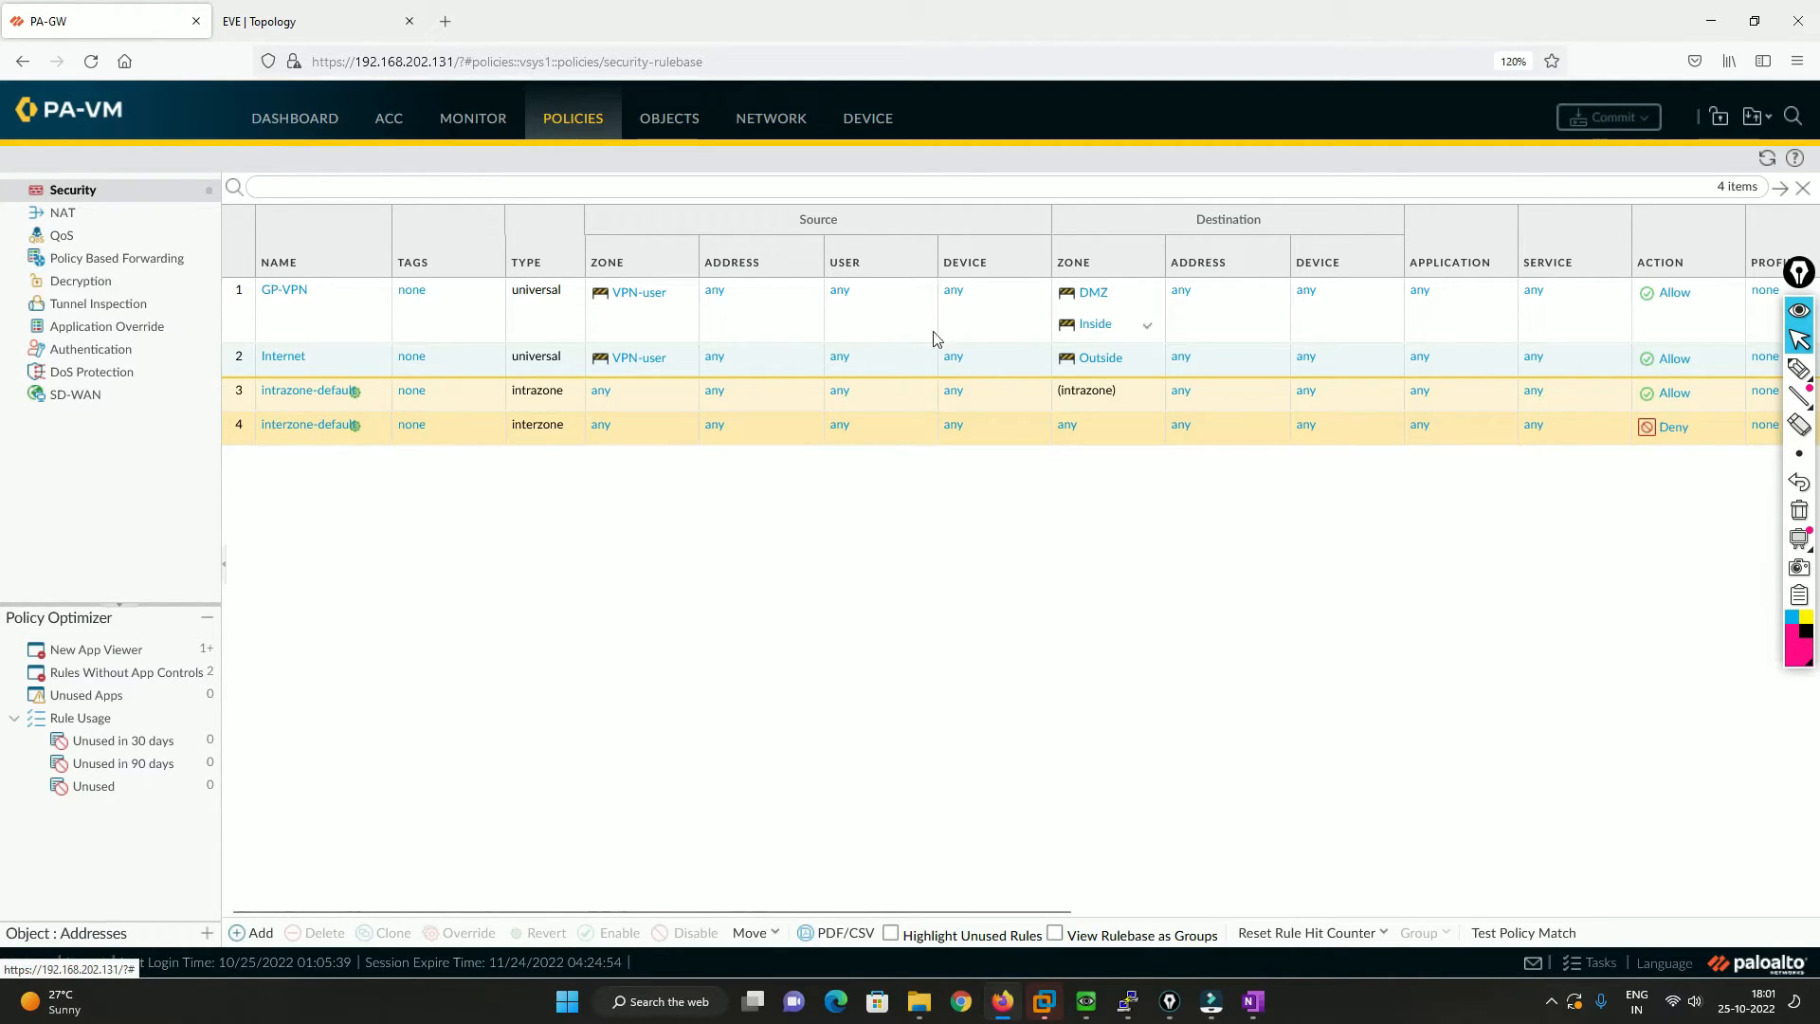
{"action": "left_click", "coordinate": [126, 217]}
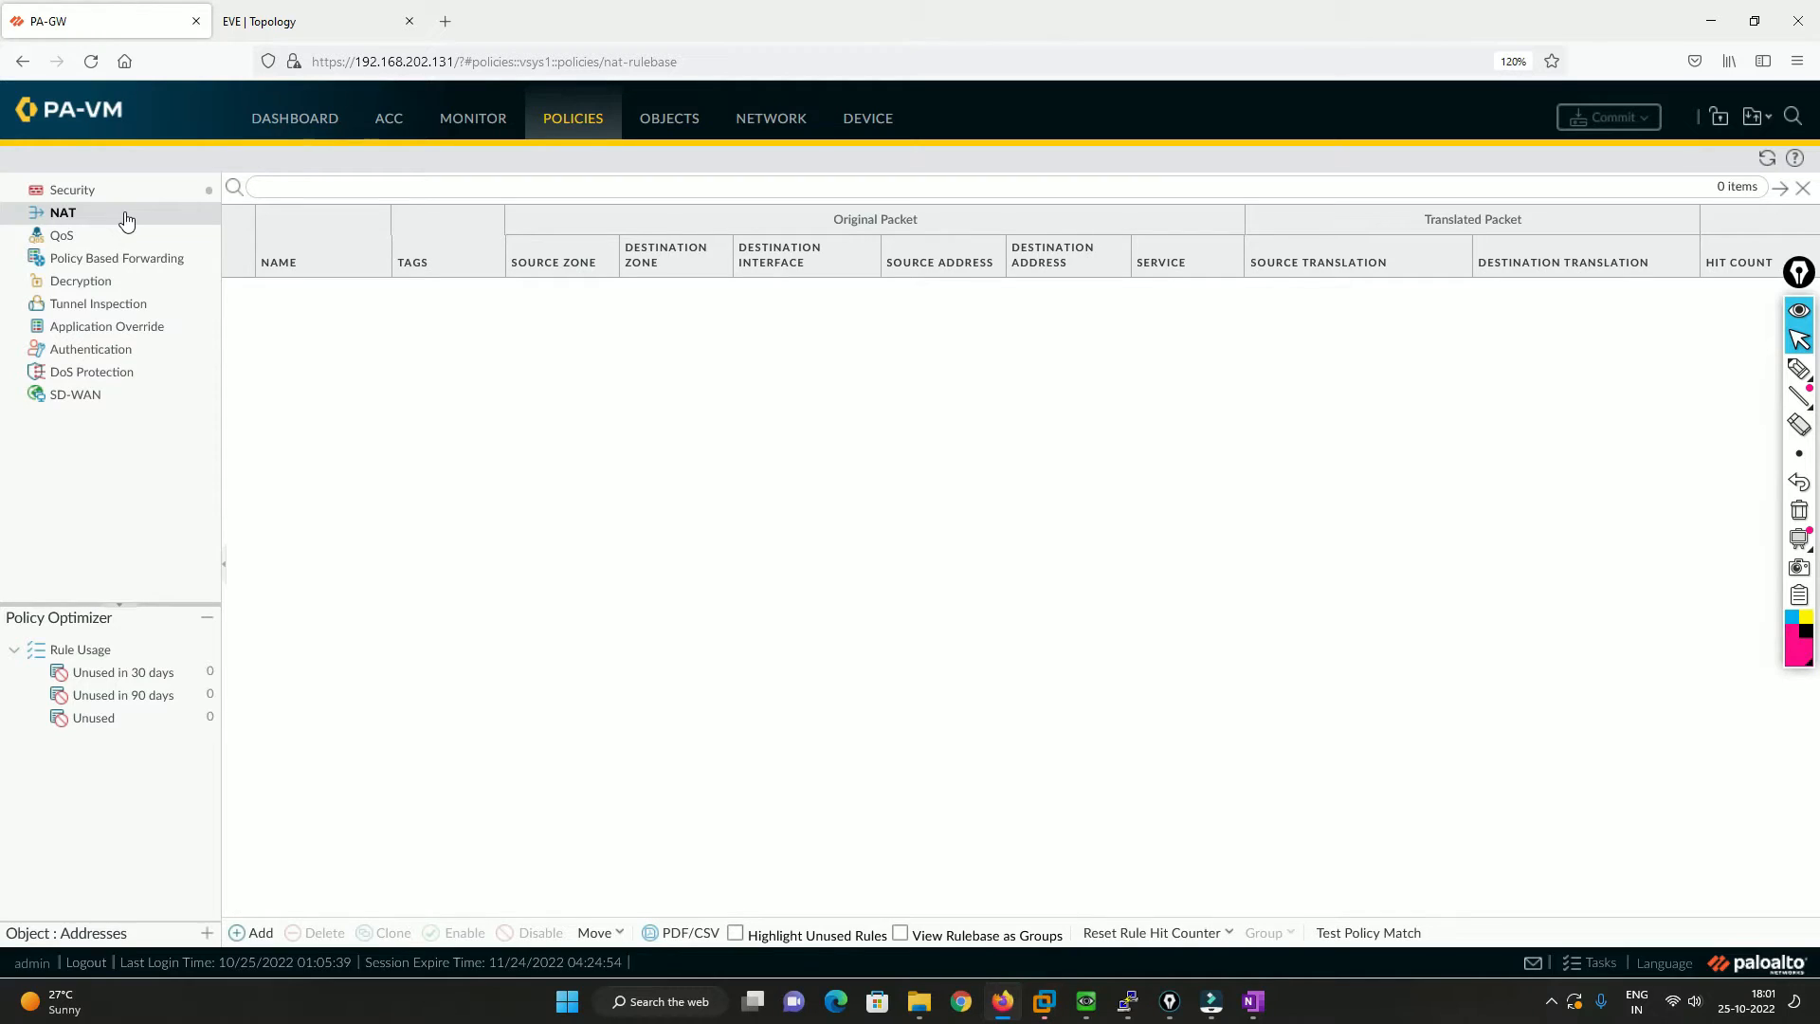
{"action": "left_click", "coordinate": [320, 19]}
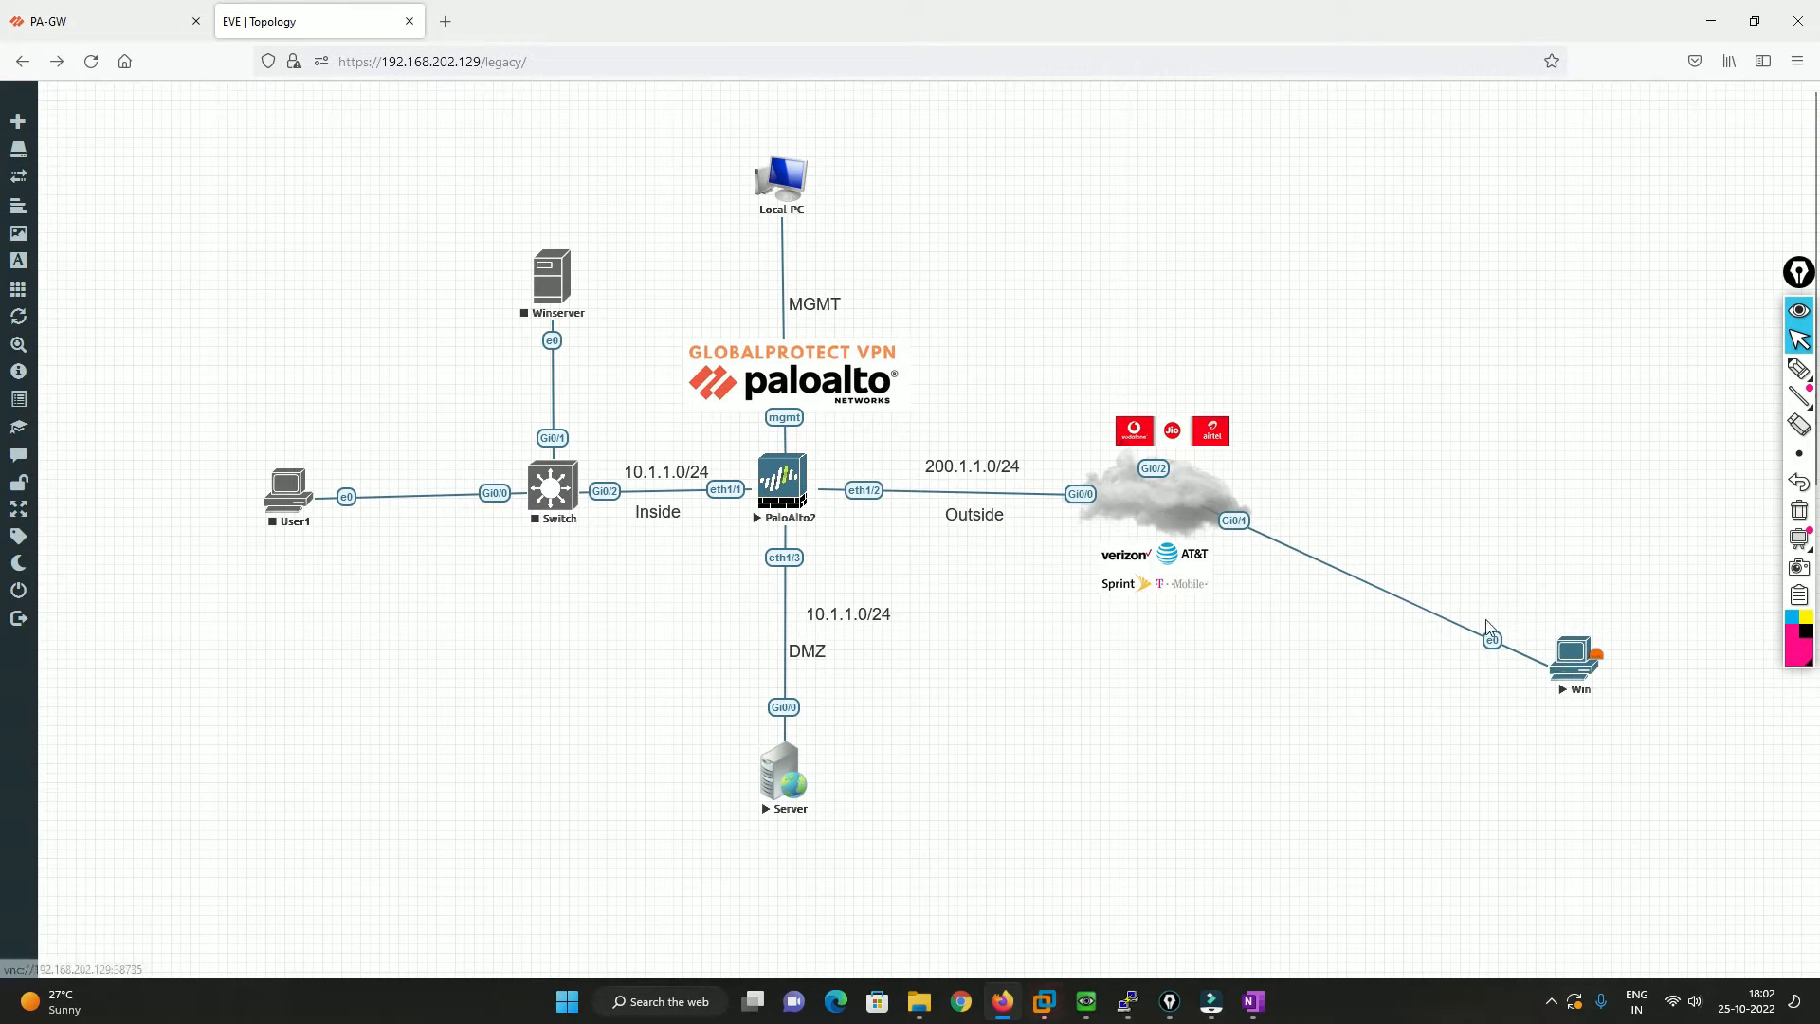
{"action": "left_click", "coordinate": [799, 493]}
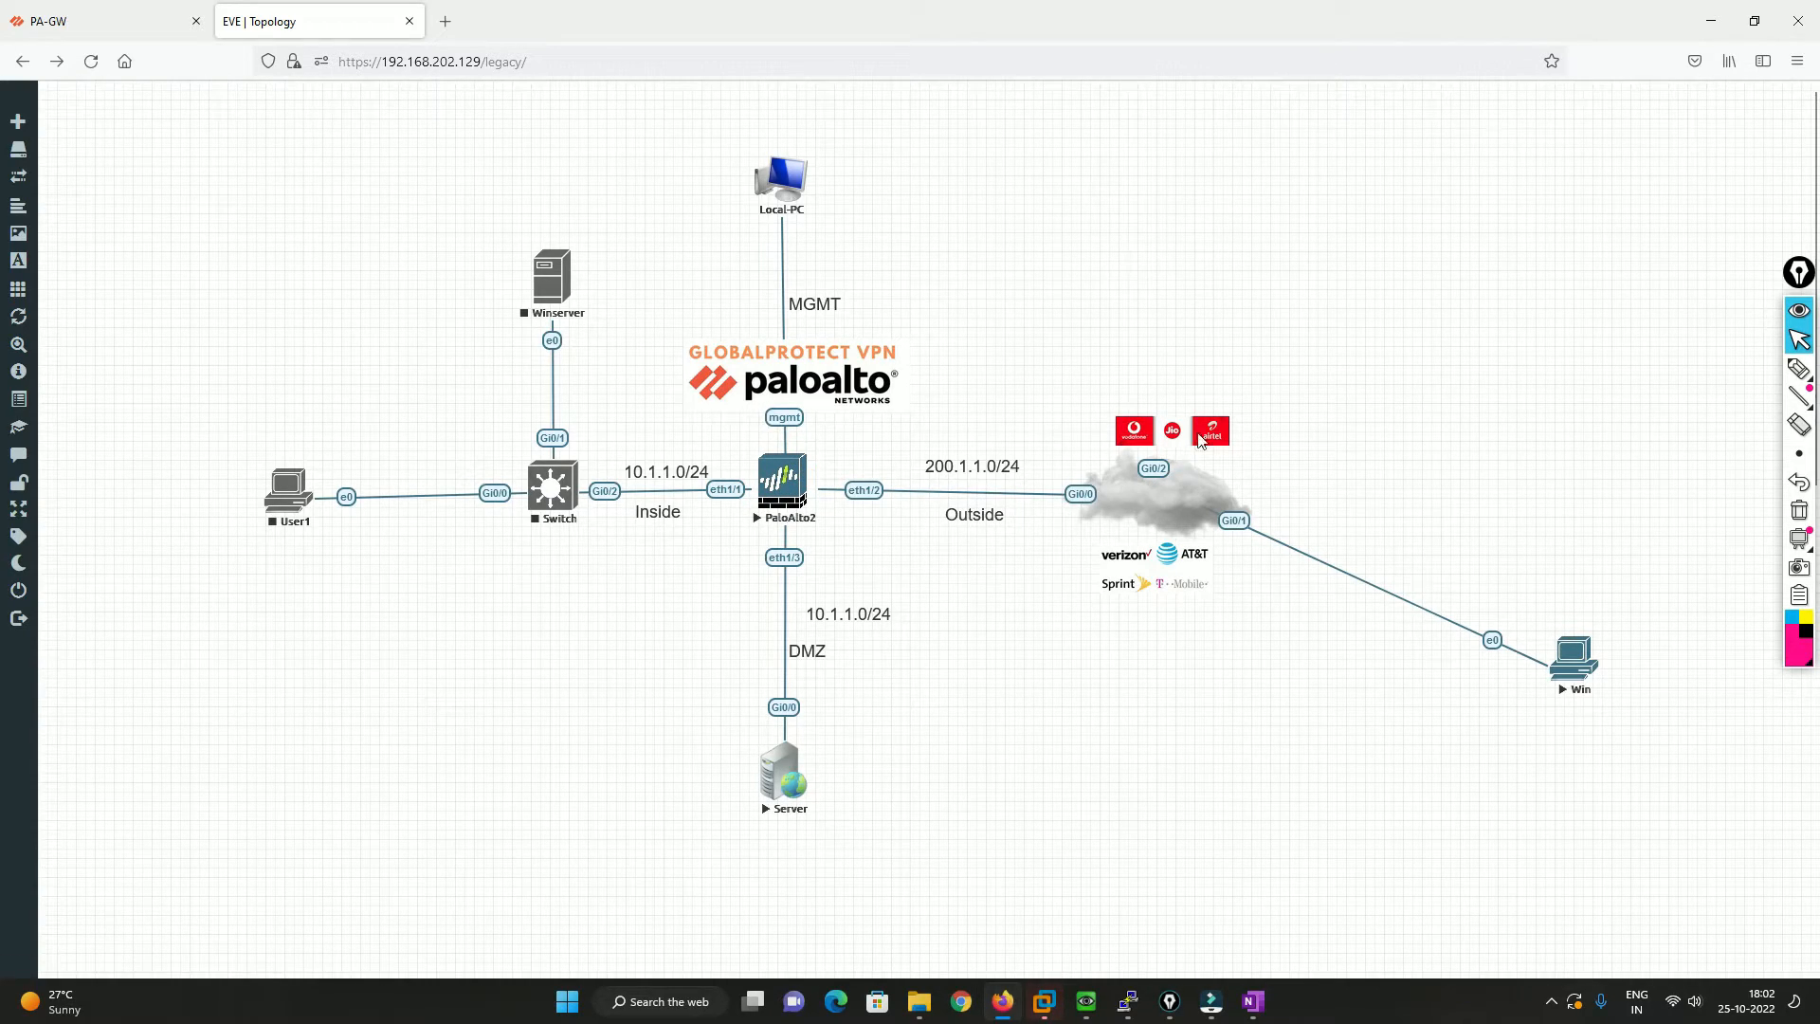
Step: Add a PA-GW NAT rule named VPN-Internet with source zone VPN-user and destination zone Outside
{"action": "left_click", "coordinate": [144, 10]}
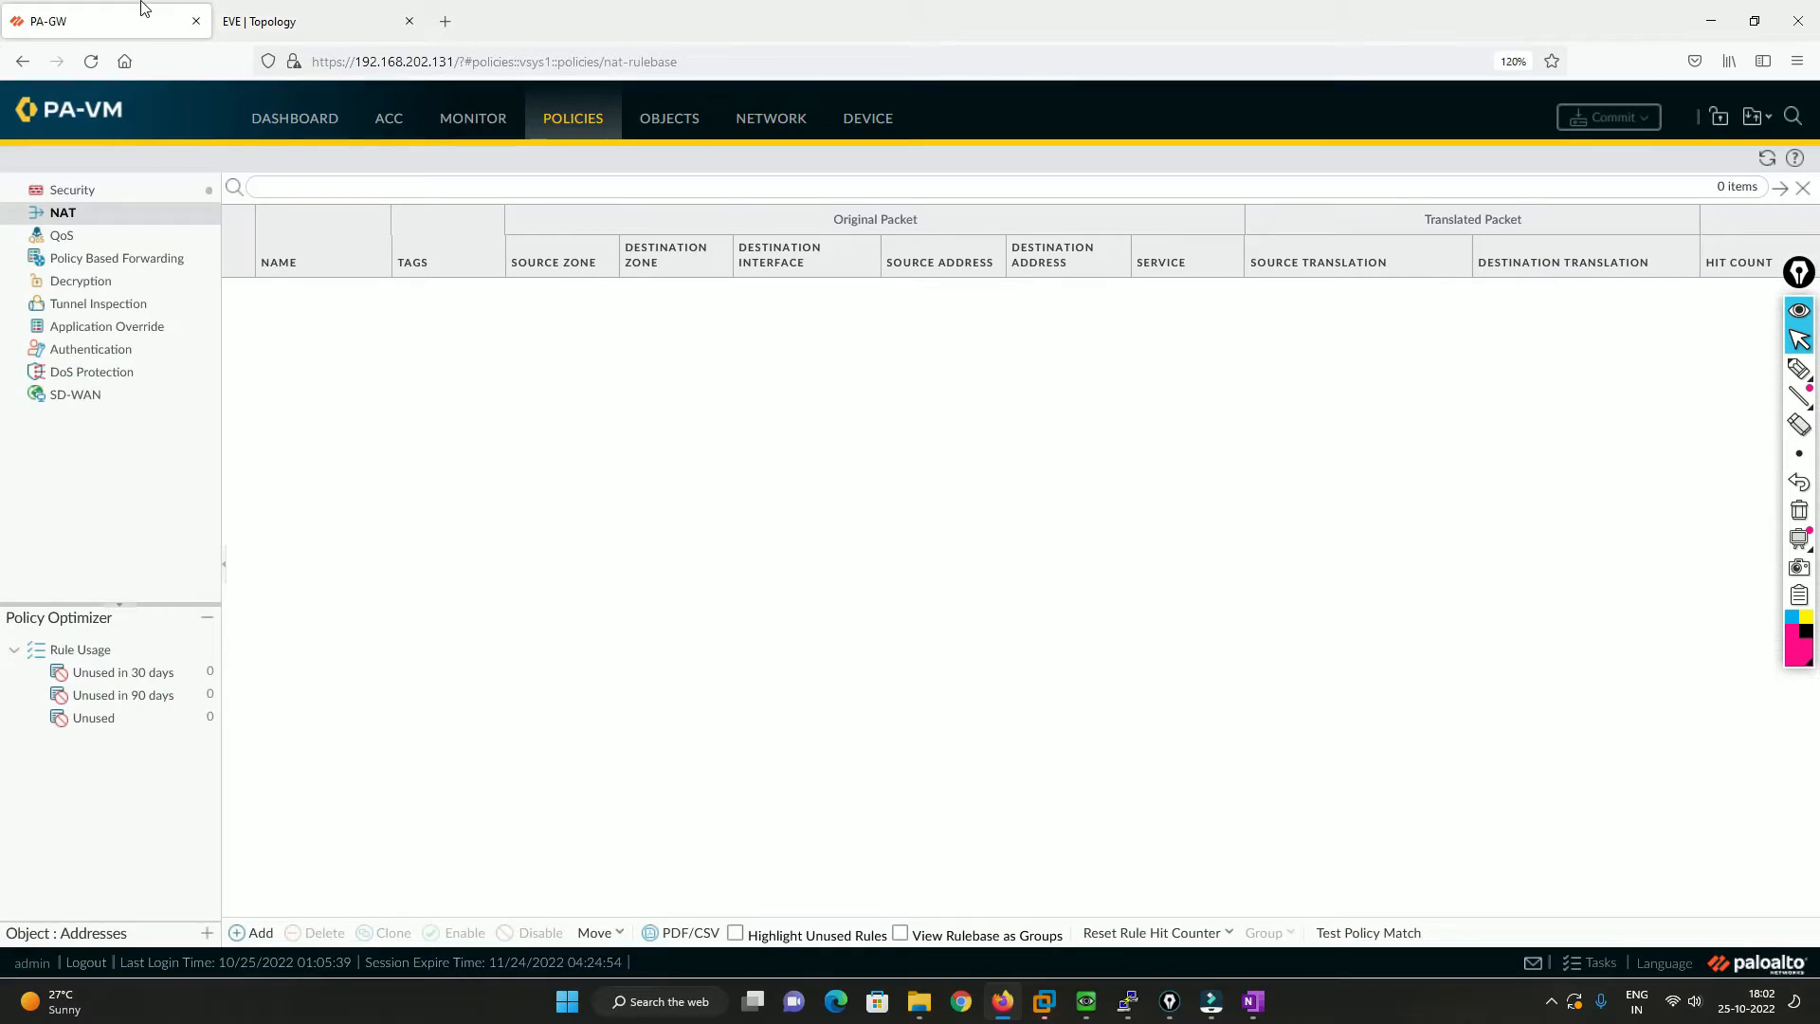
{"action": "left_click", "coordinate": [254, 932]}
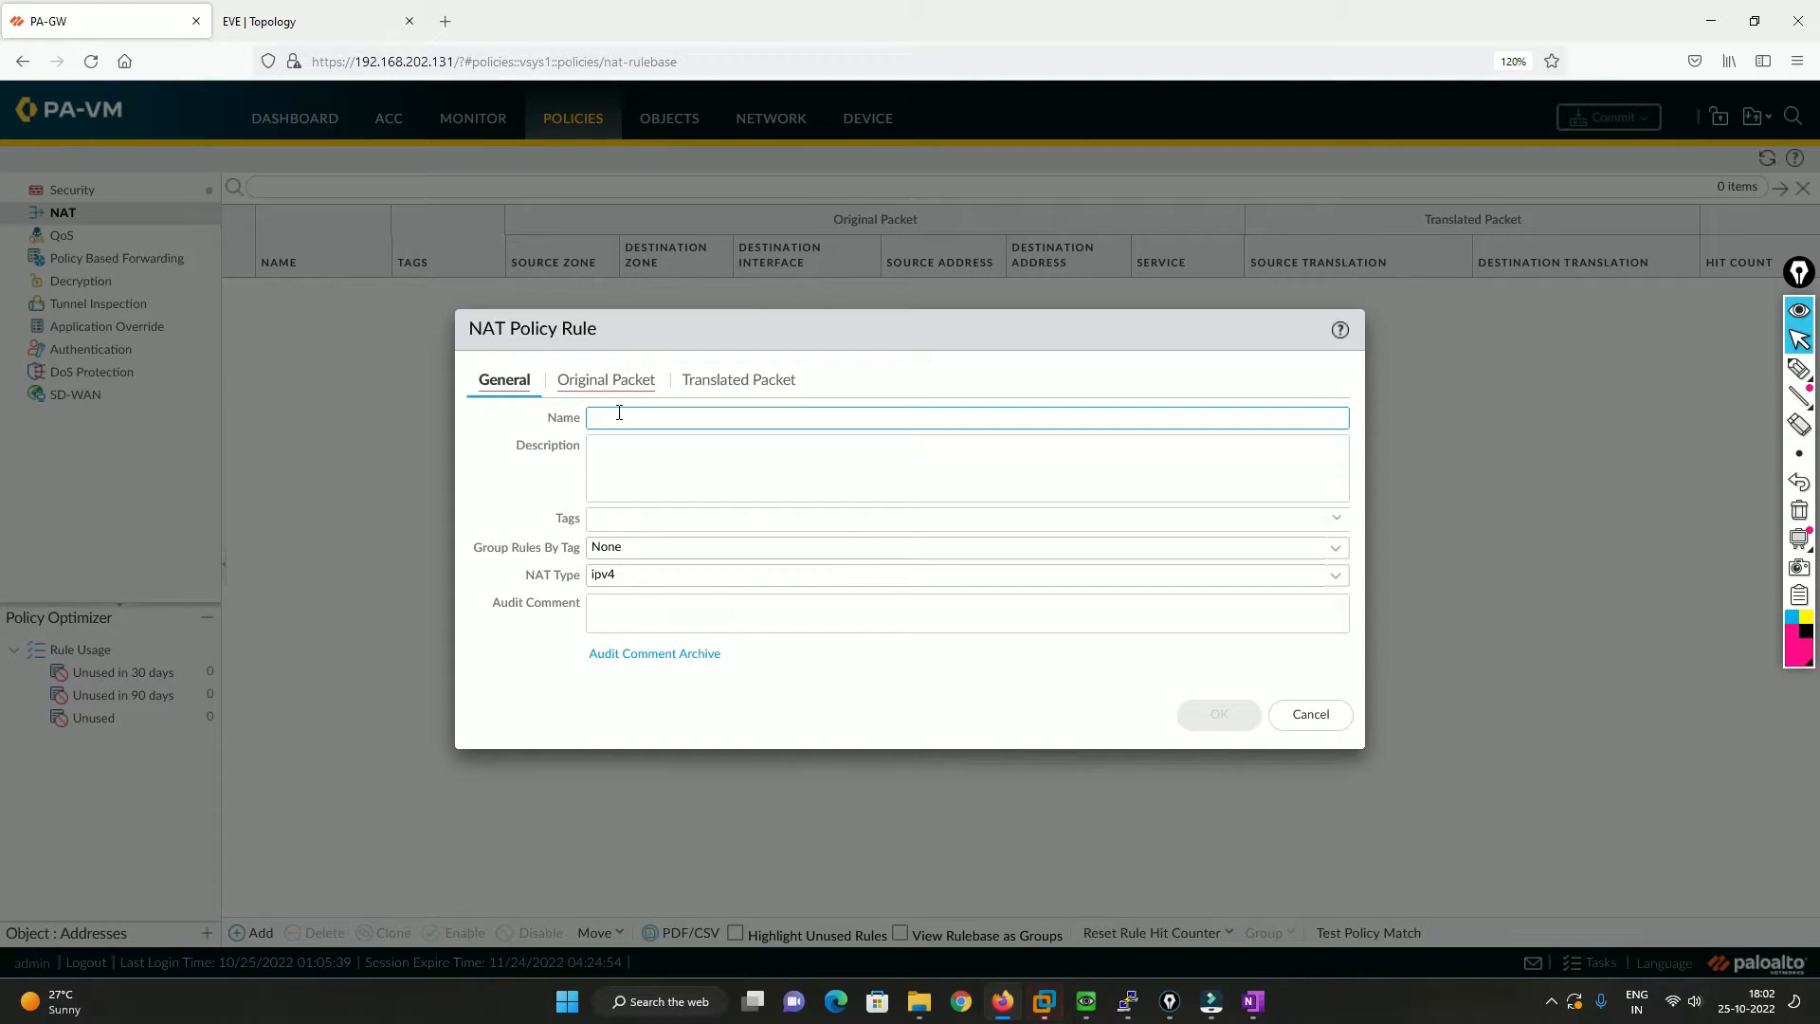
{"action": "left_click", "coordinate": [620, 414]}
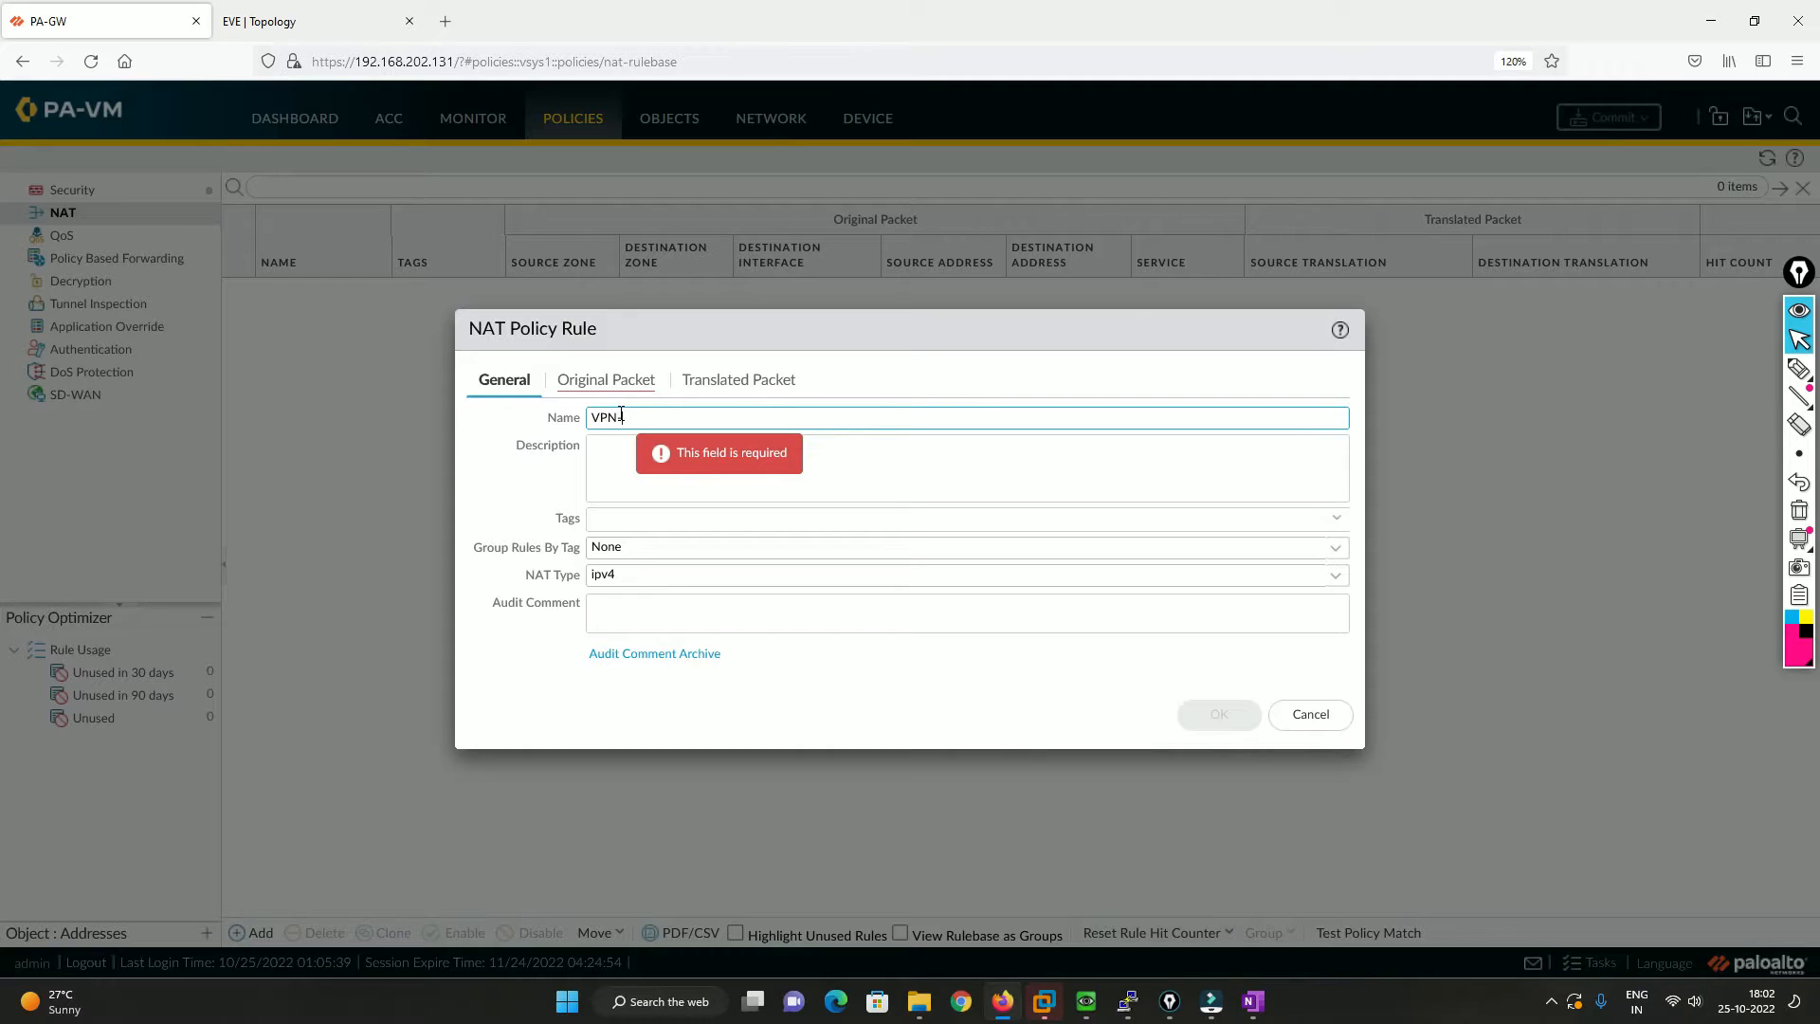
{"action": "type", "text": "VPN-Internet"}
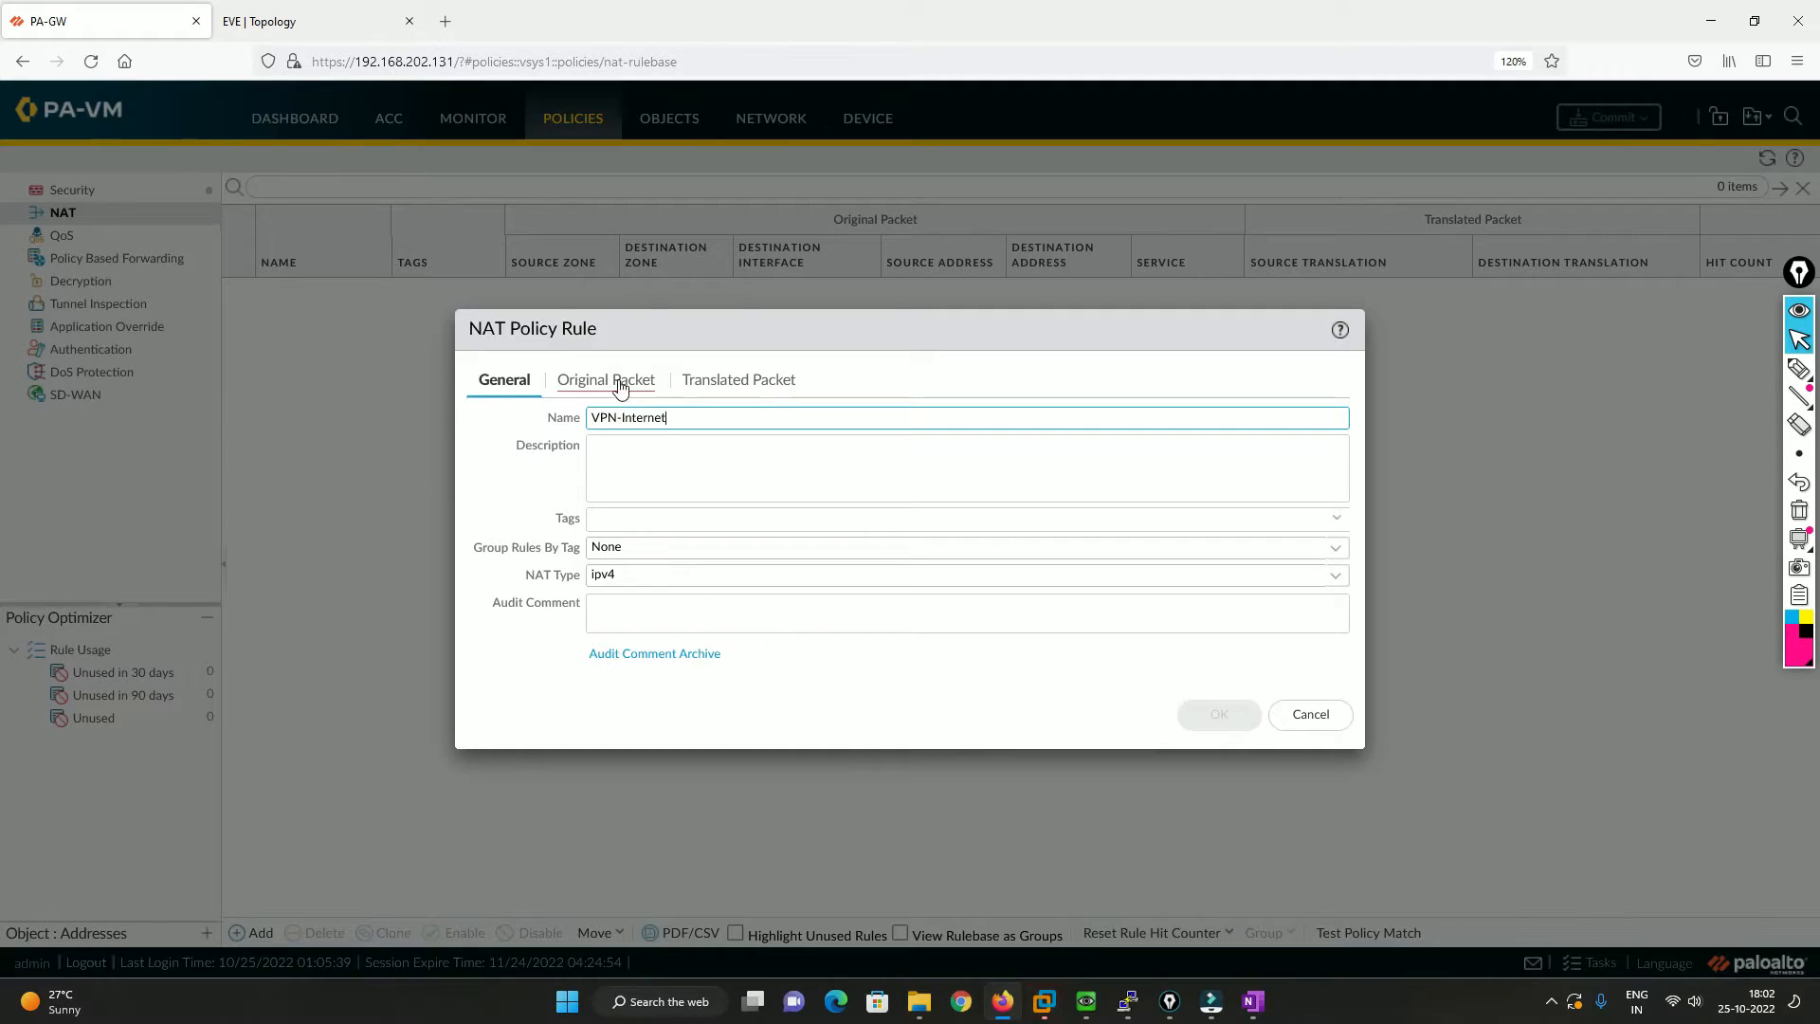
{"action": "left_click", "coordinate": [621, 383]}
{"action": "left_click", "coordinate": [497, 663]}
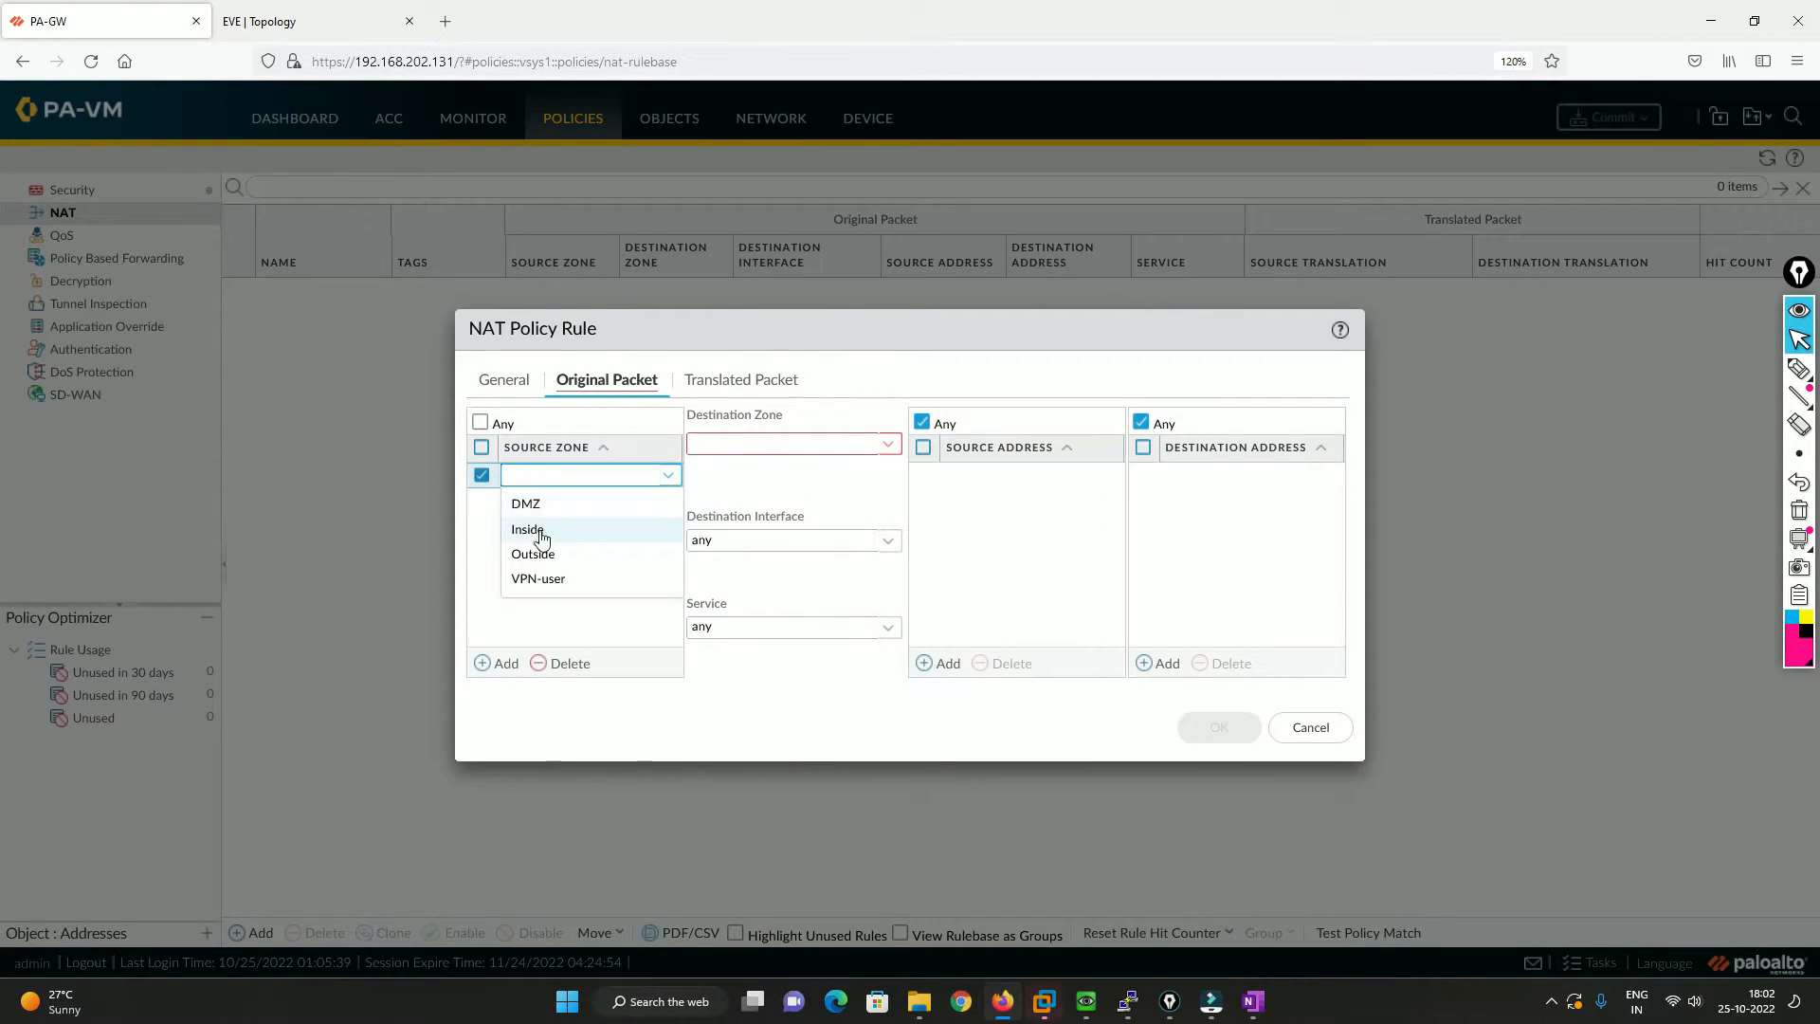
{"action": "left_click", "coordinate": [537, 578]}
{"action": "left_click", "coordinate": [889, 444]}
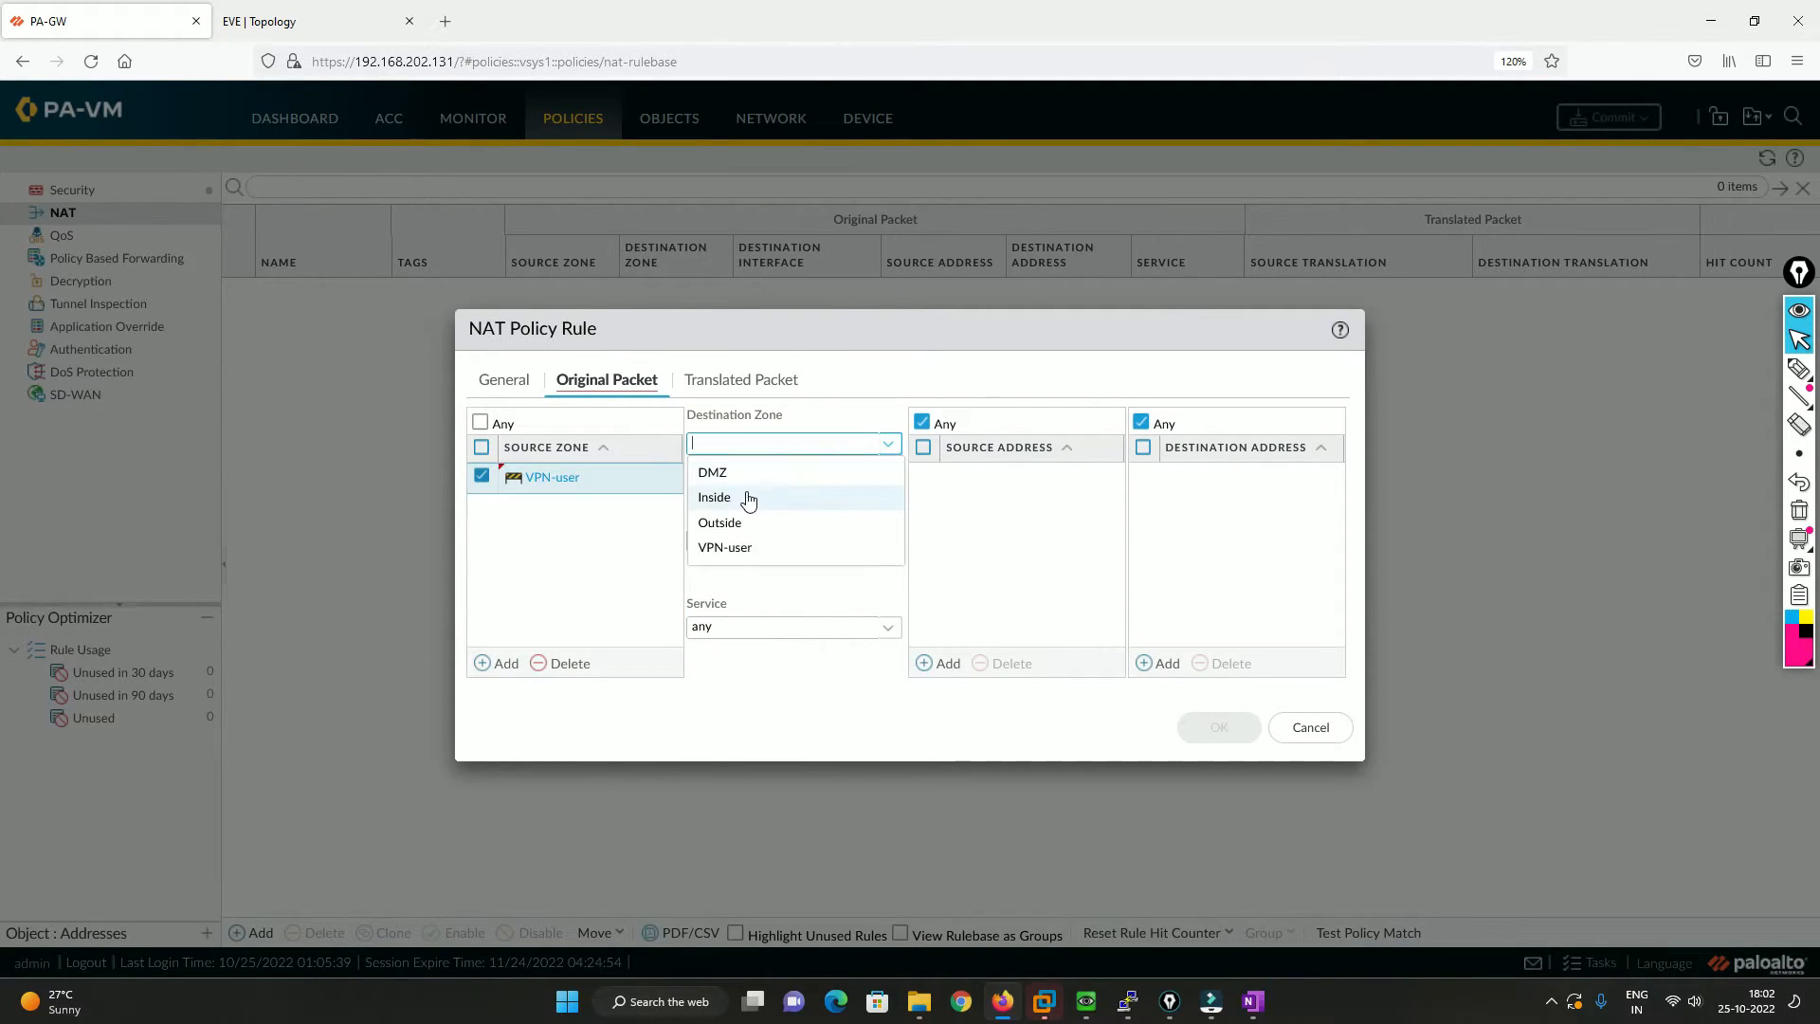
{"action": "left_click", "coordinate": [739, 524]}
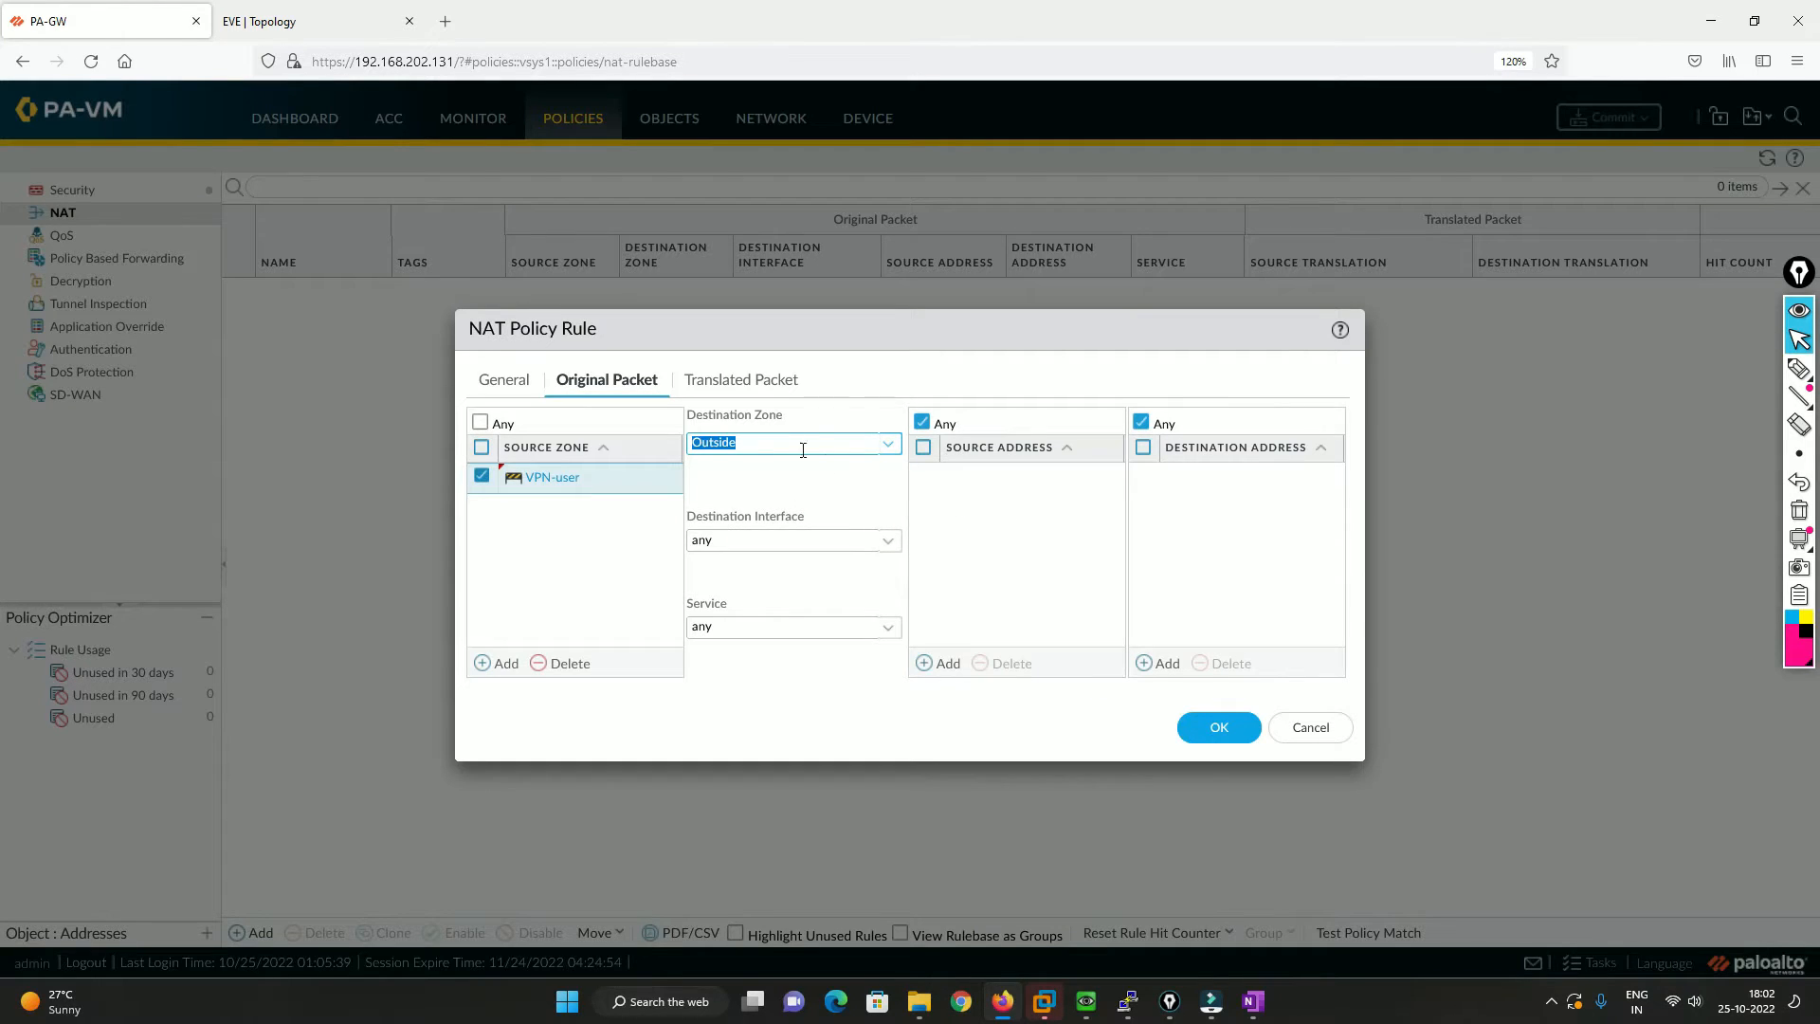
Step: Set the rule's source translation to Dynamic IP And Port with interface address ethernet1/2, IP 200.1.1.10/30, and save the rule
{"action": "left_click", "coordinate": [743, 381]}
{"action": "left_click", "coordinate": [886, 444]}
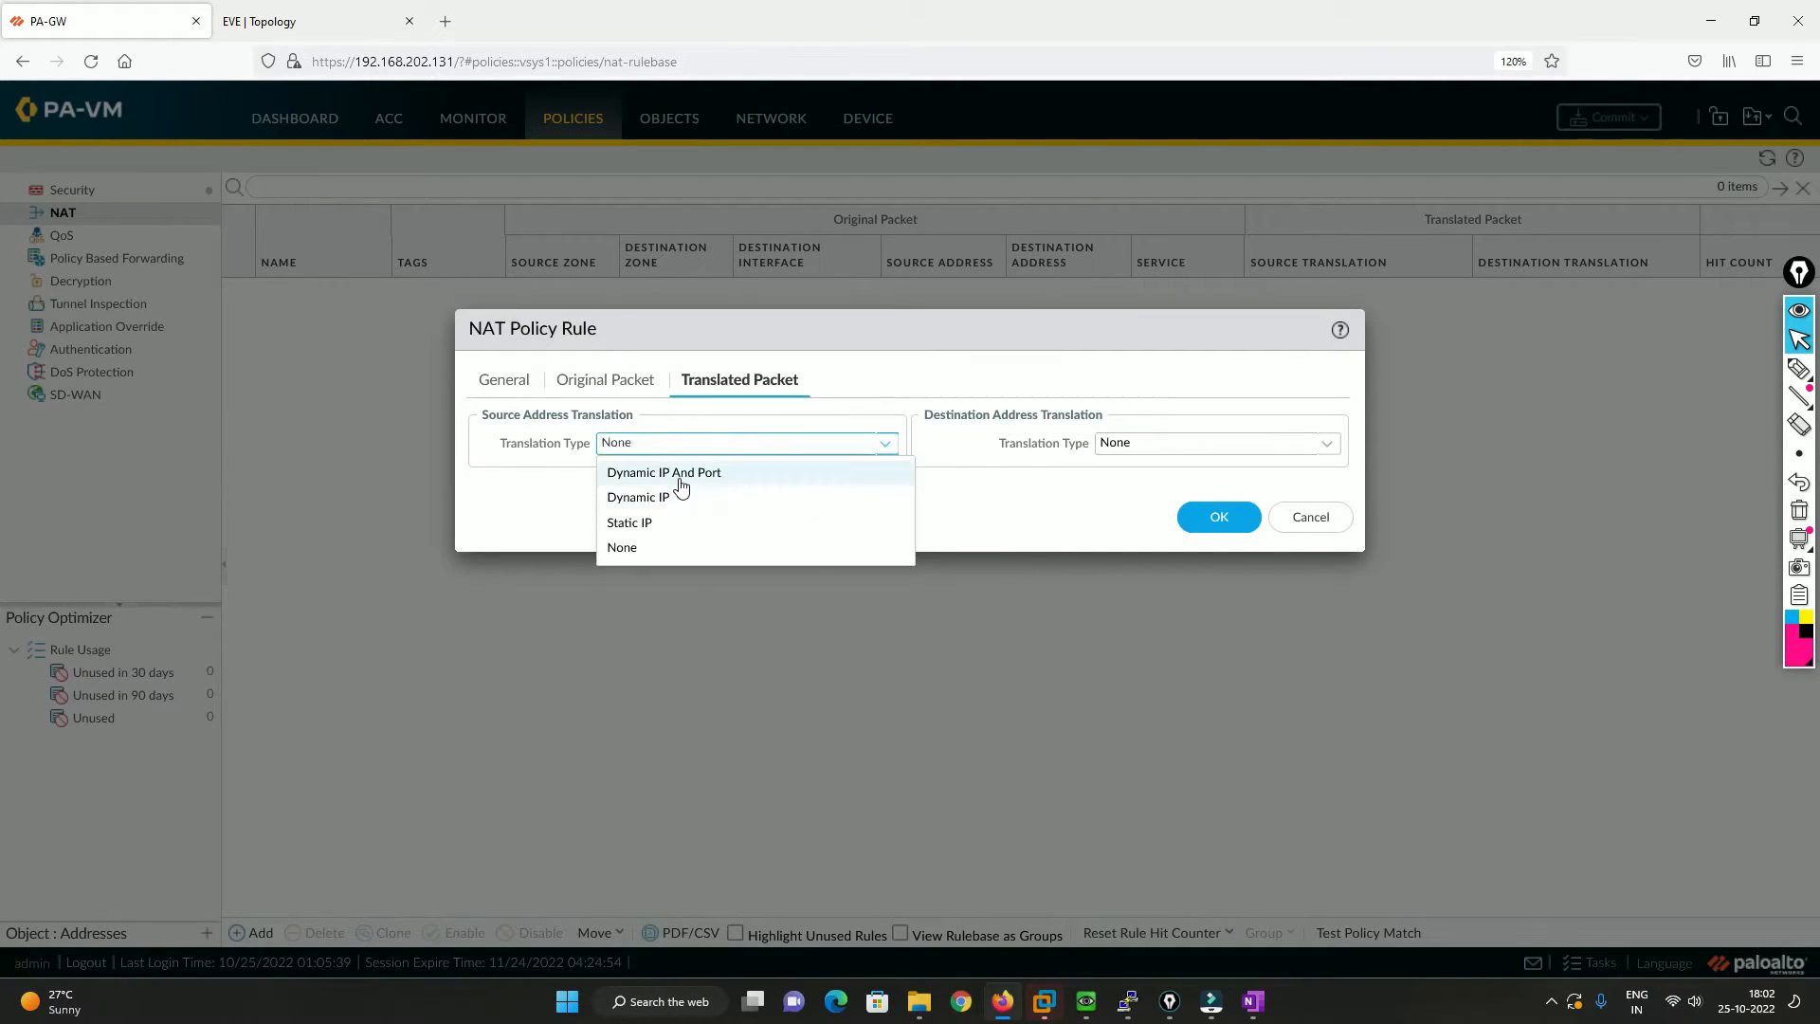
{"action": "left_click", "coordinate": [680, 474]}
{"action": "left_click", "coordinate": [885, 470]}
{"action": "left_click", "coordinate": [691, 528]}
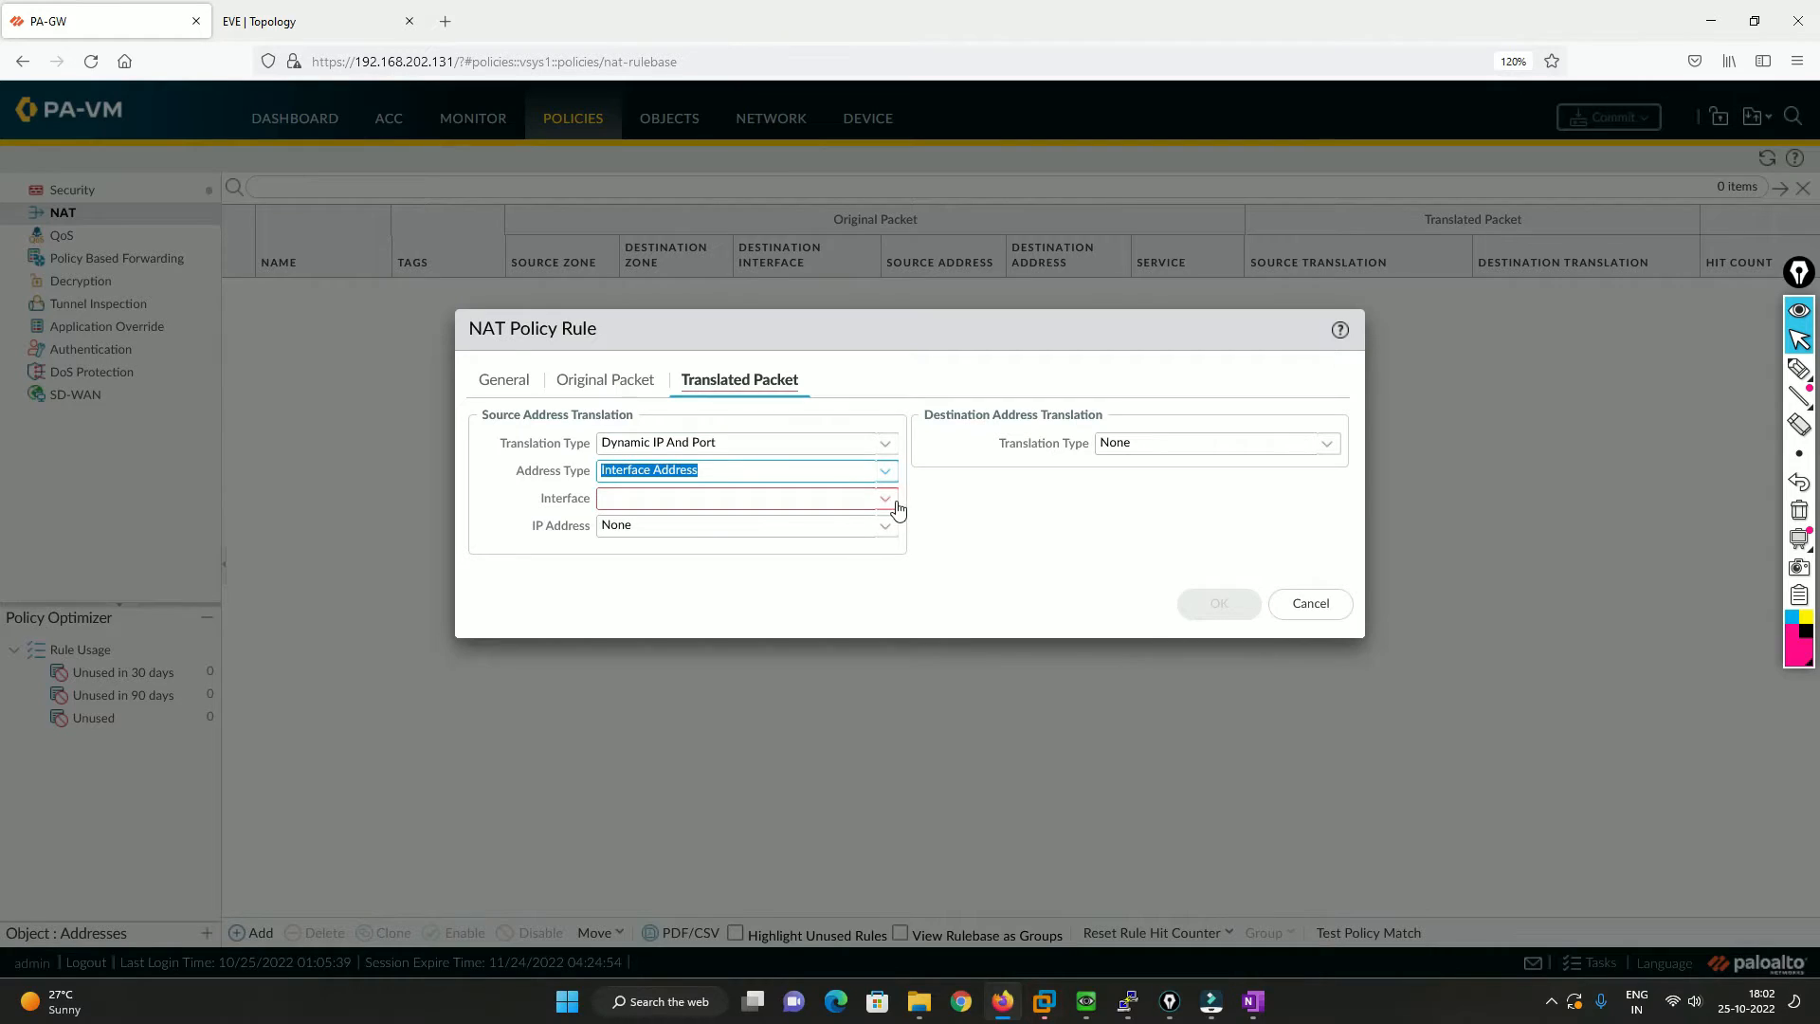
{"action": "left_click", "coordinate": [897, 507]}
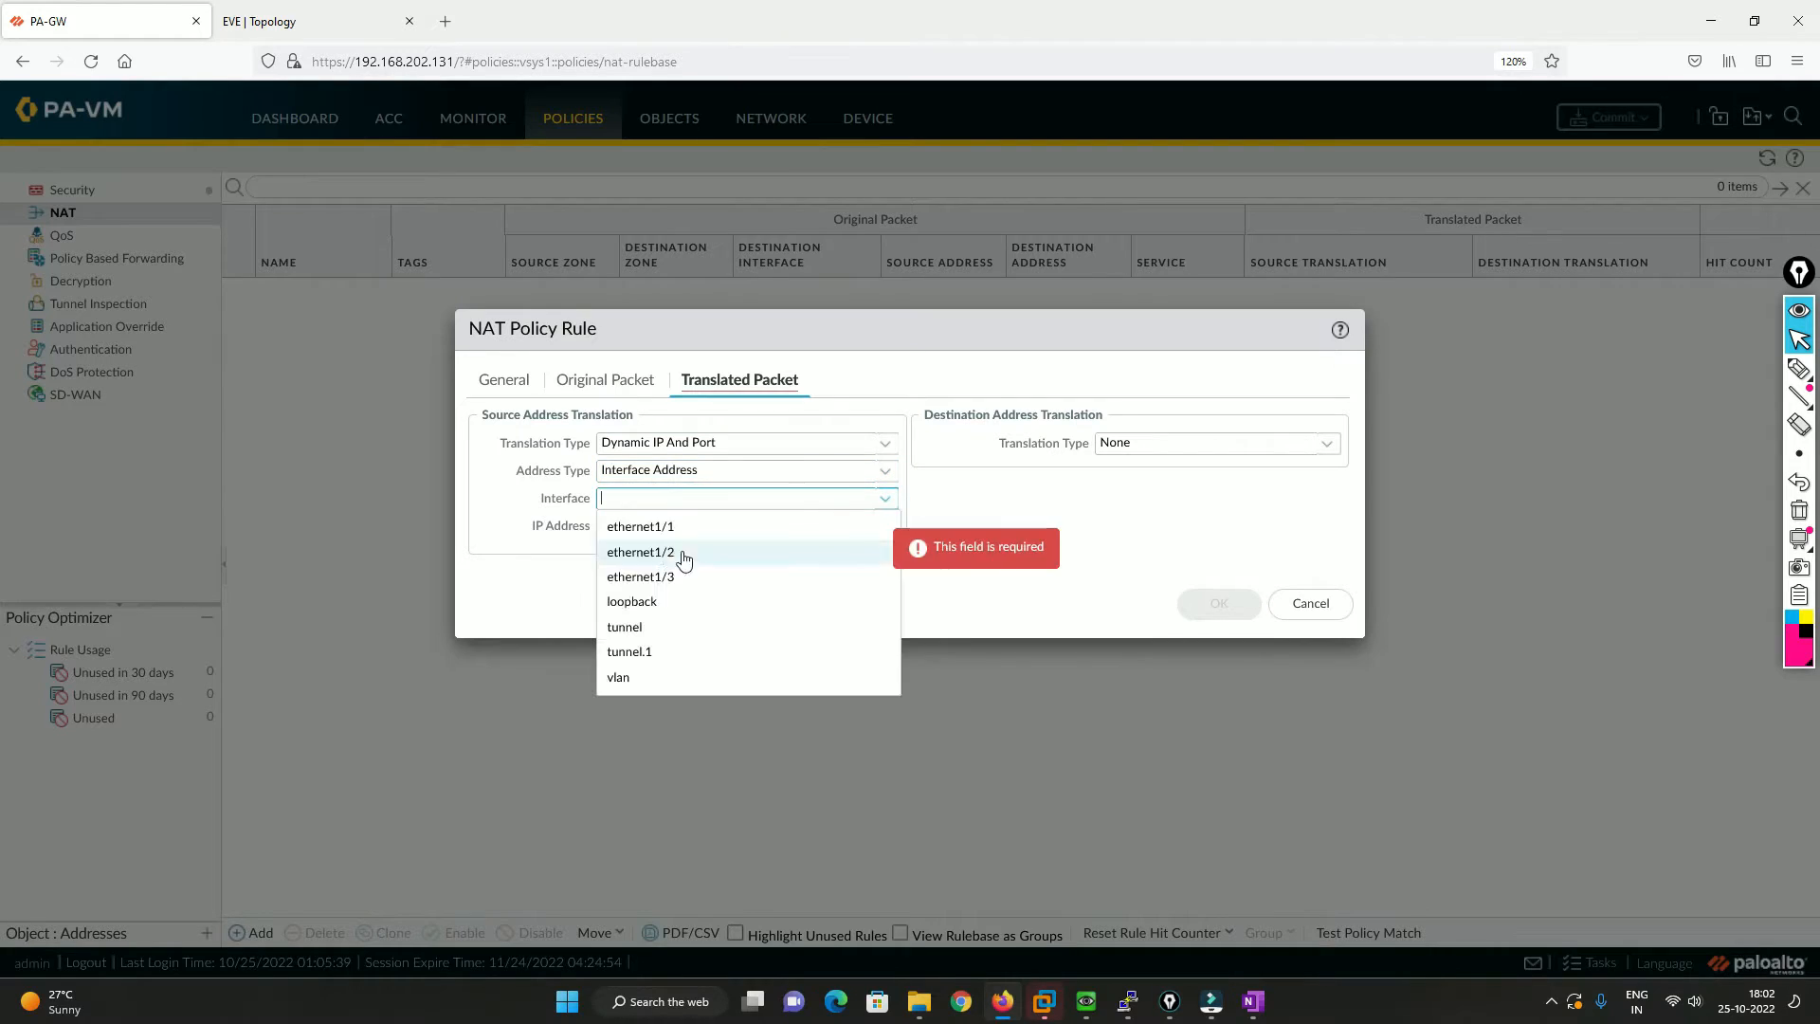
{"action": "left_click", "coordinate": [336, 17]}
{"action": "left_click", "coordinate": [150, 15]}
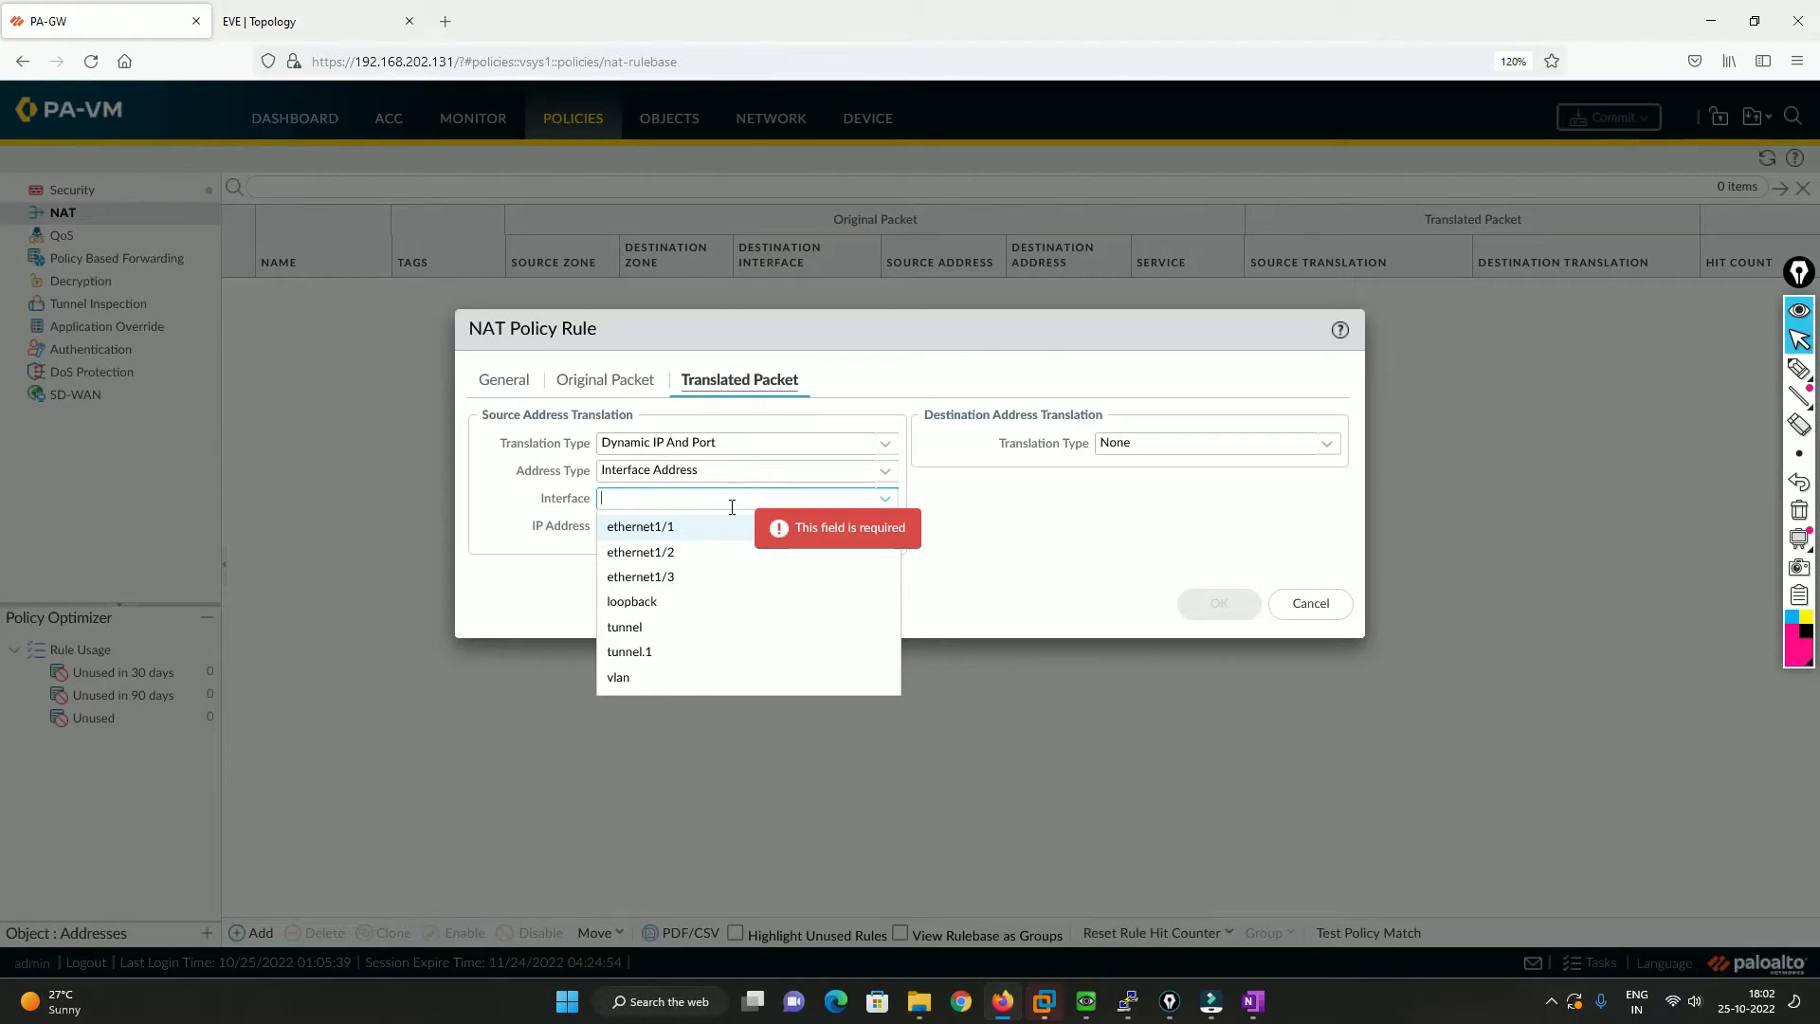
{"action": "left_click", "coordinate": [664, 551]}
{"action": "left_click", "coordinate": [884, 533]}
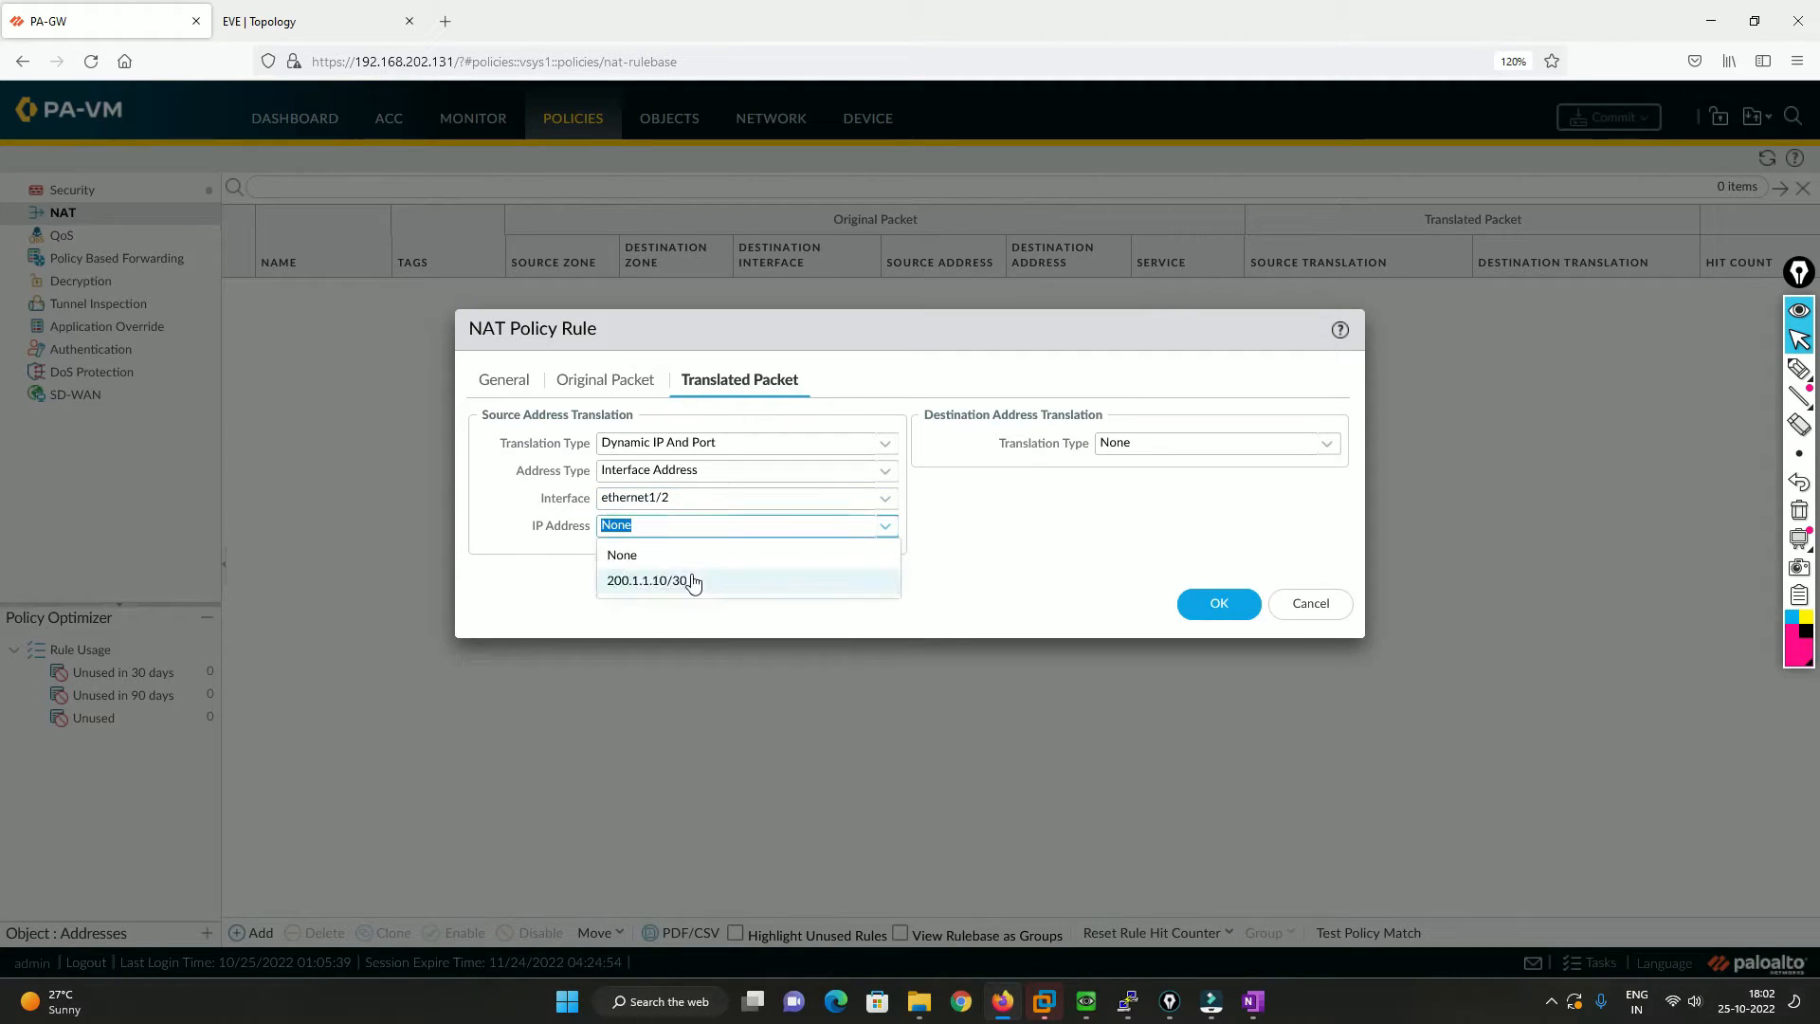
{"action": "left_click", "coordinate": [691, 581]}
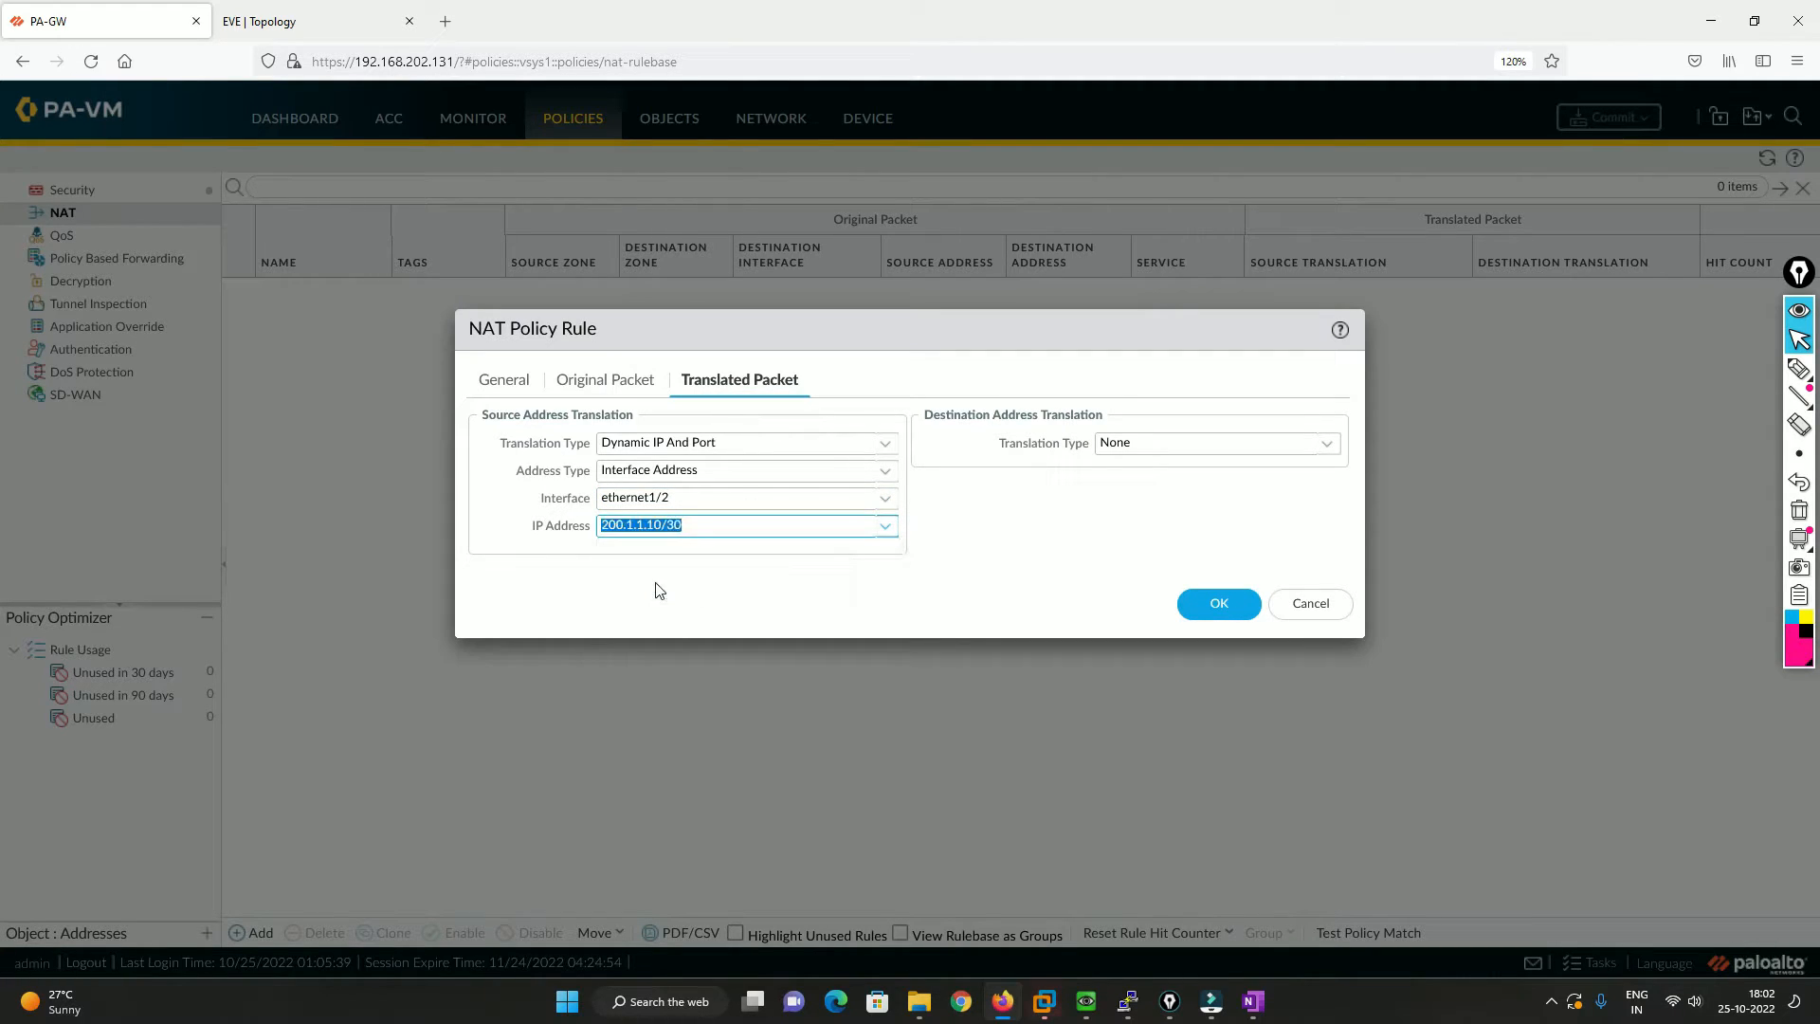
{"action": "left_click", "coordinate": [1223, 612]}
Step: Commit the configuration to the firewall and close the commit status once it completes
{"action": "left_click", "coordinate": [1648, 120]}
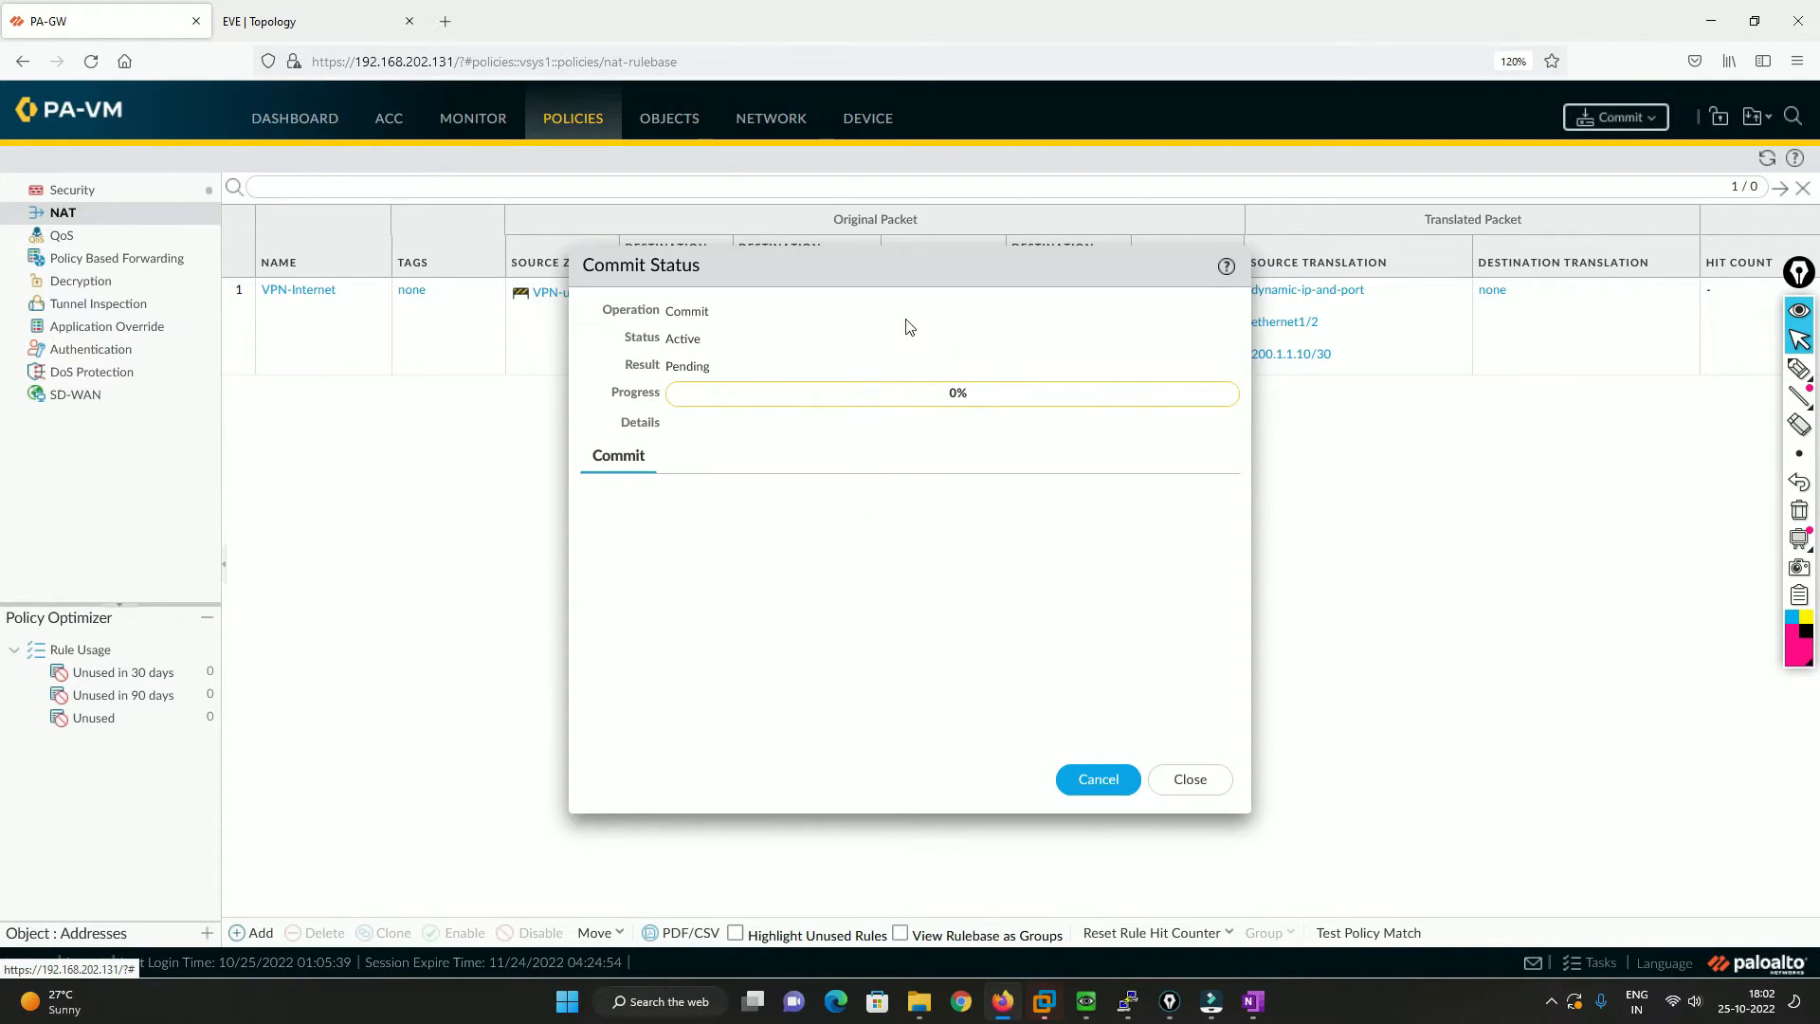
{"action": "key", "text": "ctrl+Tab"}
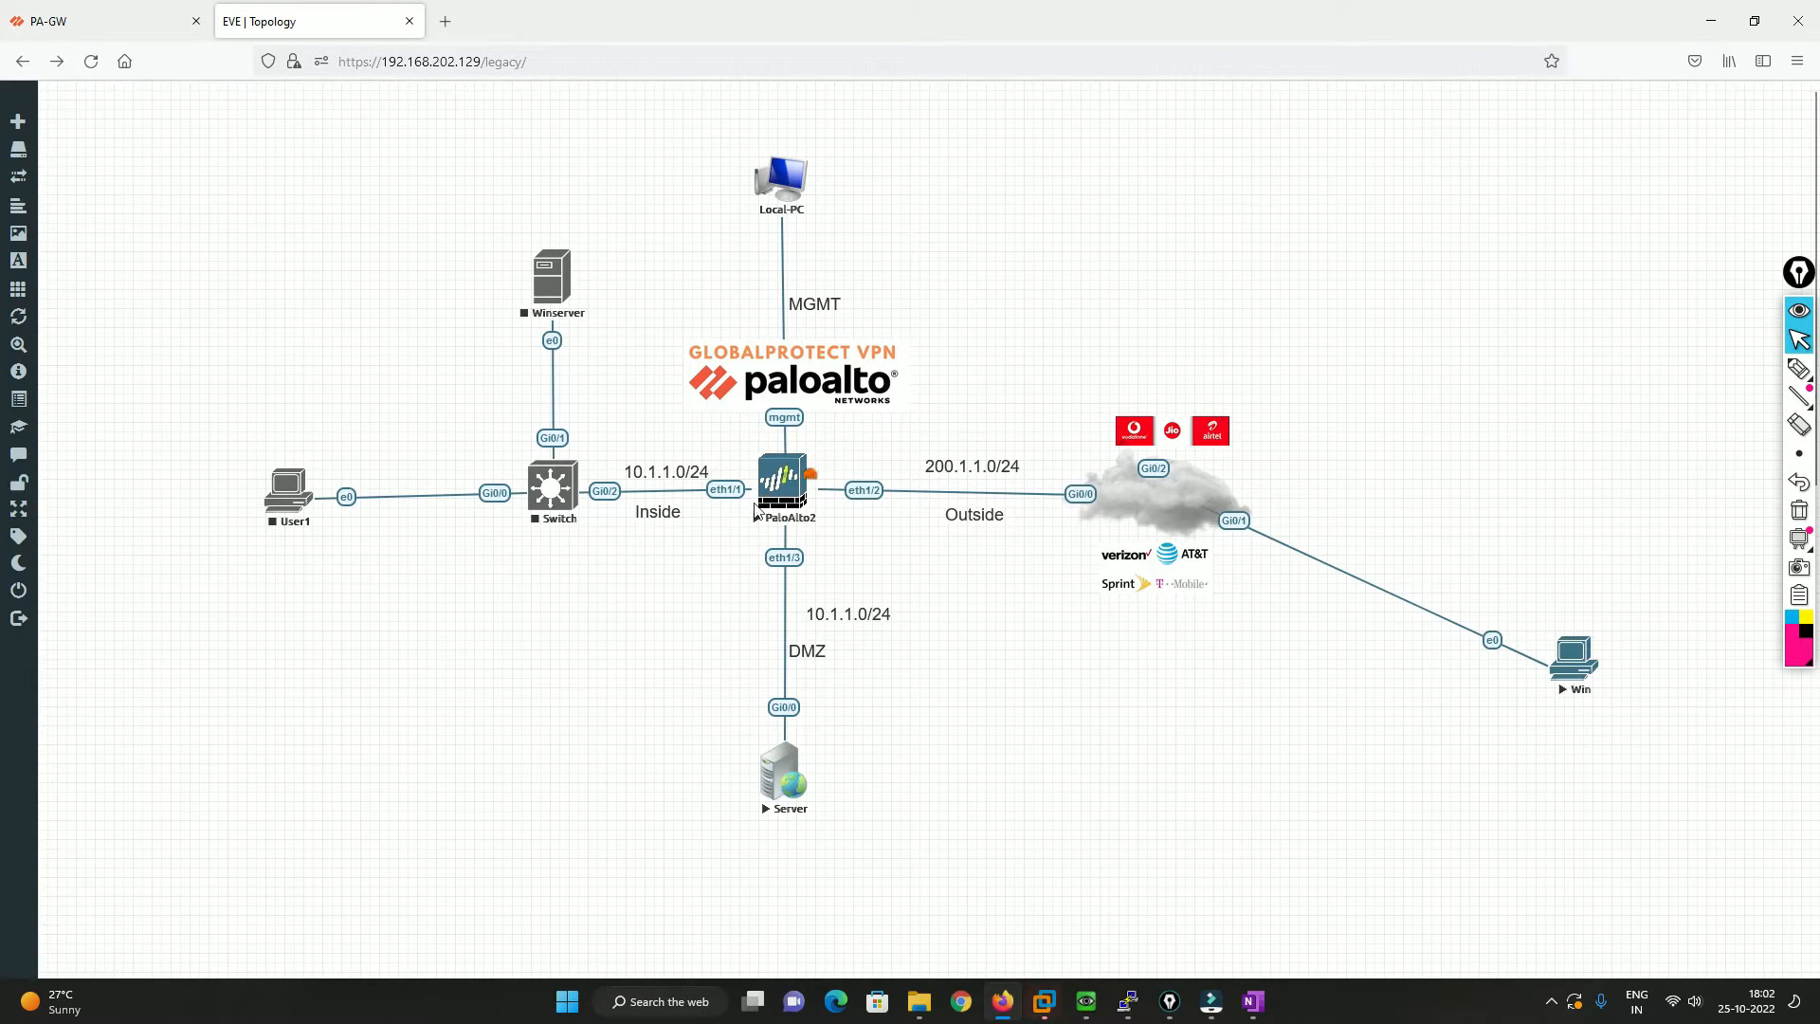
{"action": "left_click", "coordinate": [154, 10]}
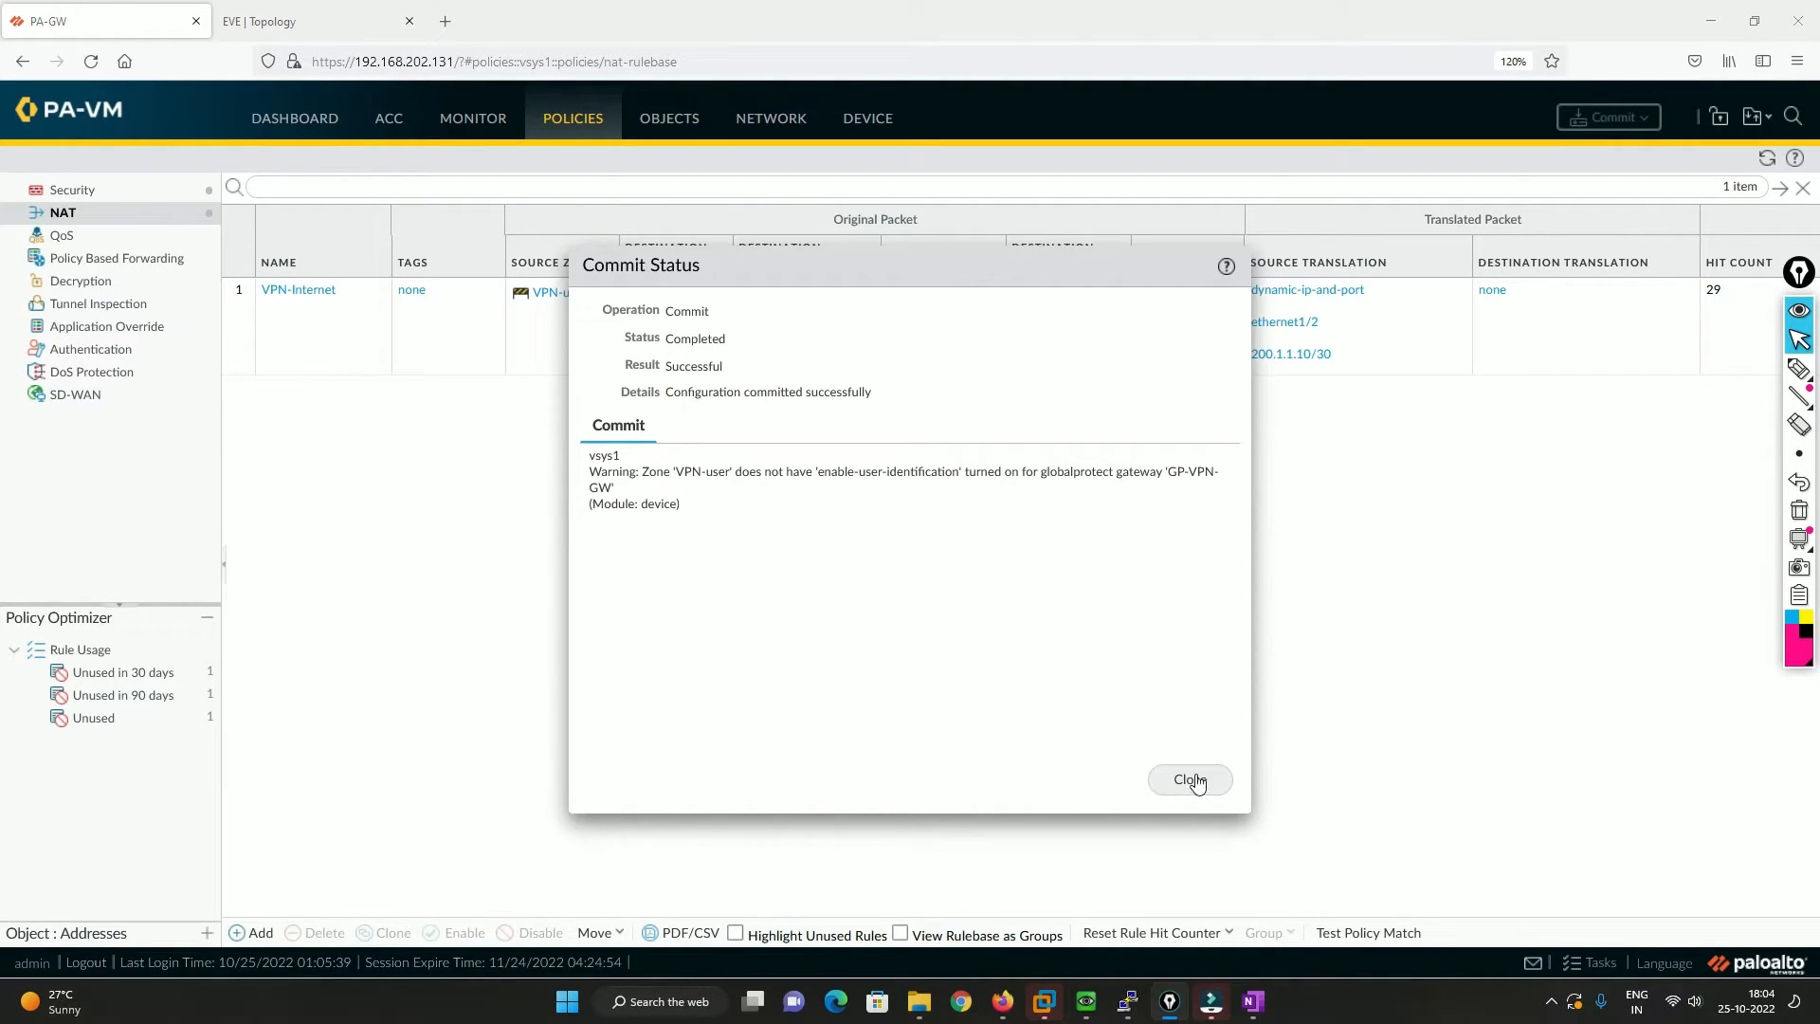
{"action": "left_click", "coordinate": [1188, 779]}
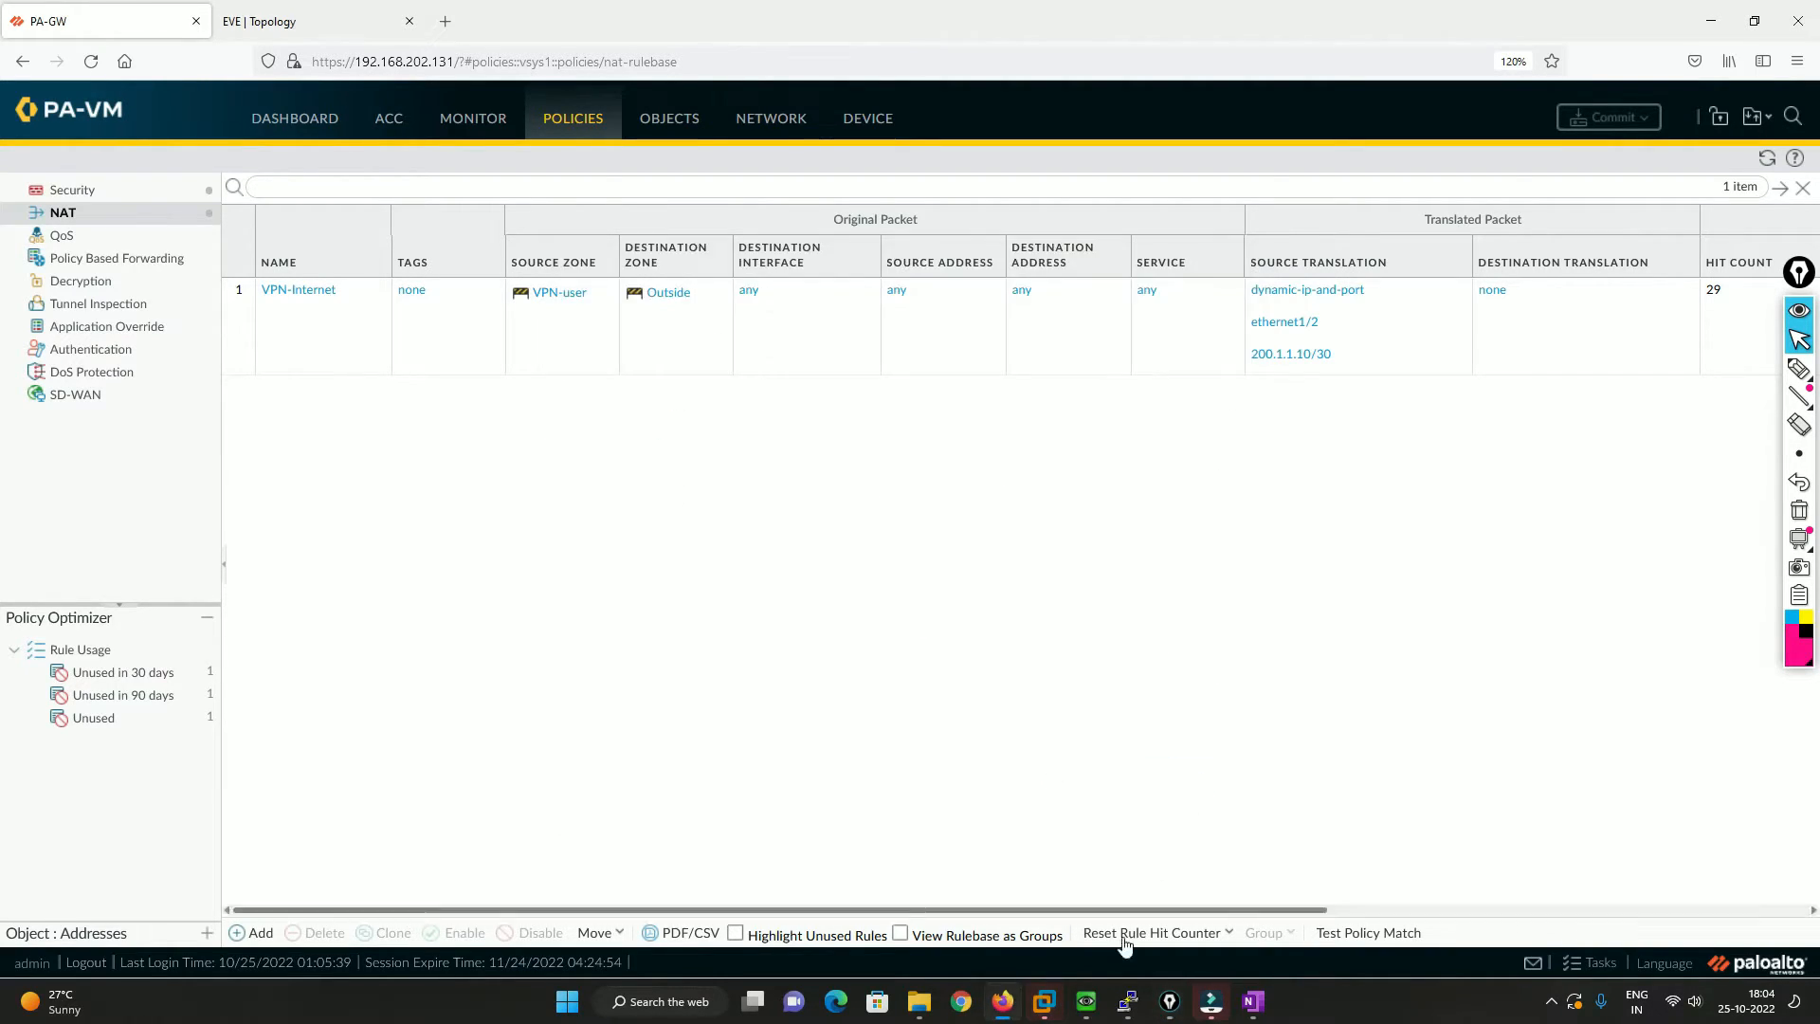
{"action": "mouse_move", "coordinate": [1049, 1013]}
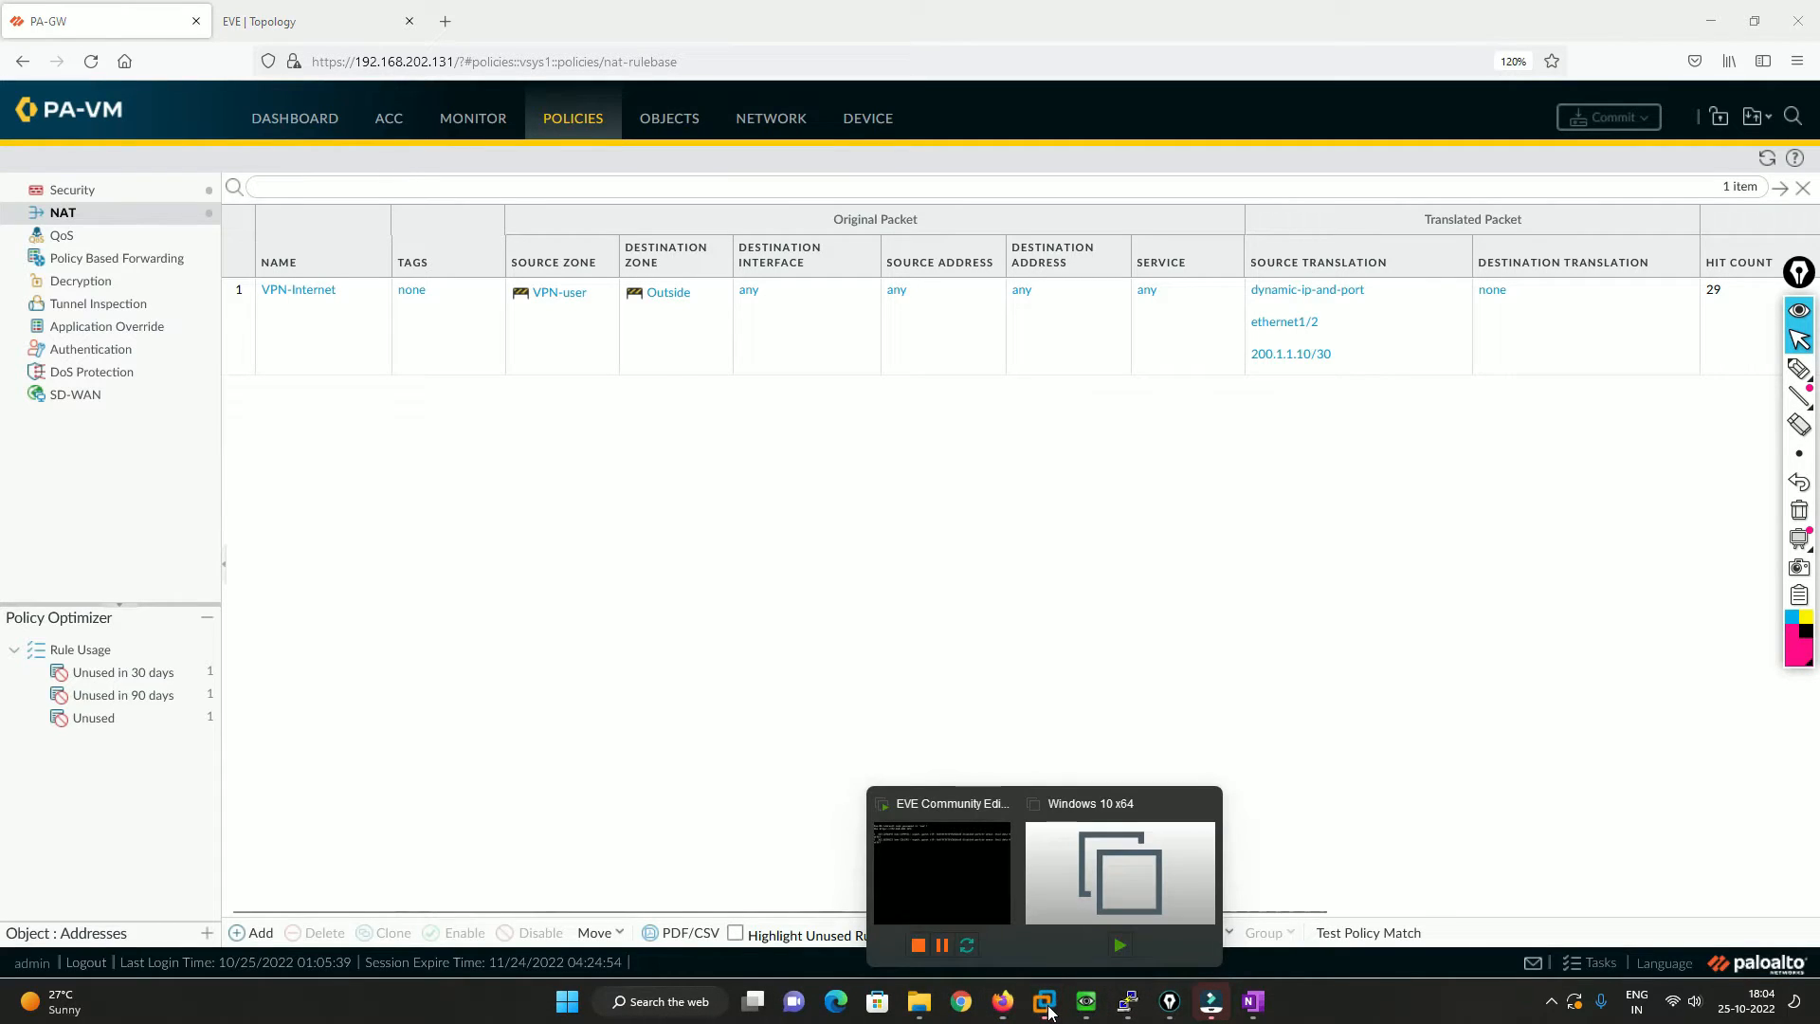
{"action": "left_click", "coordinate": [1167, 901]}
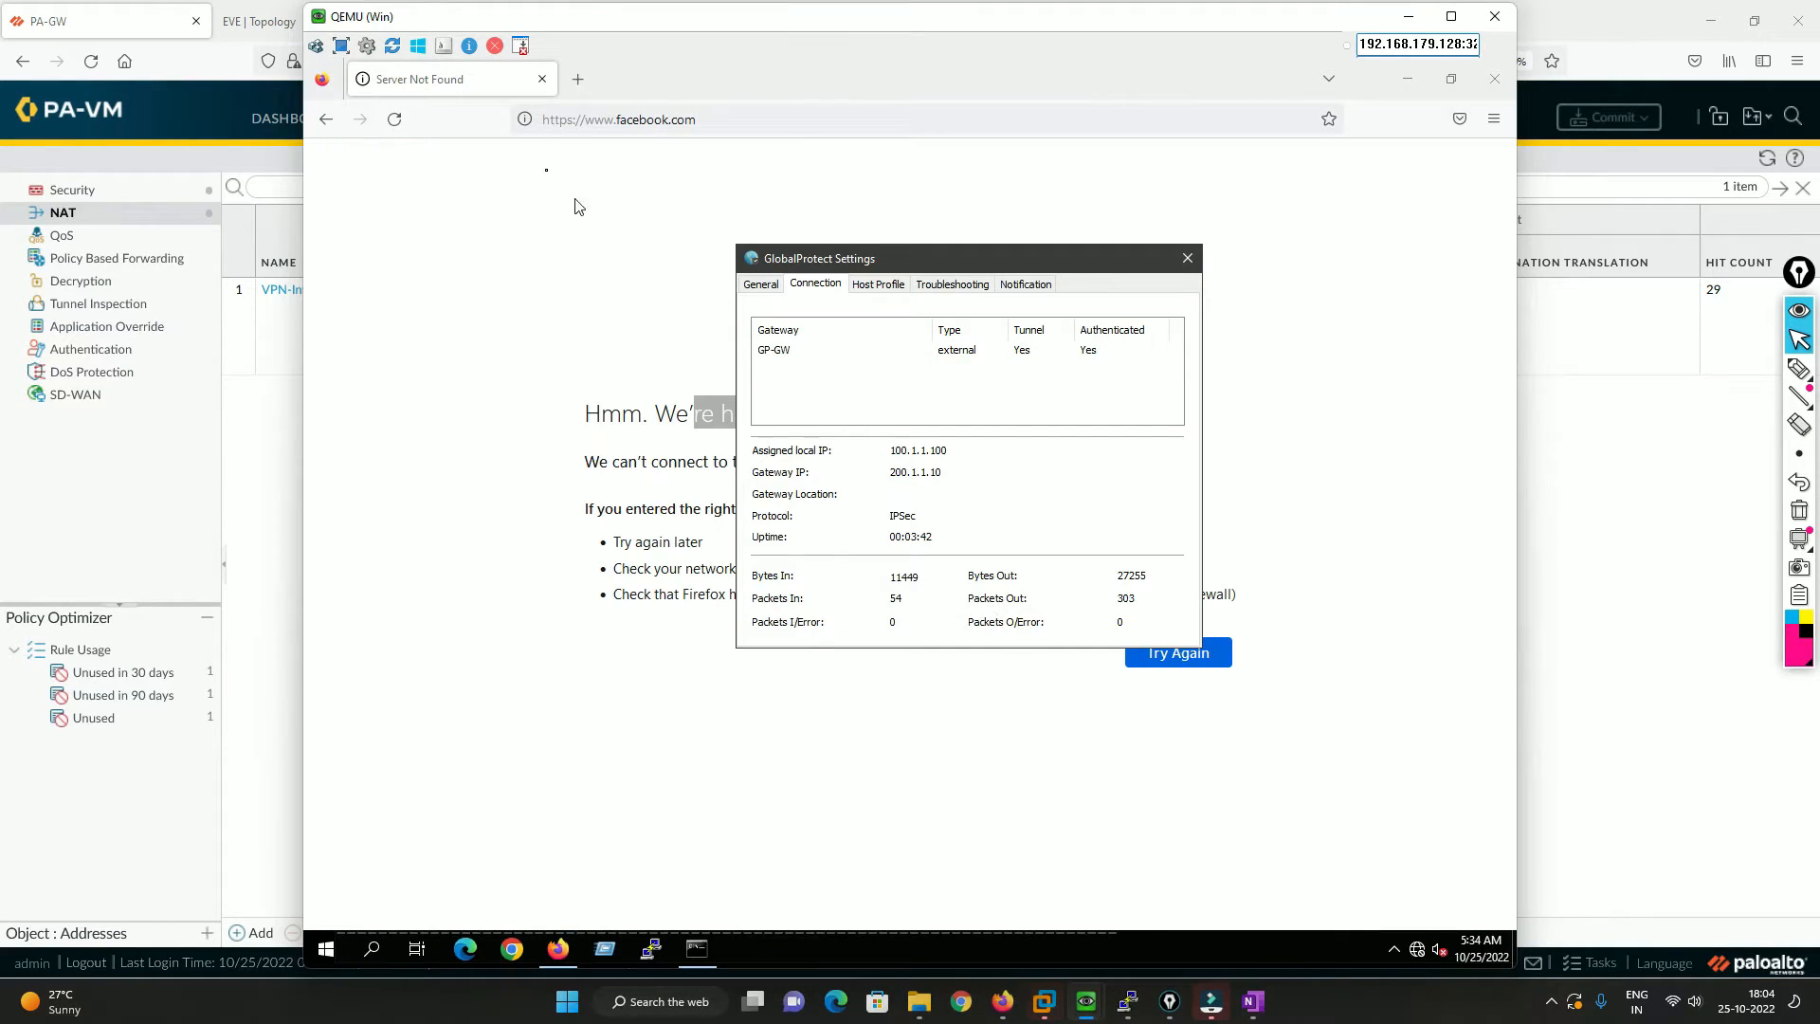
{"action": "left_click", "coordinate": [635, 119]}
{"action": "key", "text": "Return"}
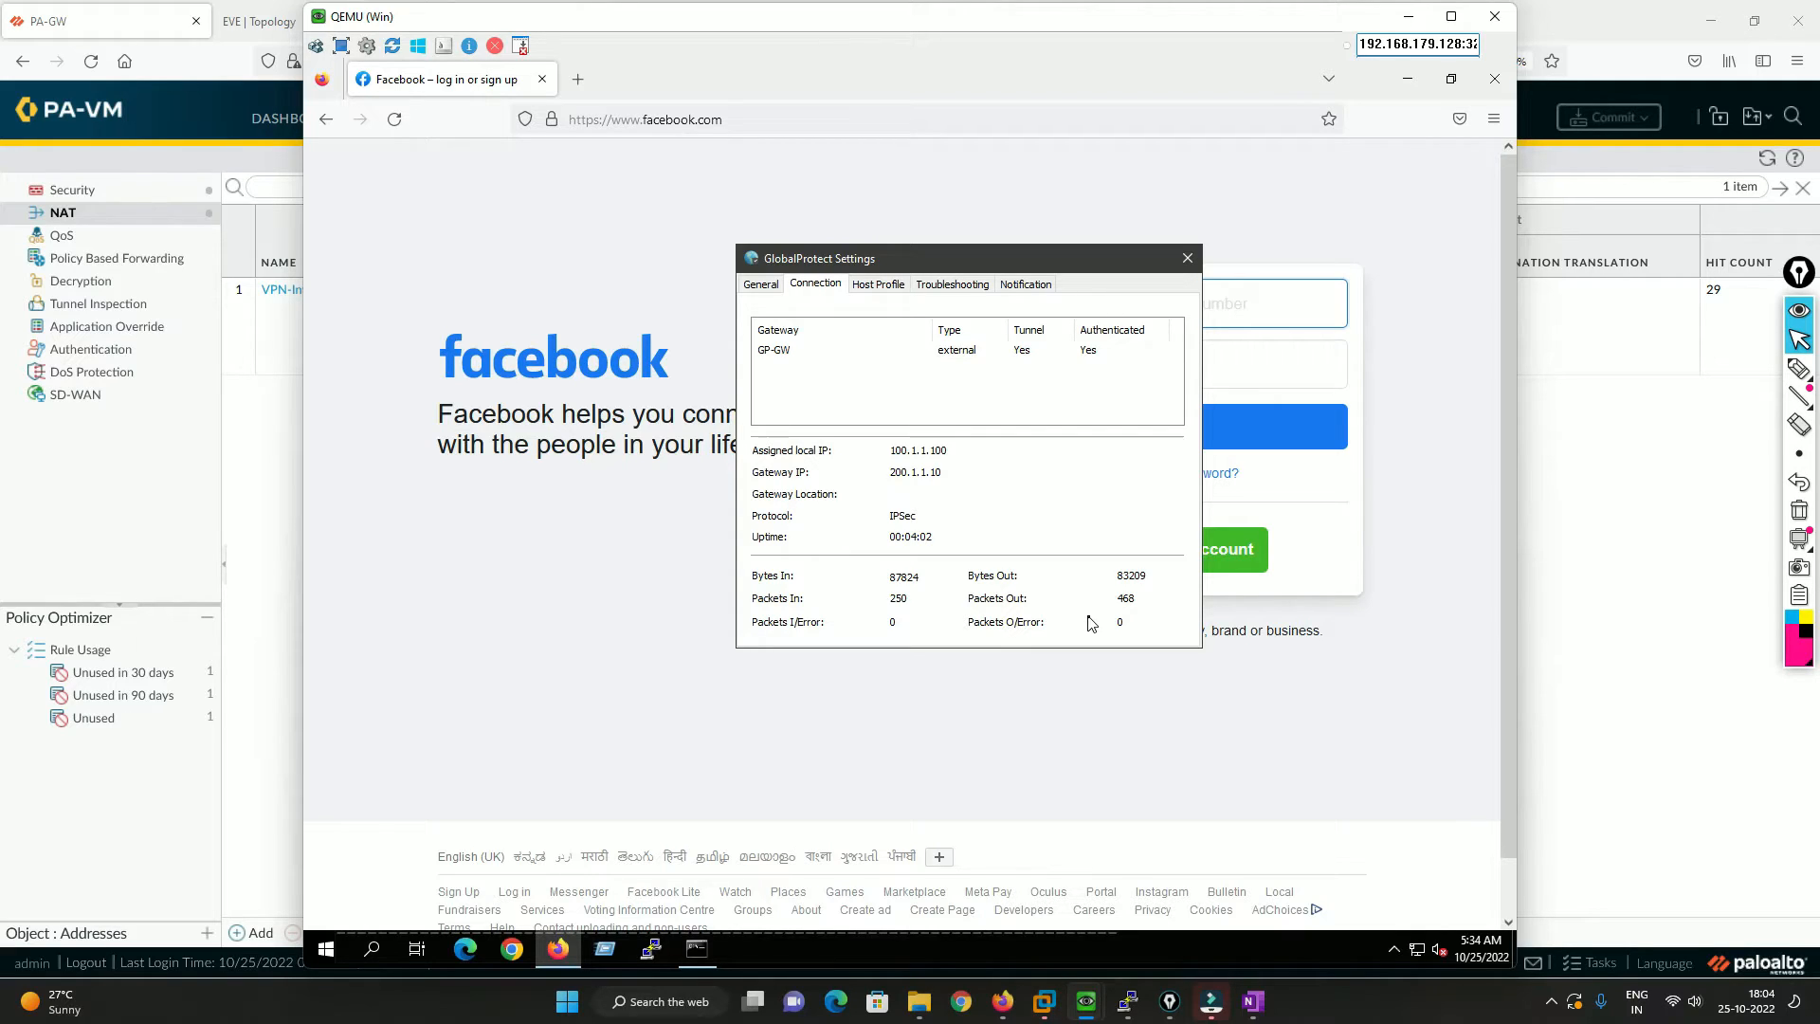
Step: Review the VPN-Internet NAT rule on the firewall alongside the Win client's path in the EVE topology
{"action": "left_click", "coordinate": [275, 550]}
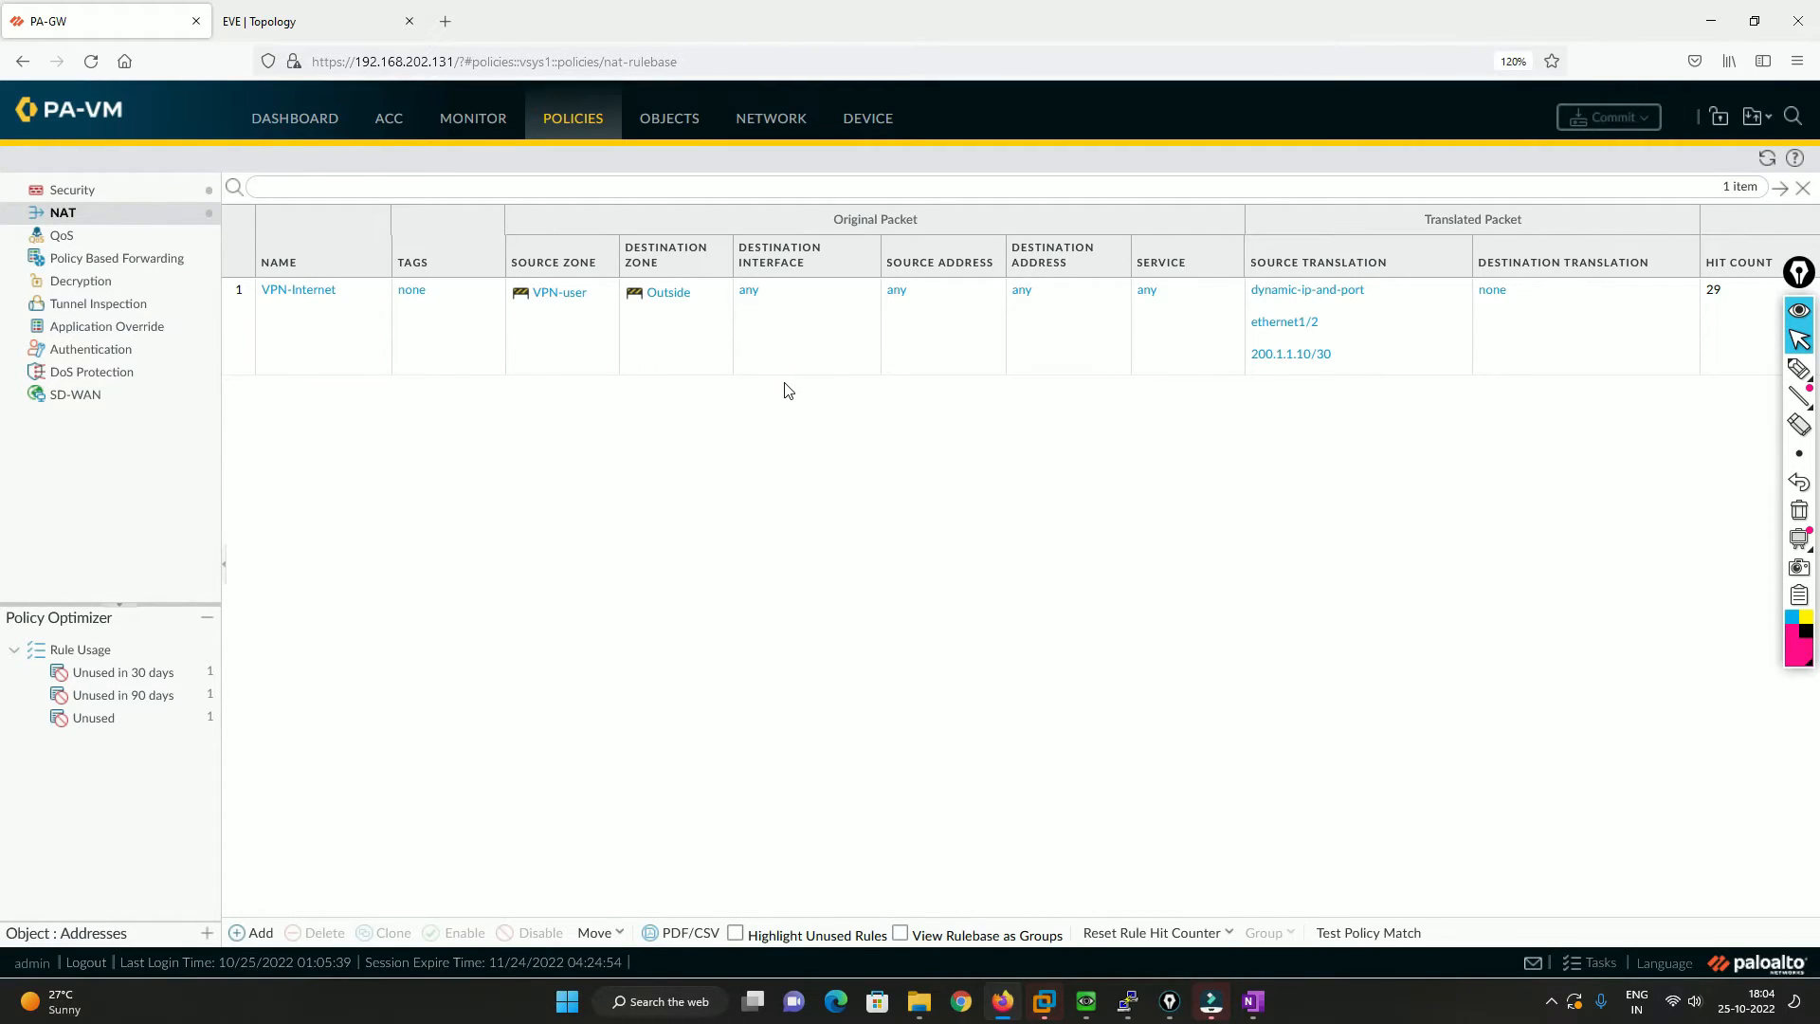
{"action": "left_click", "coordinate": [379, 21]}
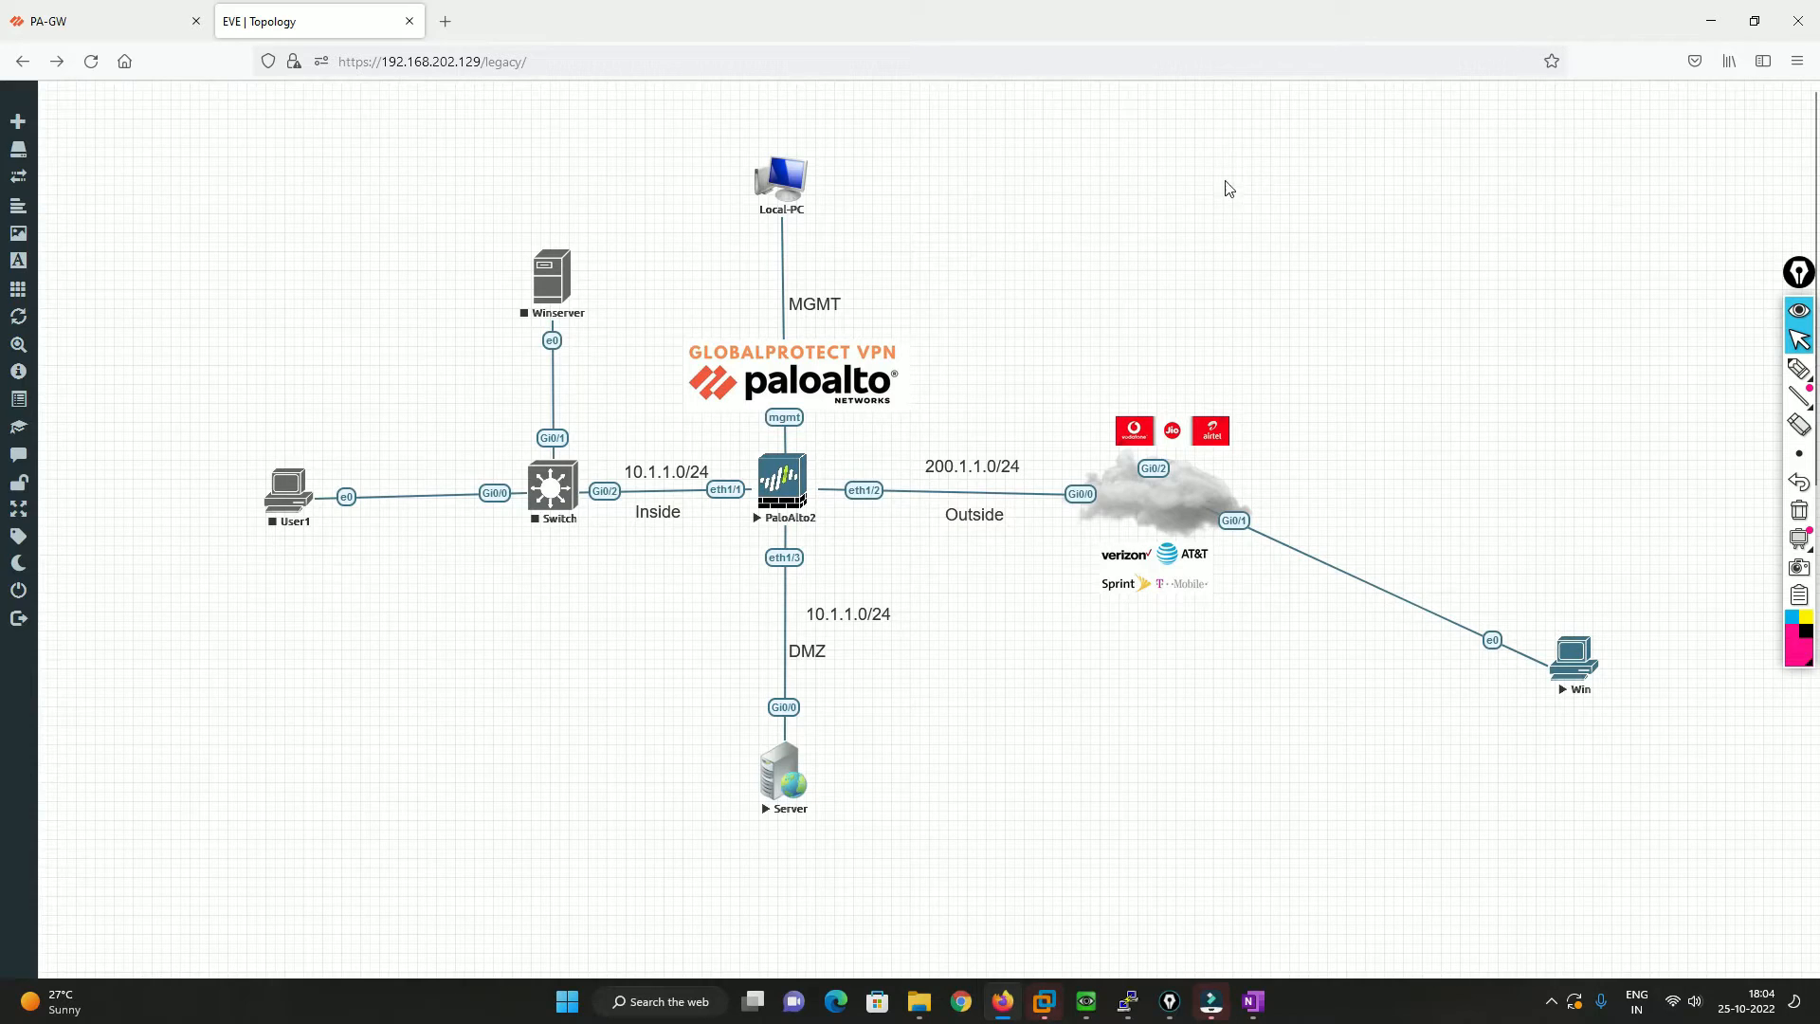
{"action": "left_click", "coordinate": [145, 7]}
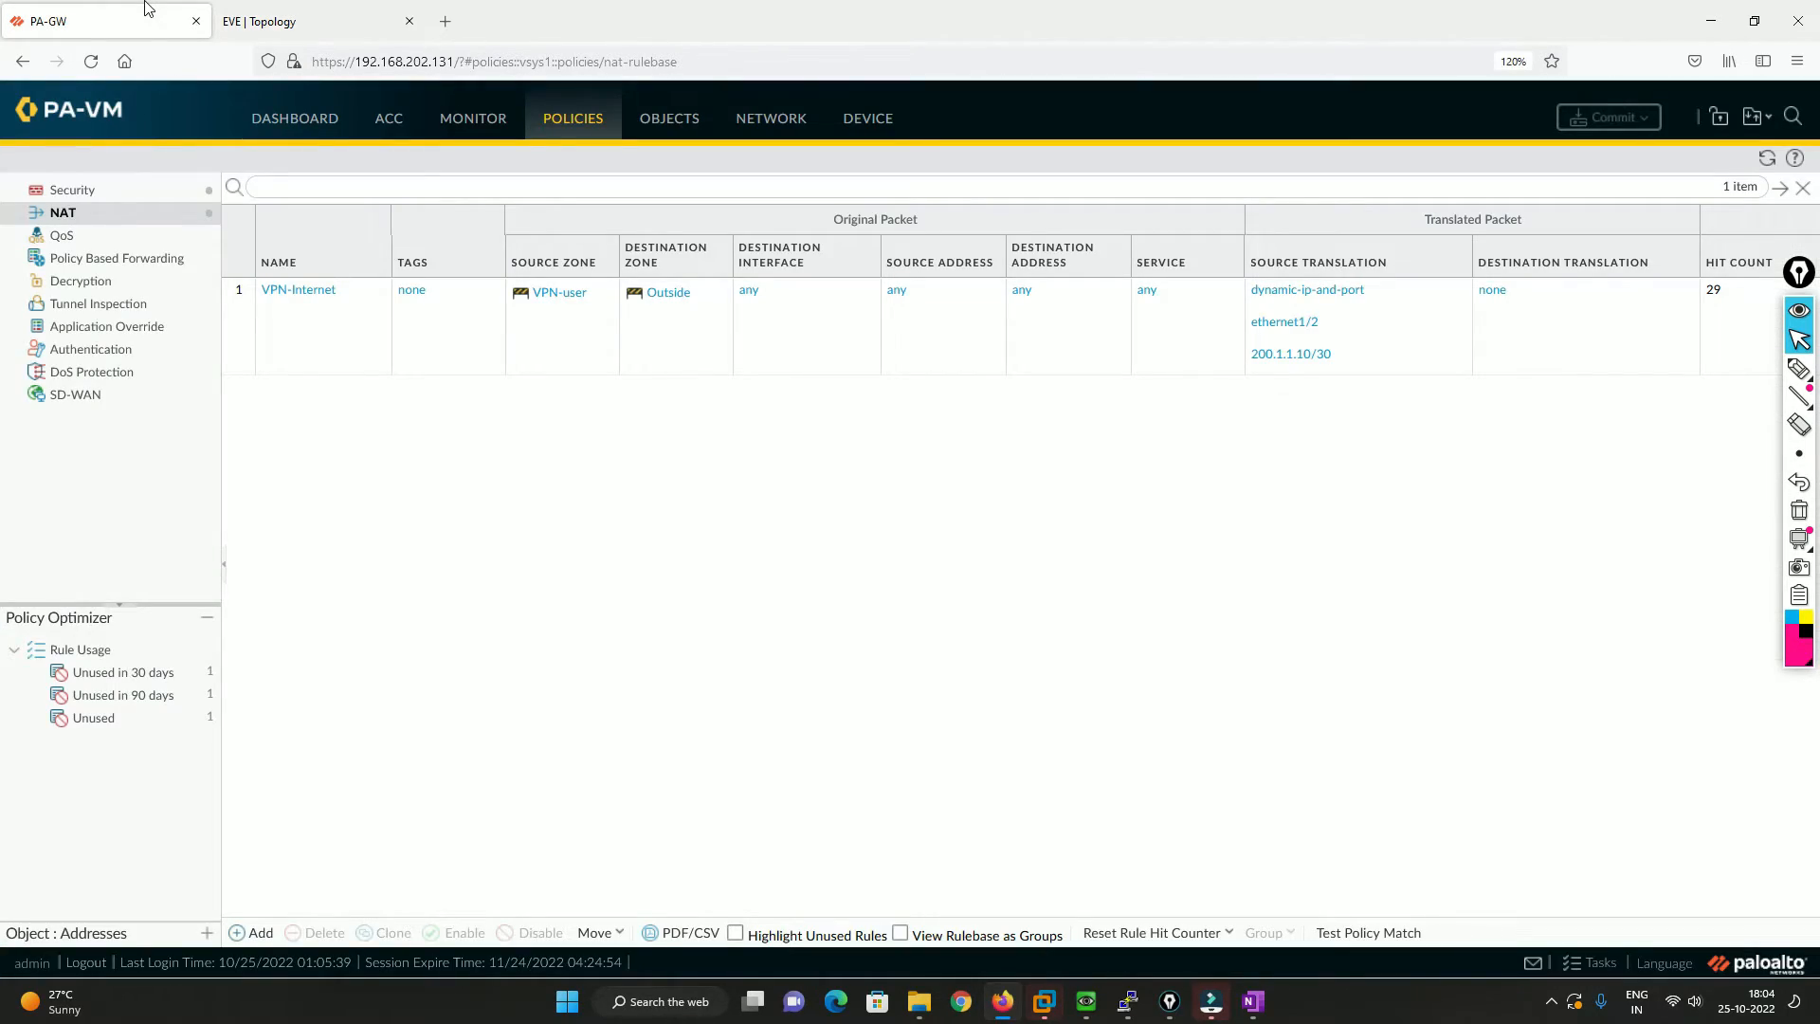
{"action": "left_click", "coordinate": [304, 19]}
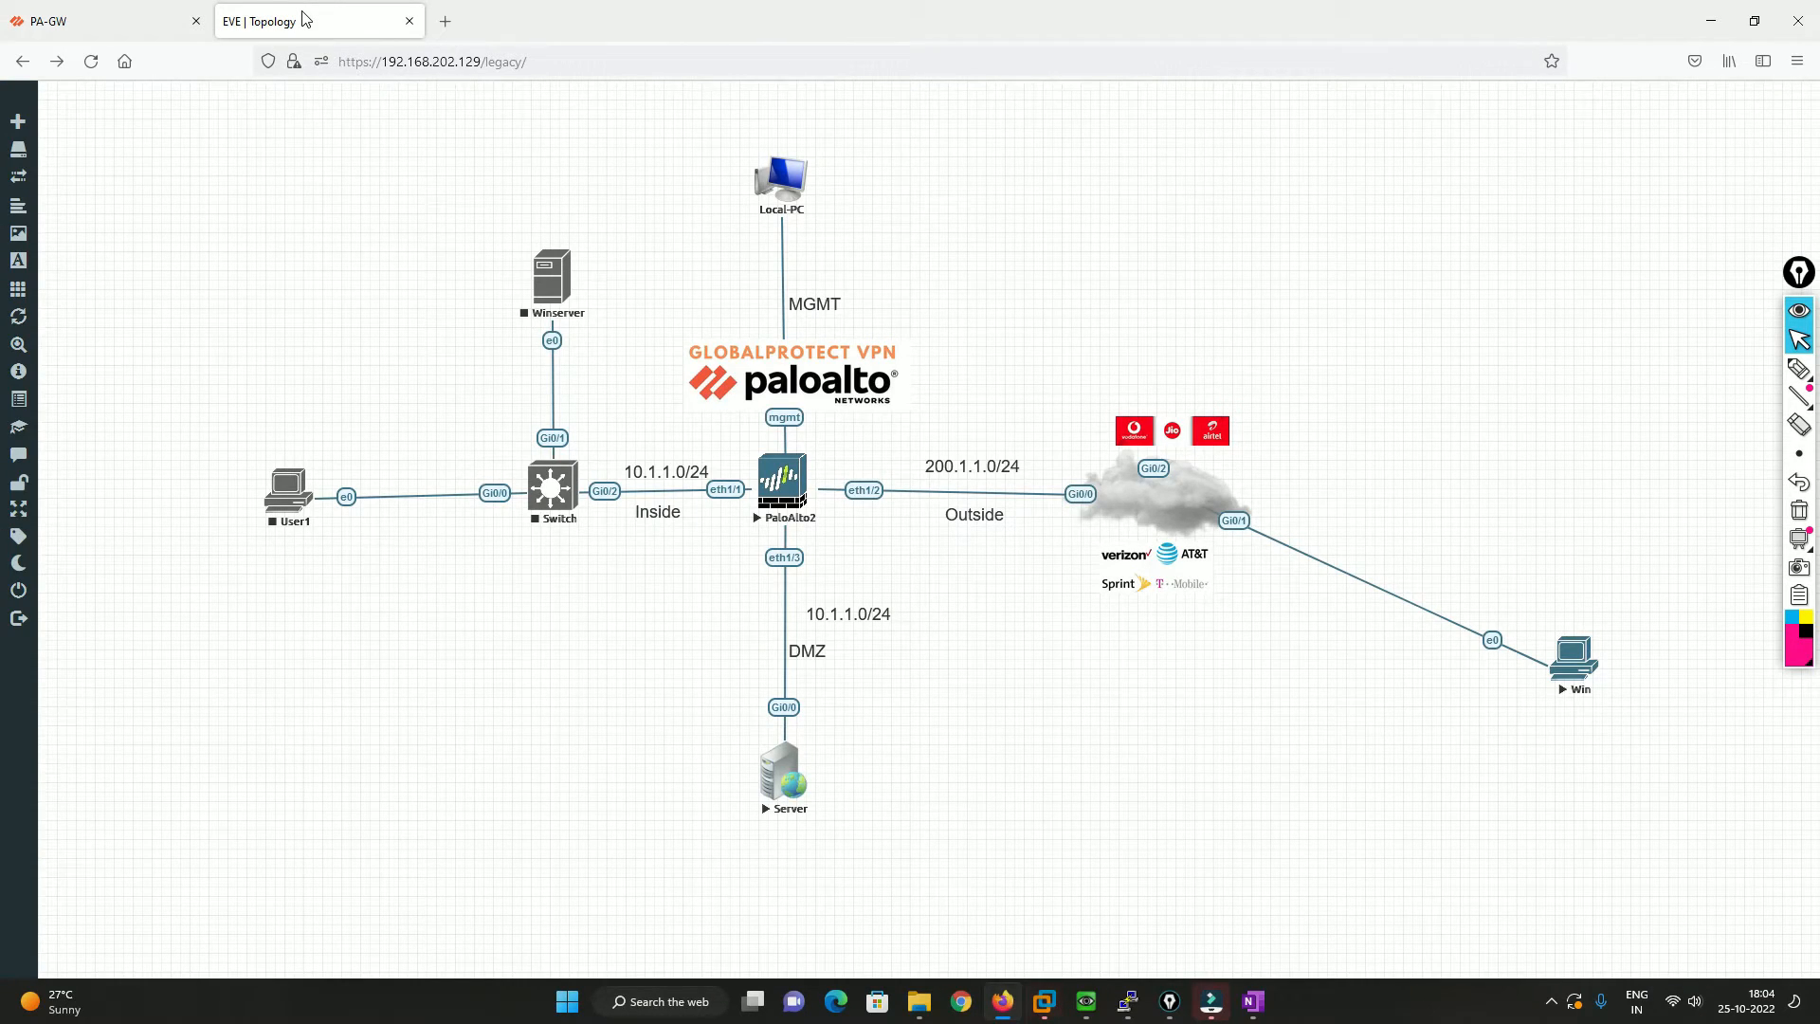
{"action": "left_click", "coordinate": [104, 11]}
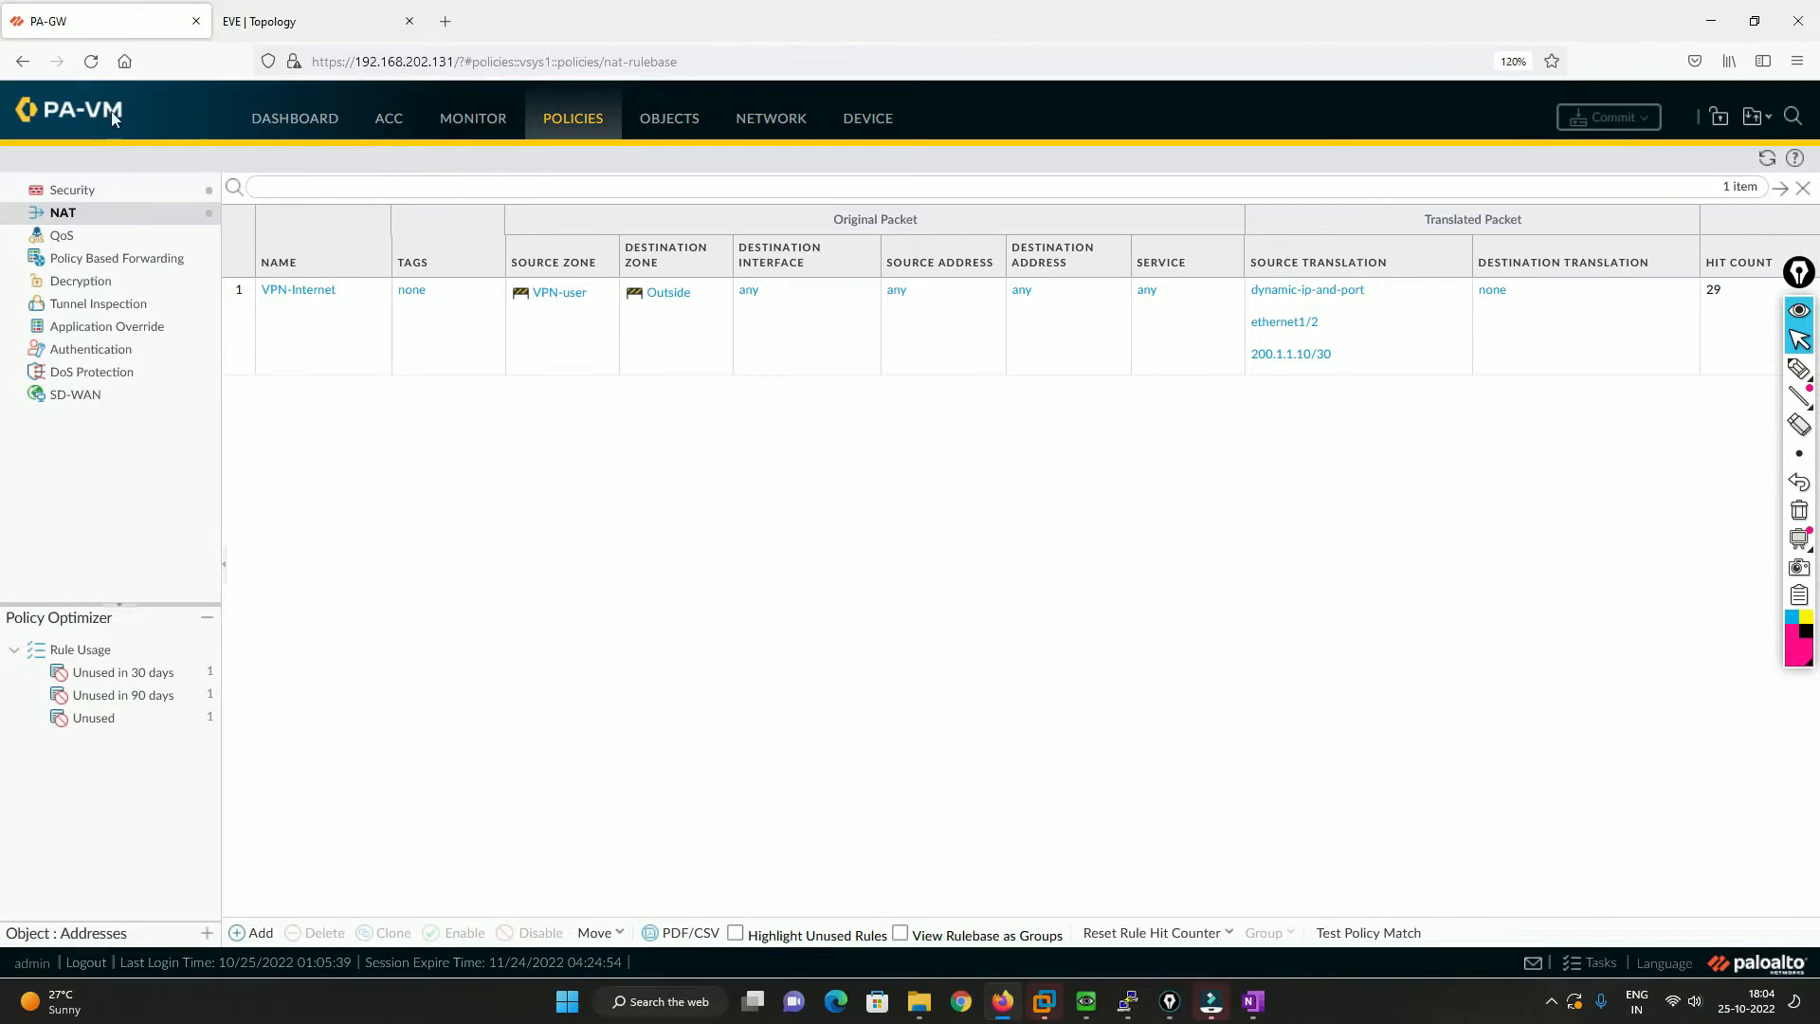
Step: Open the Split Tunnel settings of GP-VPN-Client-Config in the GP-VPN-GW gateway's agent client settings, and check the inside subnet in the EVE topology
{"action": "left_click", "coordinate": [755, 121]}
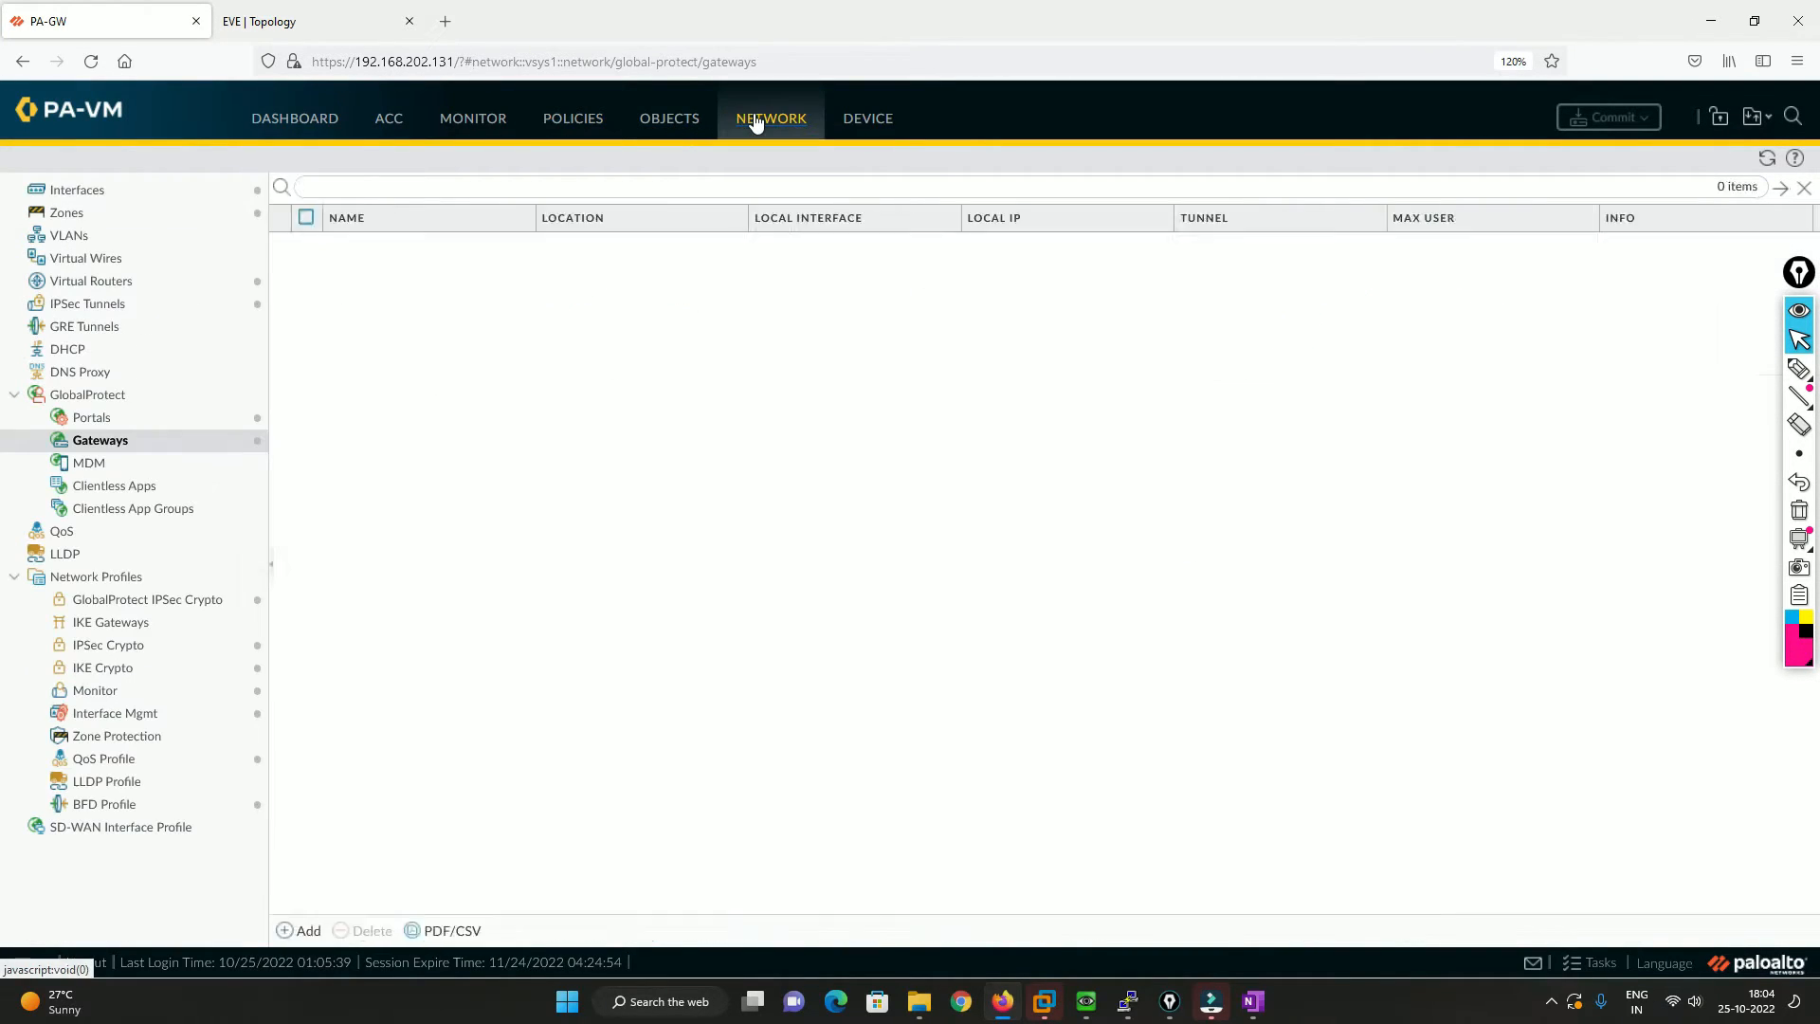
{"action": "left_click", "coordinate": [368, 244]}
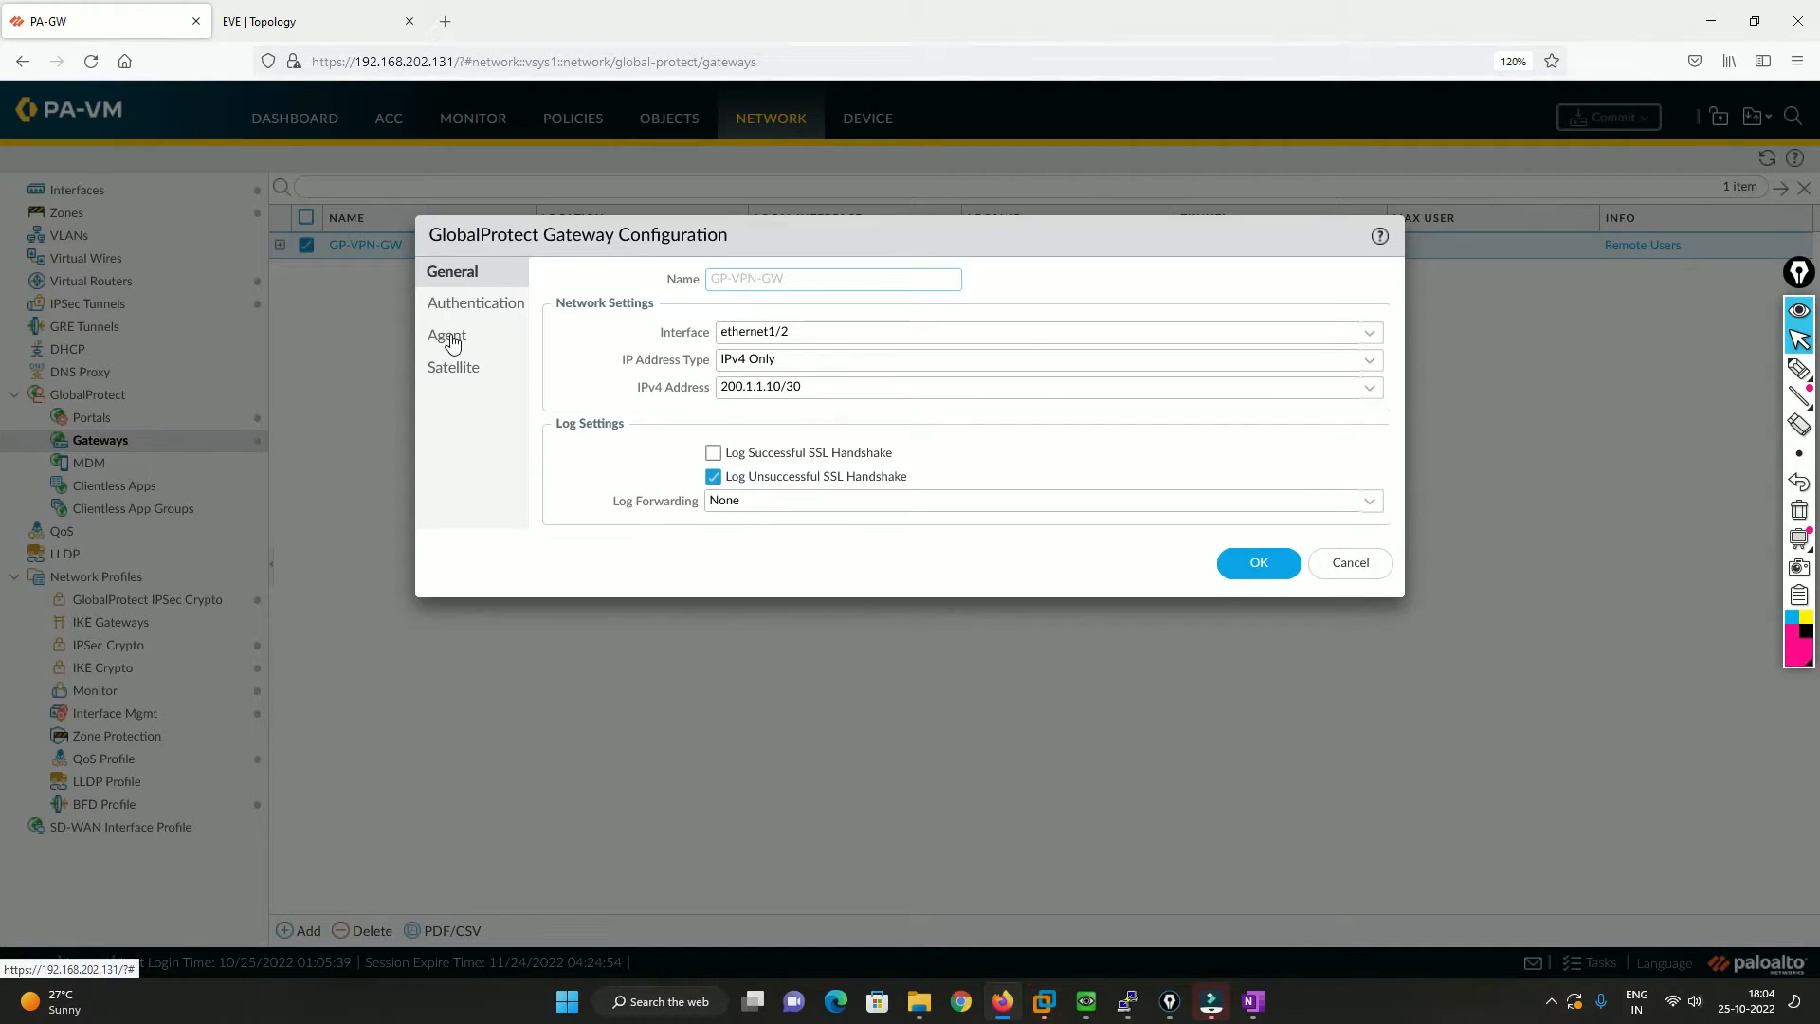
{"action": "left_click", "coordinate": [451, 339]}
{"action": "left_click", "coordinate": [720, 286]}
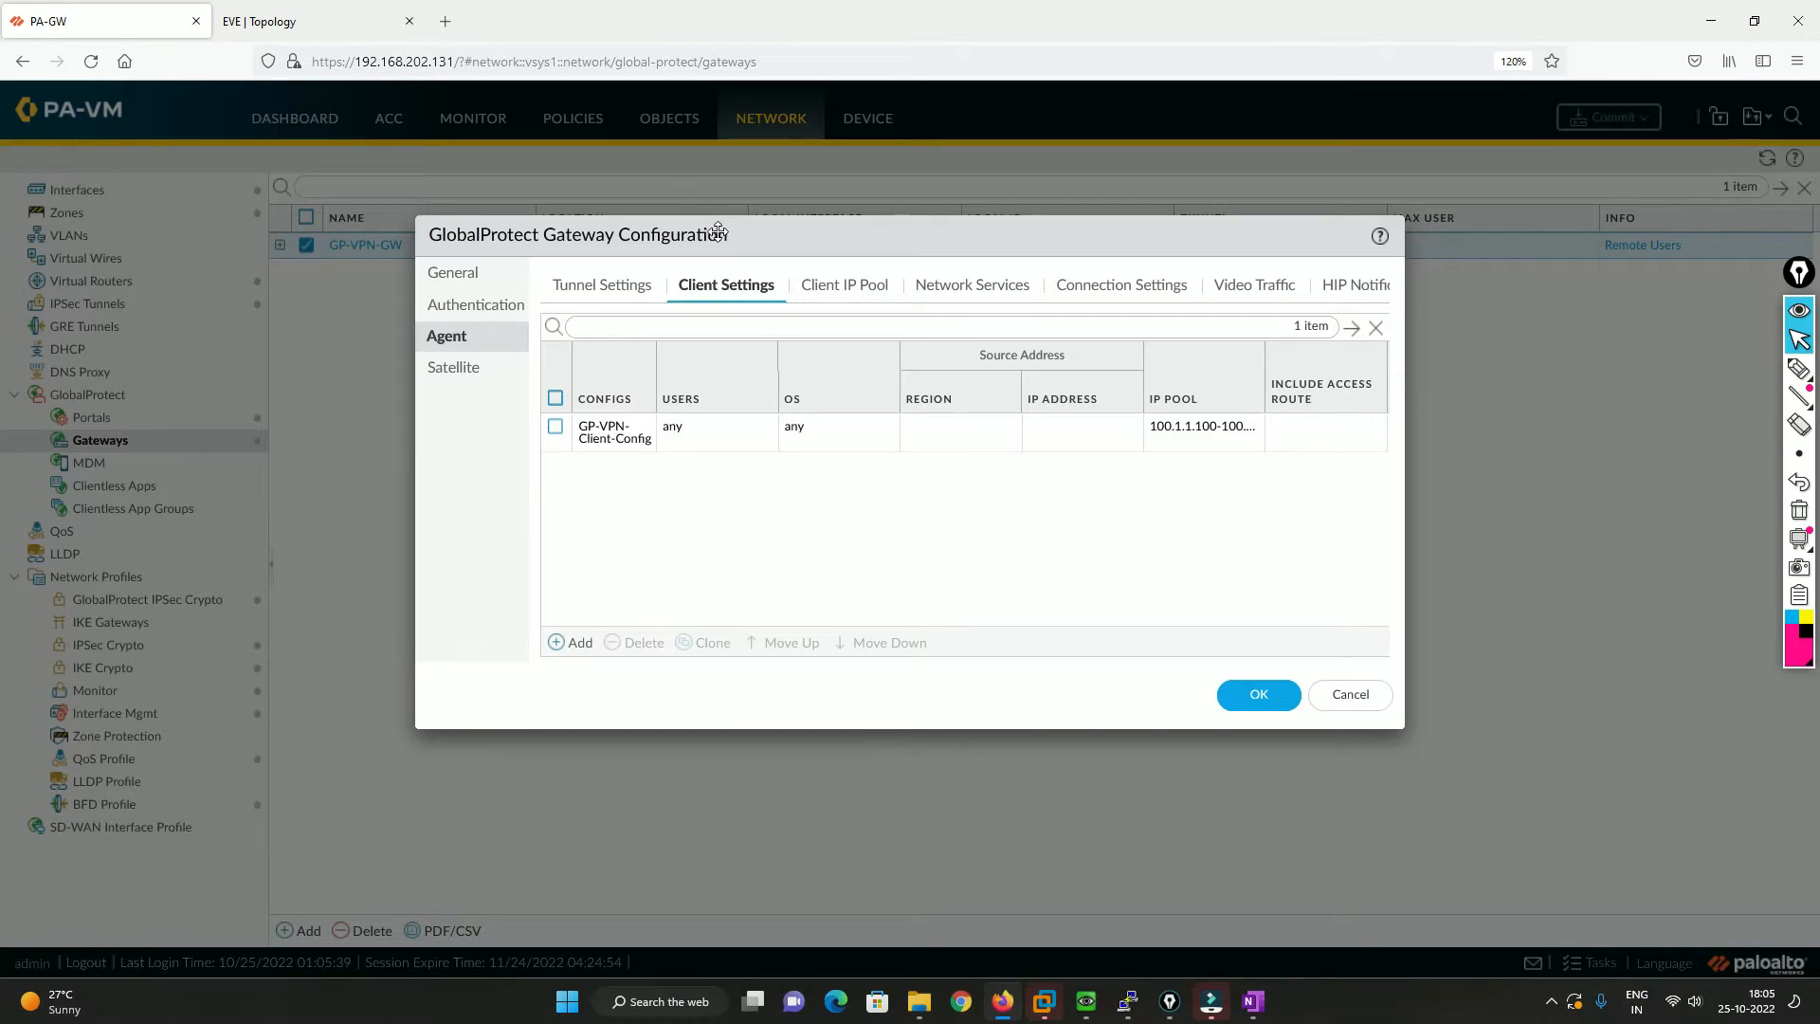
{"action": "left_click_drag", "start_coordinate": [719, 235], "coordinate": [1002, 303]}
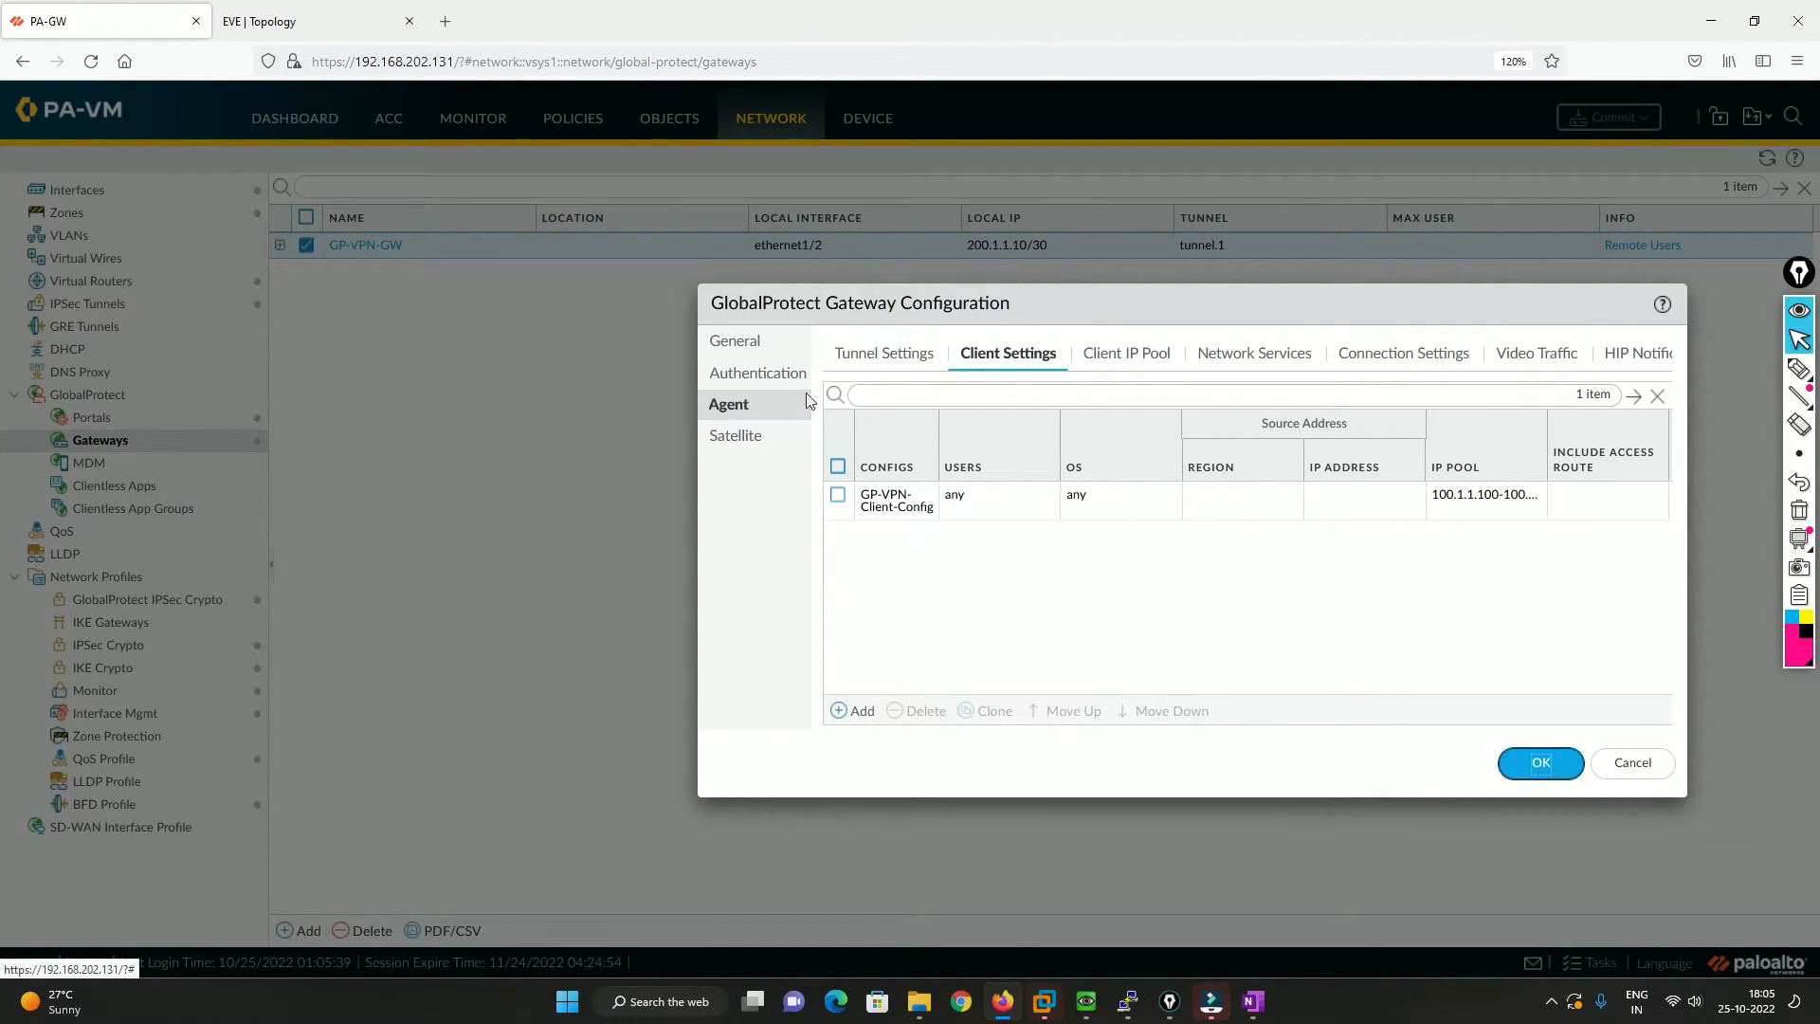
{"action": "left_click", "coordinate": [891, 495]}
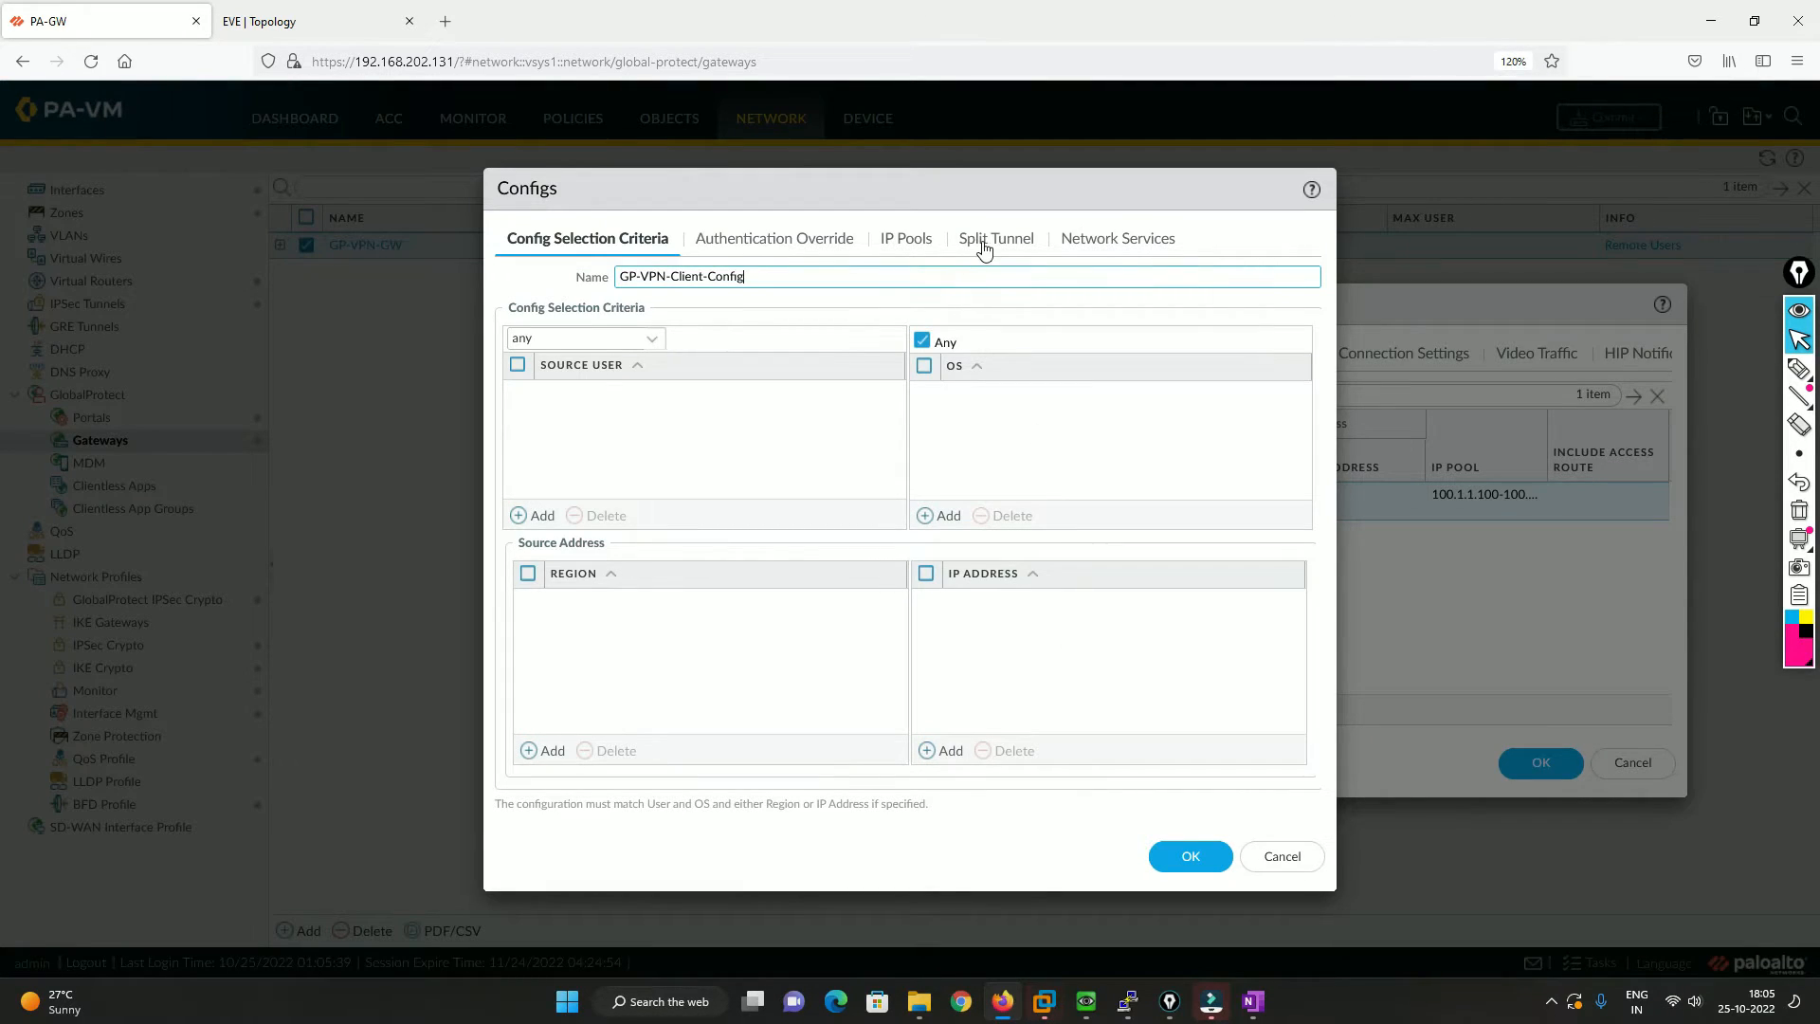
{"action": "left_click", "coordinate": [991, 243]}
{"action": "left_click", "coordinate": [312, 21]}
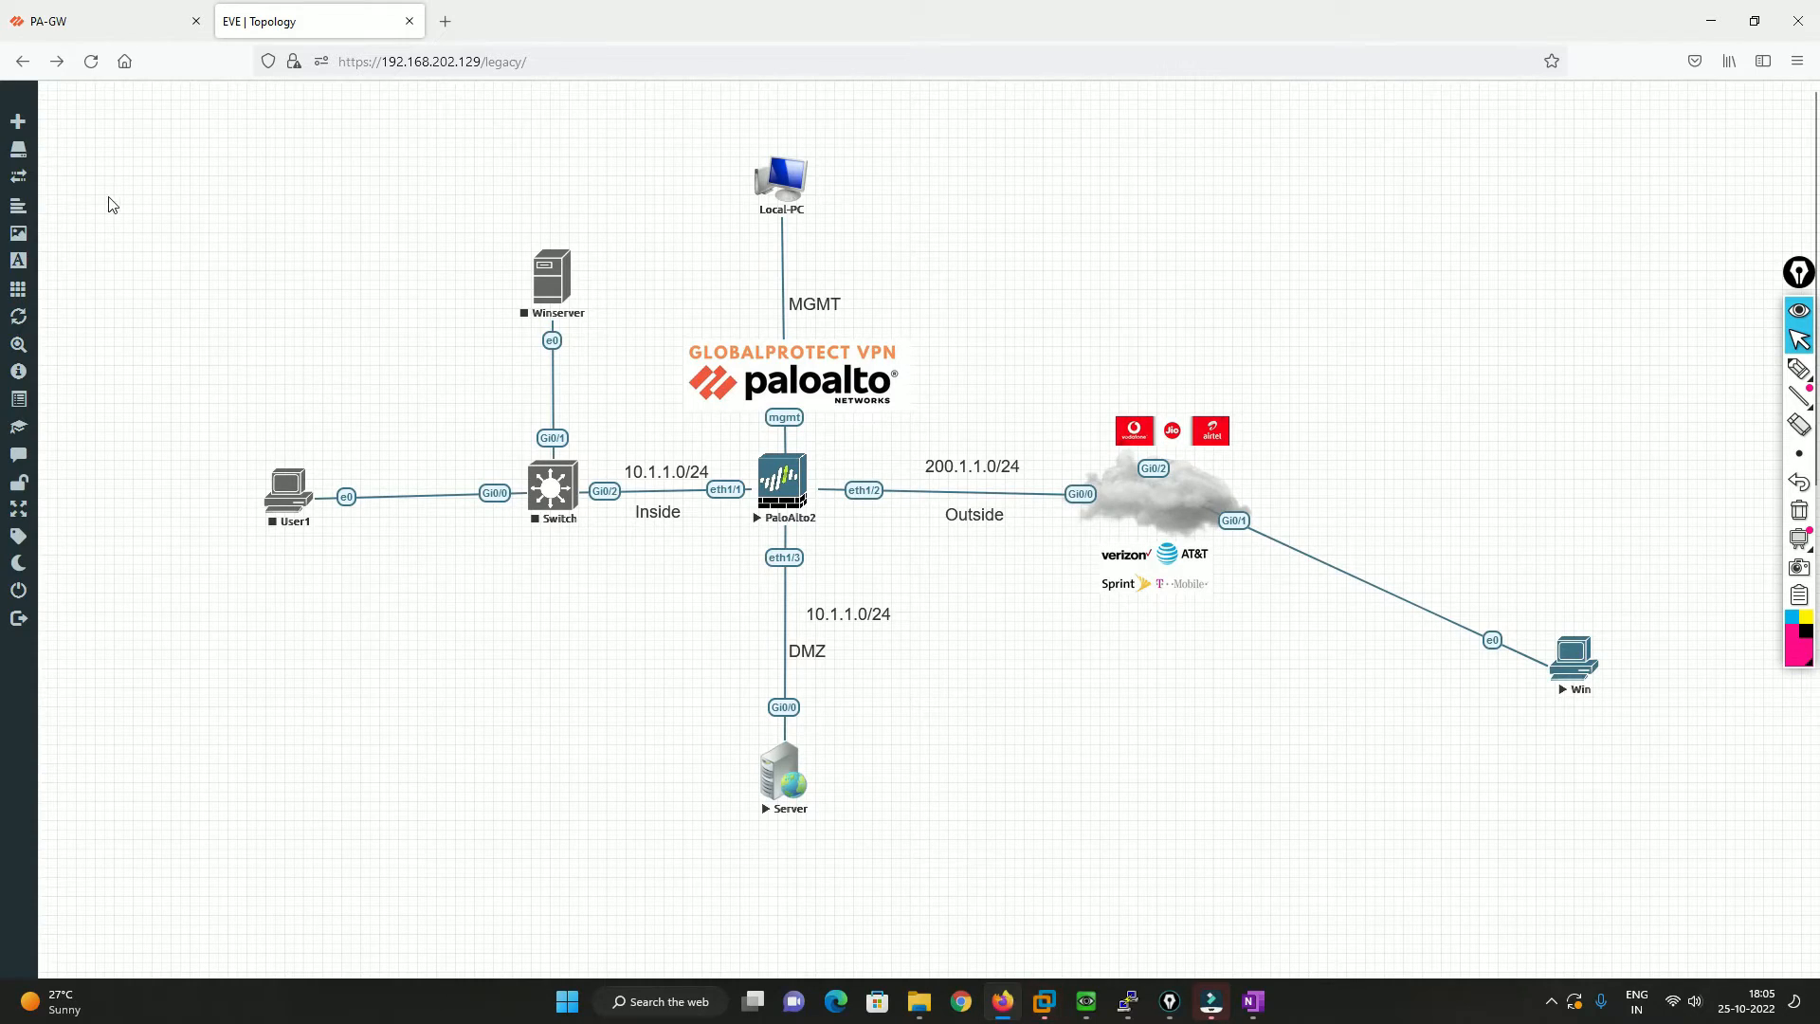
{"action": "left_click", "coordinate": [112, 23]}
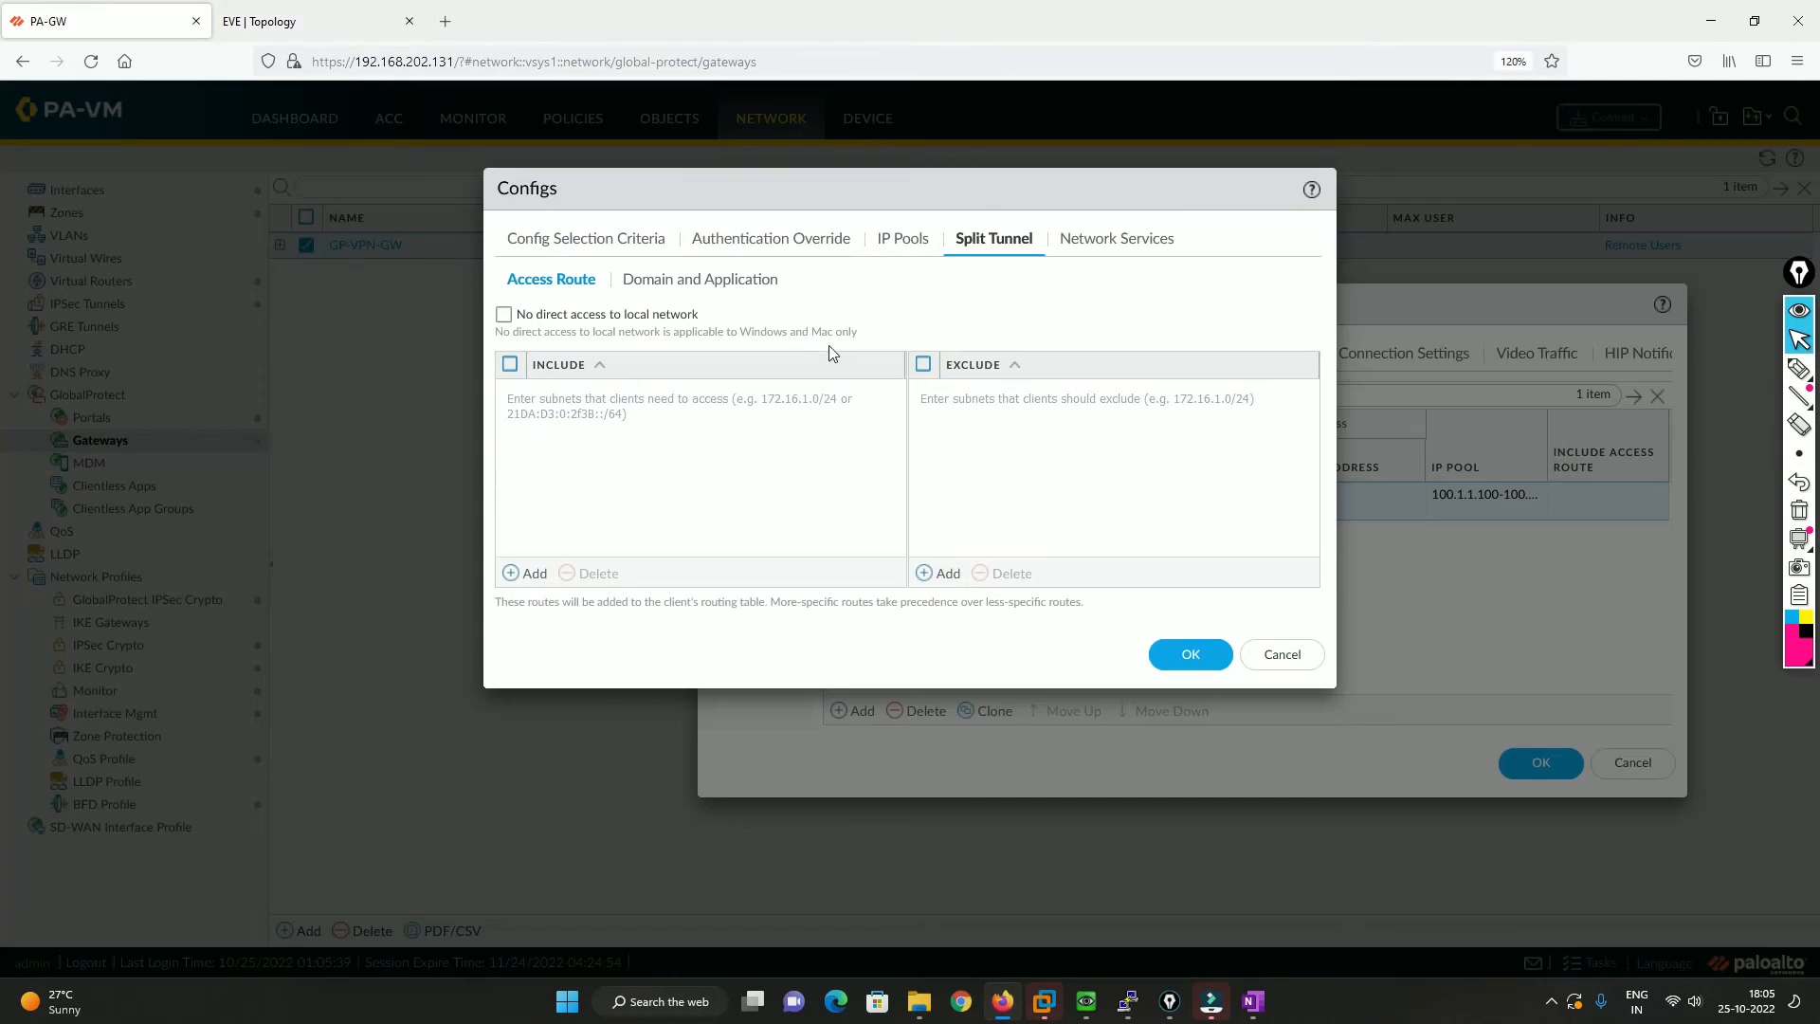
Step: Add 10.1.1.0/24 as an included access route in the split tunnel settings and save the client config
{"action": "left_click", "coordinate": [527, 572]}
{"action": "type", "text": "10"}
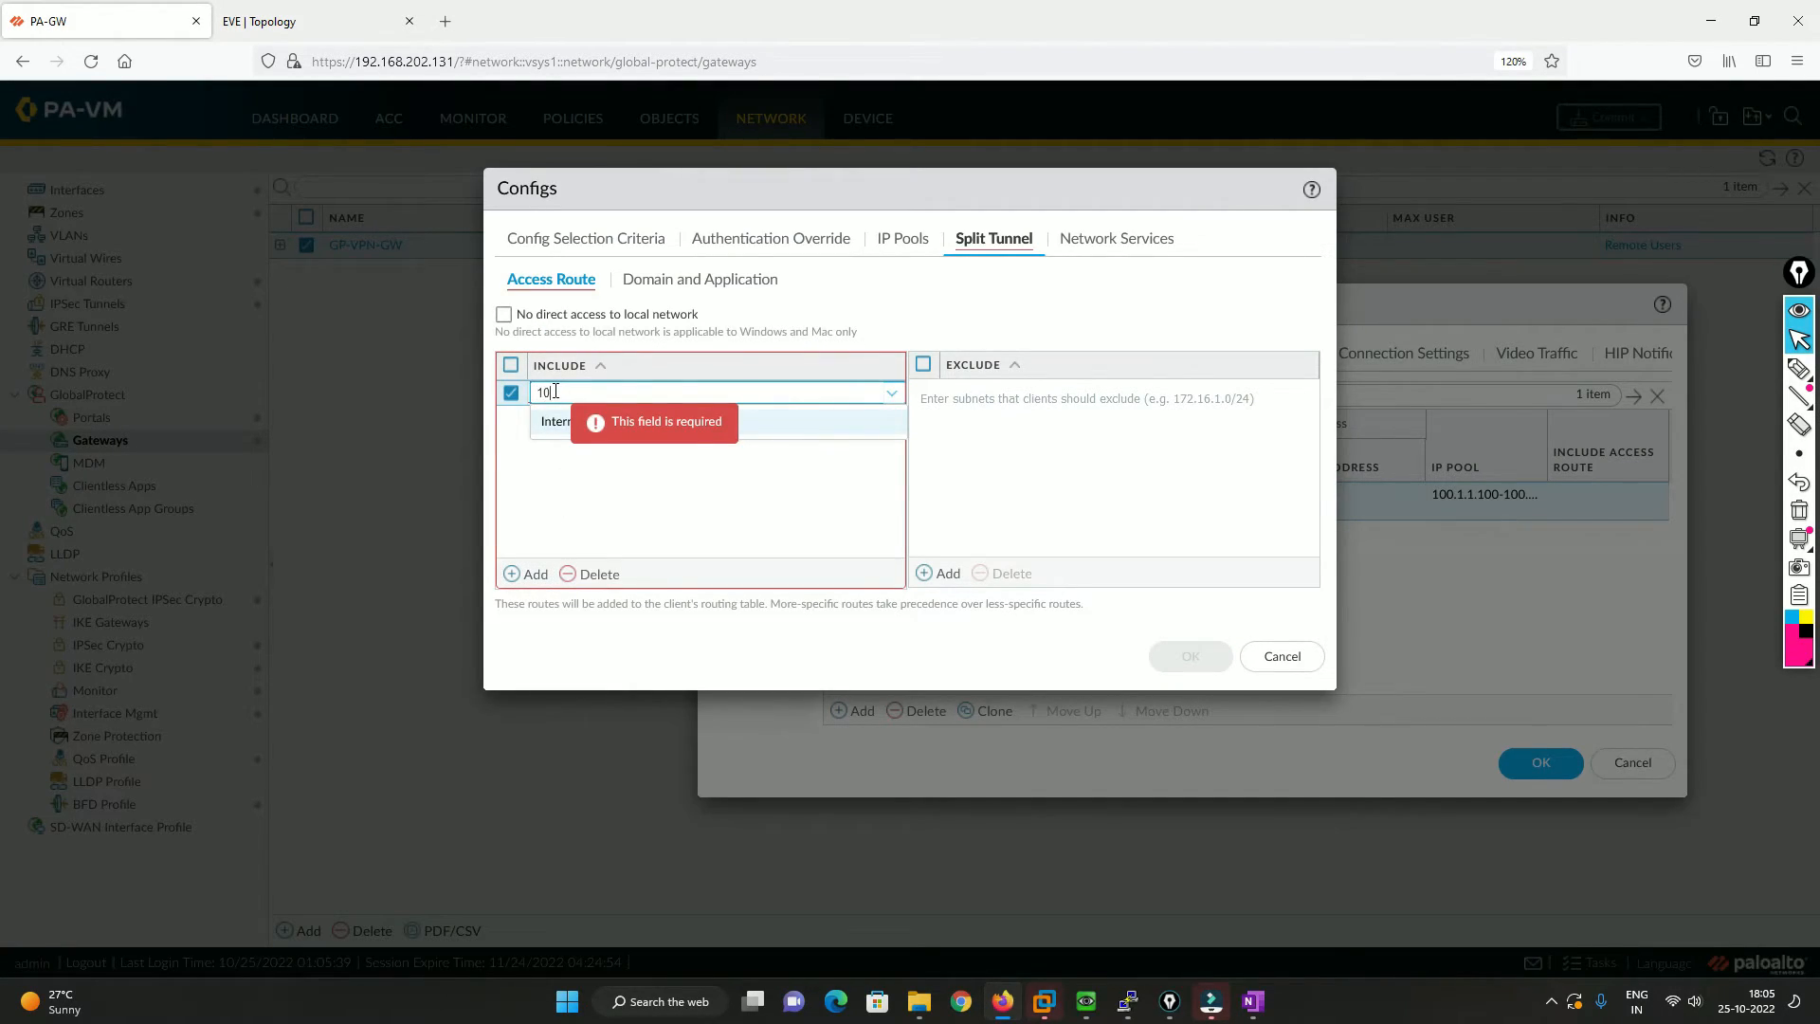
{"action": "type", "text": ".1.1.1"}
{"action": "key", "text": "BackSpace"}
{"action": "type", "text": "0"}
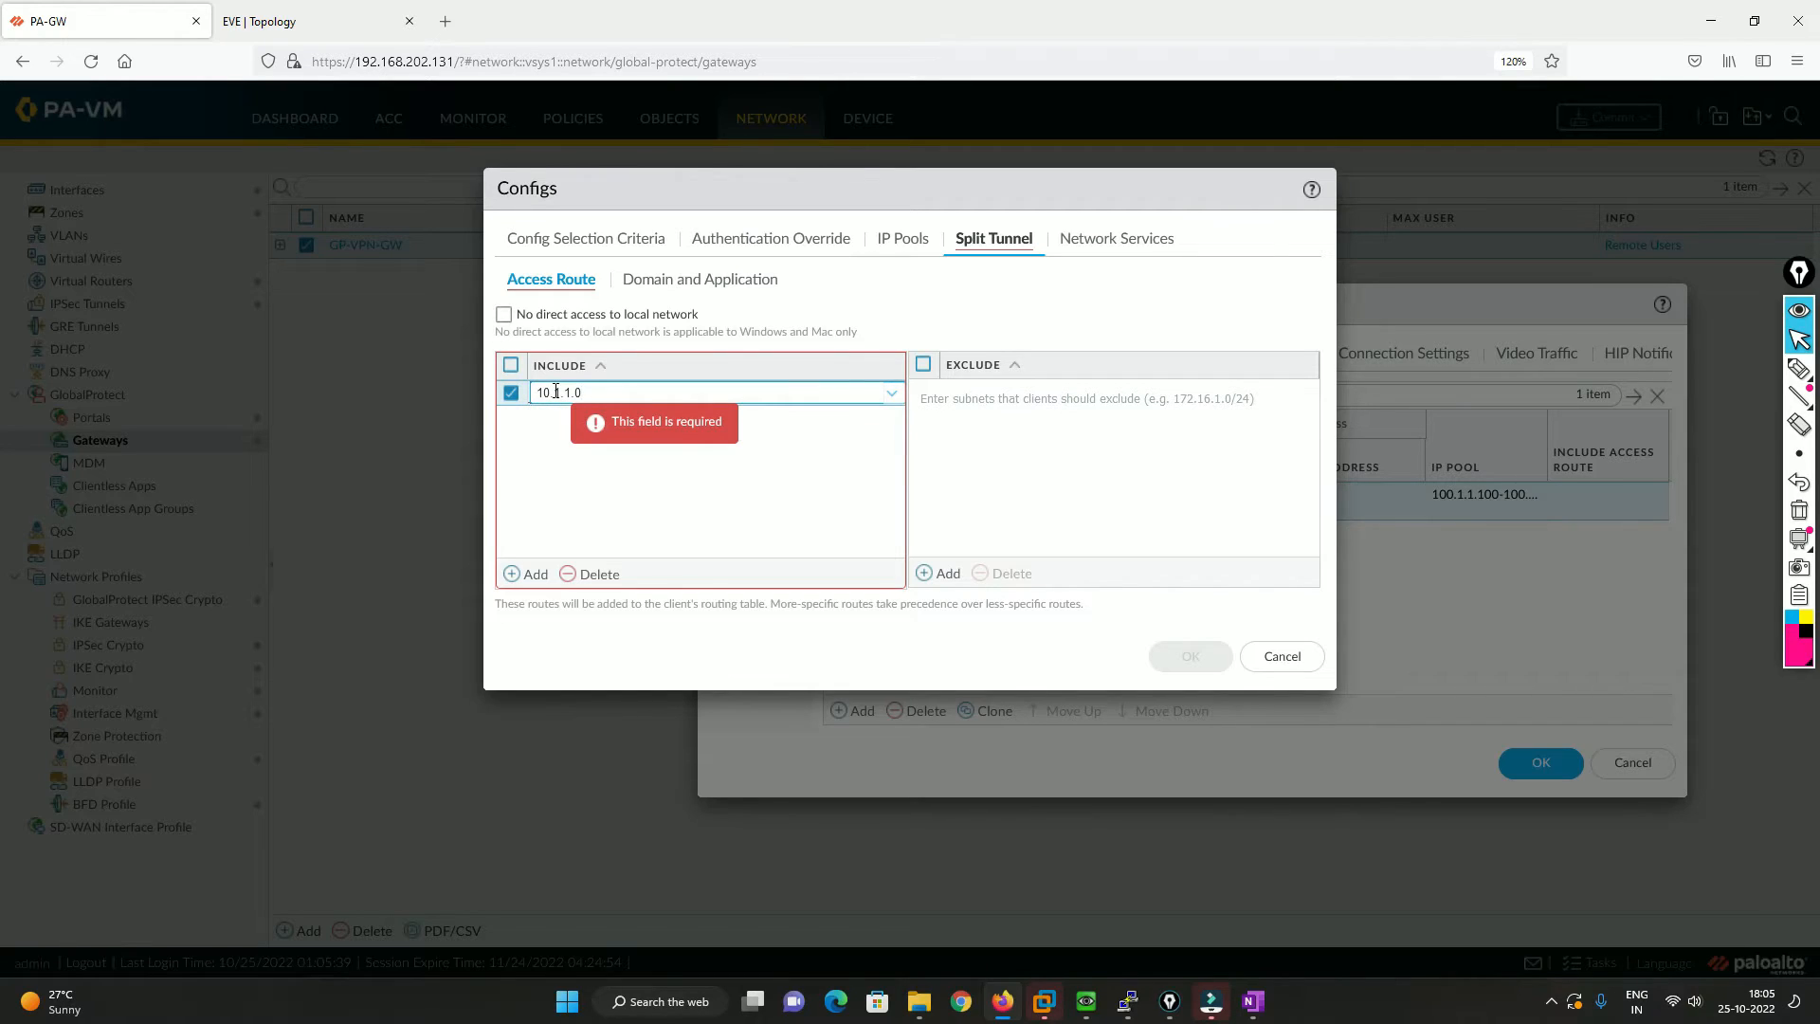
{"action": "type", "text": "/24"}
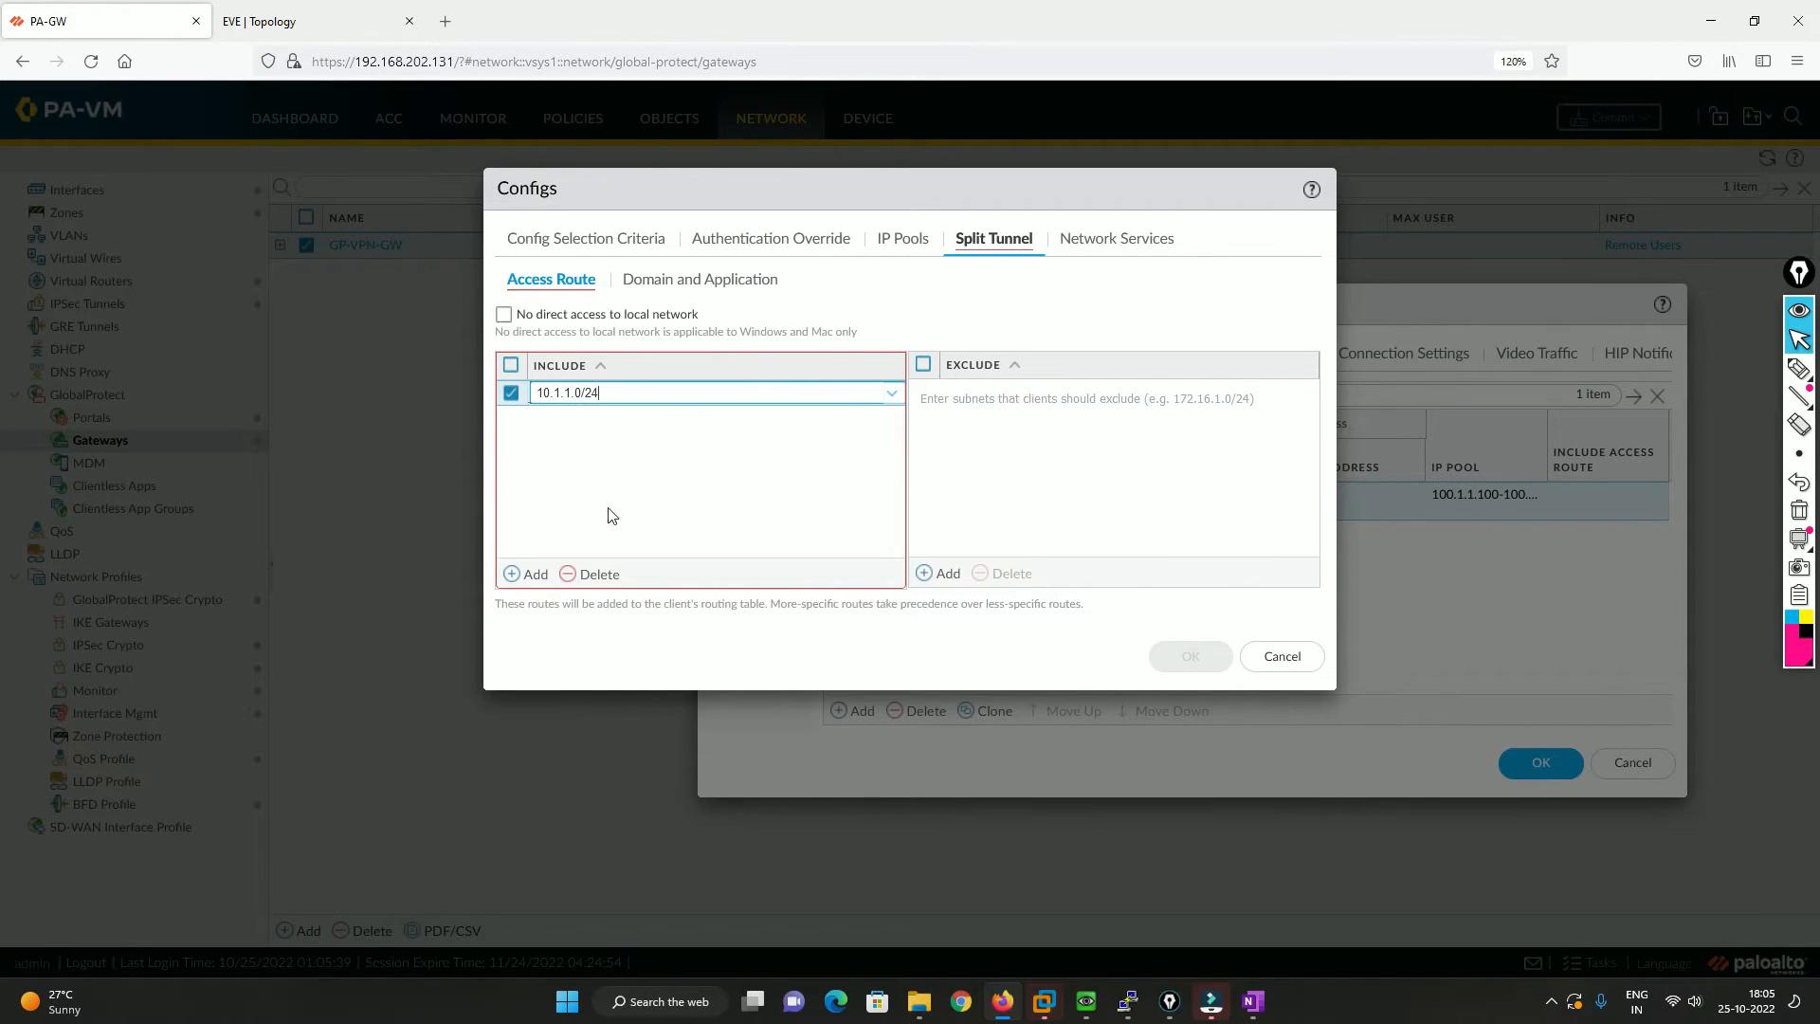
{"action": "left_click", "coordinate": [609, 516]}
{"action": "left_click", "coordinate": [1200, 672]}
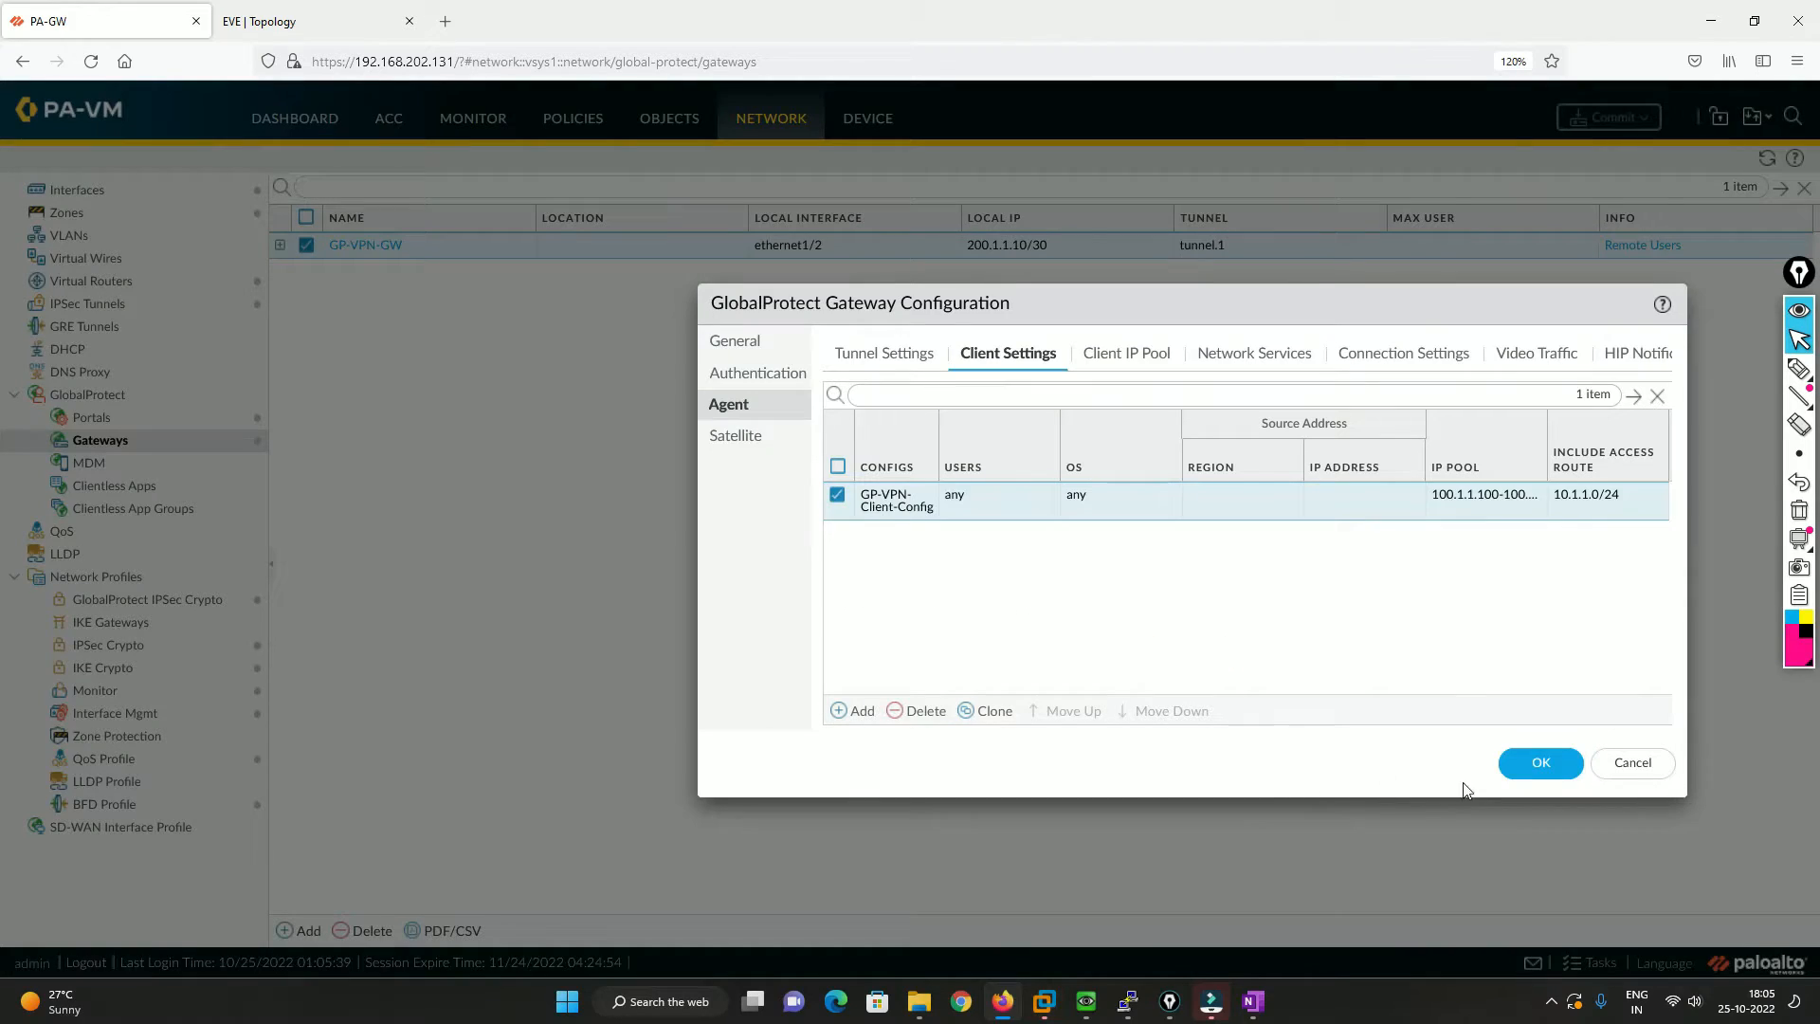
Step: Save the GP-VPN-GW gateway configuration and start committing all changes to the firewall
{"action": "left_click", "coordinate": [1517, 764]}
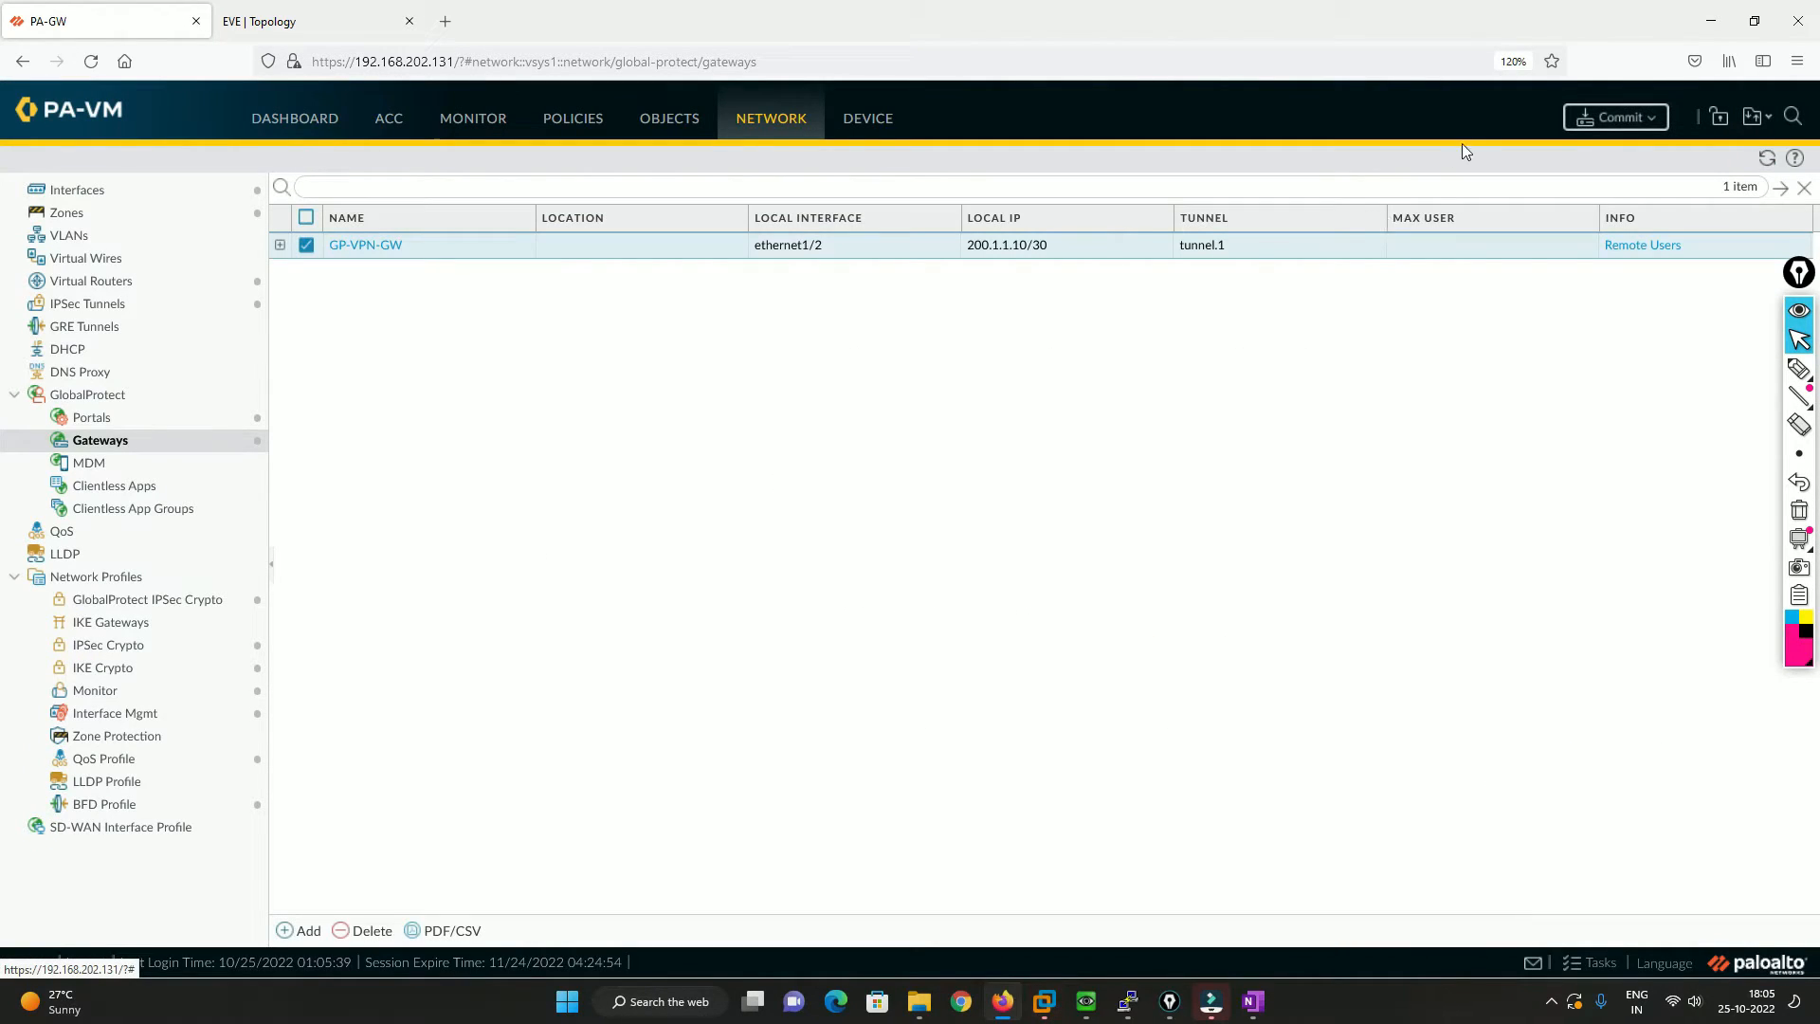
{"action": "left_click", "coordinate": [1627, 124]}
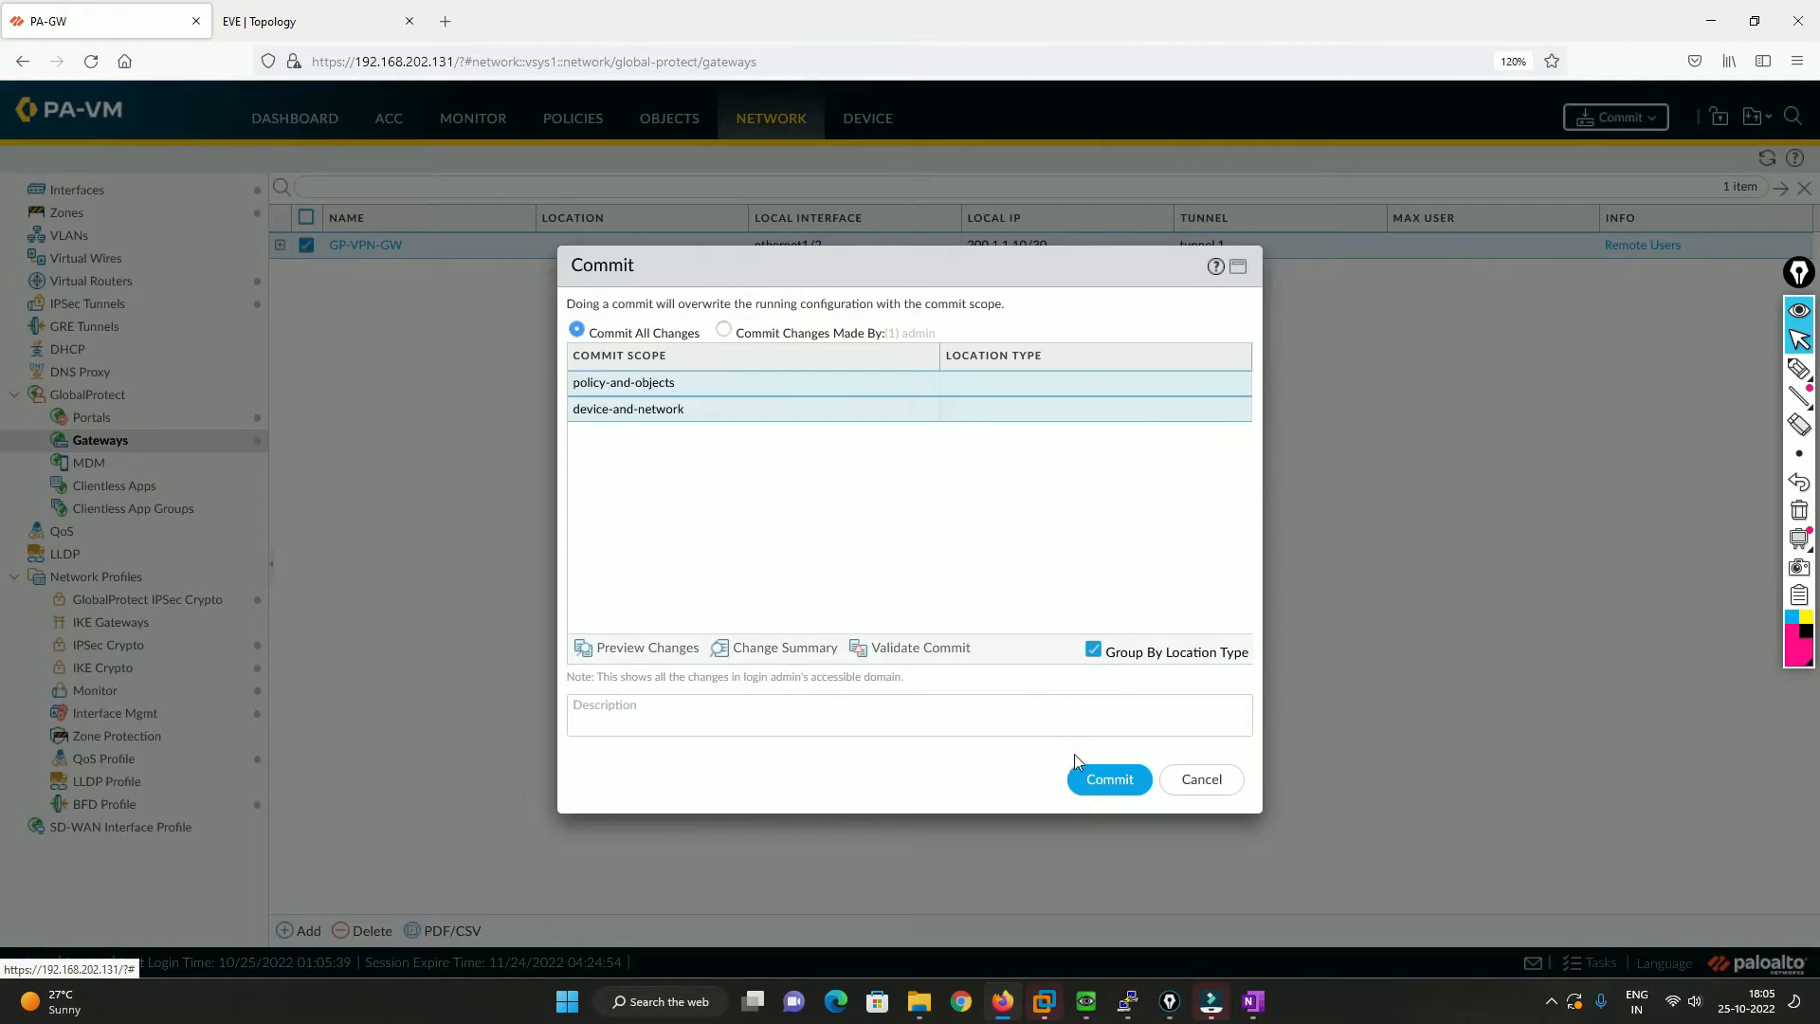
{"action": "key", "text": "Return"}
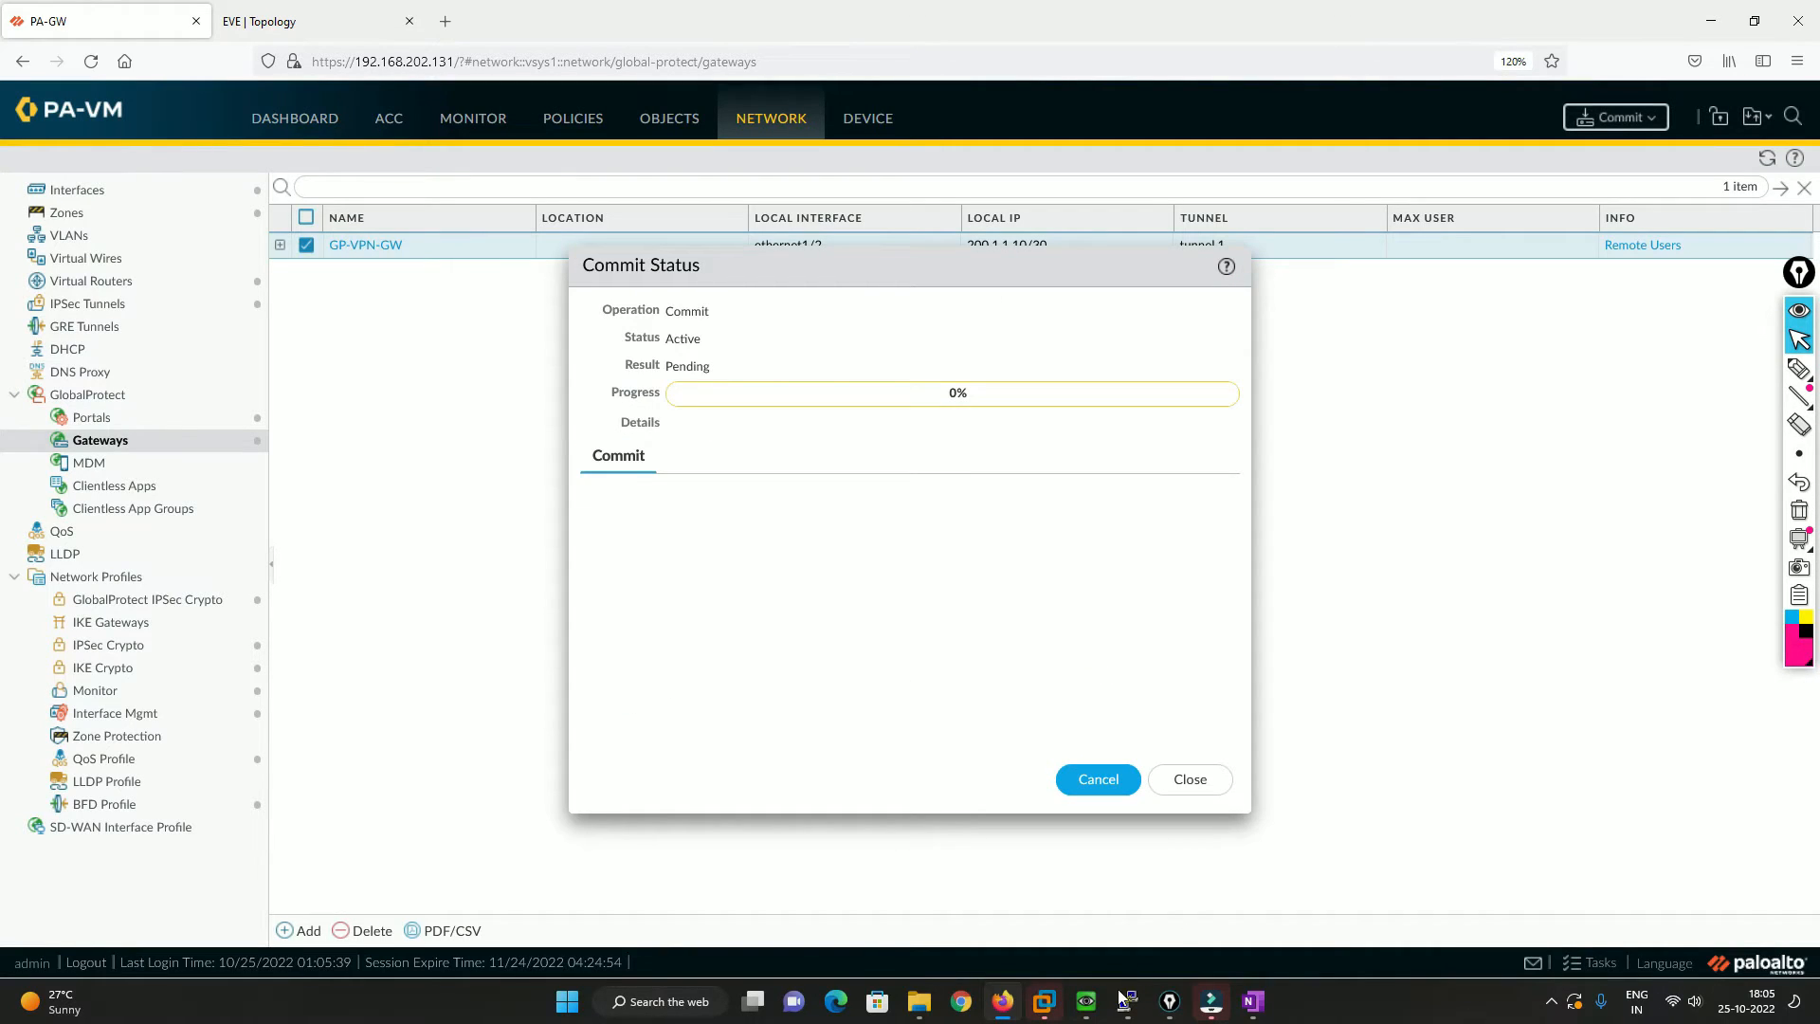
Step: On the Win client, close the GlobalProtect settings window and disconnect the GlobalProtect VPN
{"action": "mouse_move", "coordinate": [1085, 1002]}
{"action": "left_click", "coordinate": [1140, 941]}
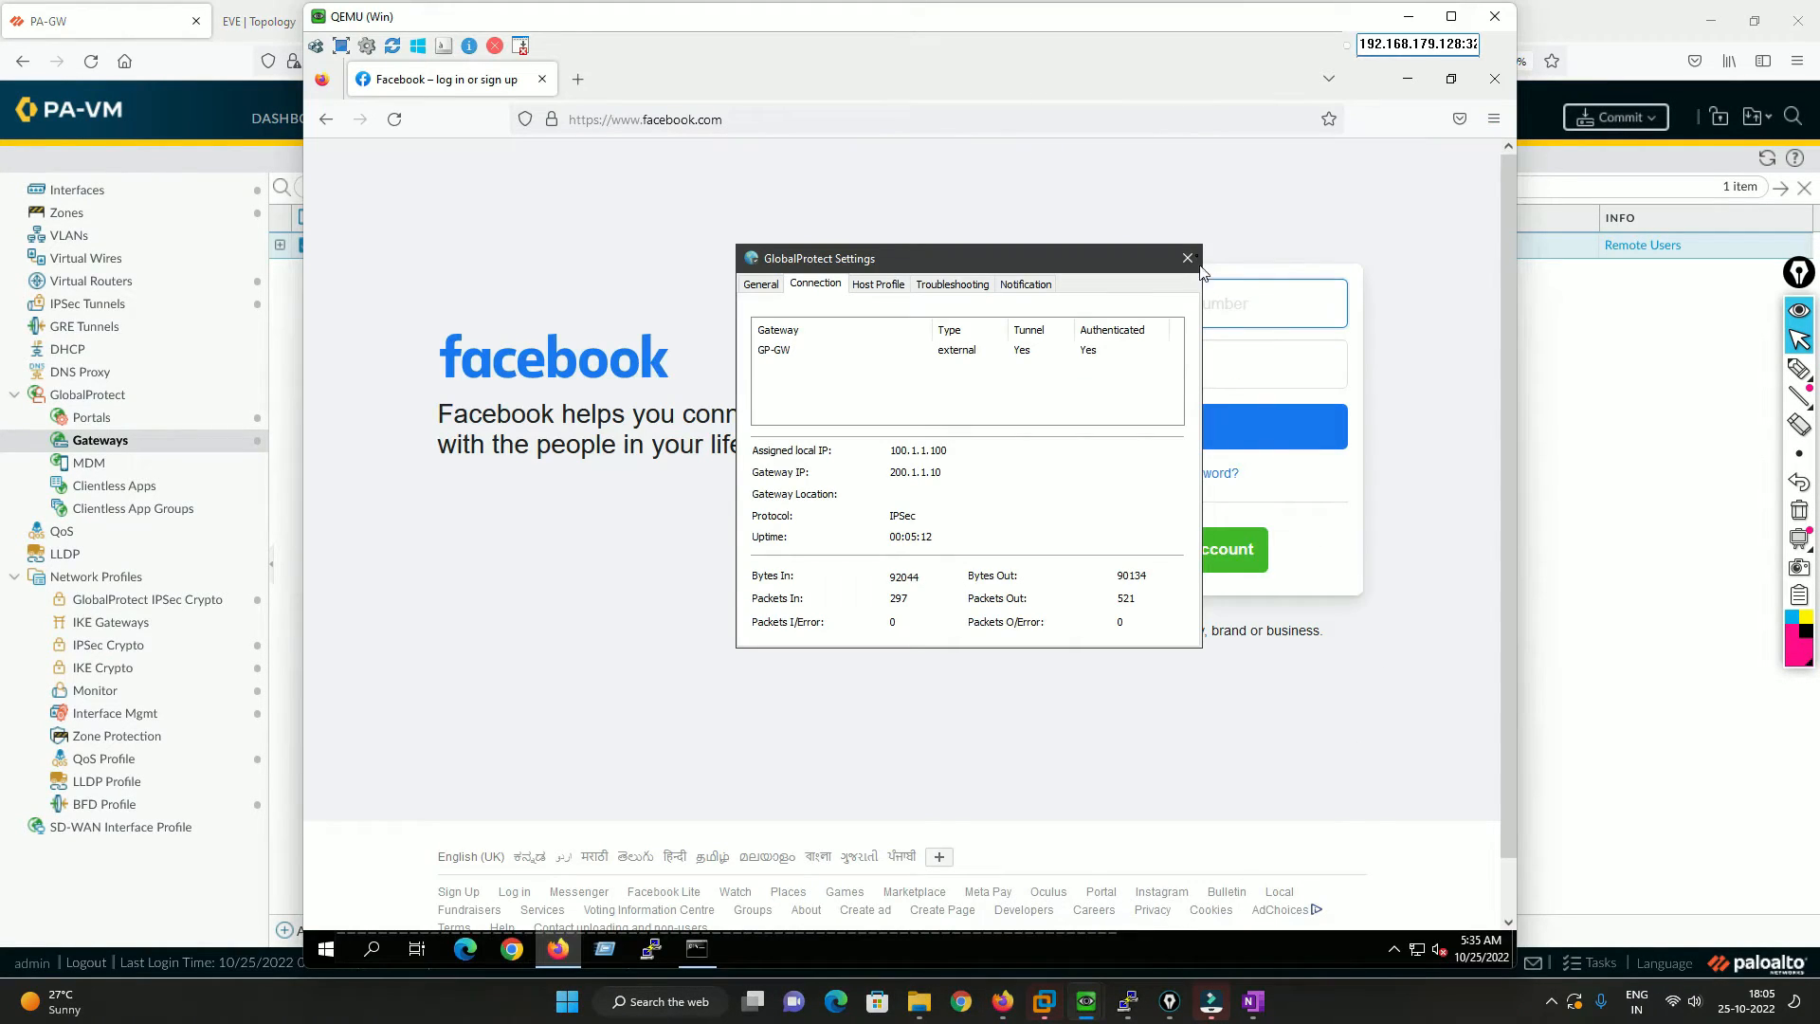
{"action": "left_click", "coordinate": [1185, 258]}
{"action": "left_click", "coordinate": [1394, 948]}
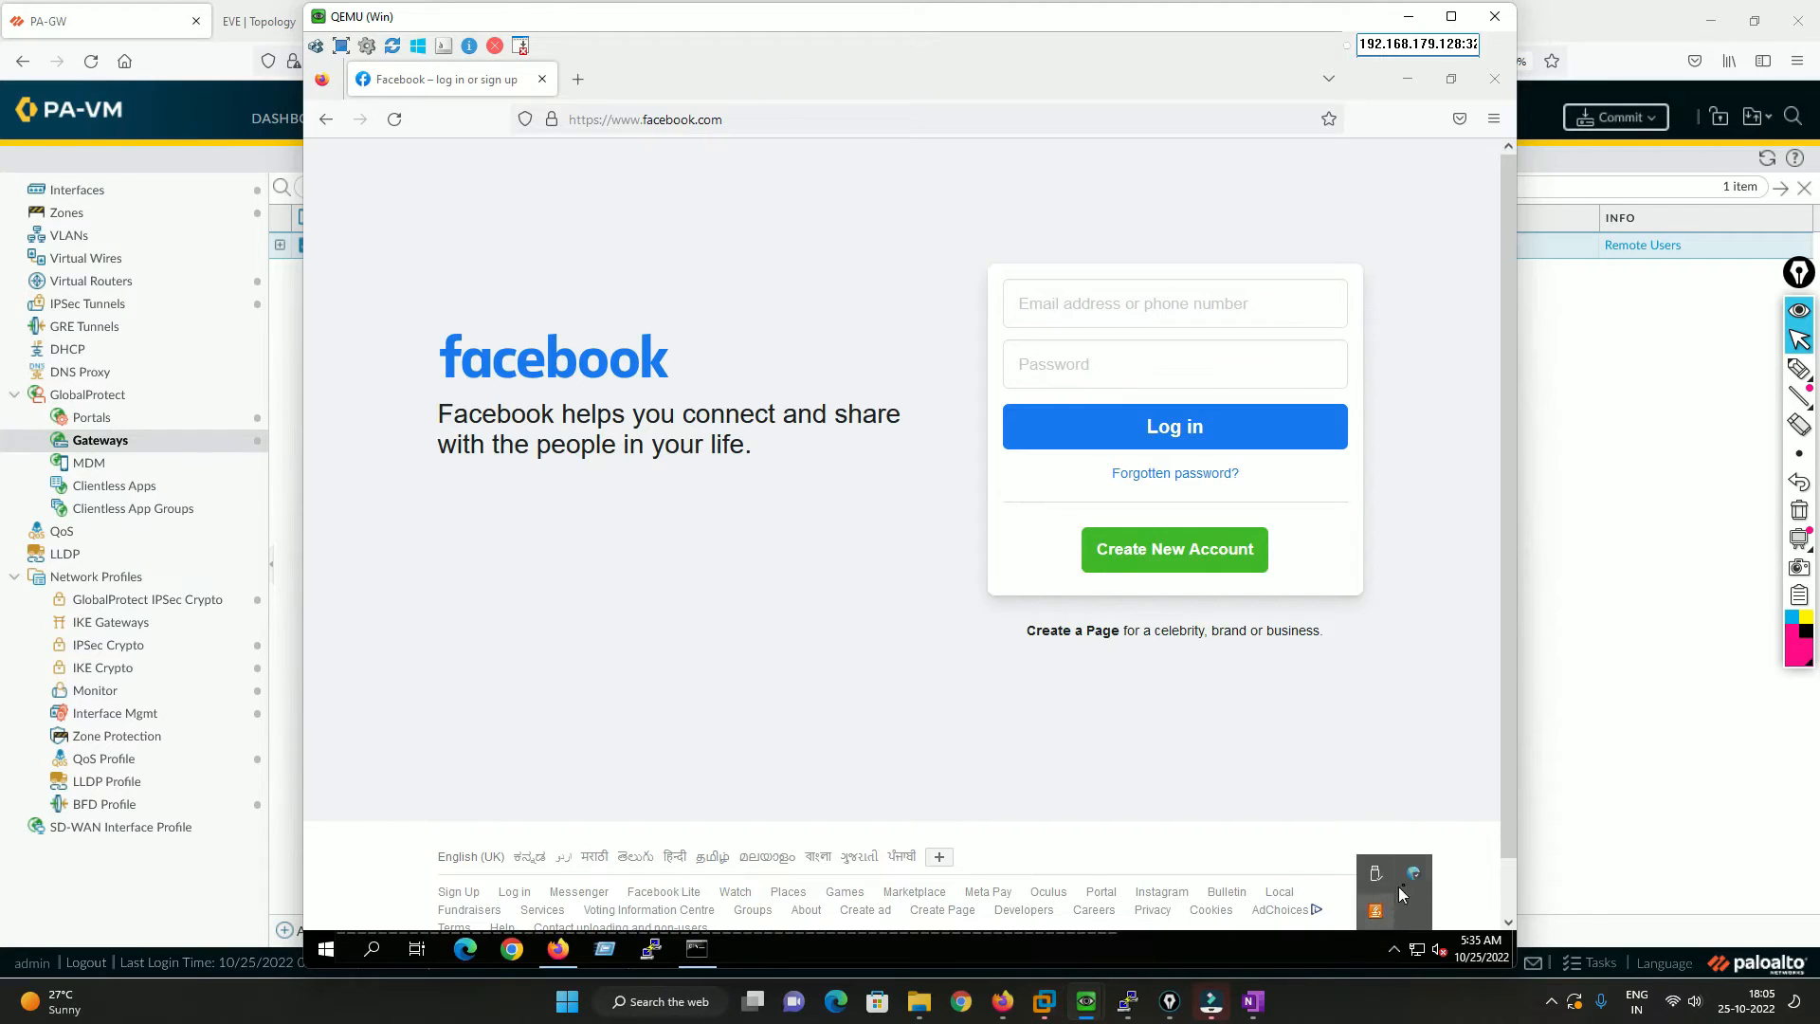
{"action": "left_click", "coordinate": [1402, 872]}
{"action": "left_click", "coordinate": [1380, 887]}
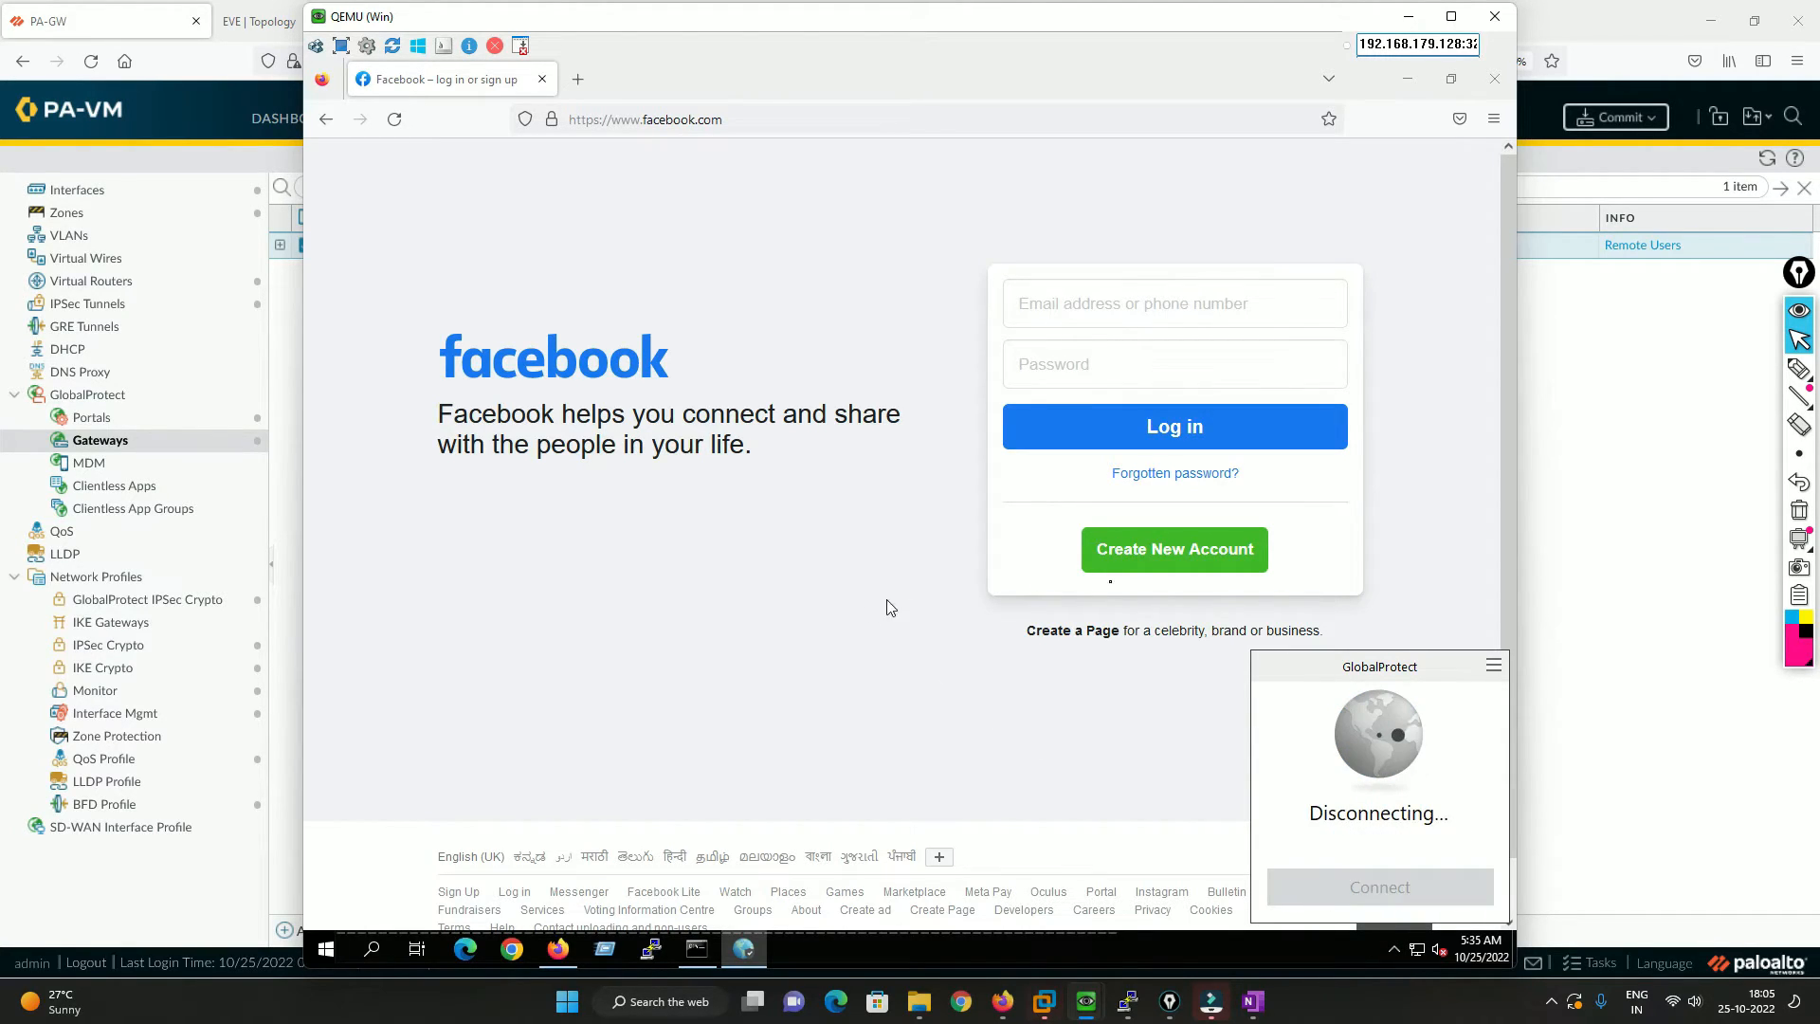
Step: Close the firewall's commit status once it completes, and reconnect GlobalProtect on the Win client
{"action": "left_click", "coordinate": [1643, 548]}
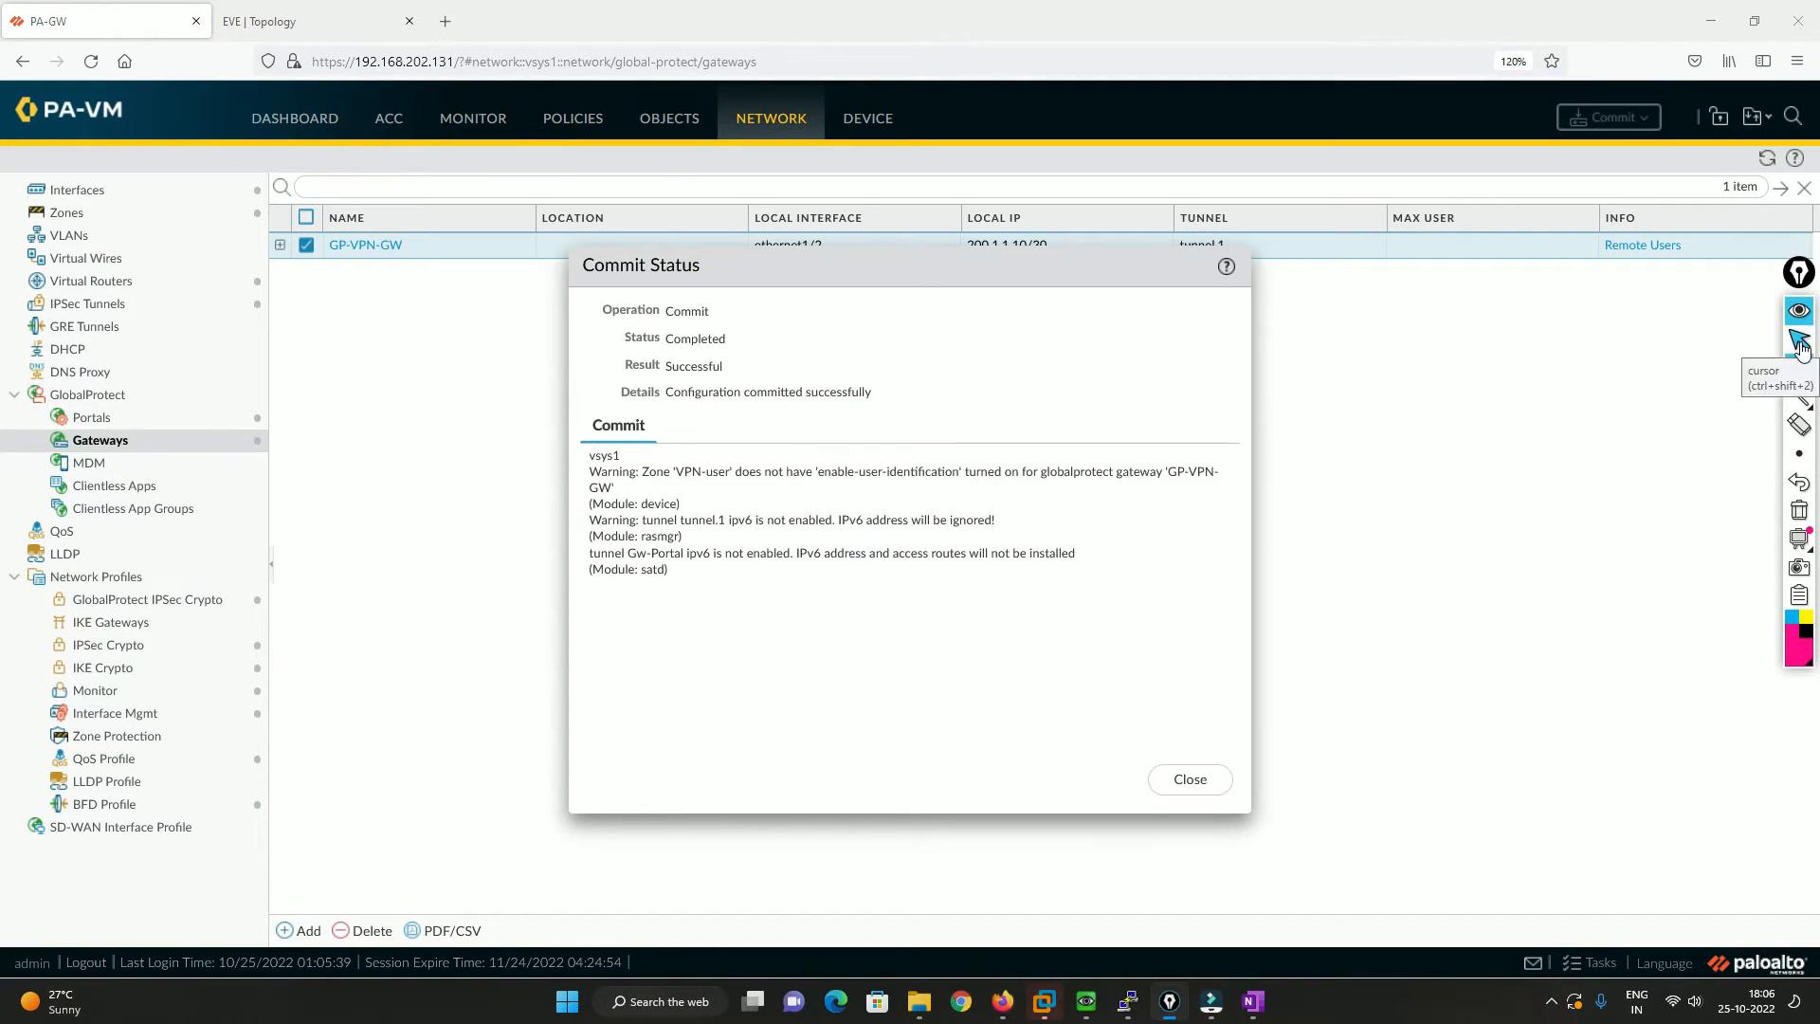
{"action": "left_click", "coordinate": [1191, 781]}
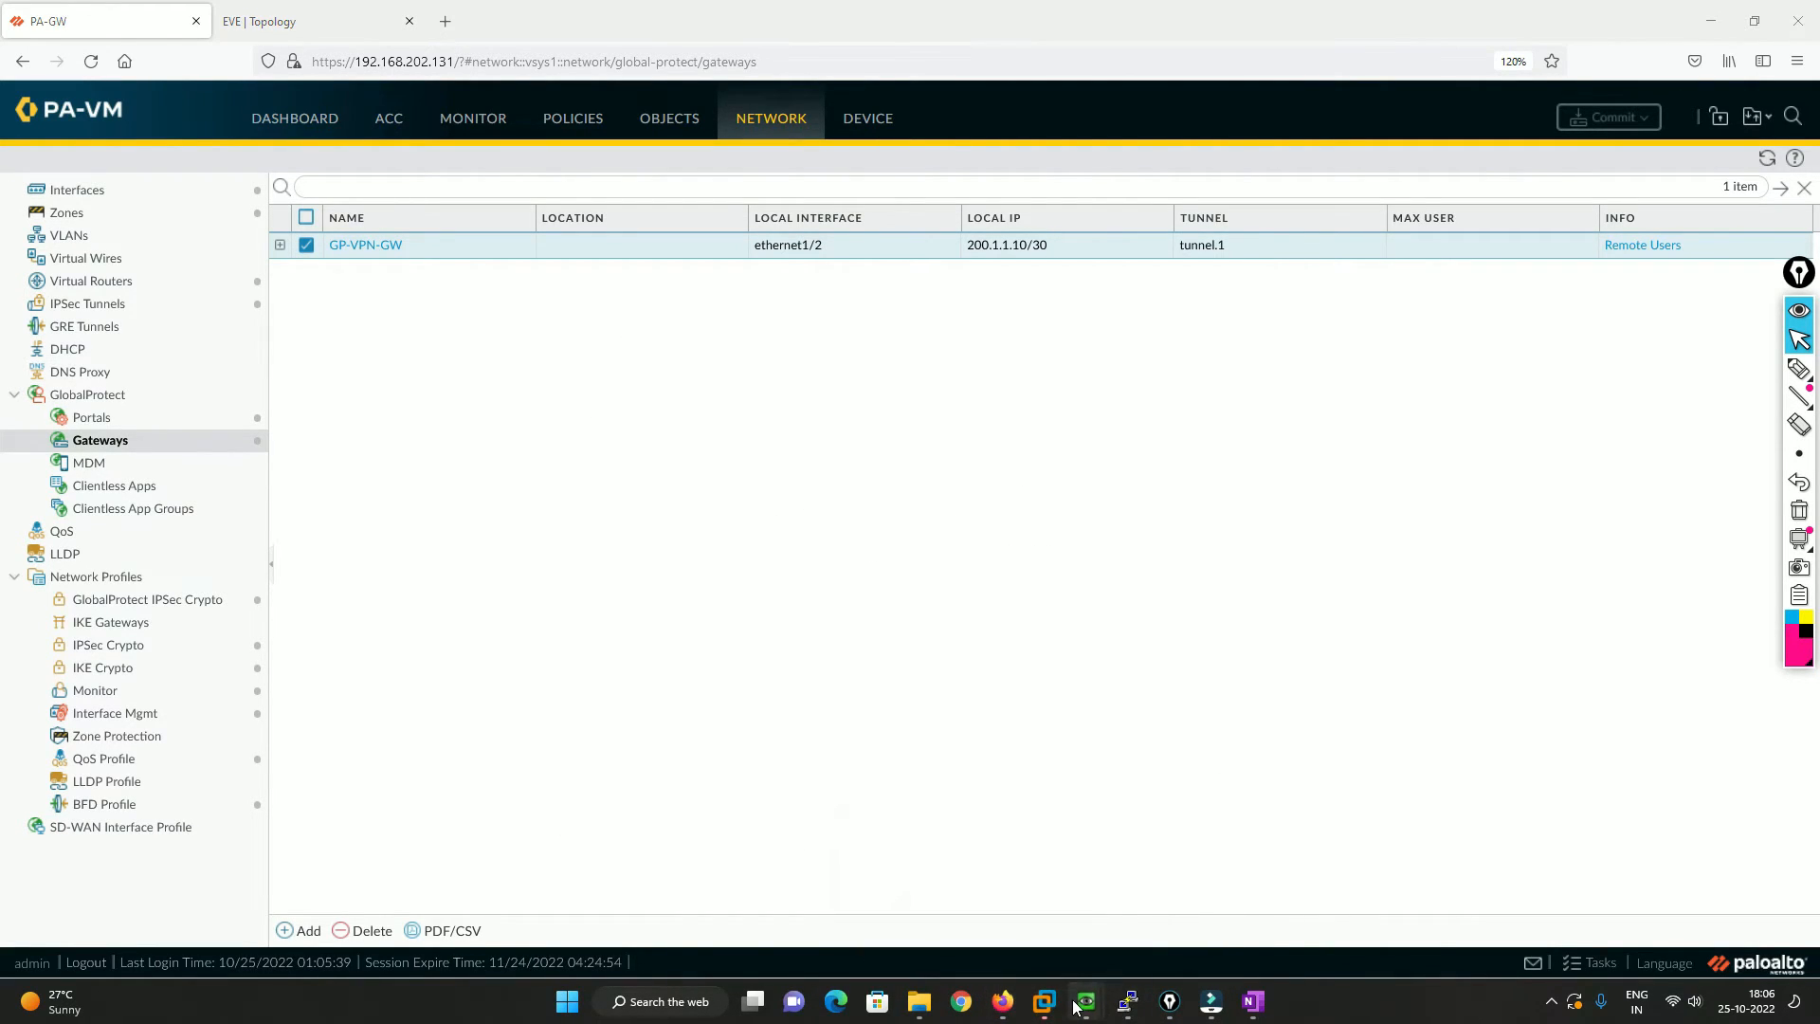
{"action": "mouse_move", "coordinate": [1085, 1001]}
{"action": "left_click", "coordinate": [1196, 929]}
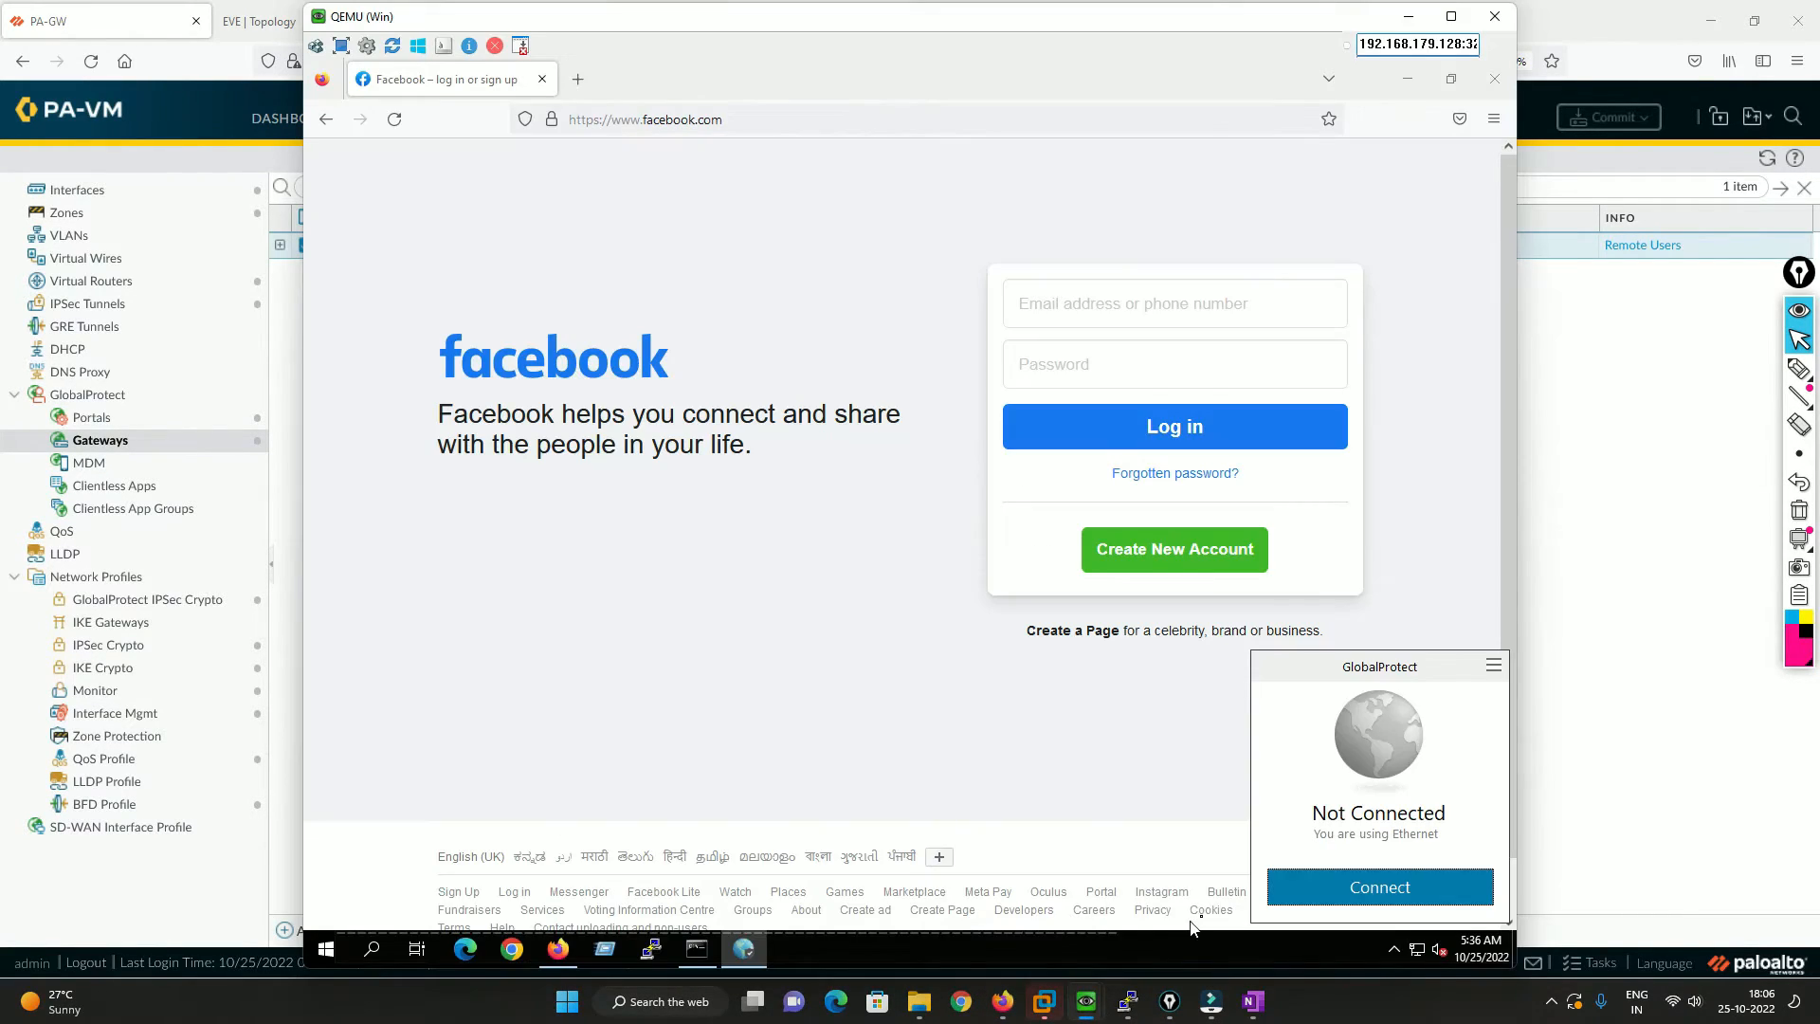
{"action": "left_click", "coordinate": [1345, 884]}
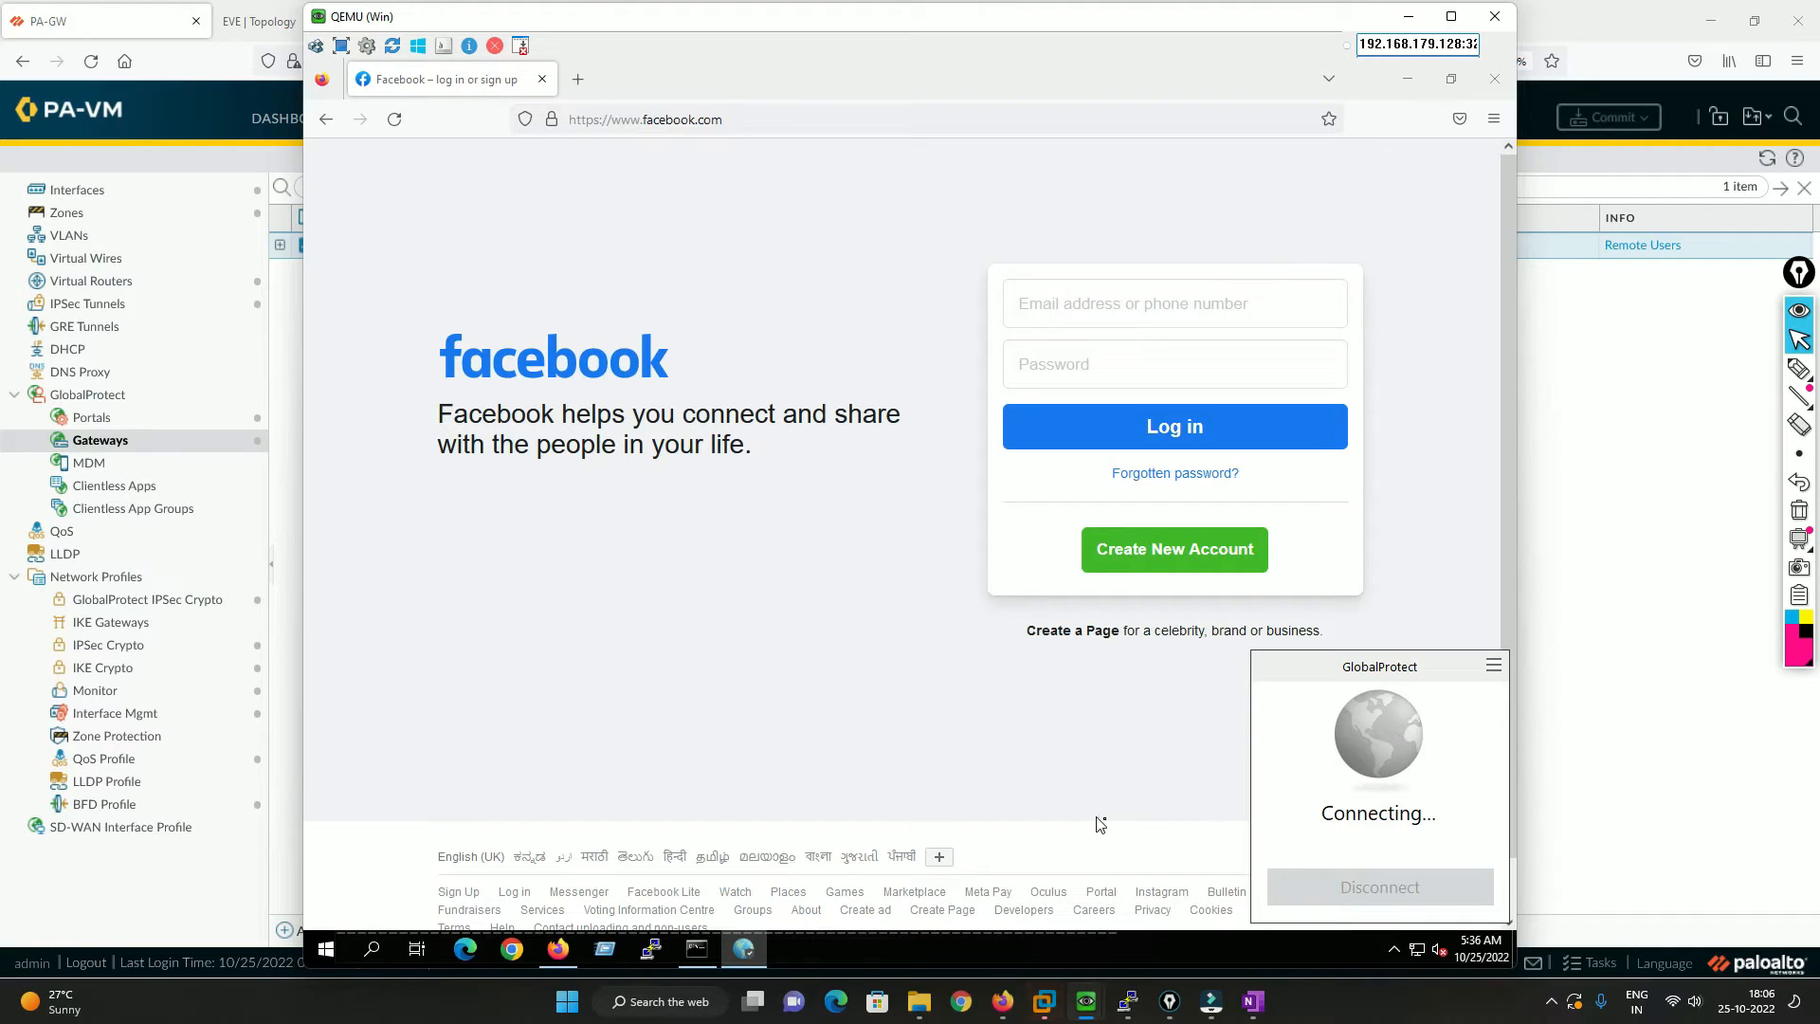
Step: Run route print in the Win client's Command Prompt and examine the default and 10.1.1.0 routes
{"action": "left_click", "coordinate": [698, 949]}
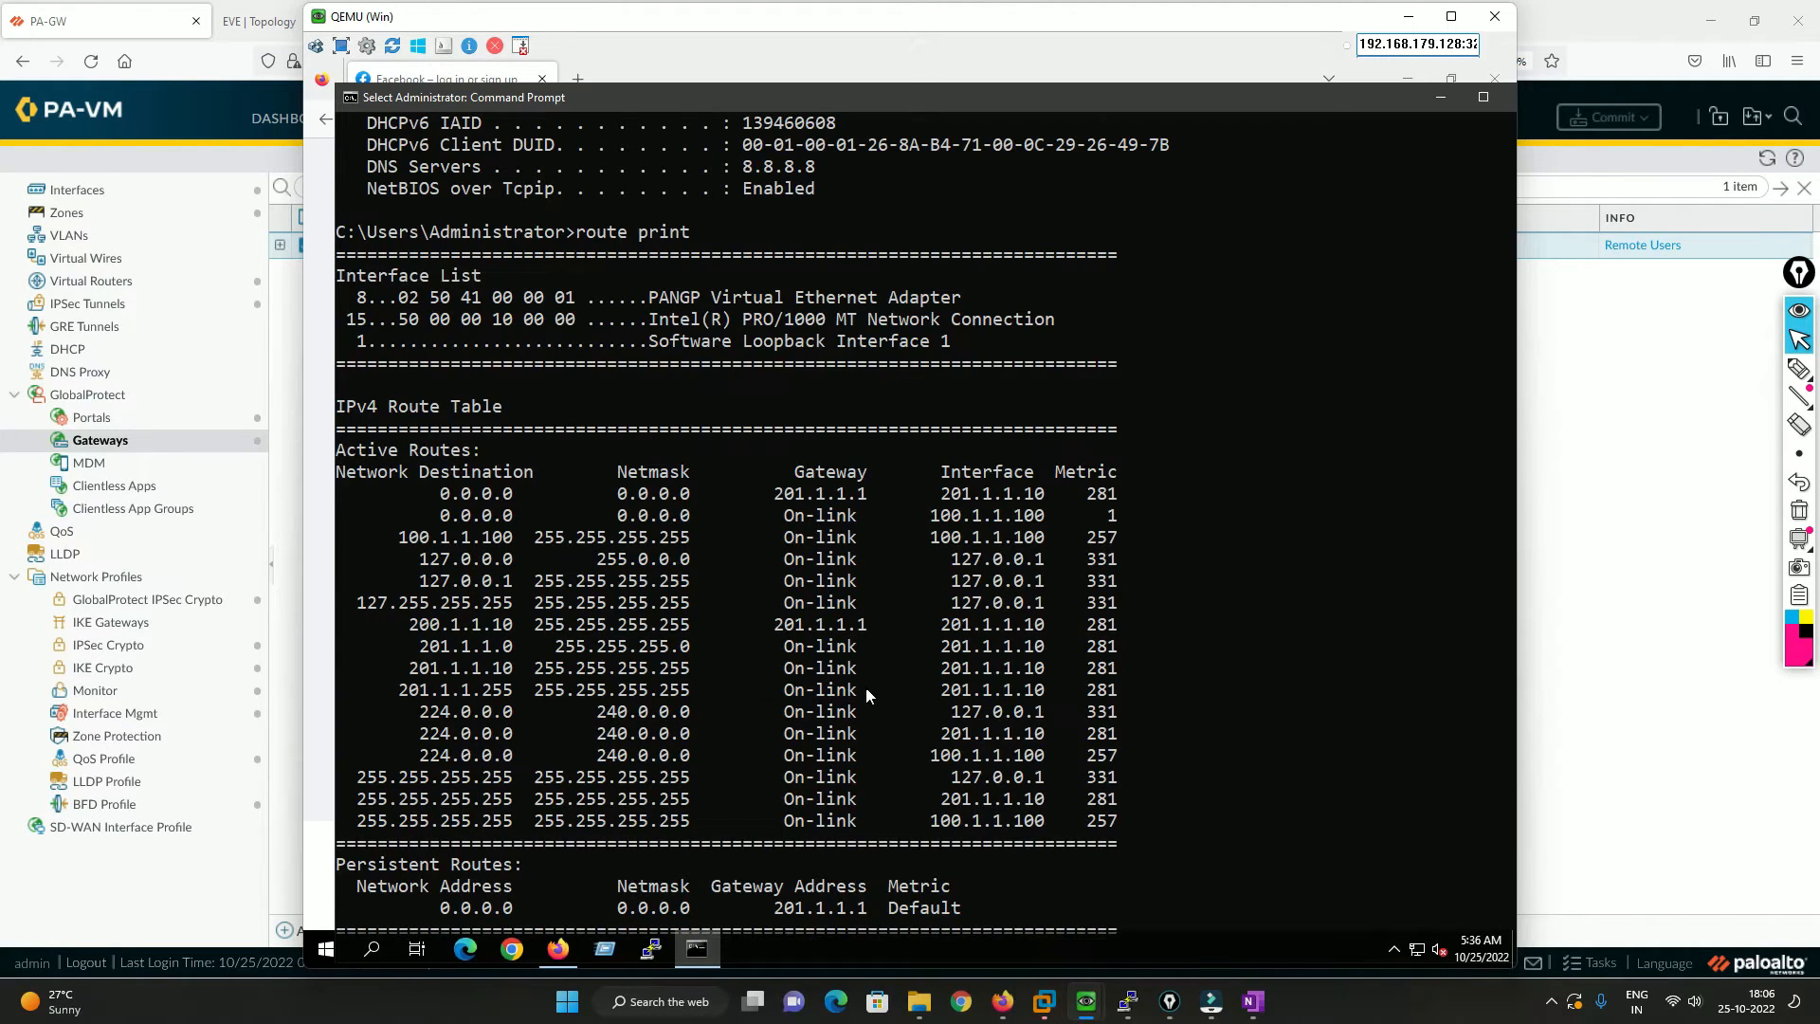
{"action": "scroll", "coordinate": [867, 695], "scroll_direction": "down", "scroll_amount": 20}
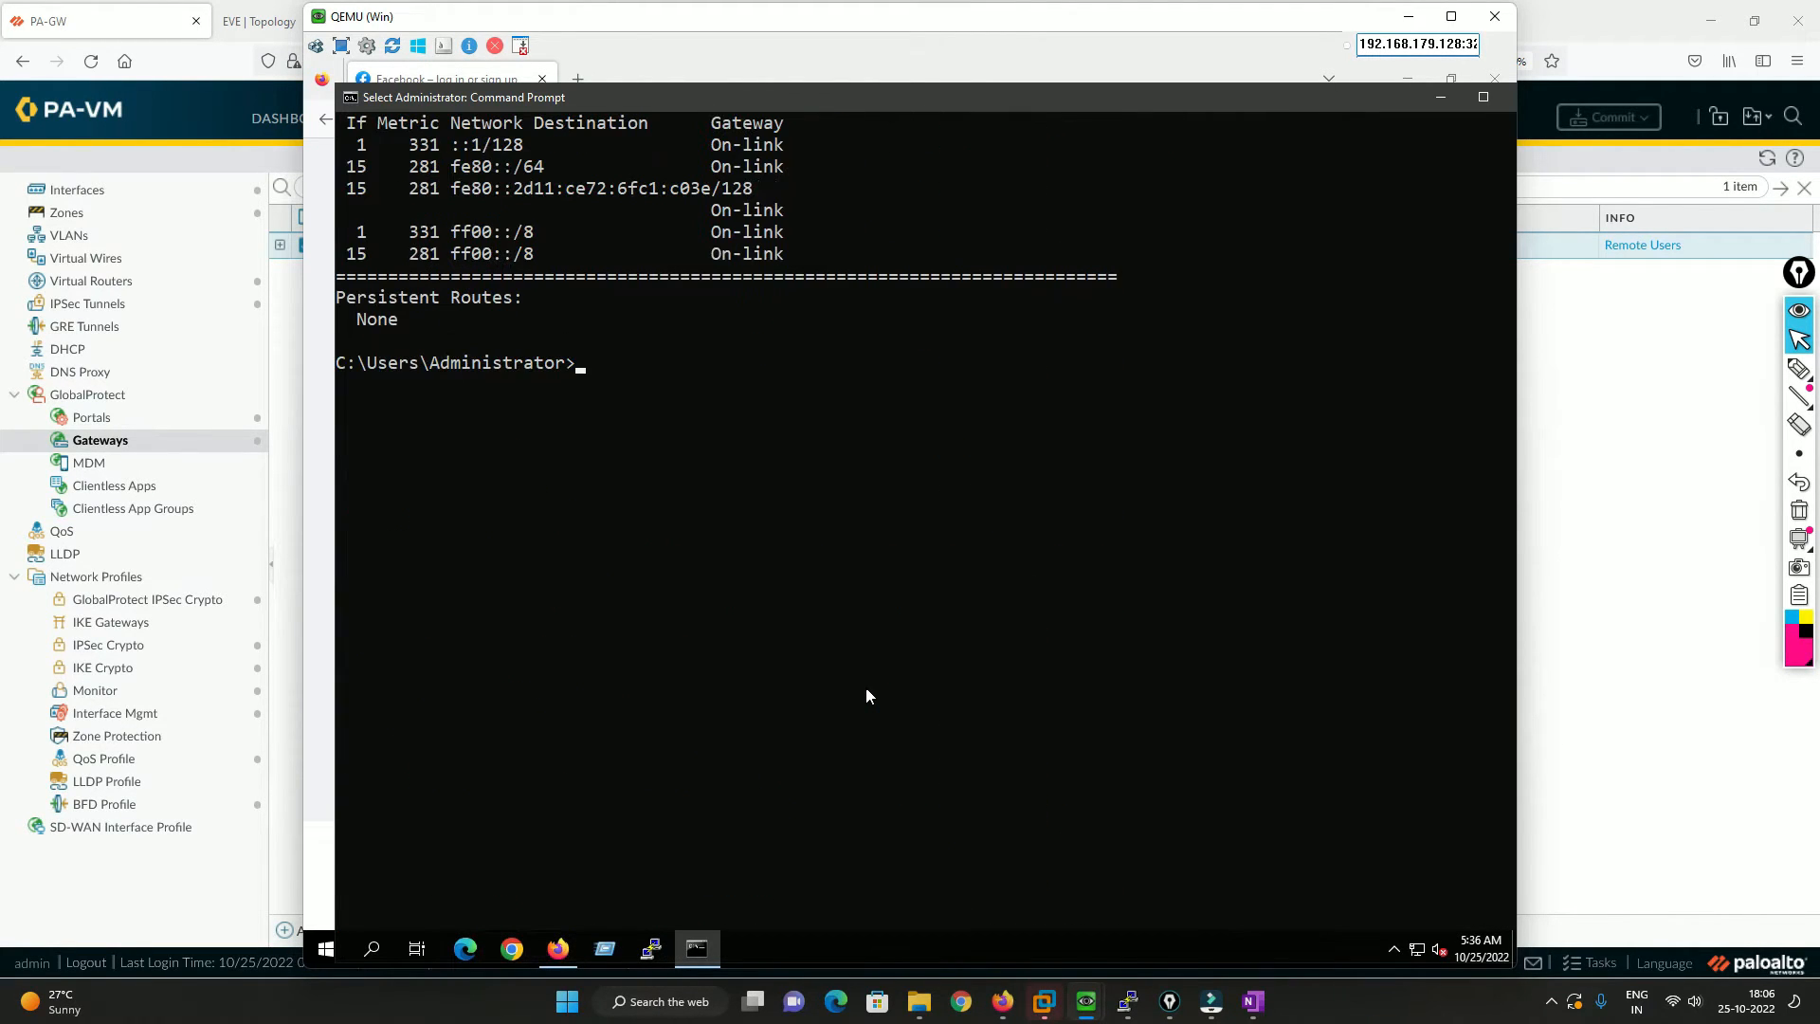
{"action": "type", "text": "r"}
{"action": "type", "text": "oute print"}
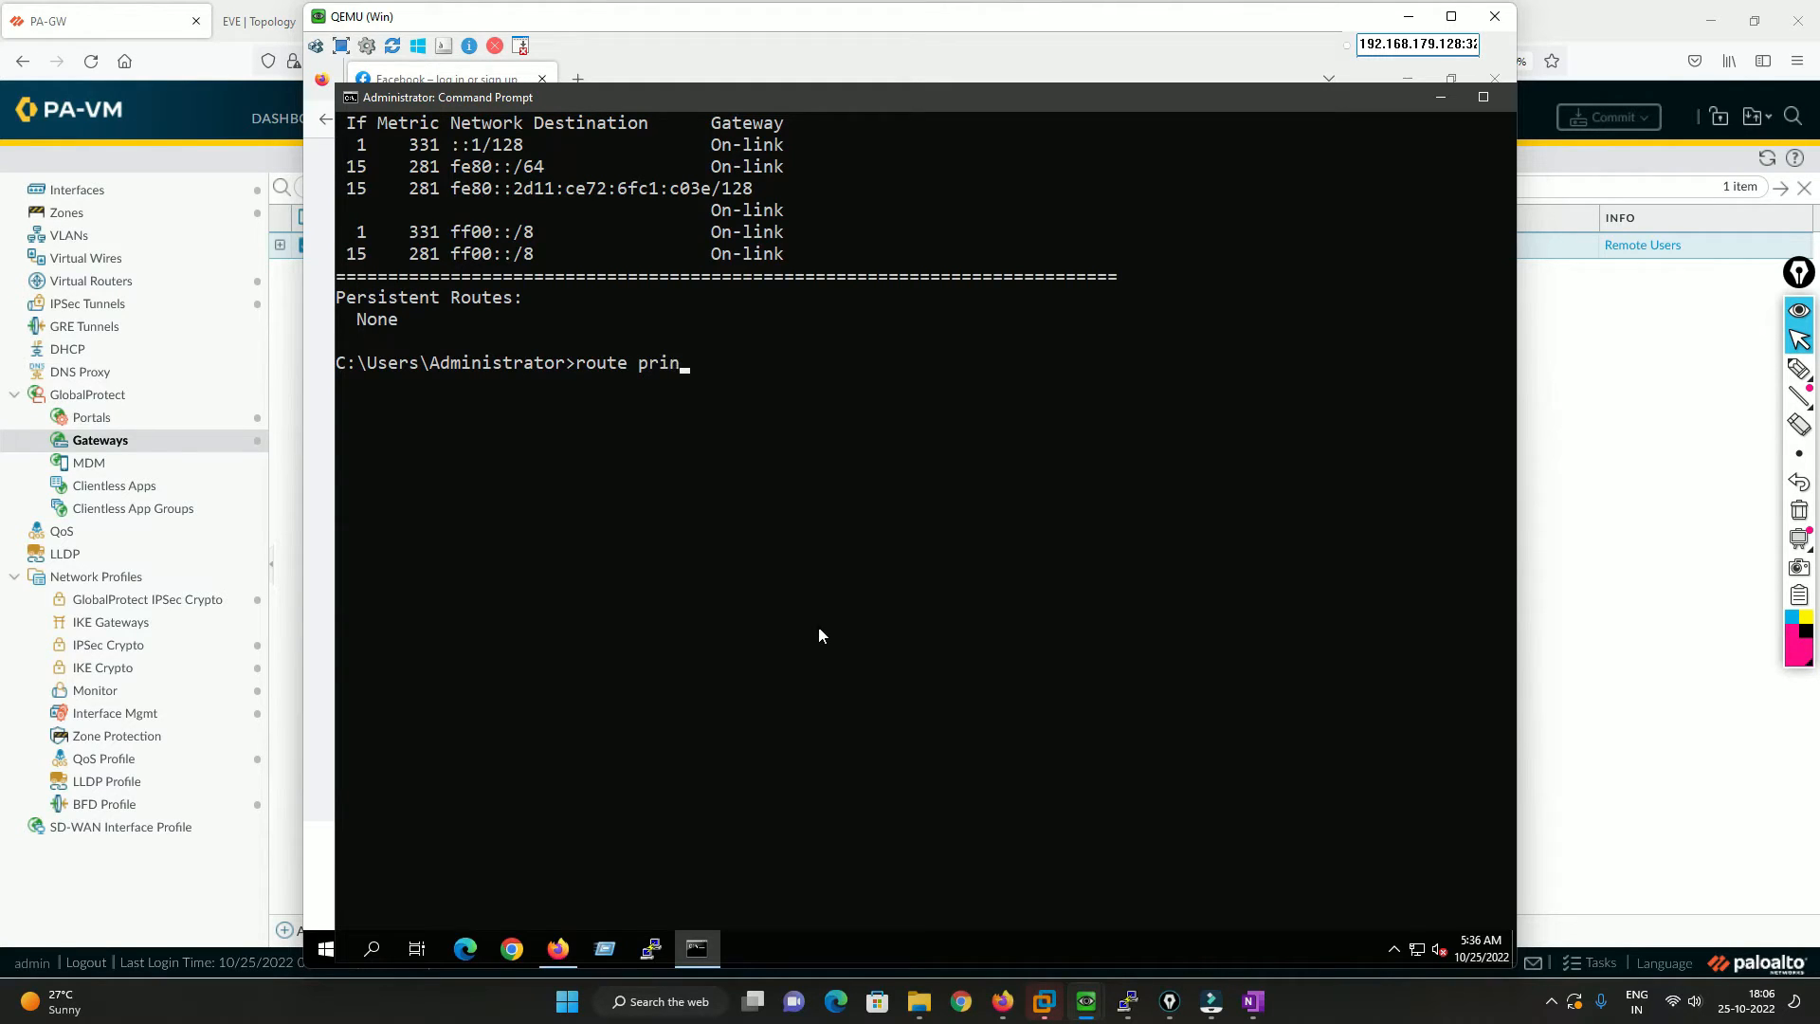
{"action": "key", "text": "Return"}
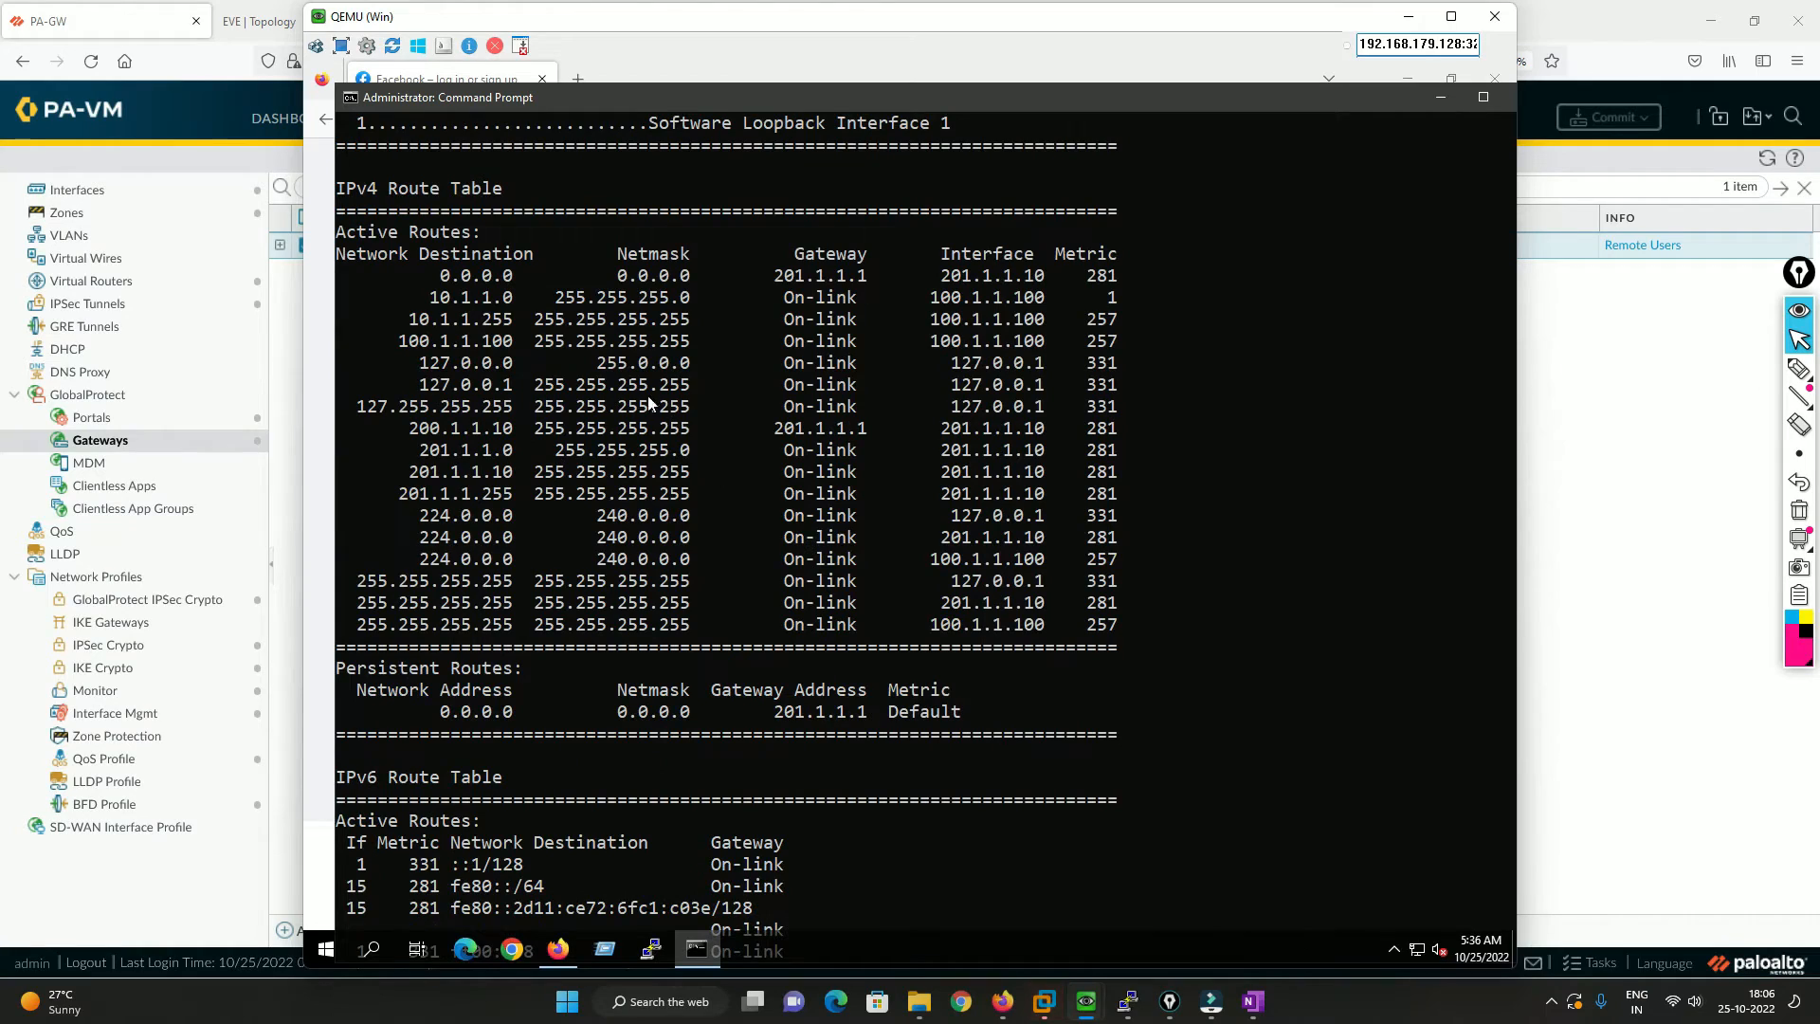
{"action": "left_click_drag", "start_coordinate": [444, 277], "coordinate": [1012, 277]}
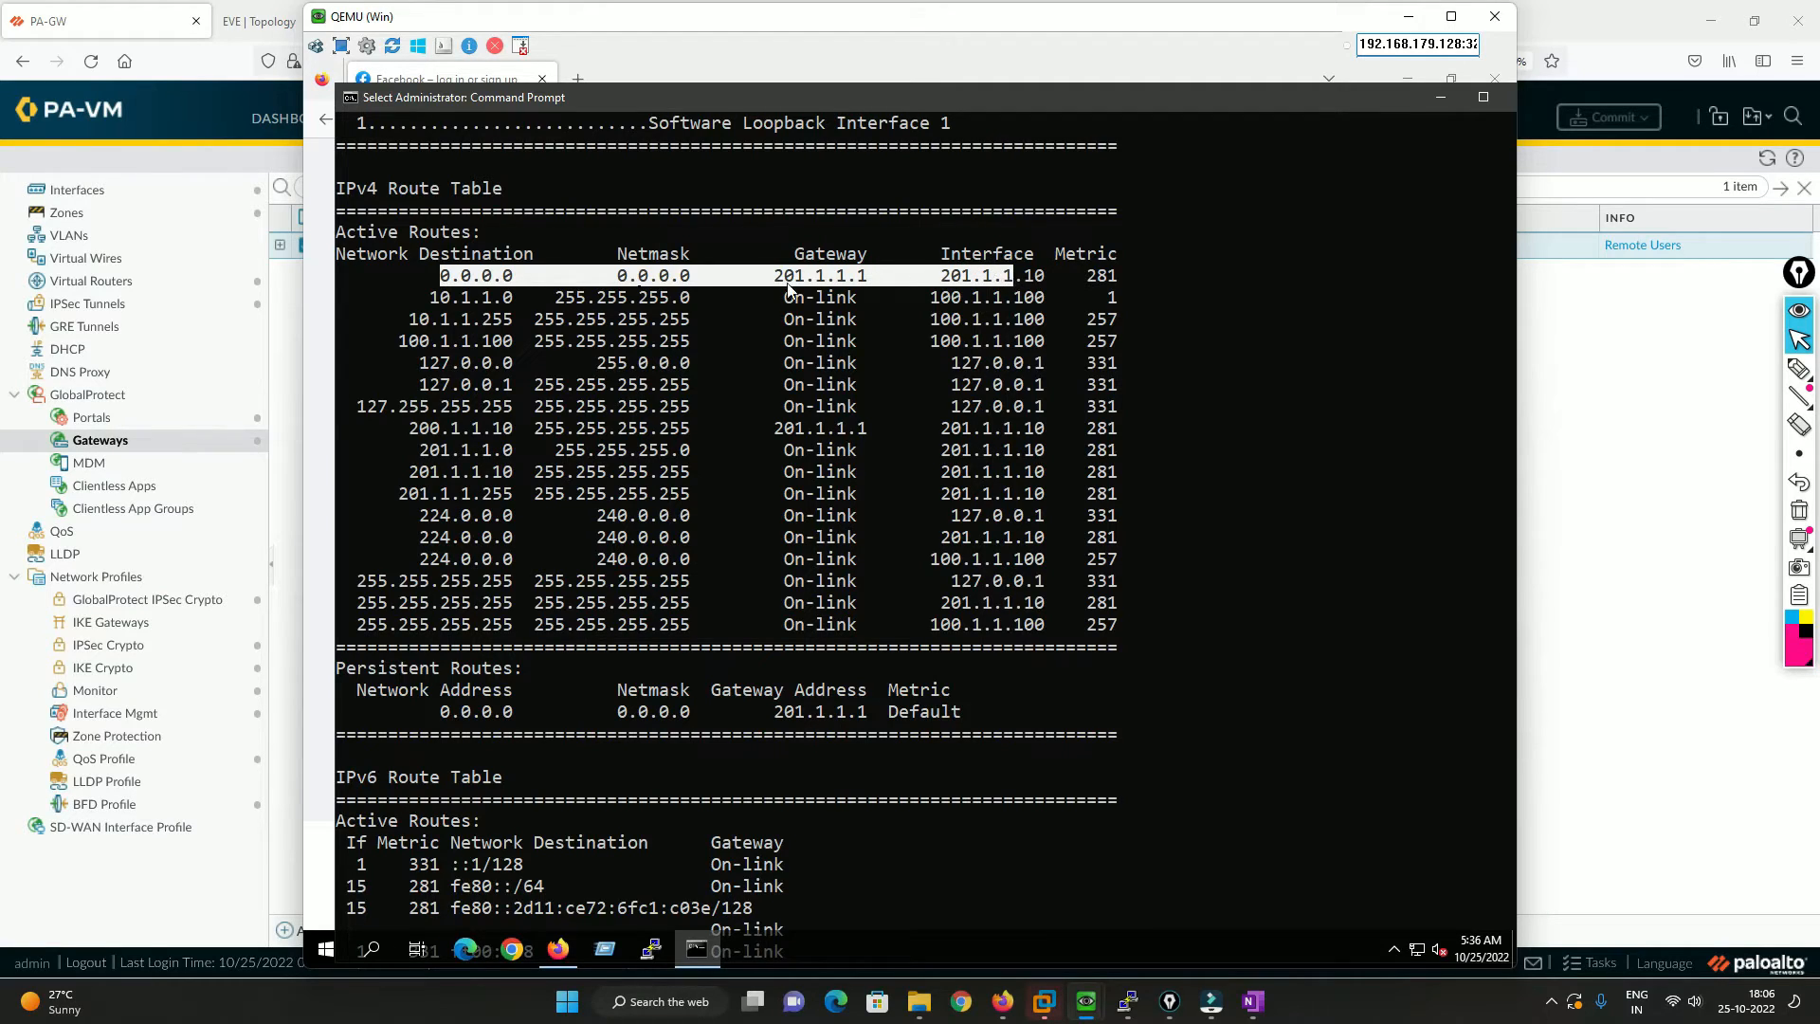
{"action": "left_click_drag", "start_coordinate": [431, 298], "coordinate": [740, 303]}
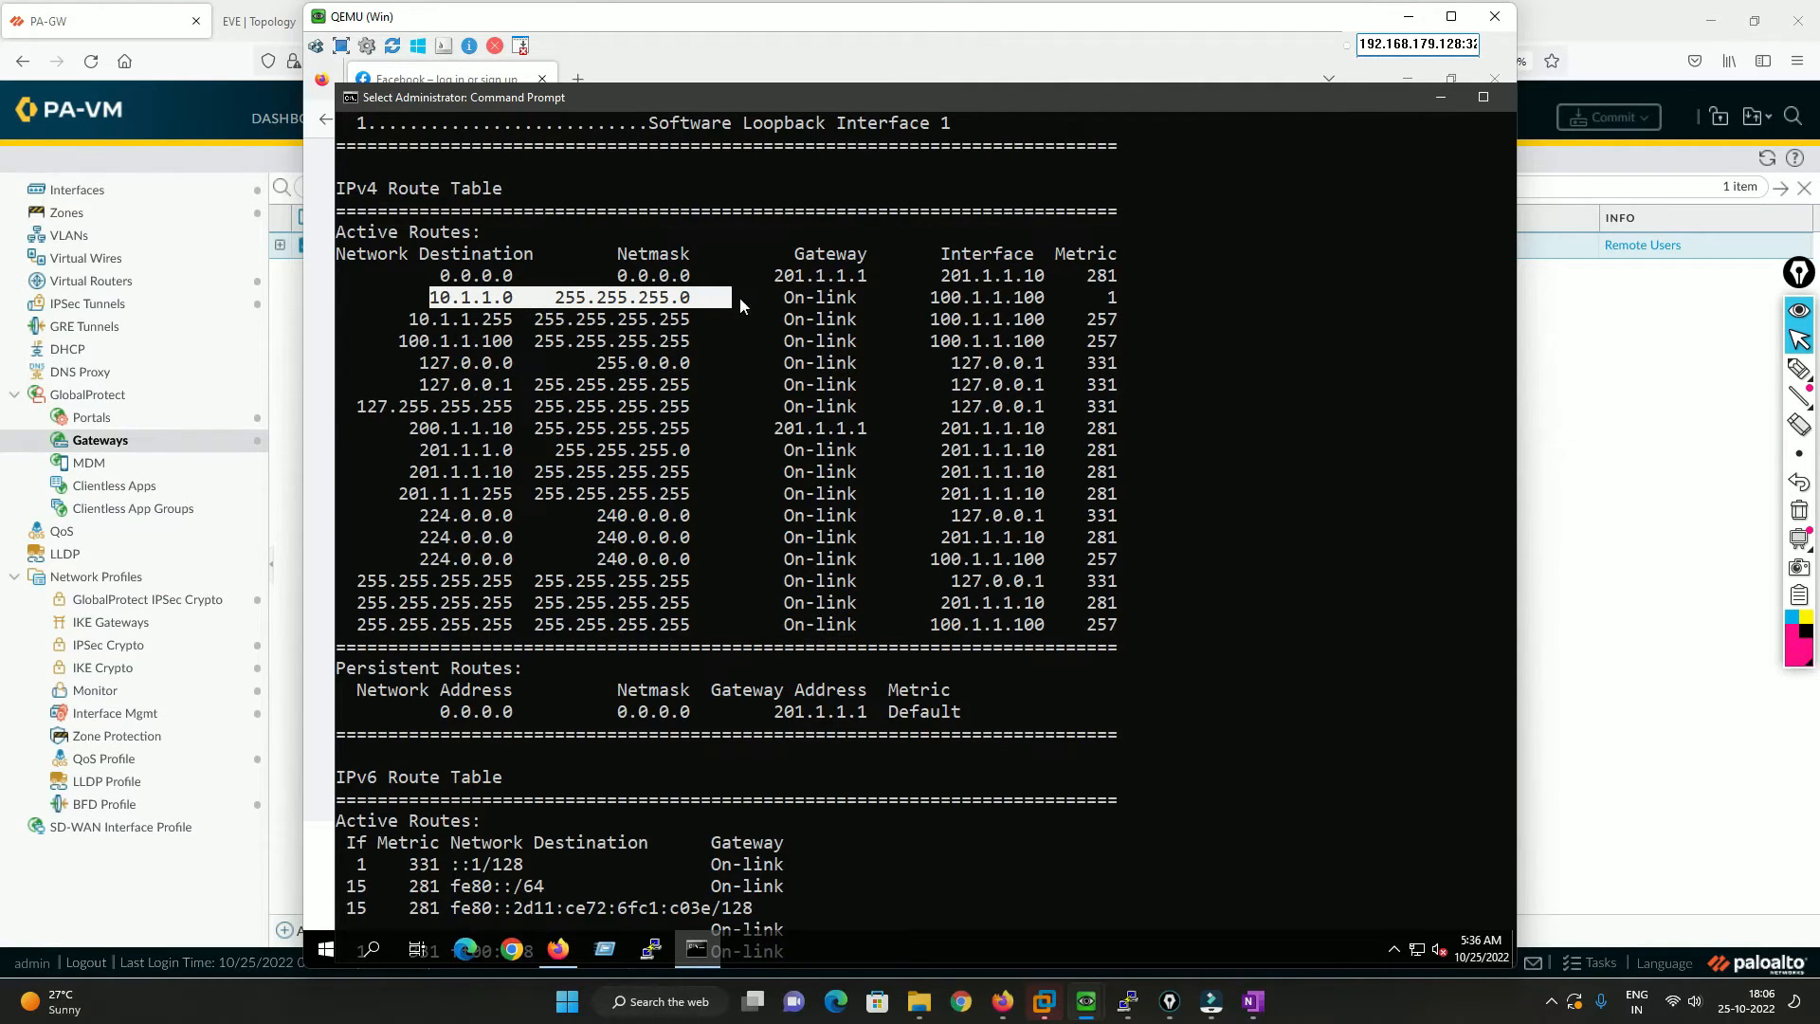
Step: Highlight the full 10.1.1.0 route entry, and open the split-tunnel access routes of GP-VPN-GW's GP-VPN-Client-Config for comparison
{"action": "left_click_drag", "start_coordinate": [917, 304], "coordinate": [1046, 304]}
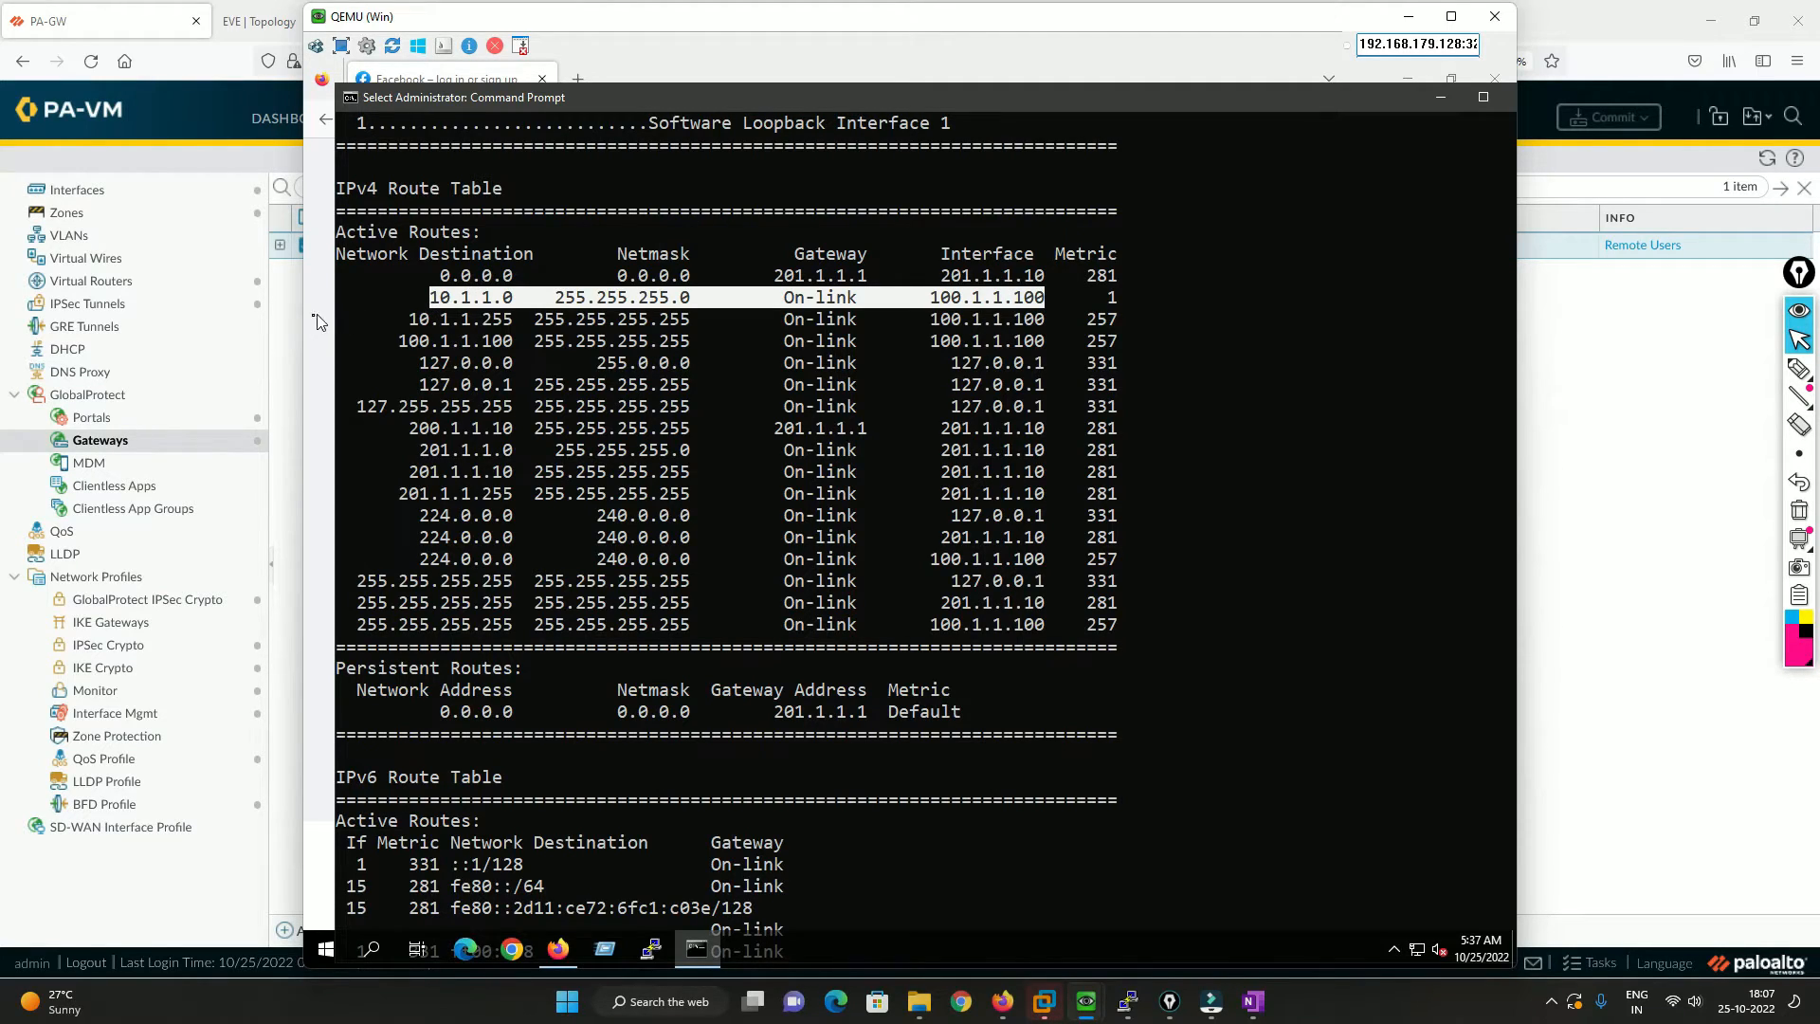
{"action": "left_click", "coordinate": [289, 313]}
{"action": "left_click", "coordinate": [349, 248]}
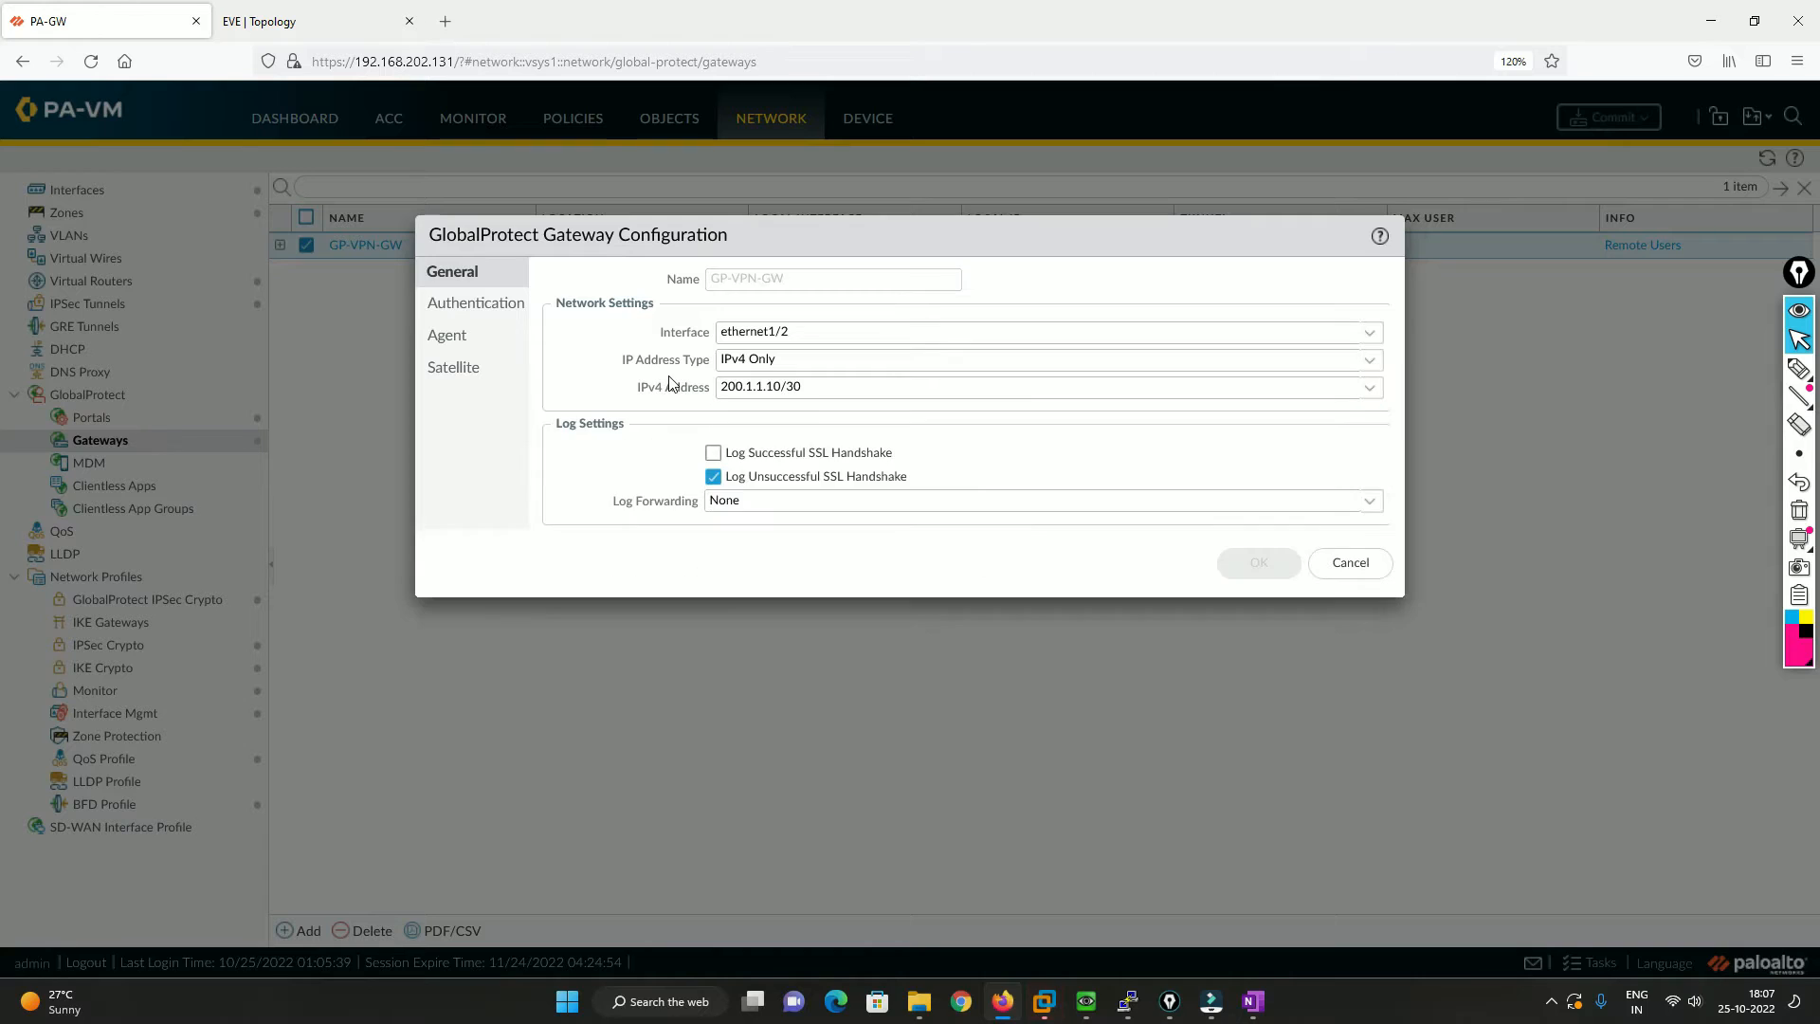
{"action": "left_click", "coordinate": [486, 342]}
{"action": "left_click", "coordinate": [749, 286]}
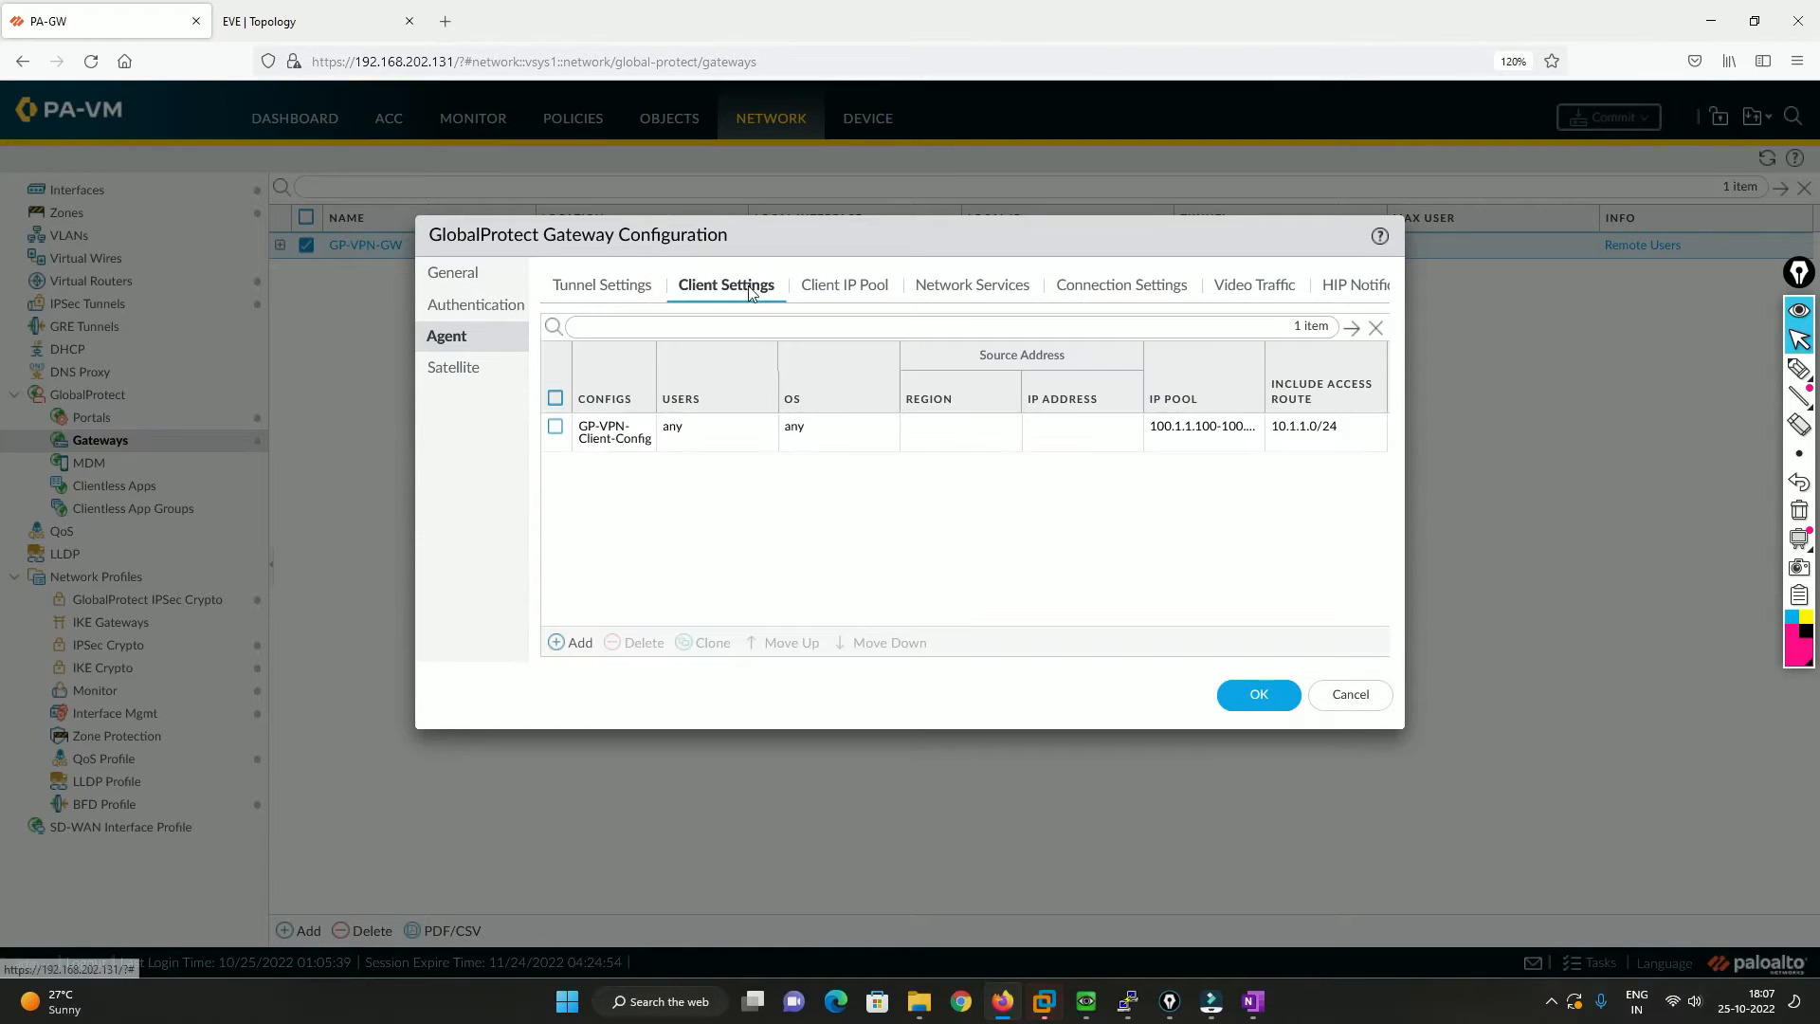
{"action": "left_click", "coordinate": [630, 435]}
{"action": "left_click", "coordinate": [991, 239]}
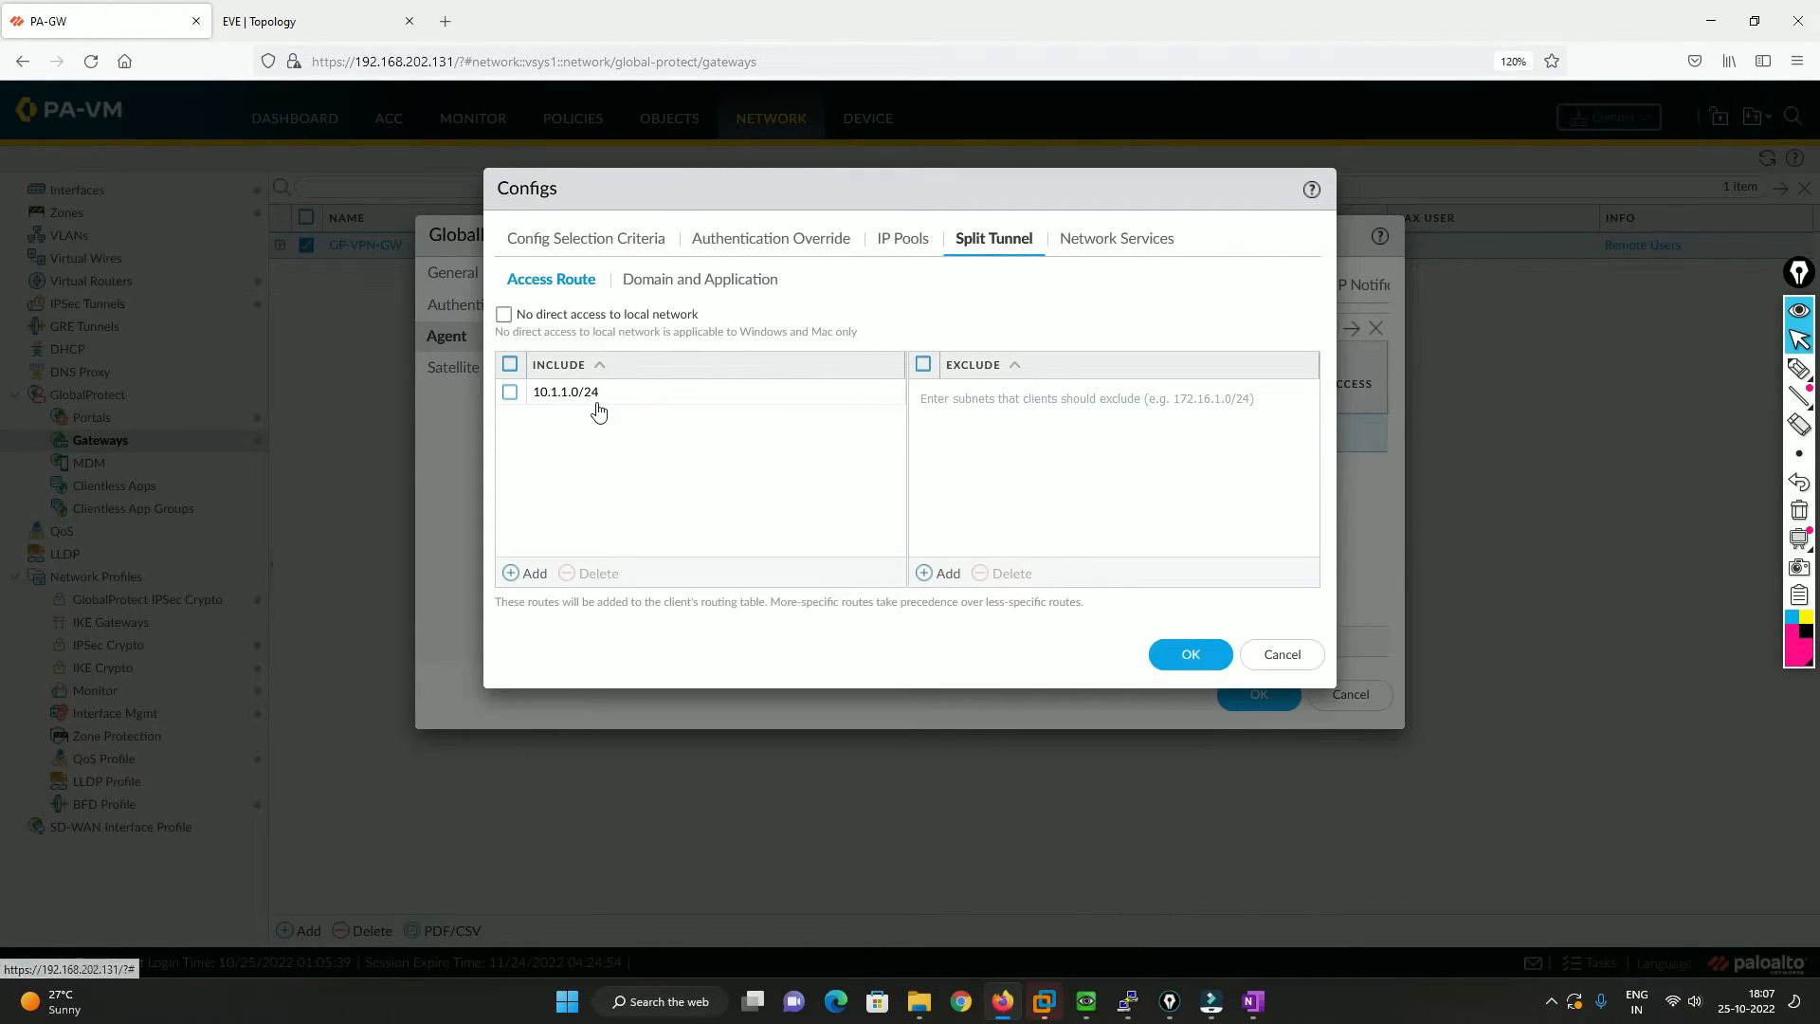
Step: On the Win client, display the GlobalProtect connection details and enter ping 10.1.1.2 at the Command Prompt without running it
{"action": "mouse_move", "coordinate": [1133, 1003]}
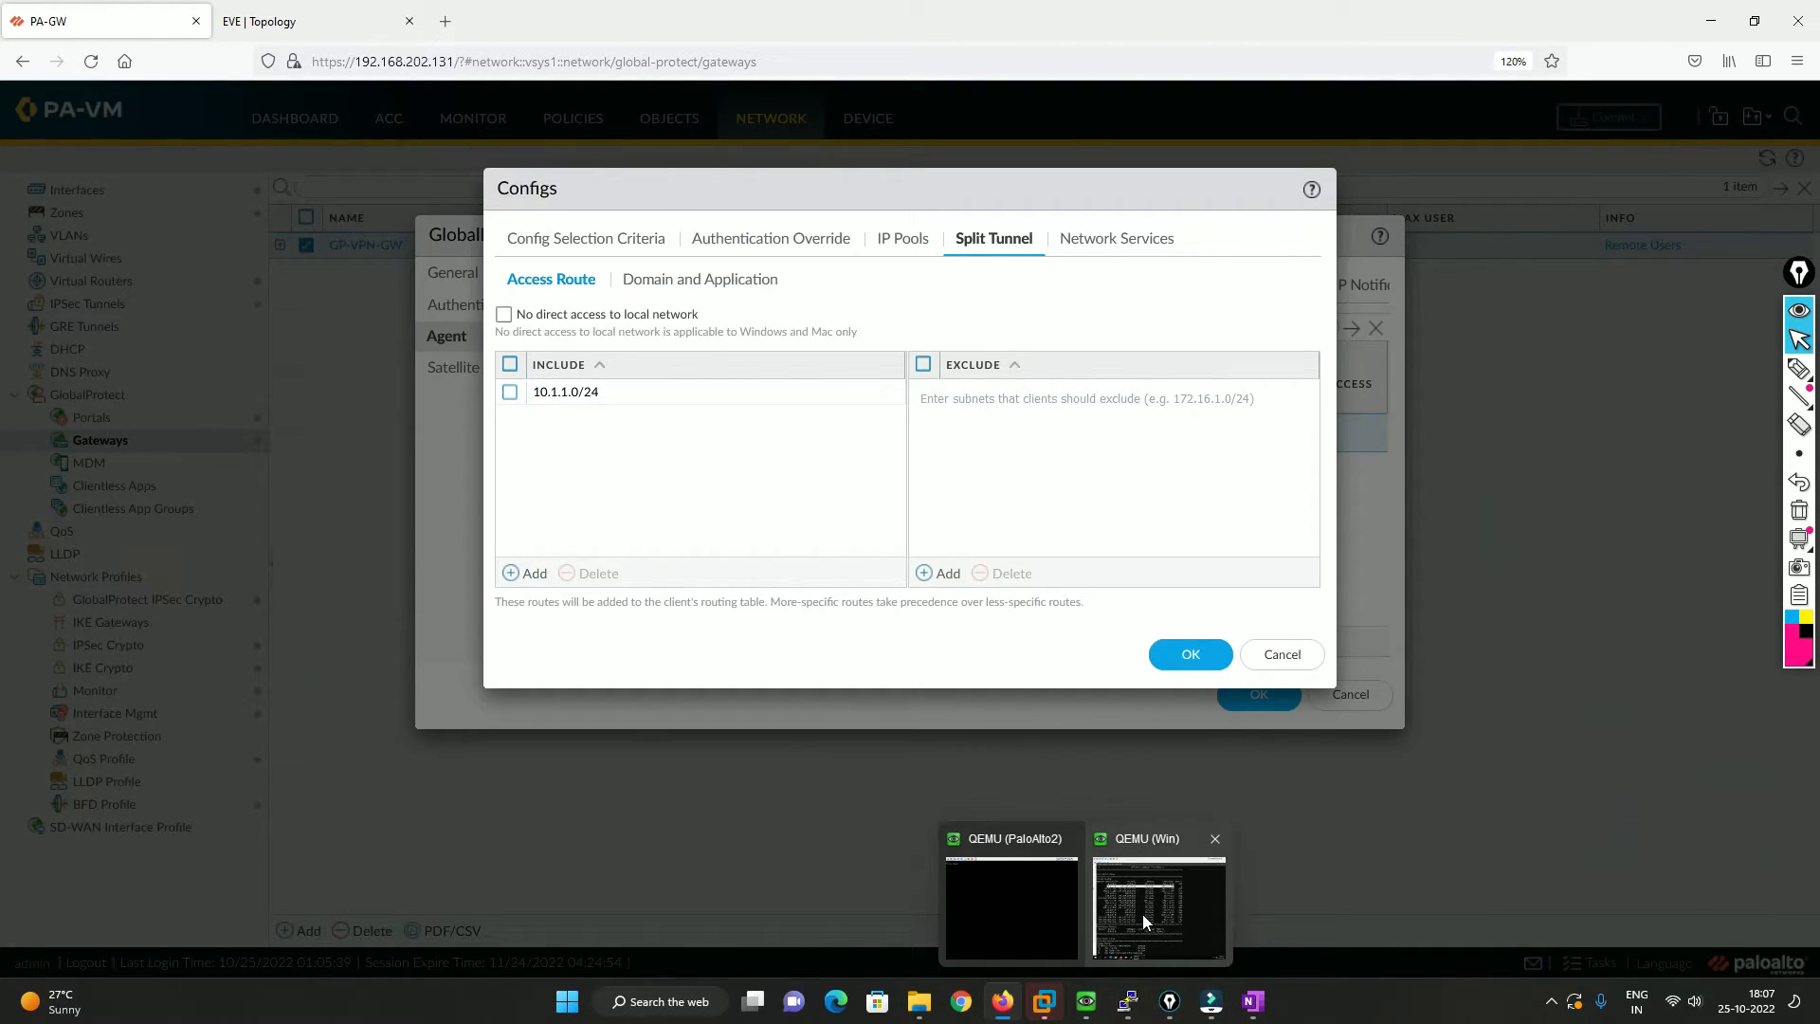
{"action": "left_click", "coordinate": [1143, 920]}
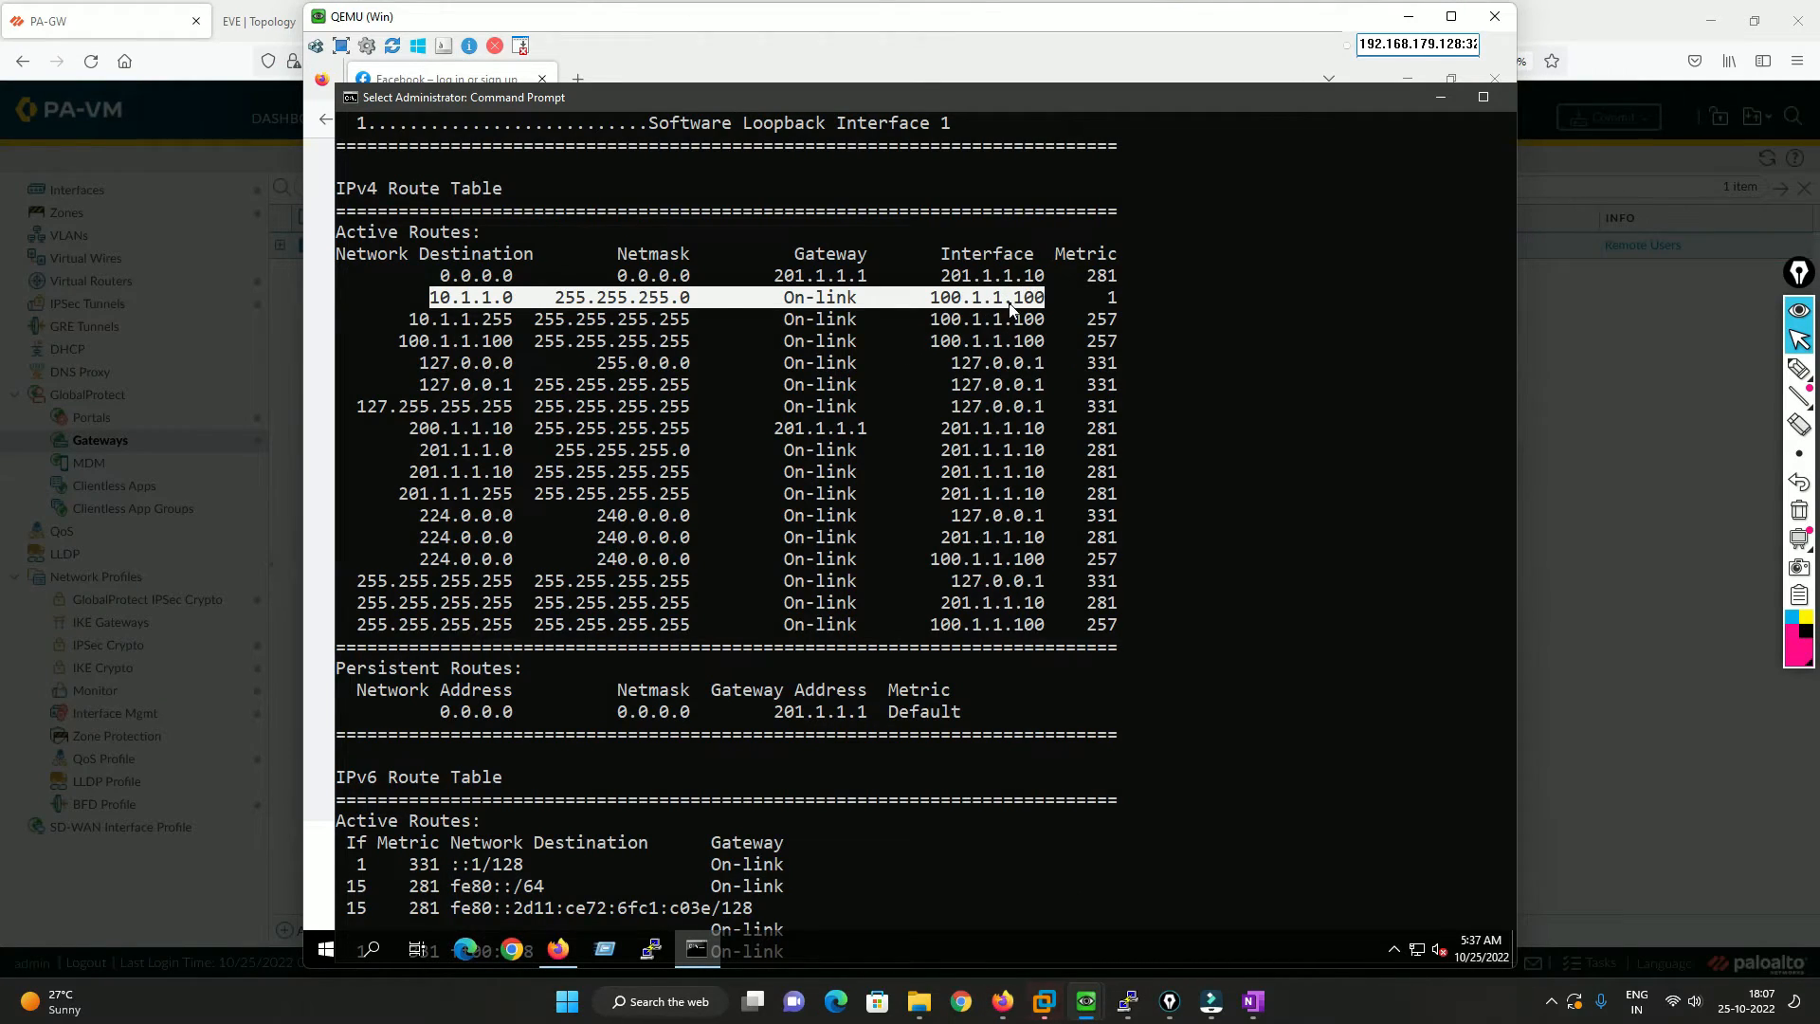
{"action": "scroll", "coordinate": [969, 507], "scroll_direction": "down", "scroll_amount": 8}
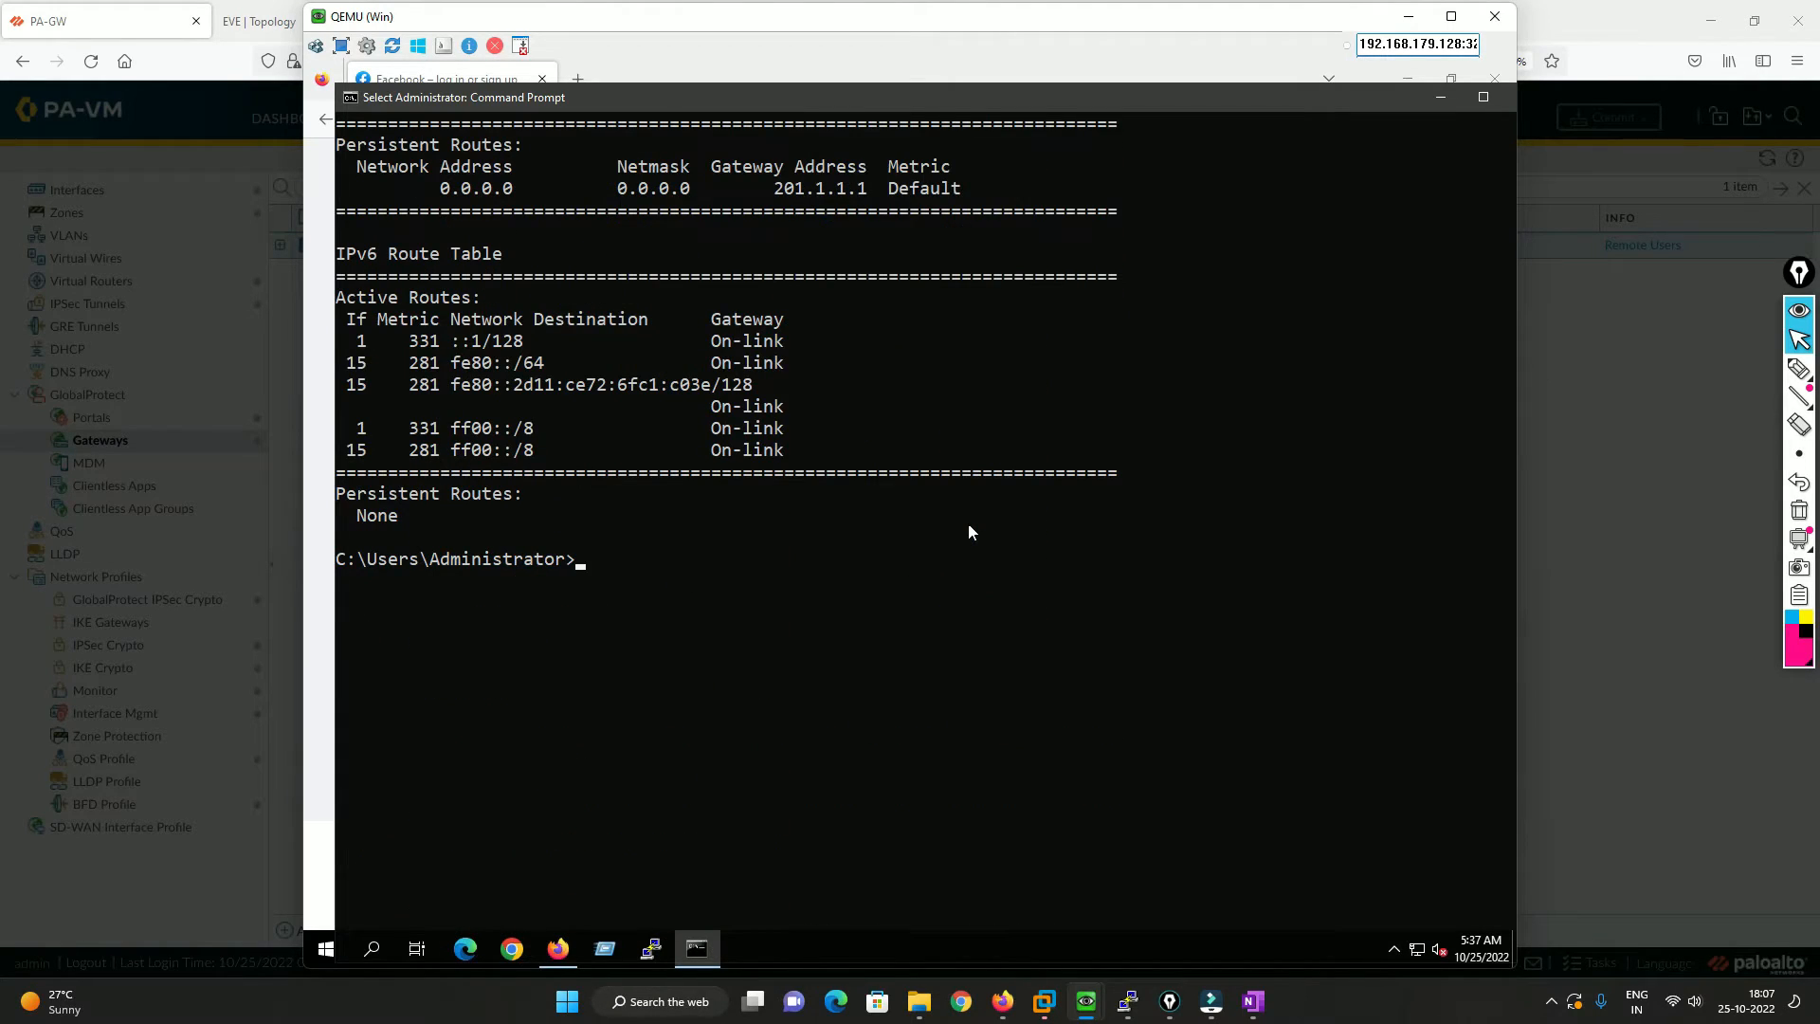
{"action": "left_click", "coordinate": [1393, 949]}
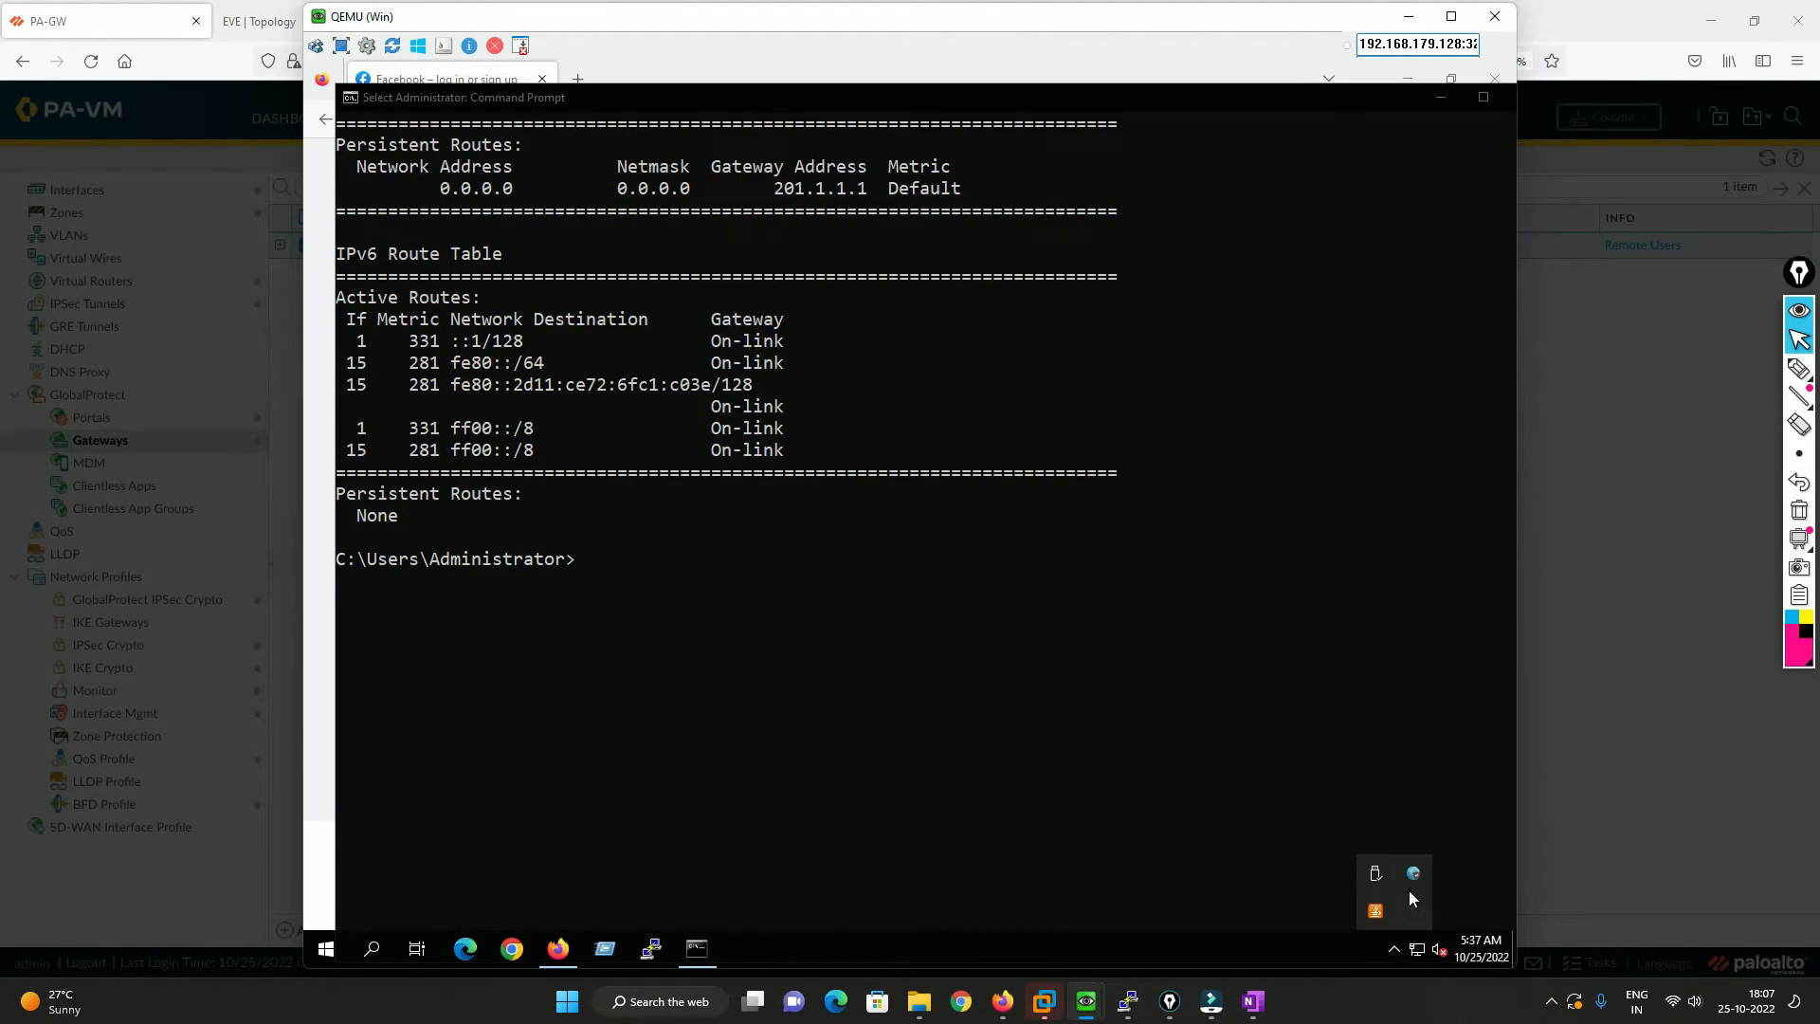
{"action": "left_click", "coordinate": [1408, 890]}
{"action": "left_click", "coordinate": [1493, 666]}
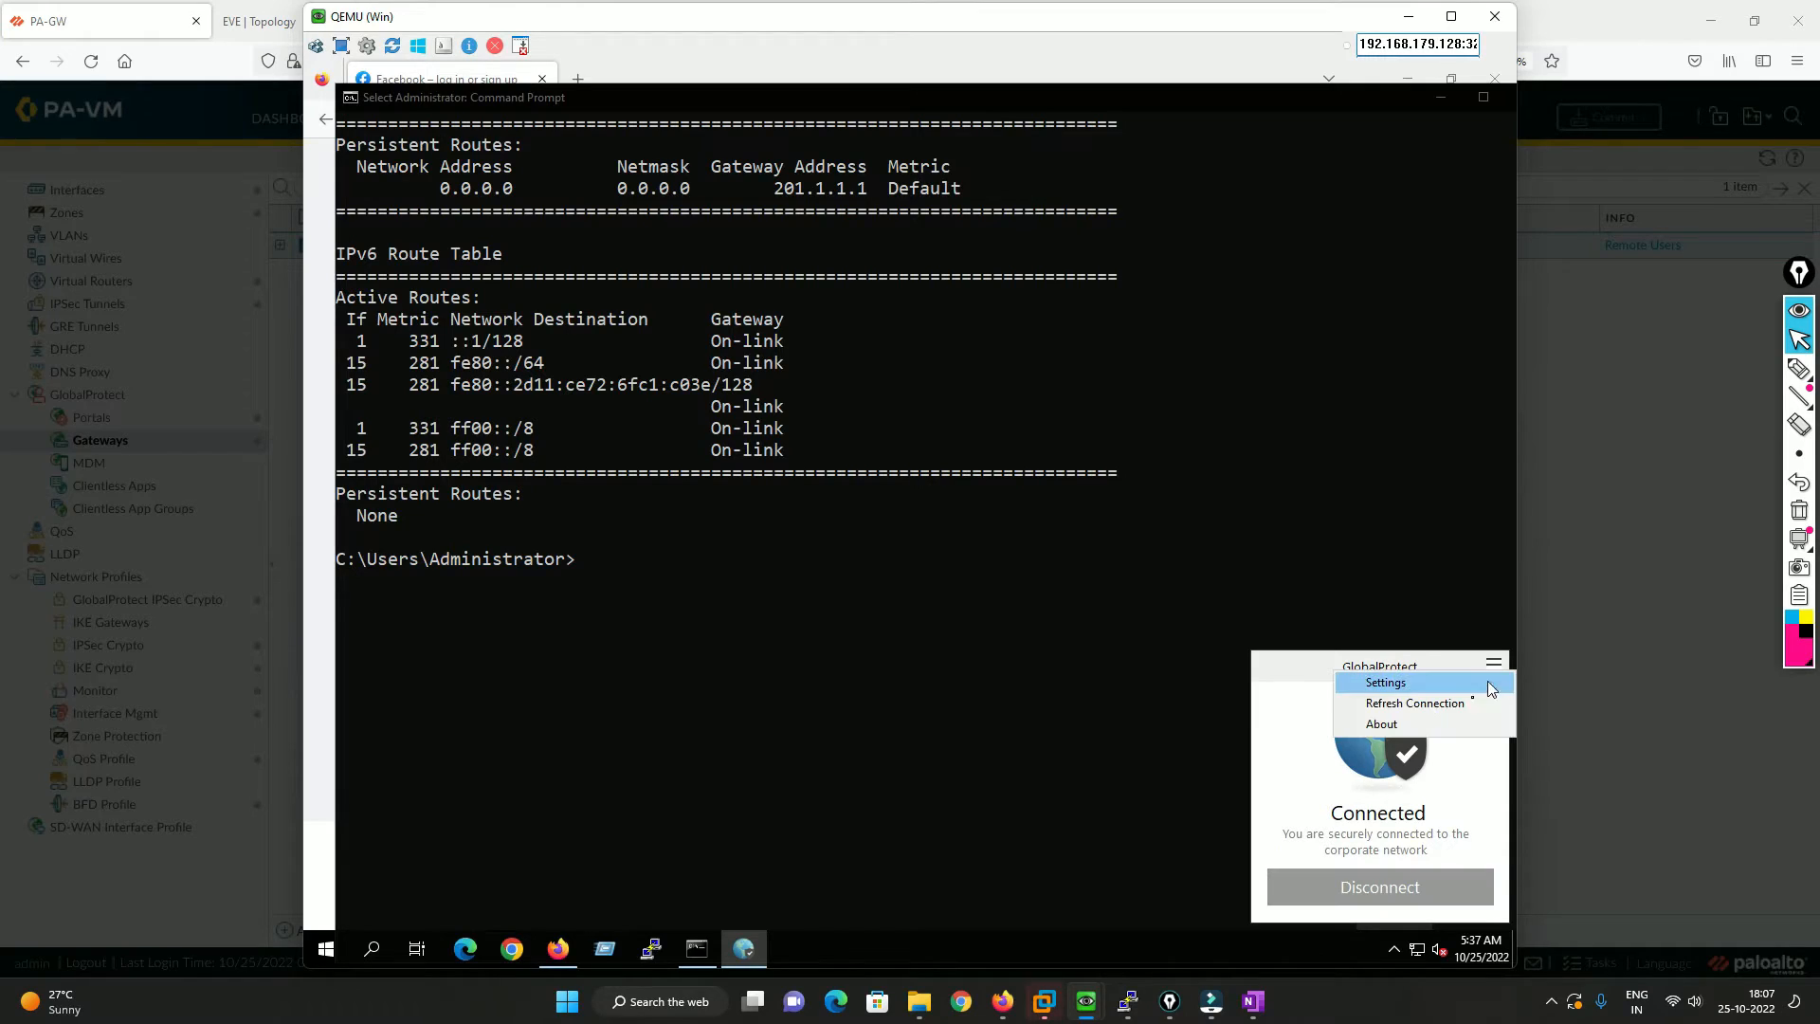
{"action": "left_click", "coordinate": [1397, 685]}
{"action": "left_click", "coordinate": [815, 285]}
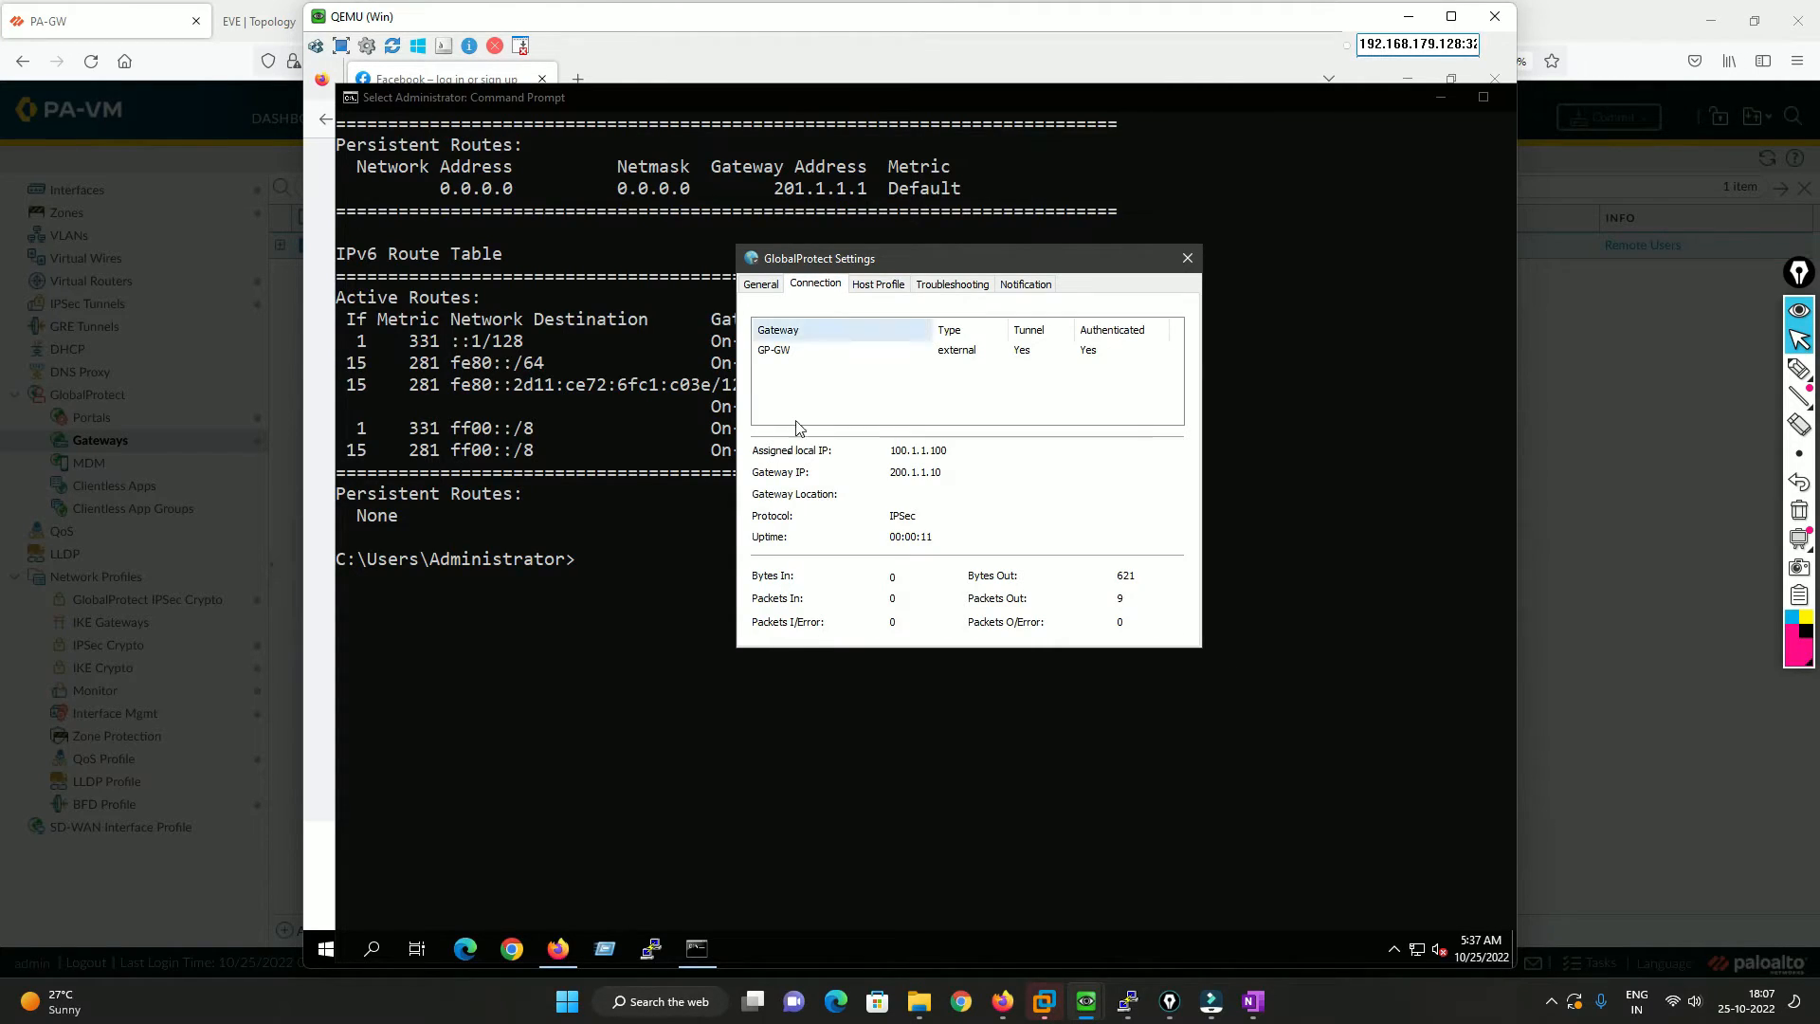
{"action": "type", "text": "p"}
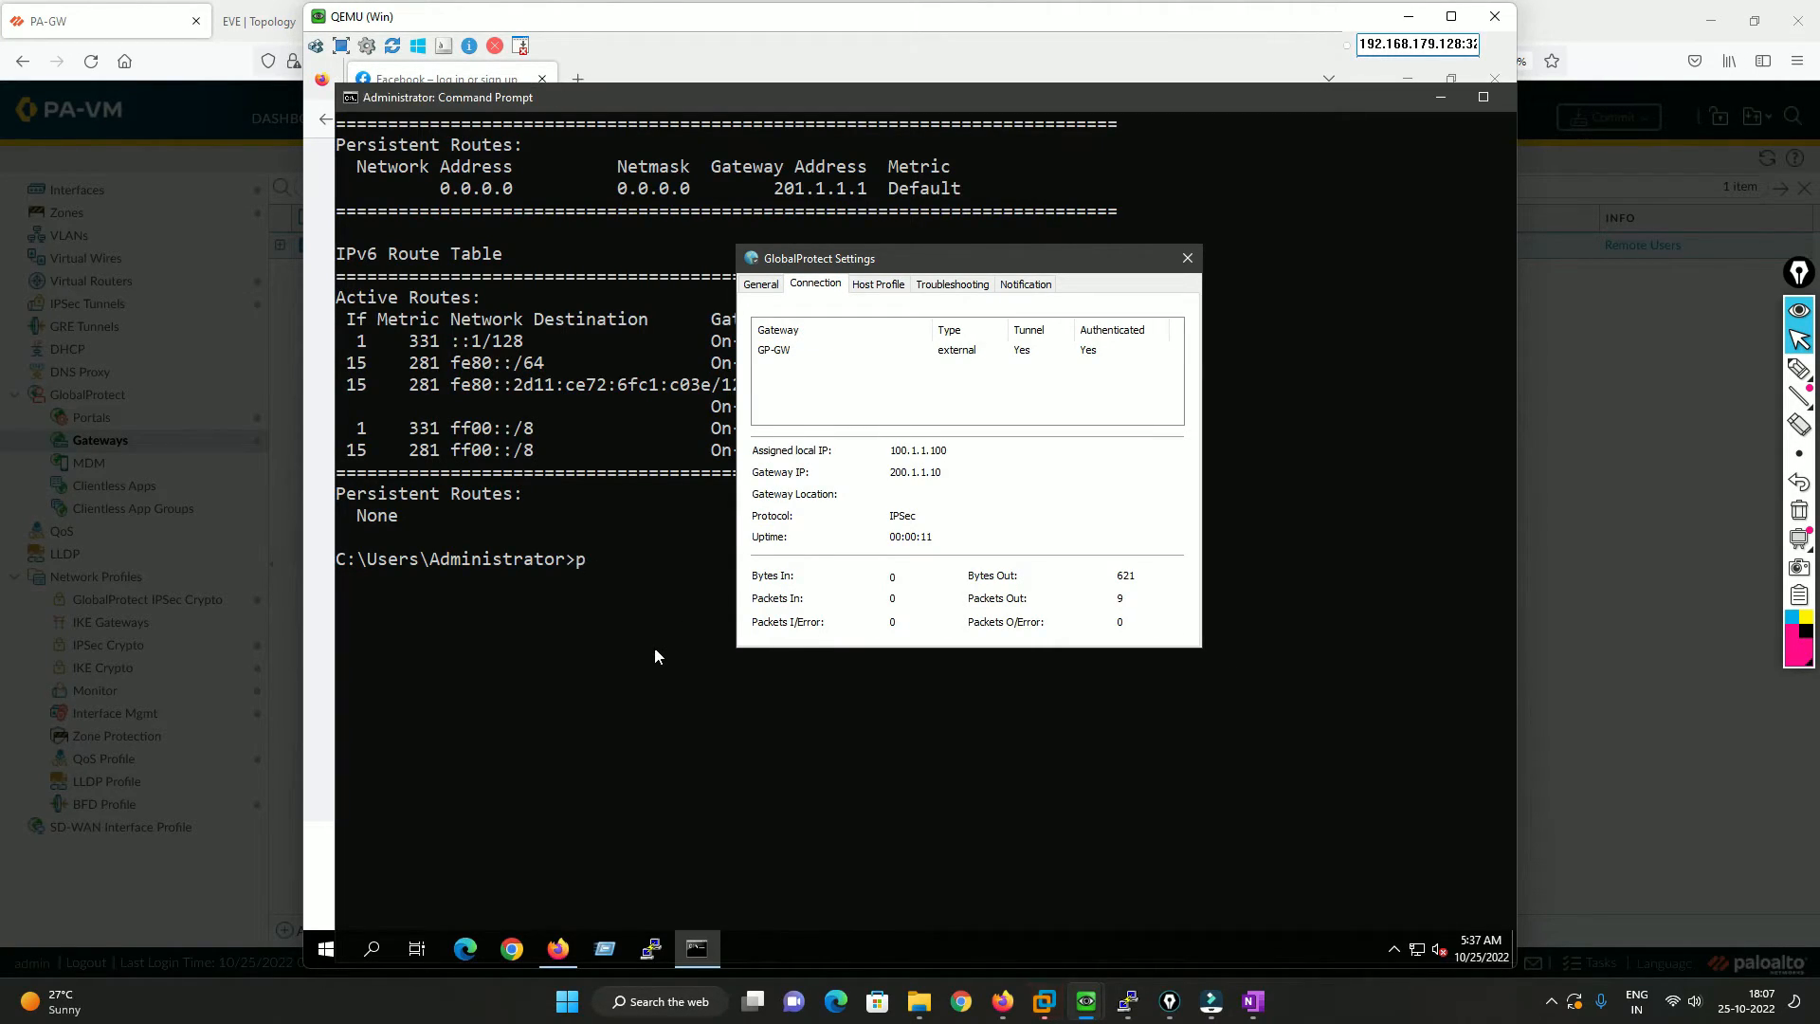
{"action": "type", "text": "ing 10.1.1.2"}
Step: Open the Server node's console from the EVE topology and try to enter privileged mode
{"action": "left_click", "coordinate": [258, 20]}
{"action": "left_click", "coordinate": [783, 773]}
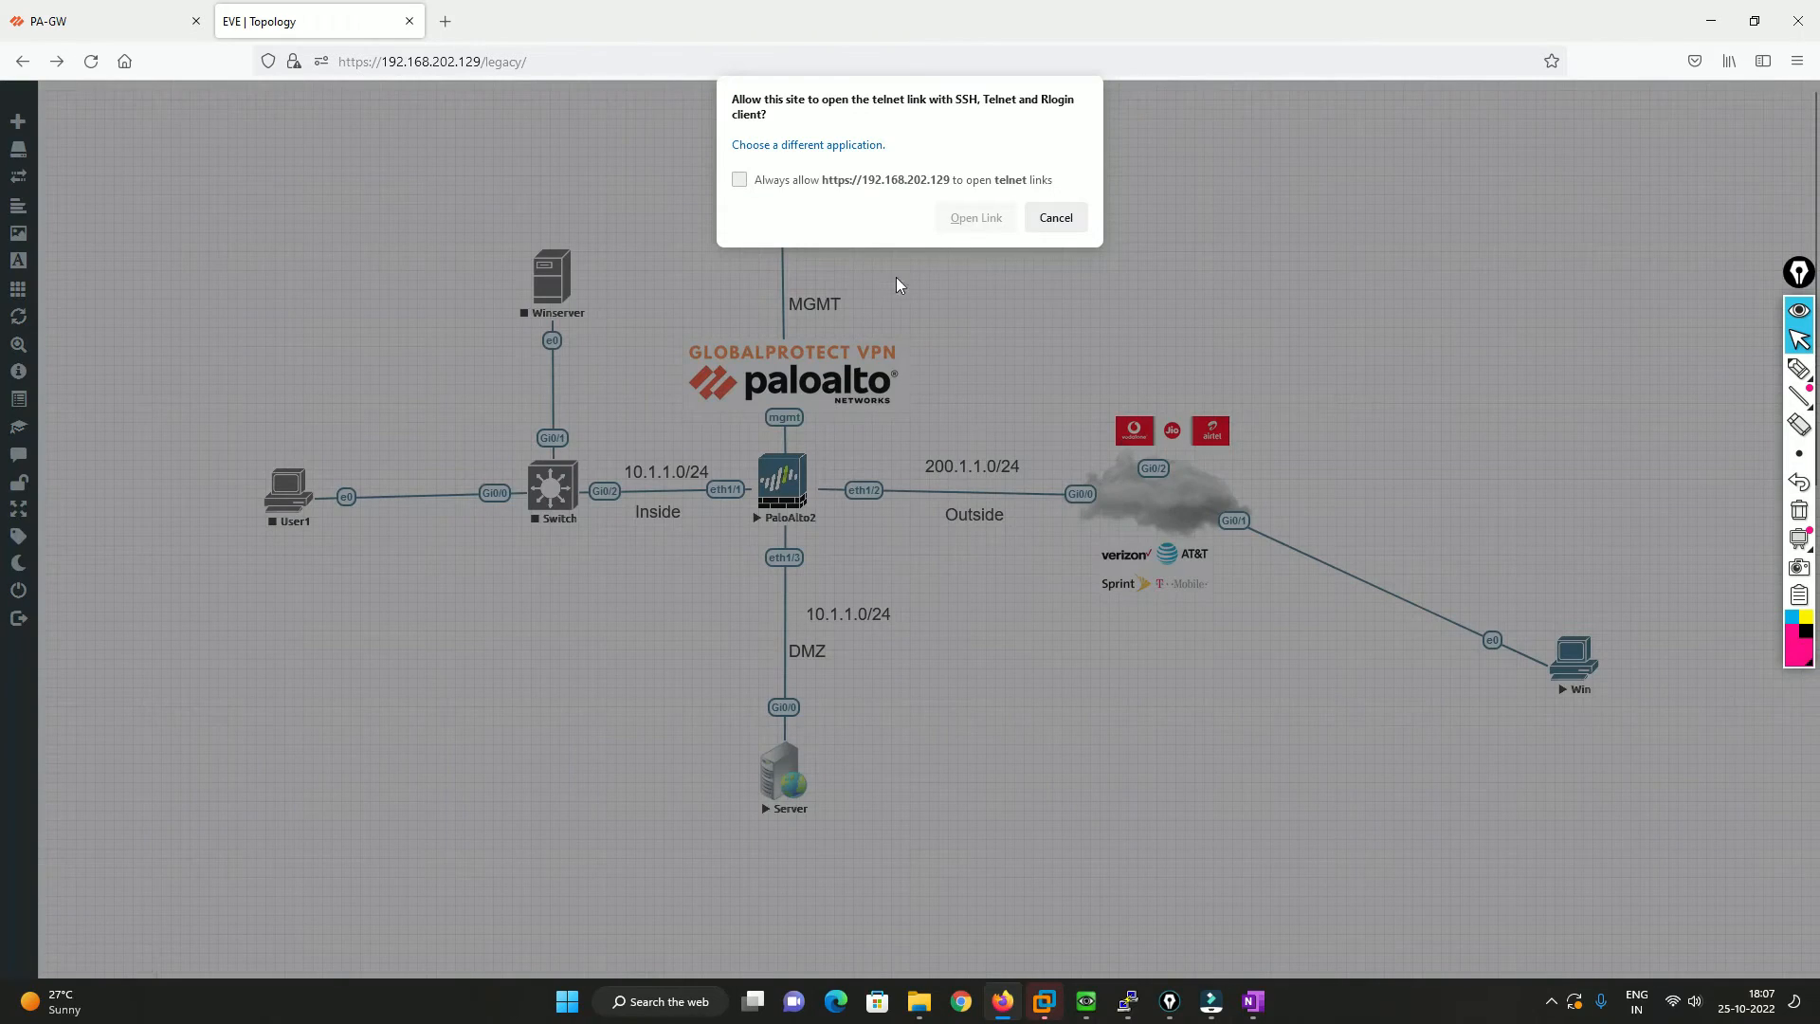
{"action": "left_click", "coordinate": [965, 219]}
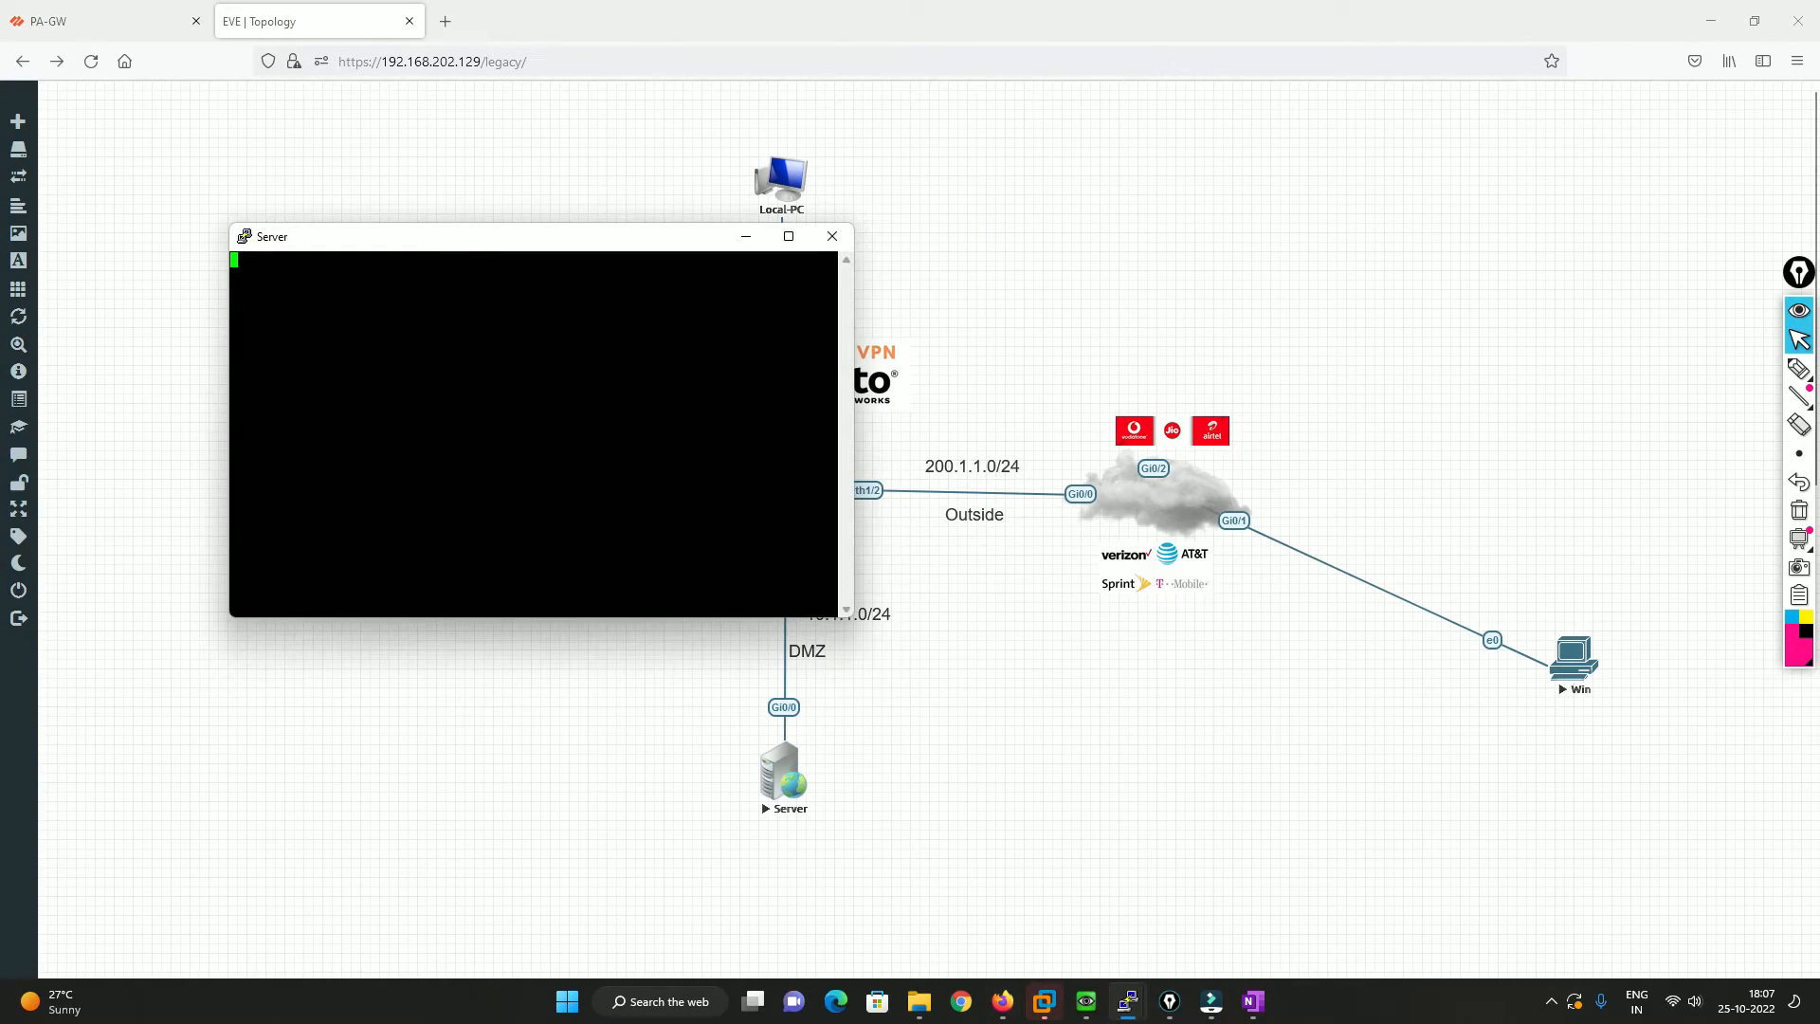
{"action": "key", "text": "Return"}
{"action": "key", "text": "Return"}
{"action": "key", "text": "Return"}
{"action": "type", "text": "eb"}
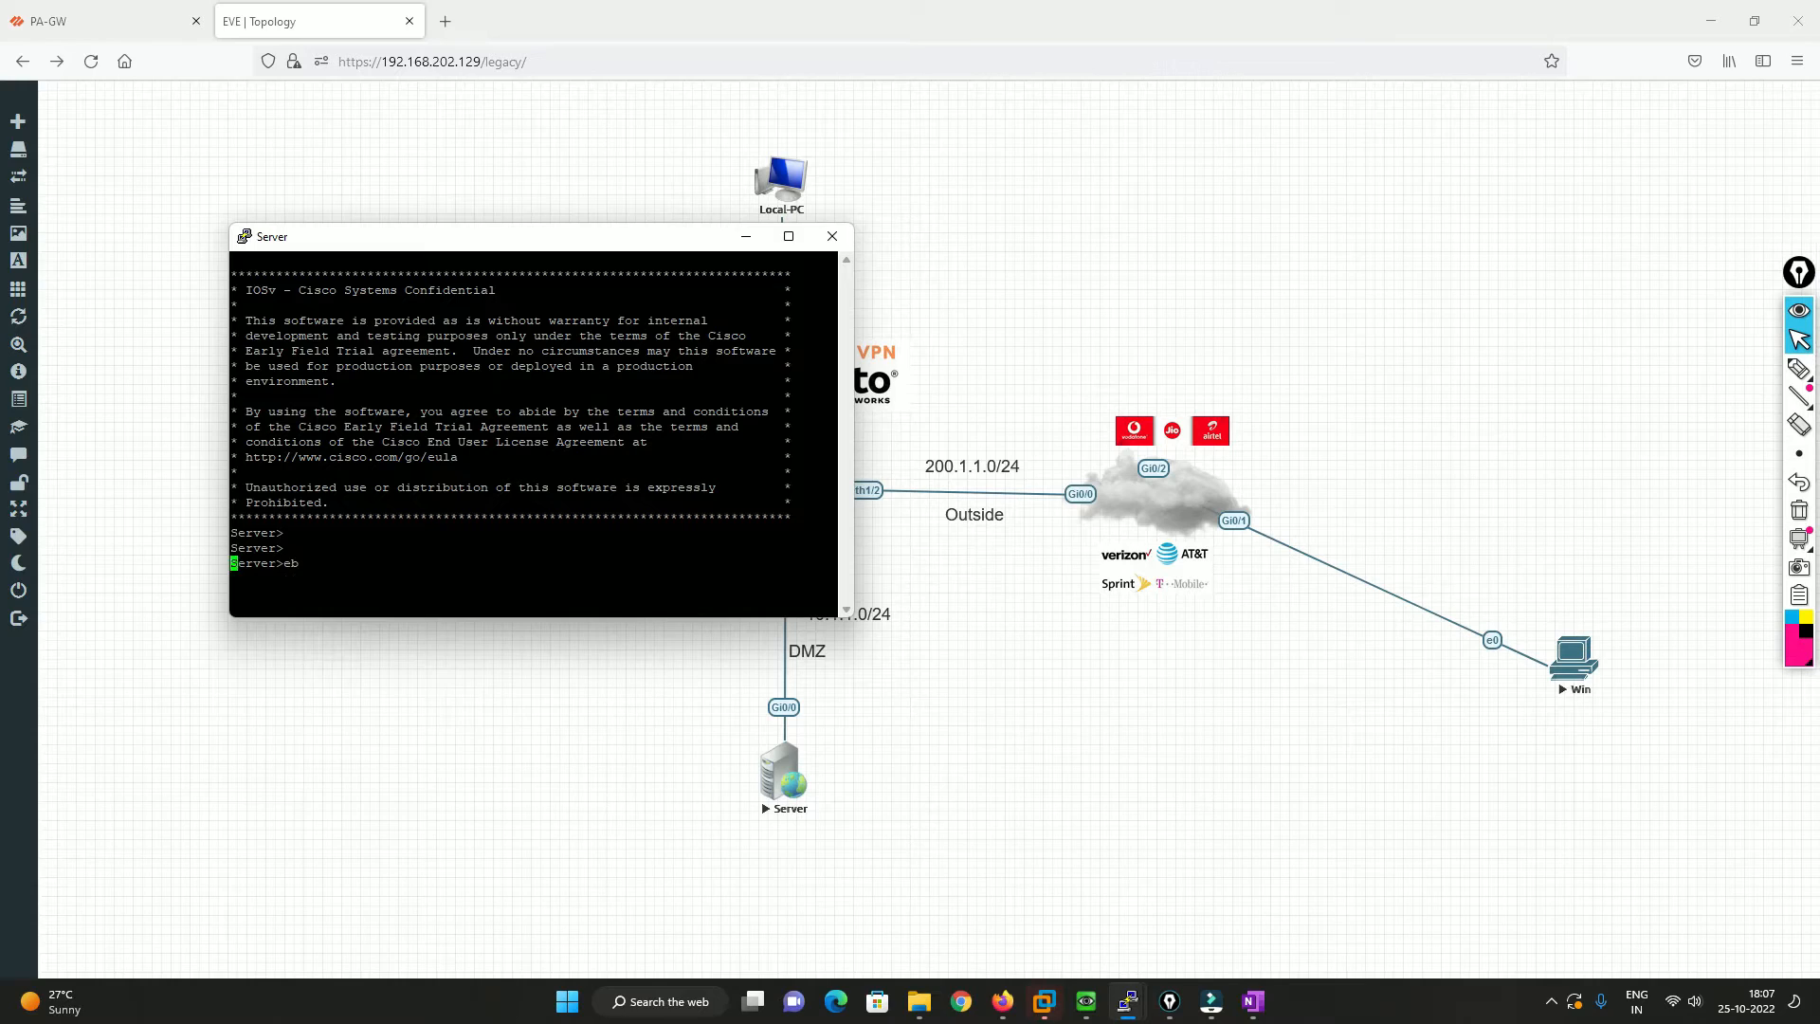
{"action": "key", "text": "Return"}
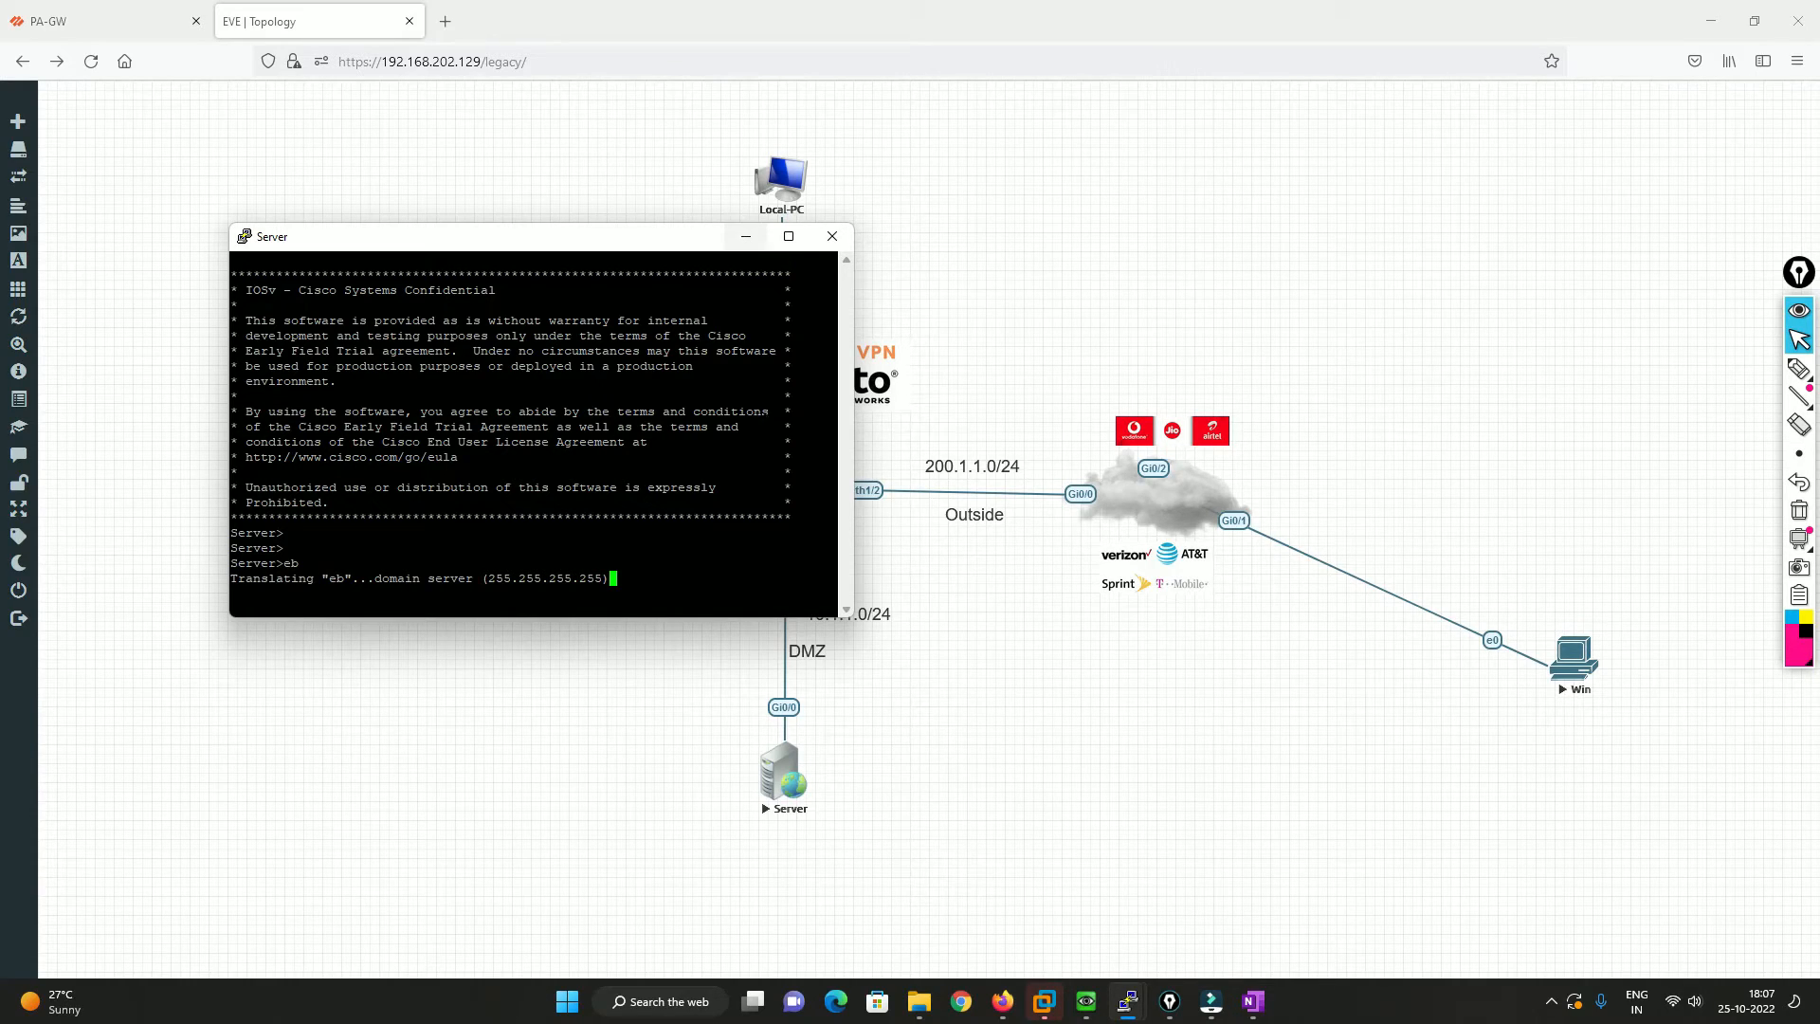
{"action": "mouse_move", "coordinate": [1106, 1017]}
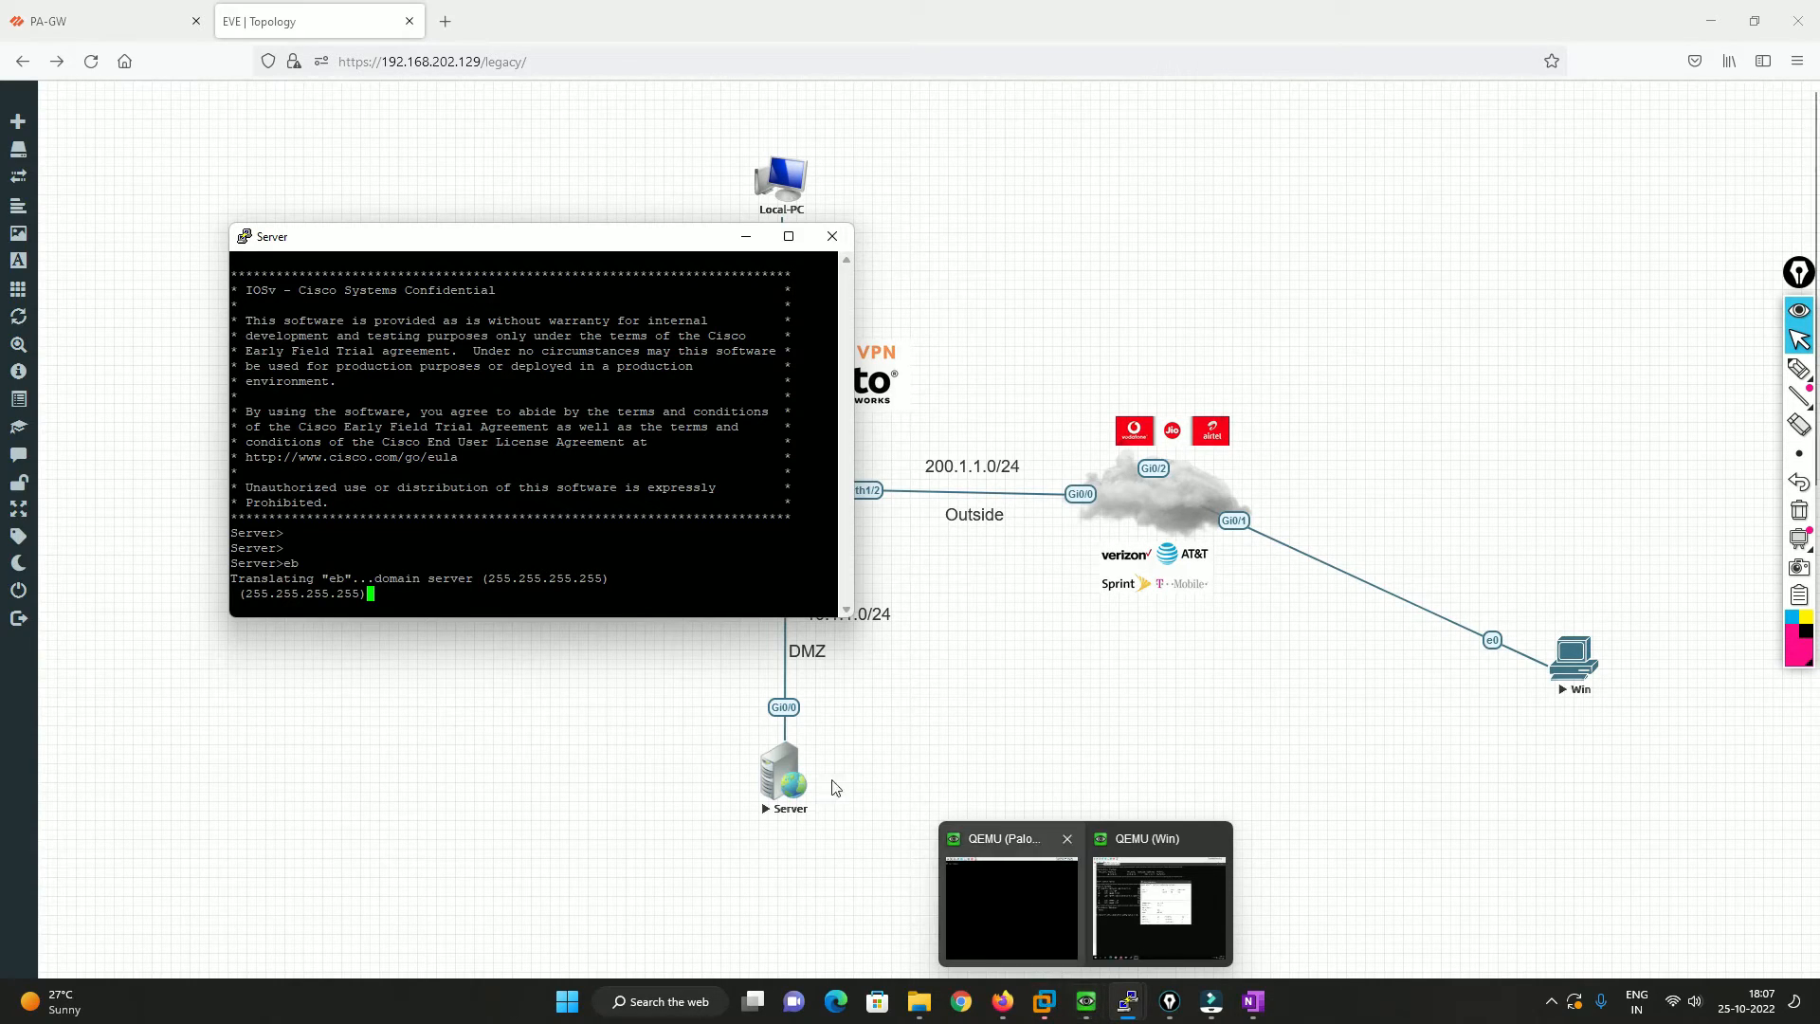
Step: Return to the PA-GW firewall and close the client config and GP-VPN-GW gateway configuration without changing the gateway
{"action": "left_click", "coordinate": [156, 11]}
{"action": "left_click", "coordinate": [1250, 651]}
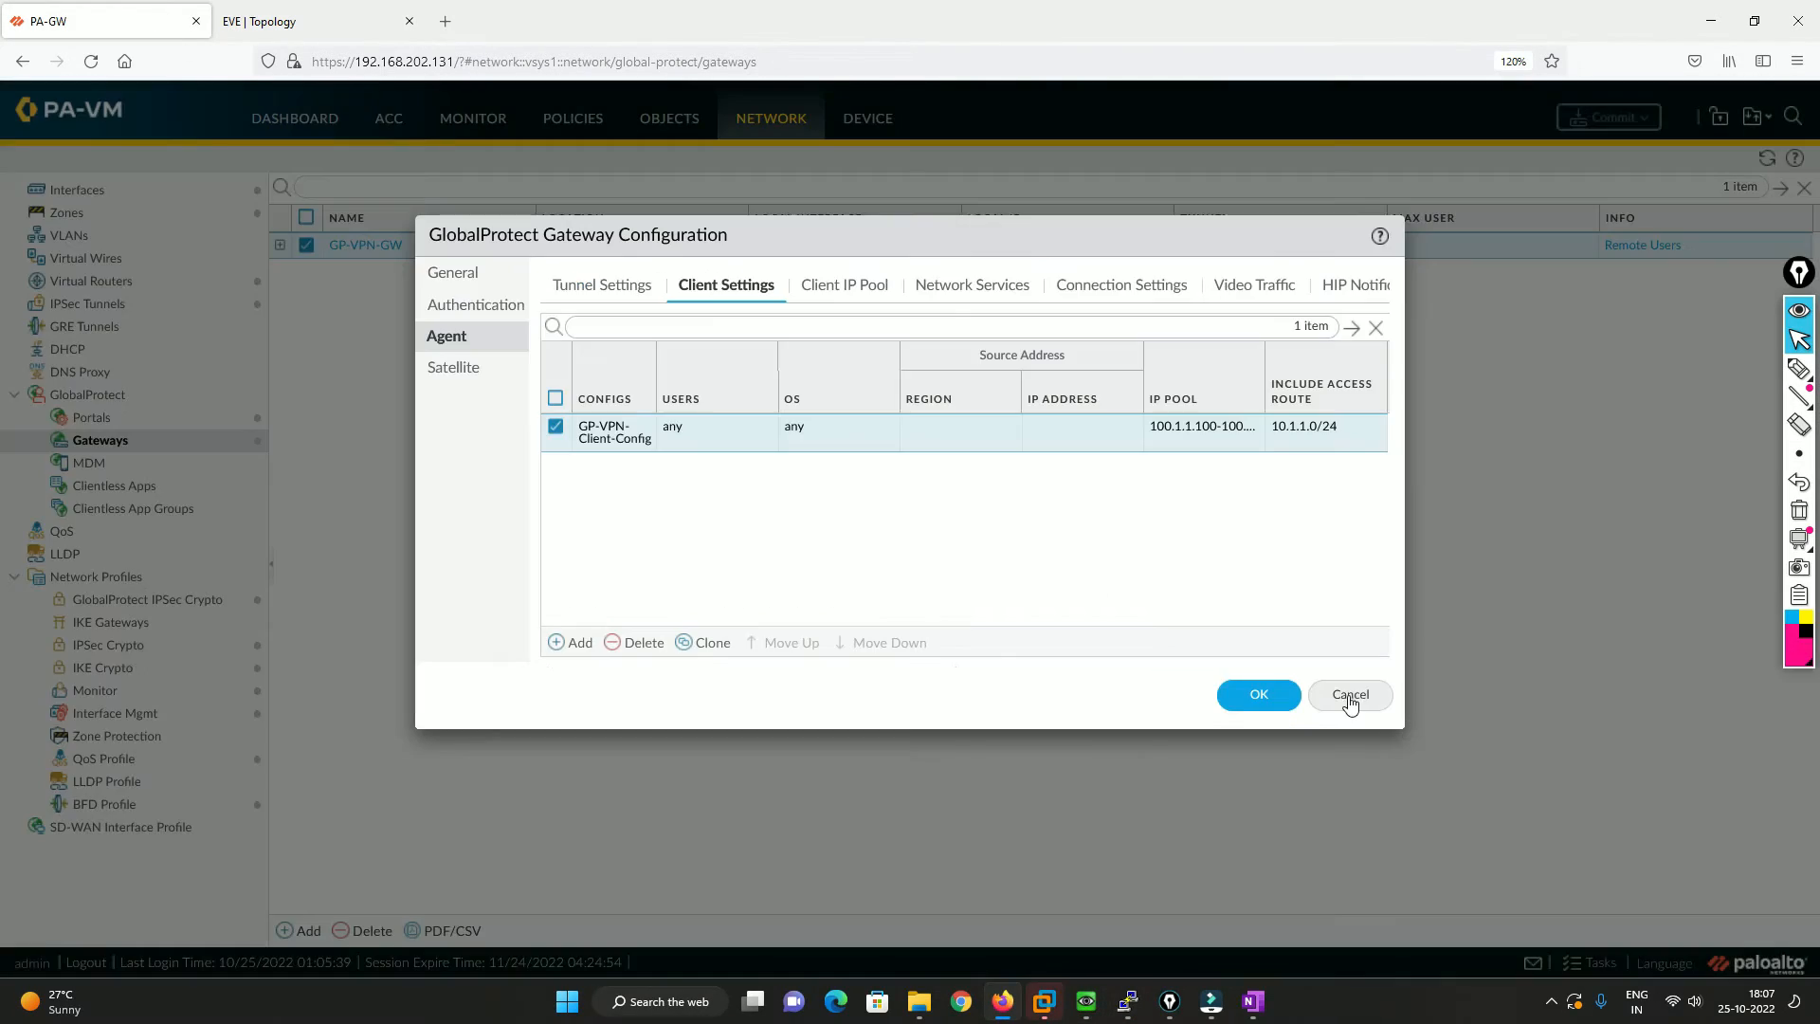
{"action": "left_click", "coordinate": [1350, 695]}
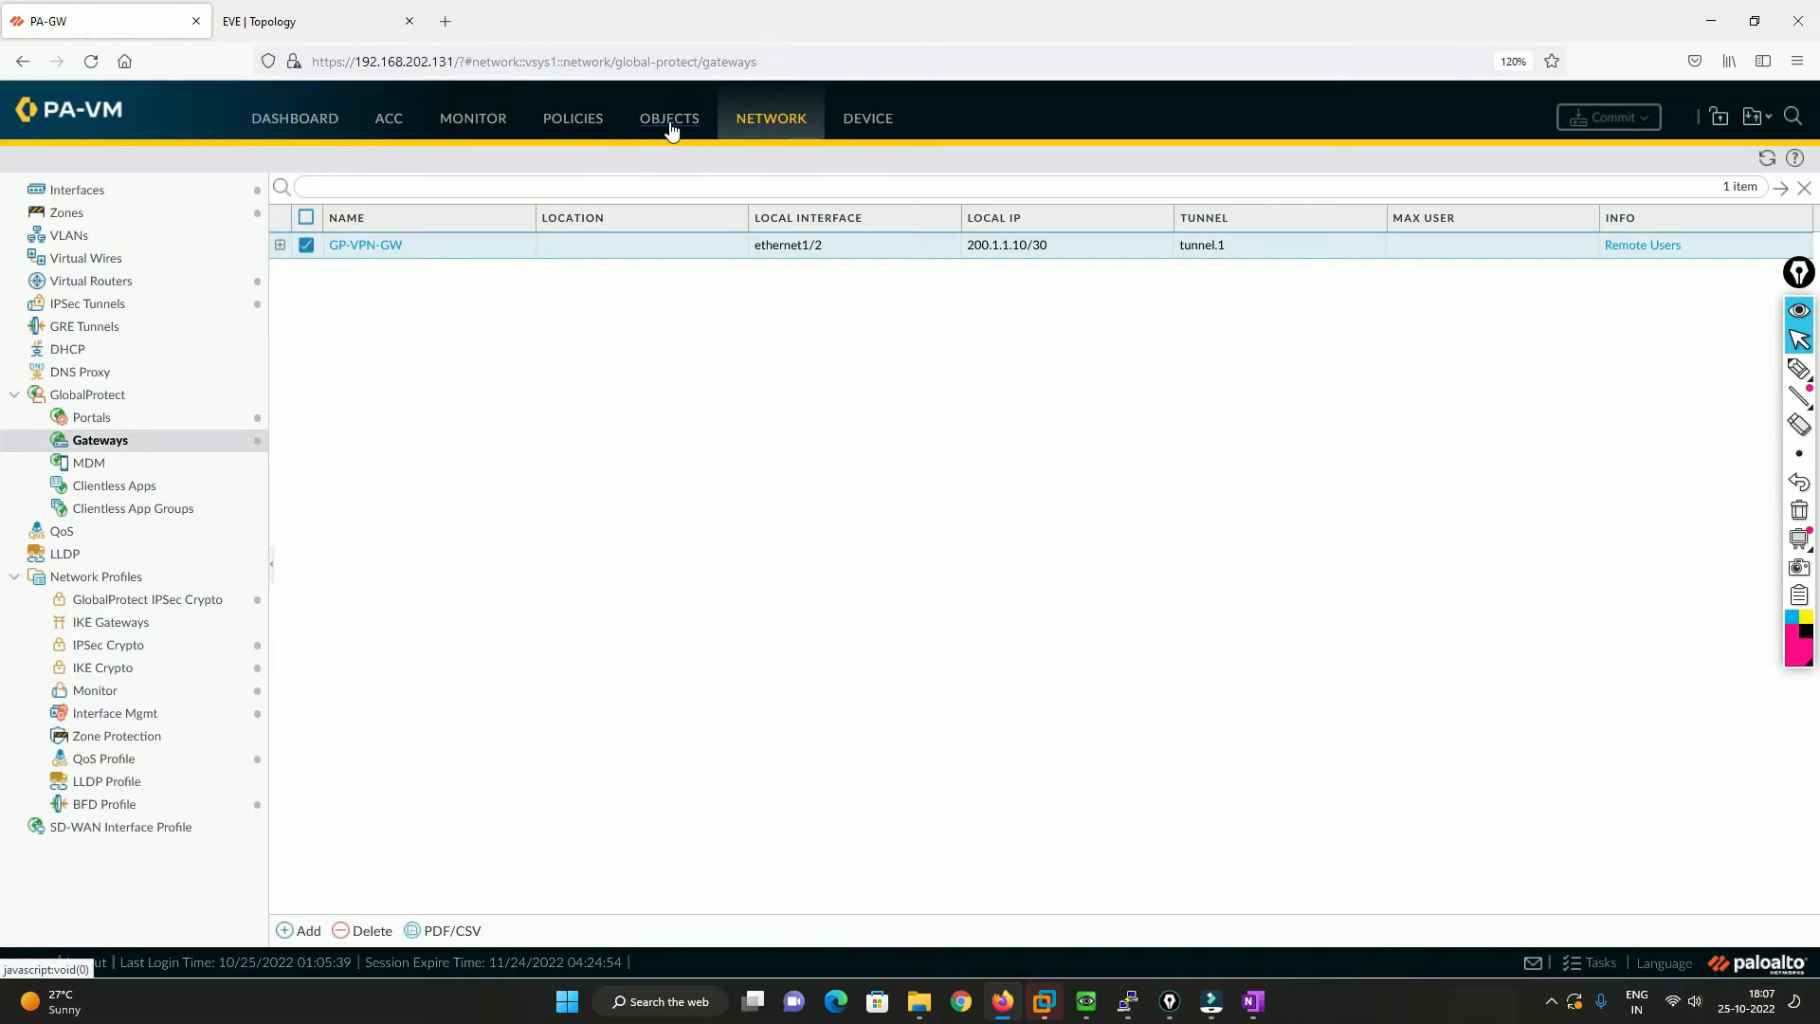
Step: Delete the VPN-Internet NAT rule and start committing the change to the firewall
{"action": "left_click", "coordinate": [574, 125]}
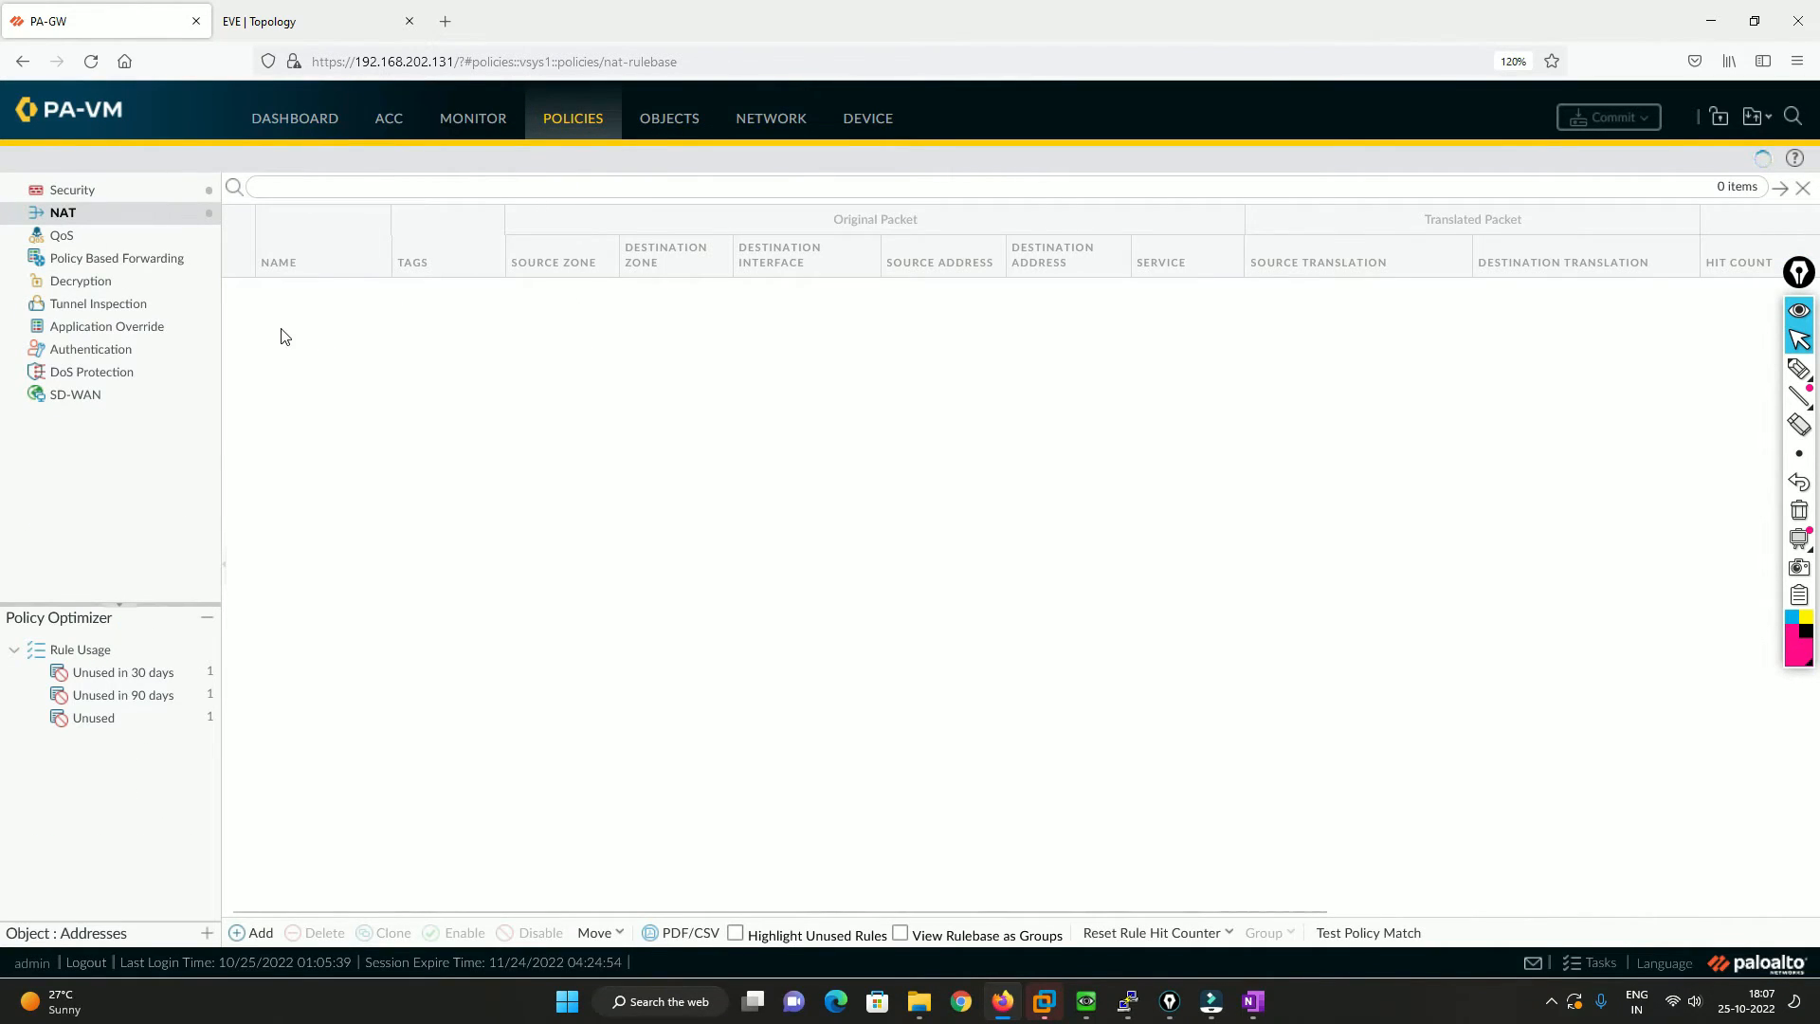
{"action": "left_click", "coordinate": [244, 334]}
{"action": "left_click", "coordinate": [320, 933]}
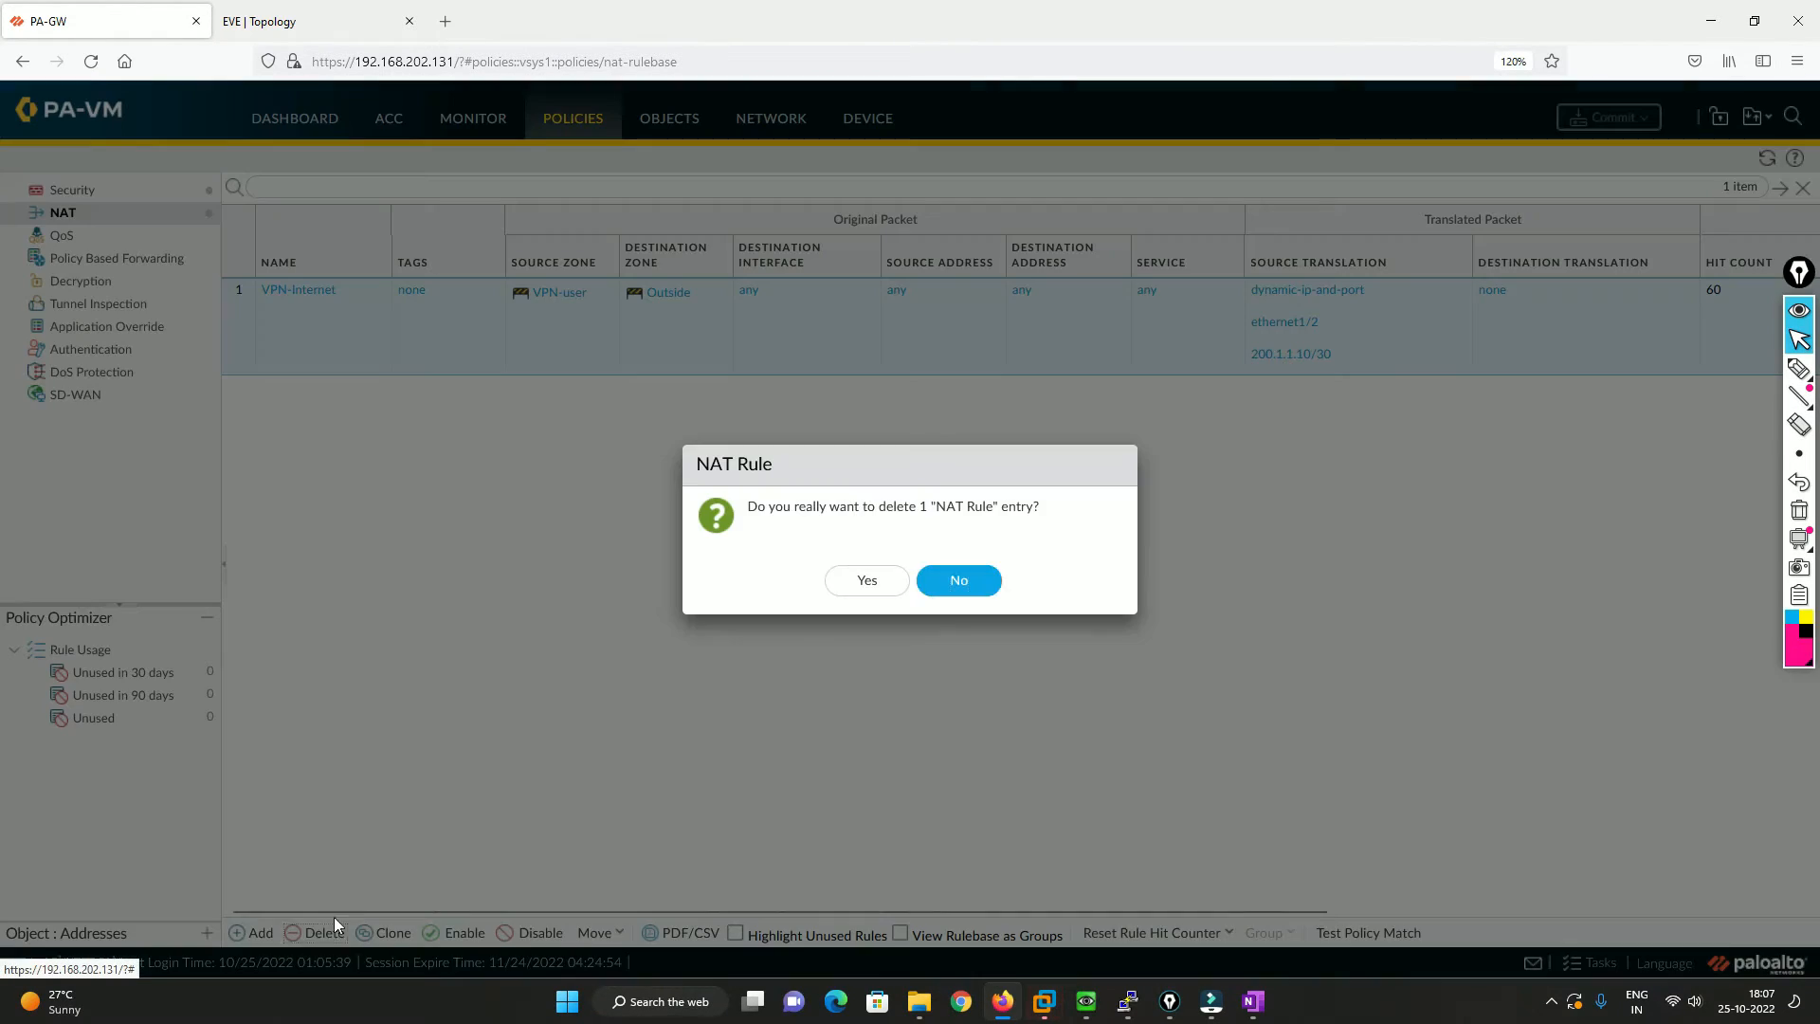
{"action": "left_click", "coordinate": [867, 588]}
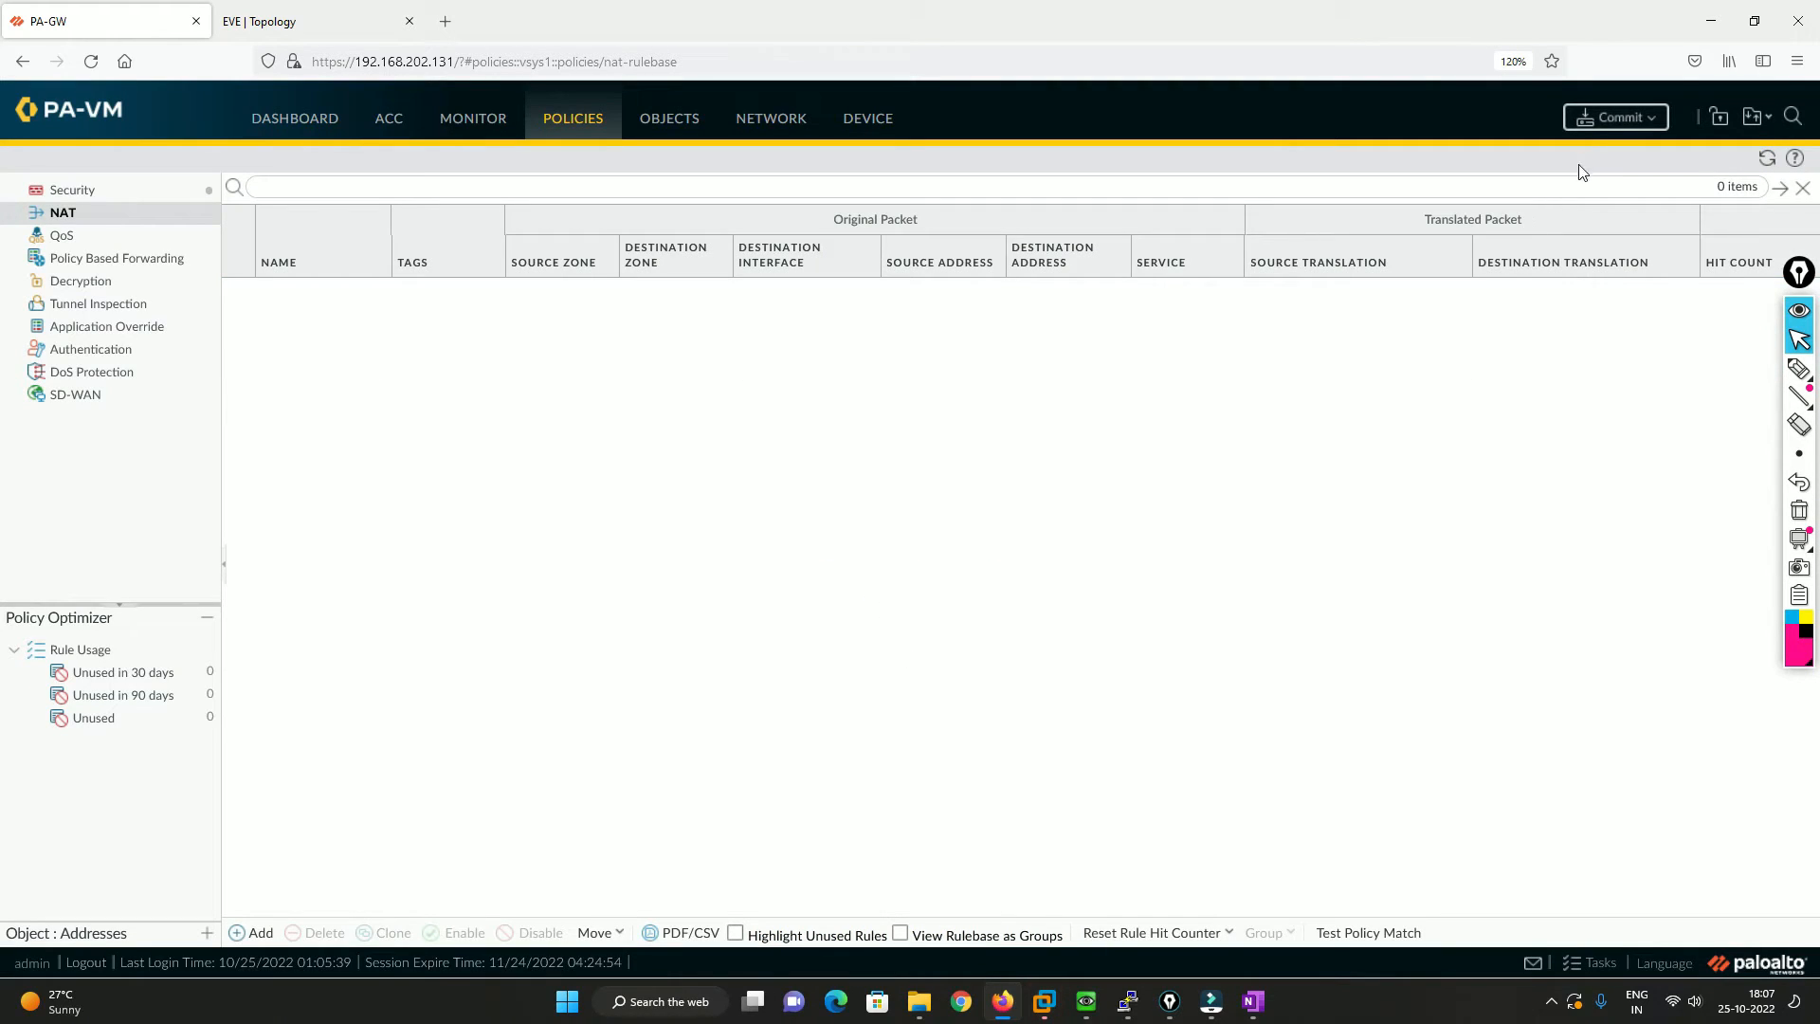
{"action": "left_click", "coordinate": [1615, 118]}
{"action": "left_click", "coordinate": [1110, 780]}
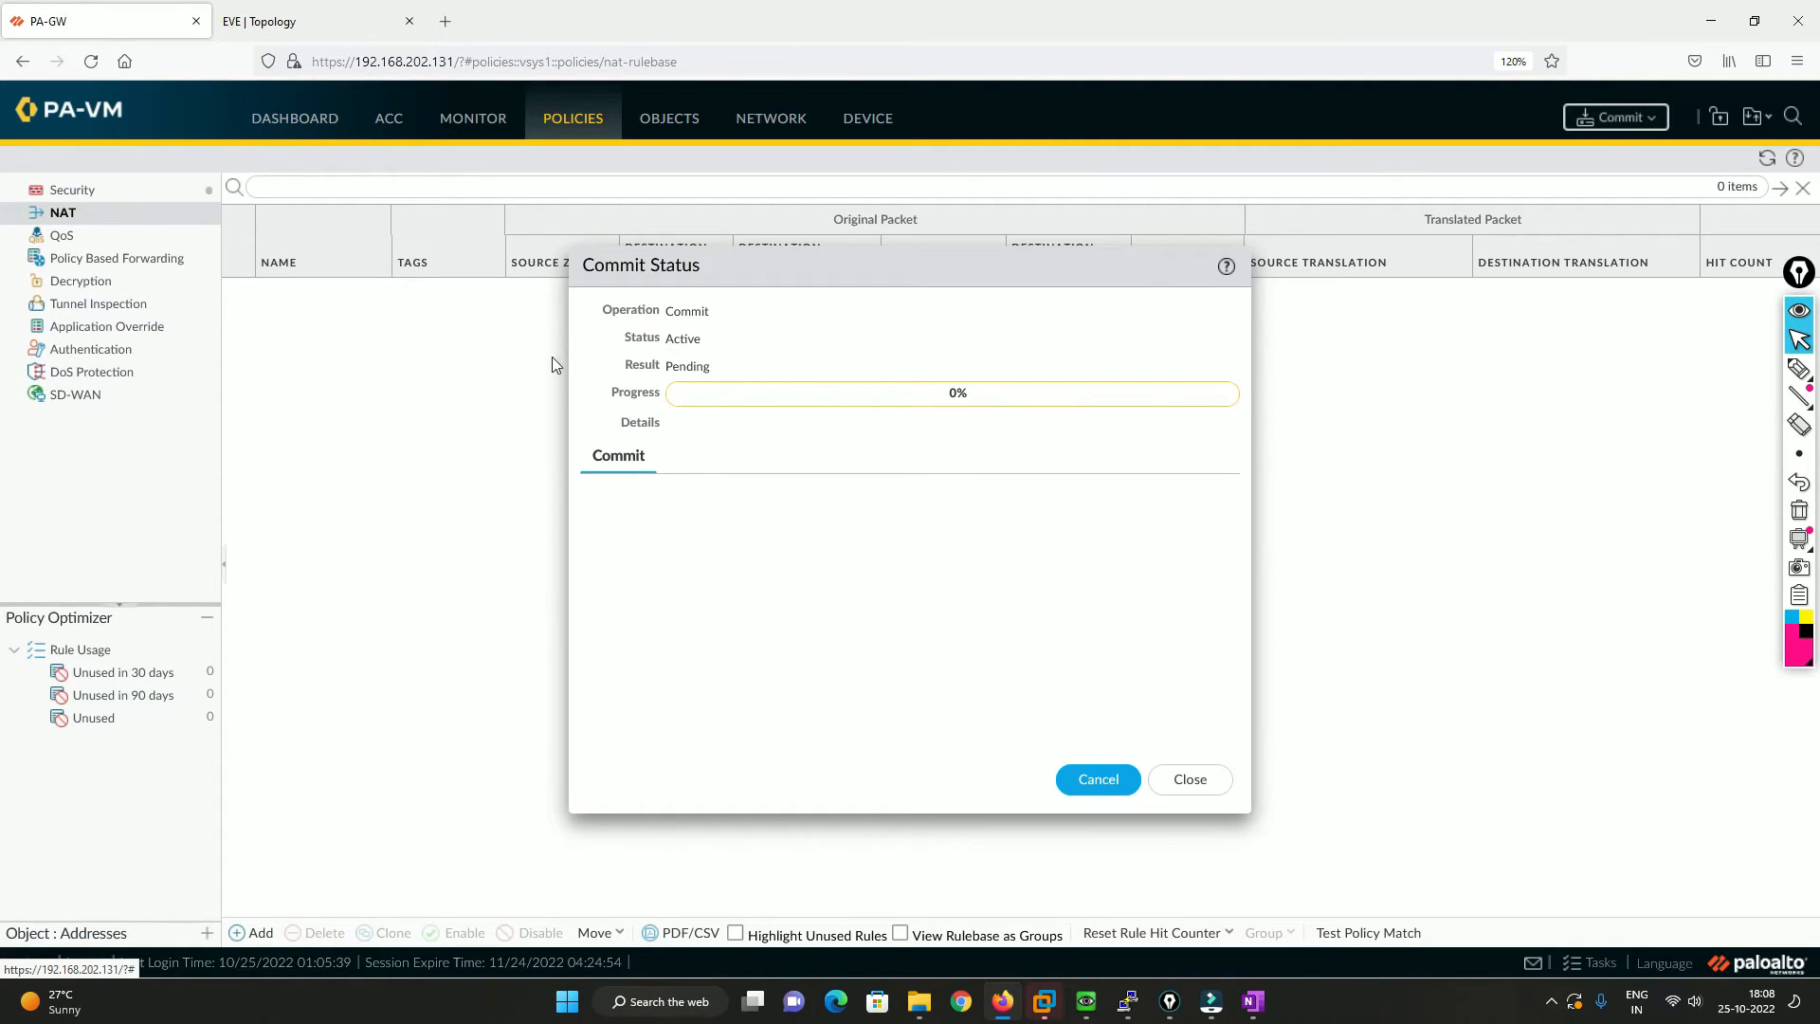
Step: In the Server console, enter privileged mode and run sh ip int br to check the GigabitEthernet0/0 address
{"action": "left_click", "coordinate": [306, 9]}
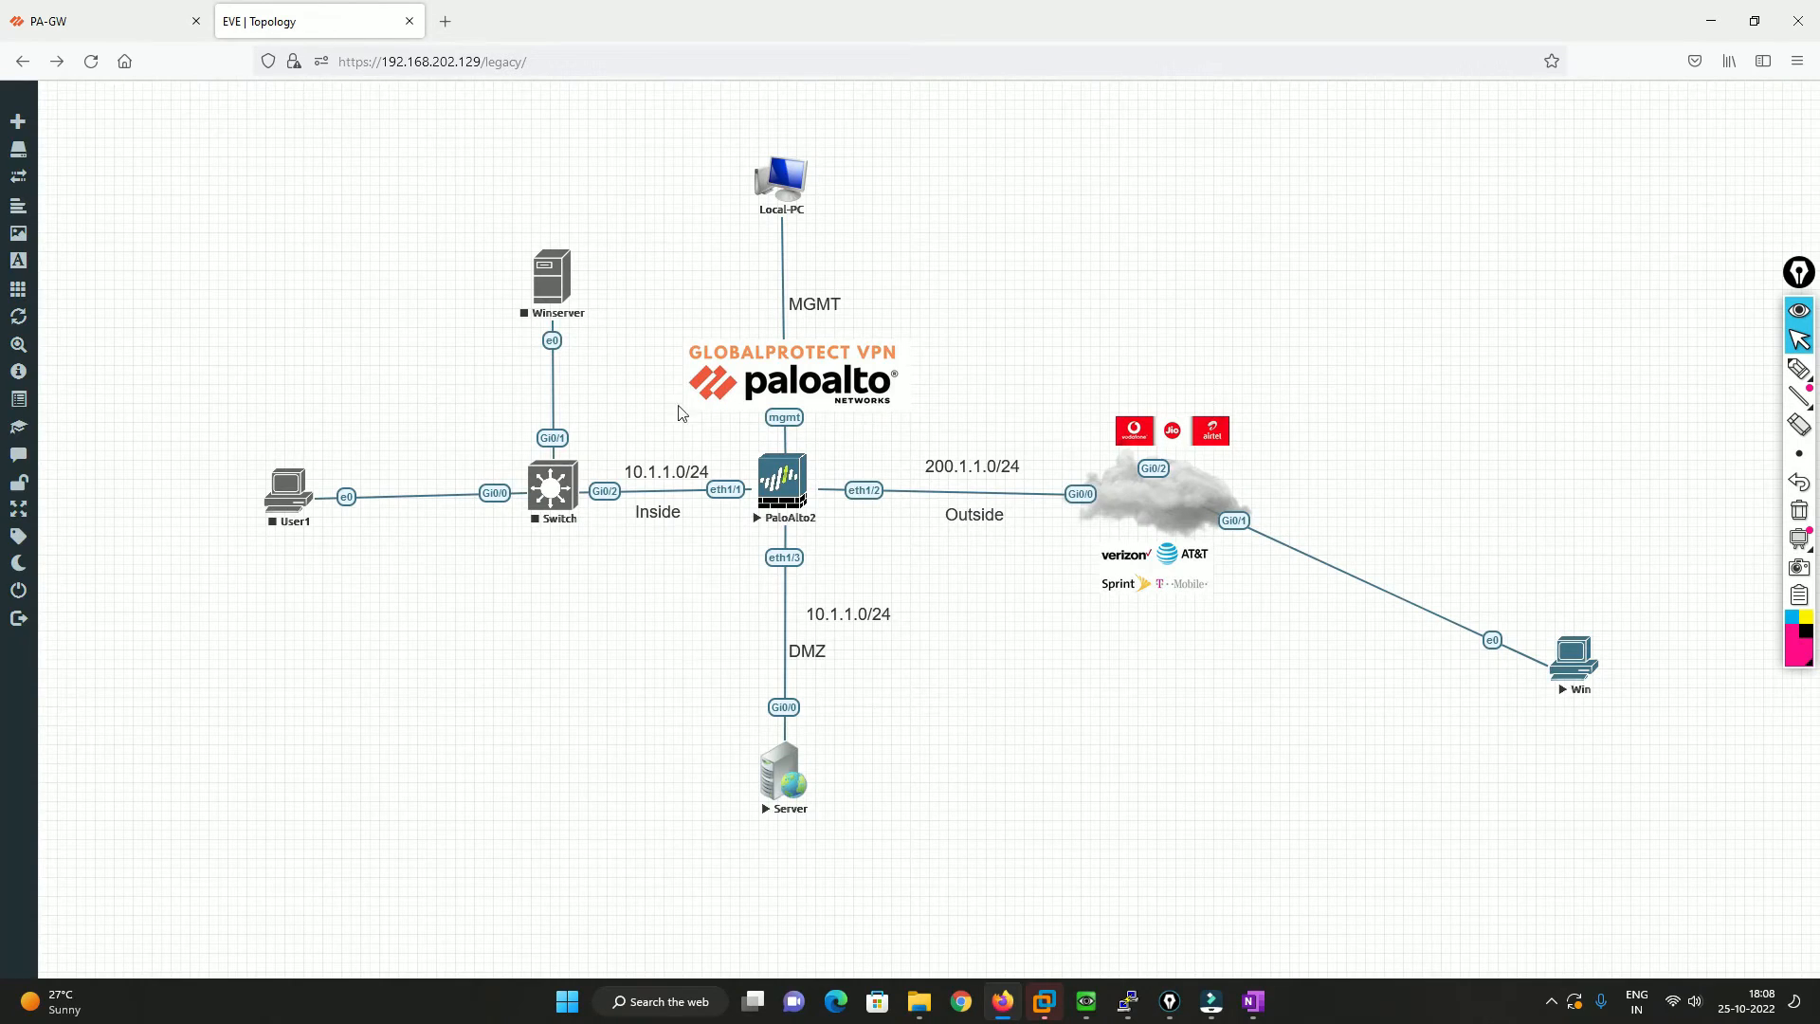
{"action": "mouse_move", "coordinate": [1135, 1003]}
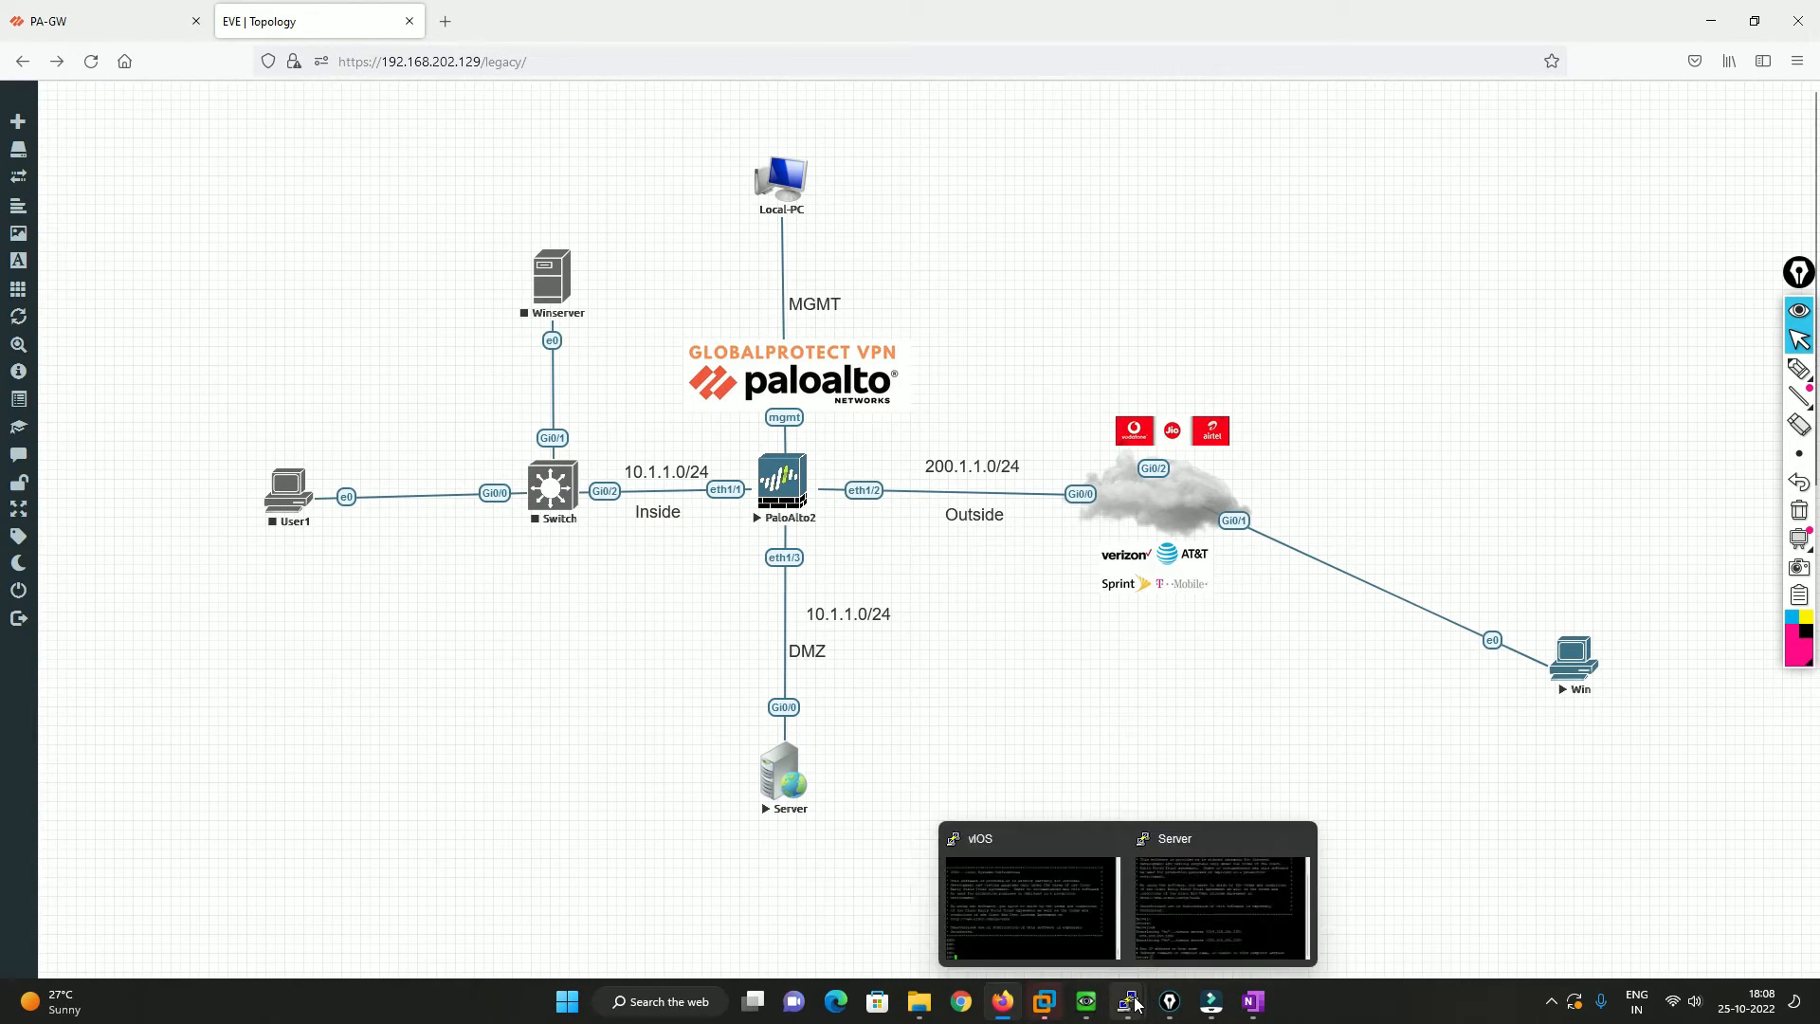
{"action": "left_click", "coordinate": [1178, 901]}
{"action": "type", "text": "erver>e"}
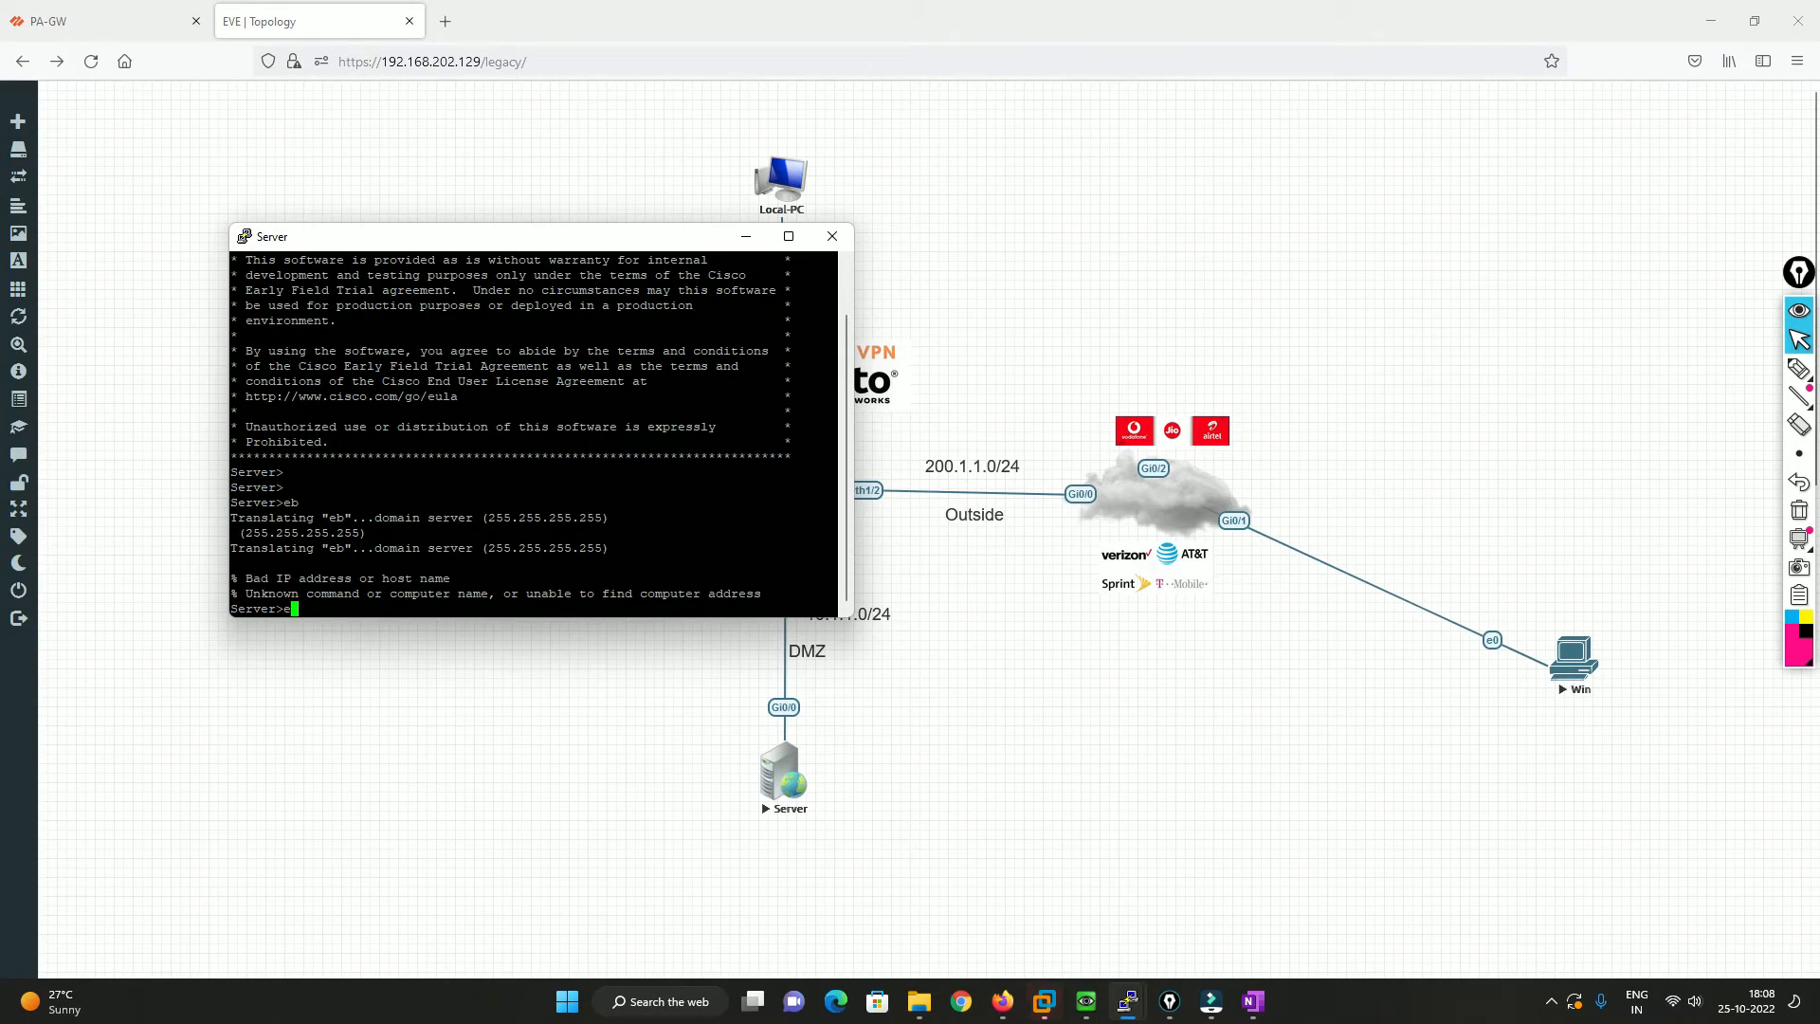
{"action": "type", "text": "n"}
{"action": "key", "text": "Return"}
{"action": "key", "text": "Return"}
{"action": "key", "text": "Return"}
{"action": "type", "text": "sh ip "}
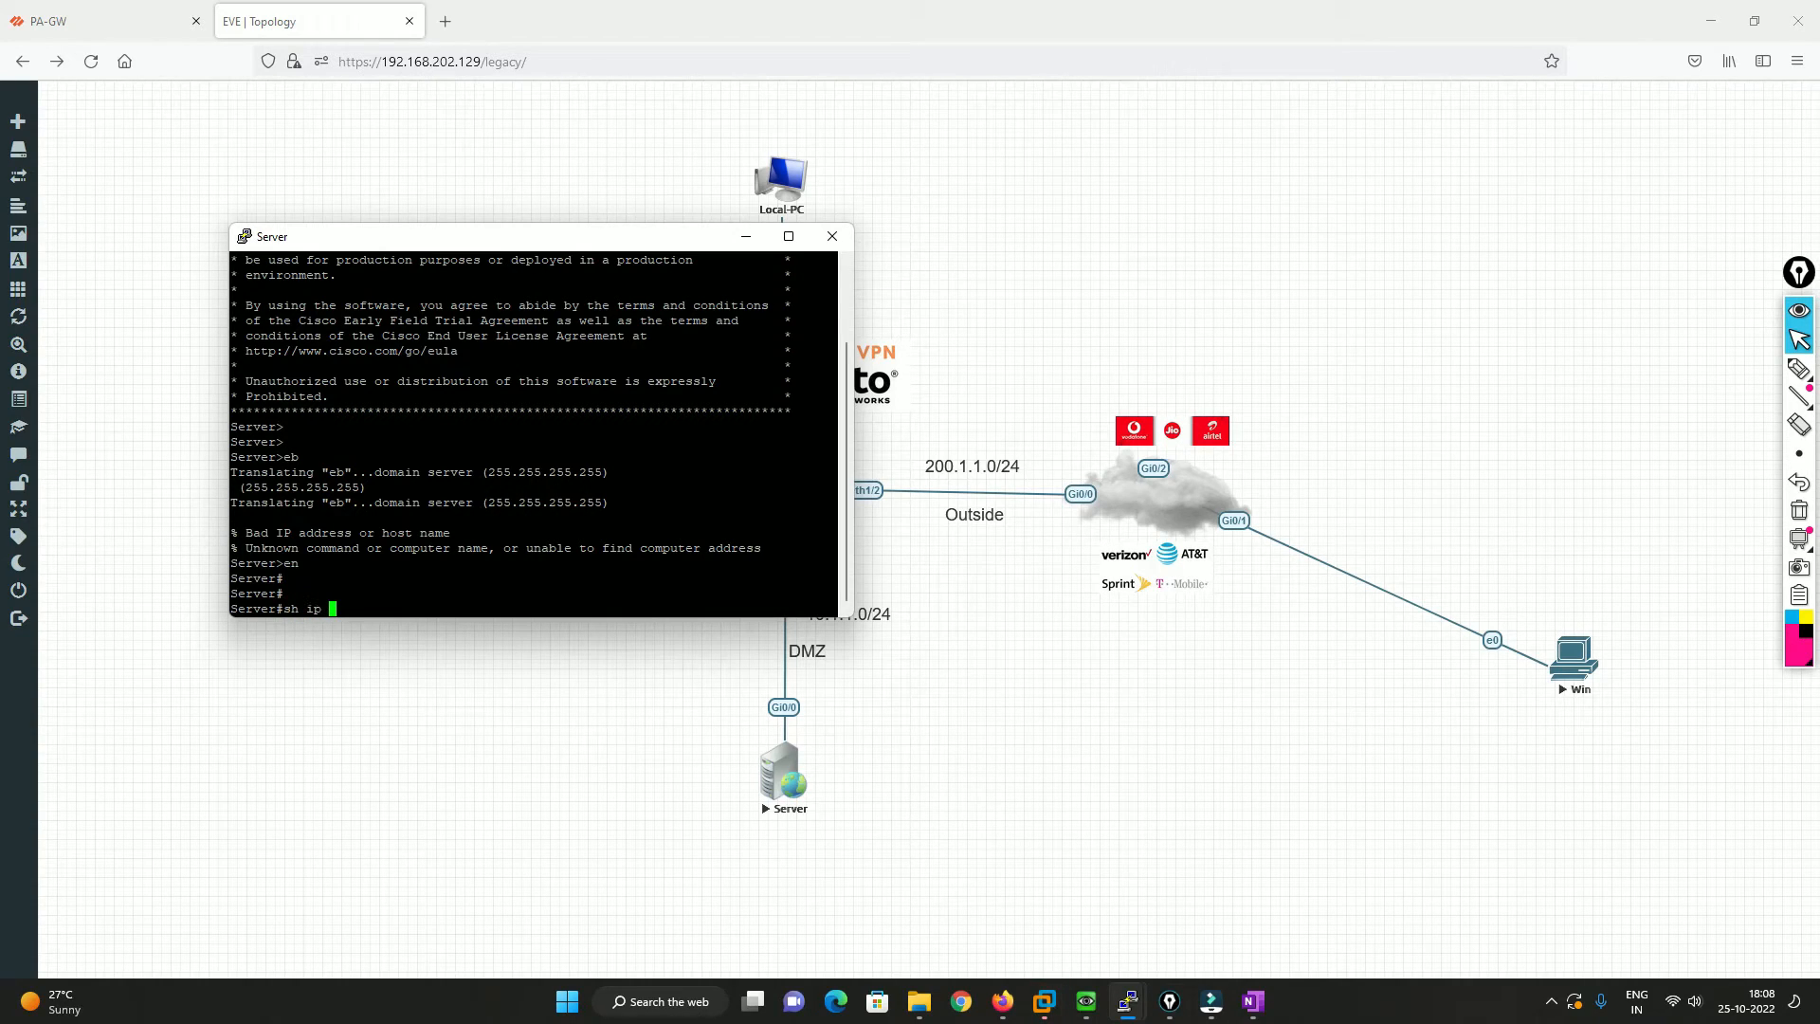
{"action": "type", "text": "int br"}
{"action": "key", "text": "Return"}
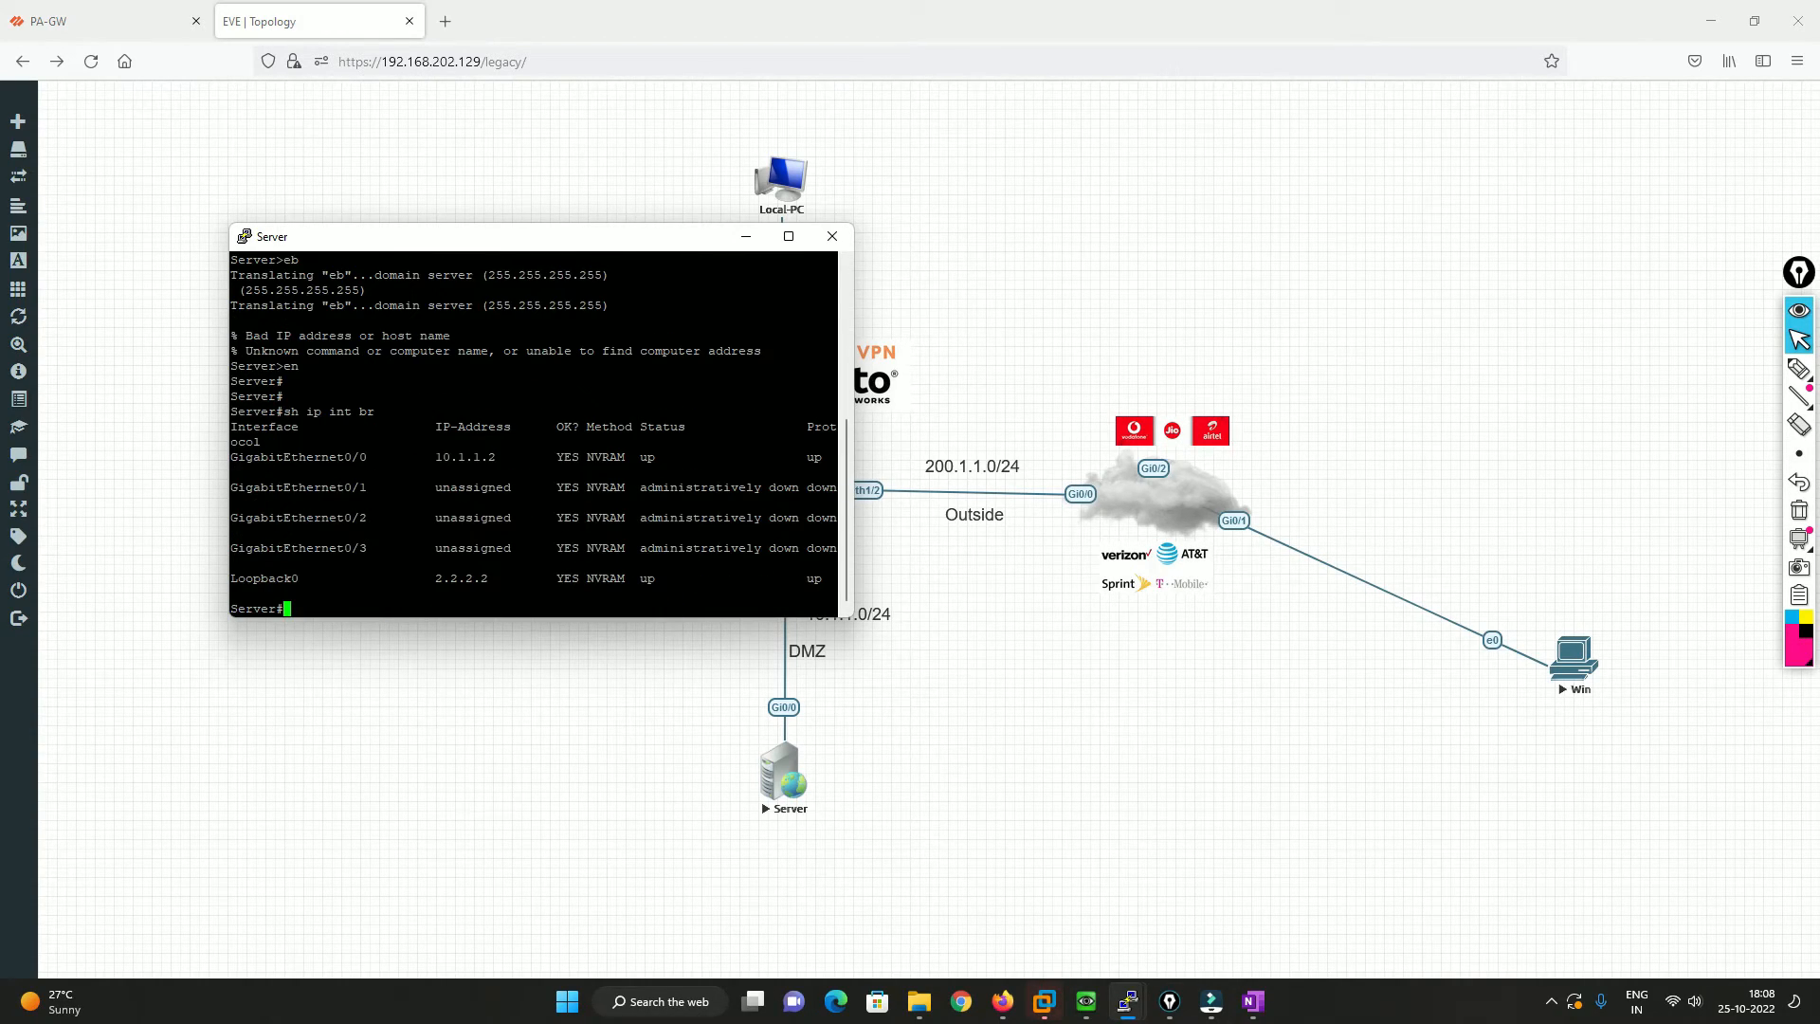
{"action": "left_click_drag", "start_coordinate": [436, 457], "coordinate": [490, 457]}
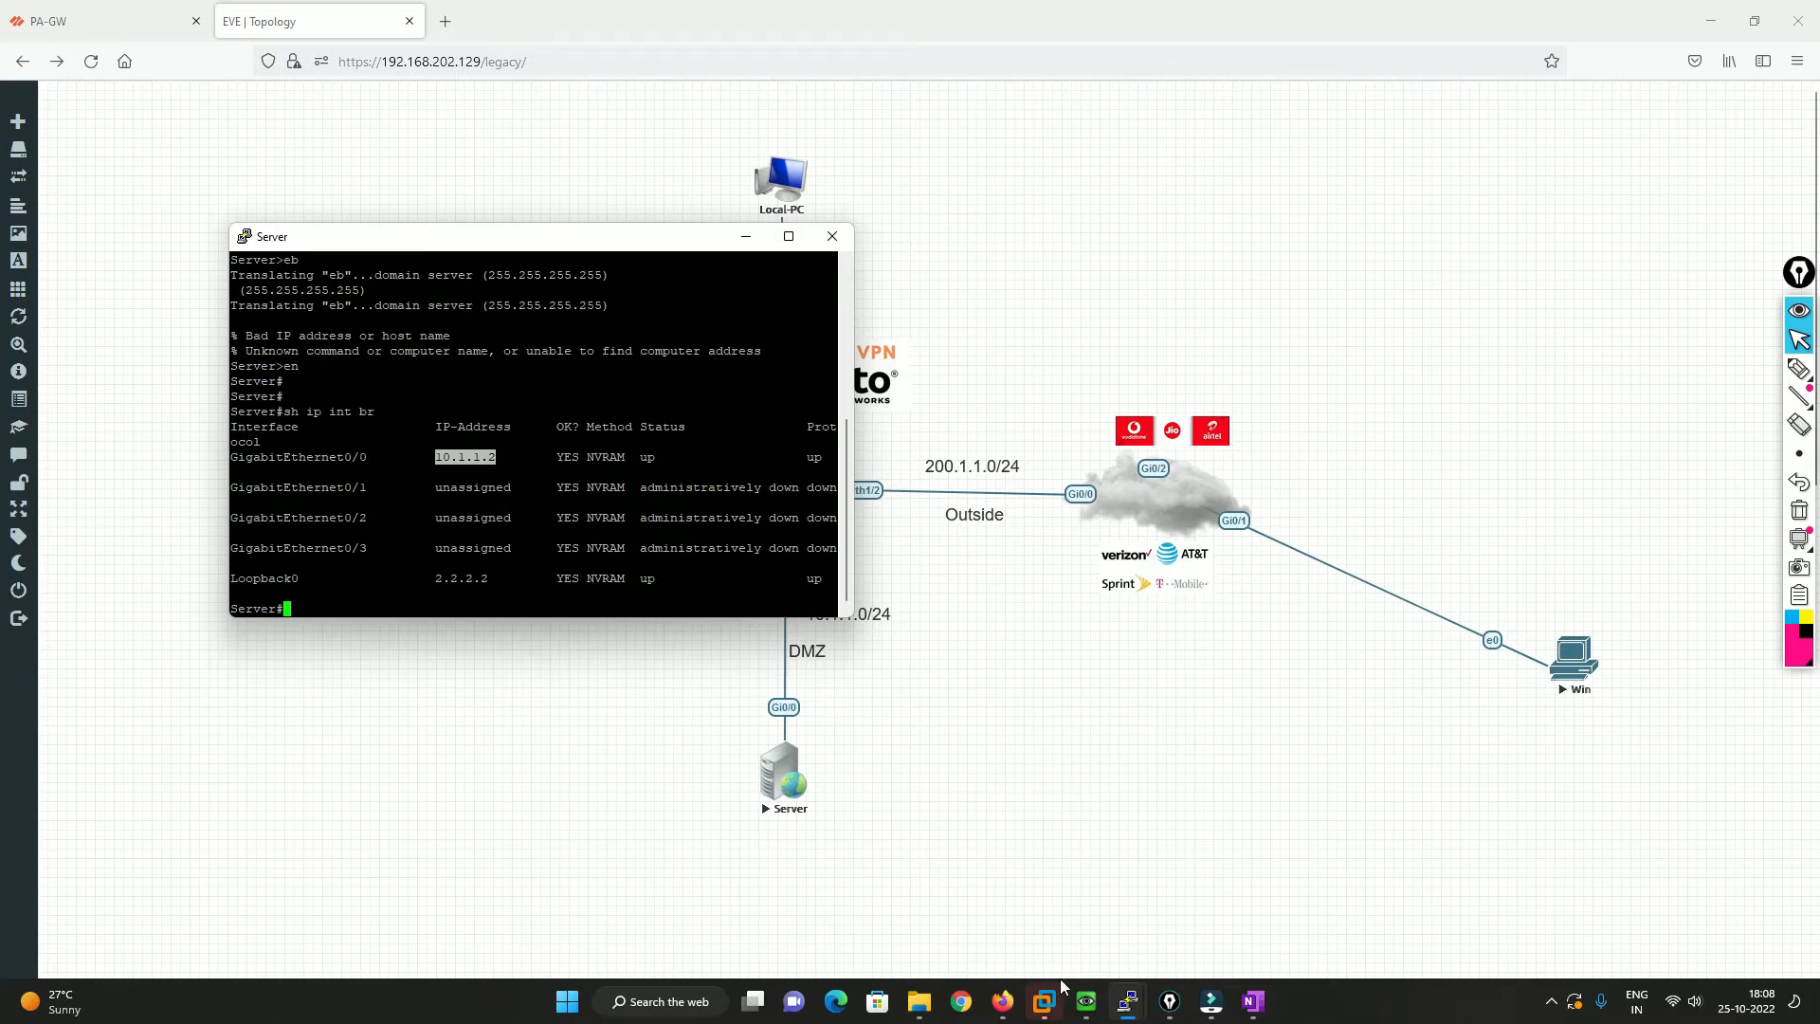
Step: On the Win client, move the GlobalProtect settings window clear of the Command Prompt output and run the prepared ping to 10.1.1.2
{"action": "mouse_move", "coordinate": [1087, 1001]}
{"action": "left_click", "coordinate": [1115, 908]}
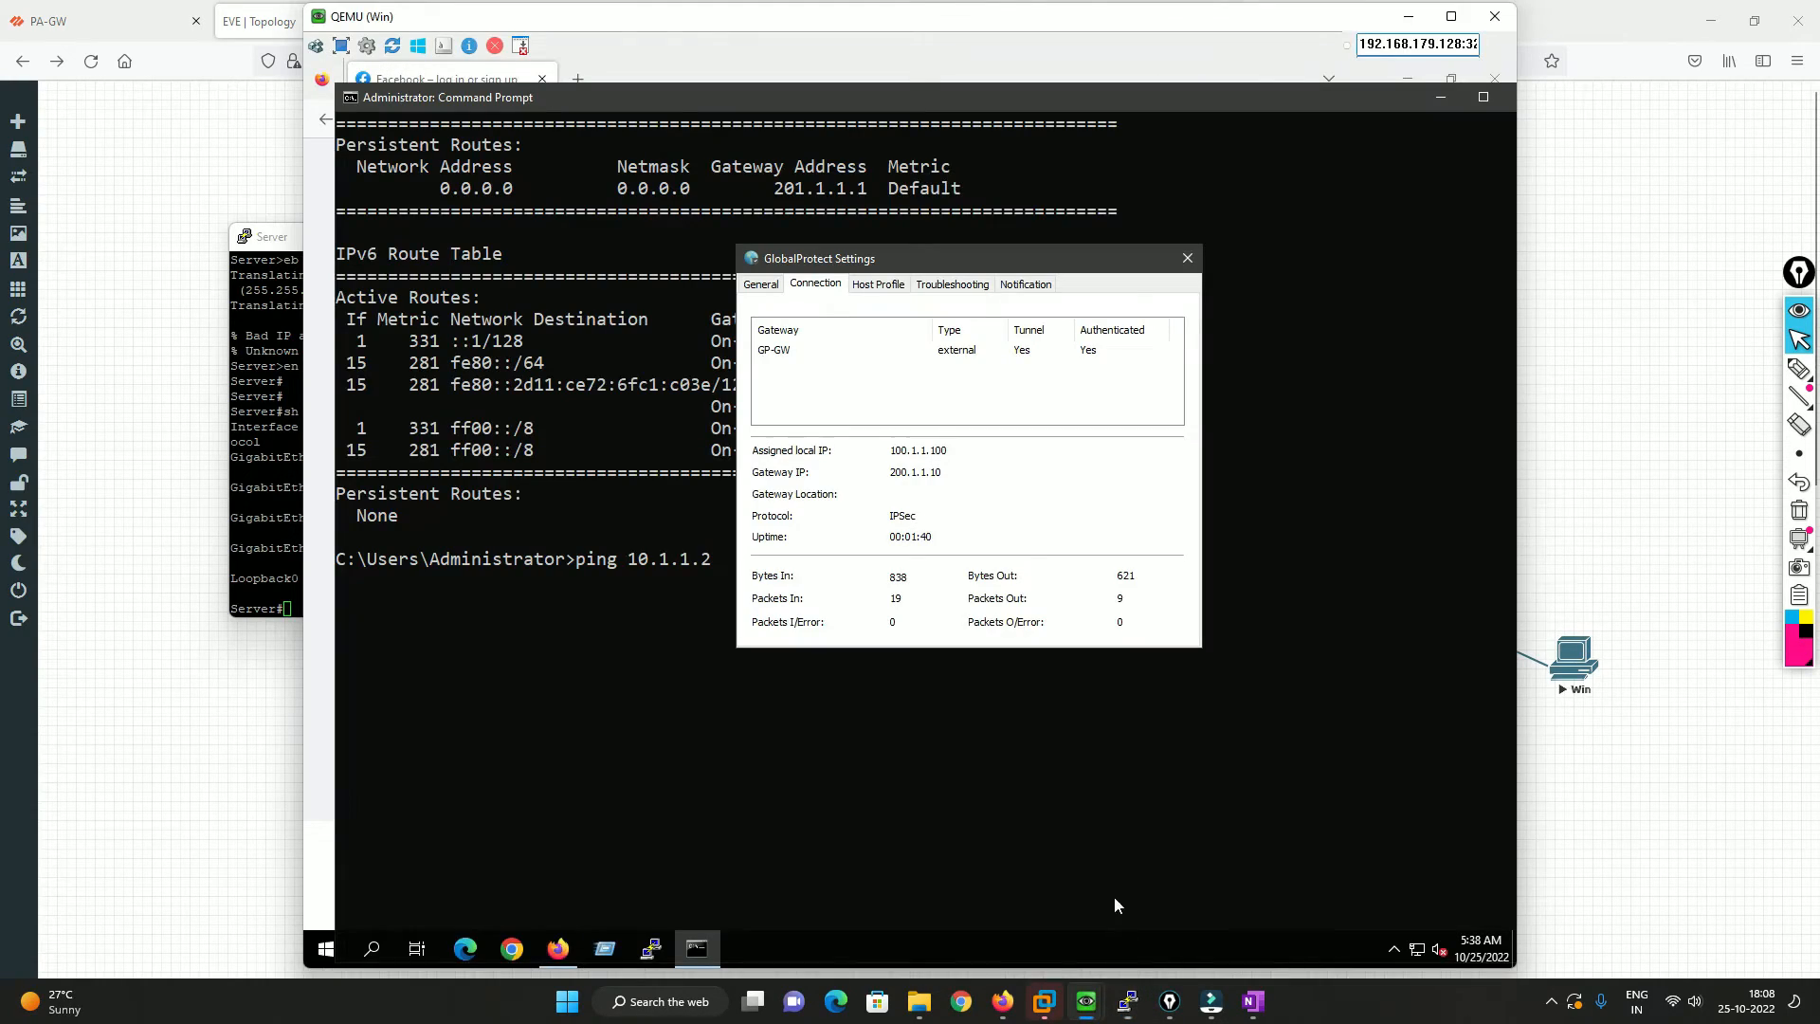
{"action": "left_click", "coordinate": [663, 629]}
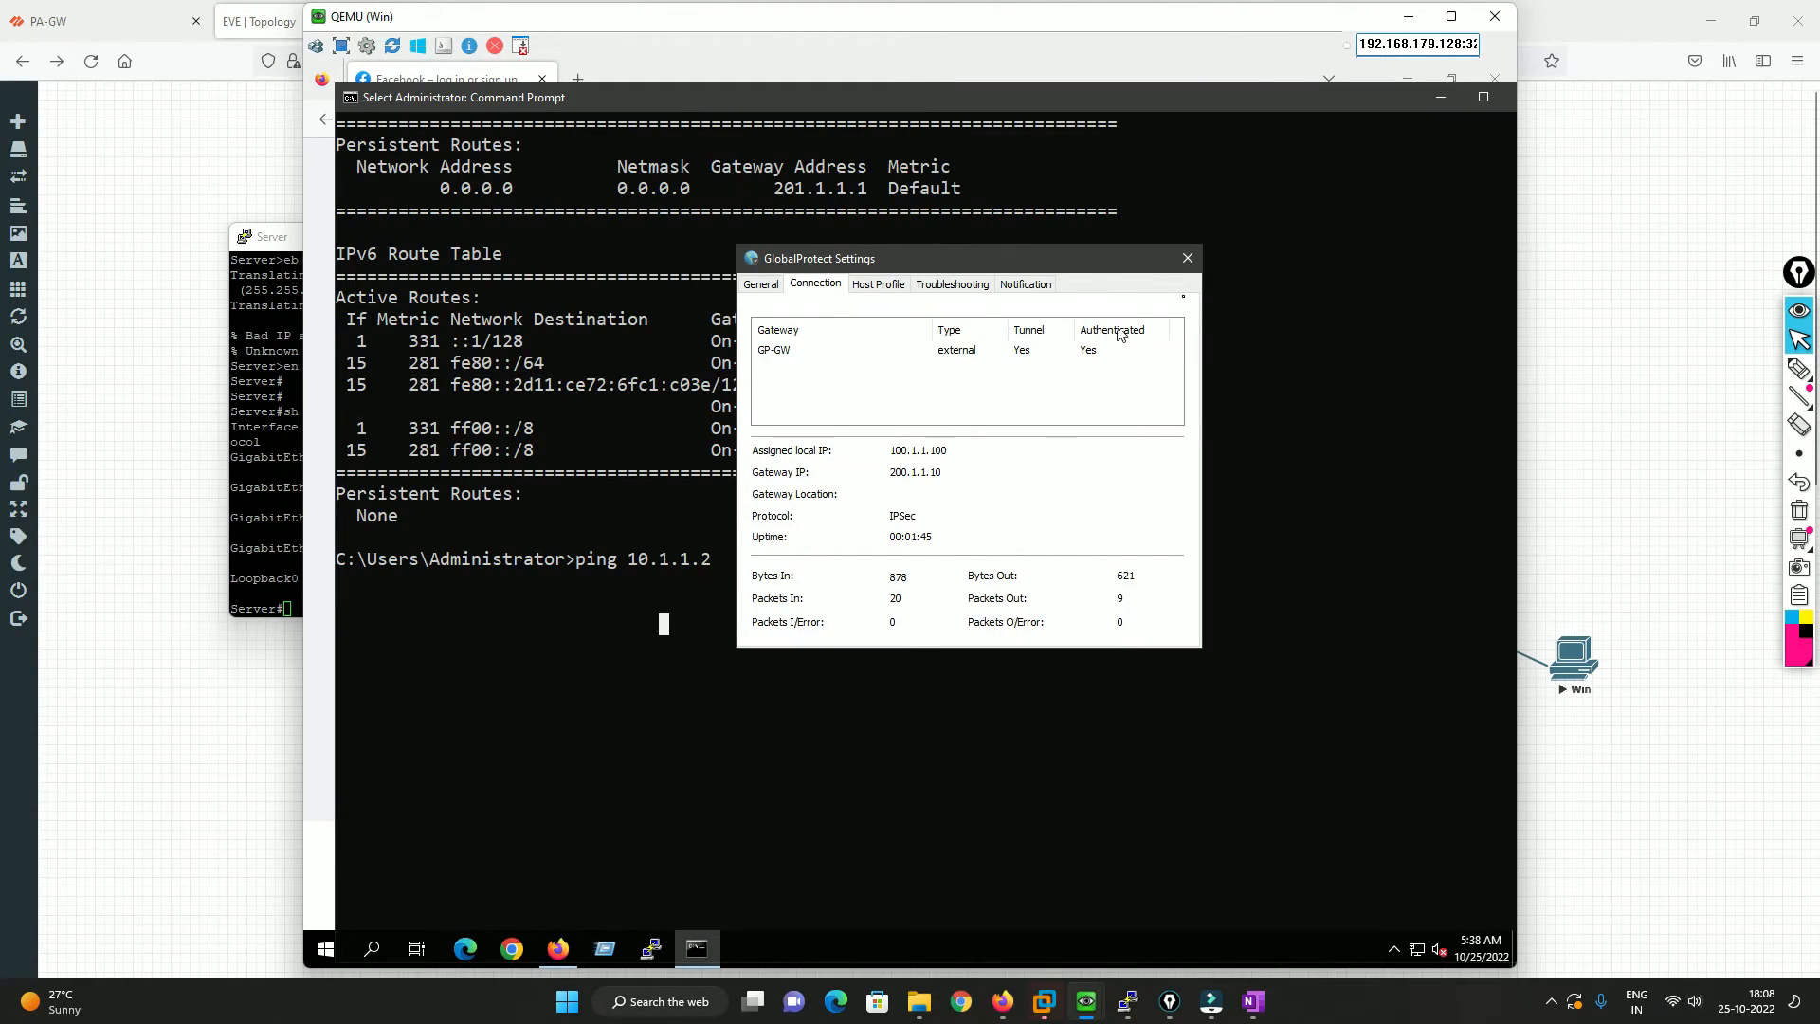
{"action": "left_click_drag", "start_coordinate": [1121, 268], "coordinate": [1286, 206]}
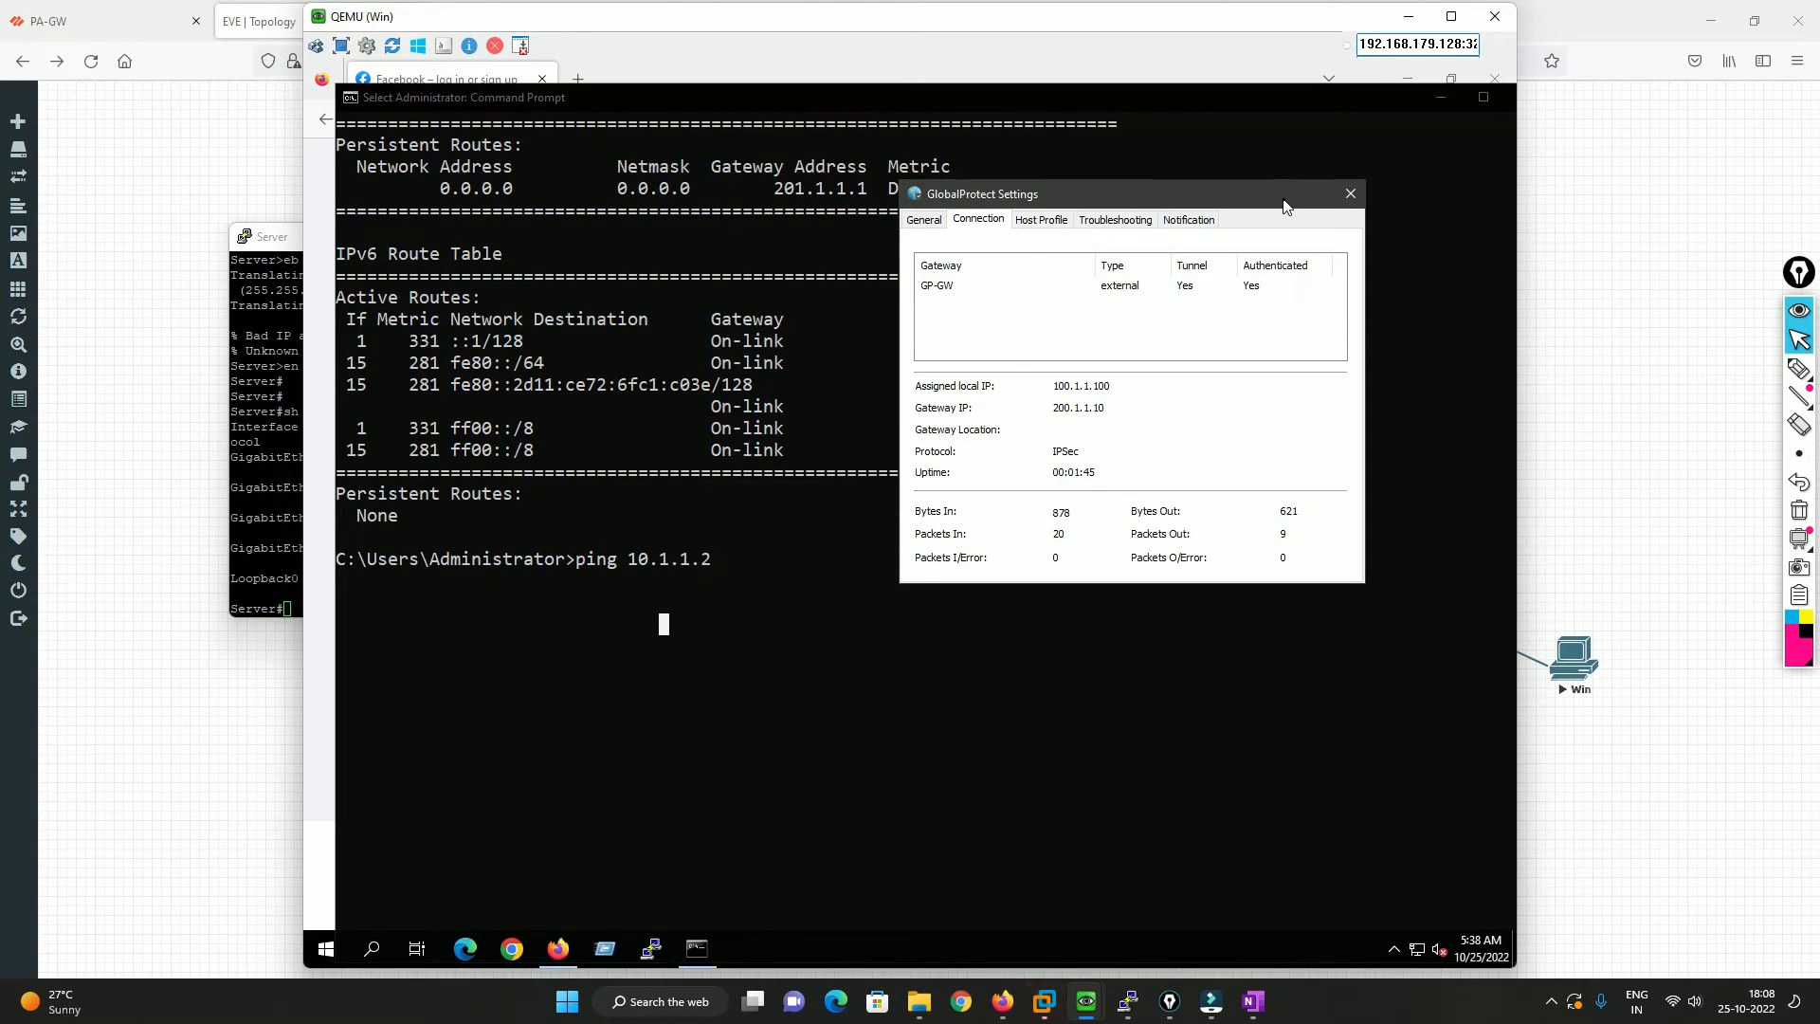
{"action": "left_click", "coordinate": [815, 658]}
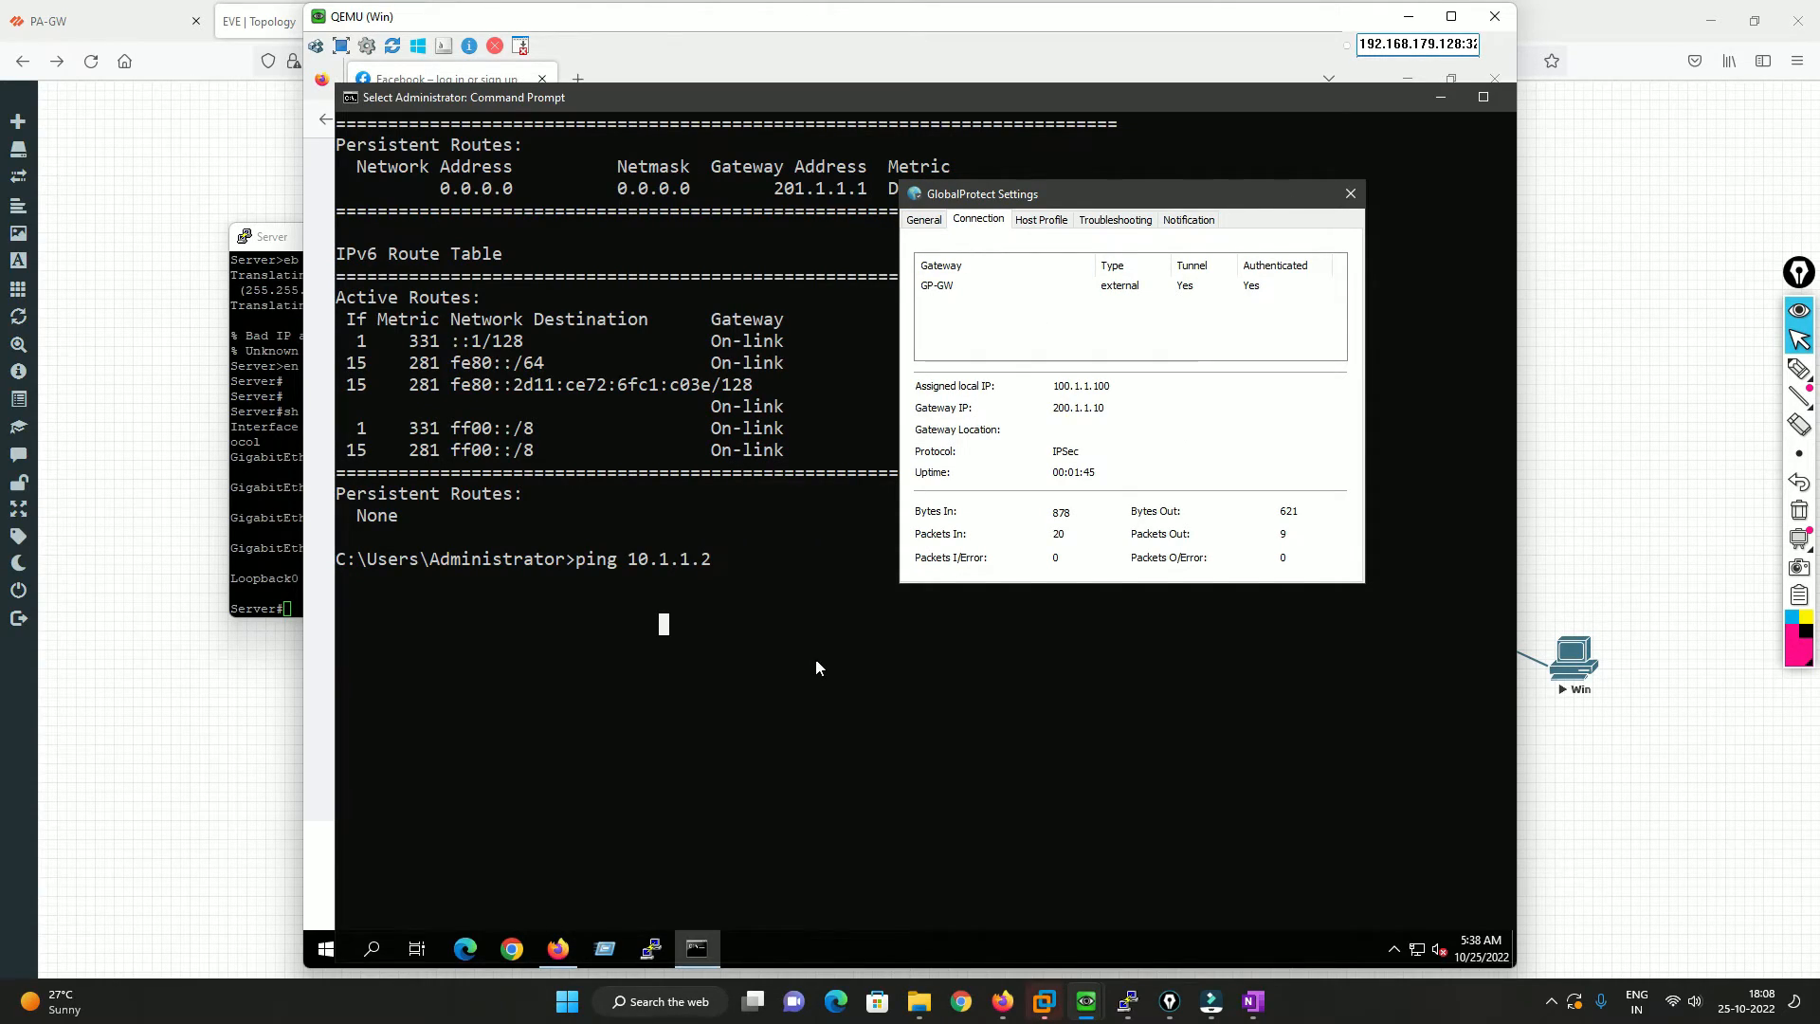
{"action": "key", "text": "Return"}
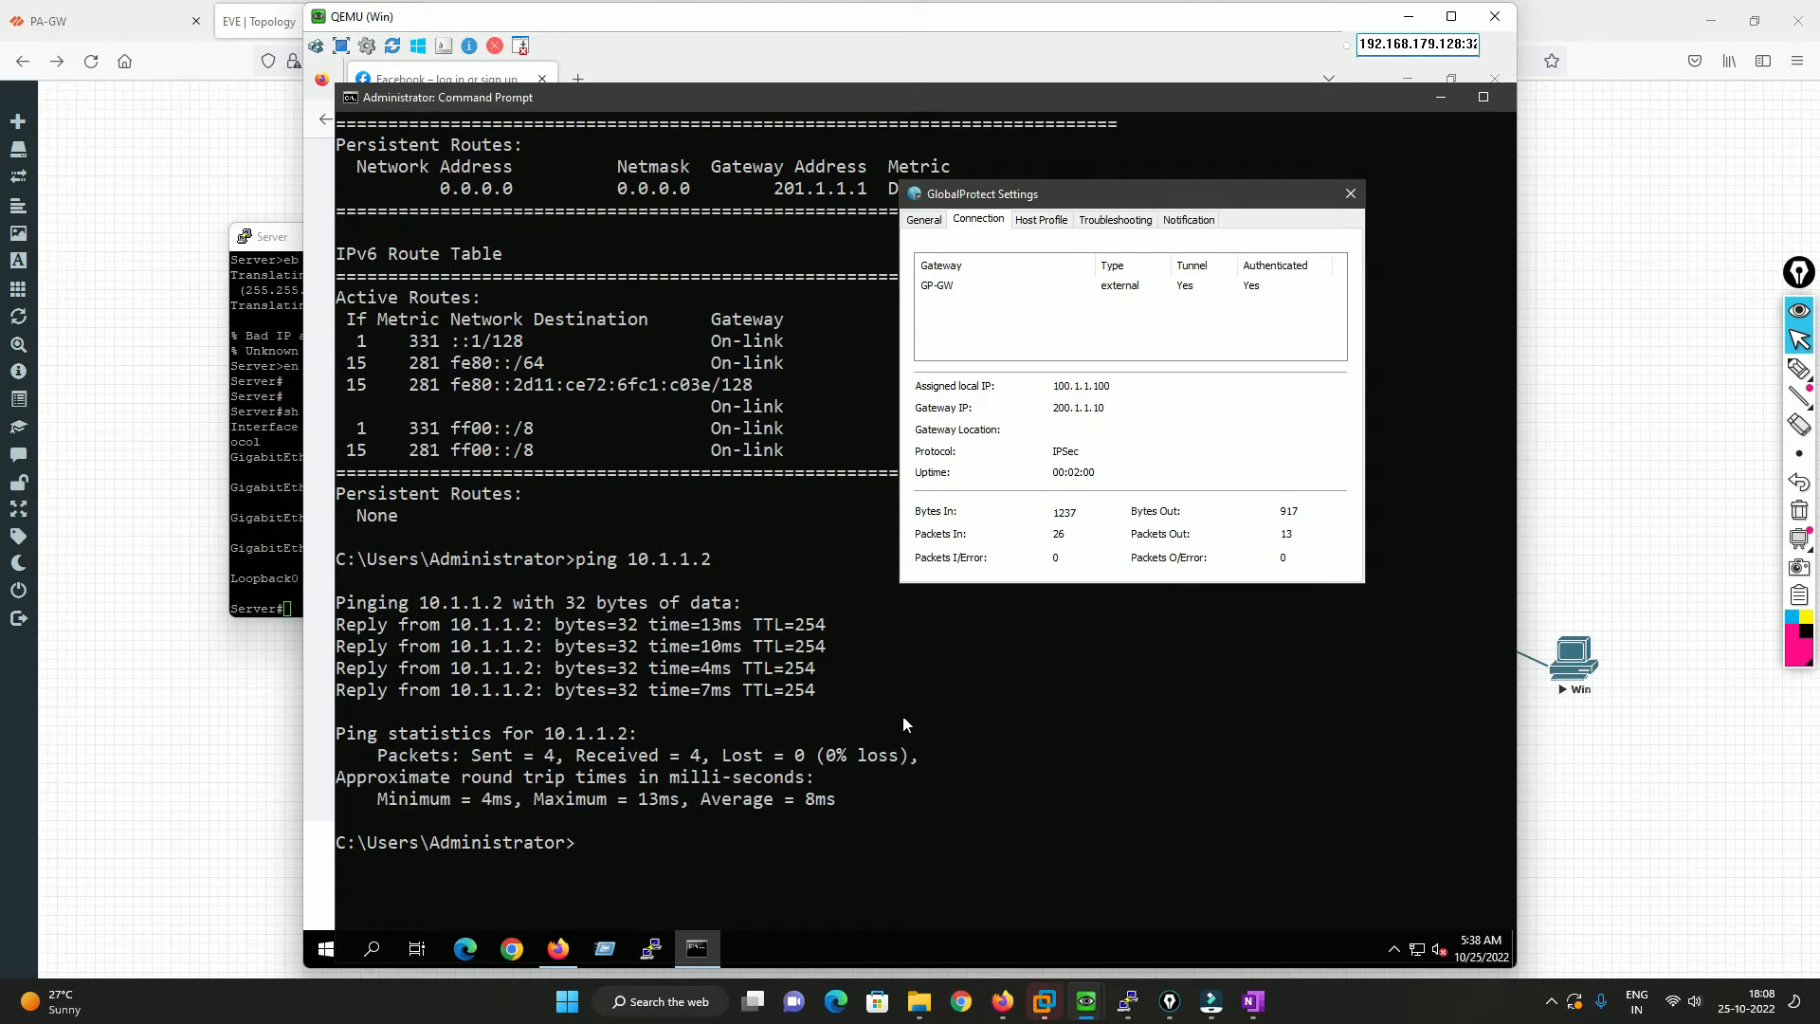
Step: On the Win client, load Facebook in a new Firefox tab to test internet access with the VPN connected
{"action": "left_click", "coordinate": [559, 960]}
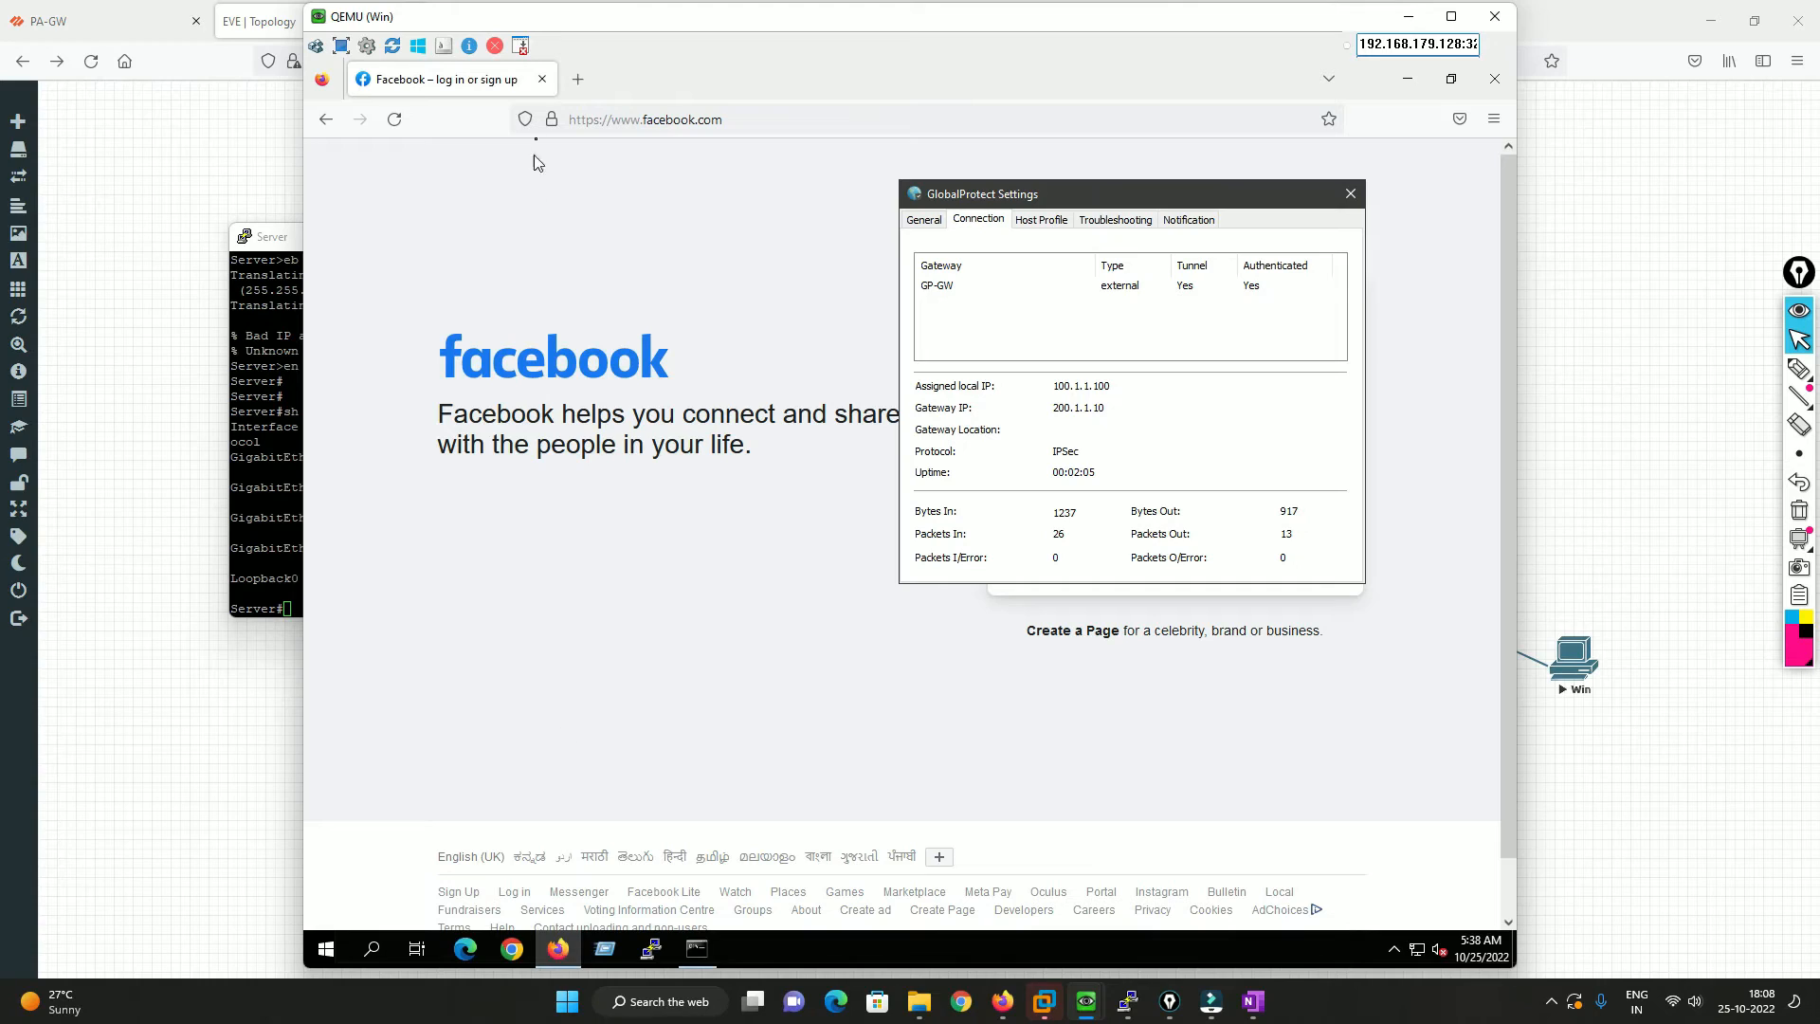
{"action": "left_click", "coordinate": [579, 81]}
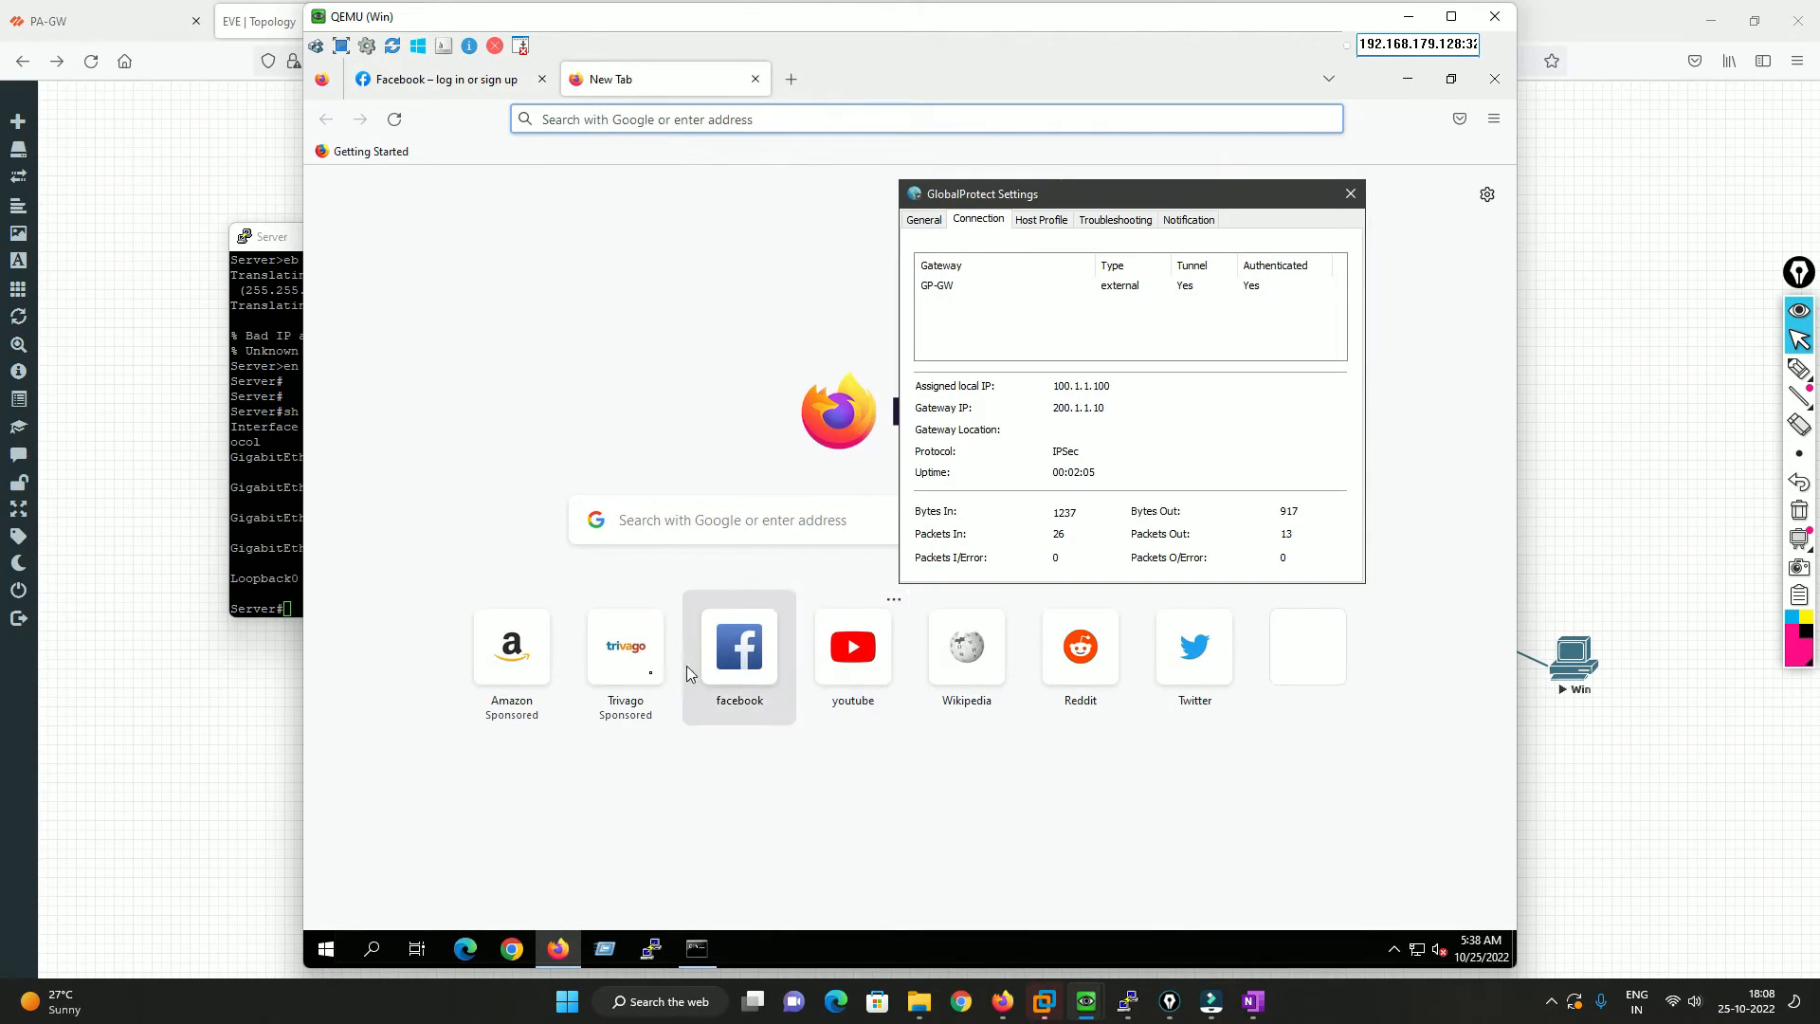
{"action": "left_click", "coordinate": [734, 680]}
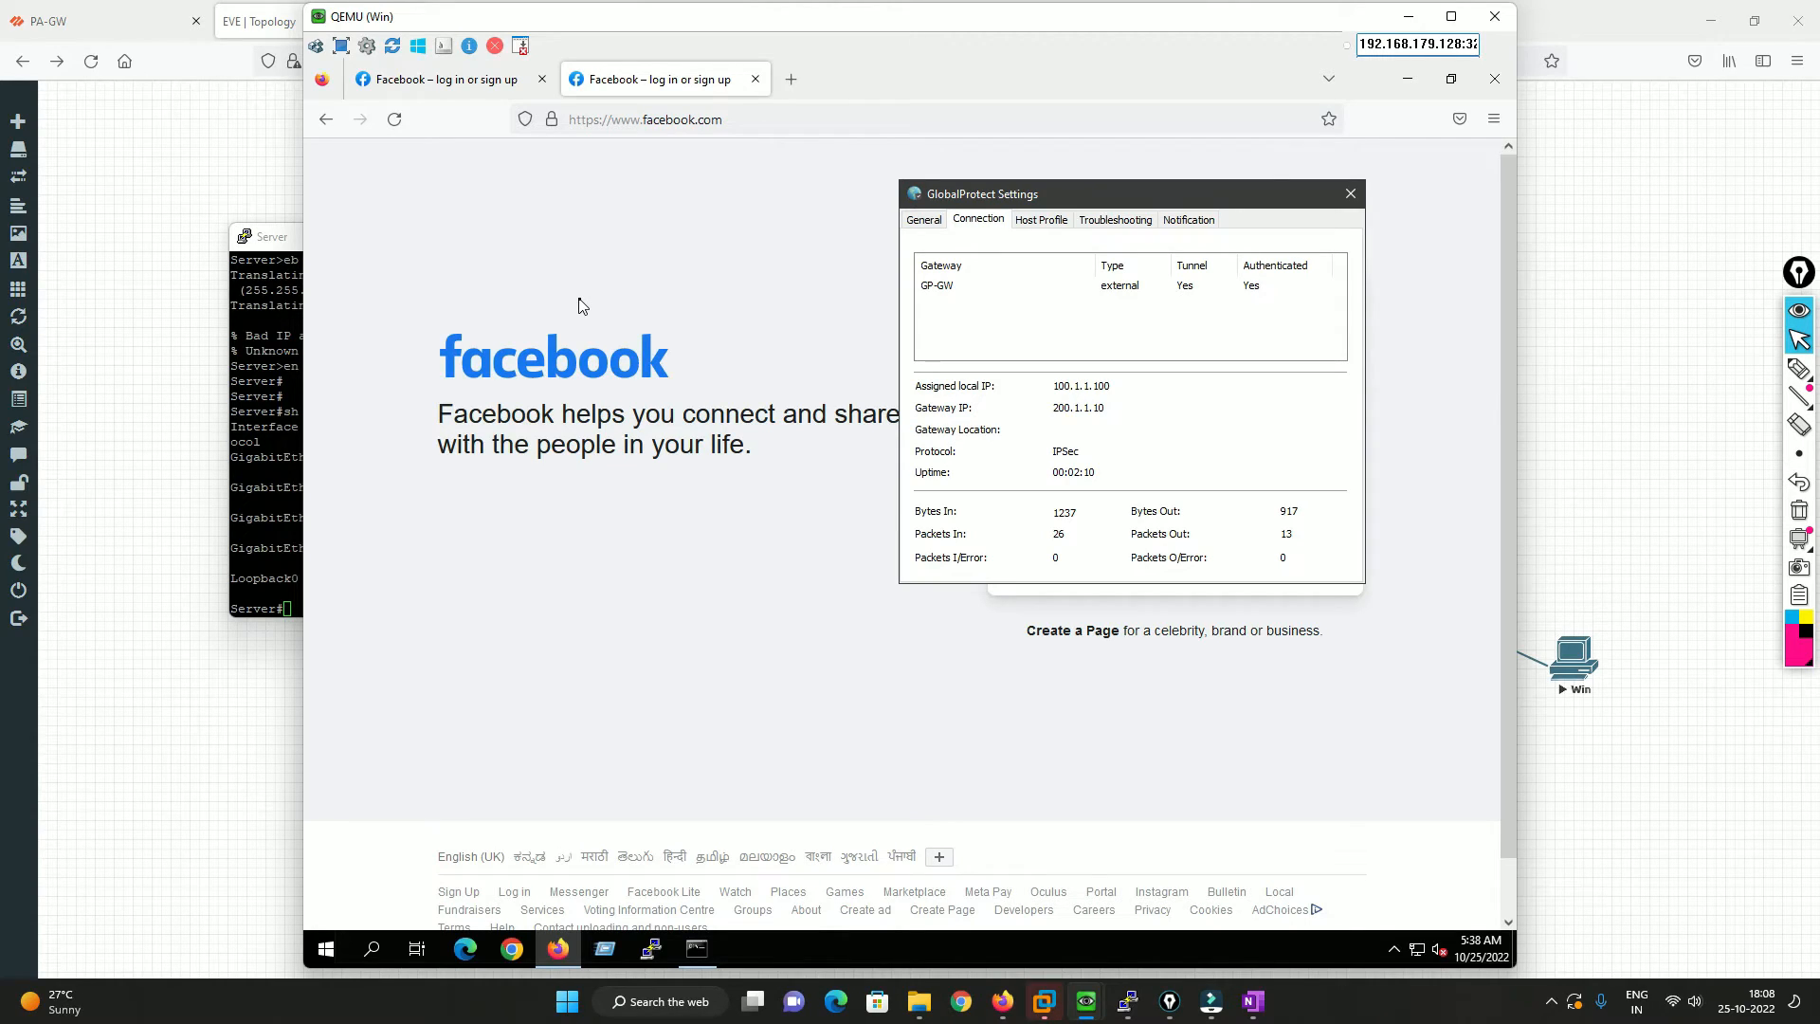
Step: Return to the PA-GW firewall, dismiss the commit status and open the traffic logs to check the VPN client's sessions
{"action": "left_click", "coordinate": [188, 167]}
{"action": "left_click", "coordinate": [98, 4]}
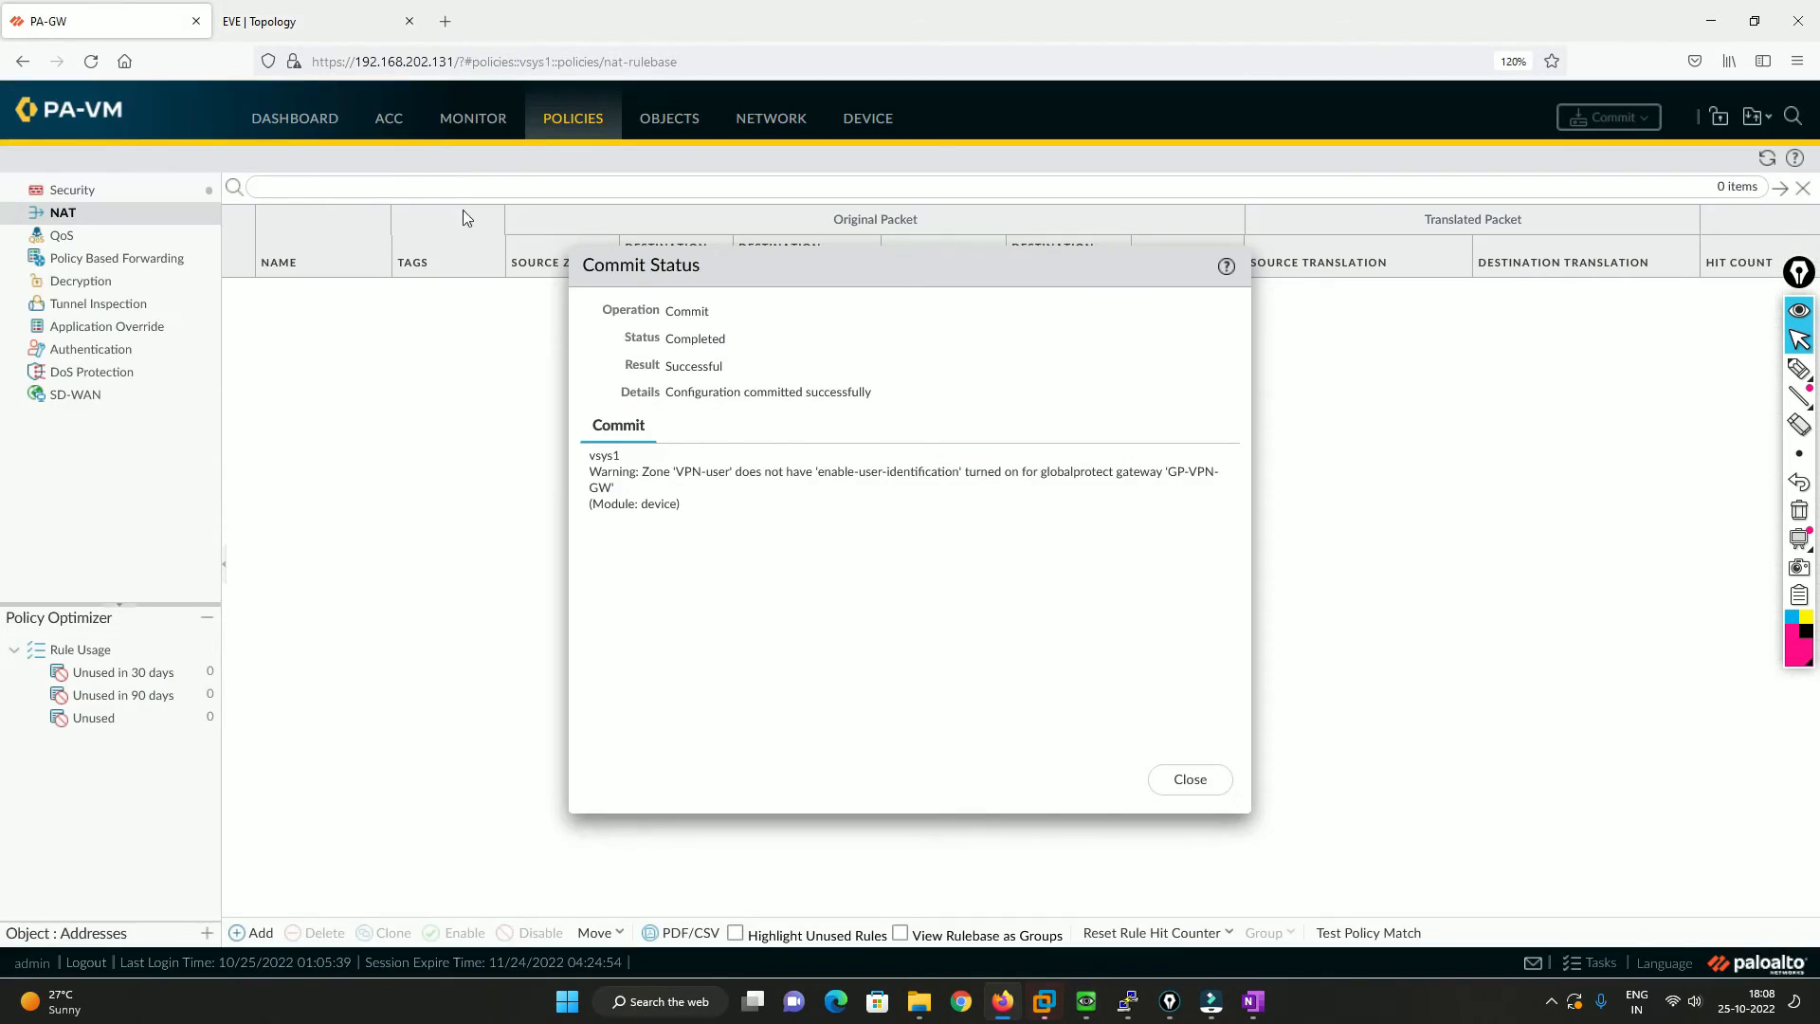
{"action": "left_click", "coordinate": [1191, 779]}
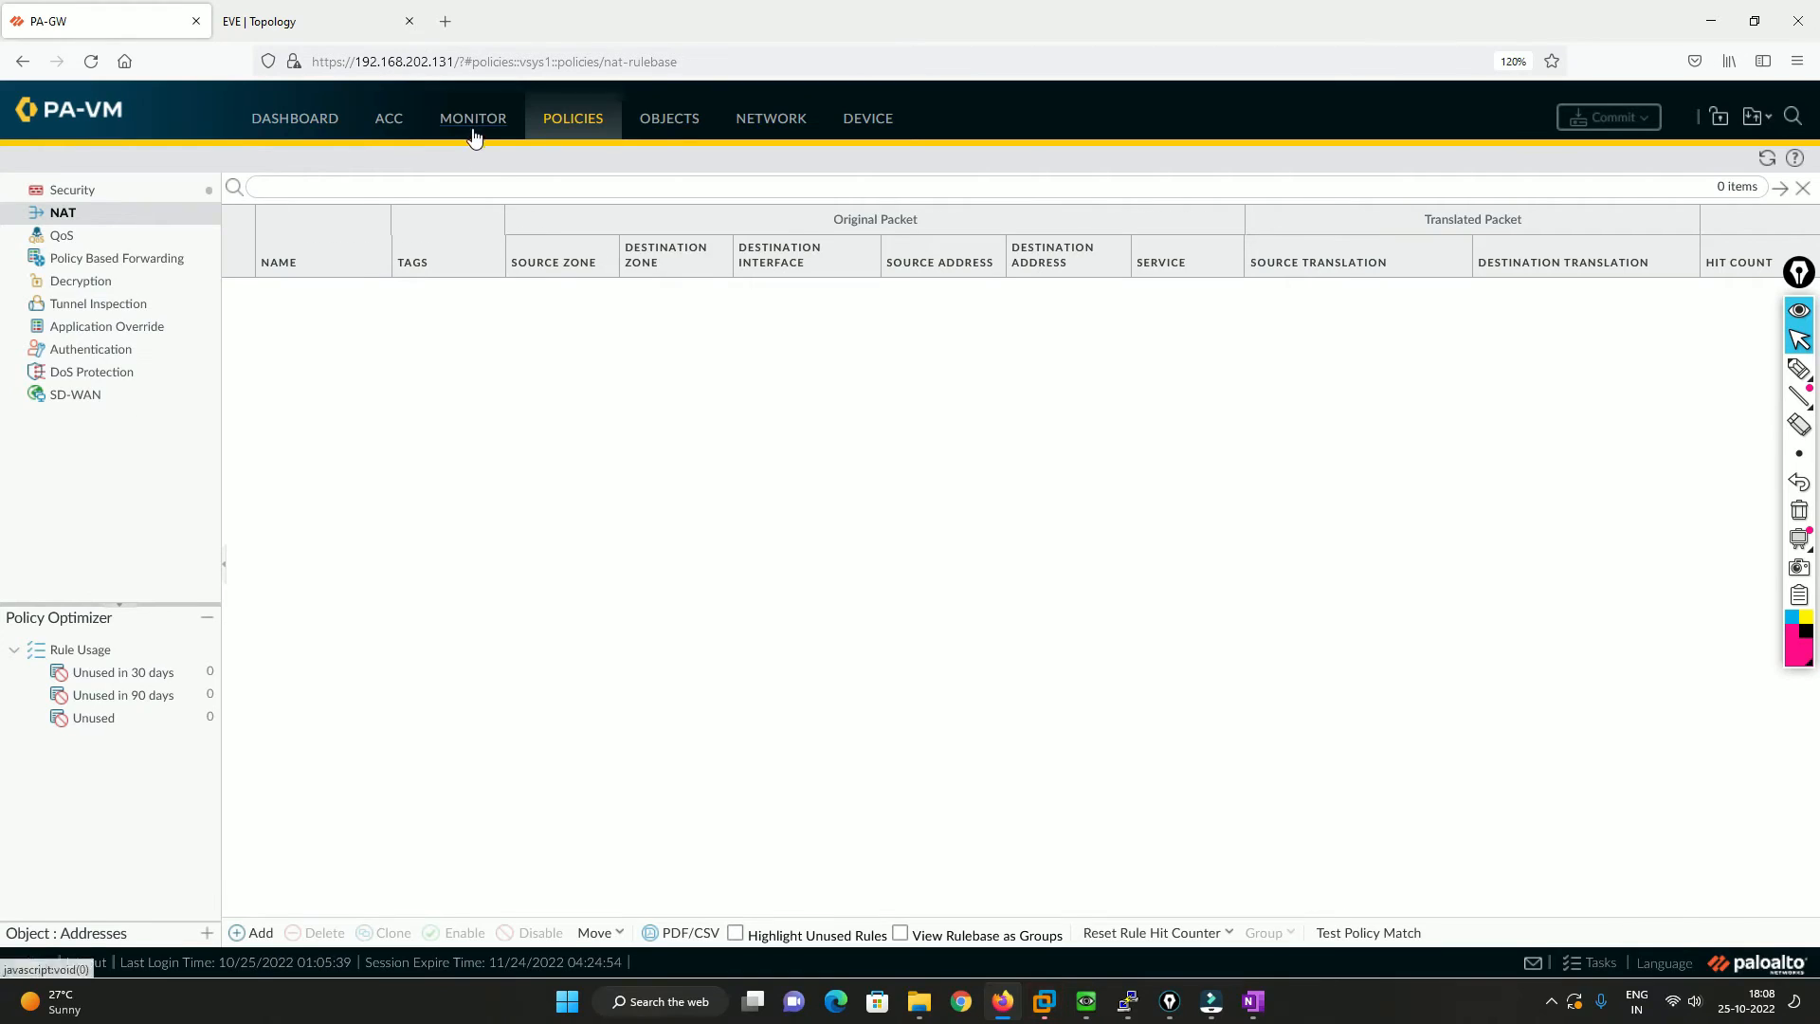
{"action": "left_click", "coordinate": [472, 119]}
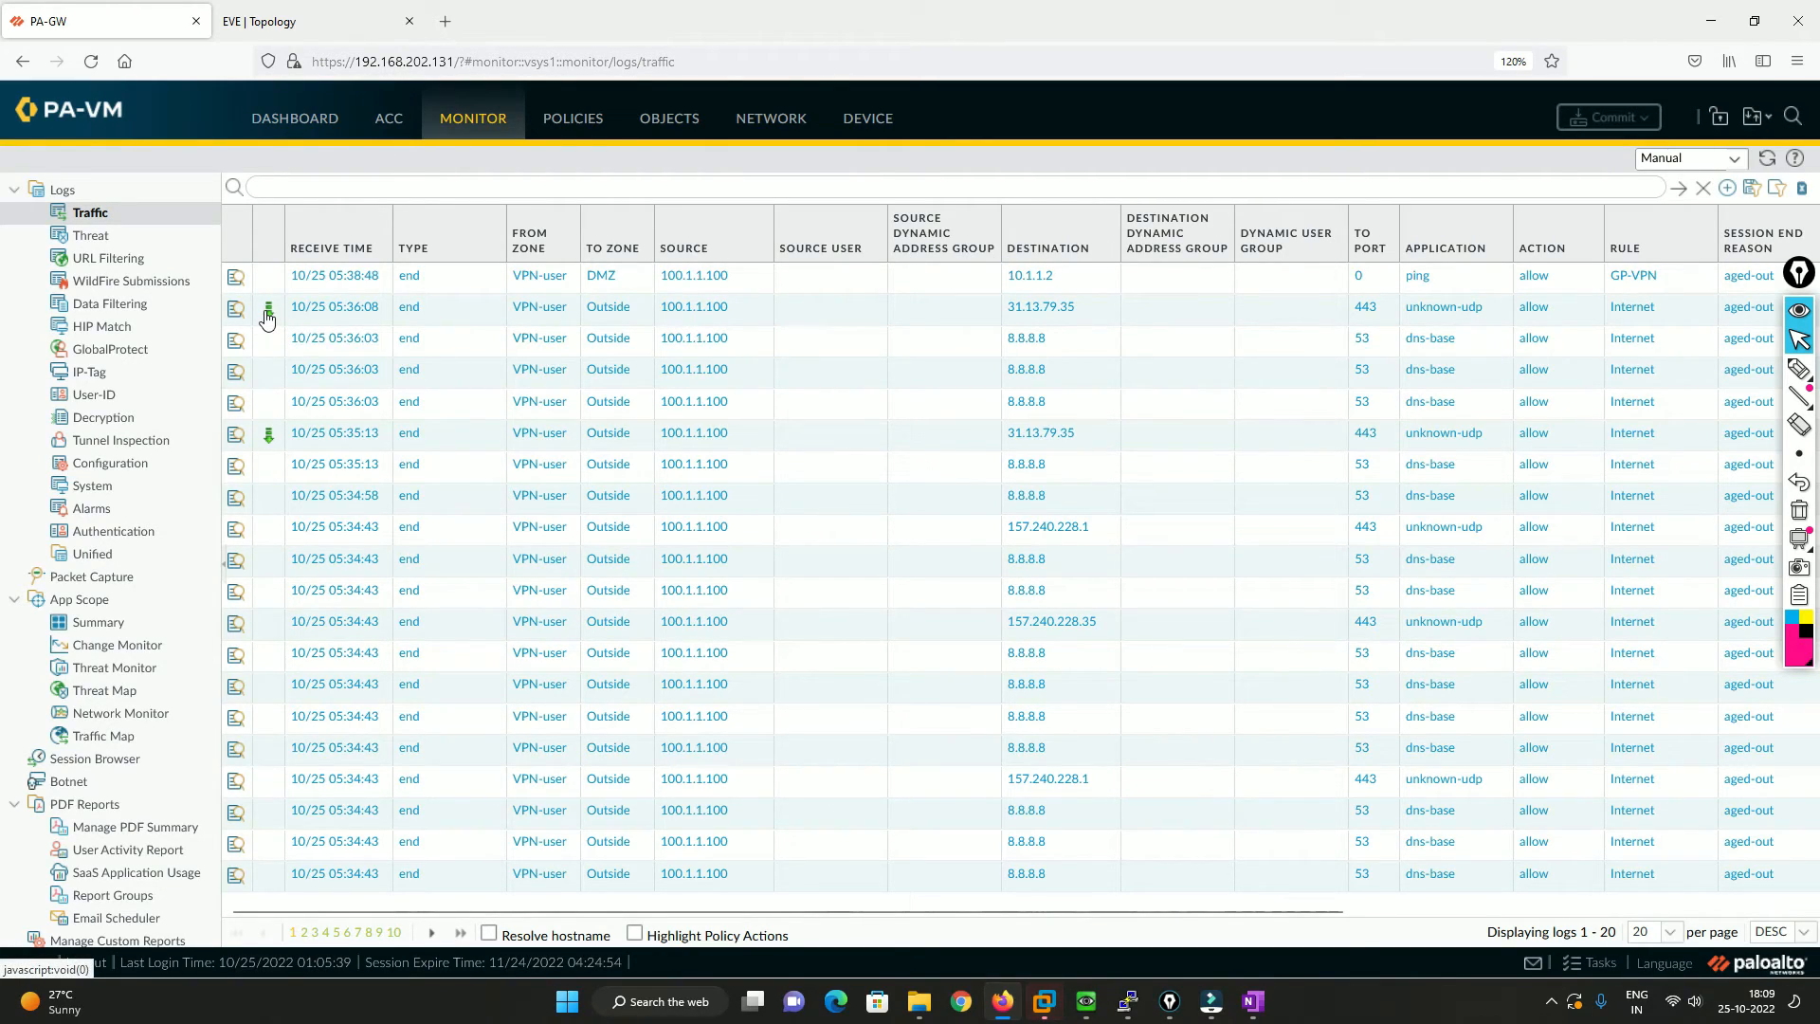
Step: Return to the Win client, search for google in a new browser tab and open the Google homepage from the results
{"action": "left_click", "coordinate": [292, 20]}
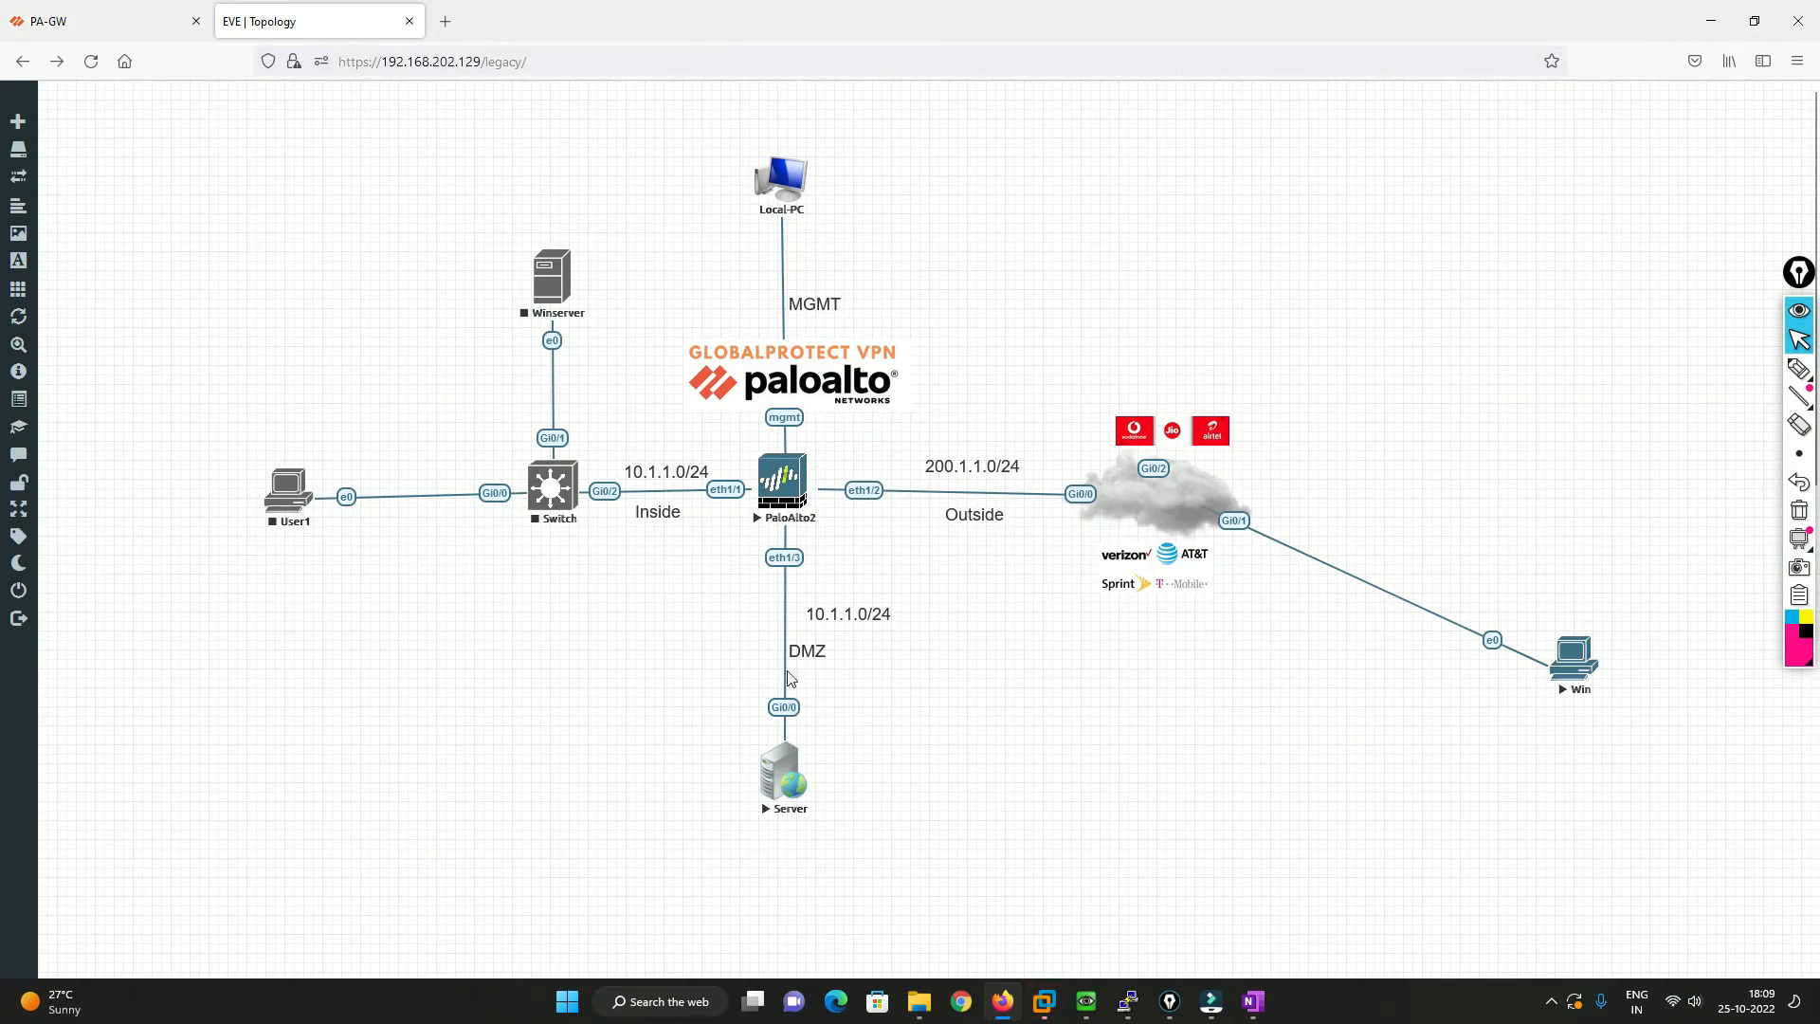
{"action": "mouse_move", "coordinate": [1176, 1002]}
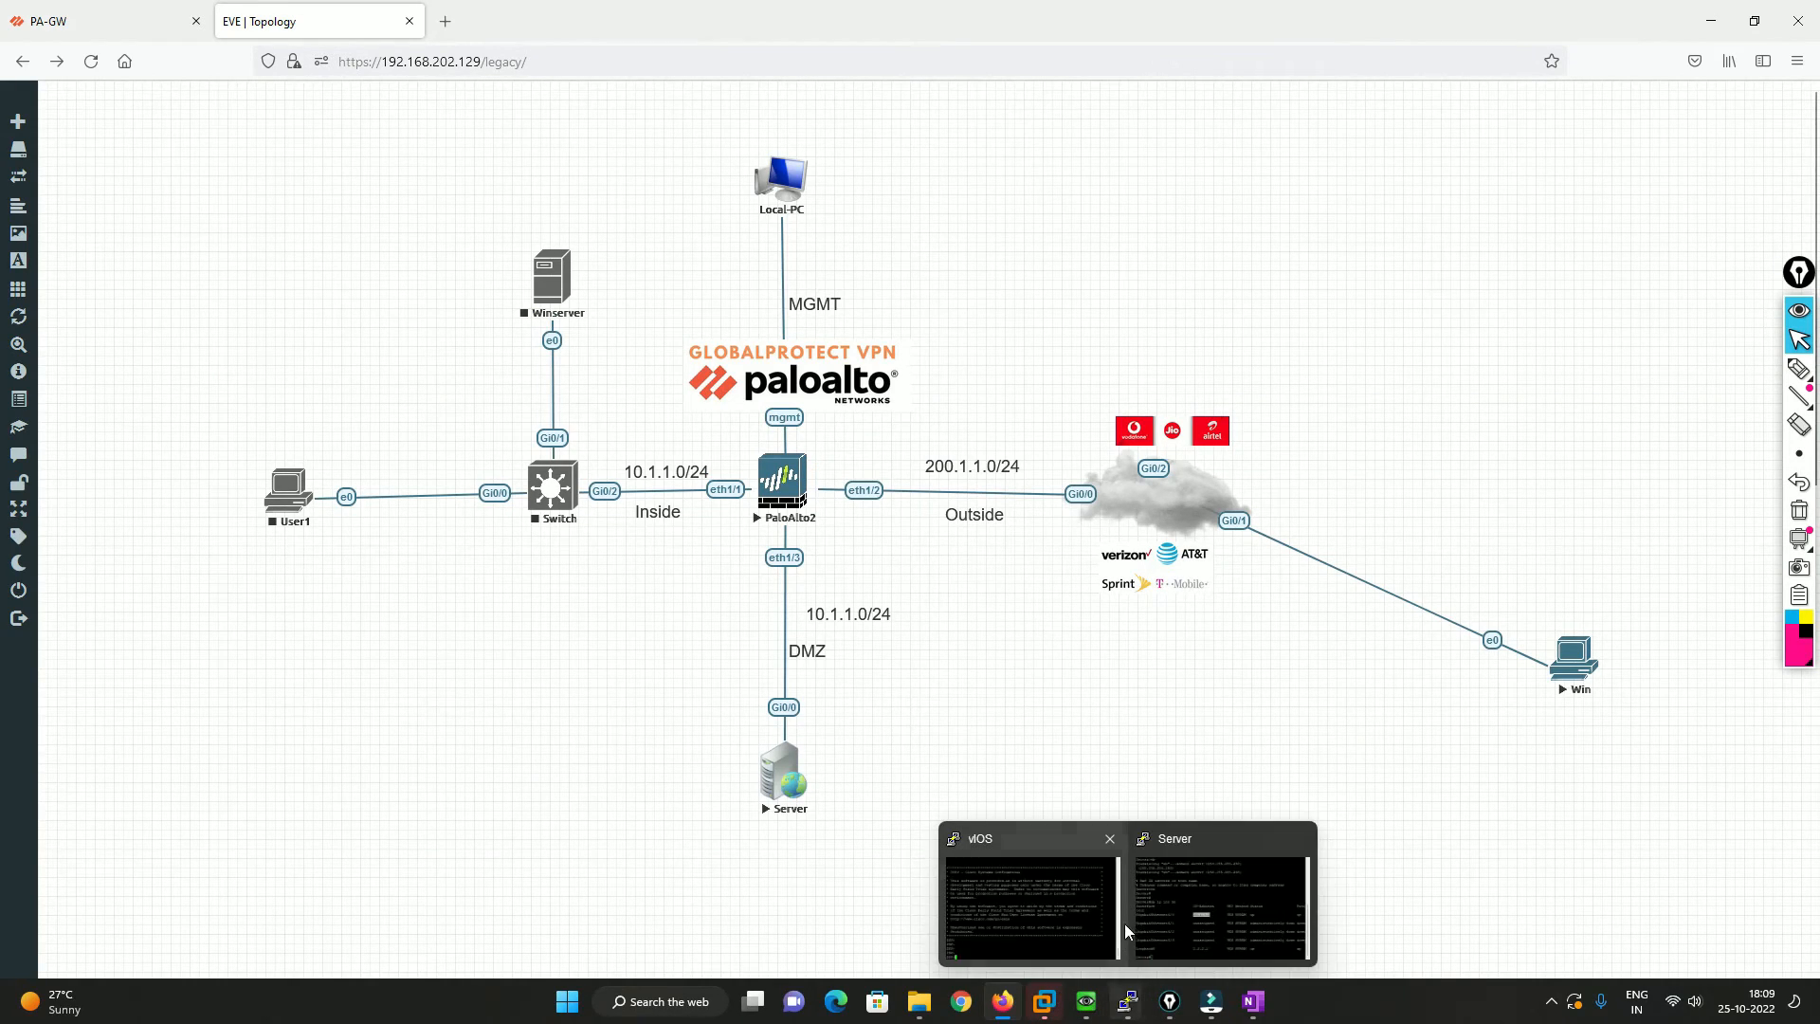
{"action": "left_click", "coordinate": [1131, 886]}
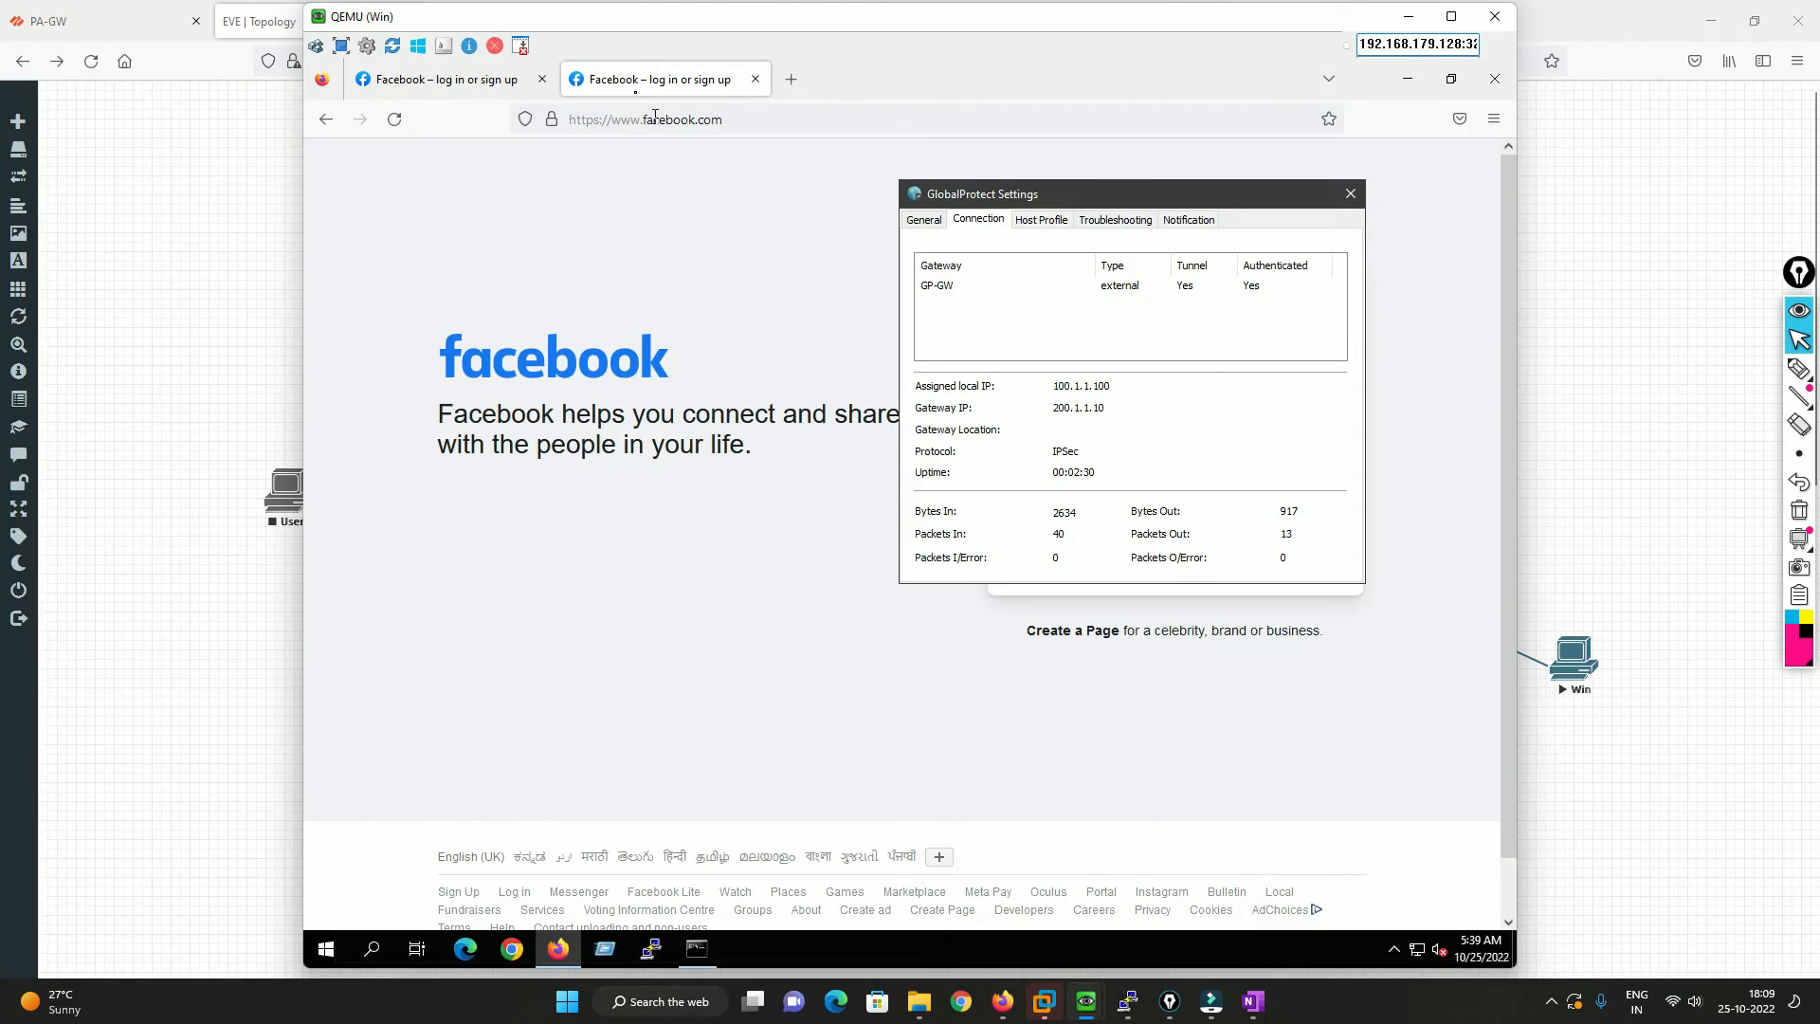
{"action": "left_click", "coordinate": [791, 79]}
{"action": "left_click", "coordinate": [774, 120]}
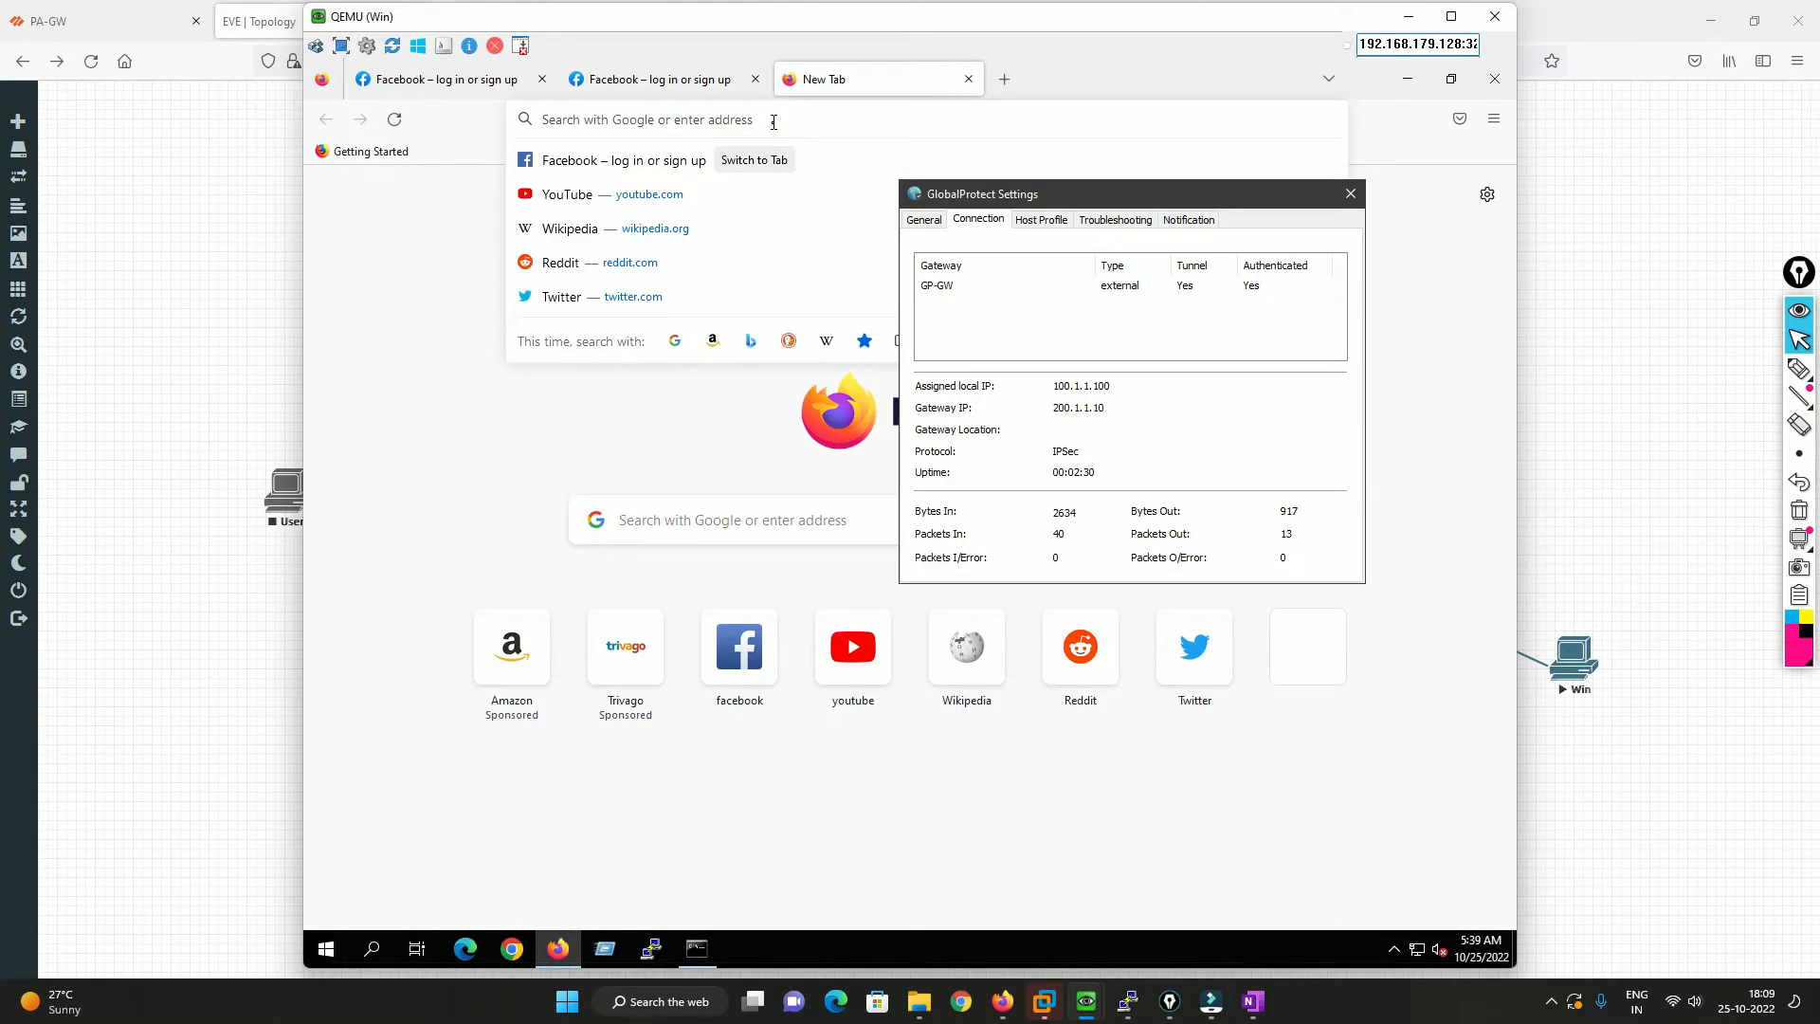
{"action": "type", "text": "google"}
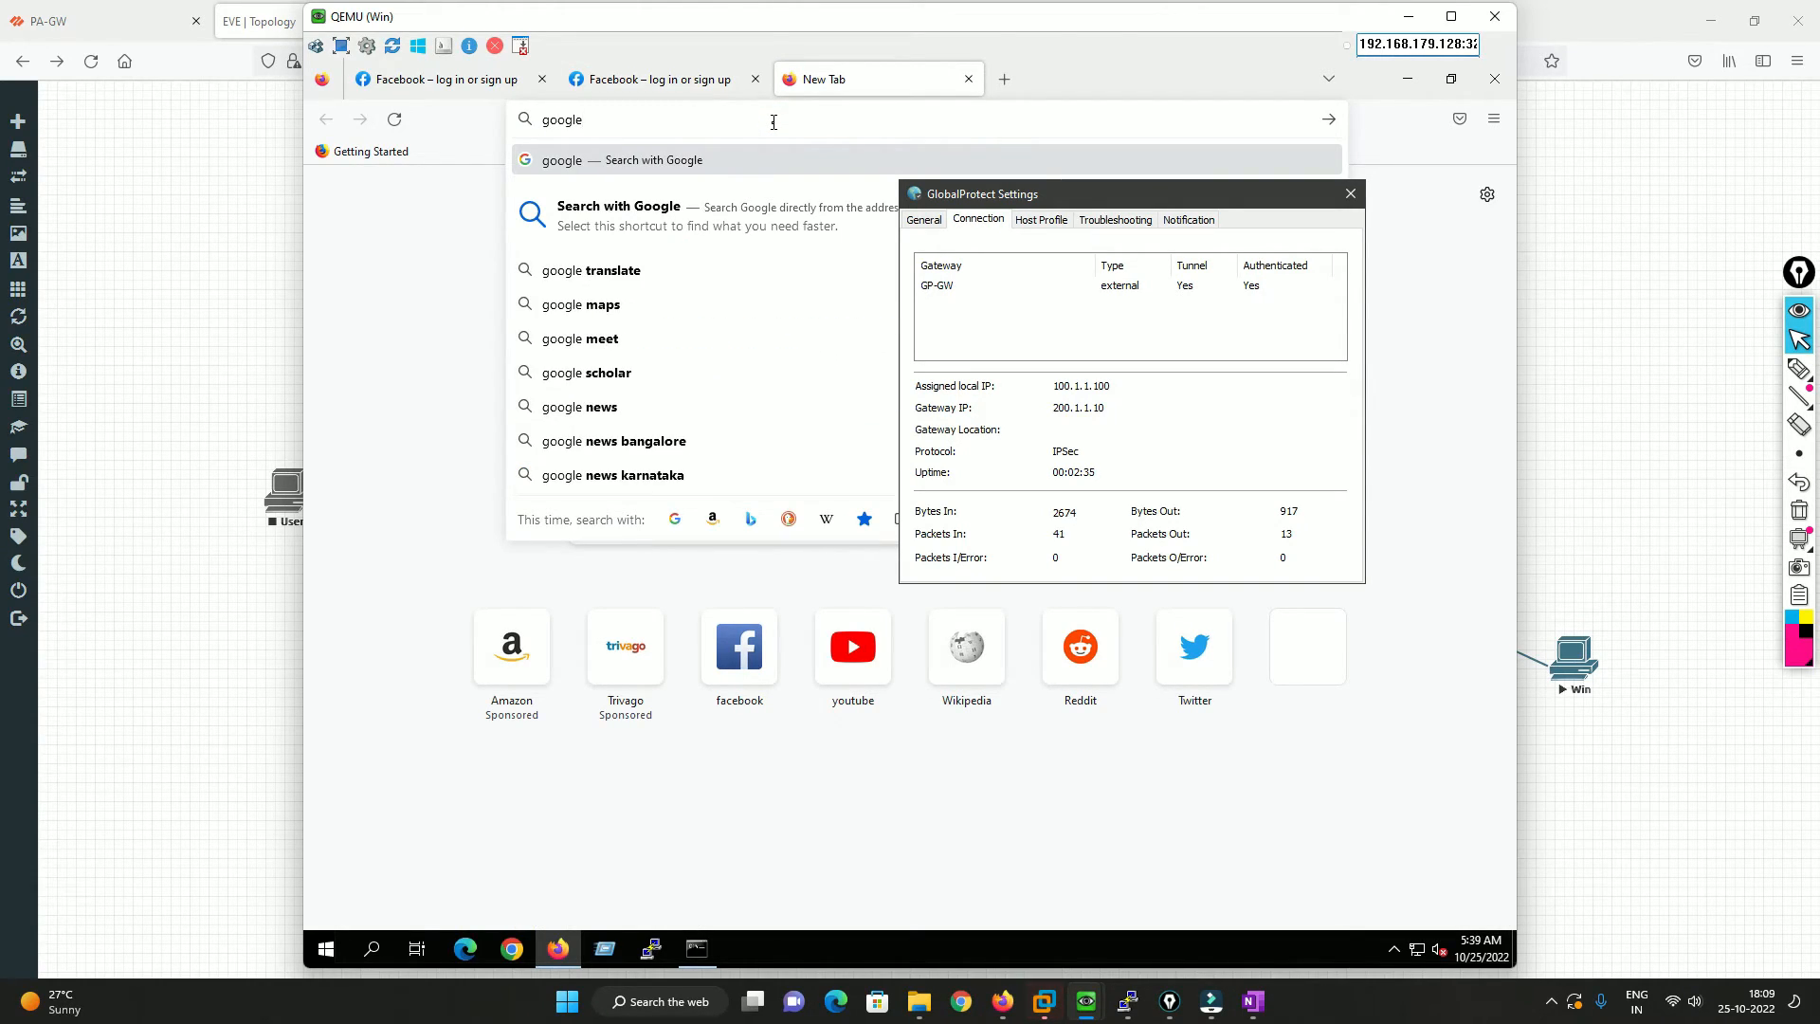
{"action": "key", "text": "Return"}
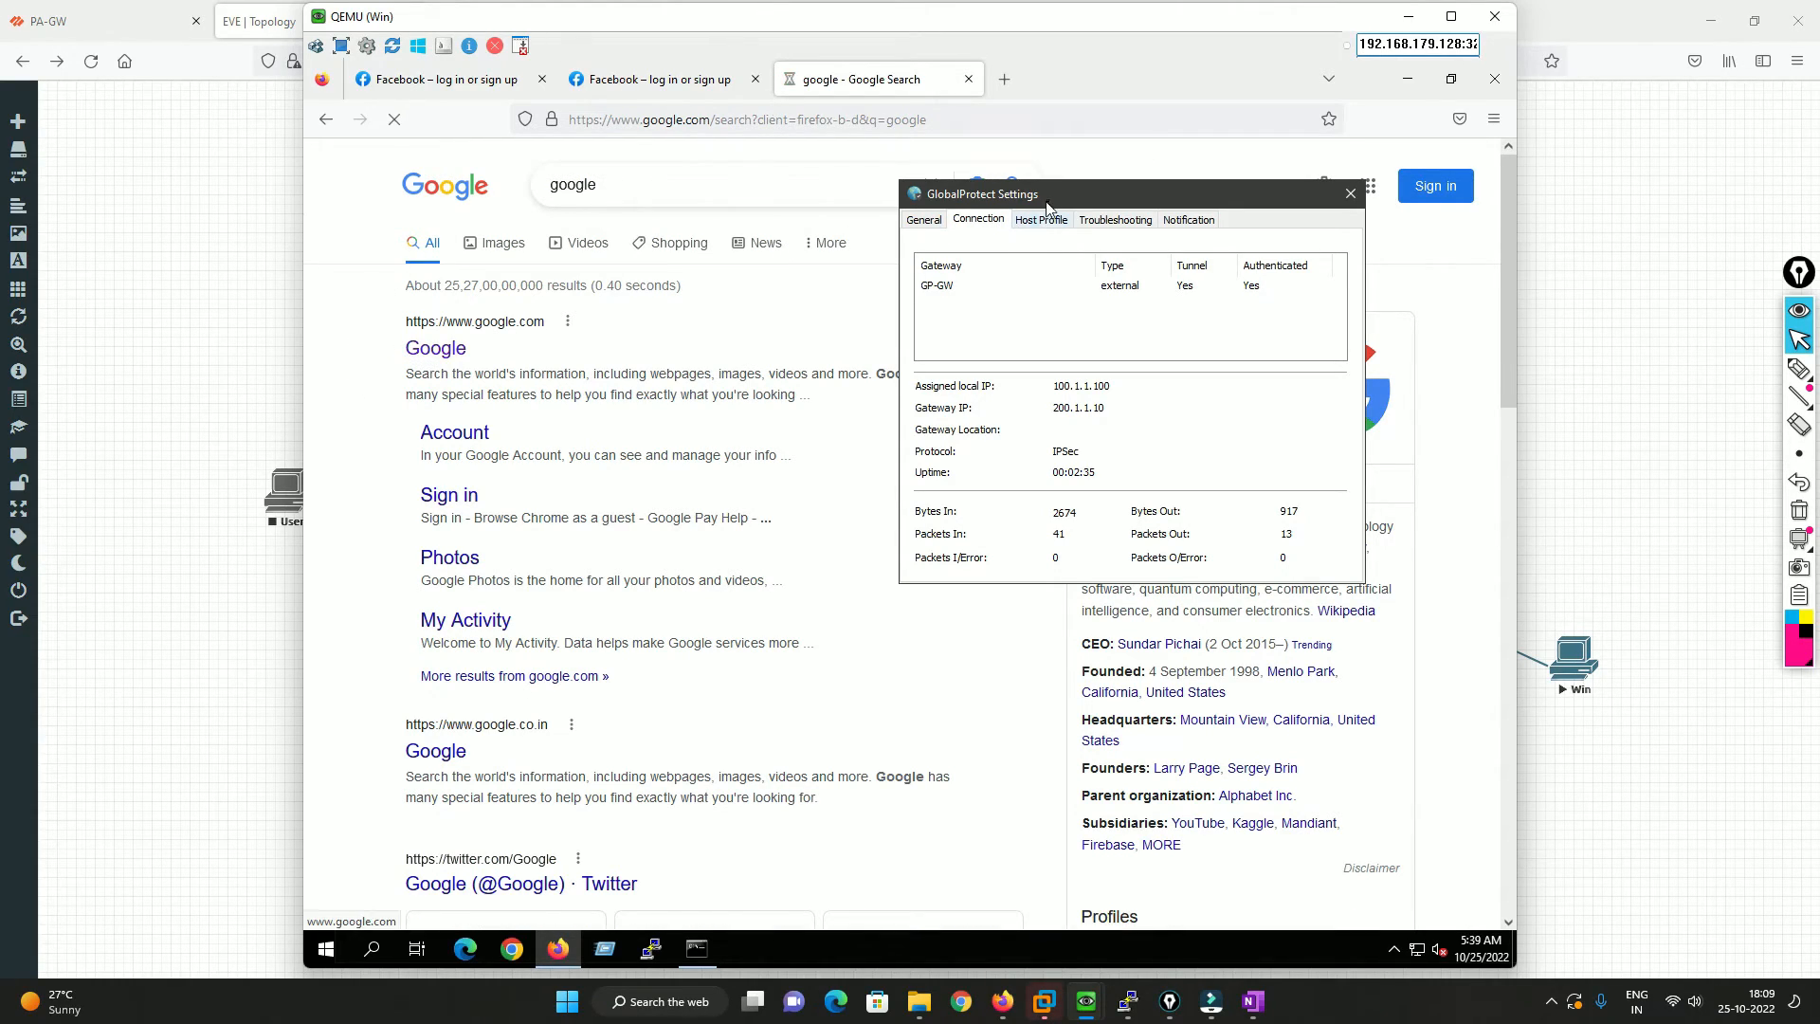
{"action": "left_click", "coordinate": [422, 349]}
Step: Move the GlobalProtect Settings window lower, clear of the page header, and load Amazon from its shortcut in another new tab
{"action": "left_click_drag", "start_coordinate": [1055, 199], "coordinate": [856, 403]}
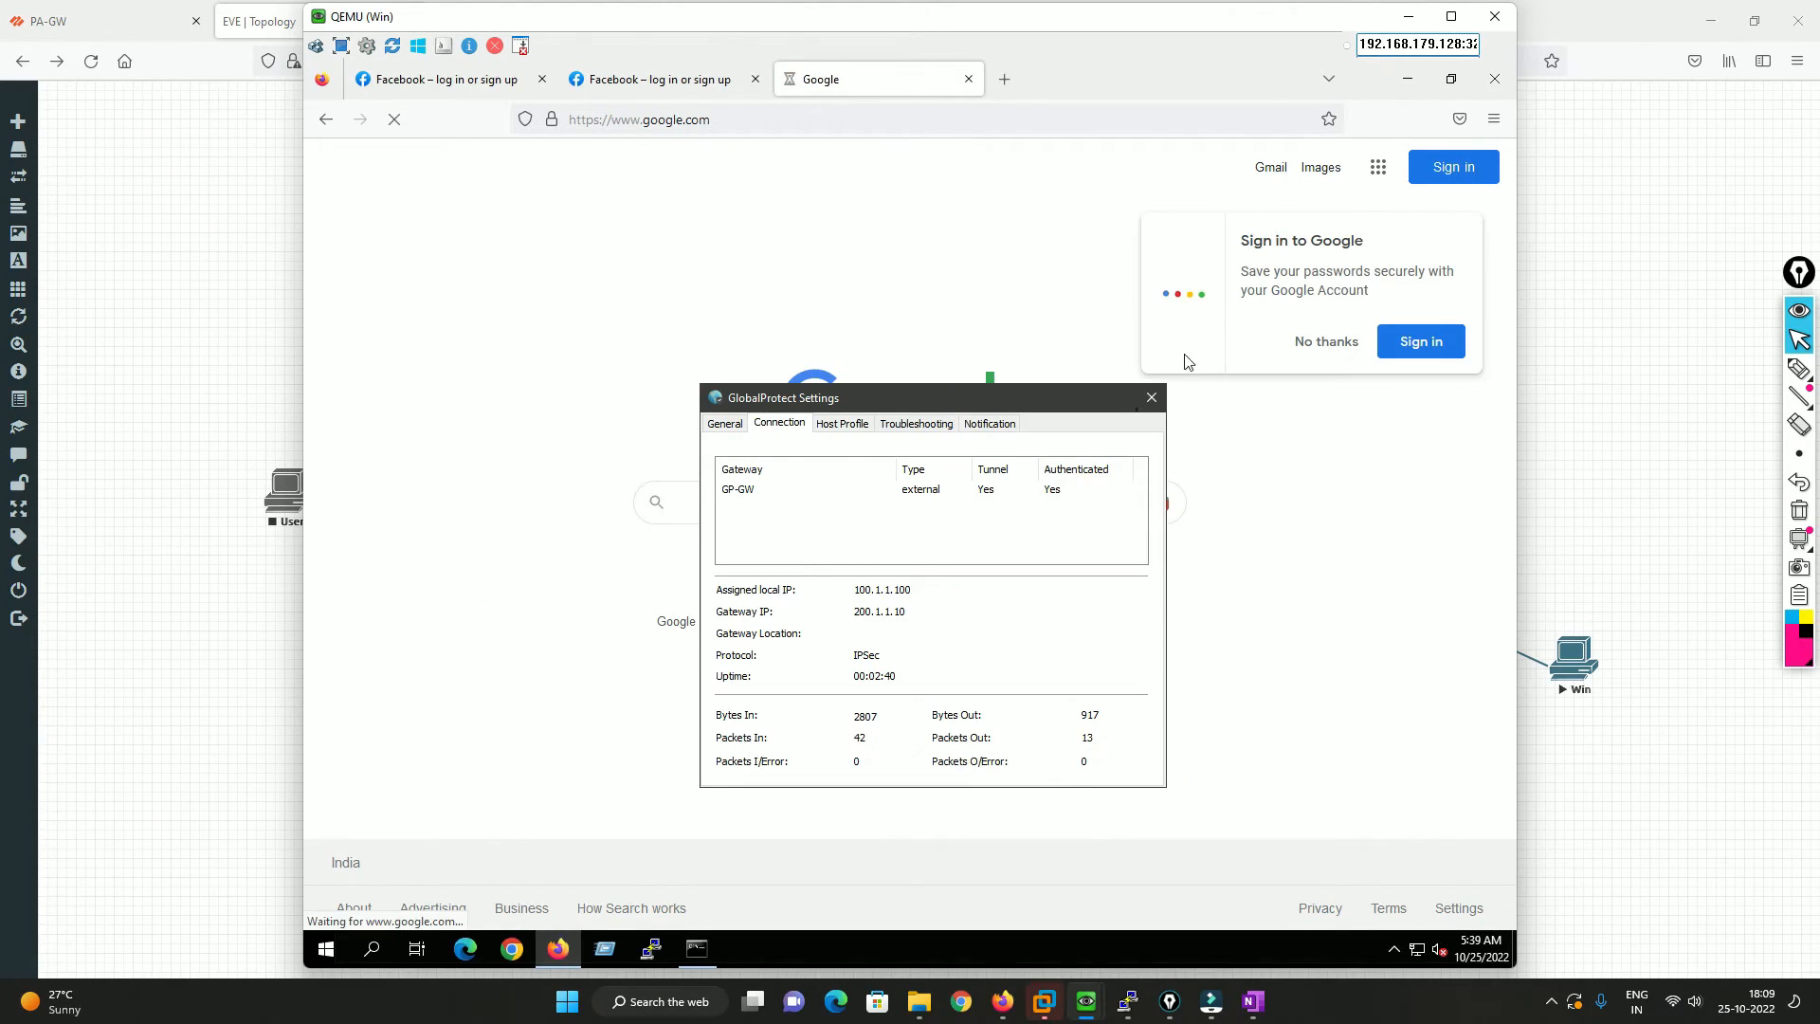
{"action": "key", "text": "ctrl+t"}
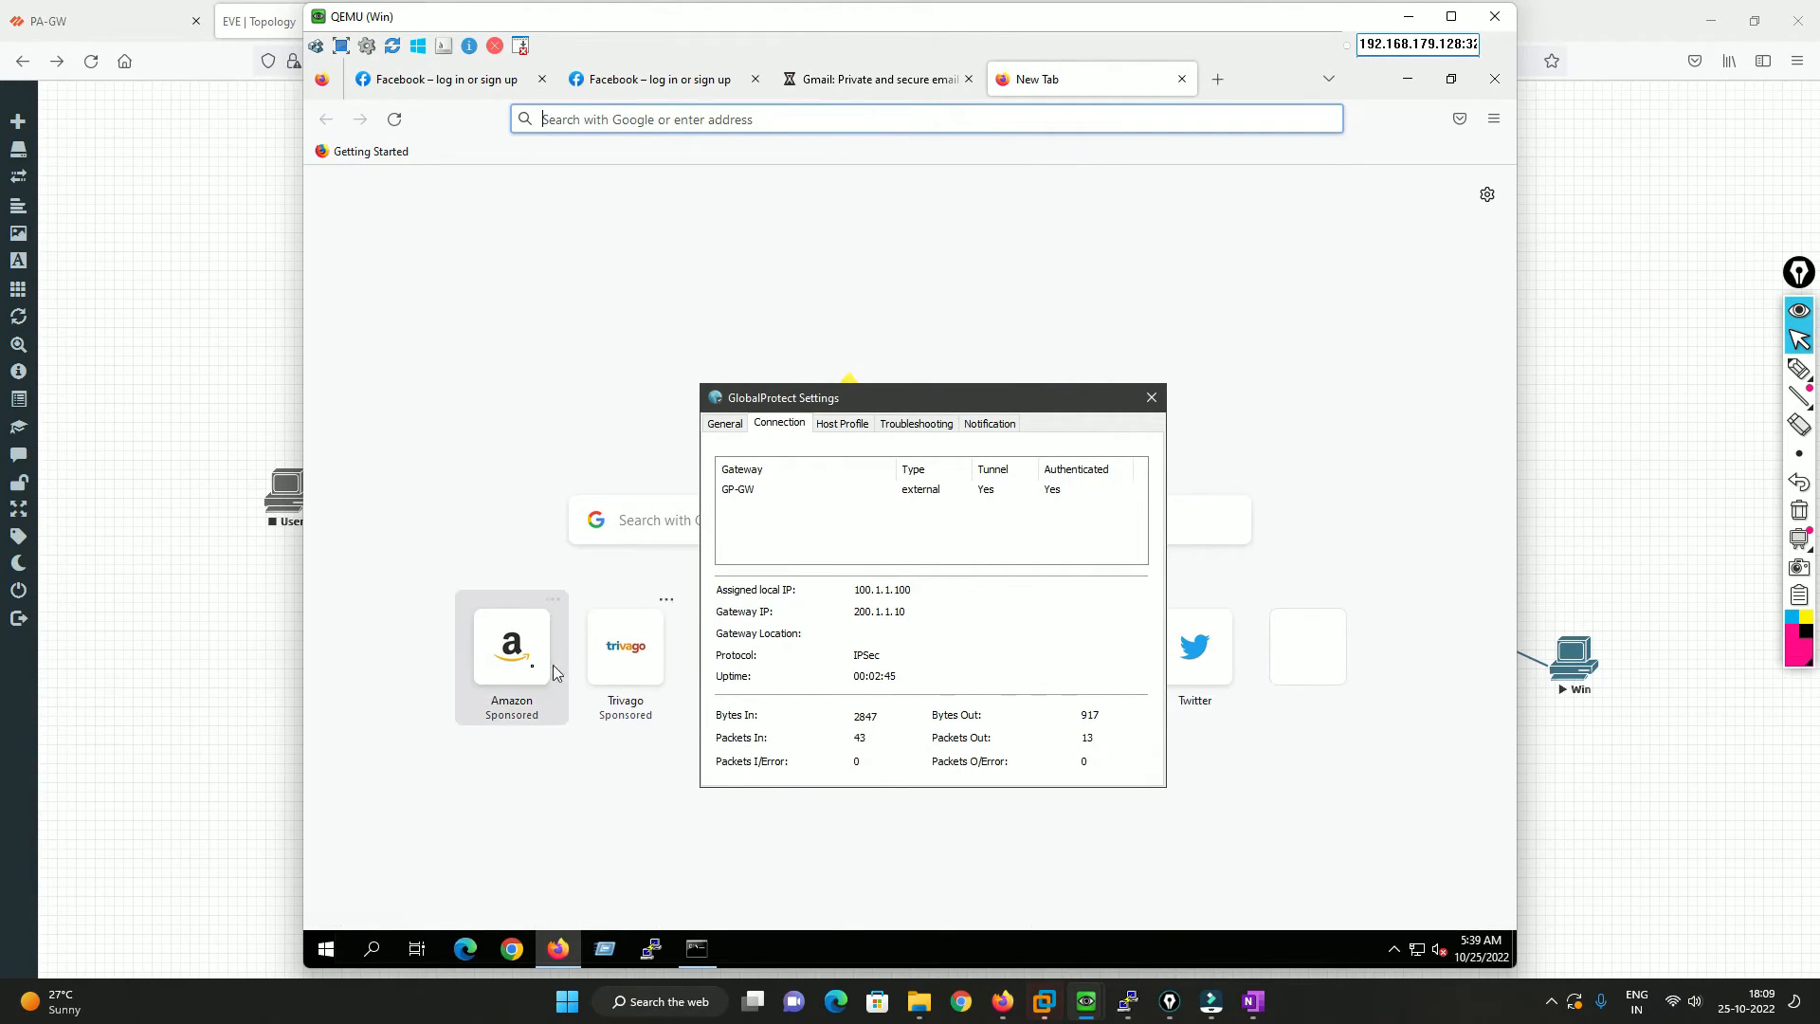
{"action": "left_click", "coordinate": [520, 669]}
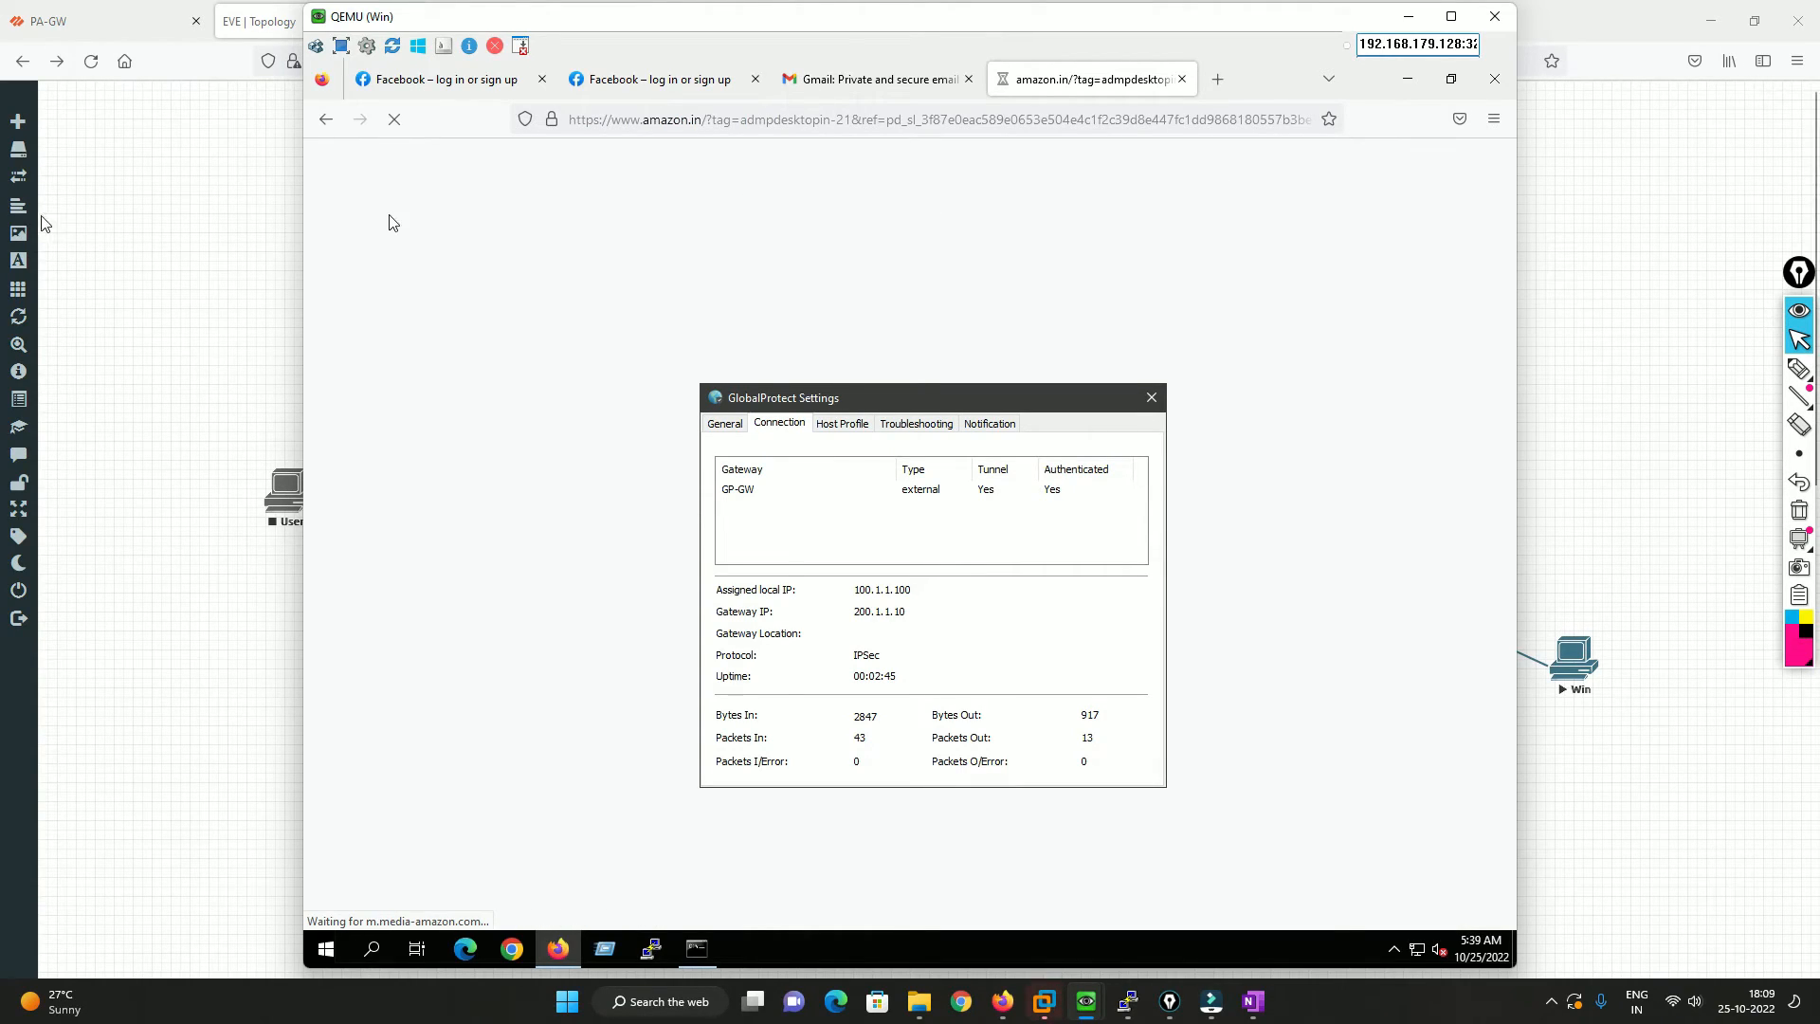
Step: Return to the PA-GW firewall and refresh the traffic logs to look for the client's latest web sessions
{"action": "mouse_move", "coordinate": [176, 239]}
{"action": "left_click", "coordinate": [105, 113]}
{"action": "left_click", "coordinate": [48, 21]}
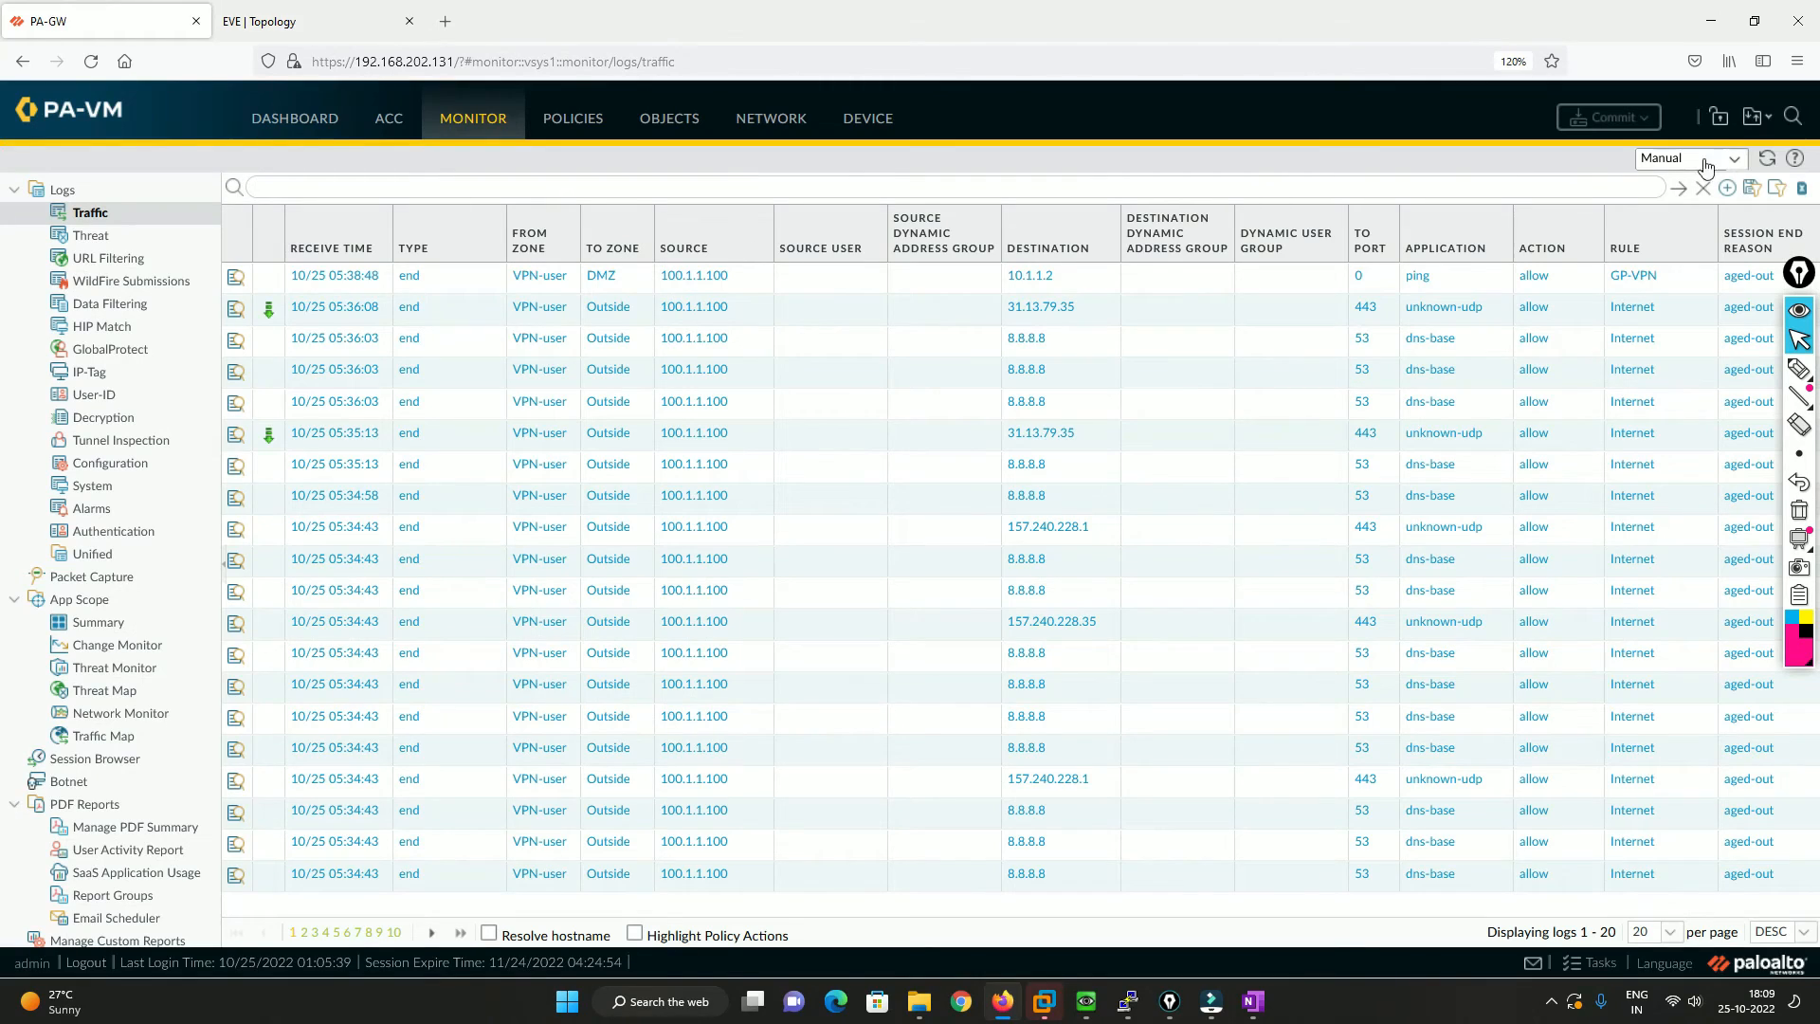
{"action": "left_click", "coordinate": [1766, 158]}
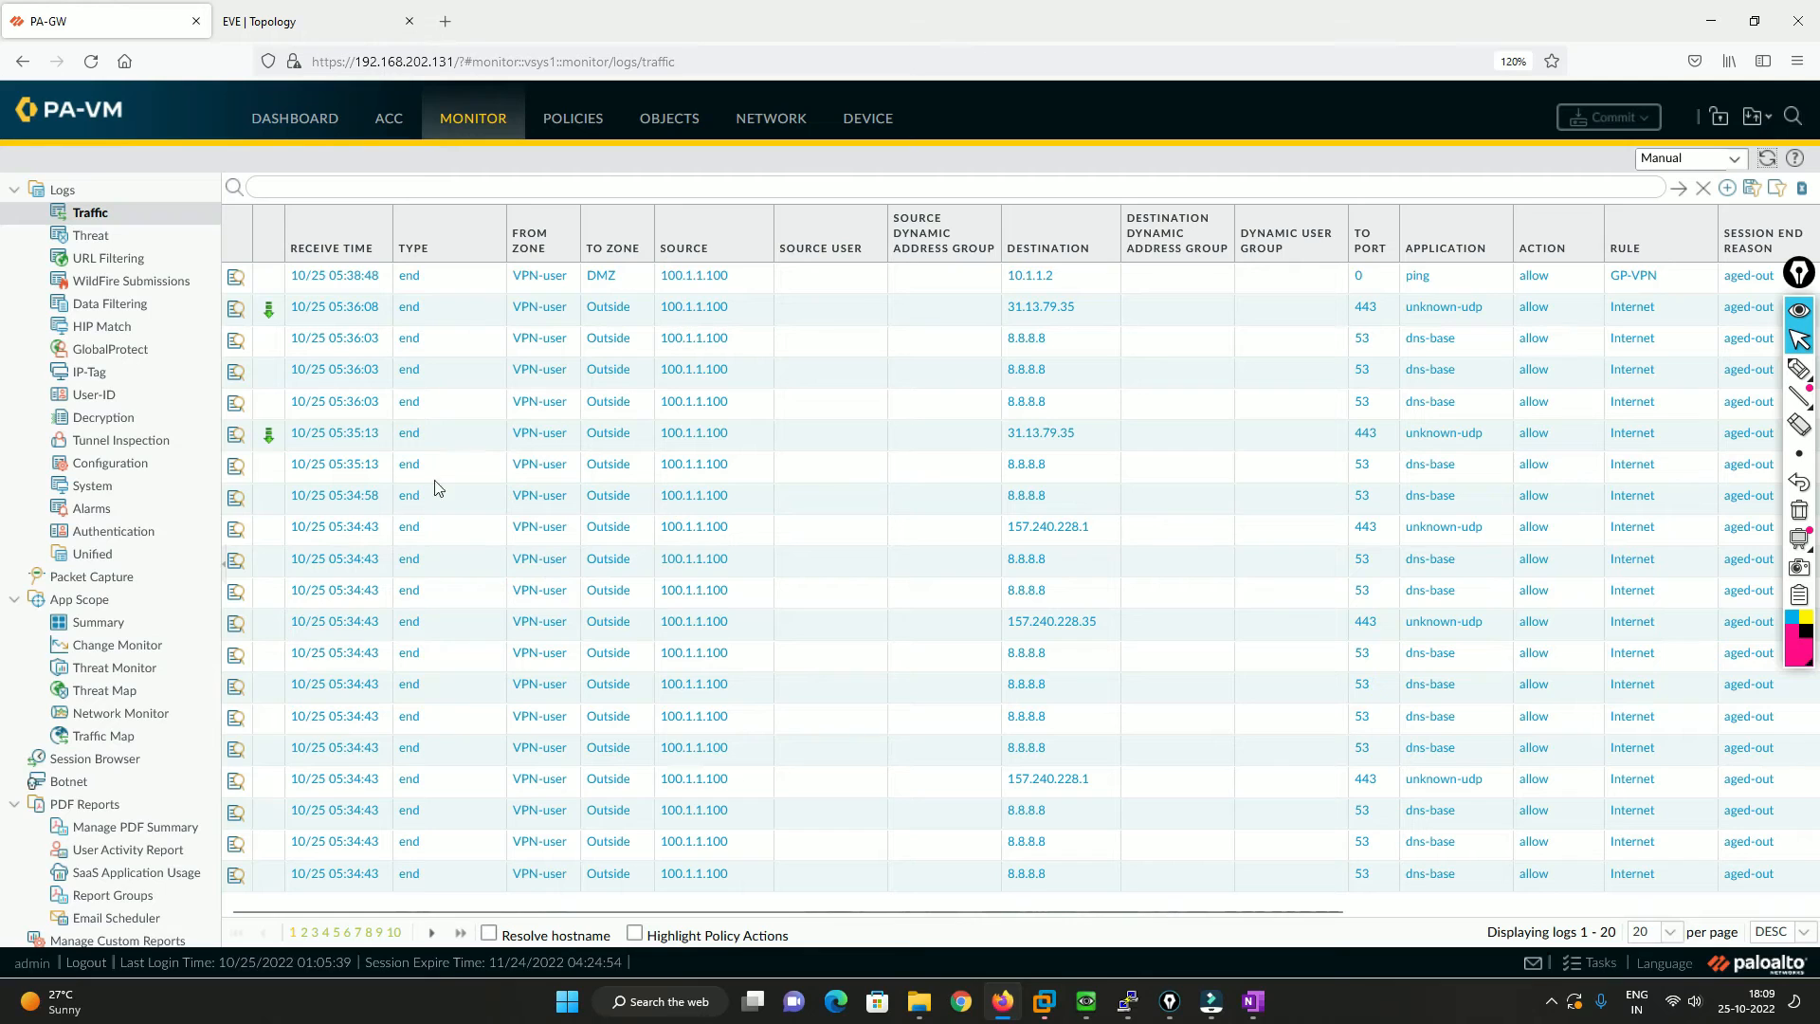
Step: Check the Amazon page and GlobalProtect connection counters on the Win client, and minimize the Win and PaloAlto2 consoles
{"action": "left_click", "coordinate": [316, 14]}
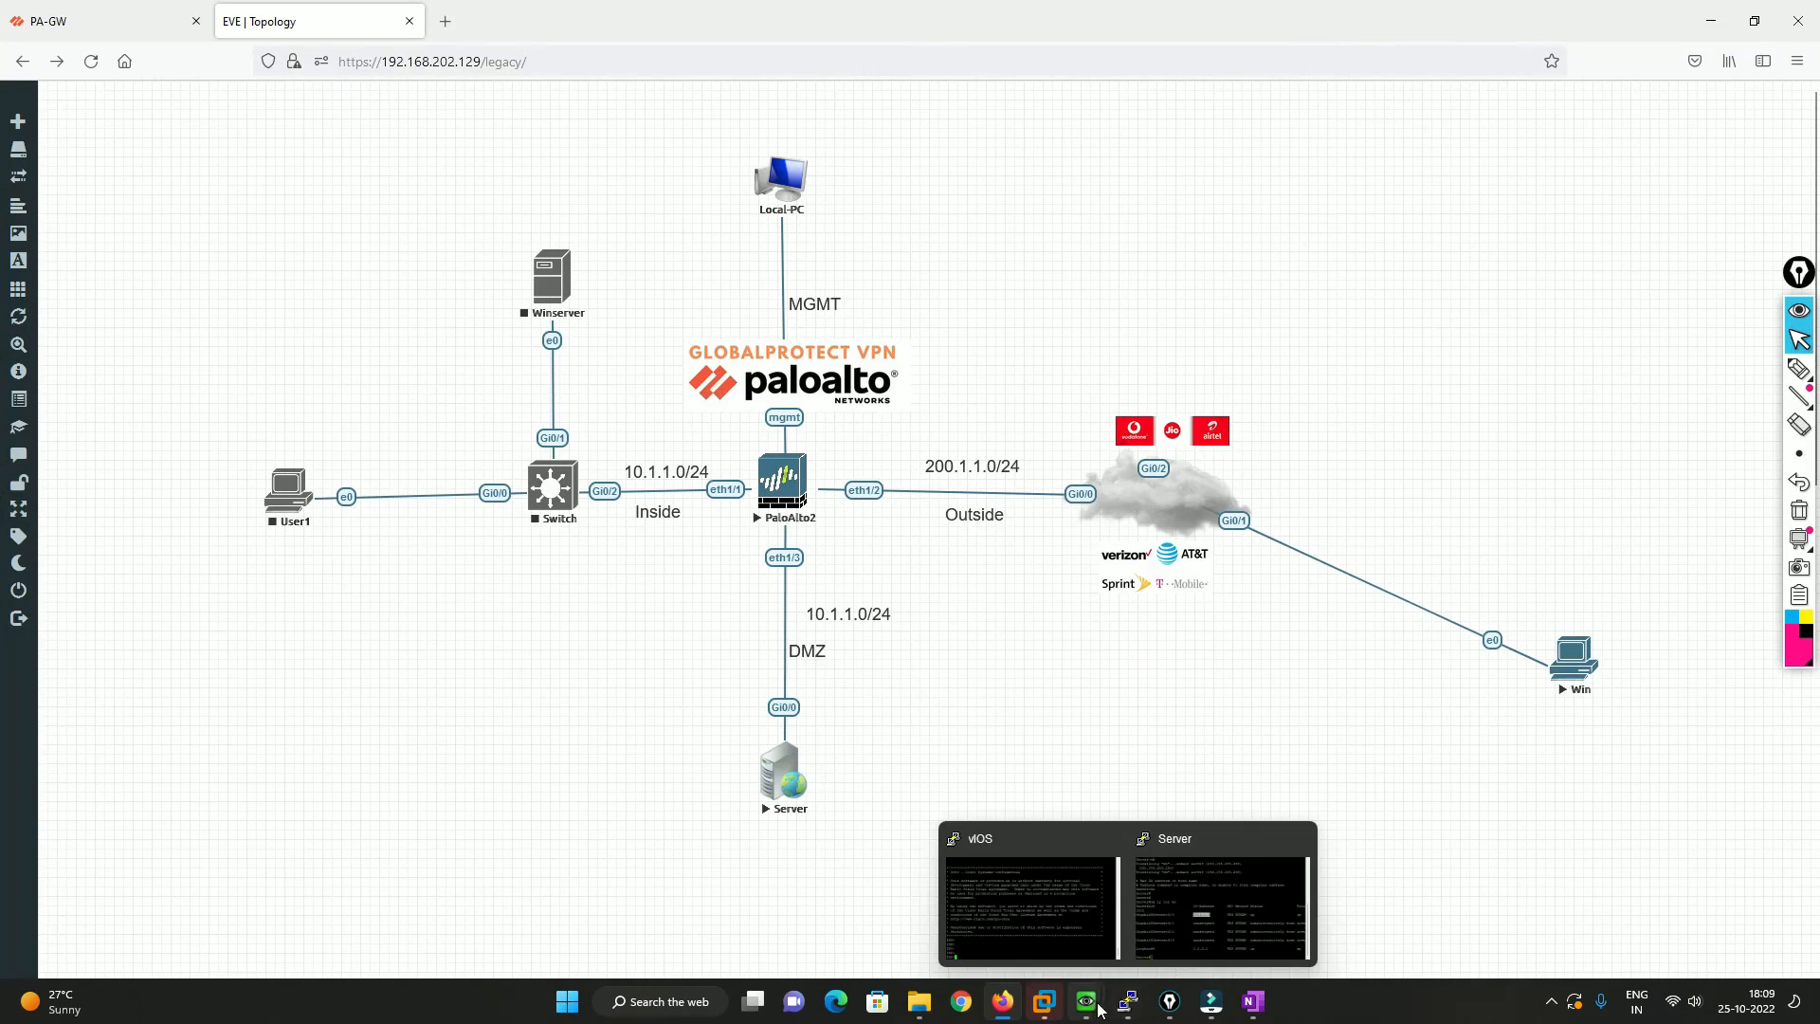
{"action": "left_click", "coordinate": [1088, 1003]}
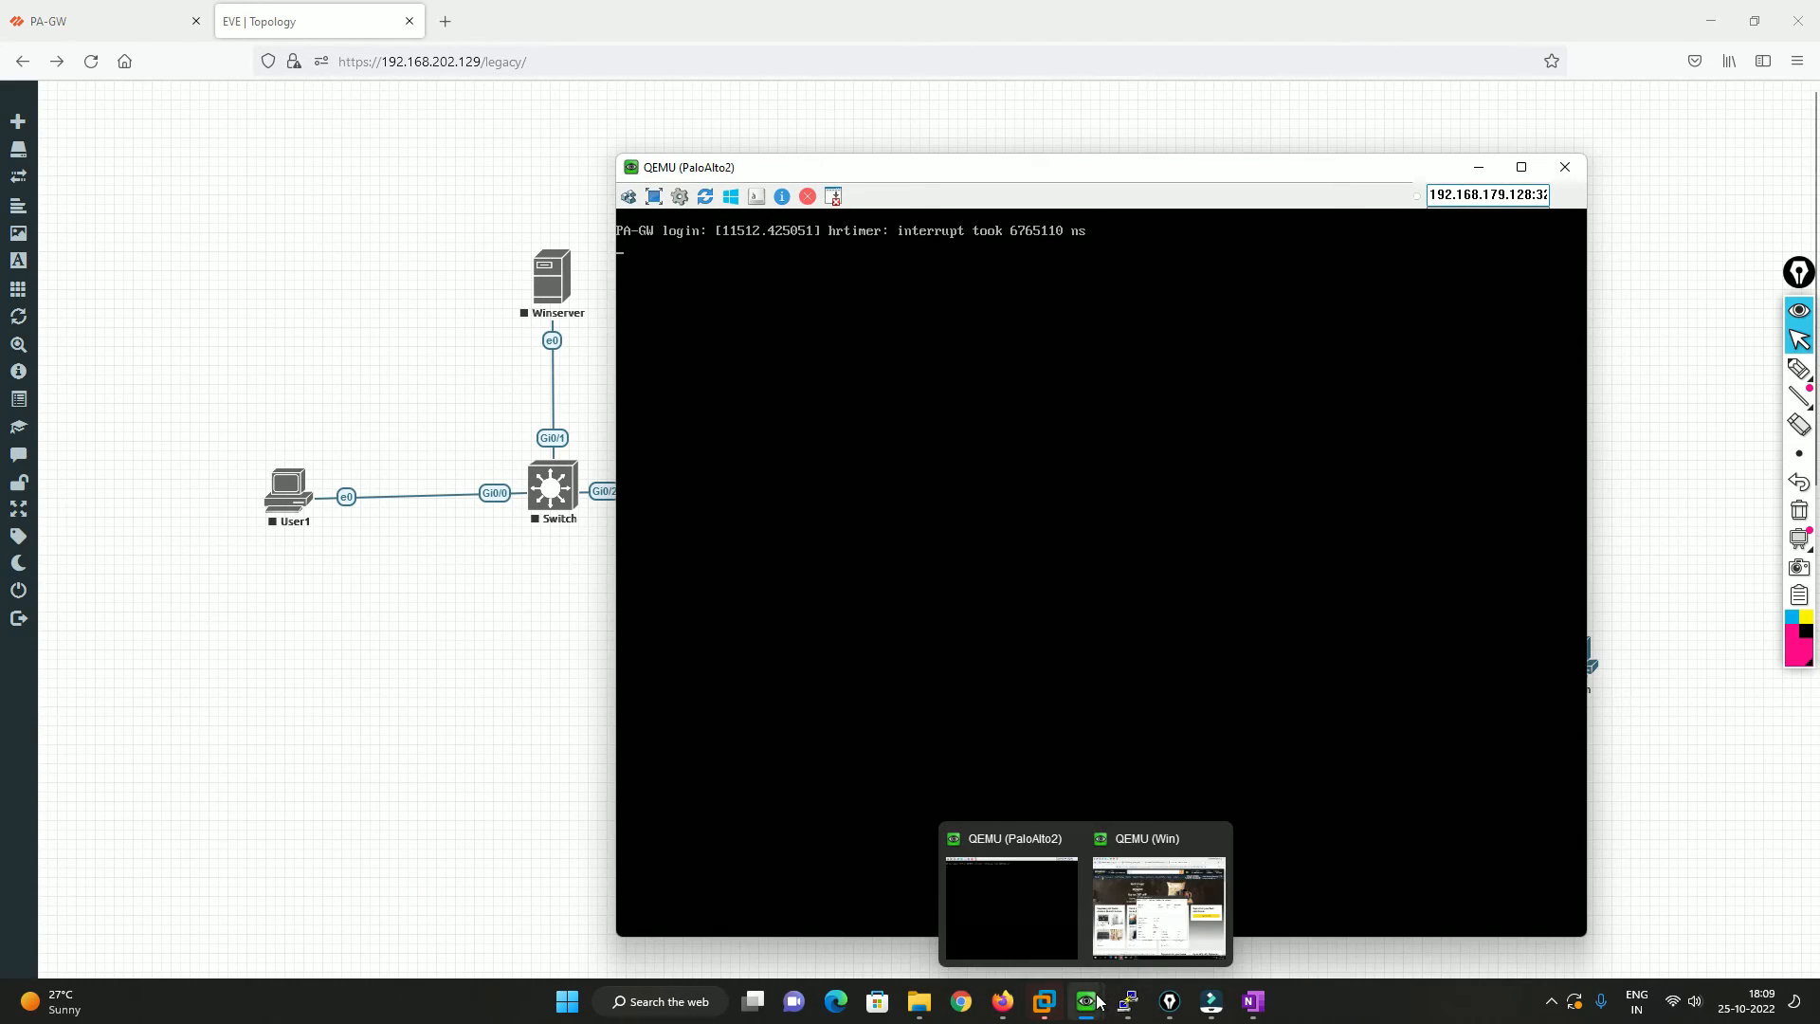
{"action": "left_click", "coordinate": [1137, 924]}
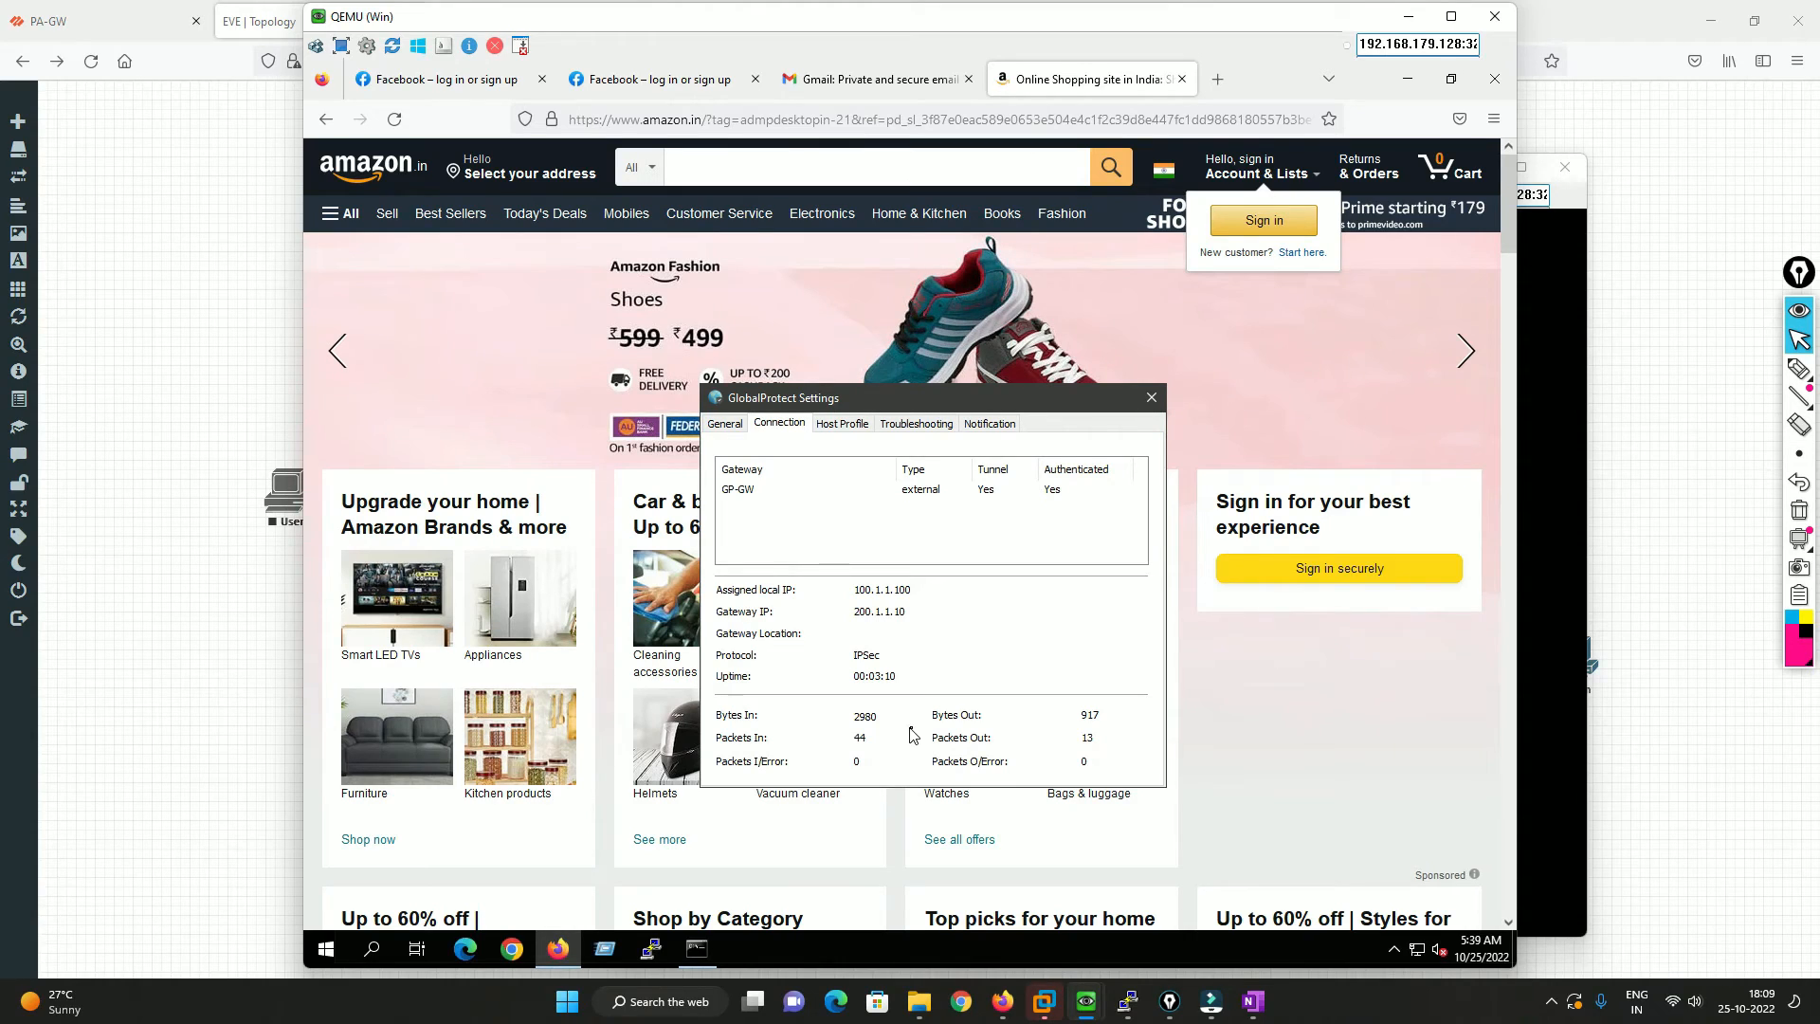
{"action": "left_click", "coordinate": [1409, 17]}
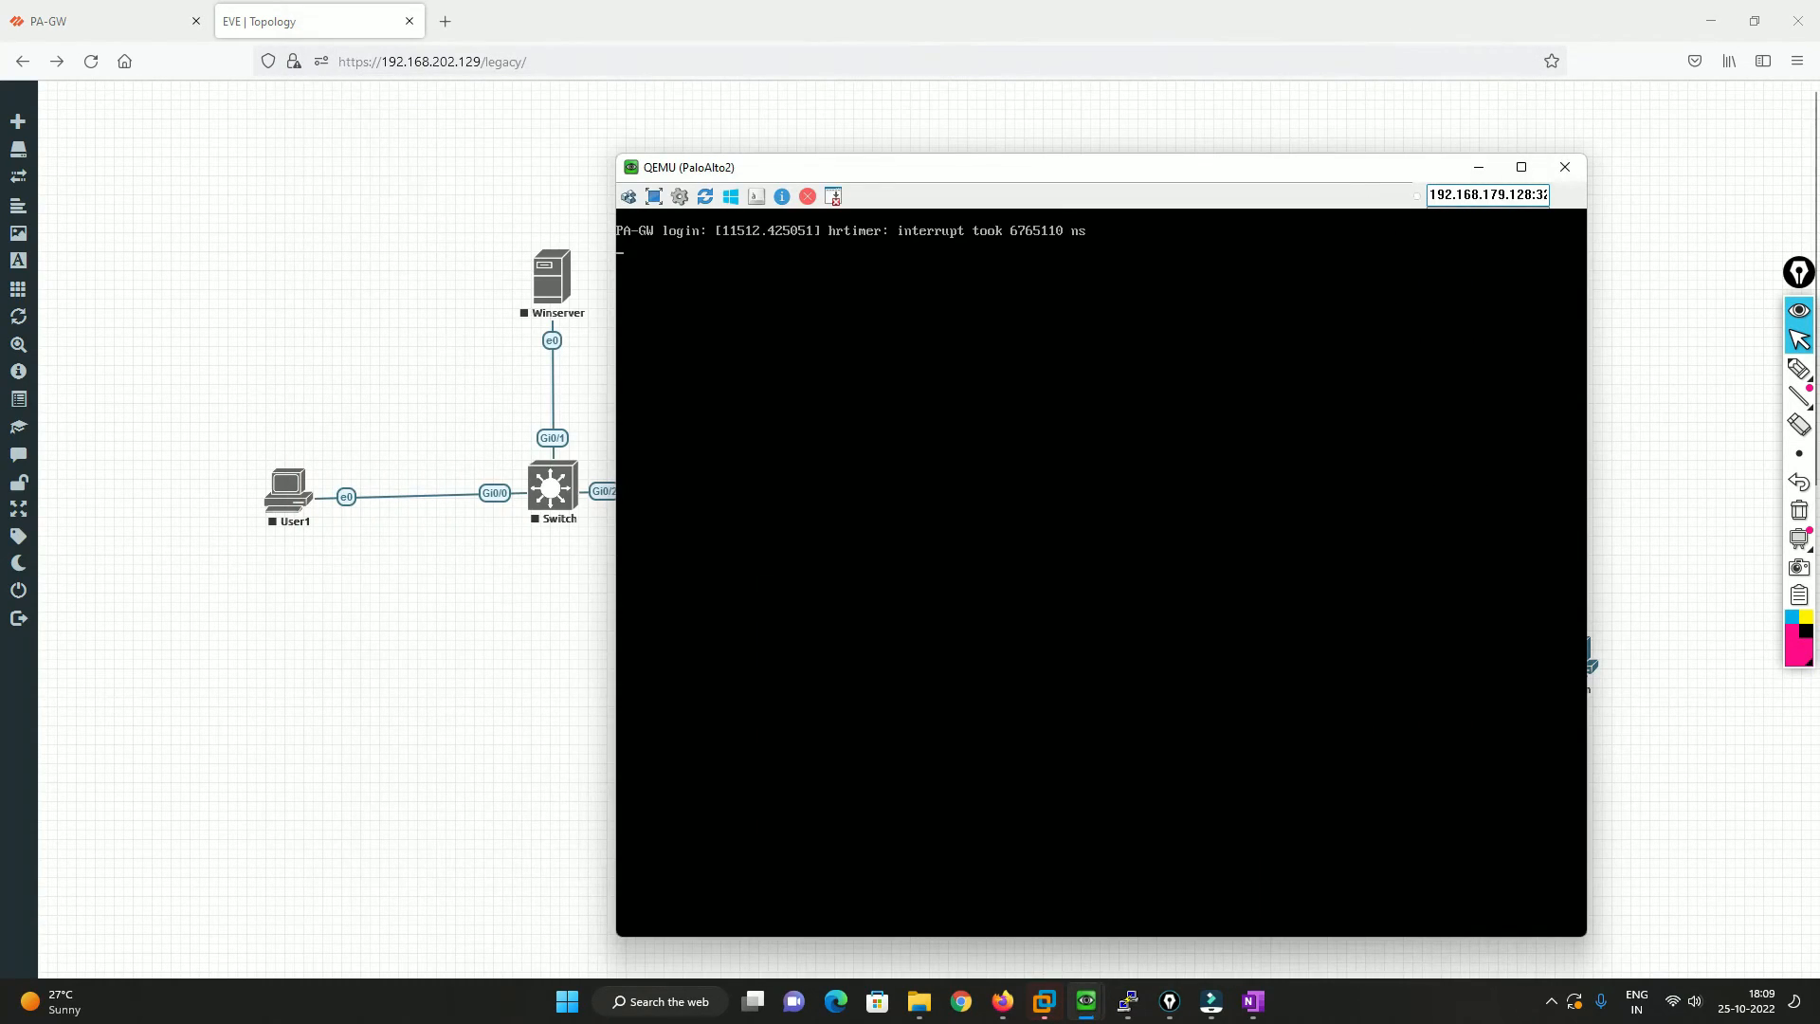
{"action": "left_click", "coordinate": [1486, 164]}
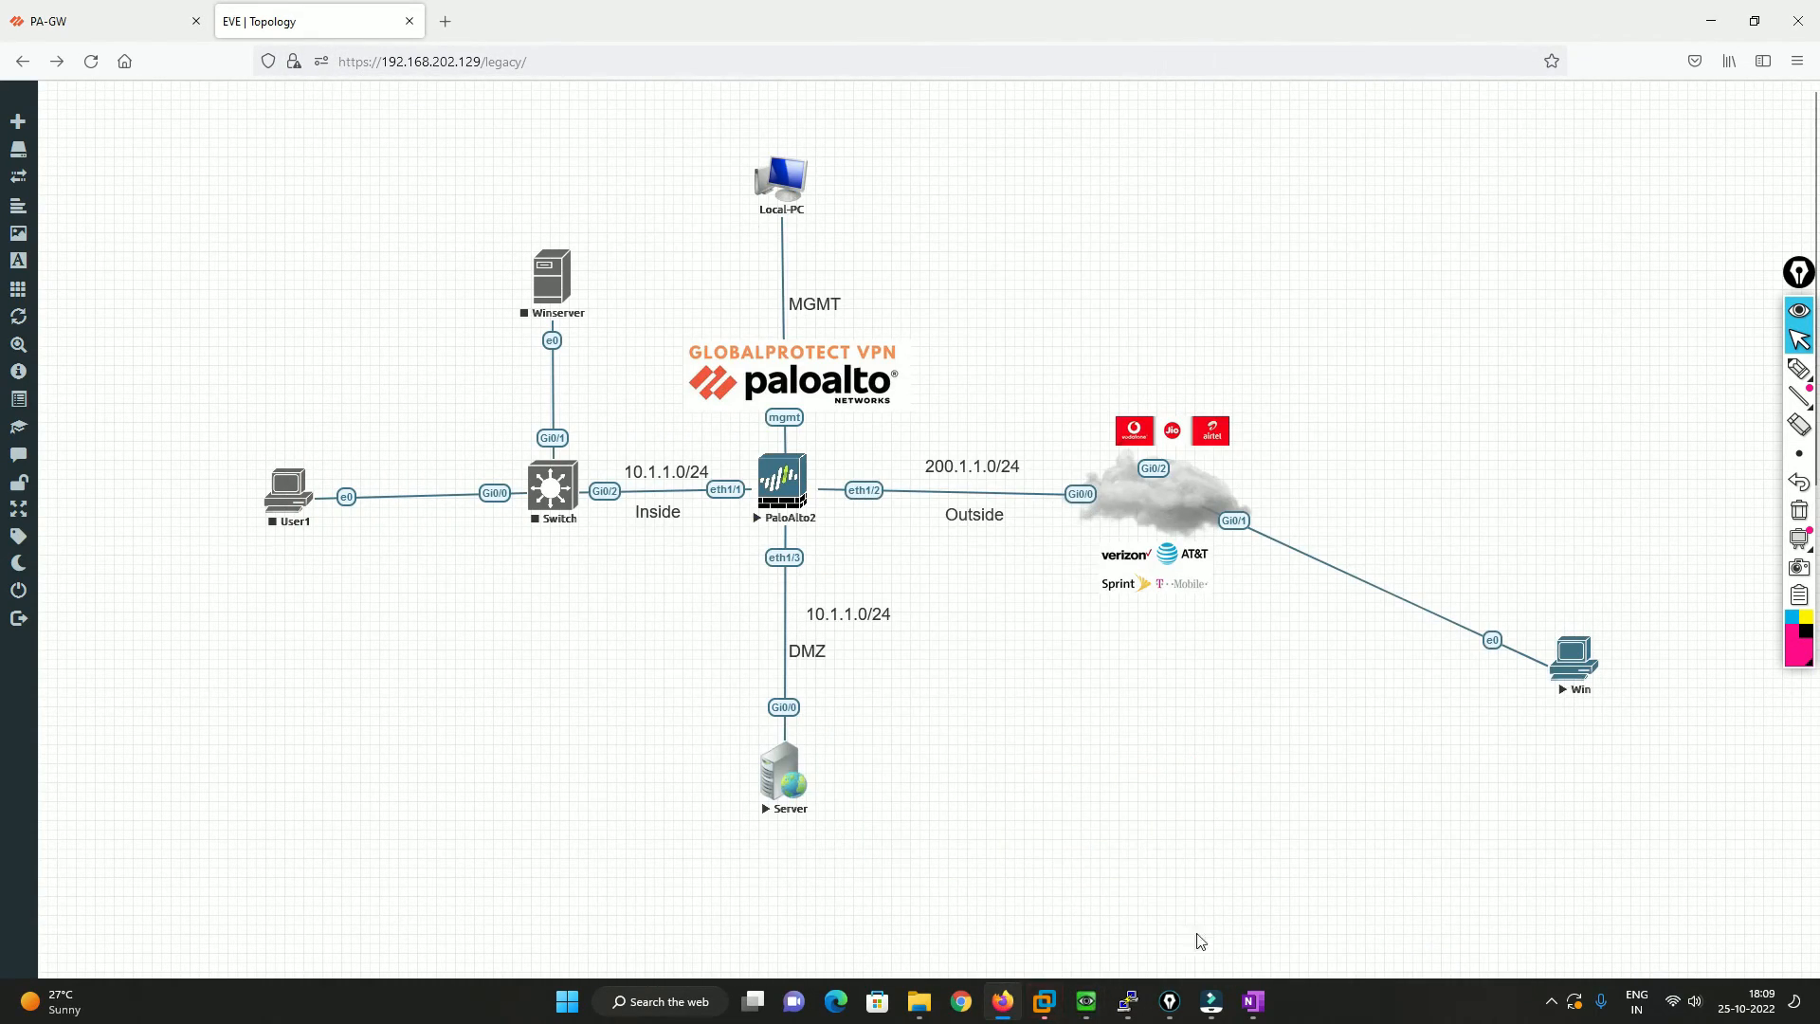
{"action": "mouse_move", "coordinate": [1088, 1005]}
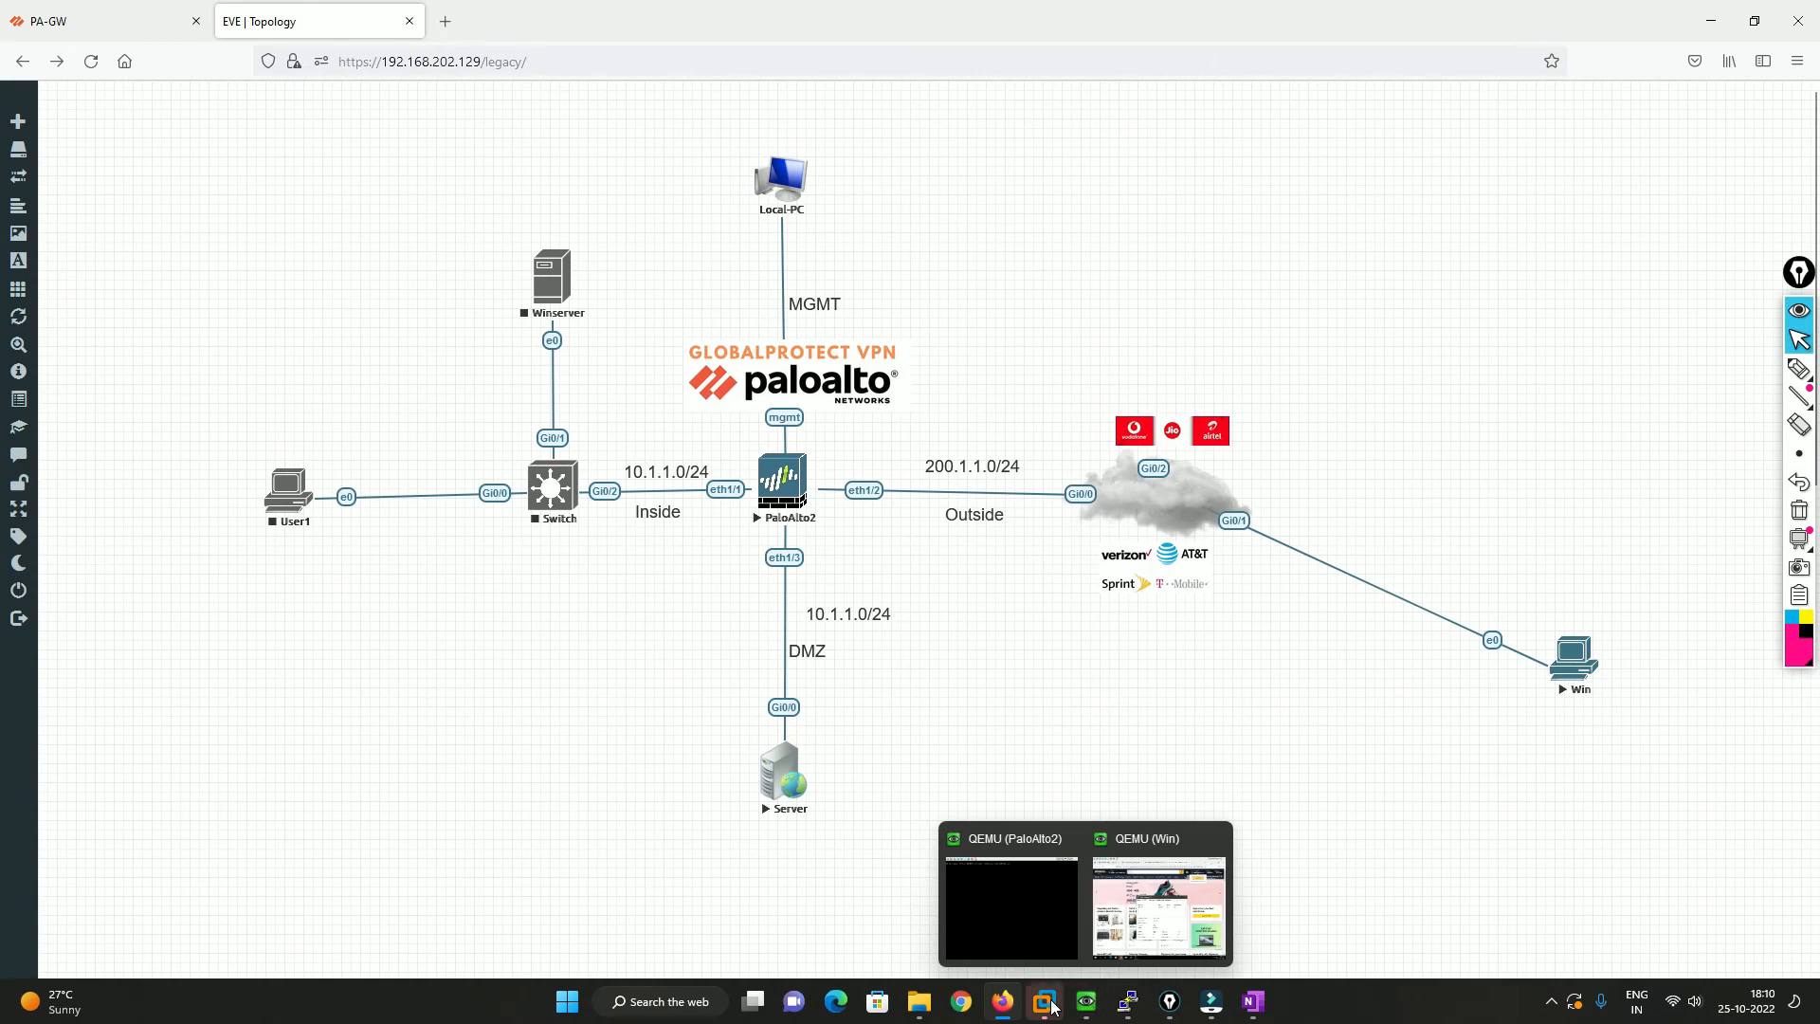
Step: On the PA-GW firewall, view the GlobalProtect gateways page and the NAT rulebase, and minimize the browser
{"action": "left_click", "coordinate": [97, 11]}
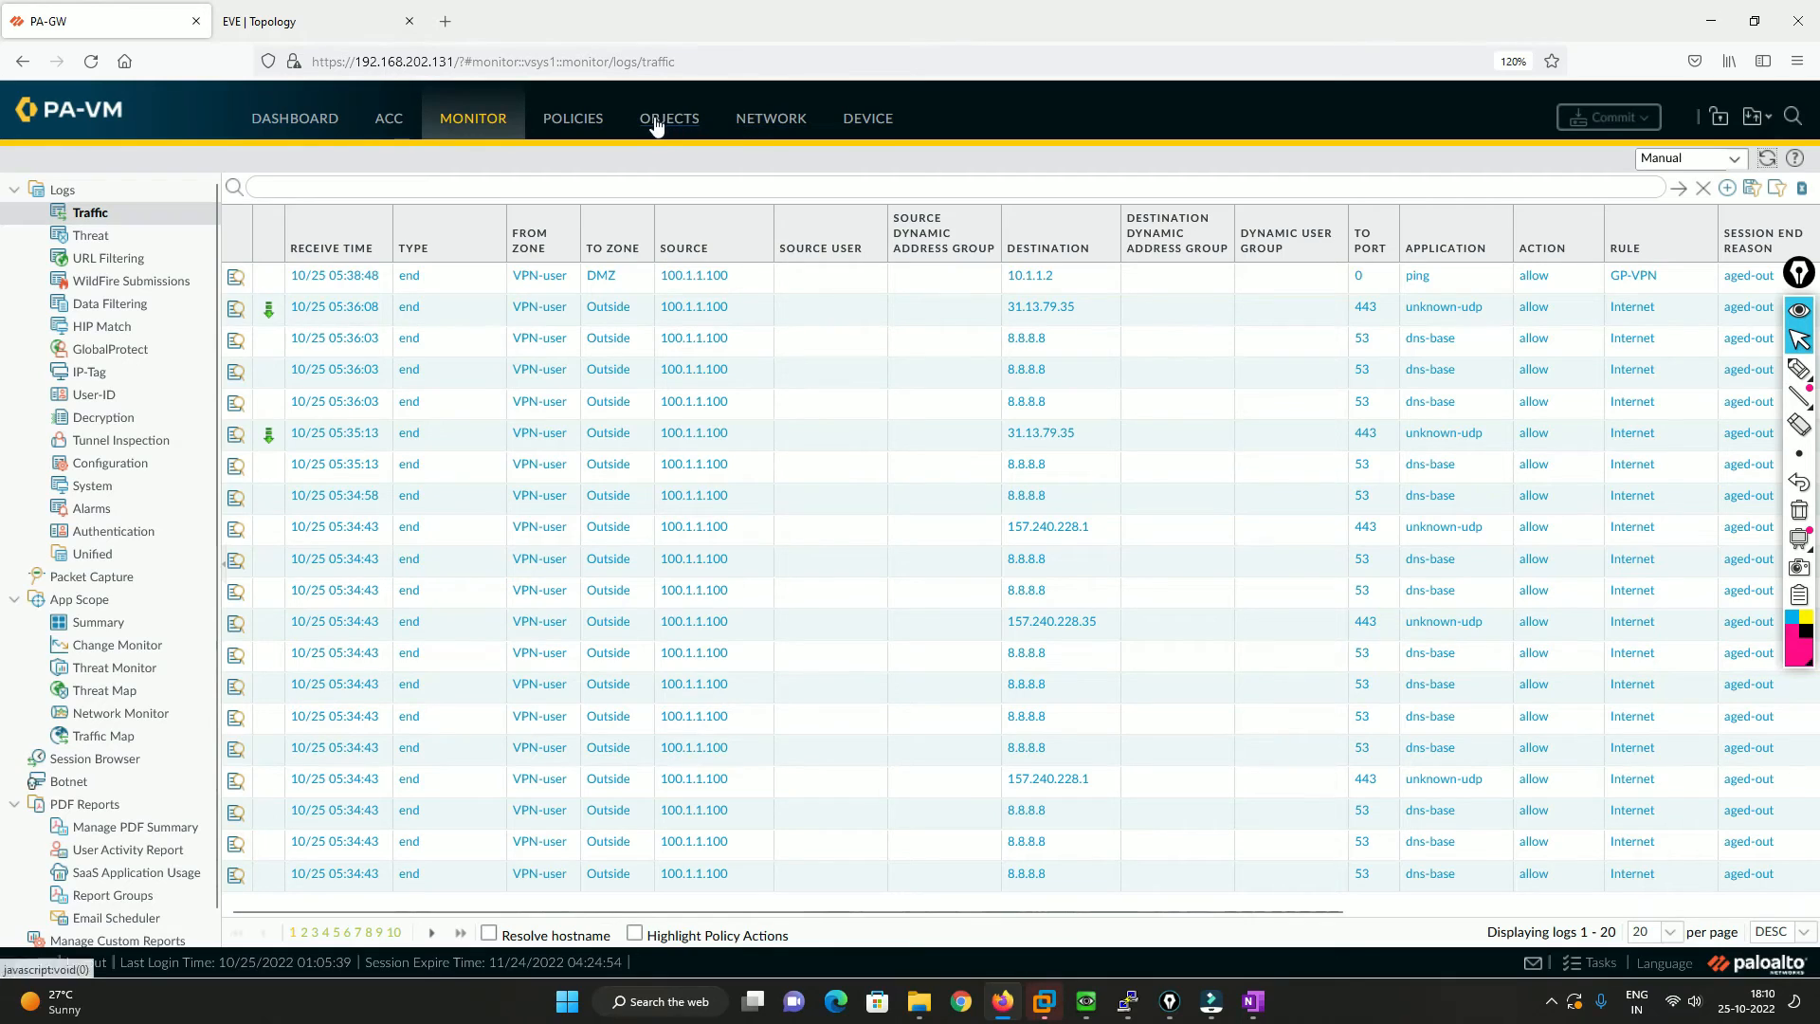
{"action": "left_click", "coordinate": [779, 121]}
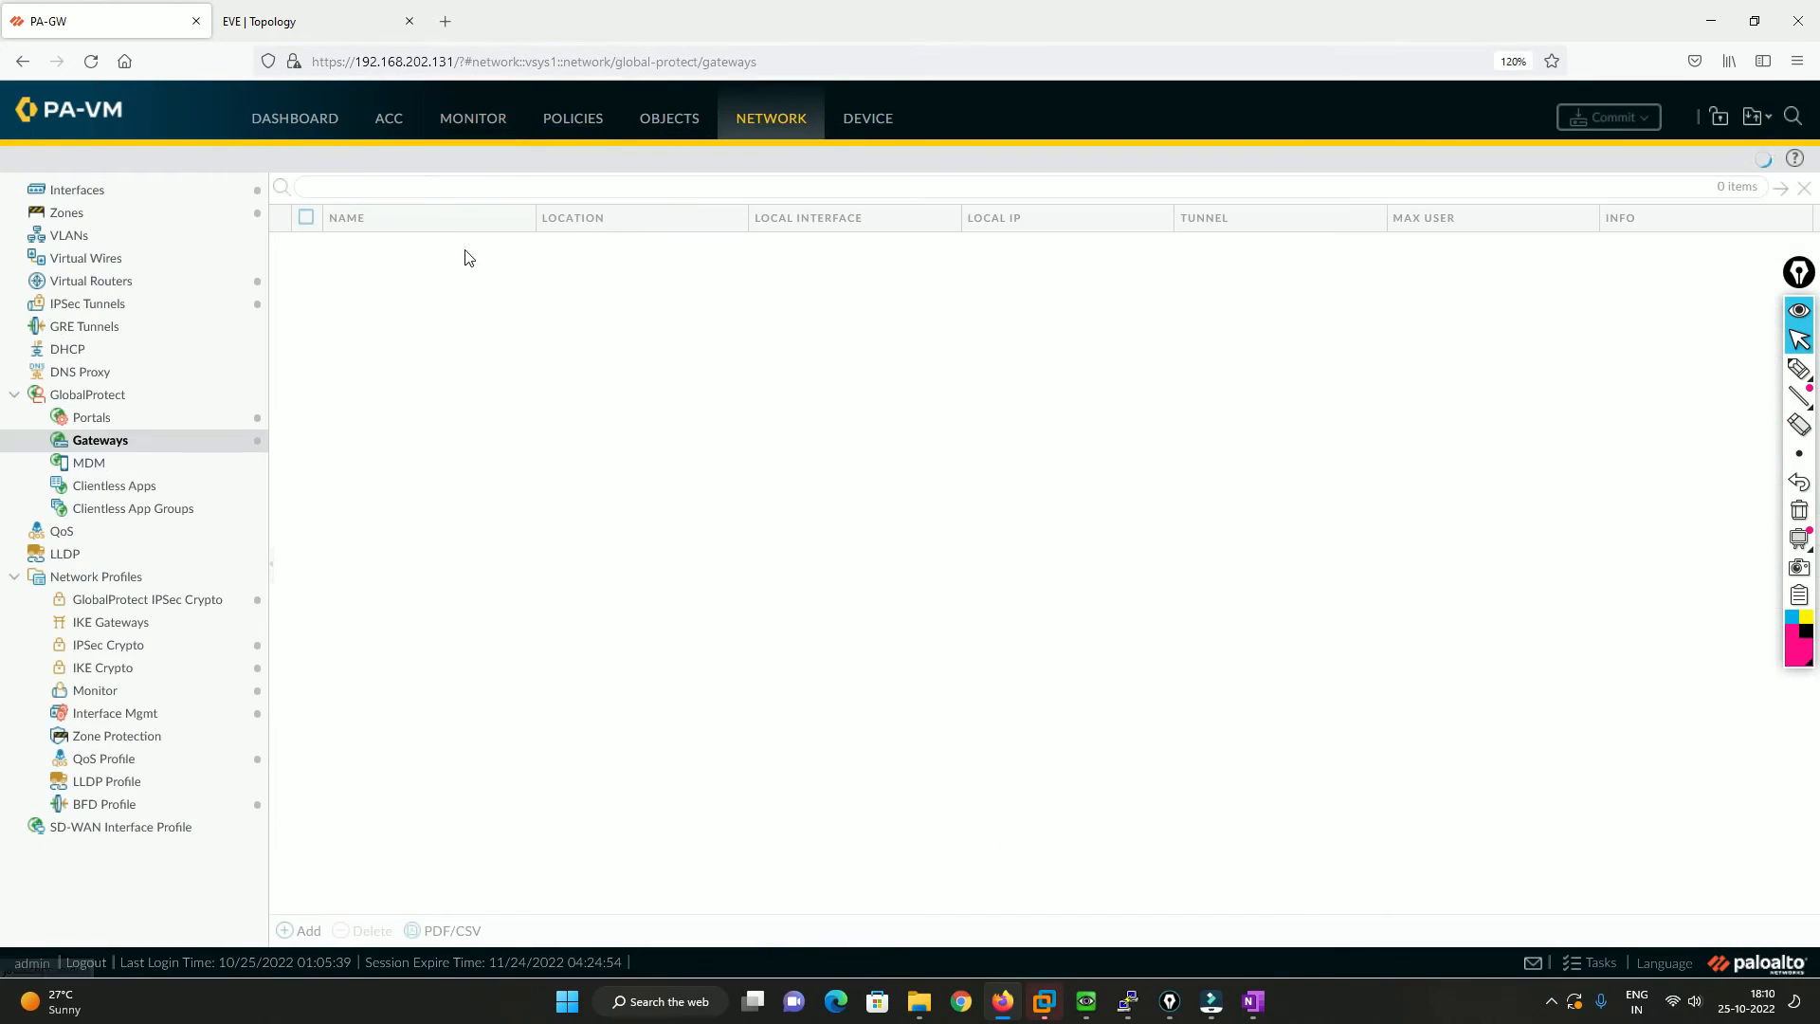
{"action": "left_click", "coordinate": [588, 119]}
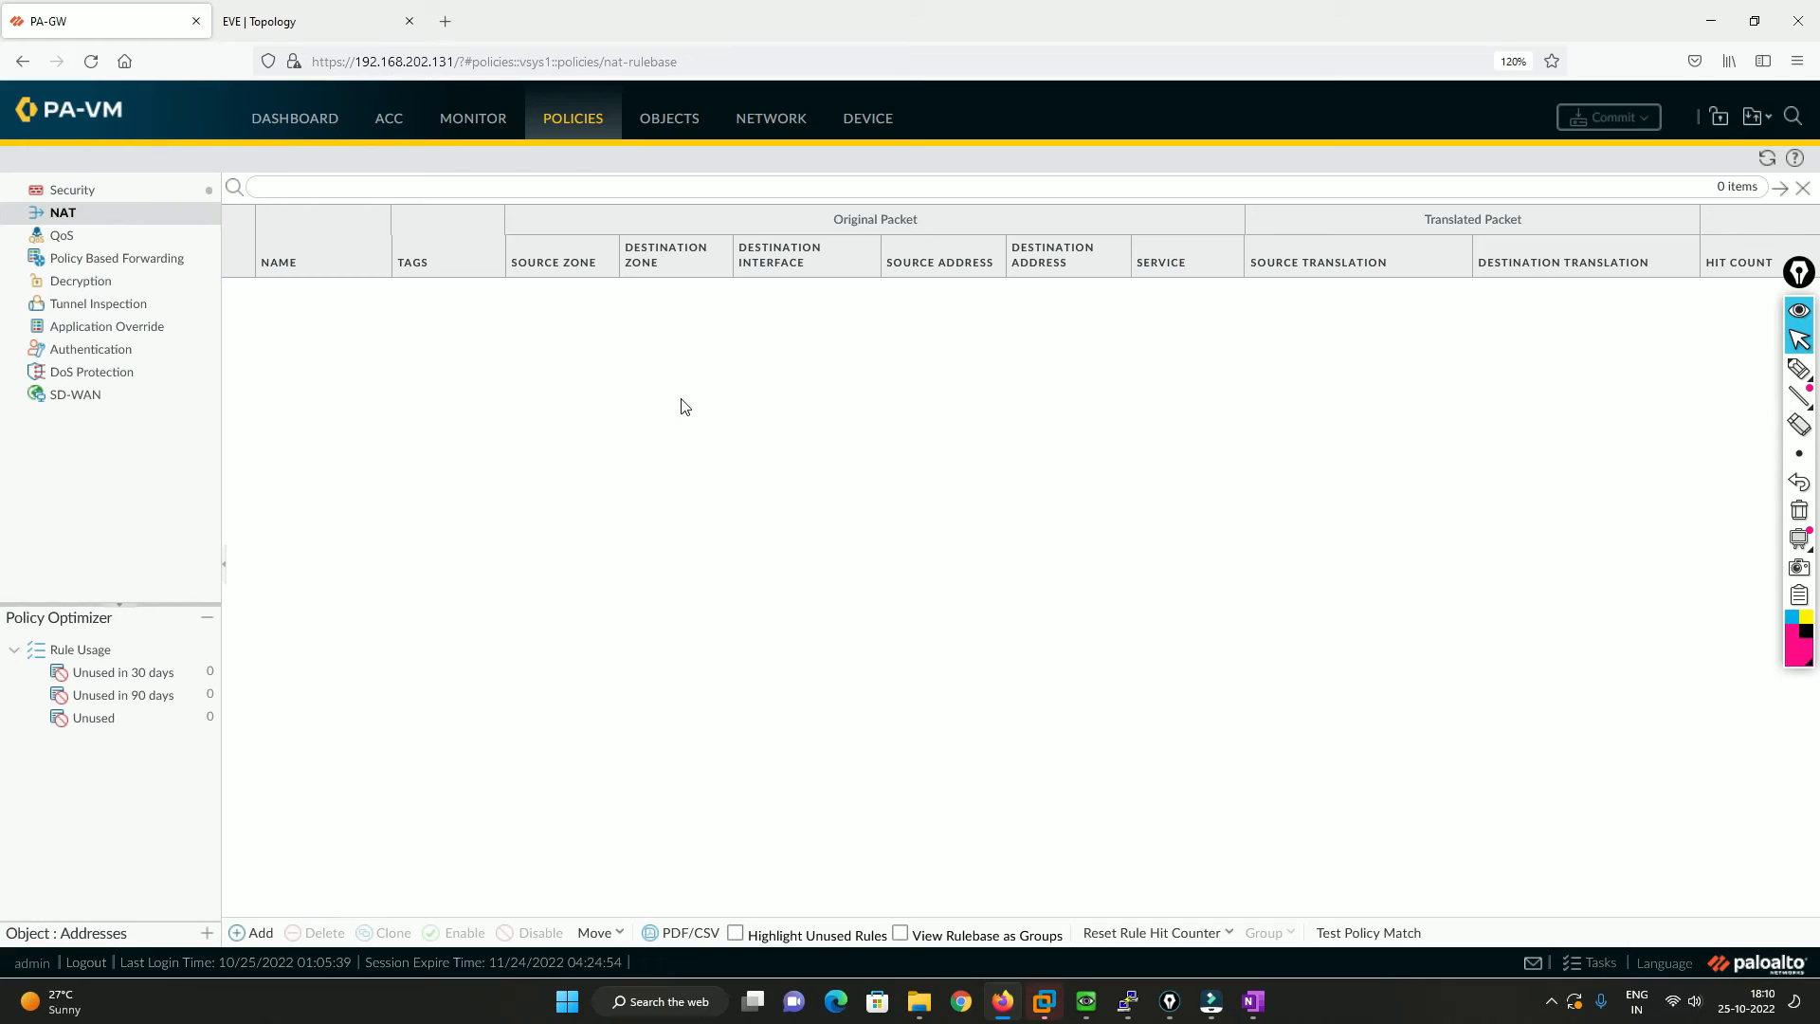
{"action": "left_click", "coordinate": [1712, 21]}
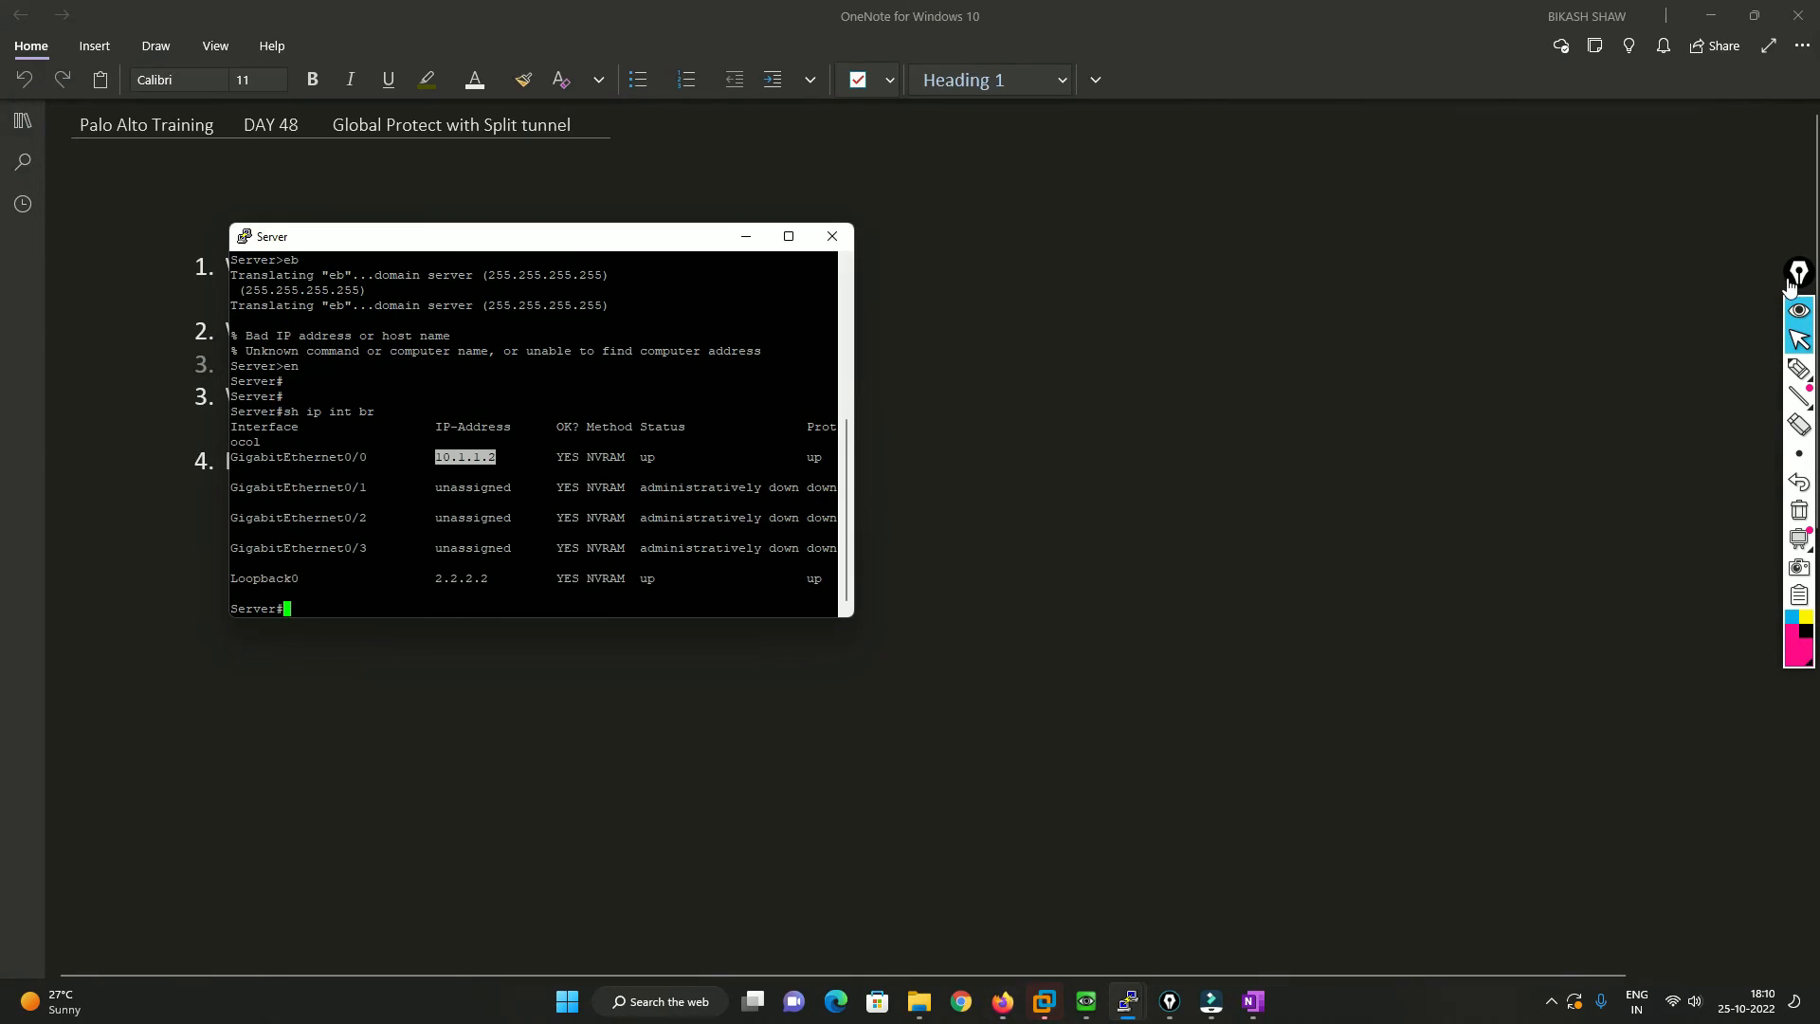
Step: On the EVE topology, draw pen lines from Win to the DMZ's 10.1.1.0/24 label, box it and link it to a boxed "Inside" note
{"action": "left_click", "coordinate": [1004, 1003]}
{"action": "left_click", "coordinate": [313, 21]}
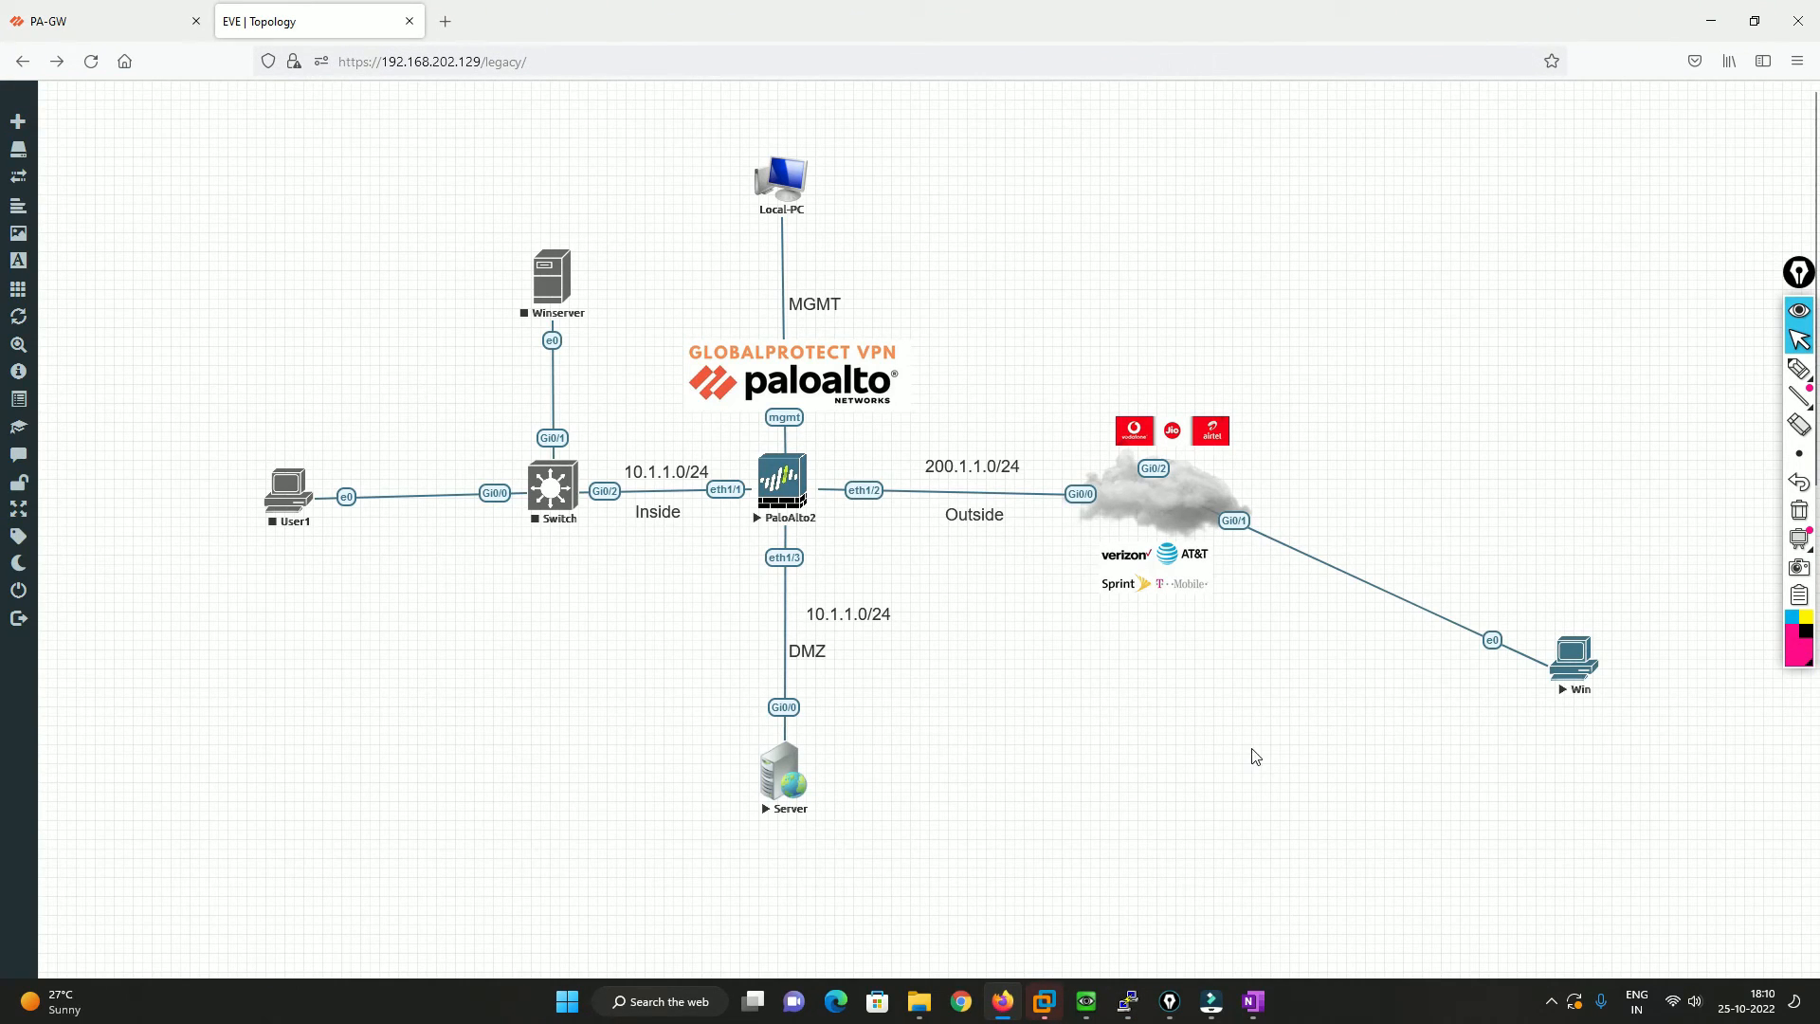
{"action": "left_click", "coordinate": [1799, 371]}
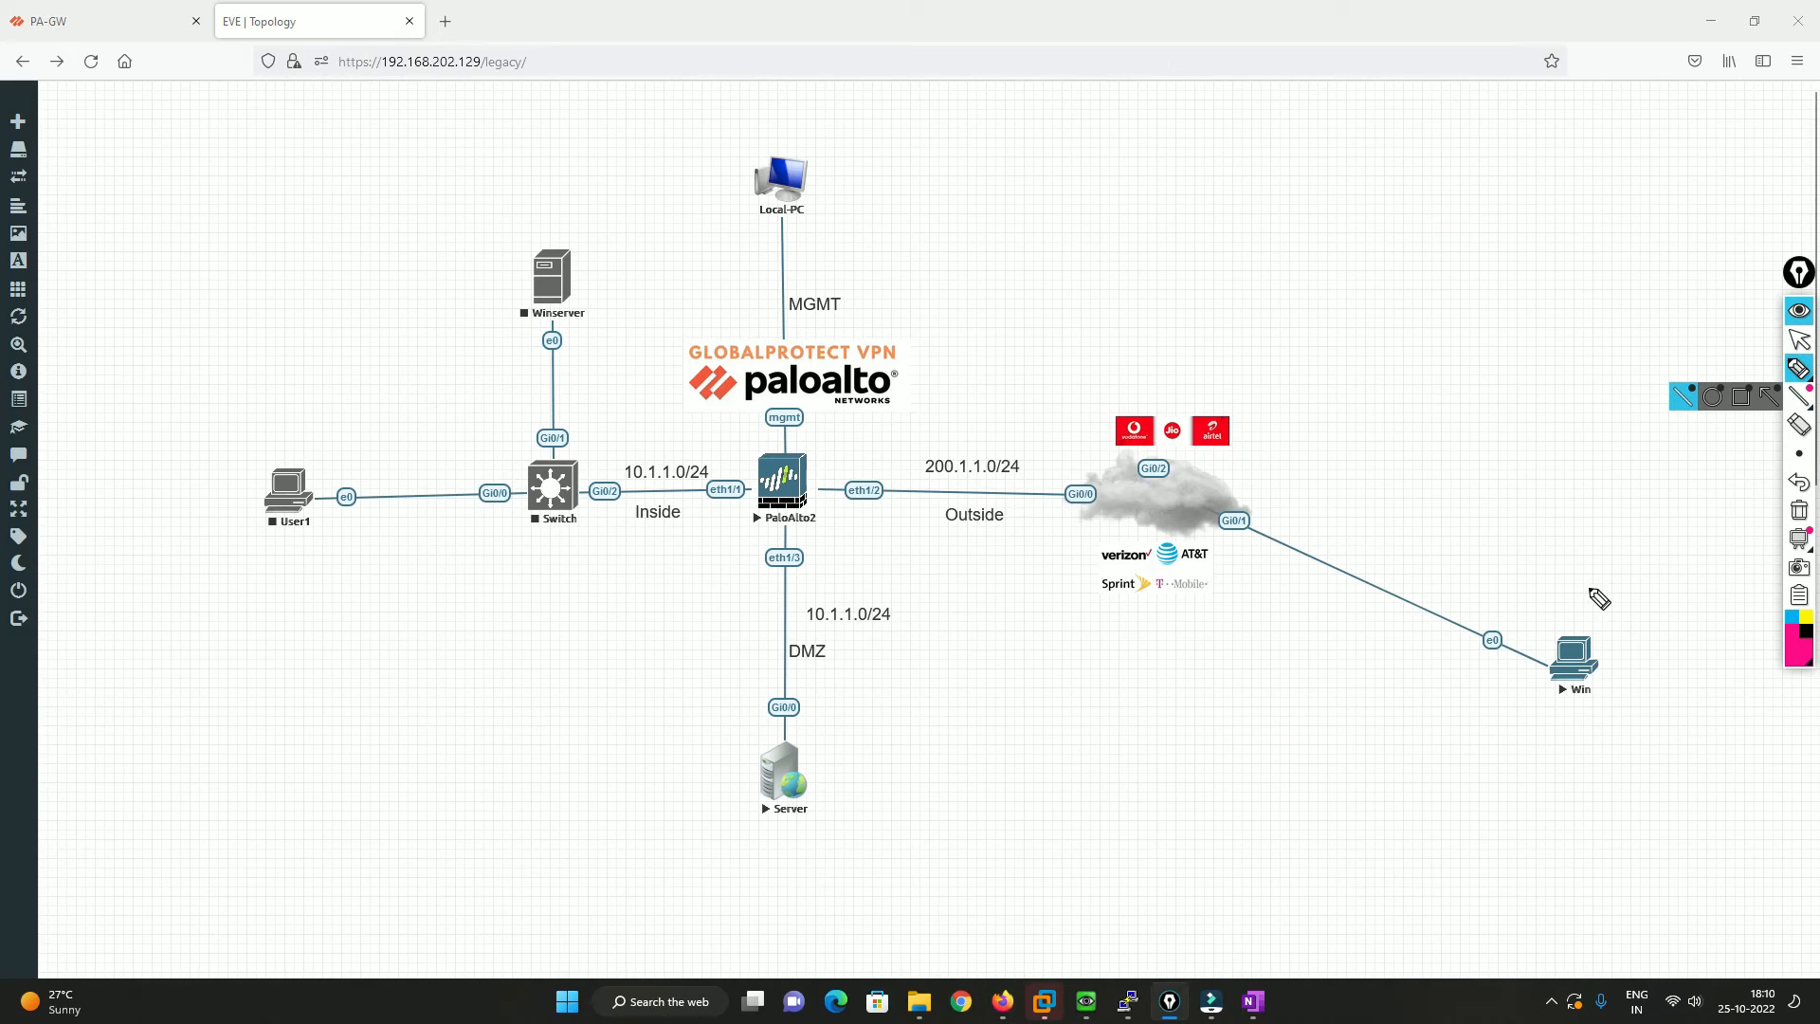
{"action": "mouse_move", "coordinate": [1541, 681]}
{"action": "left_mouse_down"}
{"action": "mouse_move", "coordinate": [1326, 616]}
{"action": "mouse_move", "coordinate": [988, 559]}
{"action": "mouse_move", "coordinate": [811, 607]}
{"action": "mouse_move", "coordinate": [804, 646]}
{"action": "mouse_move", "coordinate": [891, 575]}
{"action": "mouse_move", "coordinate": [1204, 653]}
{"action": "mouse_move", "coordinate": [1538, 681]}
{"action": "mouse_move", "coordinate": [1302, 599]}
{"action": "mouse_move", "coordinate": [906, 606]}
{"action": "mouse_move", "coordinate": [1433, 679]}
{"action": "mouse_move", "coordinate": [934, 607]}
{"action": "mouse_move", "coordinate": [702, 669]}
{"action": "mouse_move", "coordinate": [626, 740]}
{"action": "mouse_move", "coordinate": [635, 638]}
{"action": "mouse_move", "coordinate": [655, 681]}
{"action": "left_mouse_up"}
{"action": "mouse_move", "coordinate": [642, 691]}
{"action": "left_mouse_down"}
{"action": "mouse_move", "coordinate": [684, 700]}
{"action": "mouse_move", "coordinate": [720, 675]}
{"action": "left_mouse_up"}
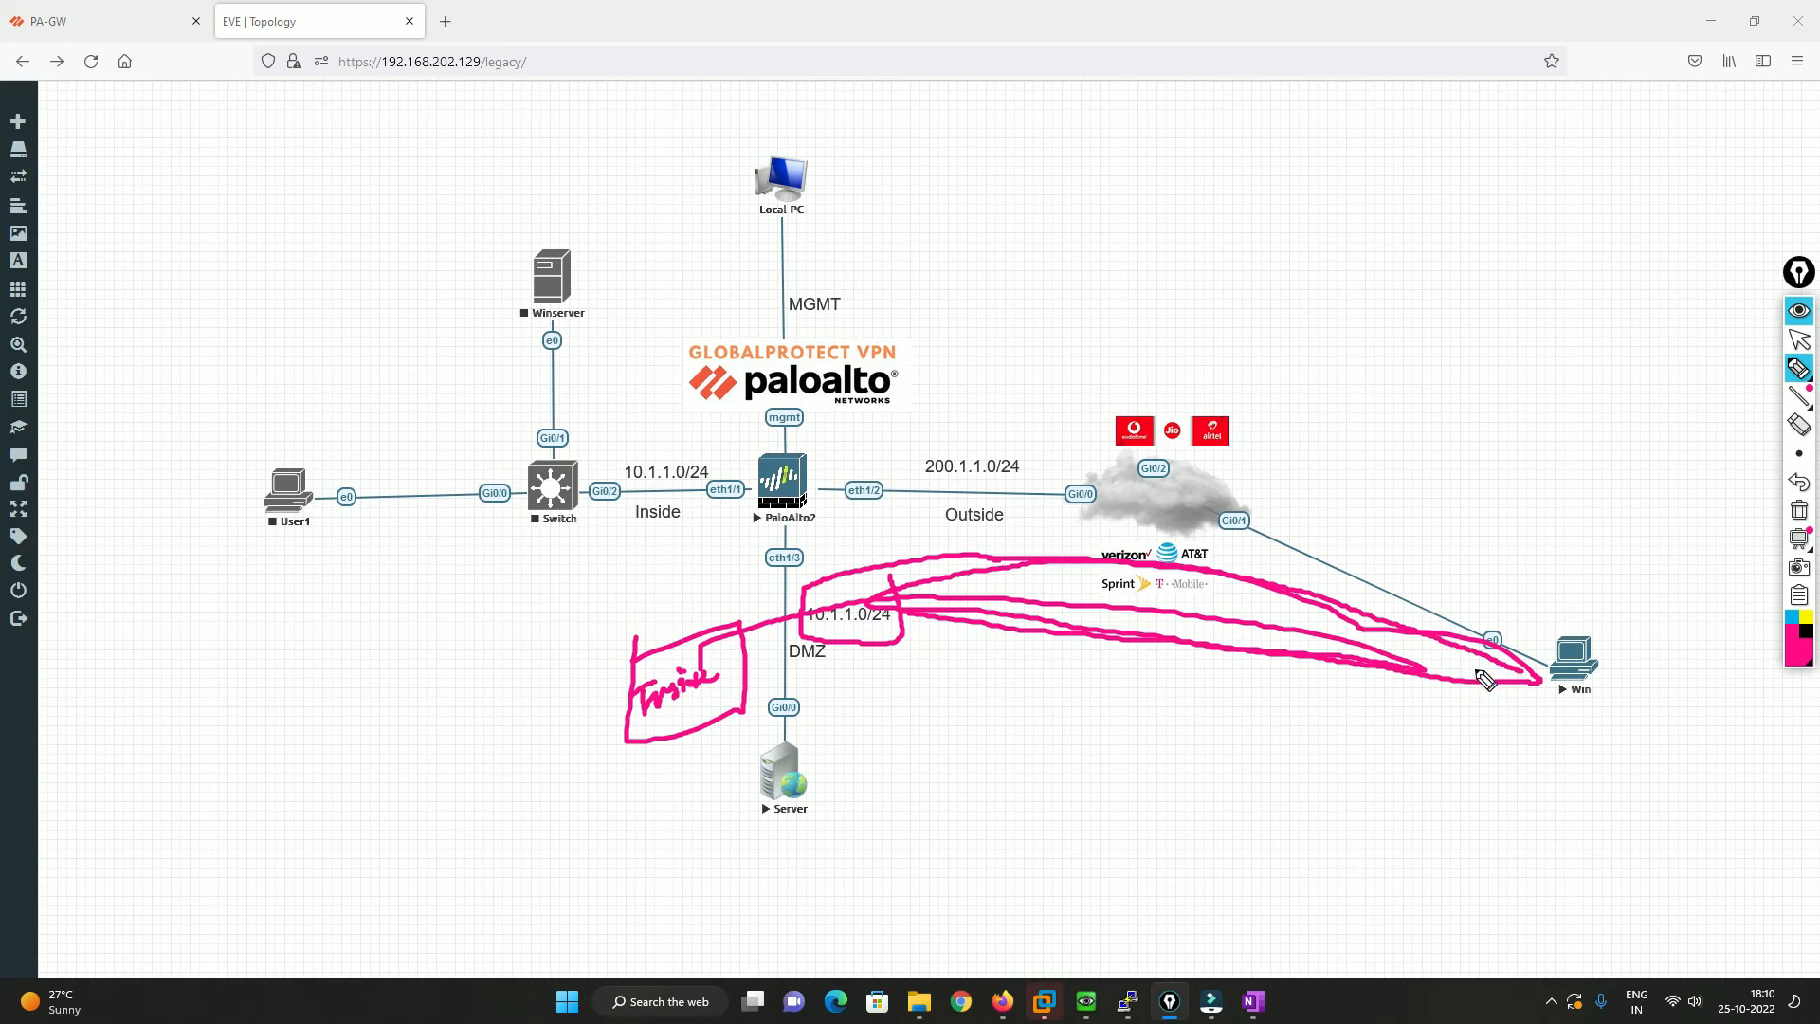
Step: Label the drawn lines "Tunnel", loop the path between Win and PaloAlto2, and write "Inside" and "Outside" beside the firewall
{"action": "left_click_drag", "start_coordinate": [1475, 669], "coordinate": [1073, 583]}
{"action": "left_click_drag", "start_coordinate": [1054, 670], "coordinate": [1159, 663]}
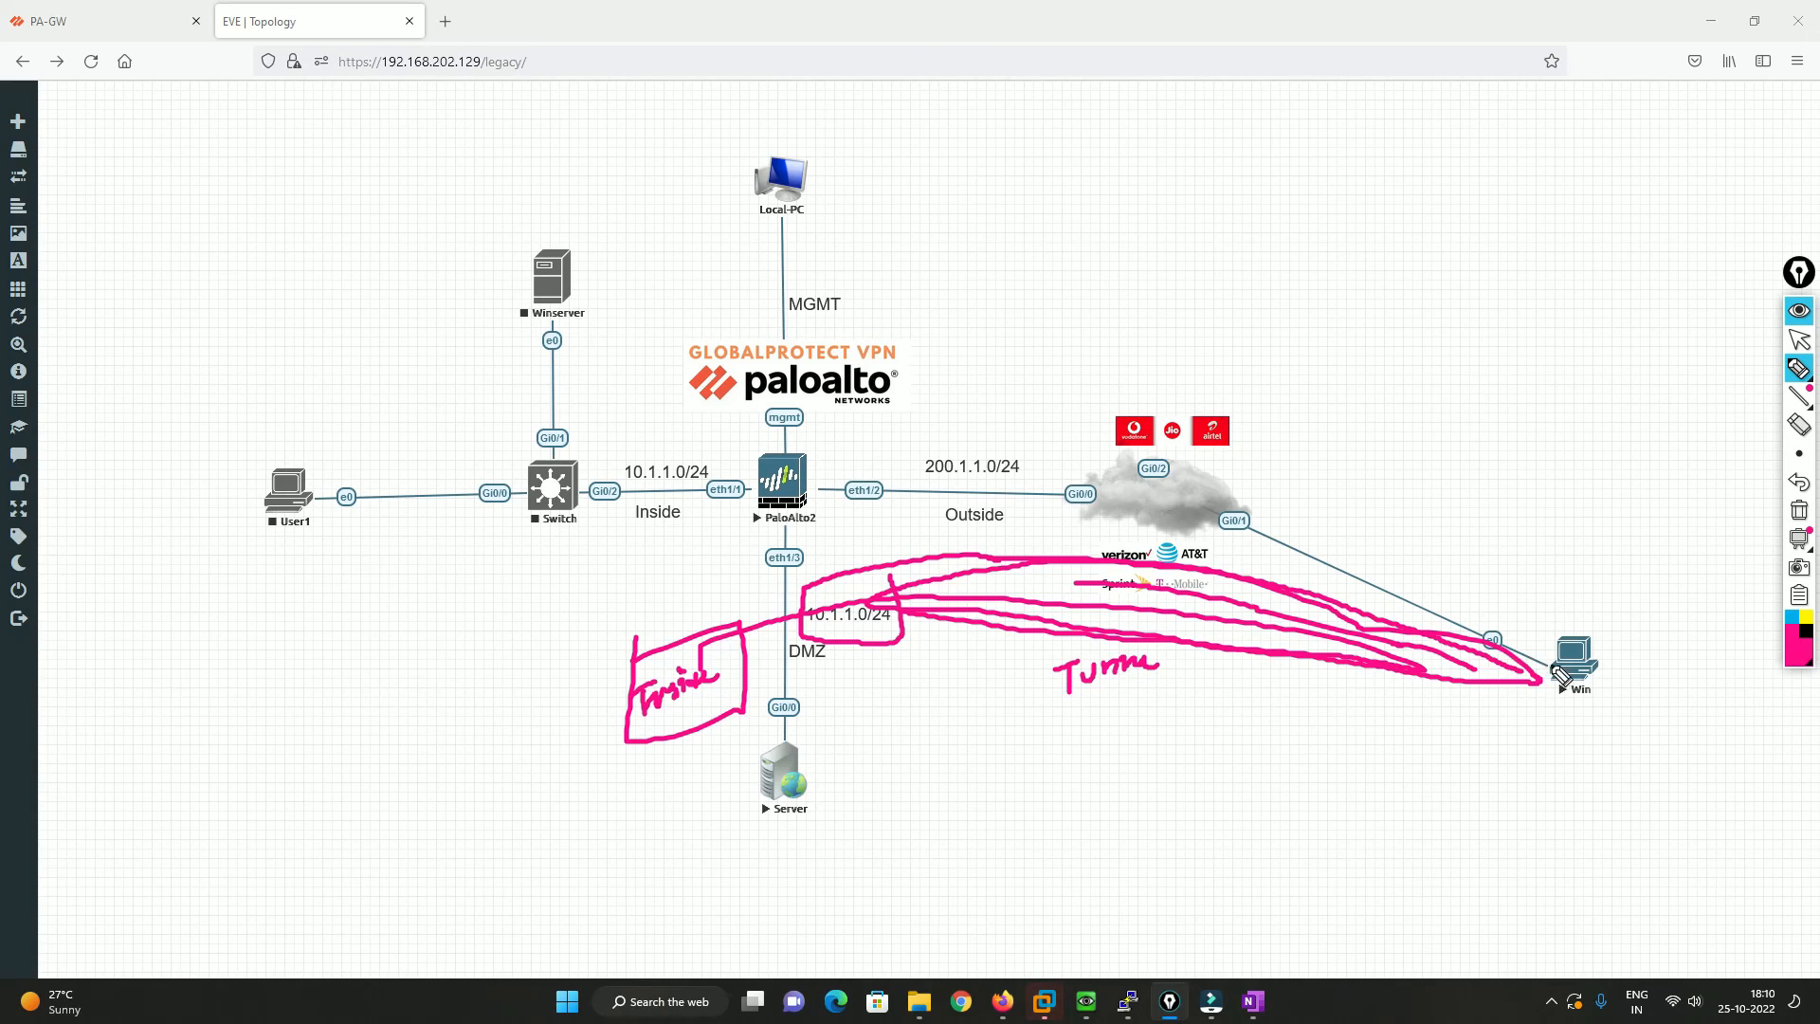
{"action": "mouse_move", "coordinate": [1562, 661]}
{"action": "left_mouse_down"}
{"action": "mouse_move", "coordinate": [1292, 416]}
{"action": "mouse_move", "coordinate": [787, 427]}
{"action": "mouse_move", "coordinate": [1547, 703]}
{"action": "mouse_move", "coordinate": [1575, 659]}
{"action": "left_mouse_up"}
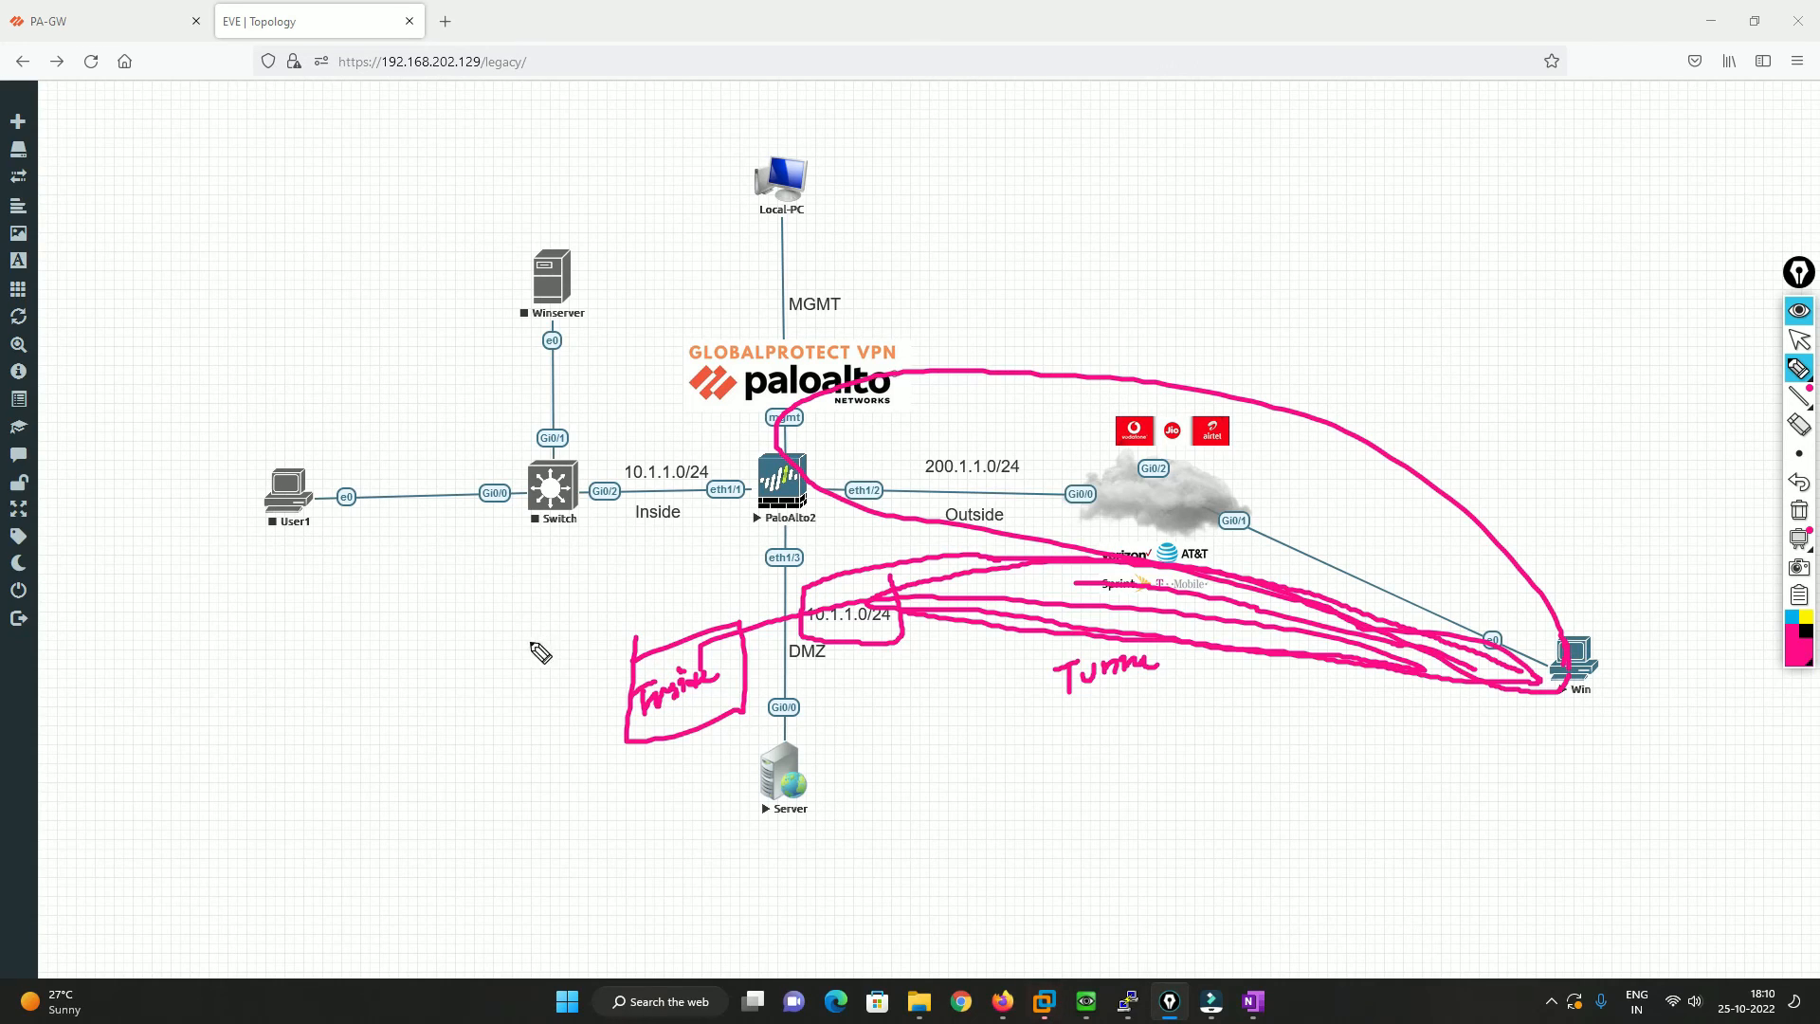
{"action": "mouse_move", "coordinate": [523, 637]}
{"action": "left_mouse_down"}
{"action": "mouse_move", "coordinate": [537, 691]}
{"action": "mouse_move", "coordinate": [592, 606]}
{"action": "mouse_move", "coordinate": [744, 536]}
{"action": "mouse_move", "coordinate": [759, 547]}
{"action": "left_mouse_up"}
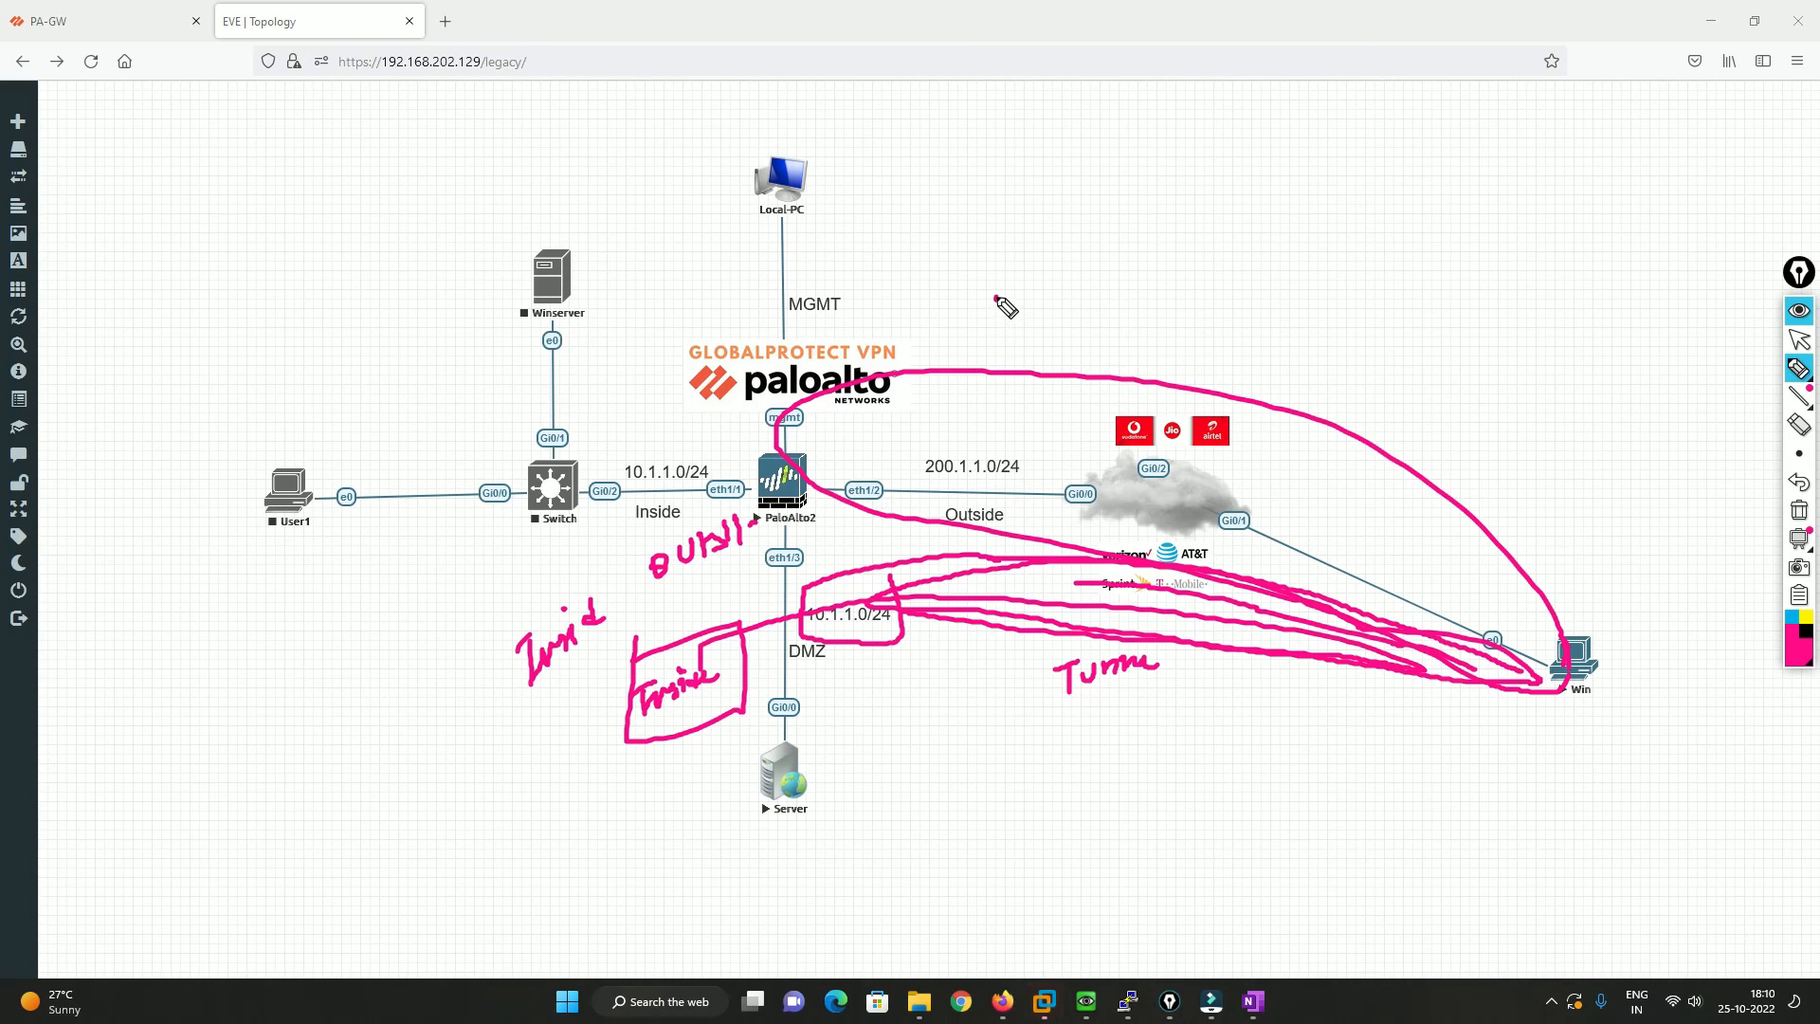
Step: Write a circled "Full Tunnel" above the cloud, add "Control" and an underlined "Split" below the tunnel label, and mark the full-tunnel note with arrows
{"action": "mouse_move", "coordinate": [993, 325]}
{"action": "left_mouse_down"}
{"action": "mouse_move", "coordinate": [1104, 237]}
{"action": "mouse_move", "coordinate": [1128, 251]}
{"action": "mouse_move", "coordinate": [1187, 207]}
{"action": "mouse_move", "coordinate": [963, 277]}
{"action": "mouse_move", "coordinate": [1336, 224]}
{"action": "left_mouse_up"}
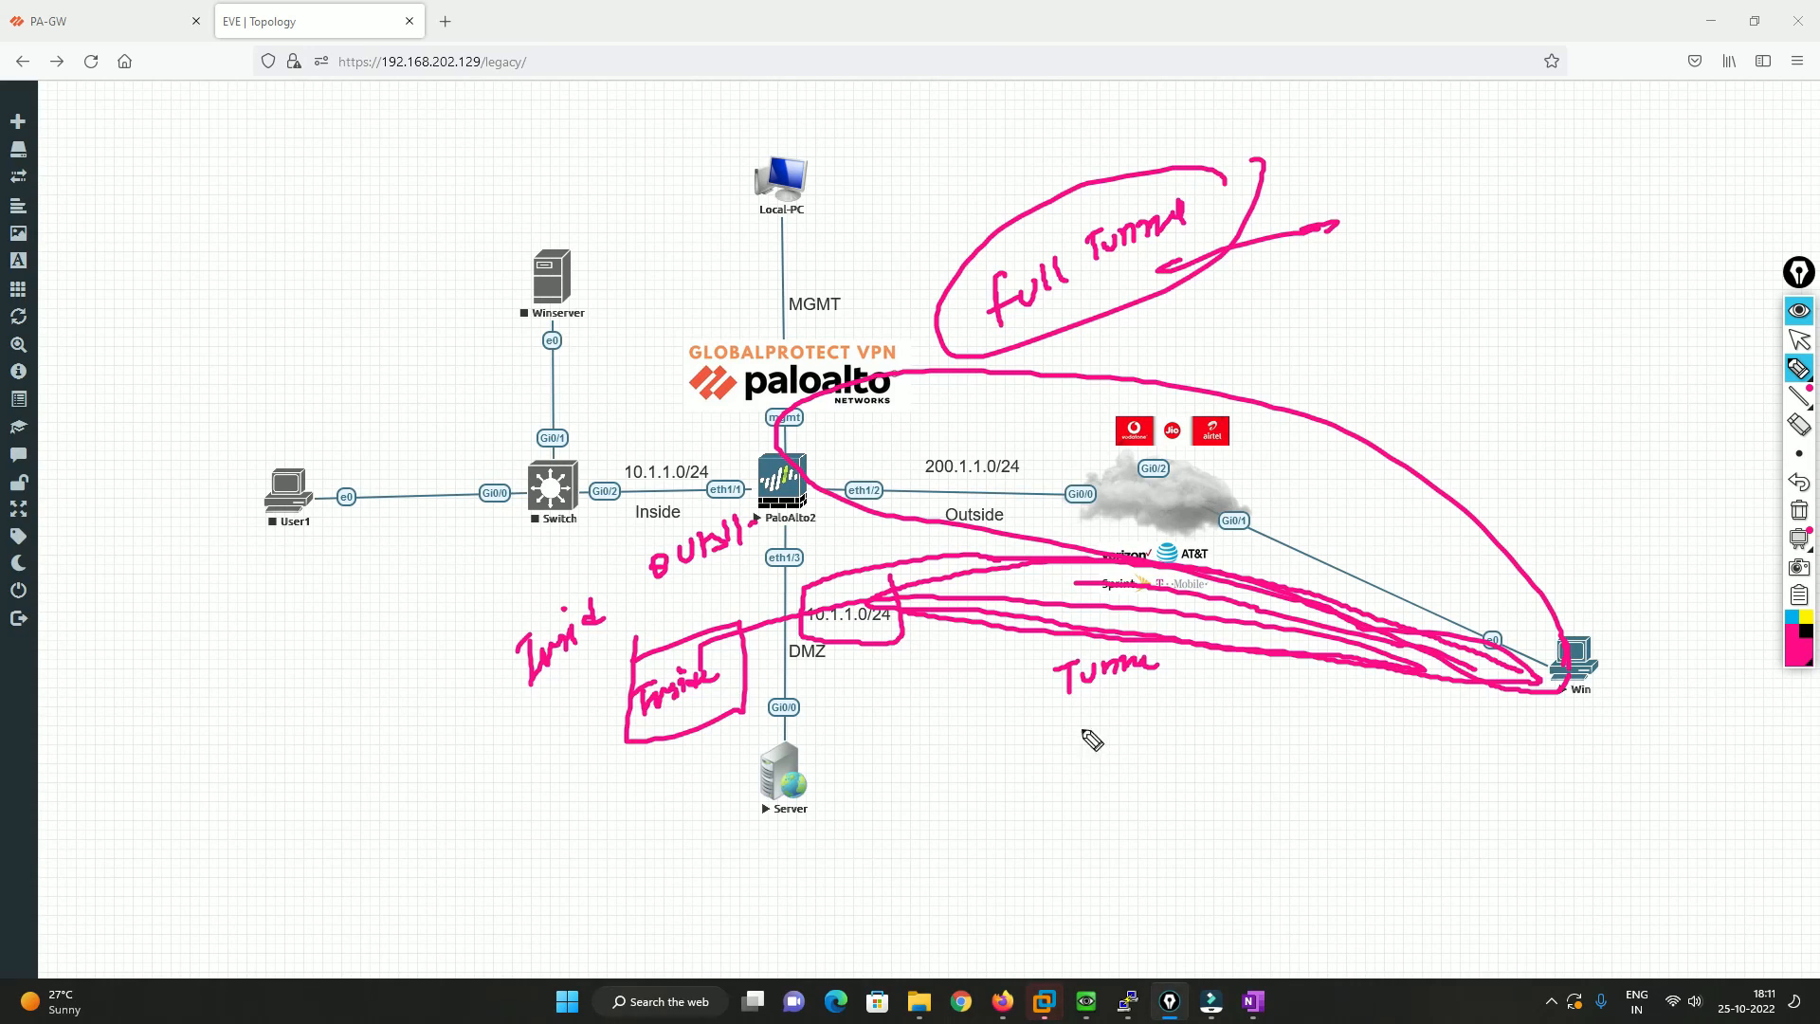
{"action": "mouse_move", "coordinate": [1129, 707]}
{"action": "left_mouse_down"}
{"action": "mouse_move", "coordinate": [1138, 816]}
{"action": "mouse_move", "coordinate": [1195, 761]}
{"action": "mouse_move", "coordinate": [1190, 808]}
{"action": "left_mouse_up"}
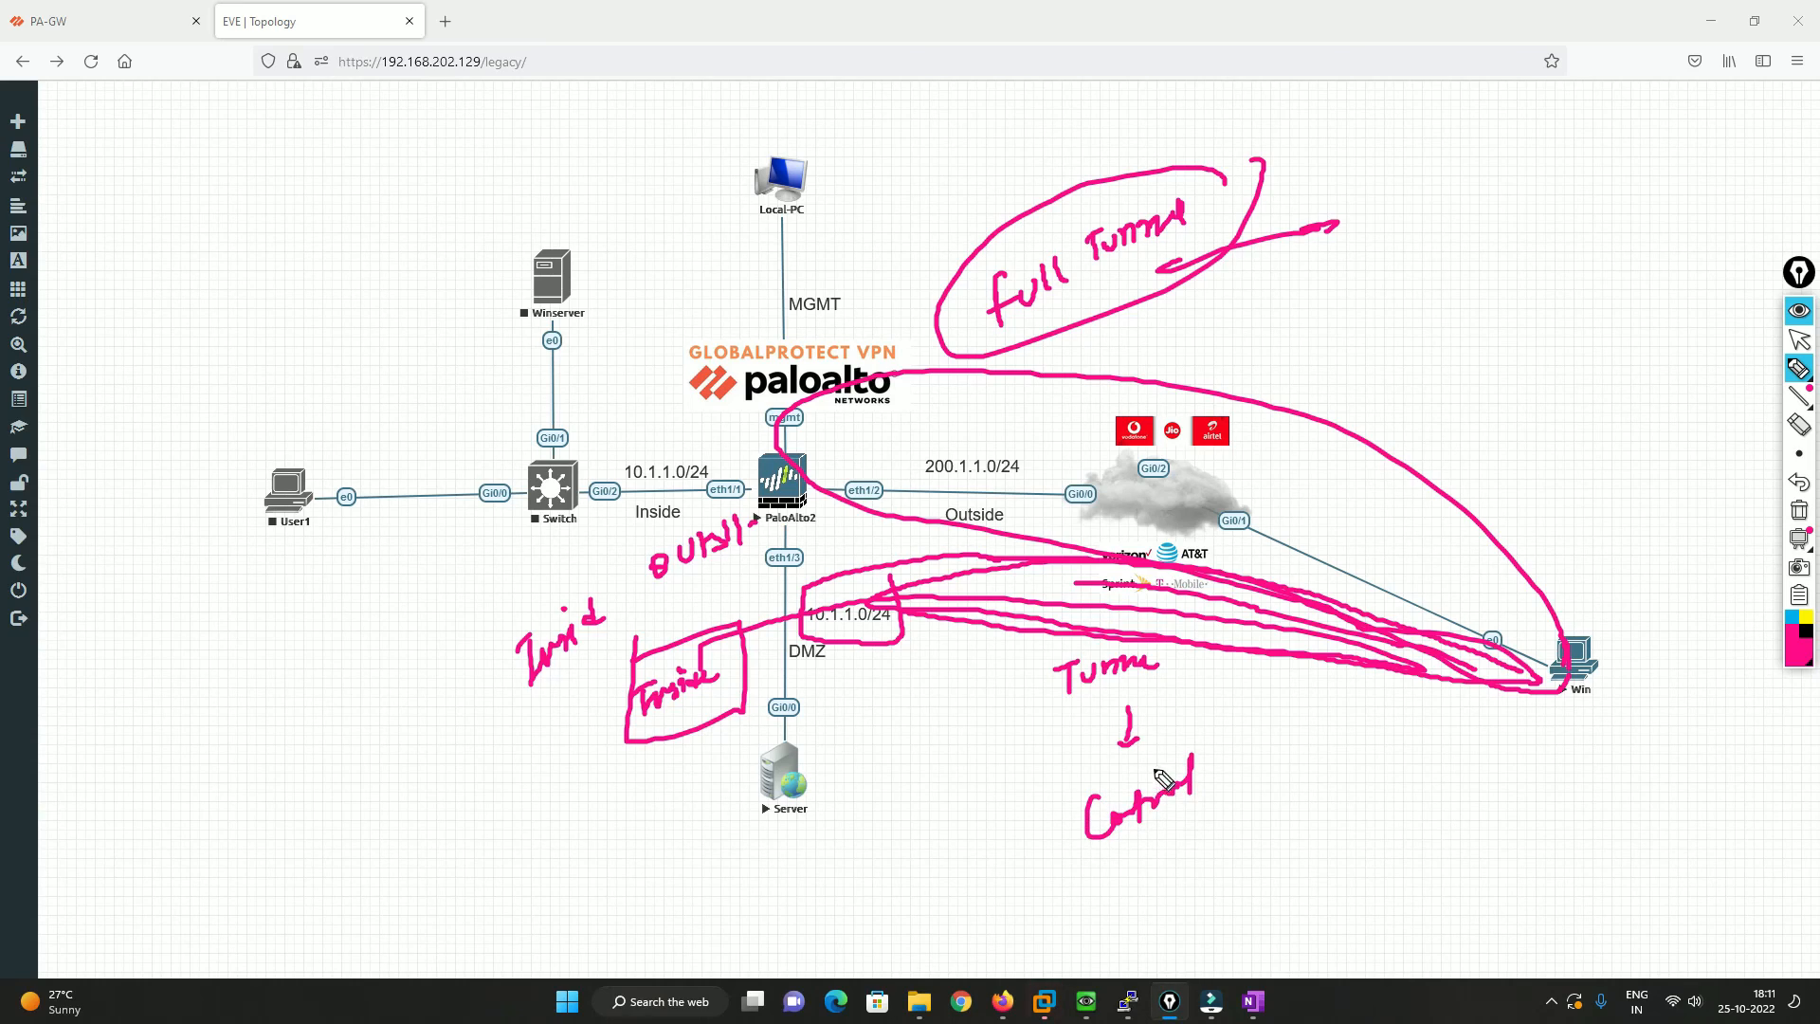
{"action": "mouse_move", "coordinate": [1200, 700]}
{"action": "left_mouse_down"}
{"action": "mouse_move", "coordinate": [1181, 725]}
{"action": "mouse_move", "coordinate": [1269, 682]}
{"action": "mouse_move", "coordinate": [1275, 742]}
{"action": "left_mouse_up"}
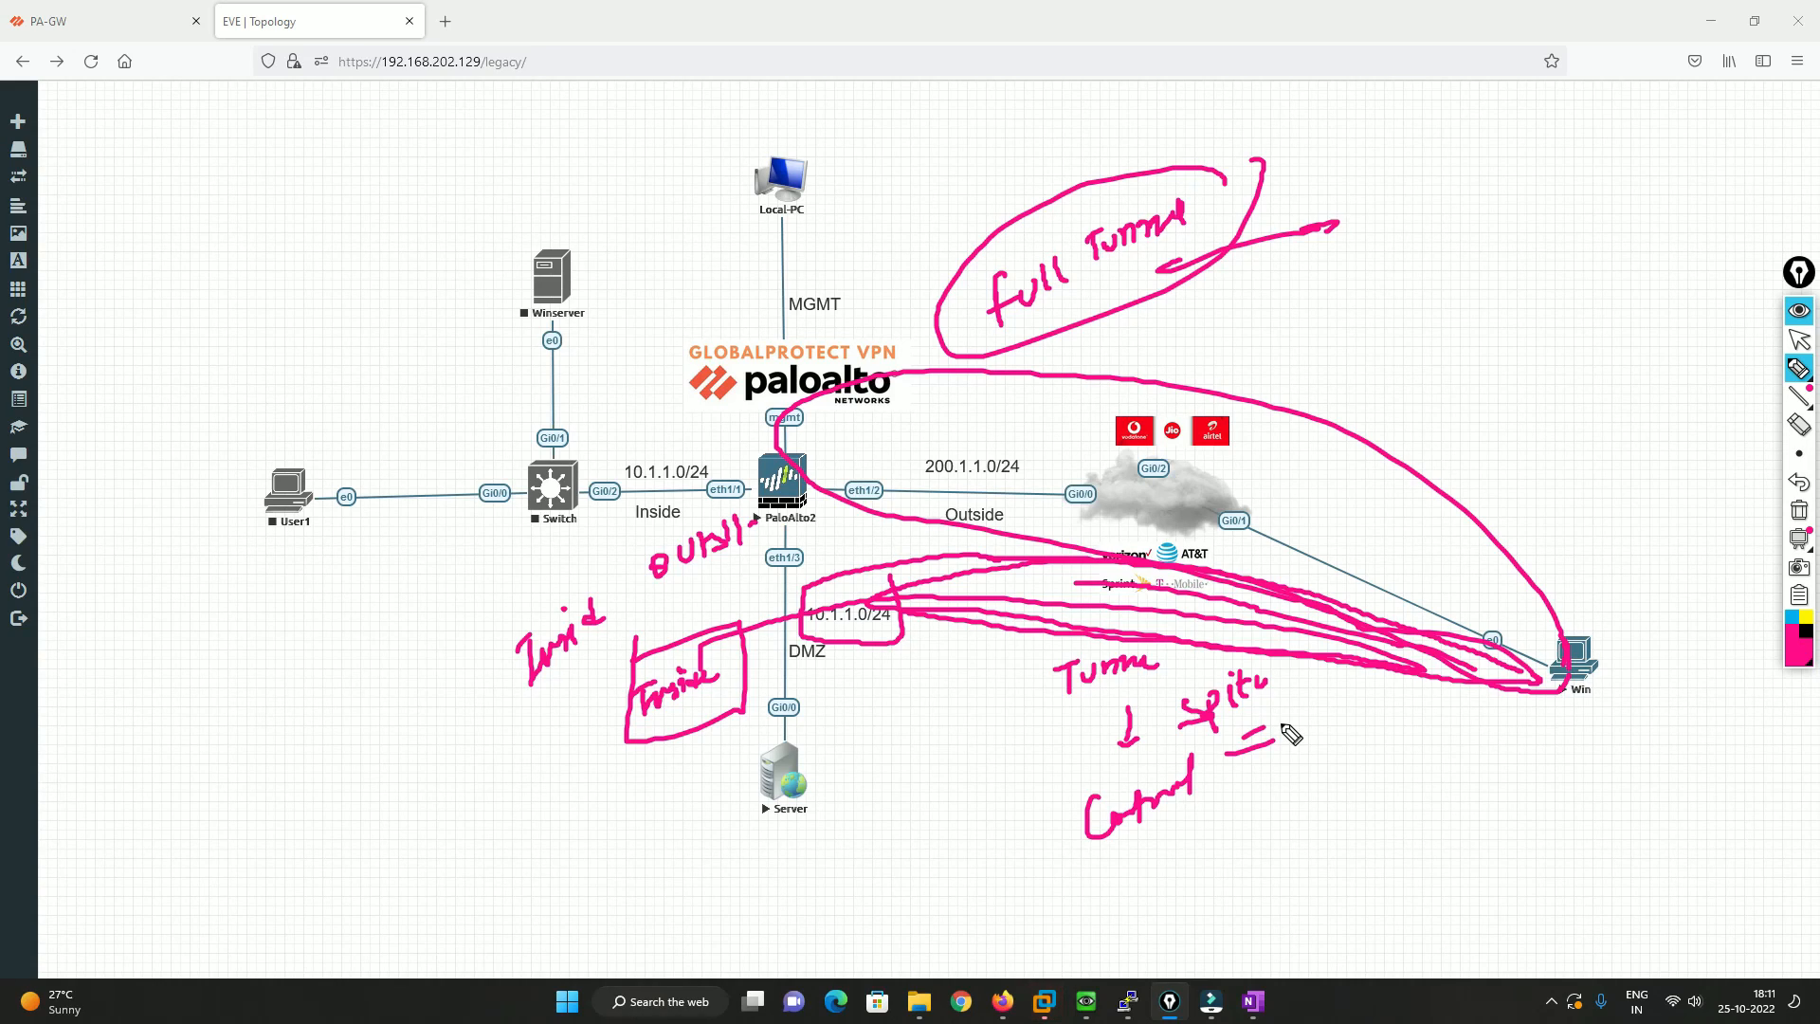
{"action": "left_click_drag", "start_coordinate": [1259, 778], "coordinate": [1321, 742]}
{"action": "left_click_drag", "start_coordinate": [1228, 191], "coordinate": [1328, 166]}
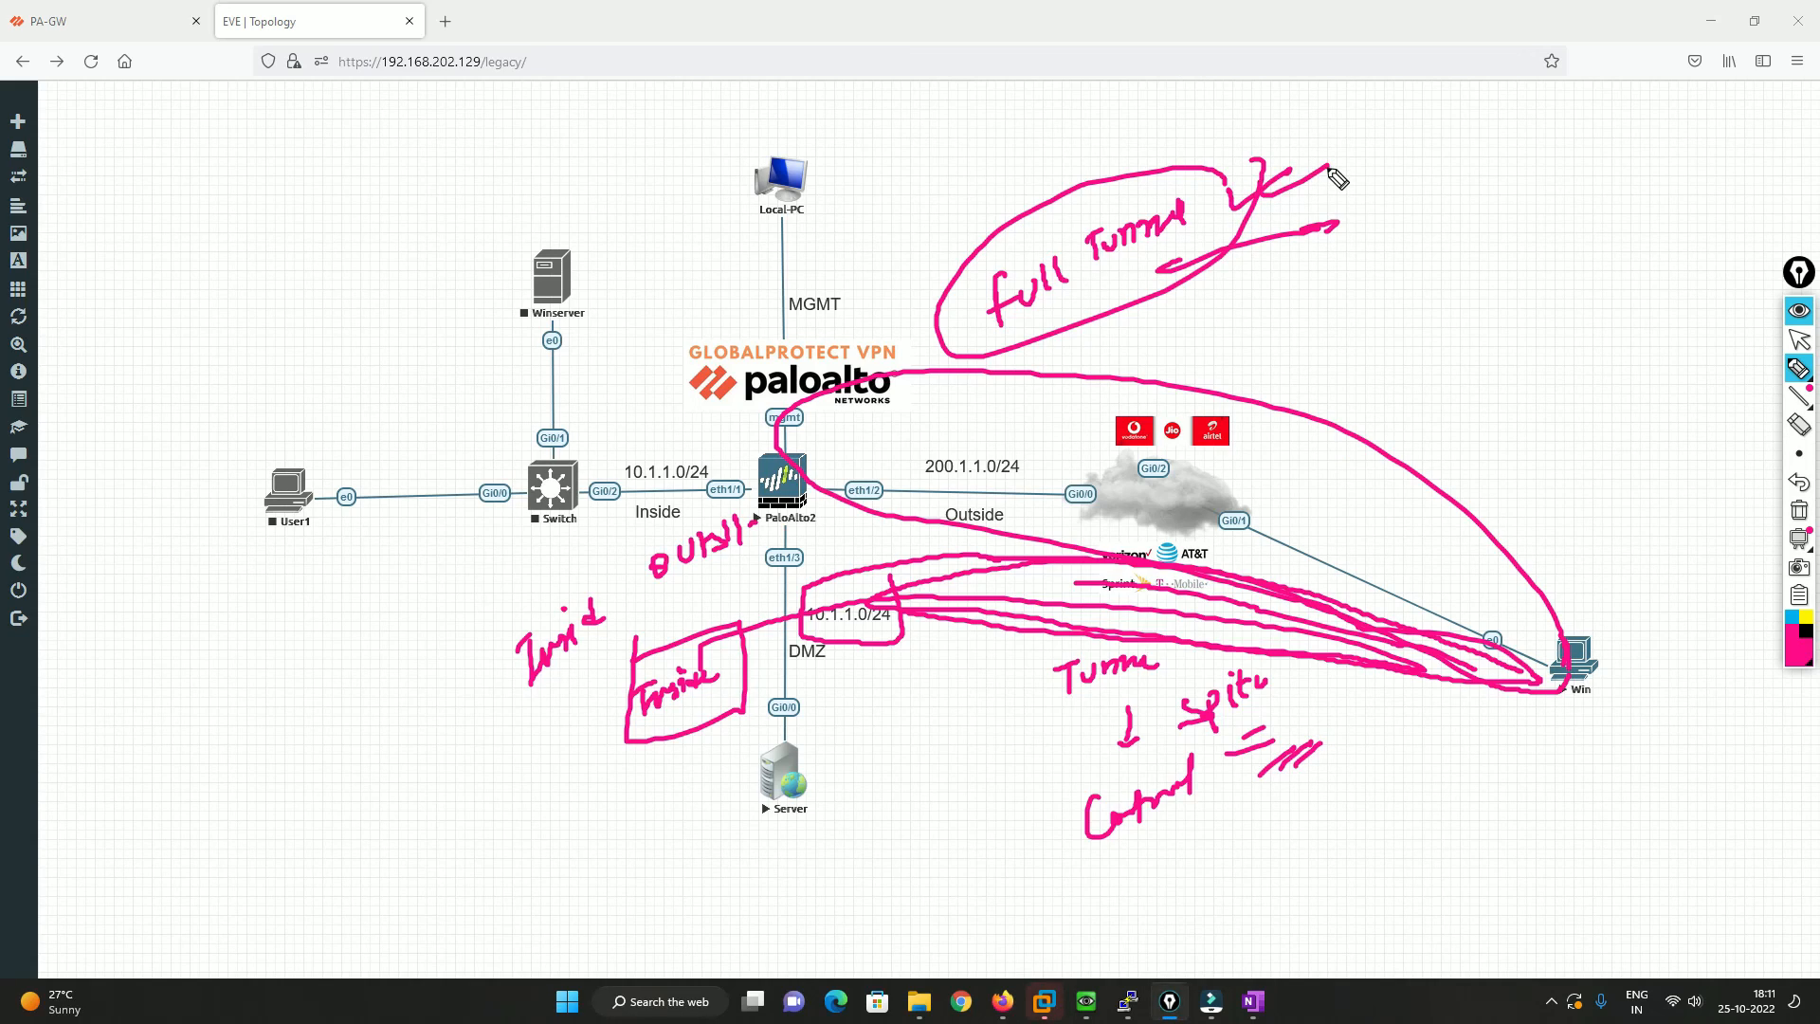